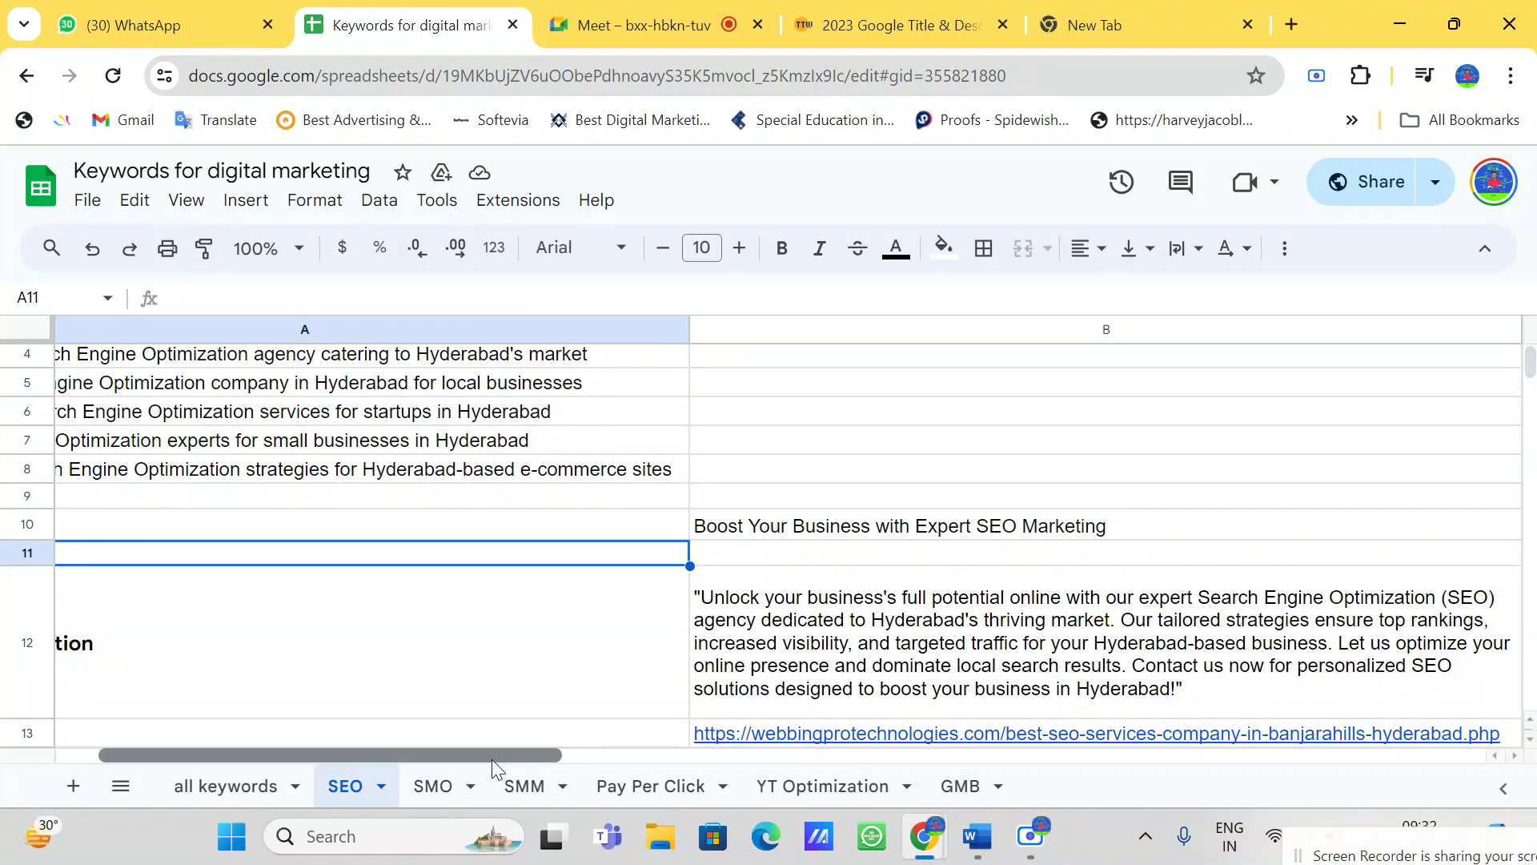
Step: Select the Meta Title label cell A10 on the SEO sheet
drag(491, 759, 449, 758)
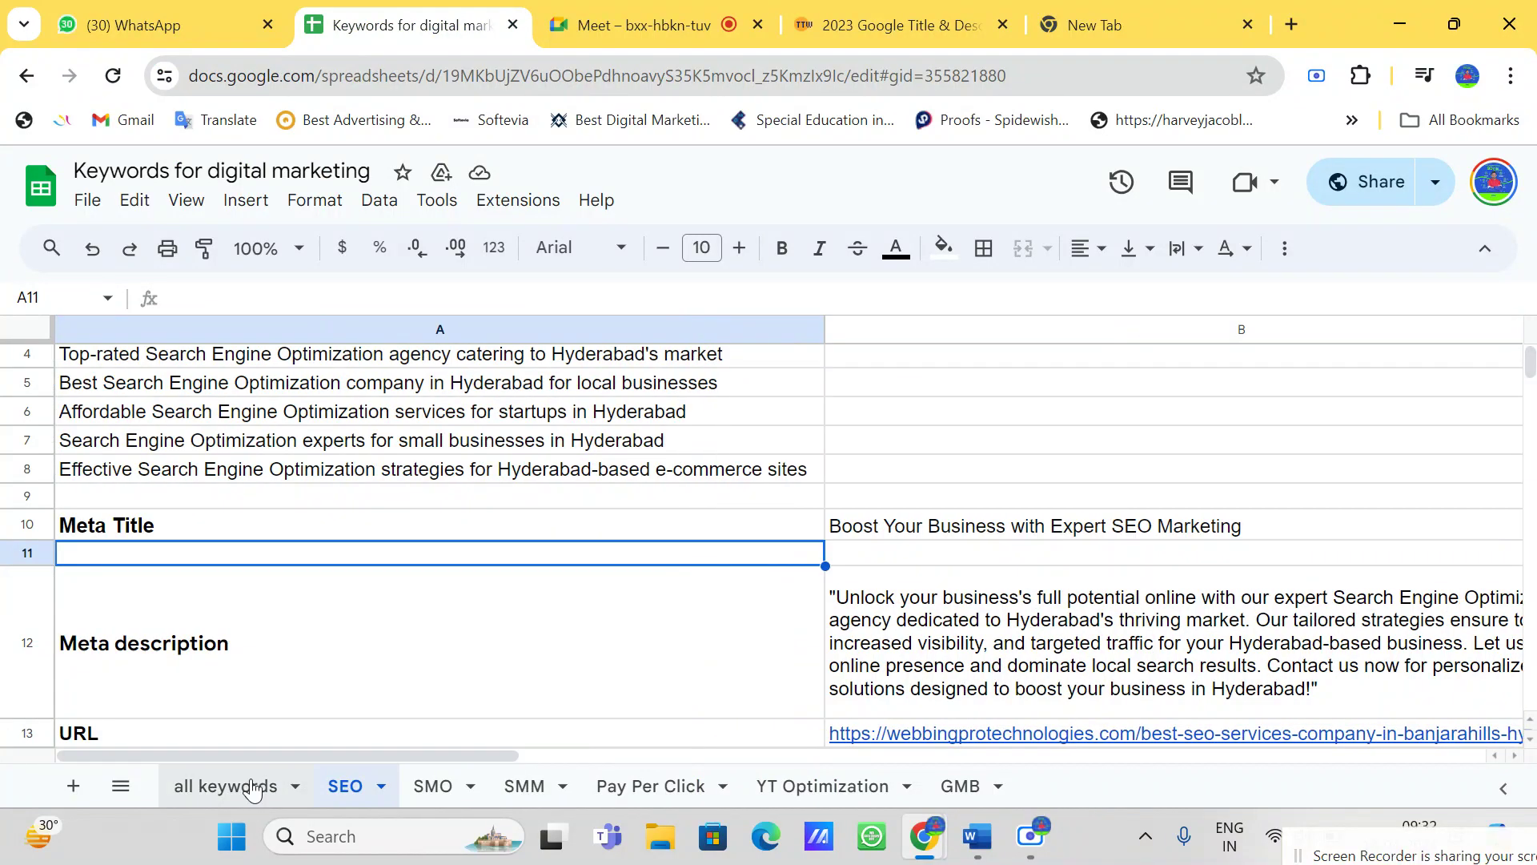
click(330, 531)
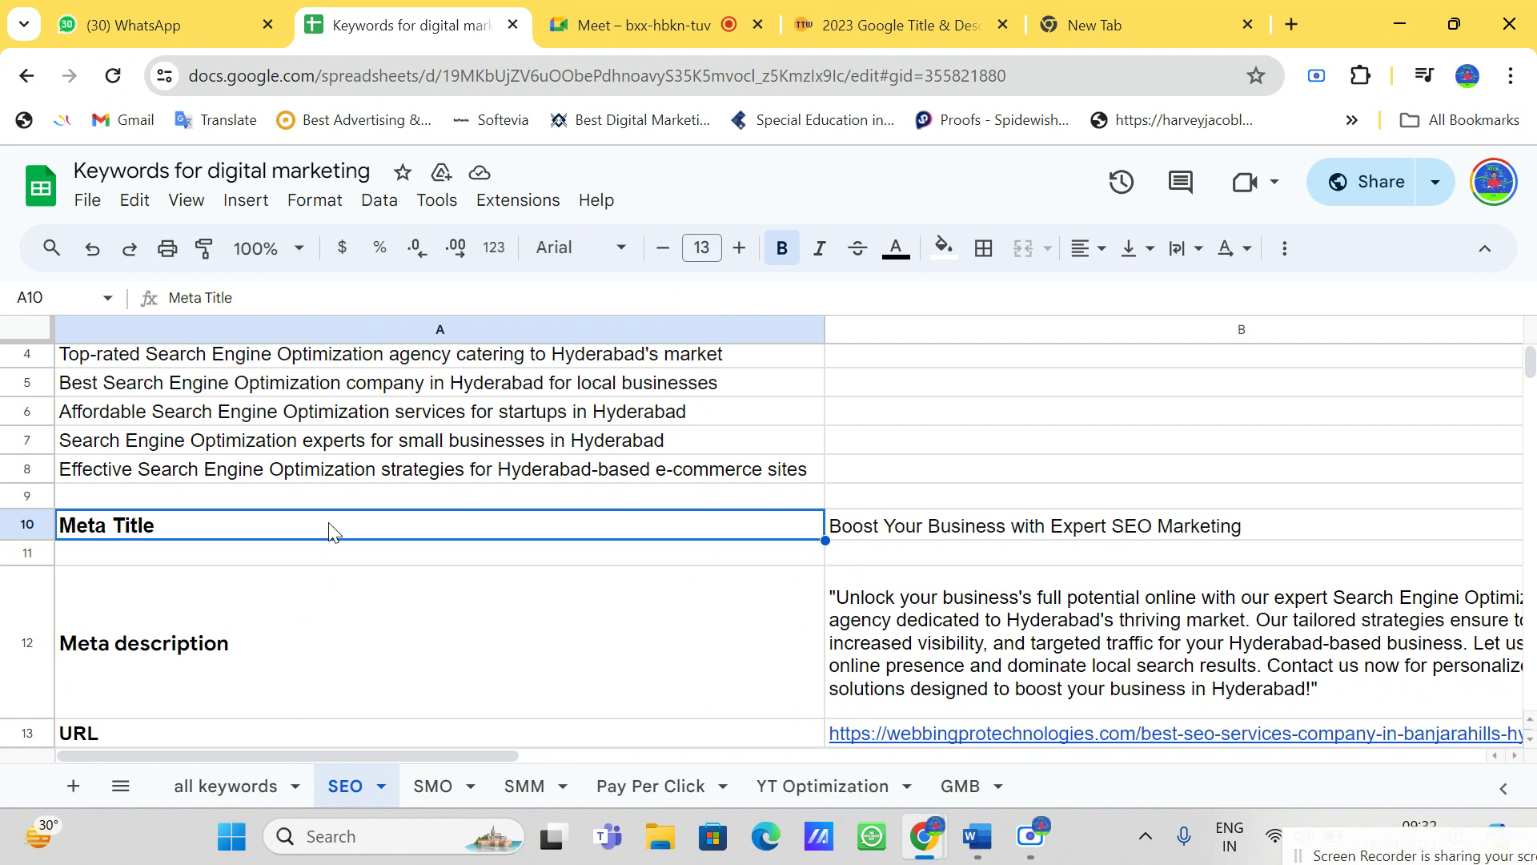
Step: Open the SEO Classes document from the recent documents in Google Docs, using the empty browser tab
click(1130, 13)
click(1438, 190)
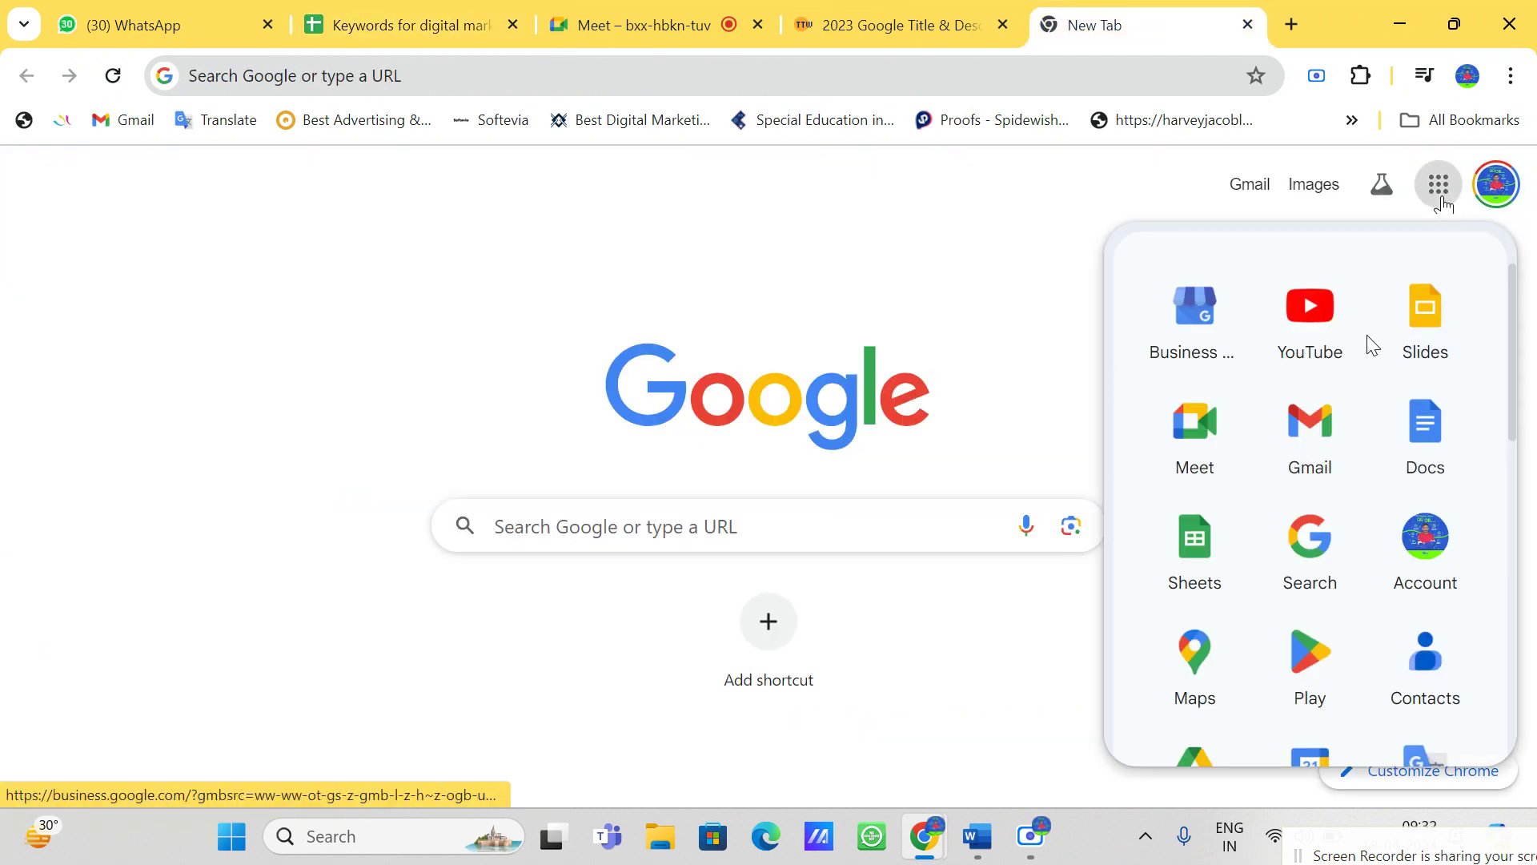
click(1409, 457)
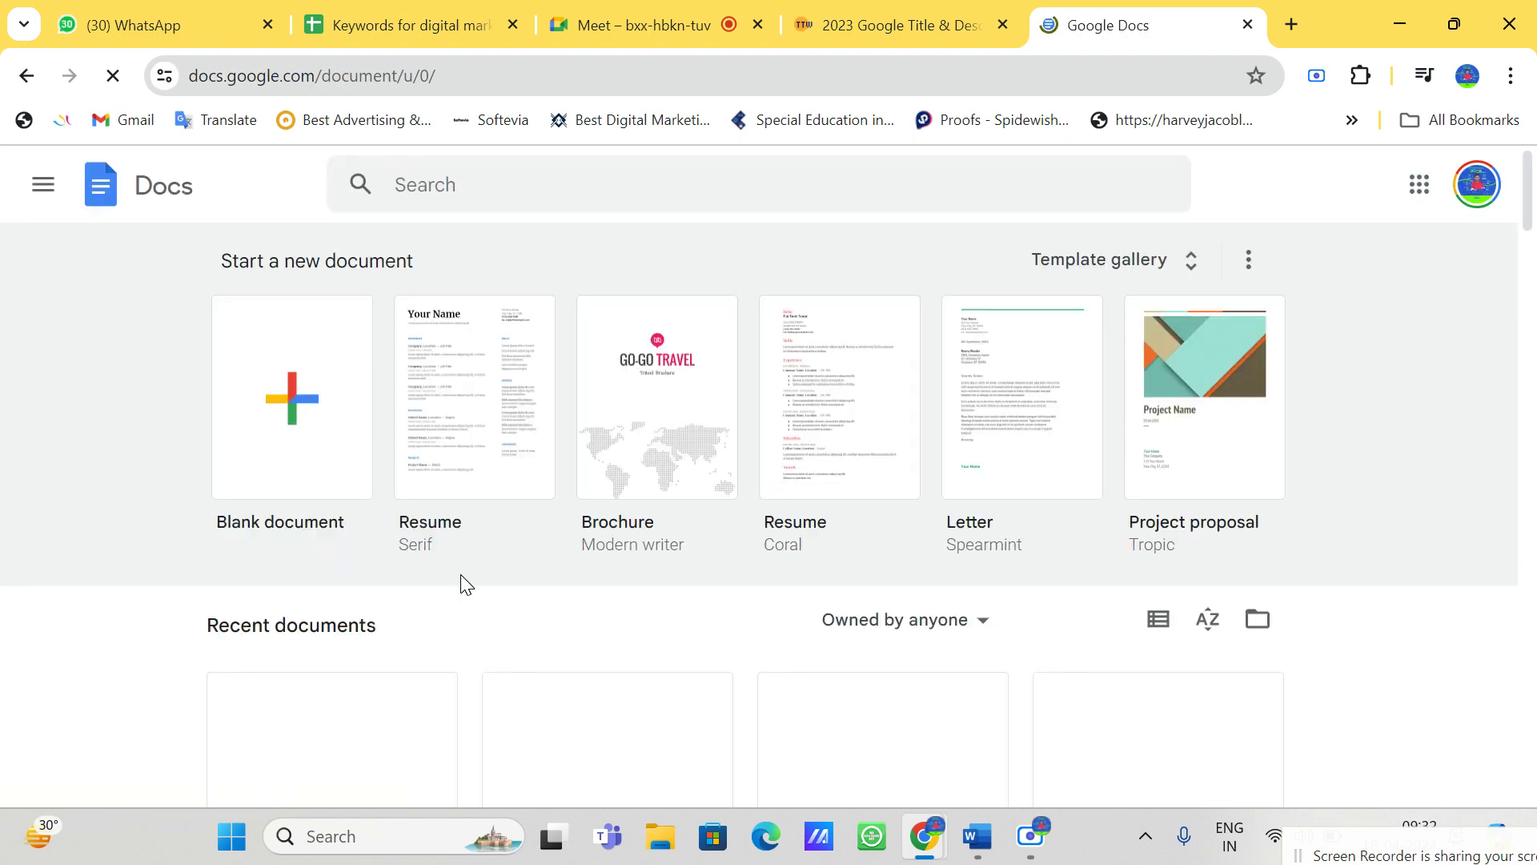
scroll(464, 583, down, 2)
scroll(463, 583, down, 2)
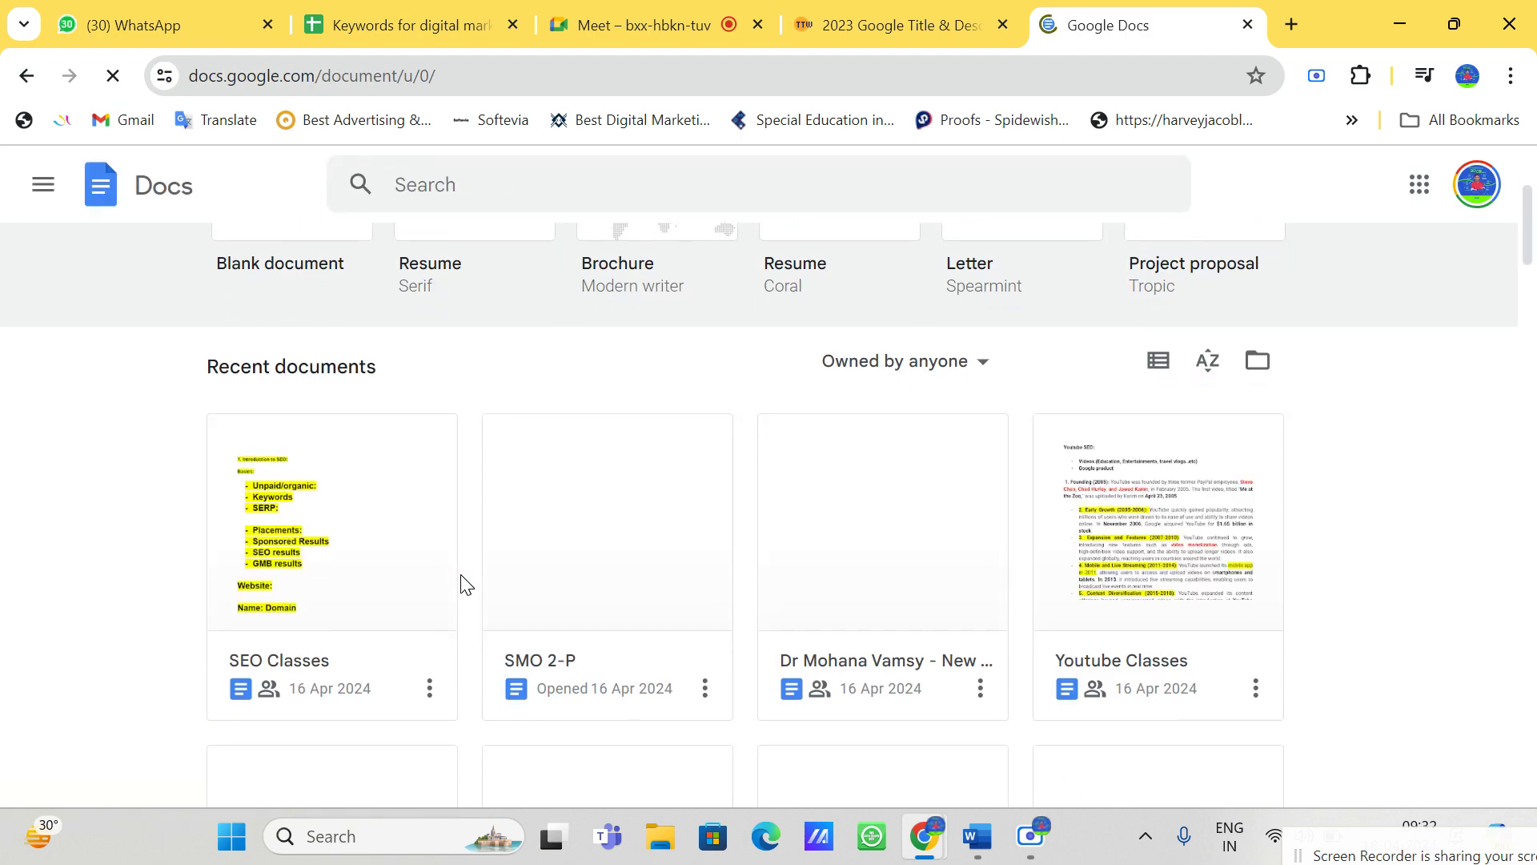
click(406, 570)
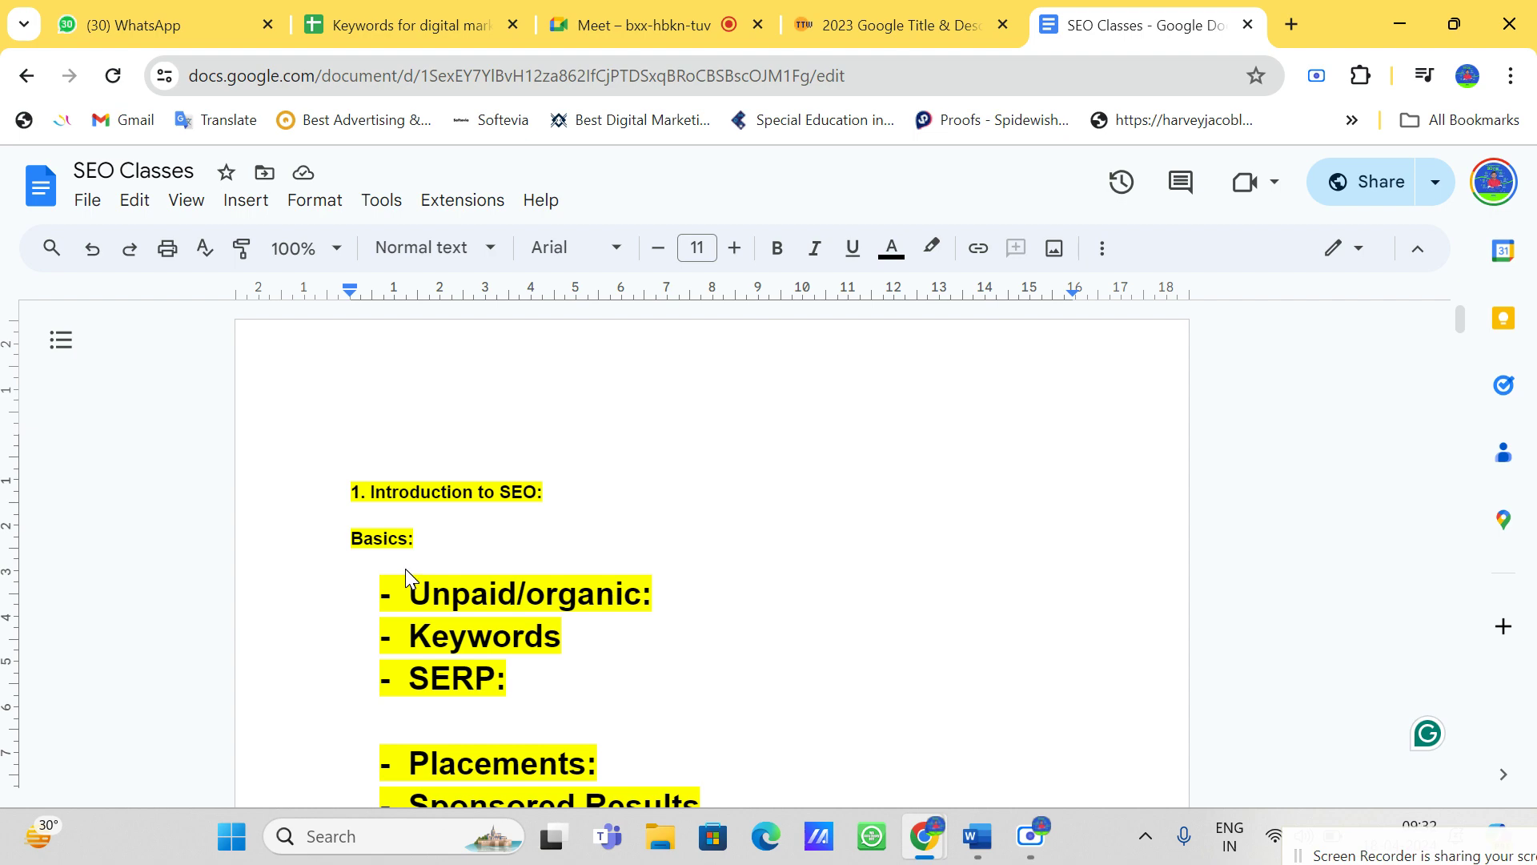
Step: Find the snippet section of the SEO Classes document and select the "Normal Snippet" line
scroll(405, 568, down, 15)
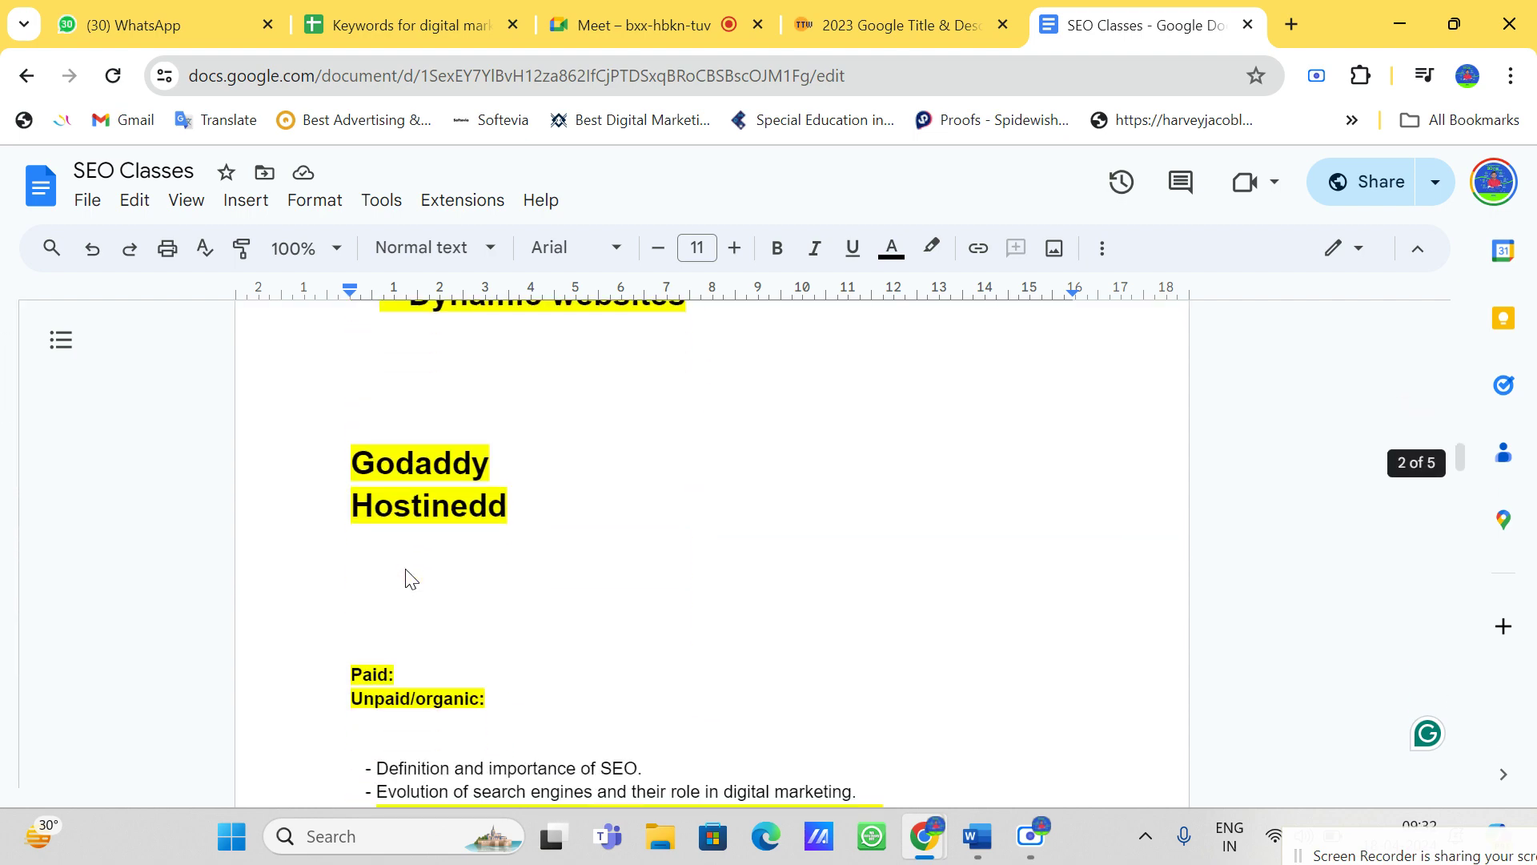
scroll(405, 570, down, 15)
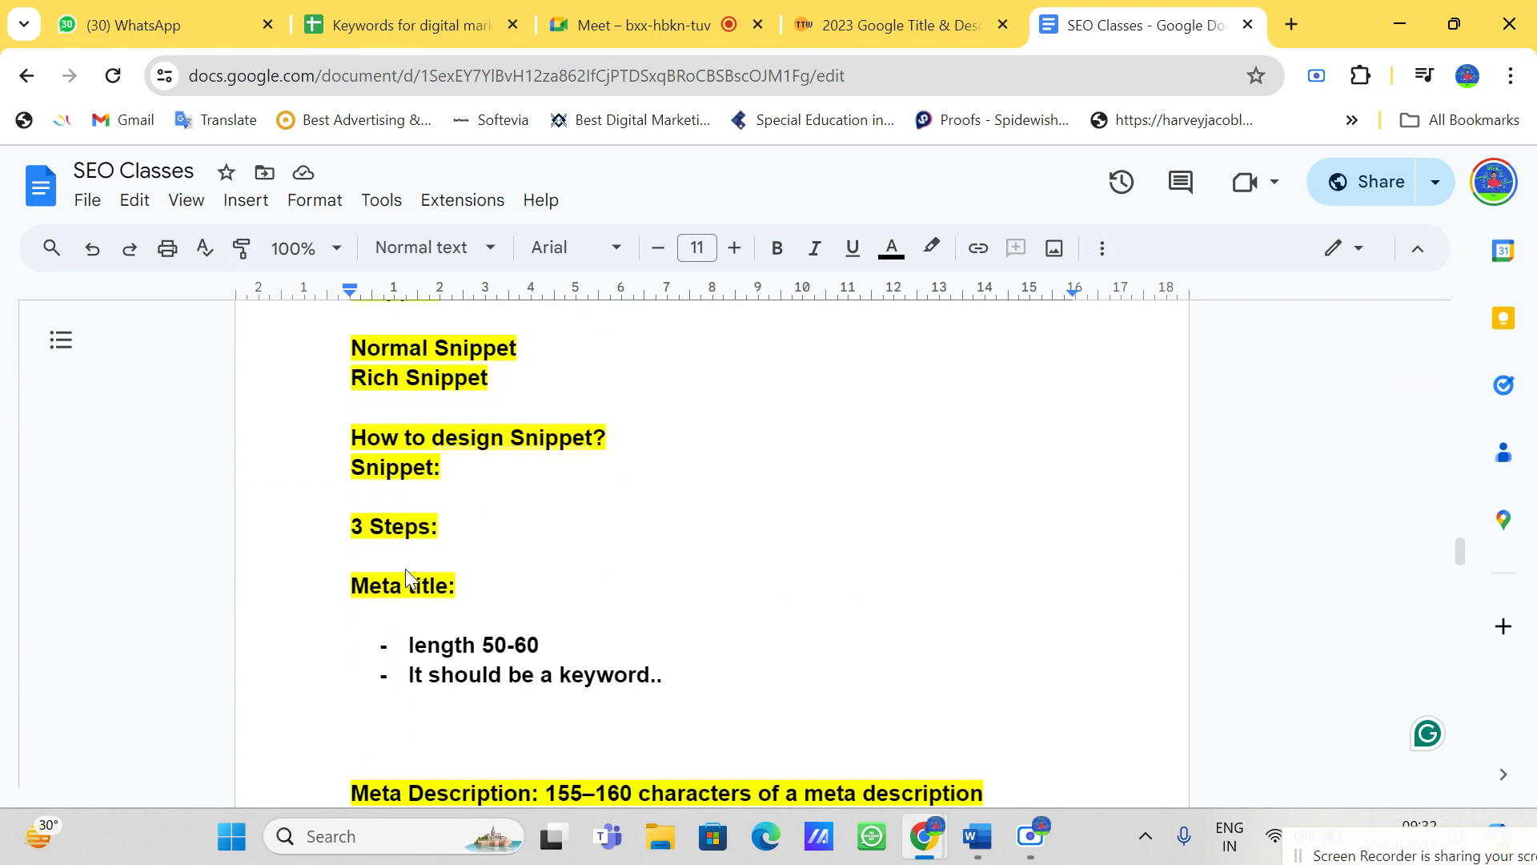
click(522, 347)
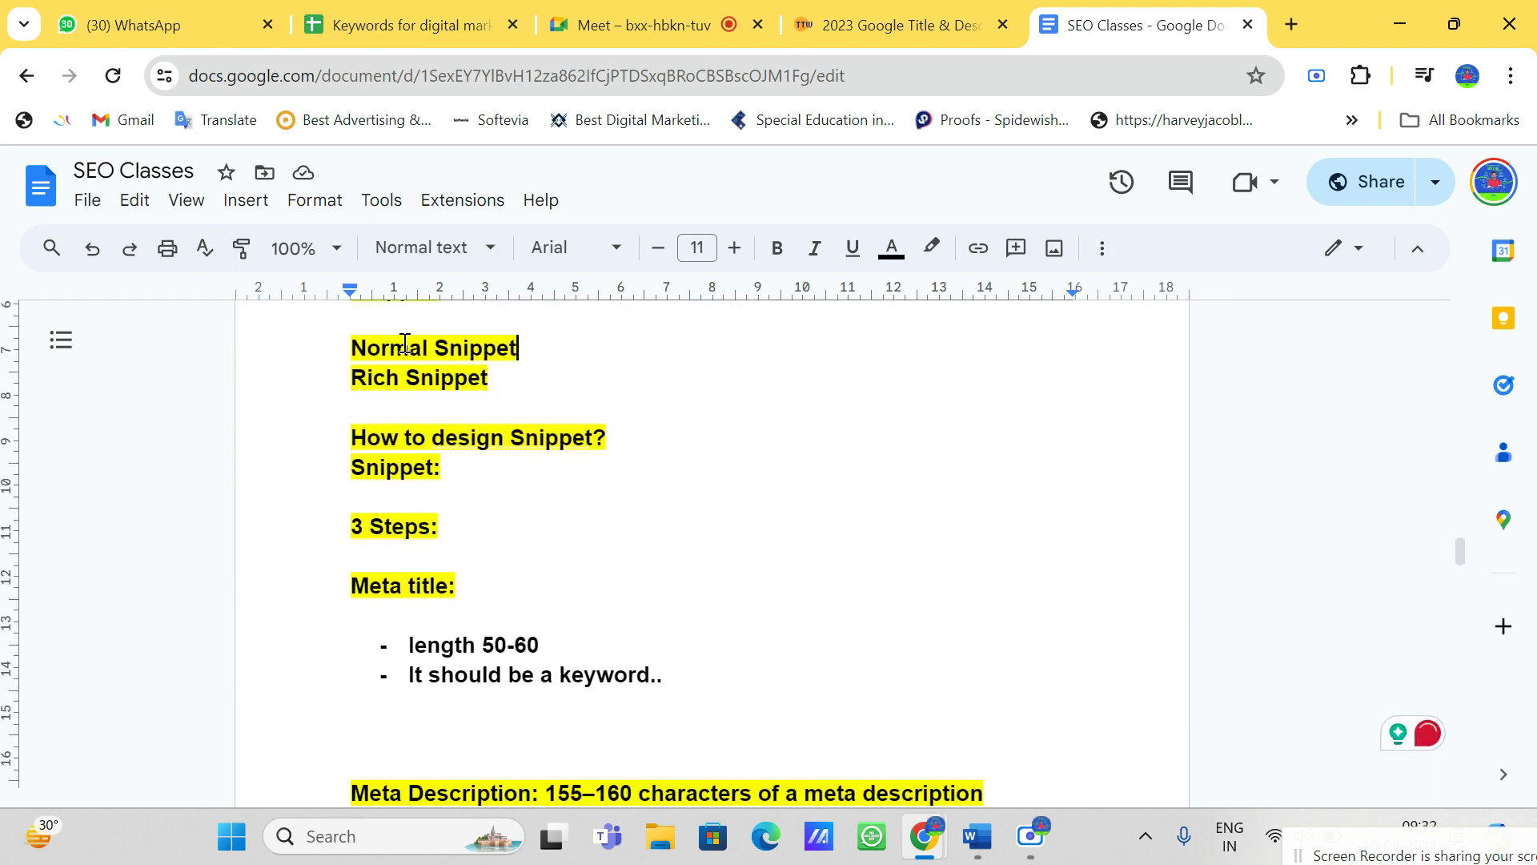
triple_click(405, 344)
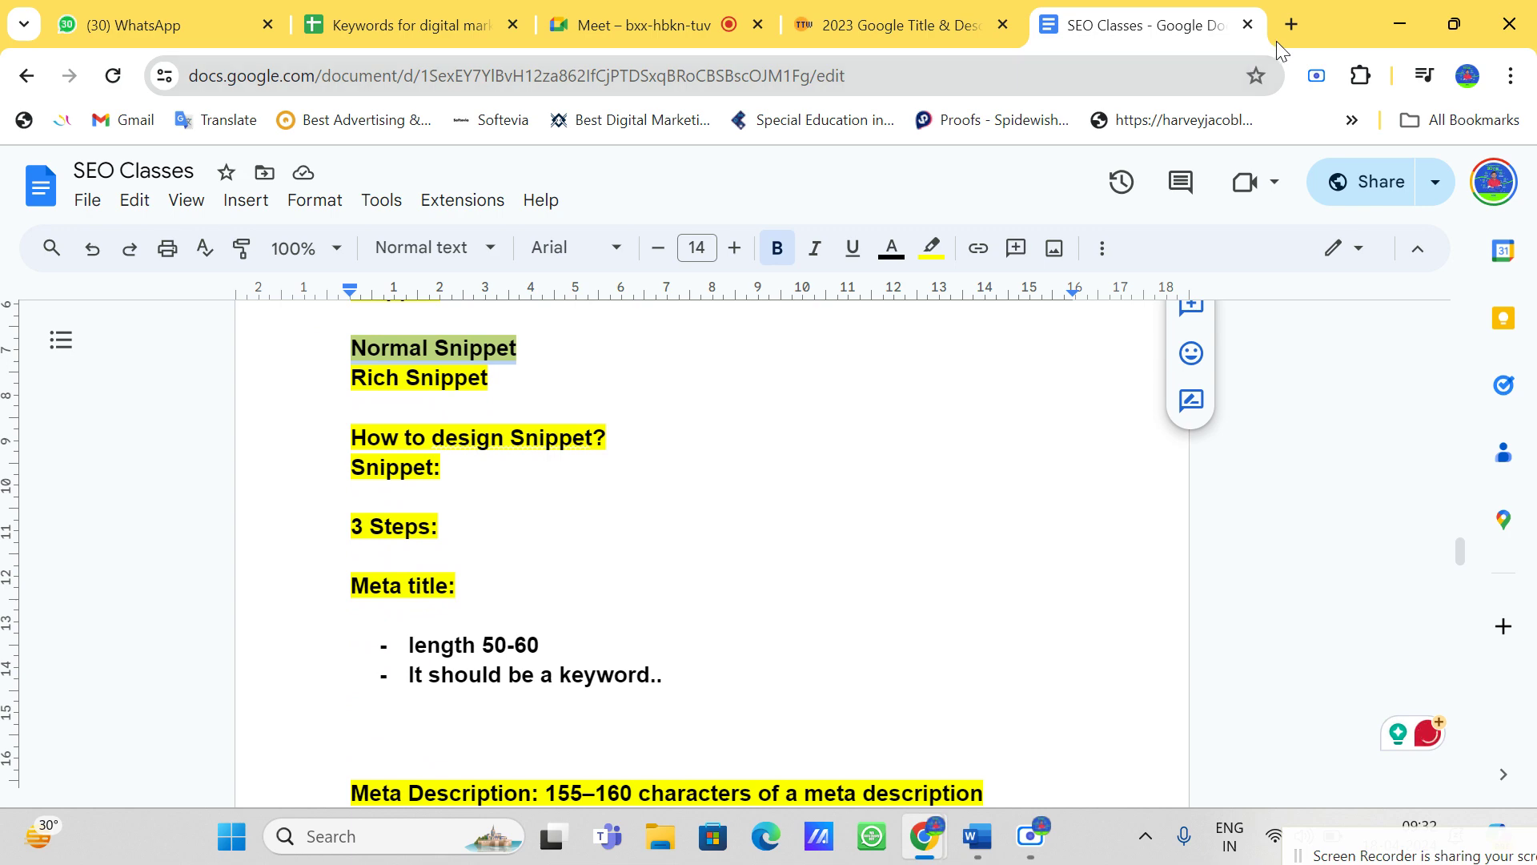
Step: Search Google for "digital marketing in hyderabad telugu" in a new browser tab
click(1290, 24)
click(1160, 82)
text(d)
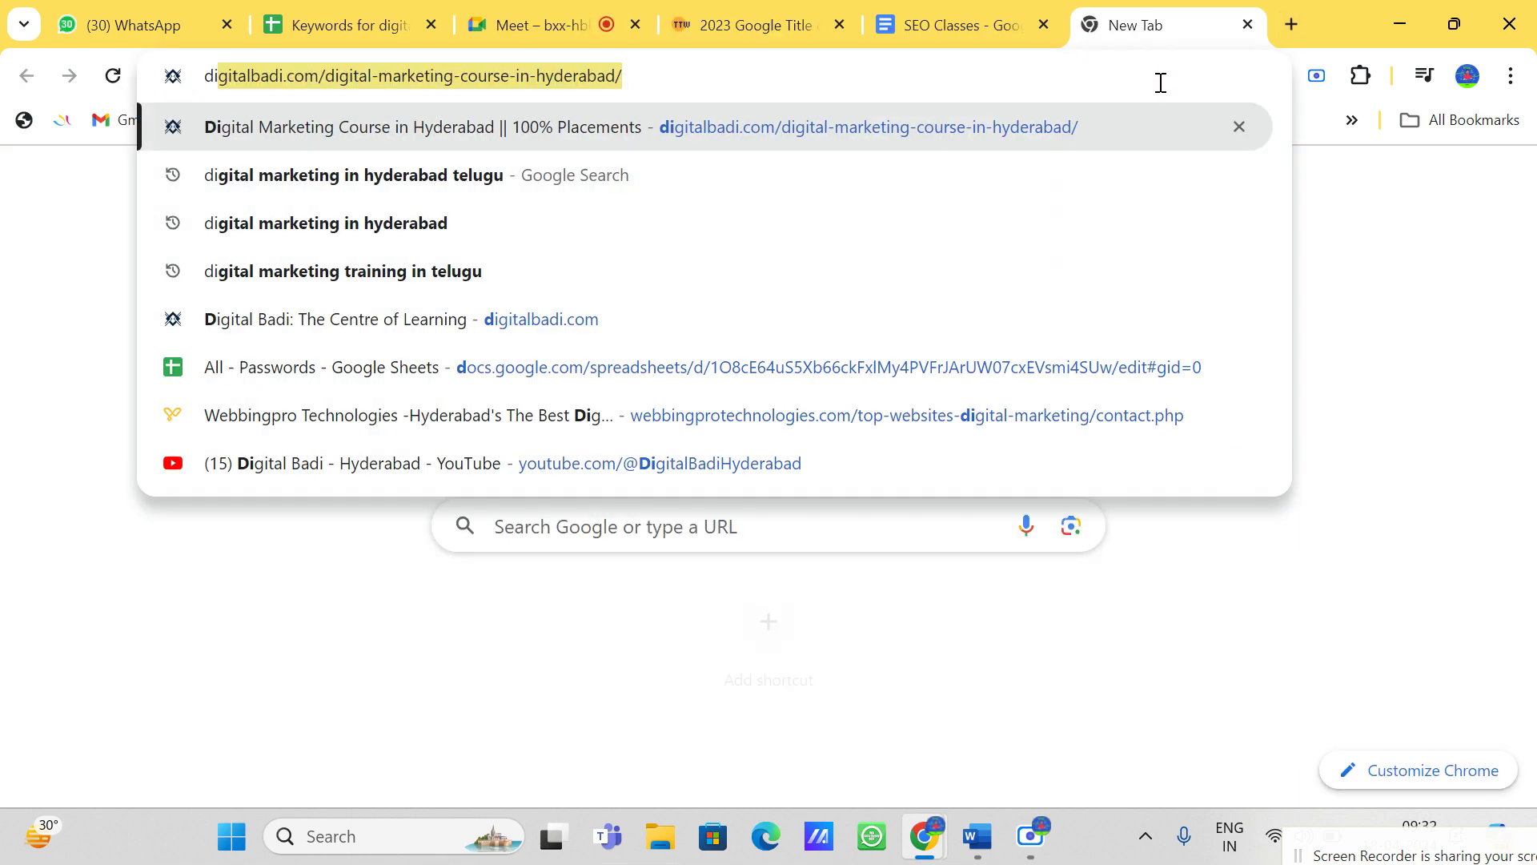
text(igi)
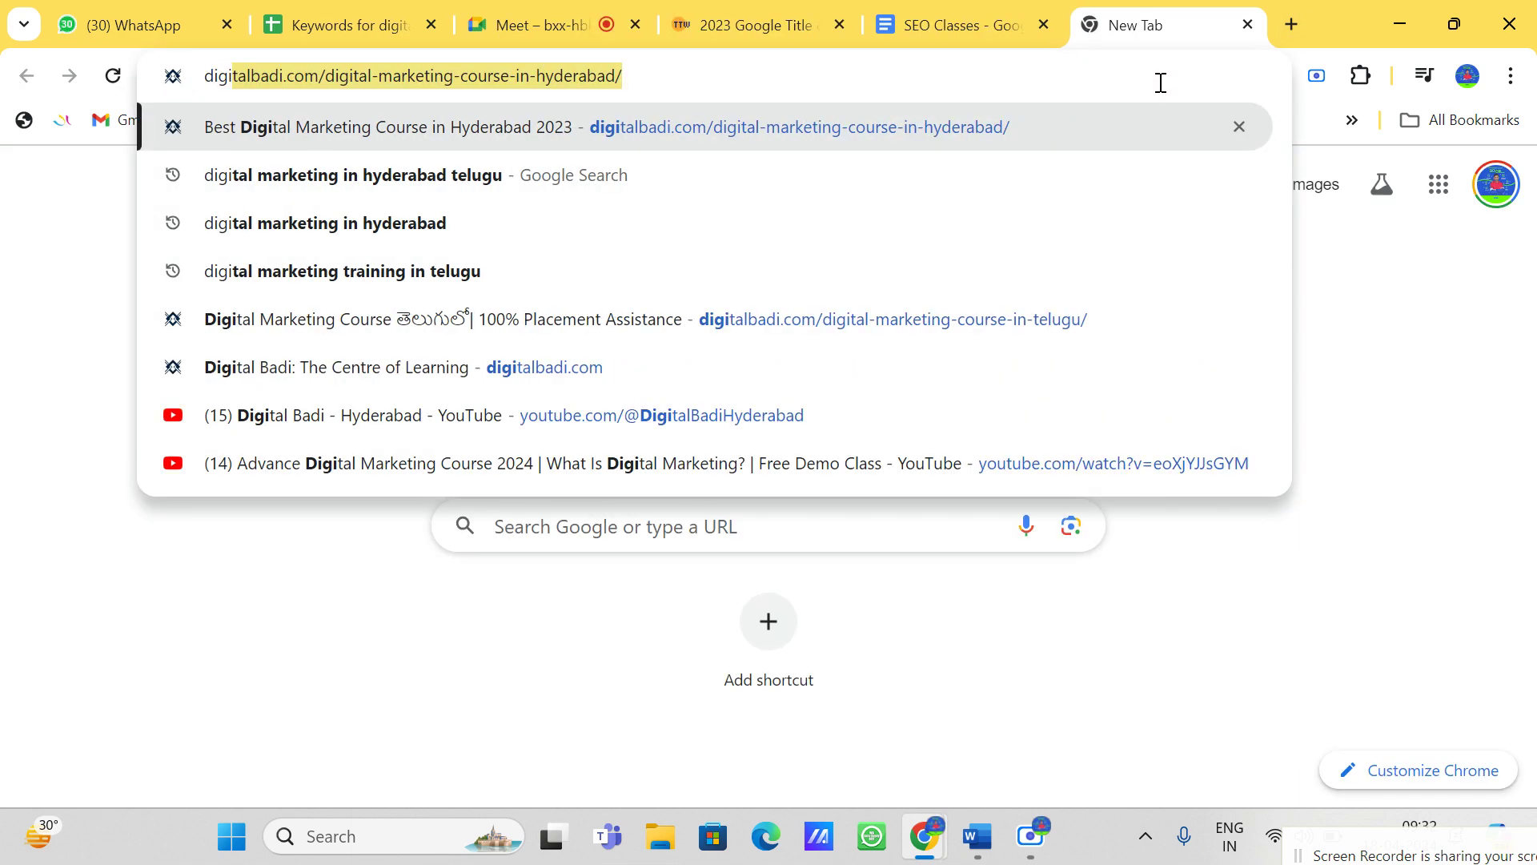
key(BackSpace)
text(tal marketing in hyderabad telugu)
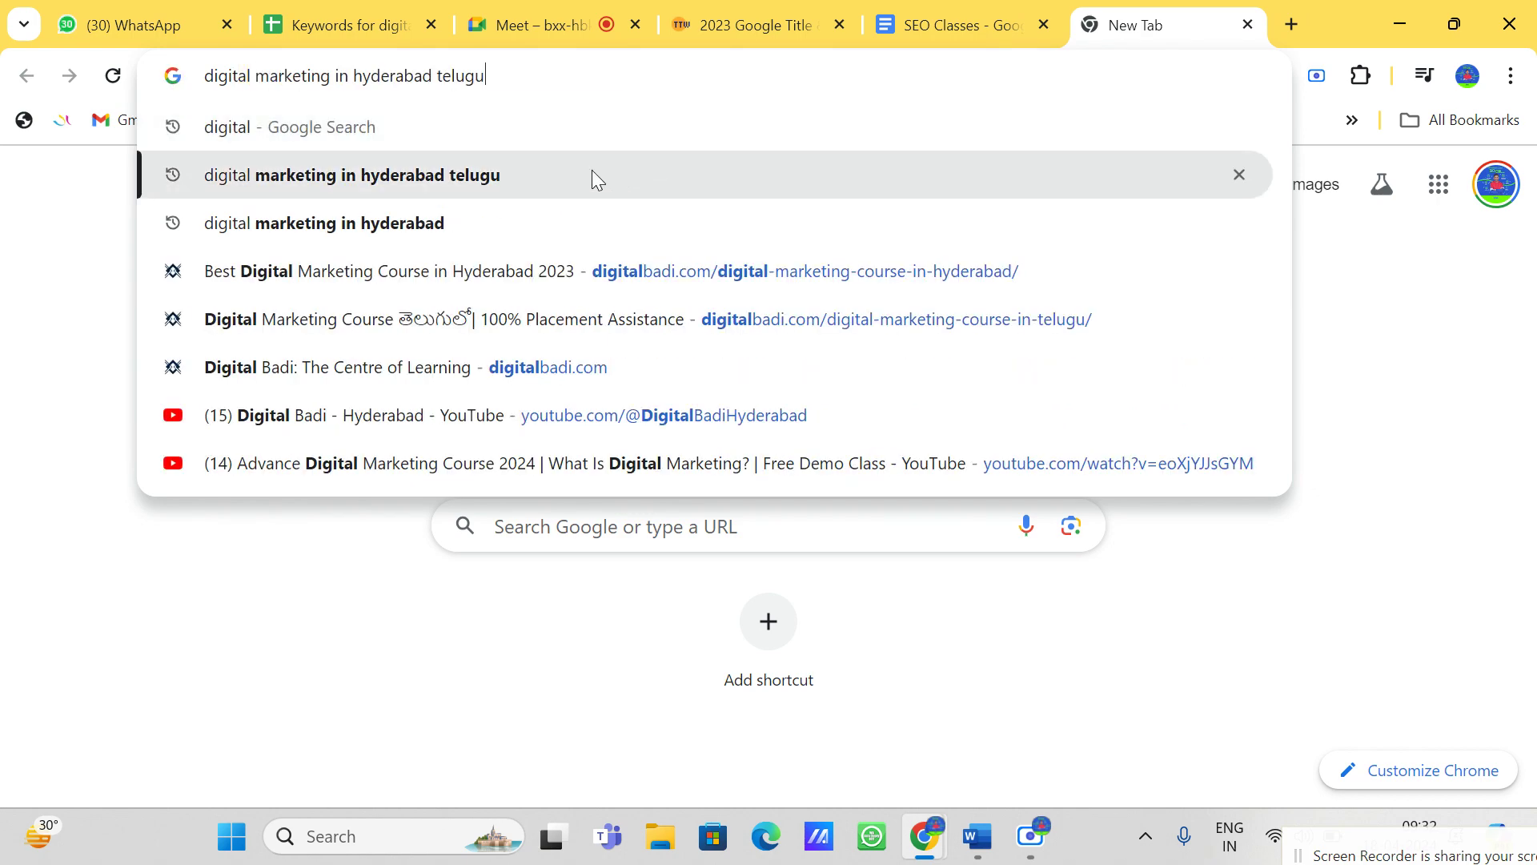
click(592, 172)
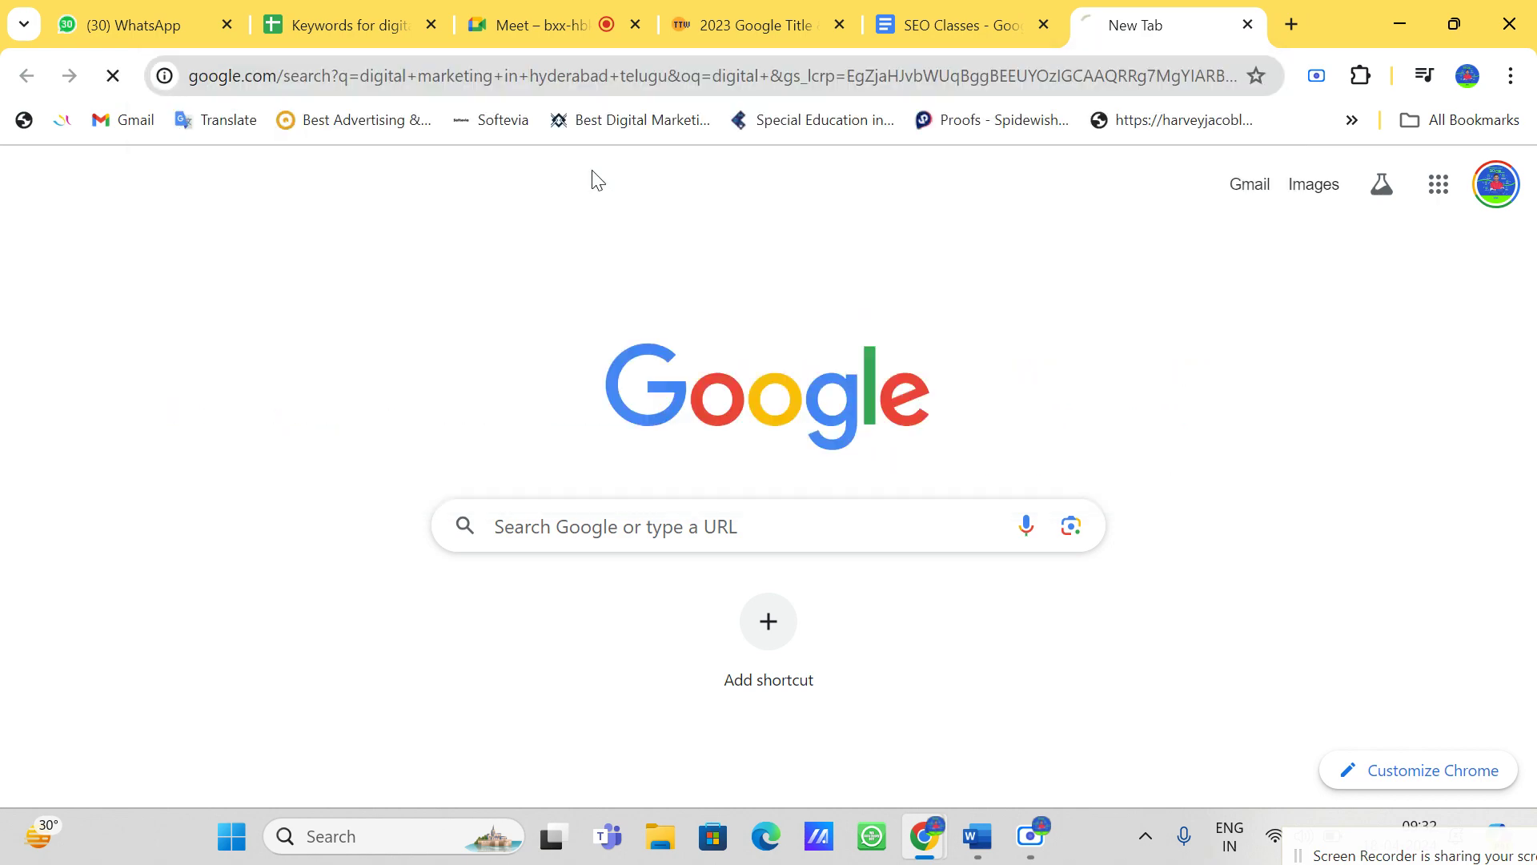
Step: Replace "telugu" with "english" in the query and search for "digital marketing in hyderabad english"
drag(570, 205, 944, 155)
key(BackSpace)
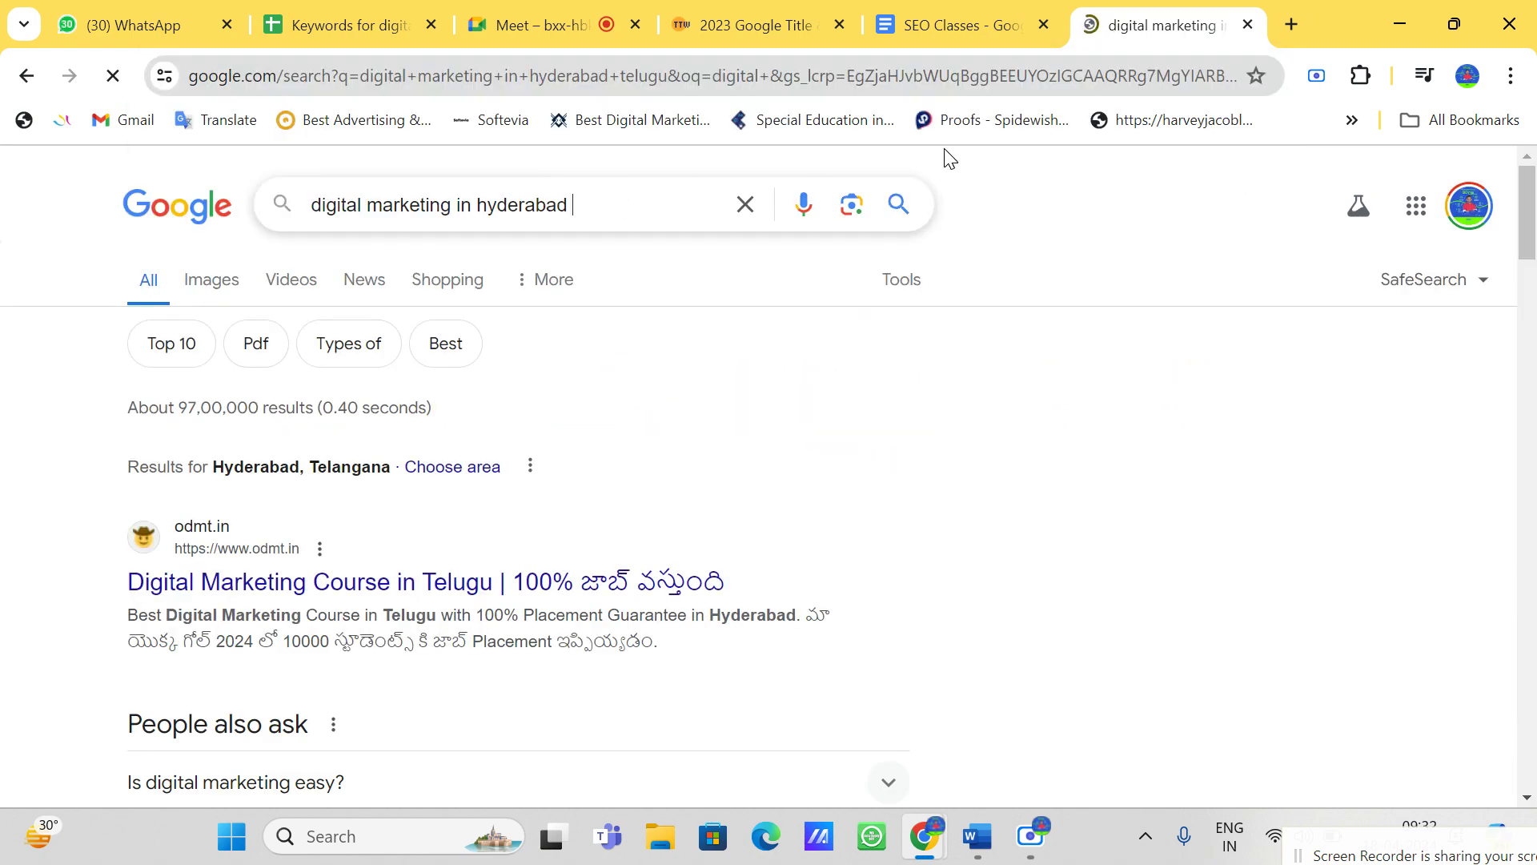
text(english)
key(Return)
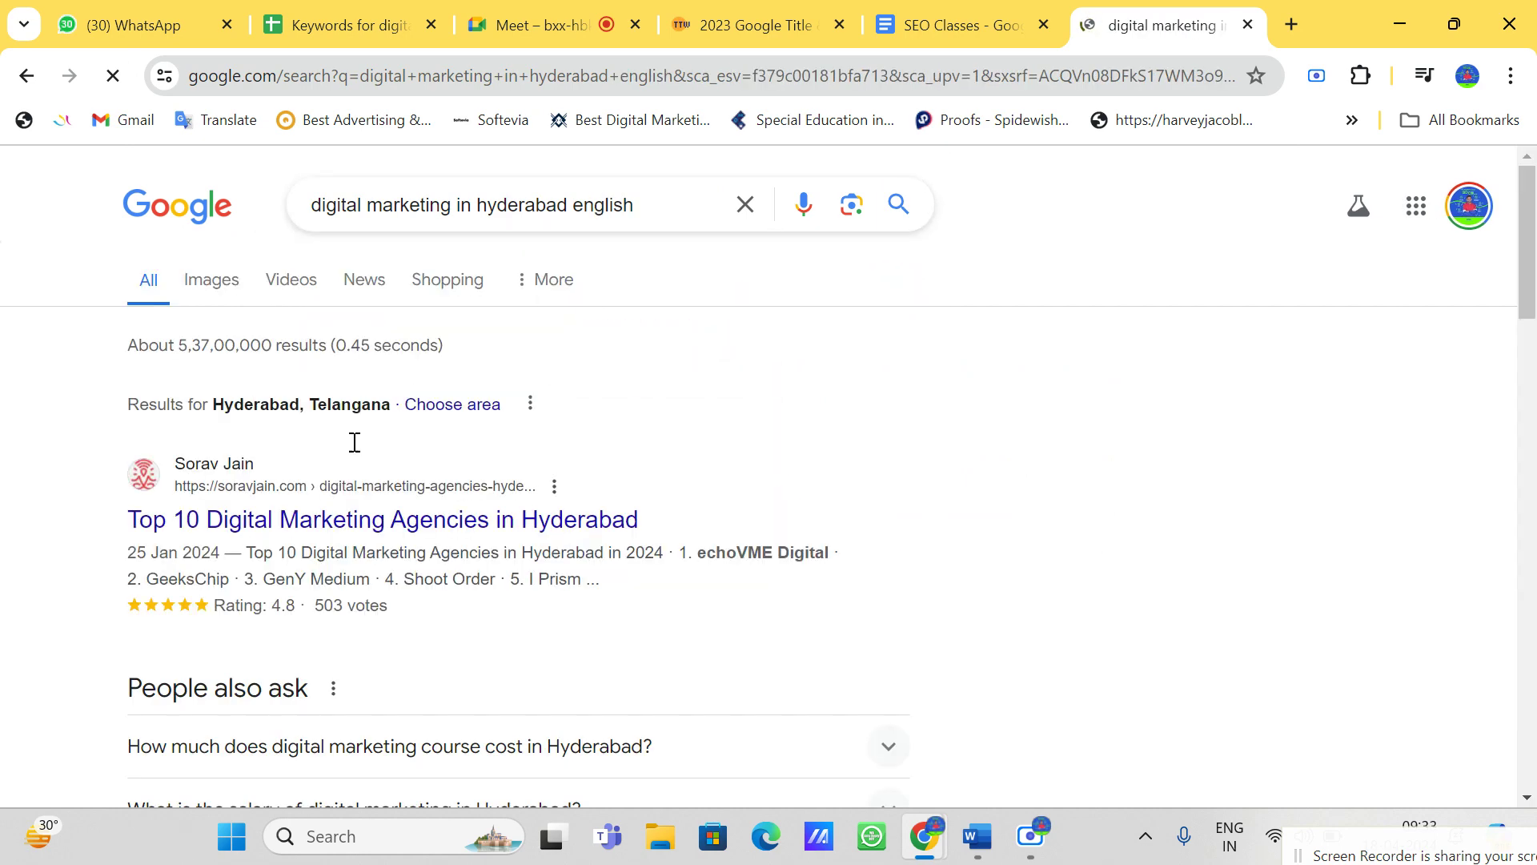
Step: Find the Digital Badi course result, highlight its text as an example of a snippet, and clear the highlight
scroll(311, 537, down, 2)
scroll(311, 537, down, 6)
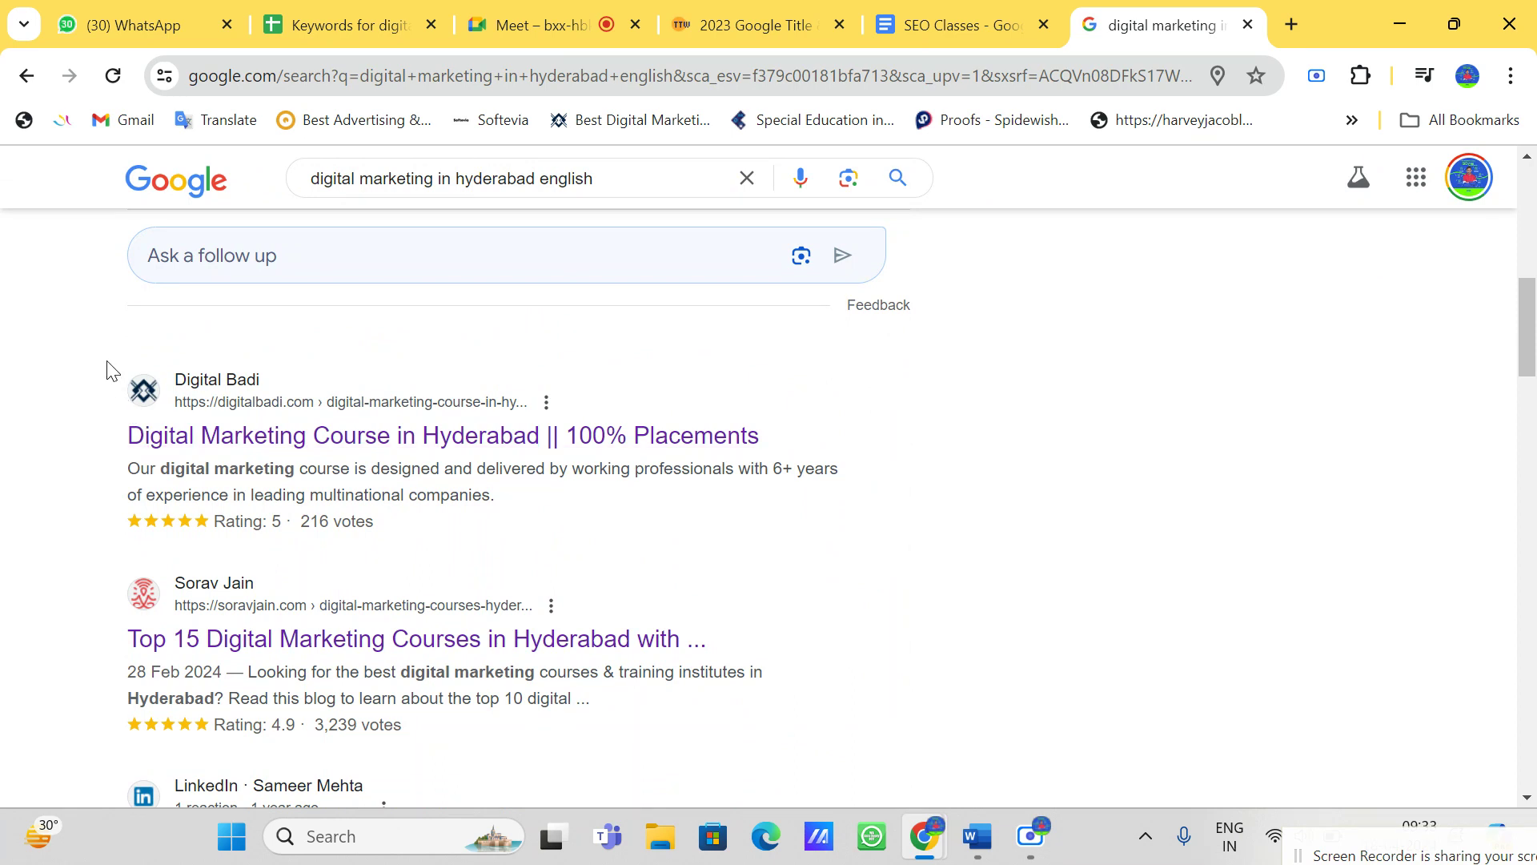
drag(107, 367, 509, 501)
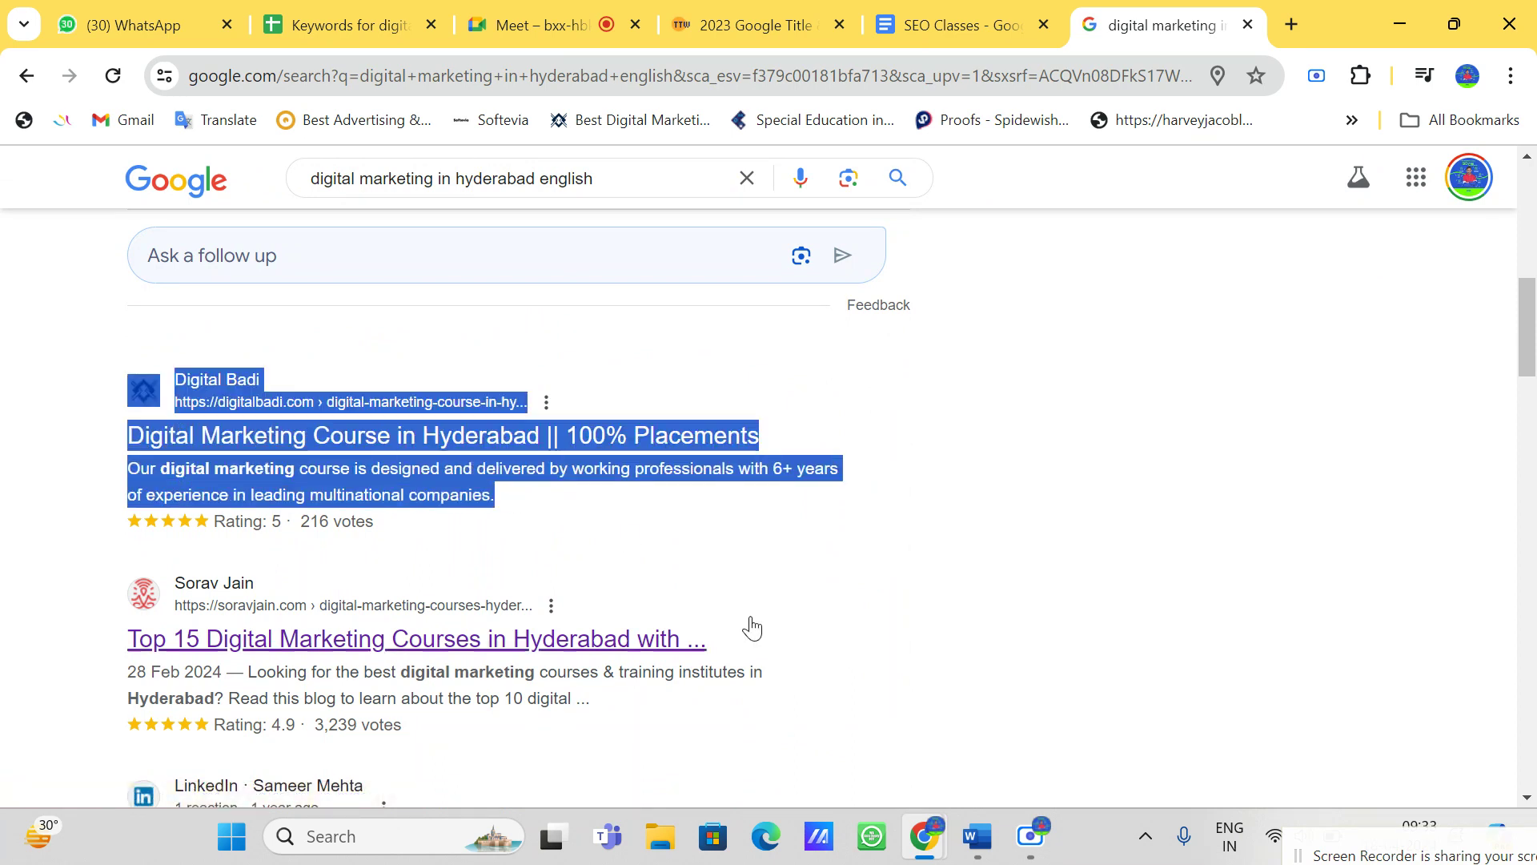
click(1025, 633)
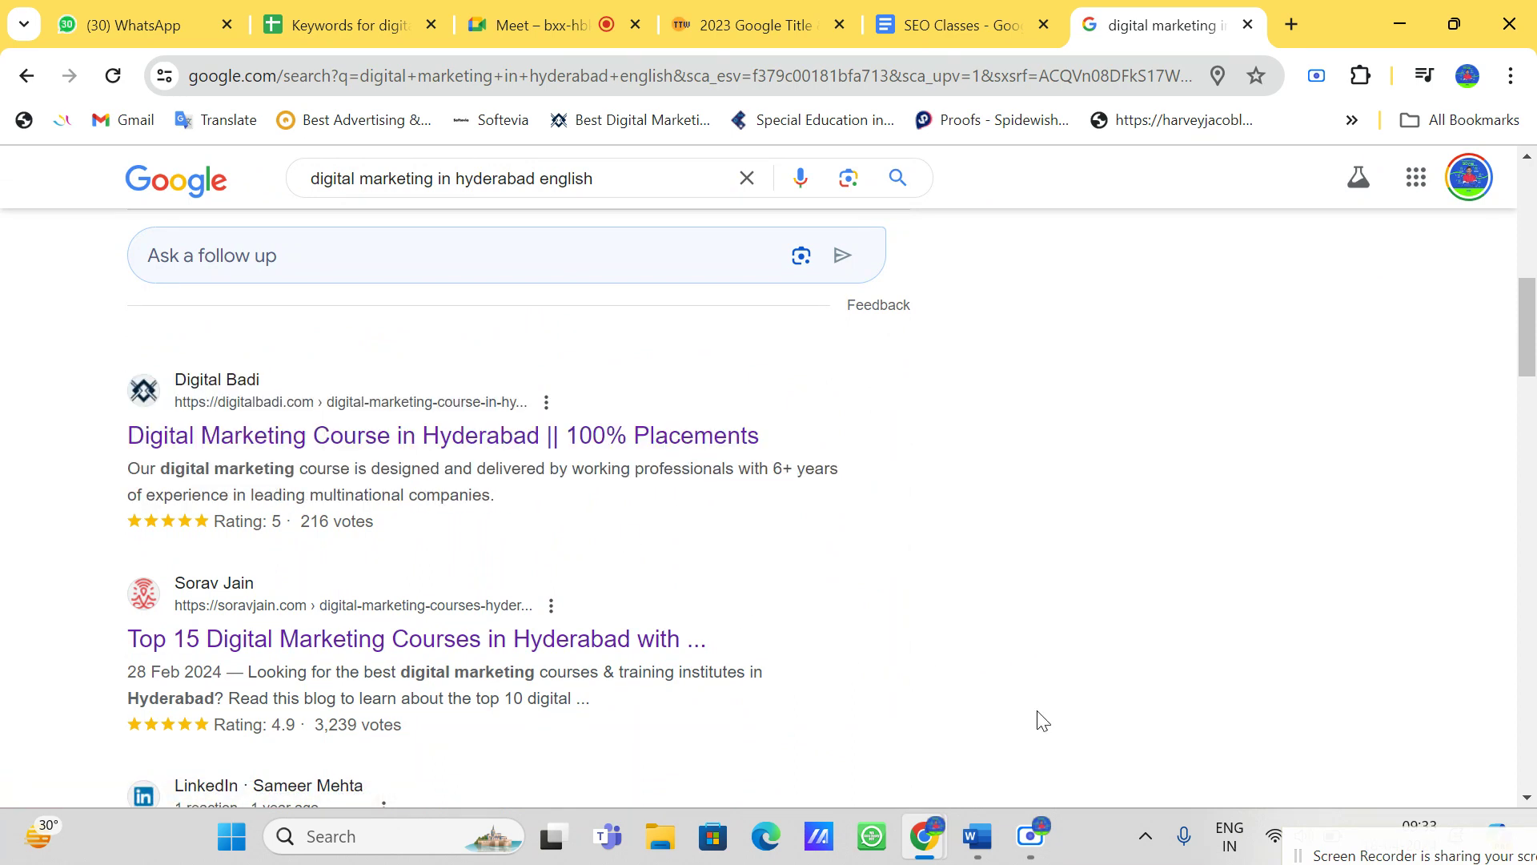
Step: Launch Snipping Tool and capture a rectangular snip of the Digital Badi search result, including its rating line
click(448, 847)
text(snipping)
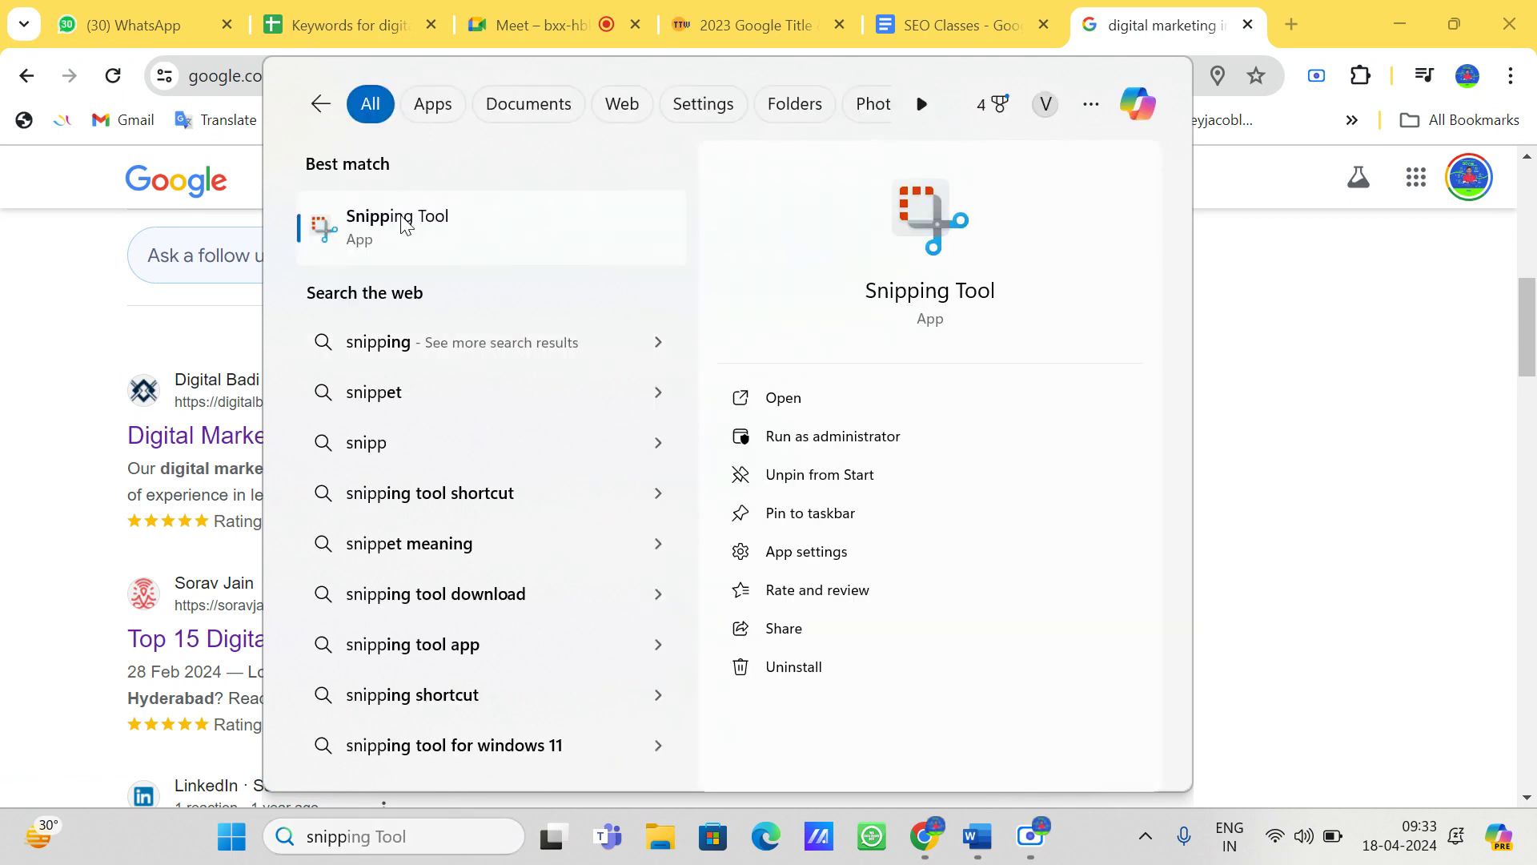
click(398, 219)
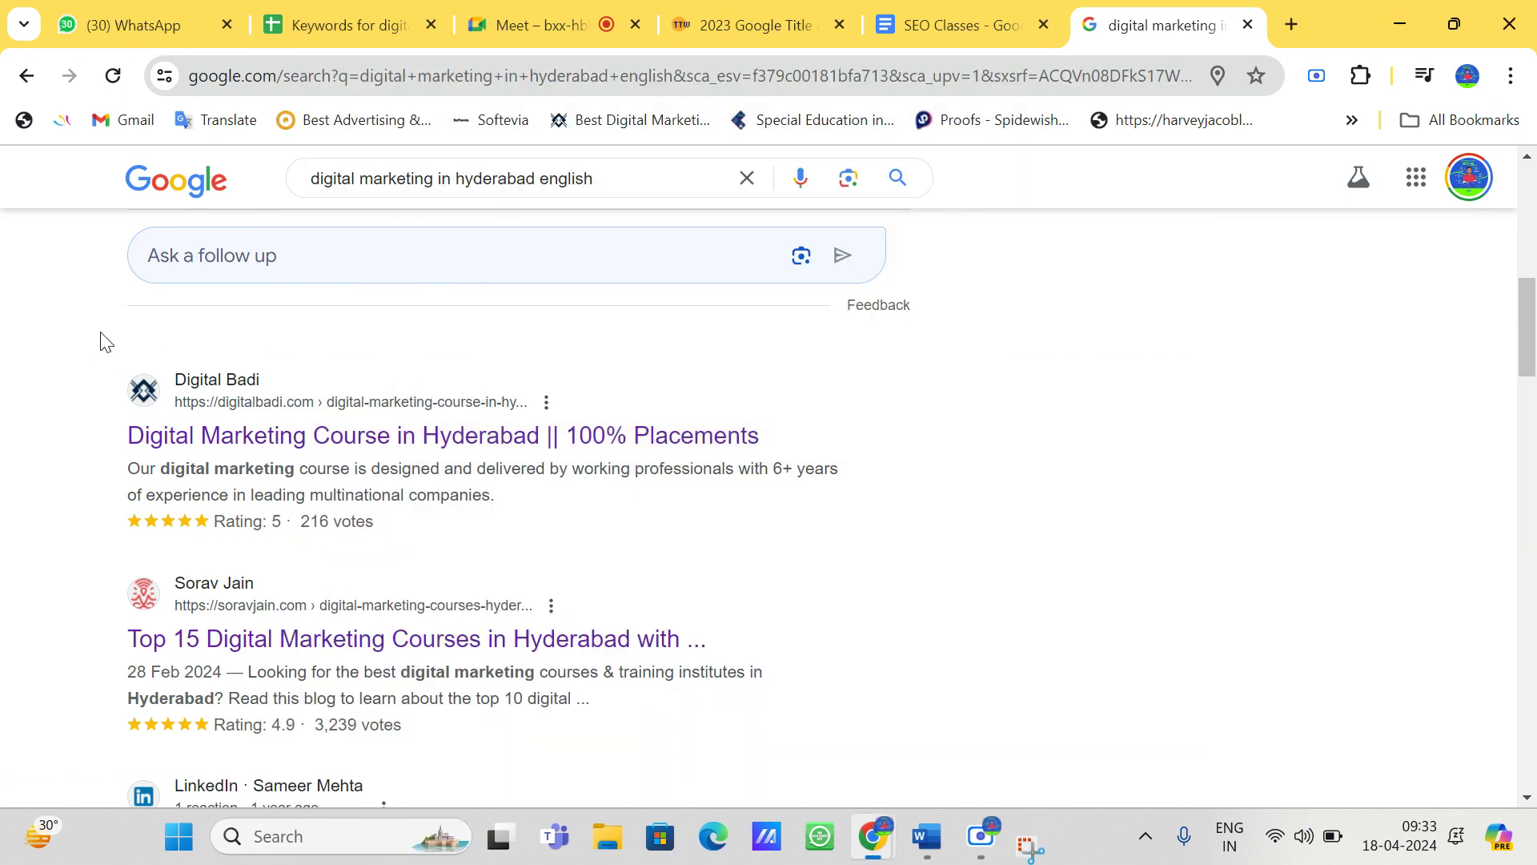
drag(99, 340, 568, 641)
click(1030, 835)
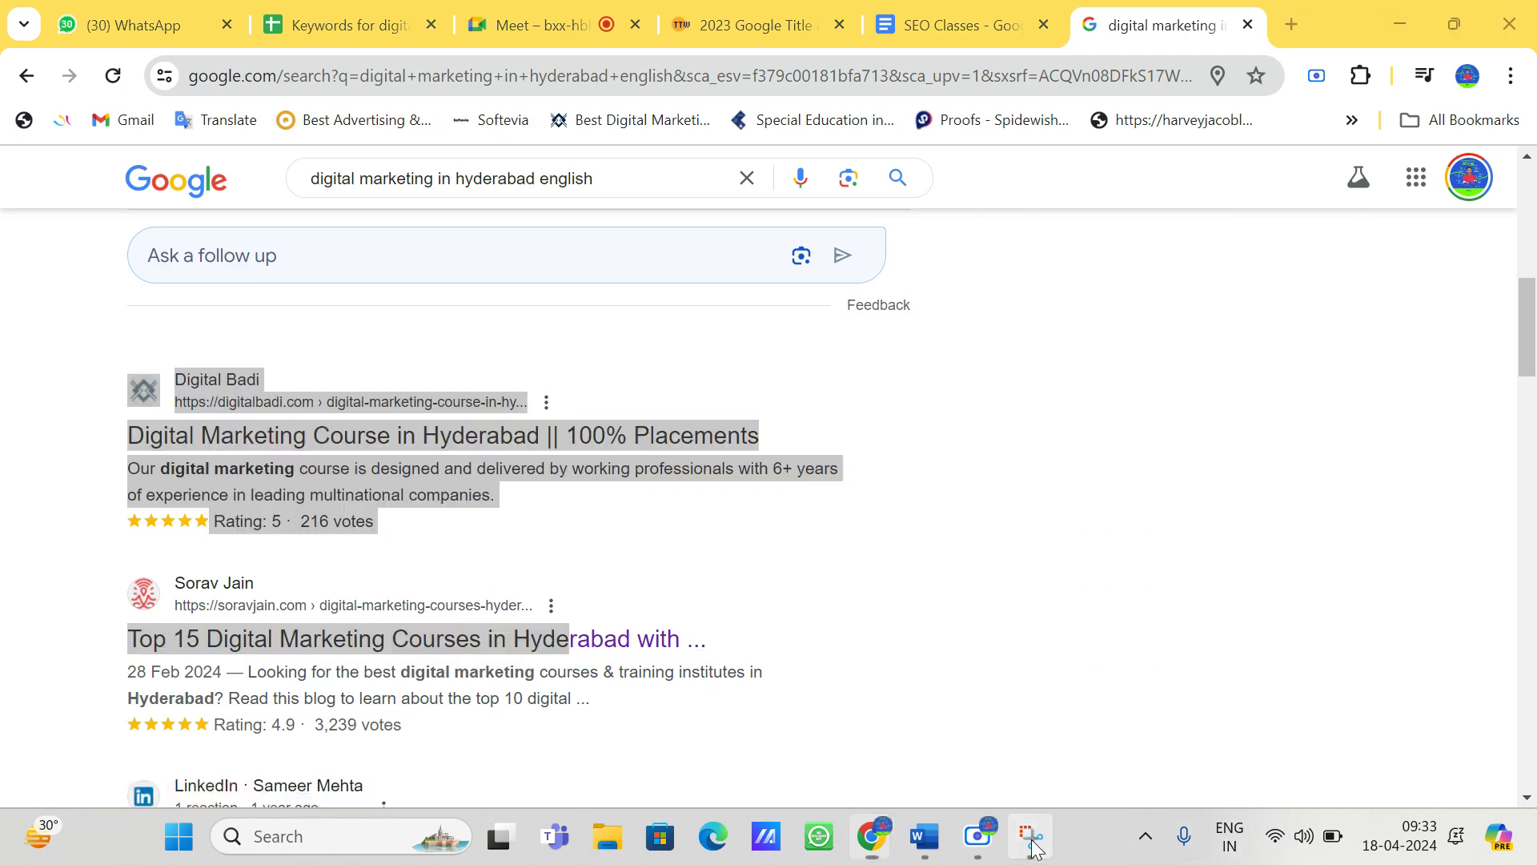
click(512, 199)
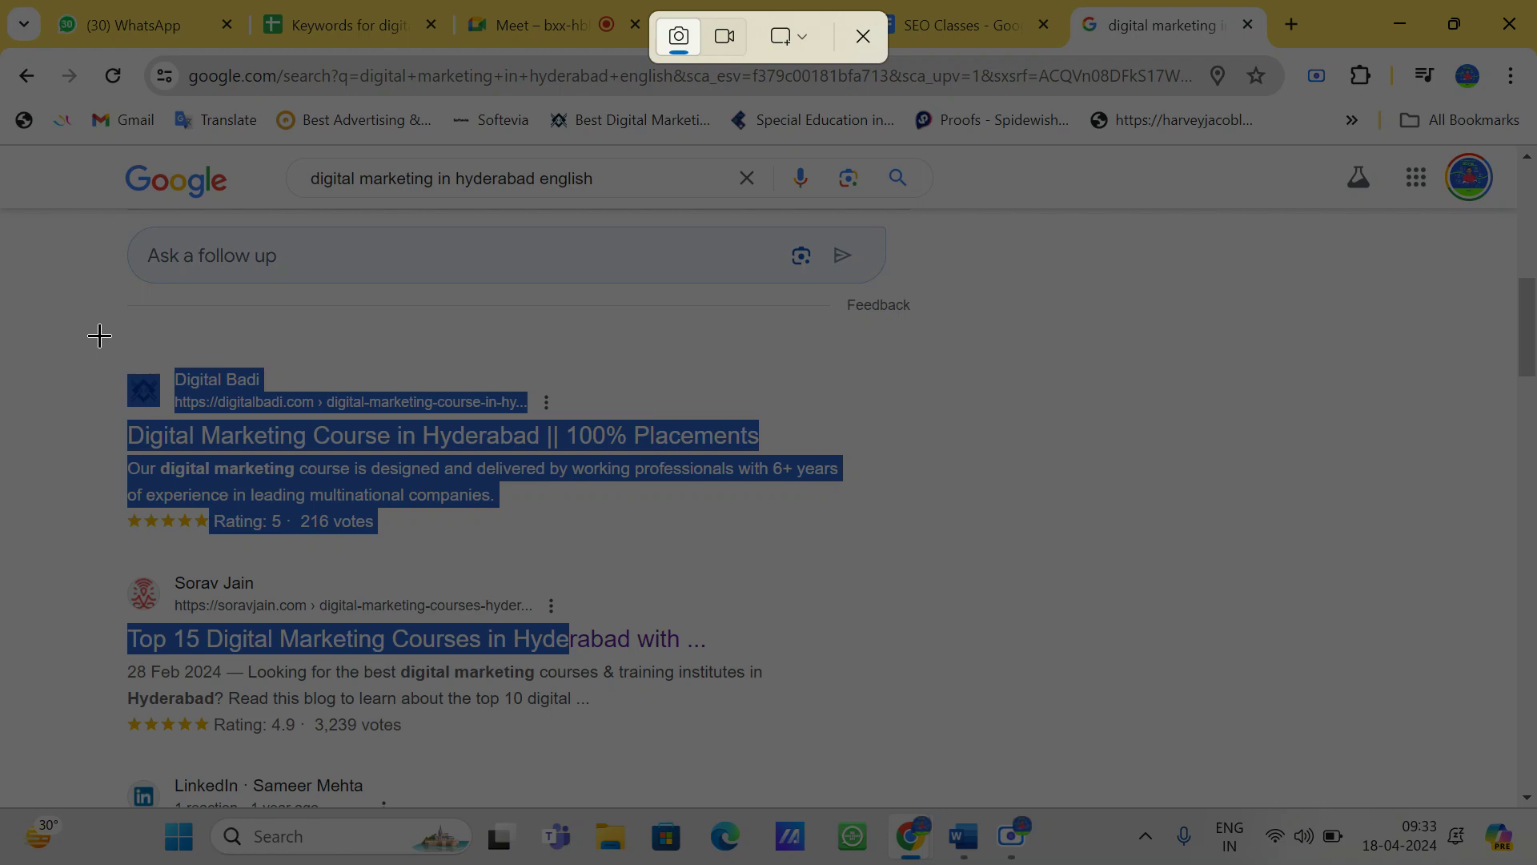
drag(98, 319, 941, 570)
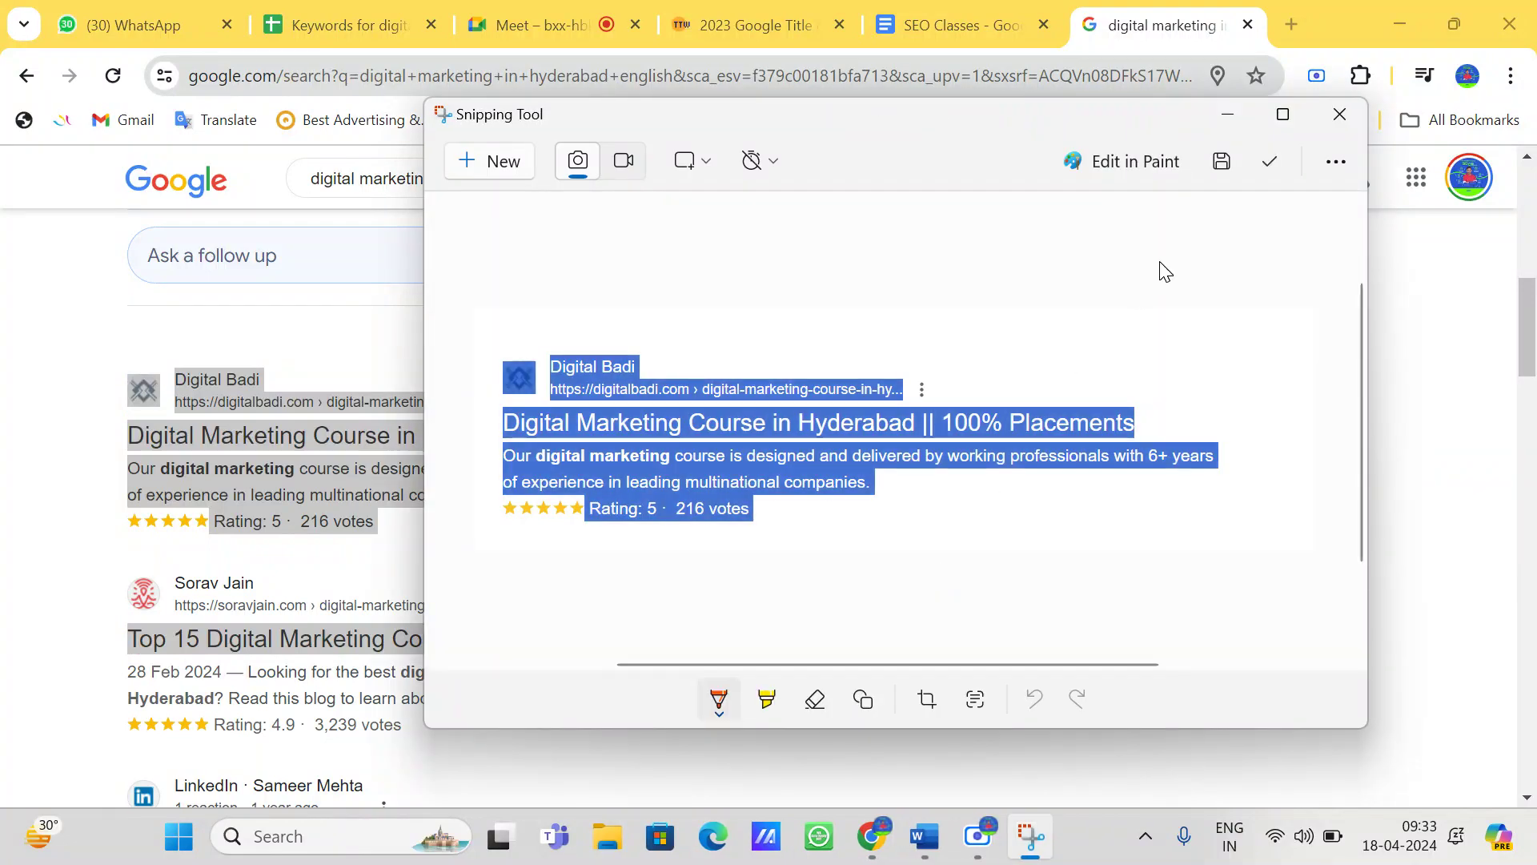
click(1227, 114)
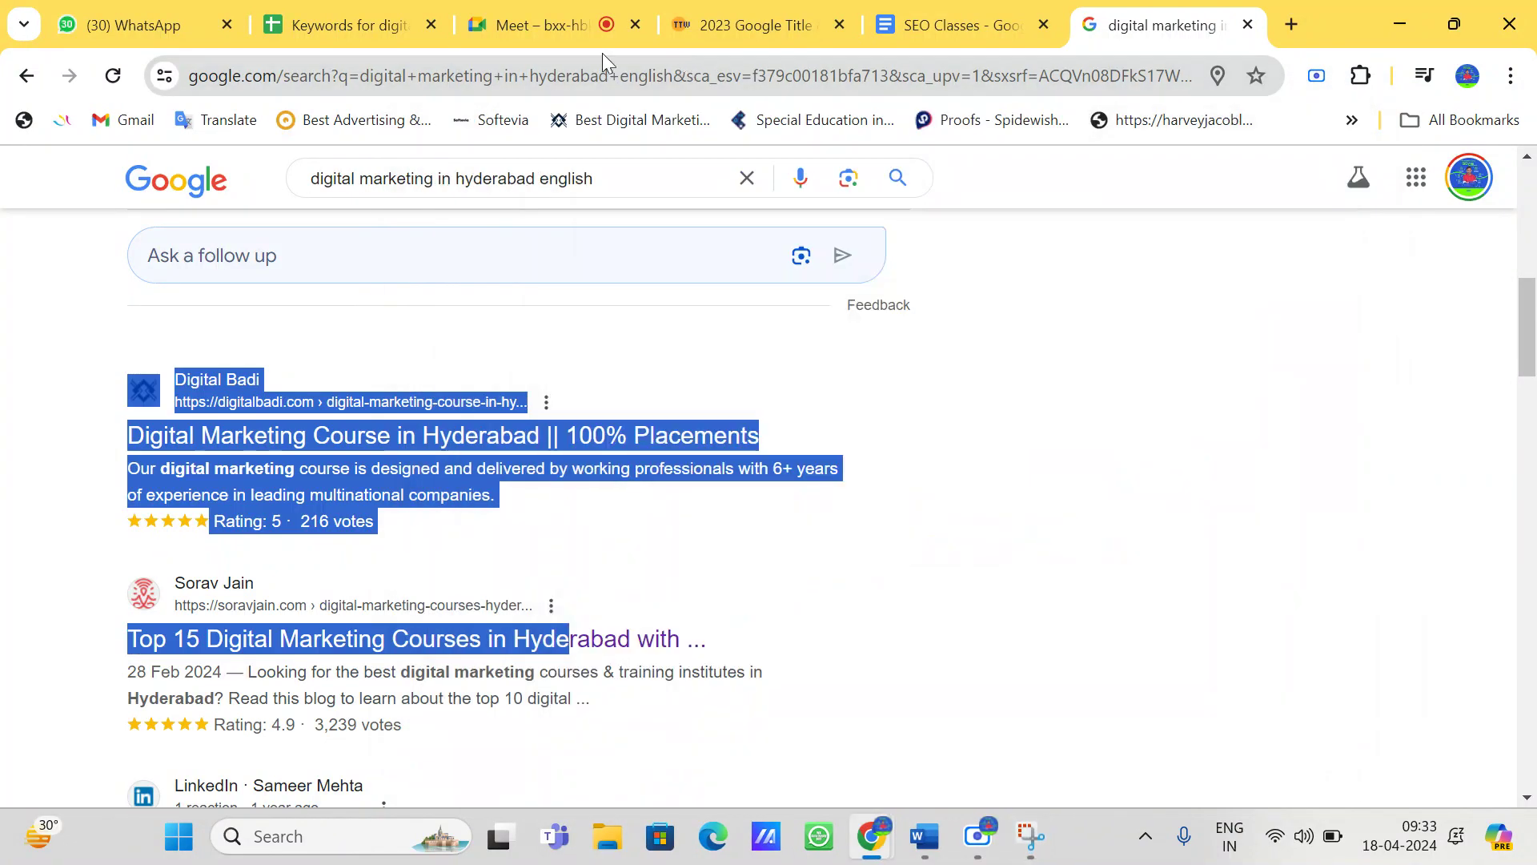
Step: Switch to WhatsApp, paste the captured snip into the open chat and send it
click(185, 5)
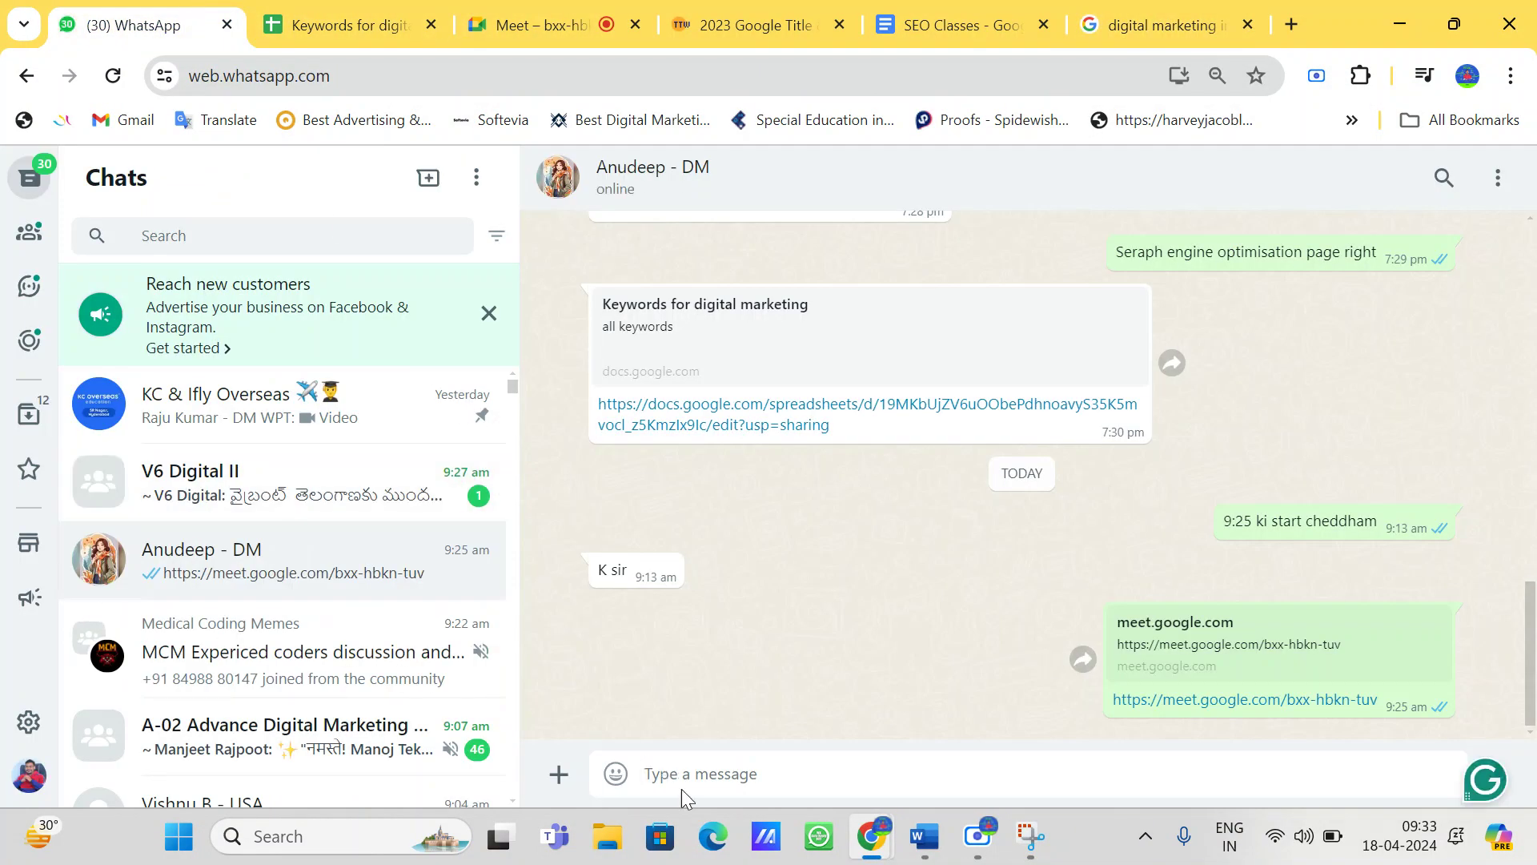
key(ctrl+v)
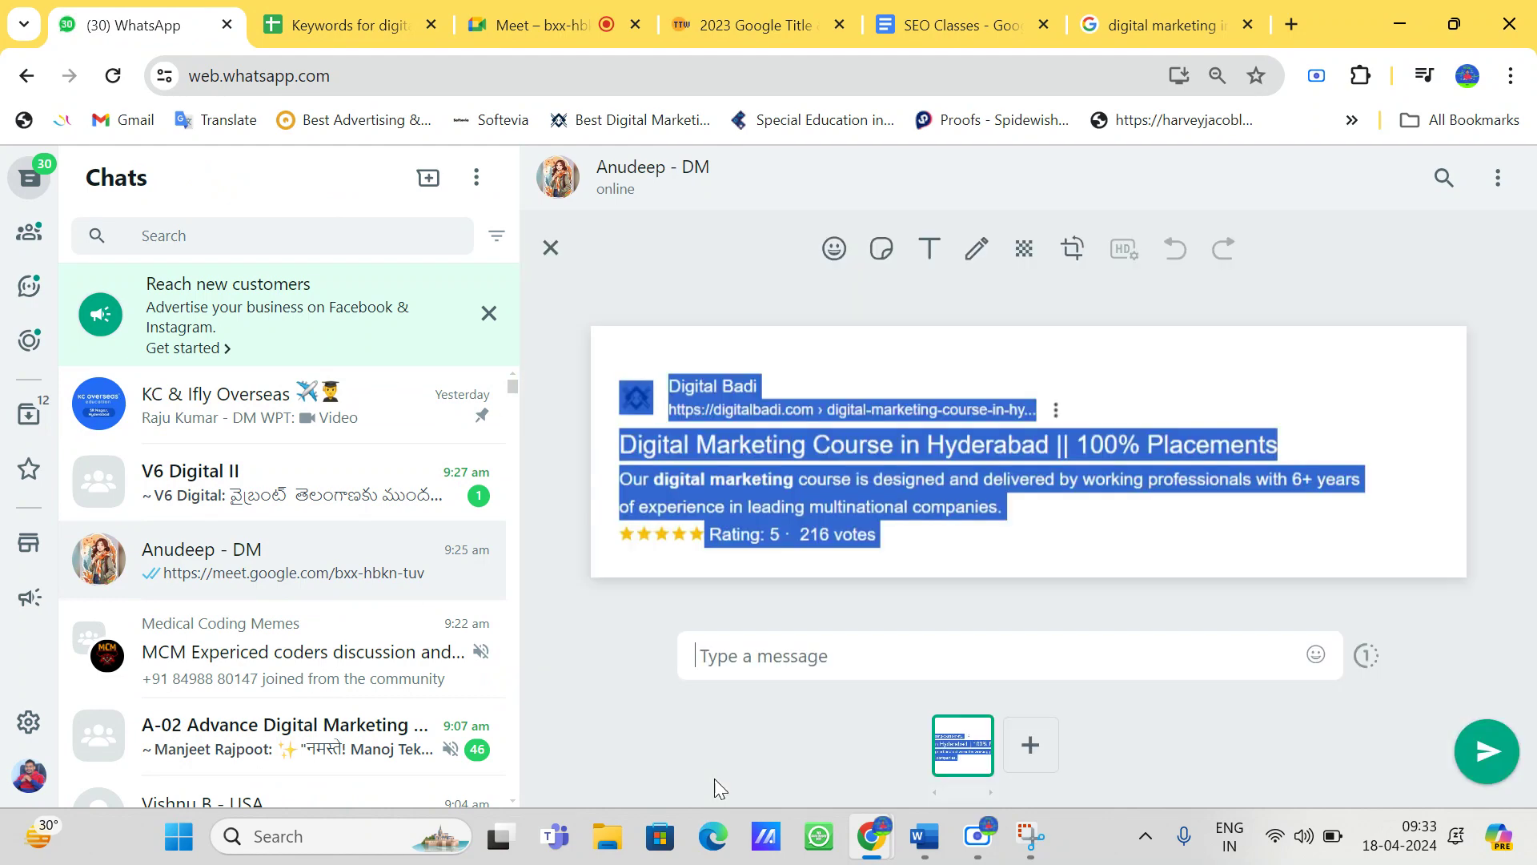
key(Return)
Step: Return to the SEO Classes document and select the blank line below "Snippet:"
click(939, 8)
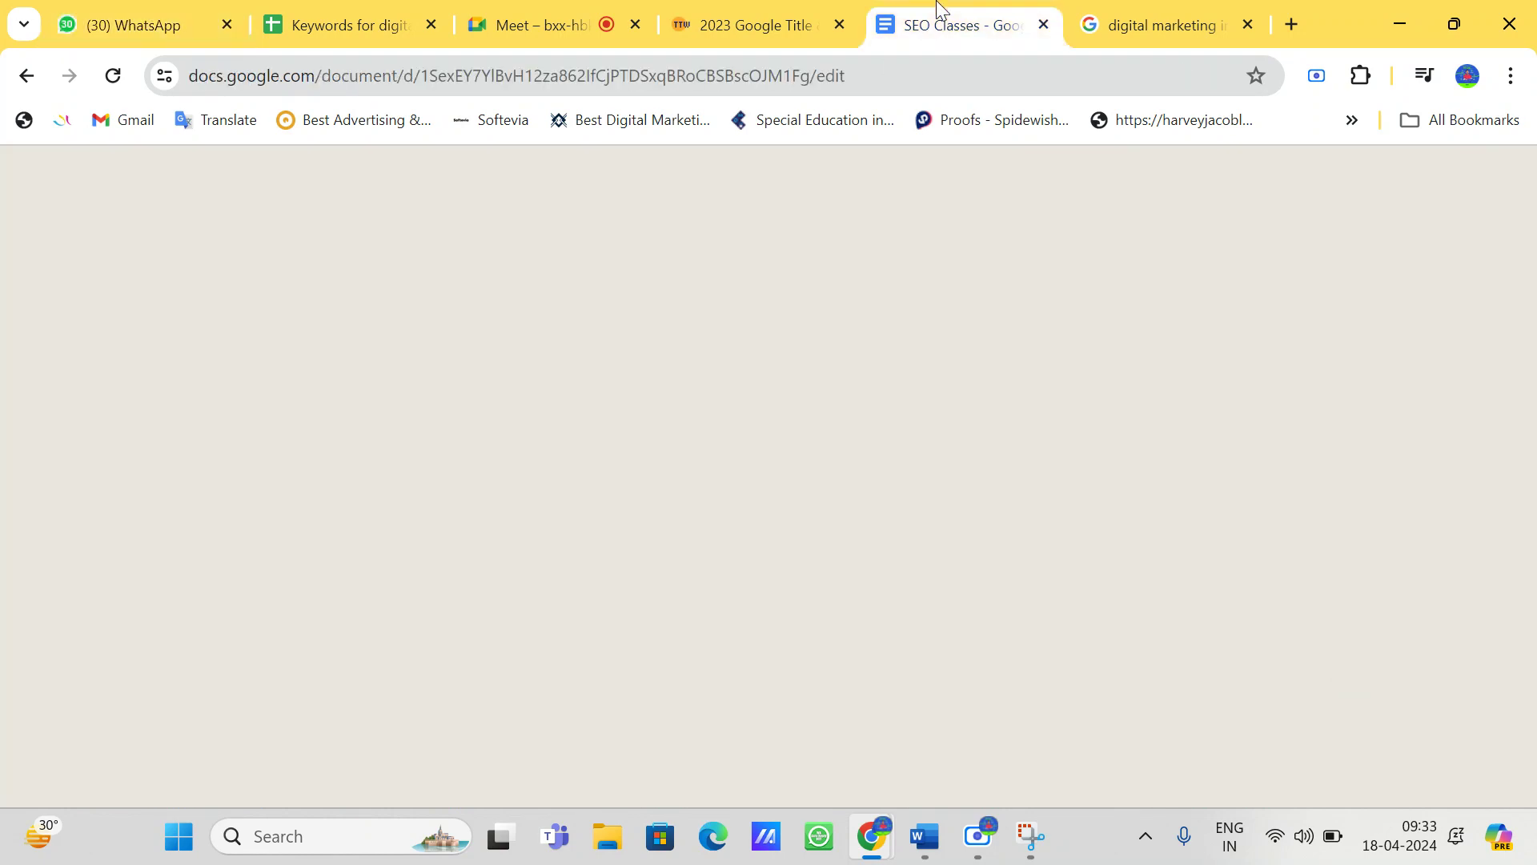
click(714, 489)
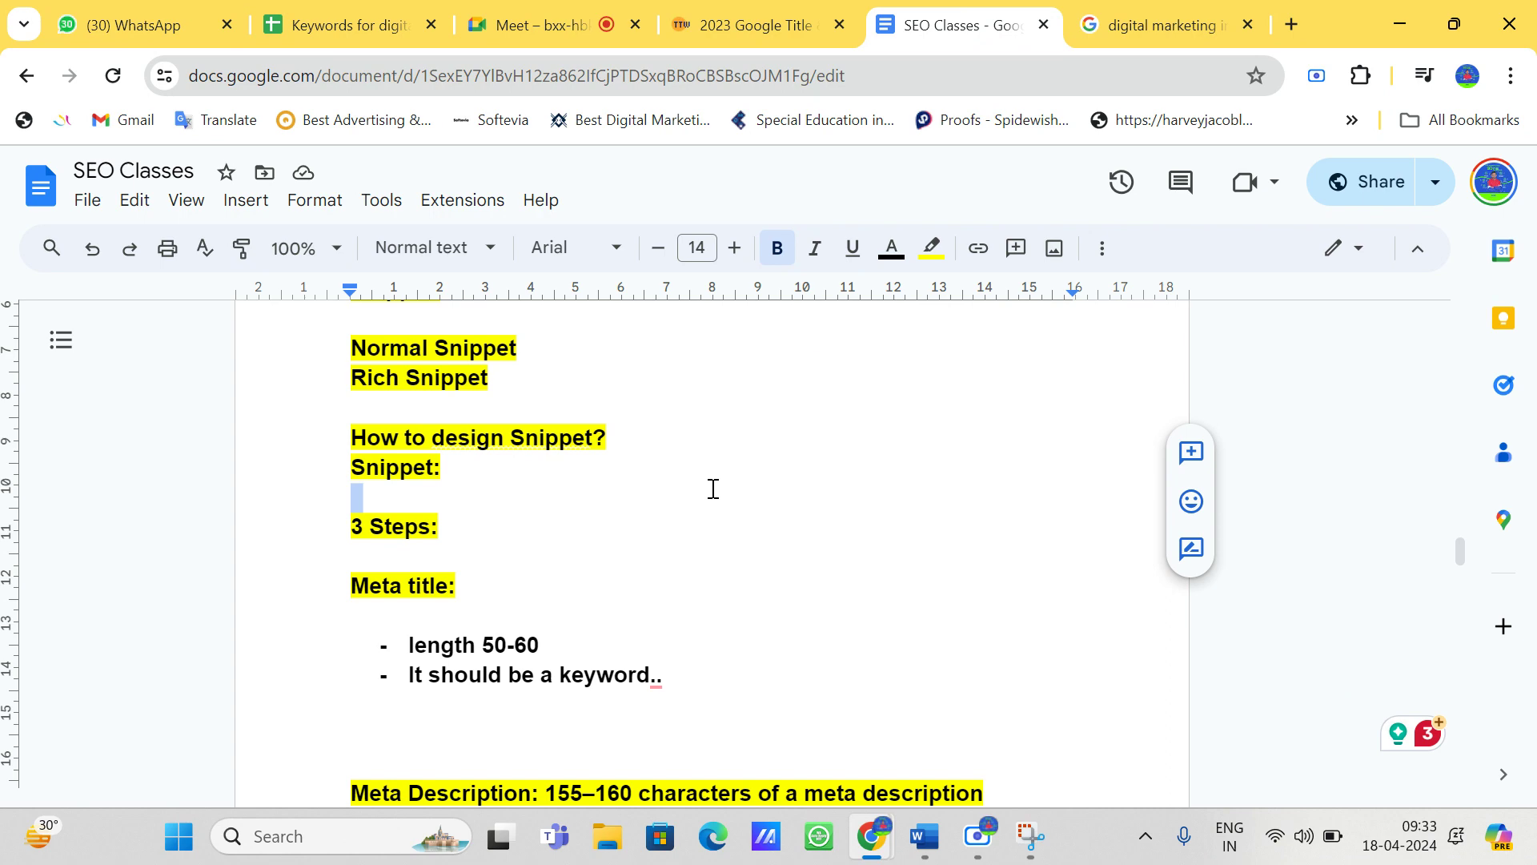
Step: Go back to the Google results and rerun the search for "digital marketing in hyderabad english"
click(1146, 18)
click(593, 179)
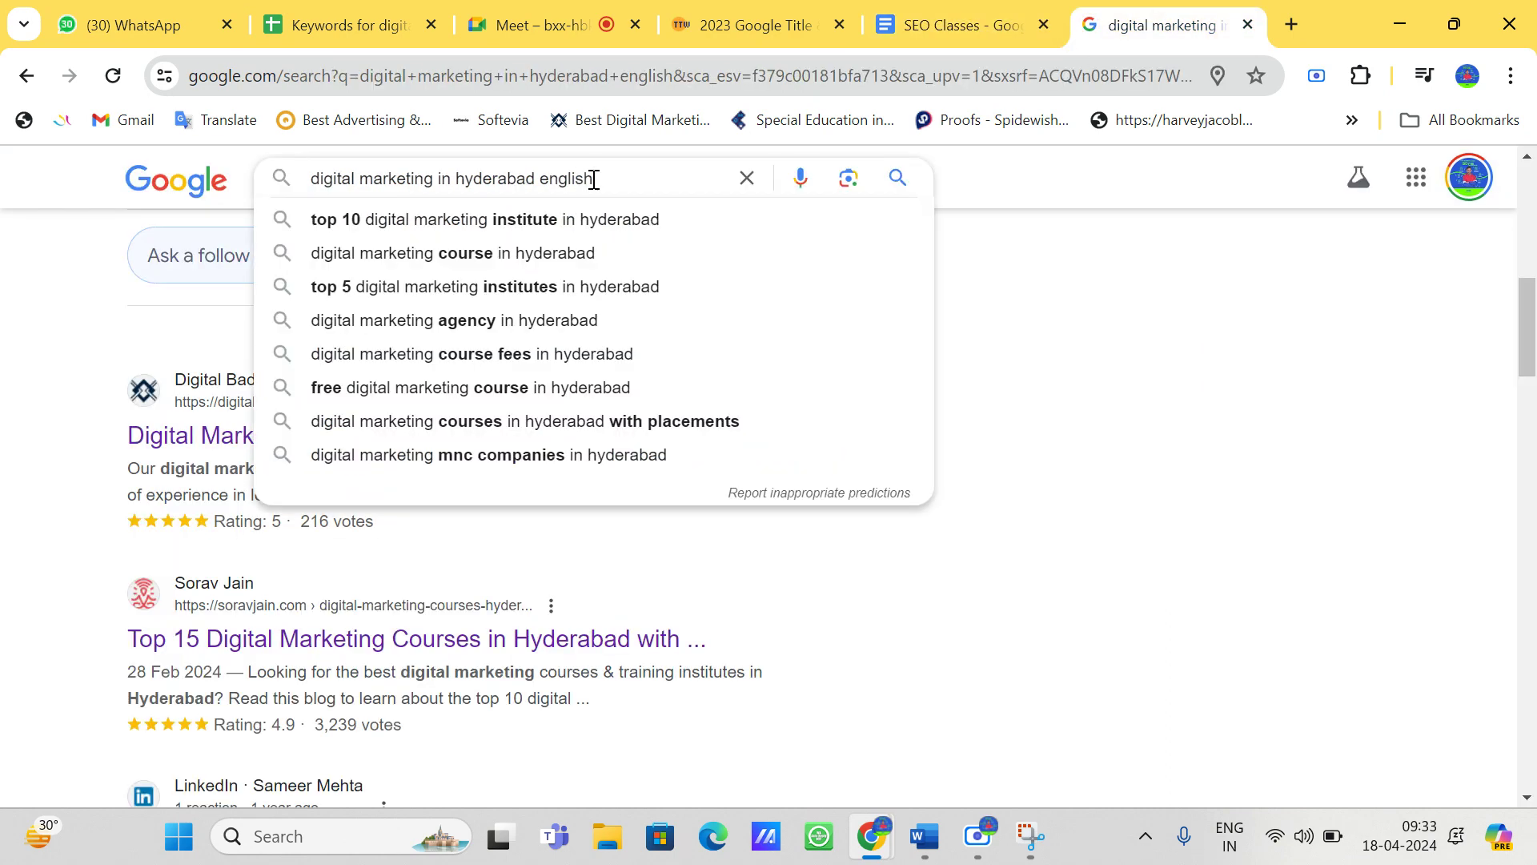
key(Return)
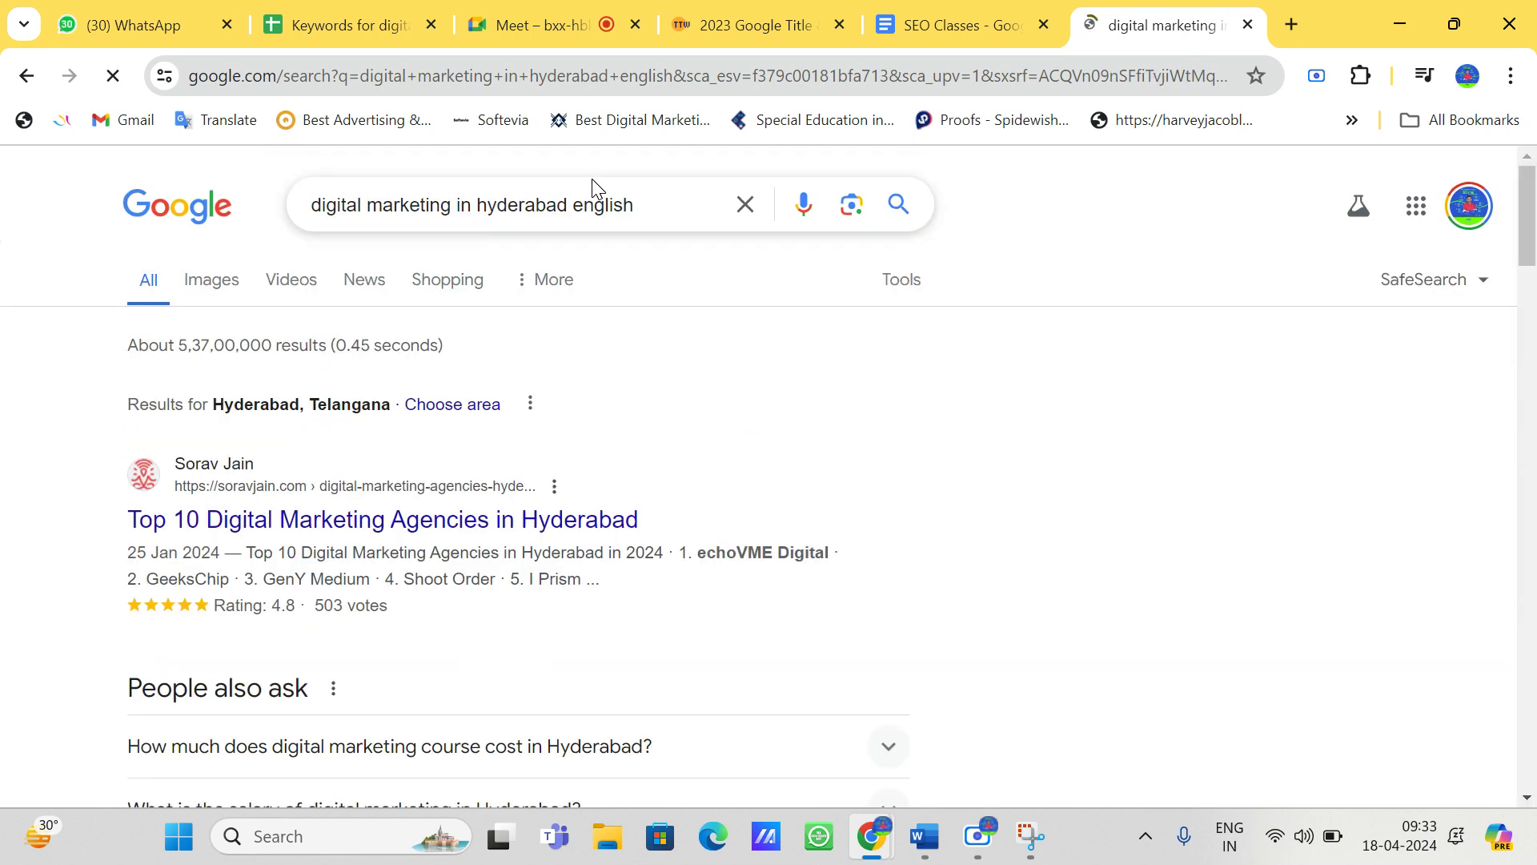
Step: Capture a new snip of the Digital Badi search result without highlighted text, and minimize Snipping Tool
scroll(641, 320, down, 10)
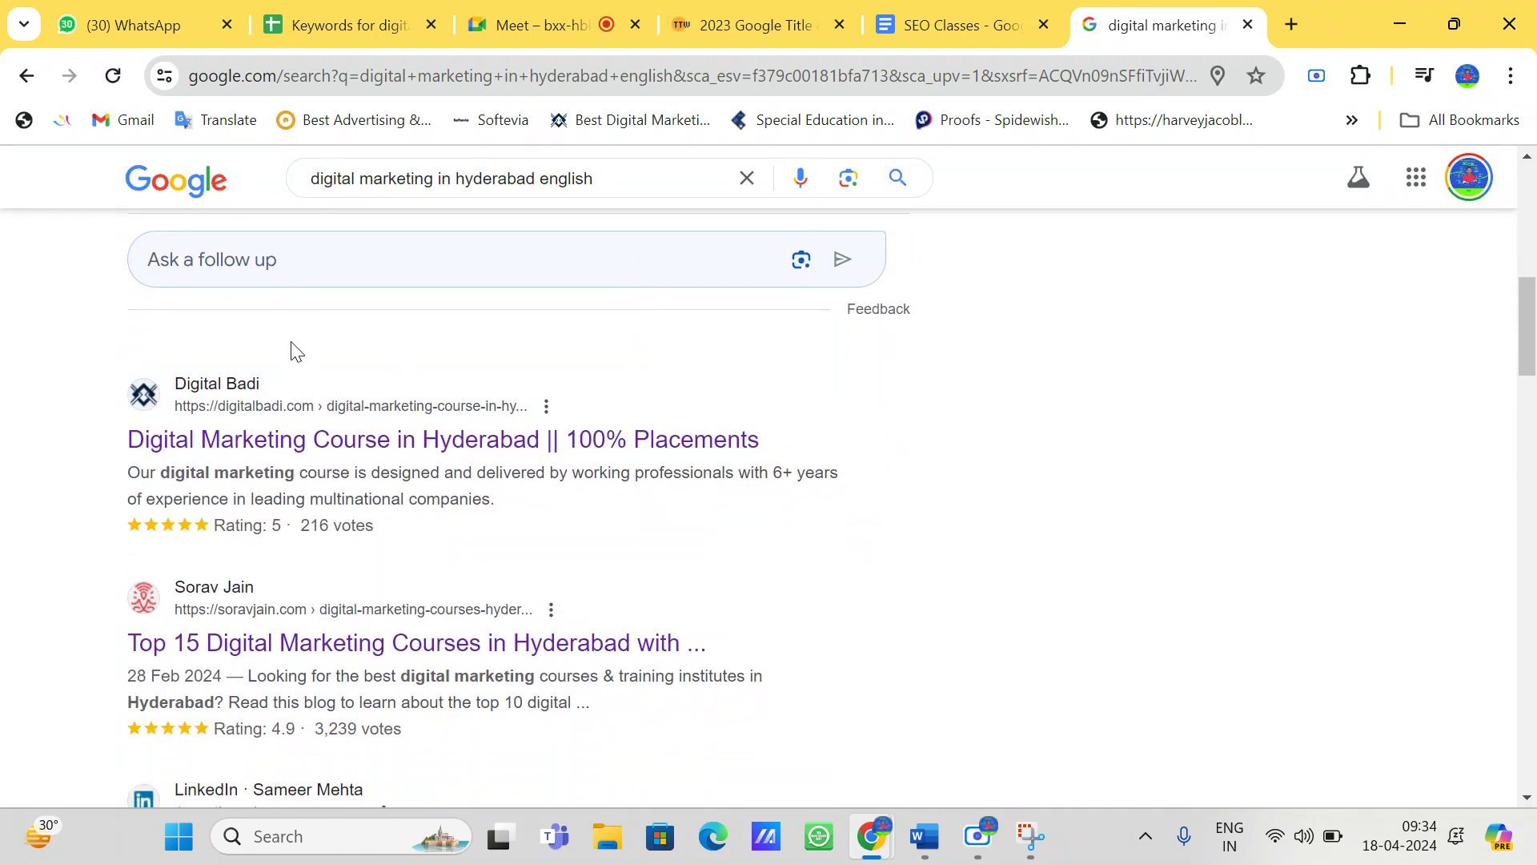
click(1029, 847)
click(489, 164)
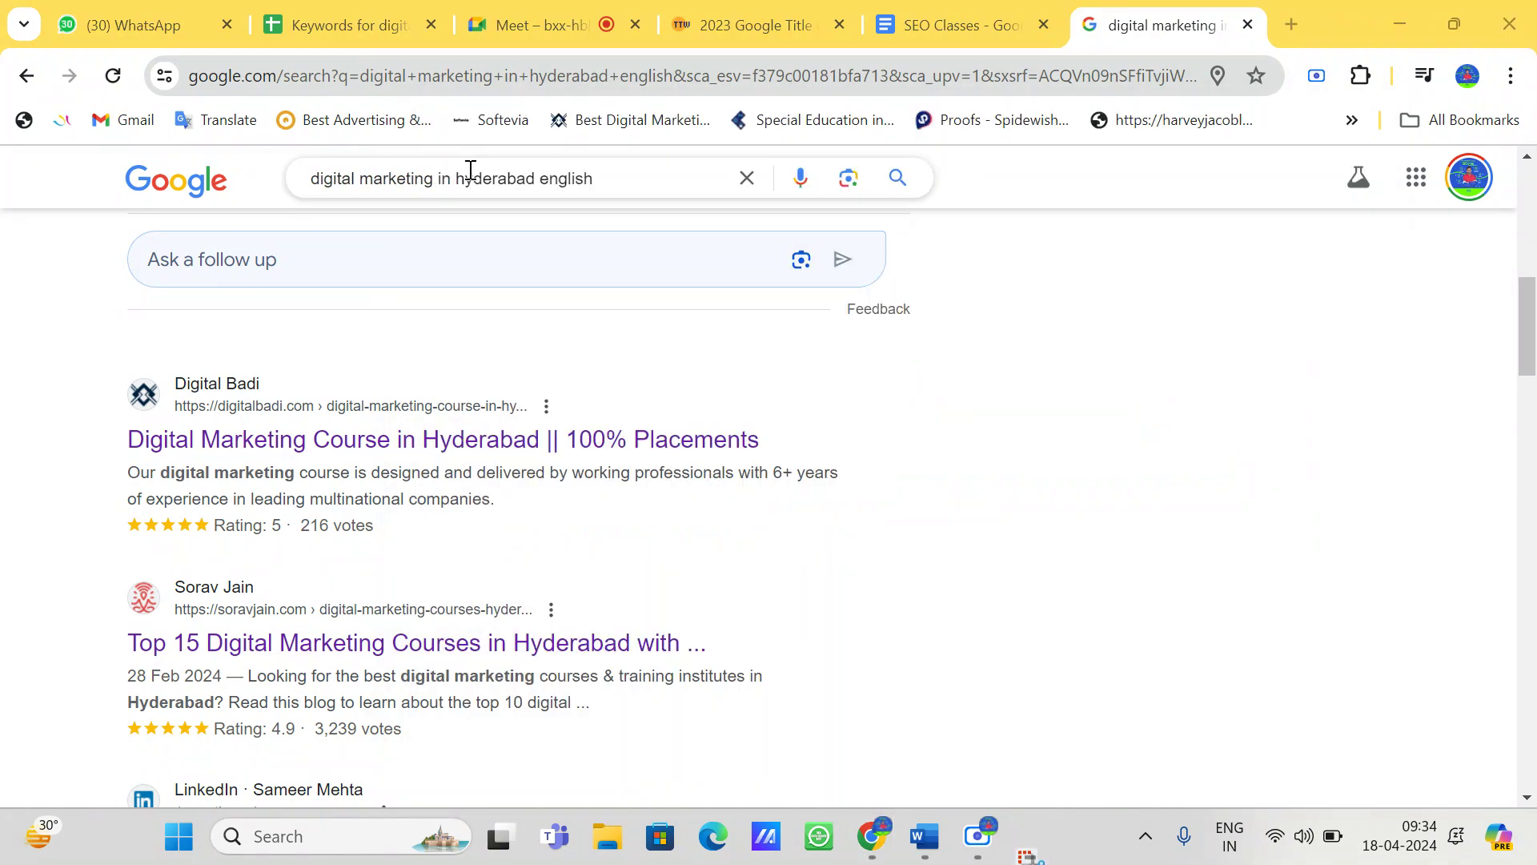
drag(82, 347, 961, 559)
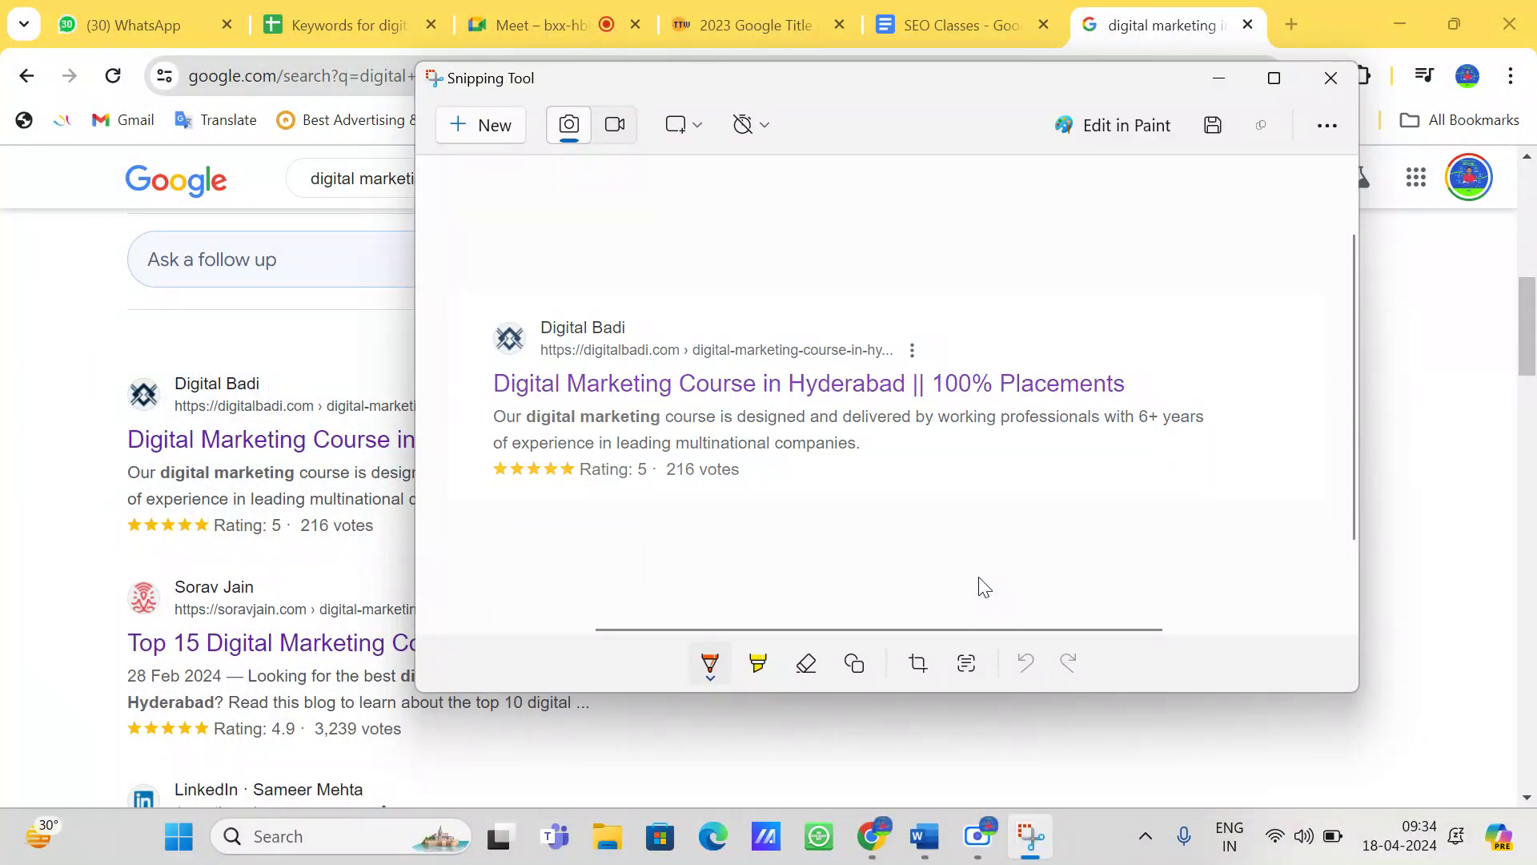
click(1217, 80)
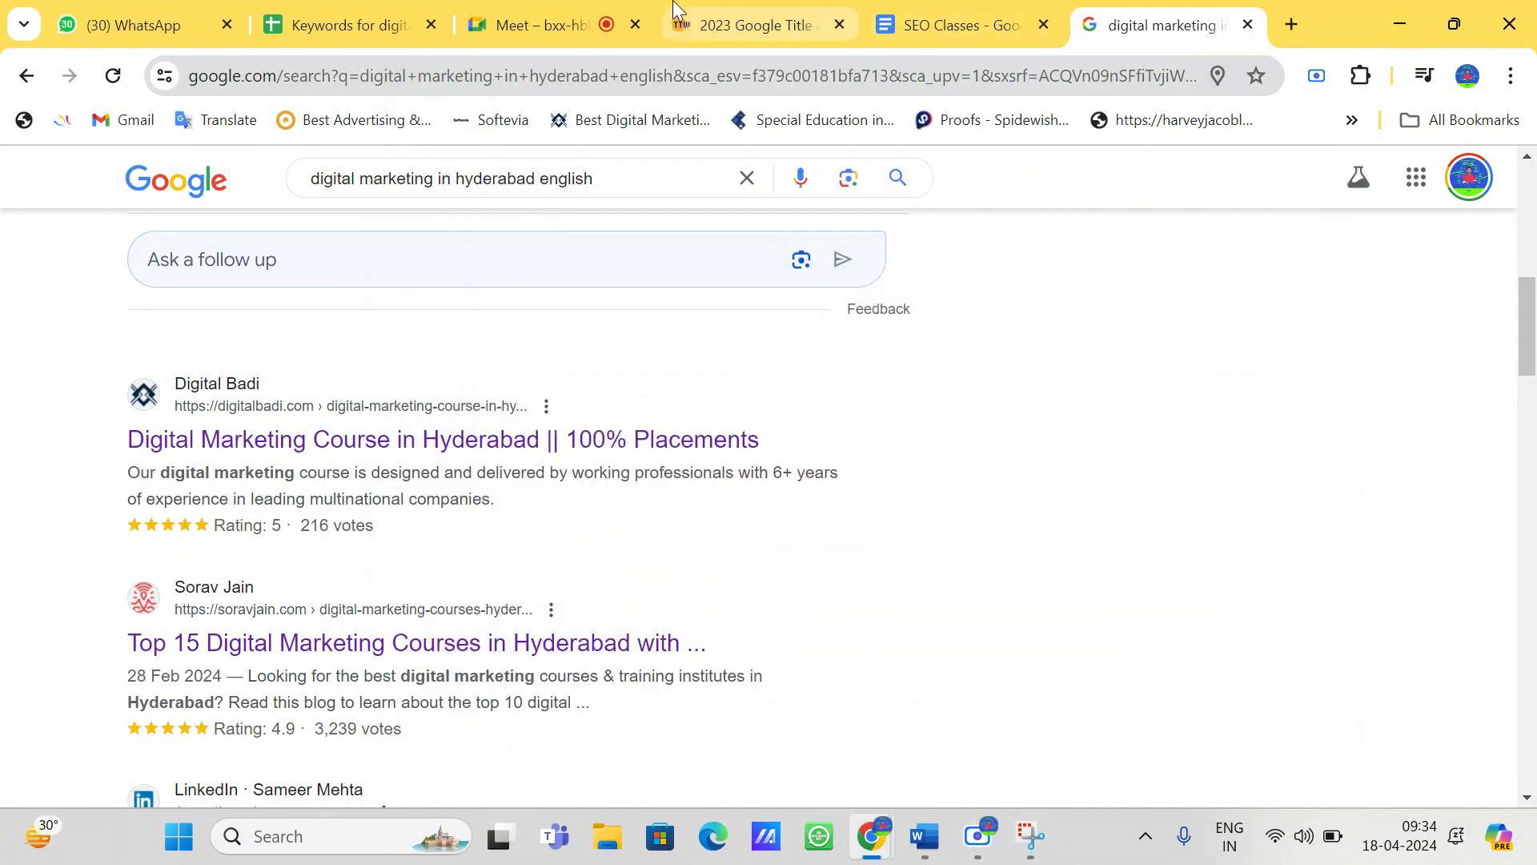
Step: Switch to WhatsApp and send the new snip without highlighted text in the open chat
click(126, 18)
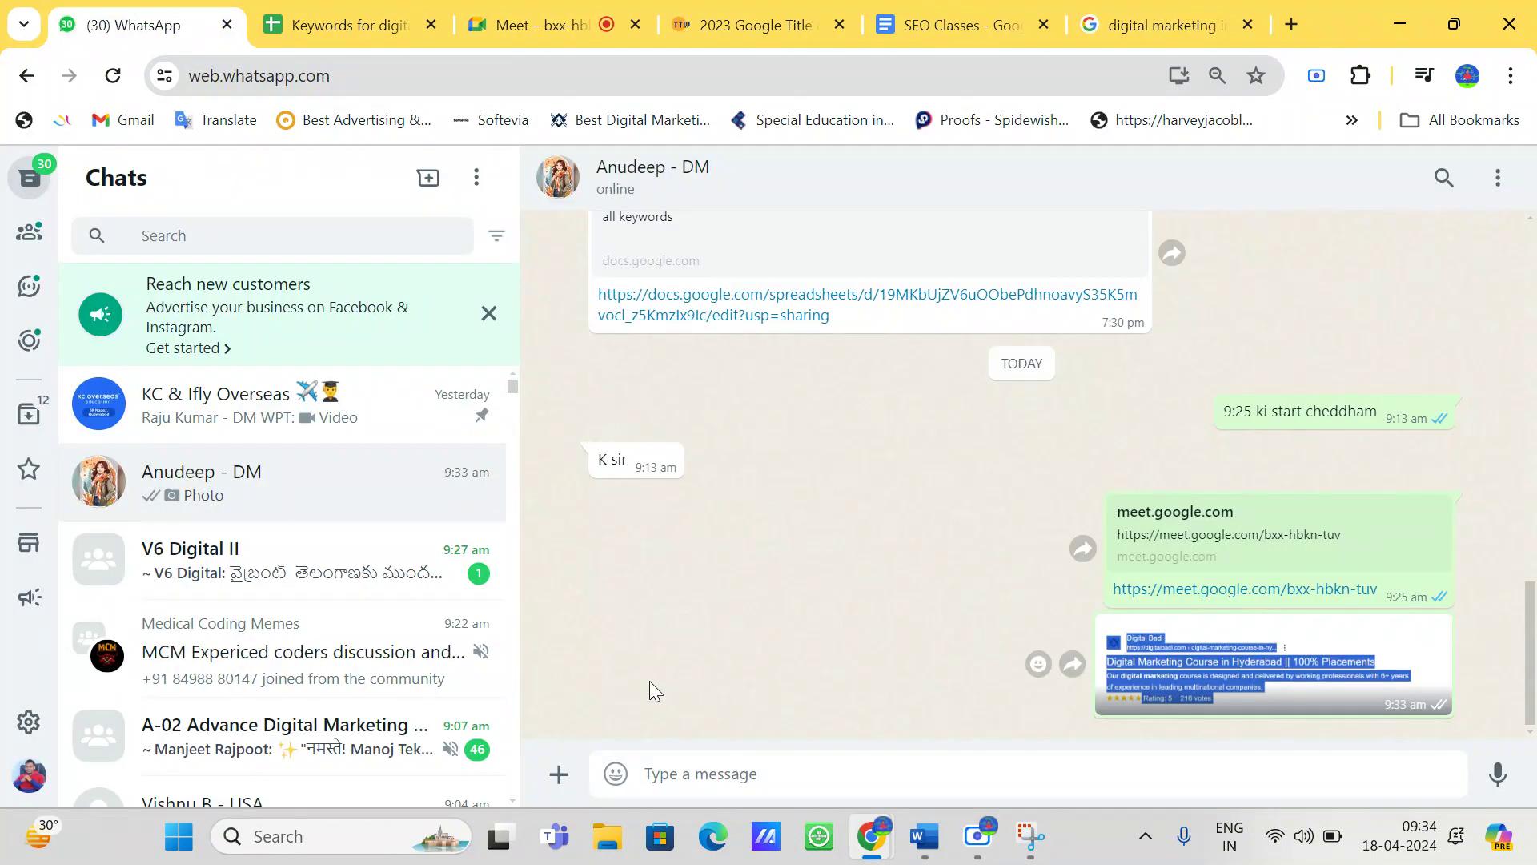
key(ctrl+v)
key(Return)
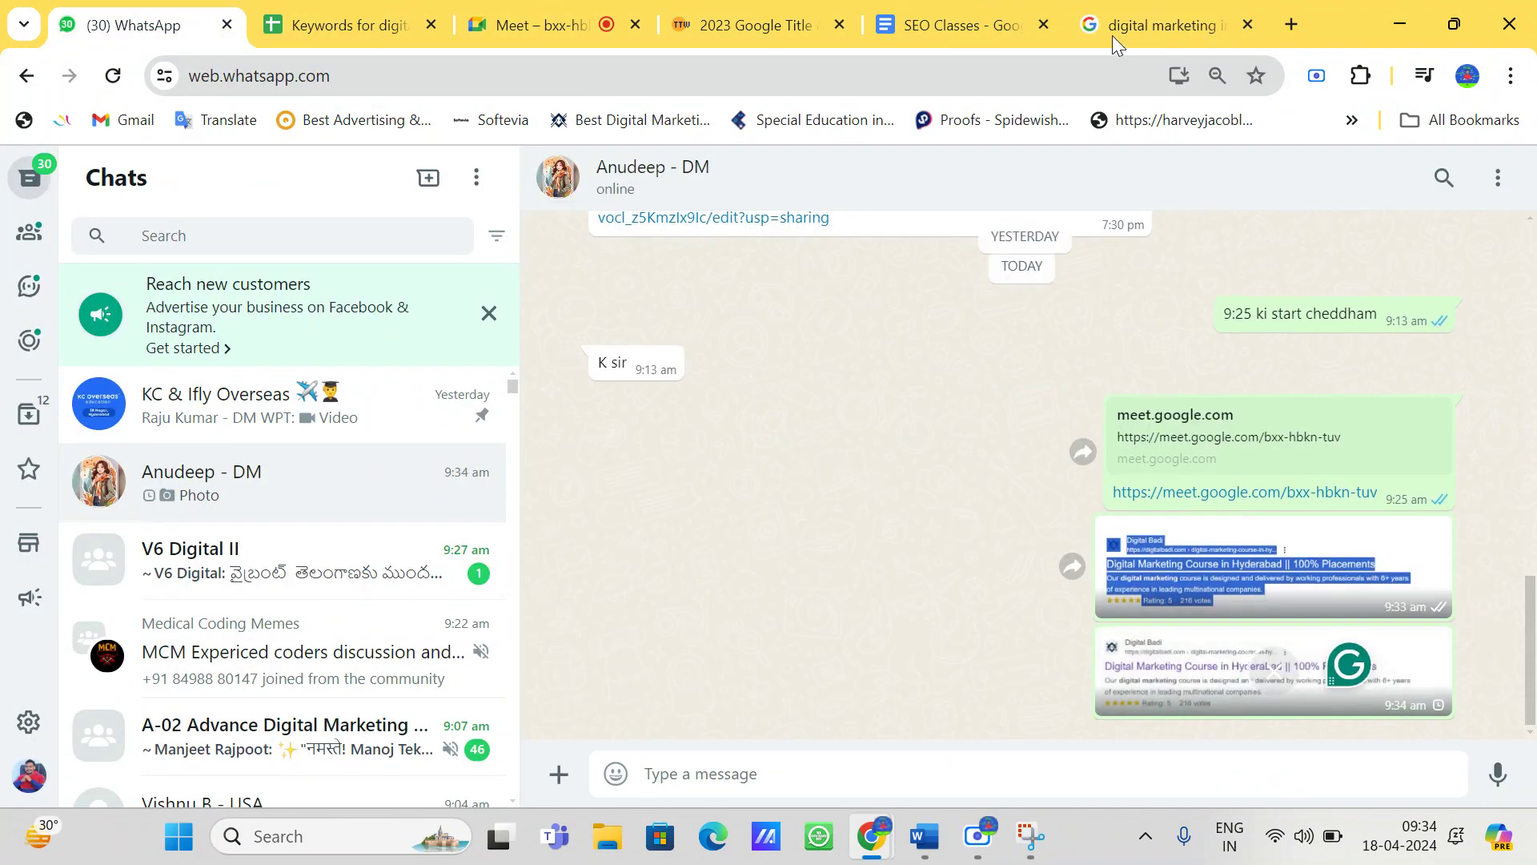
Step: Return to the Google results and look through the listed snippets, ending back at the Digital Badi result
click(1117, 33)
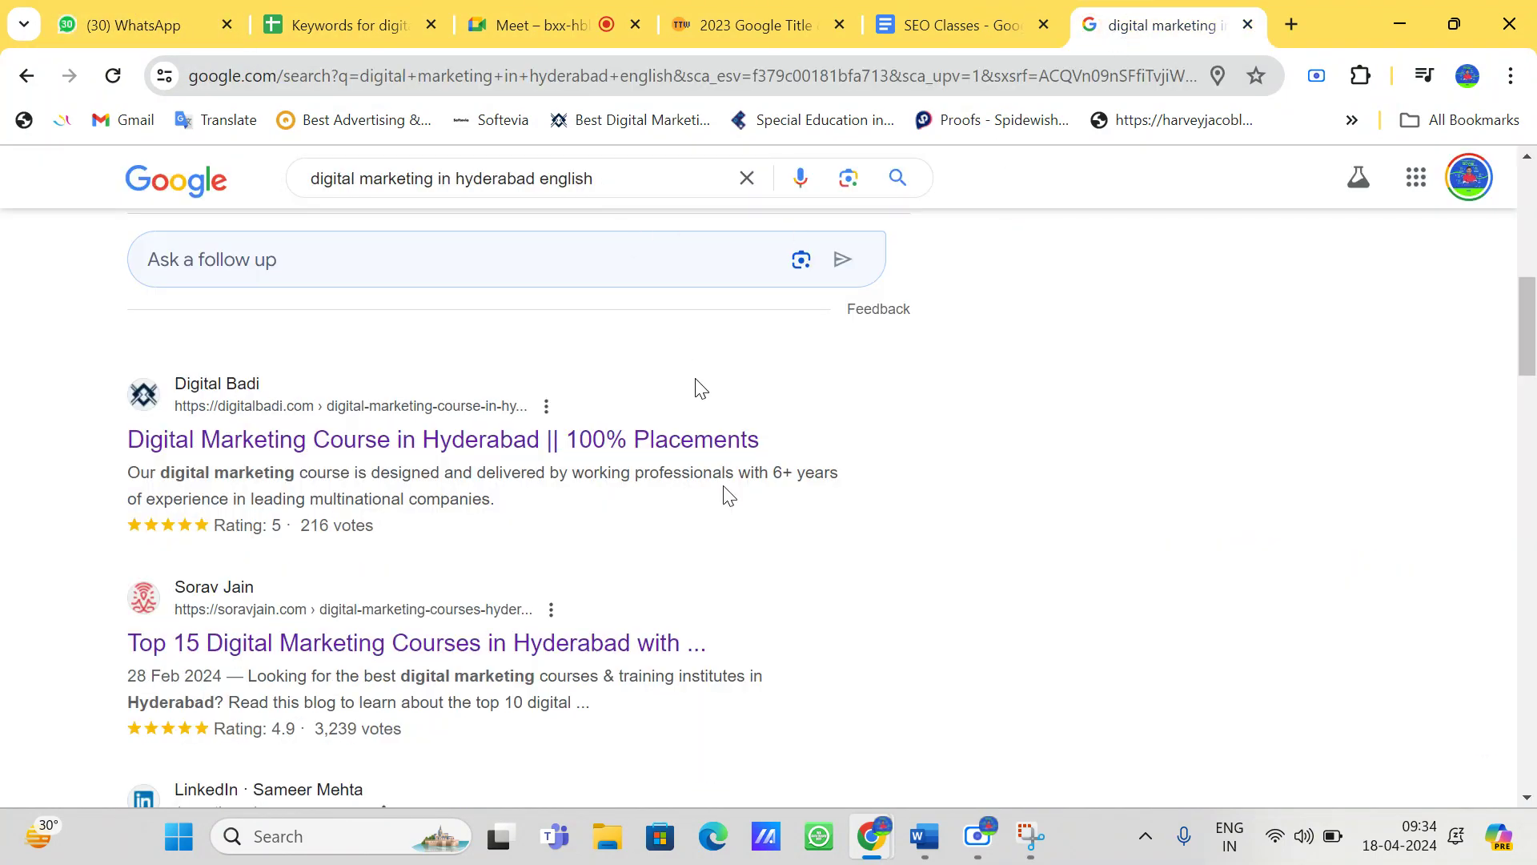
scroll(723, 494, down, 5)
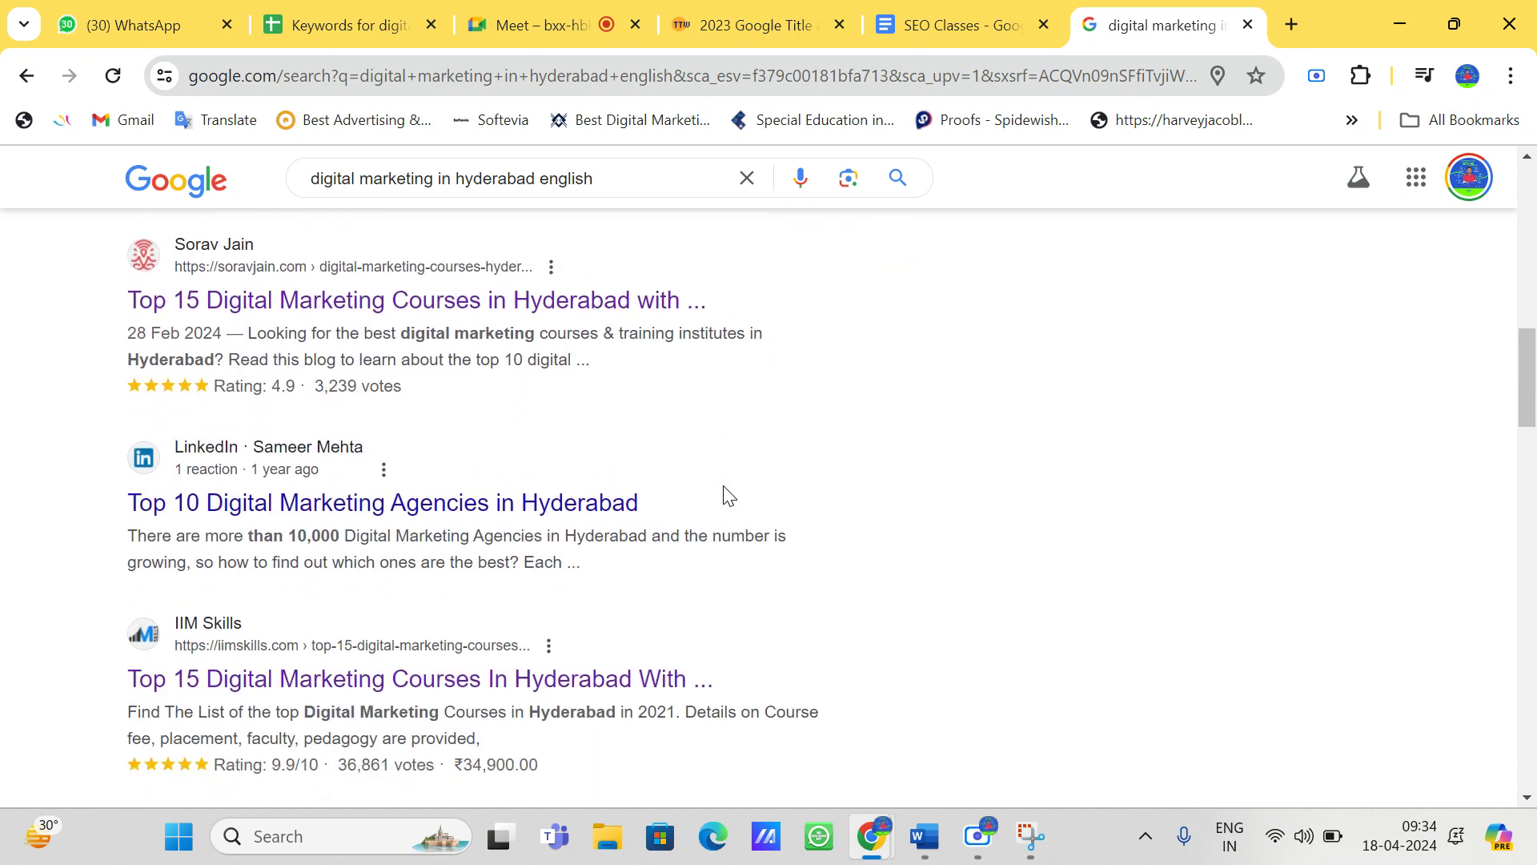
scroll(723, 494, down, 11)
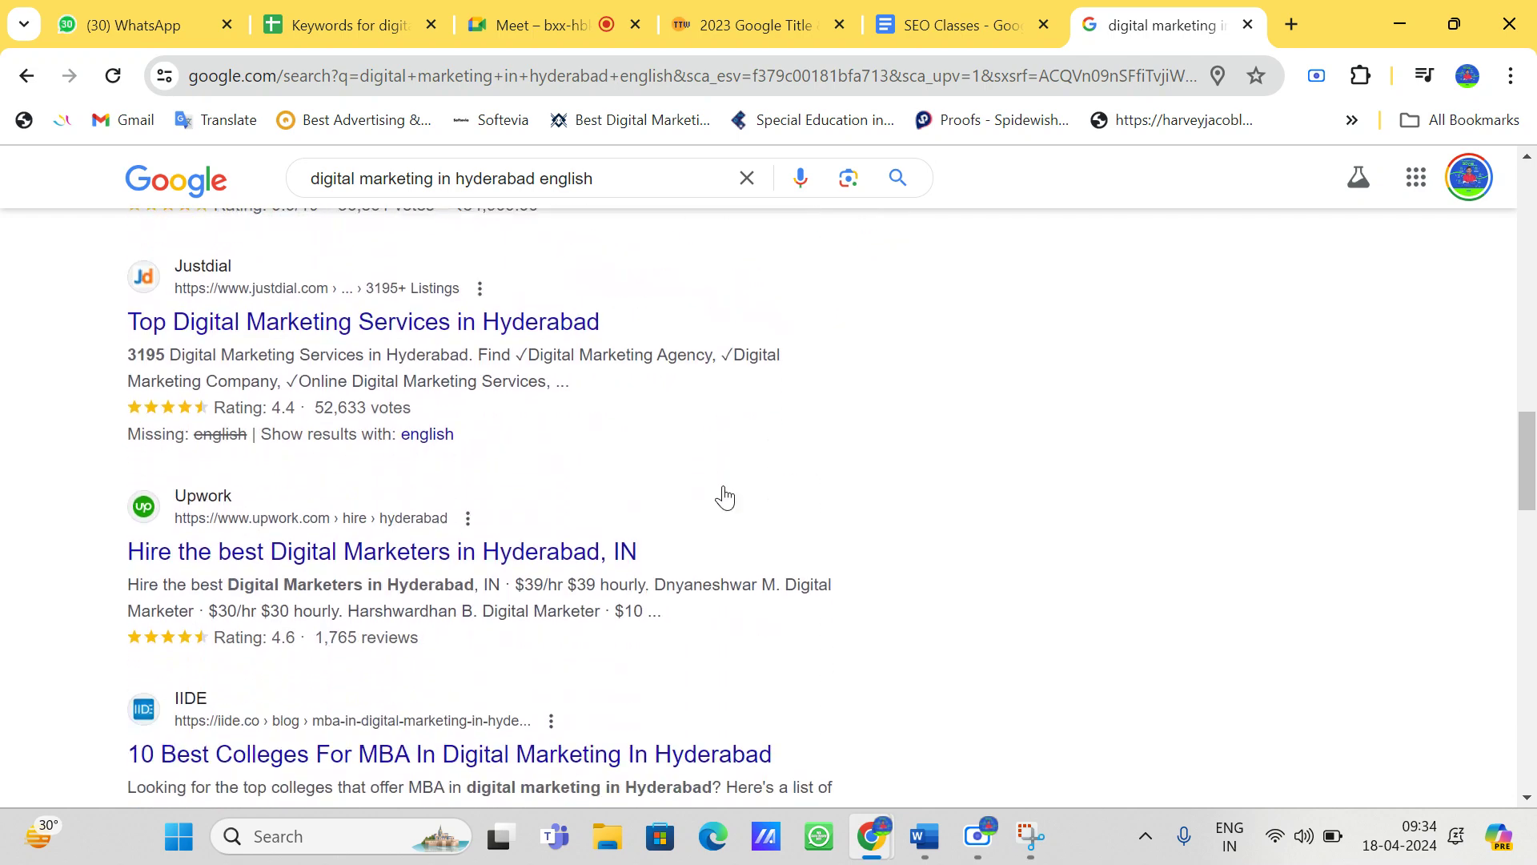
scroll(724, 497, down, 12)
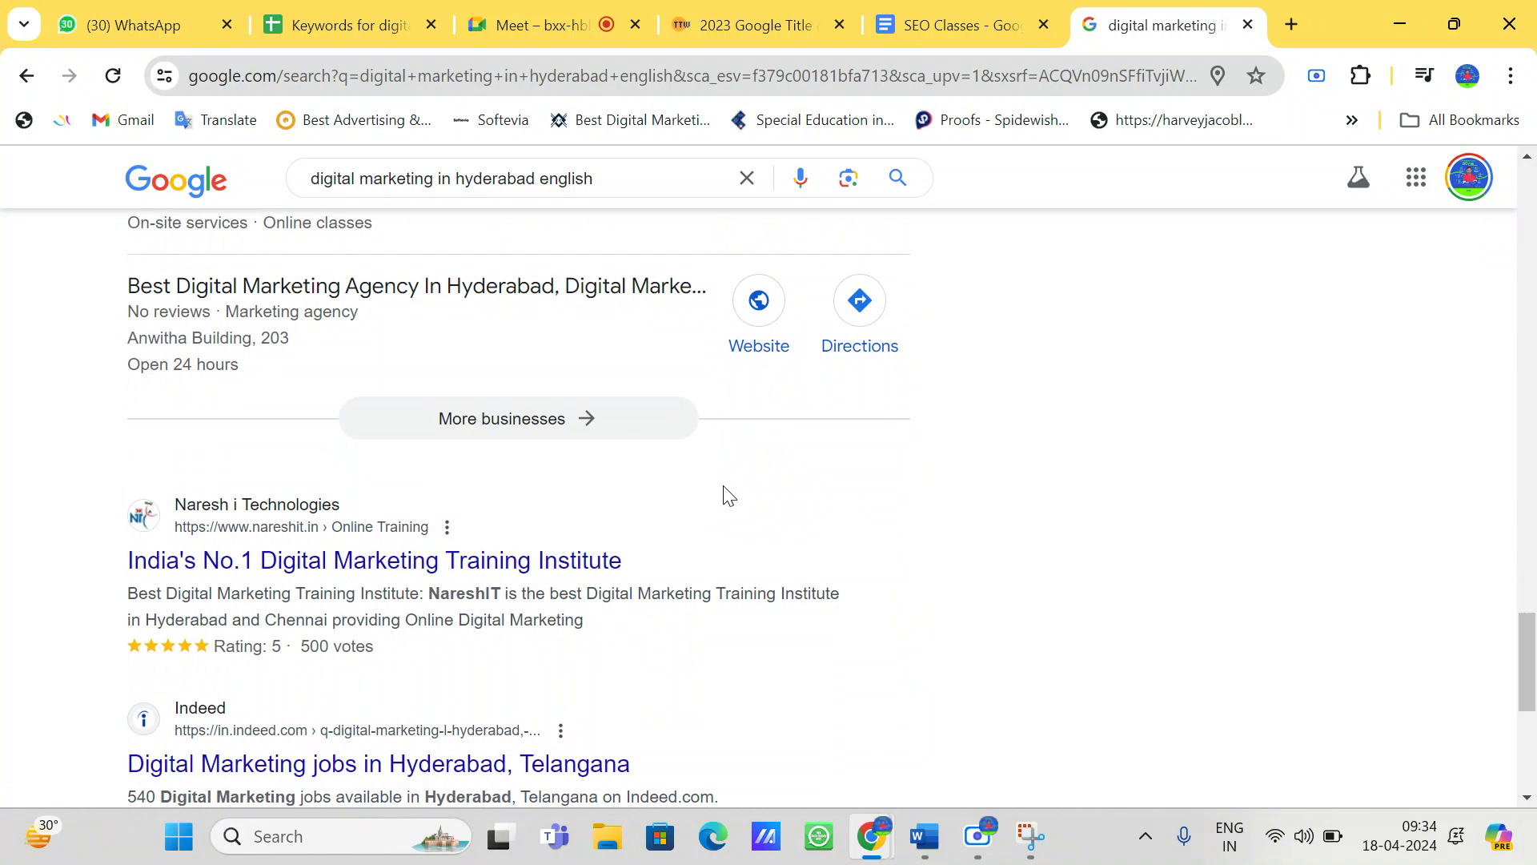
scroll(724, 497, up, 12)
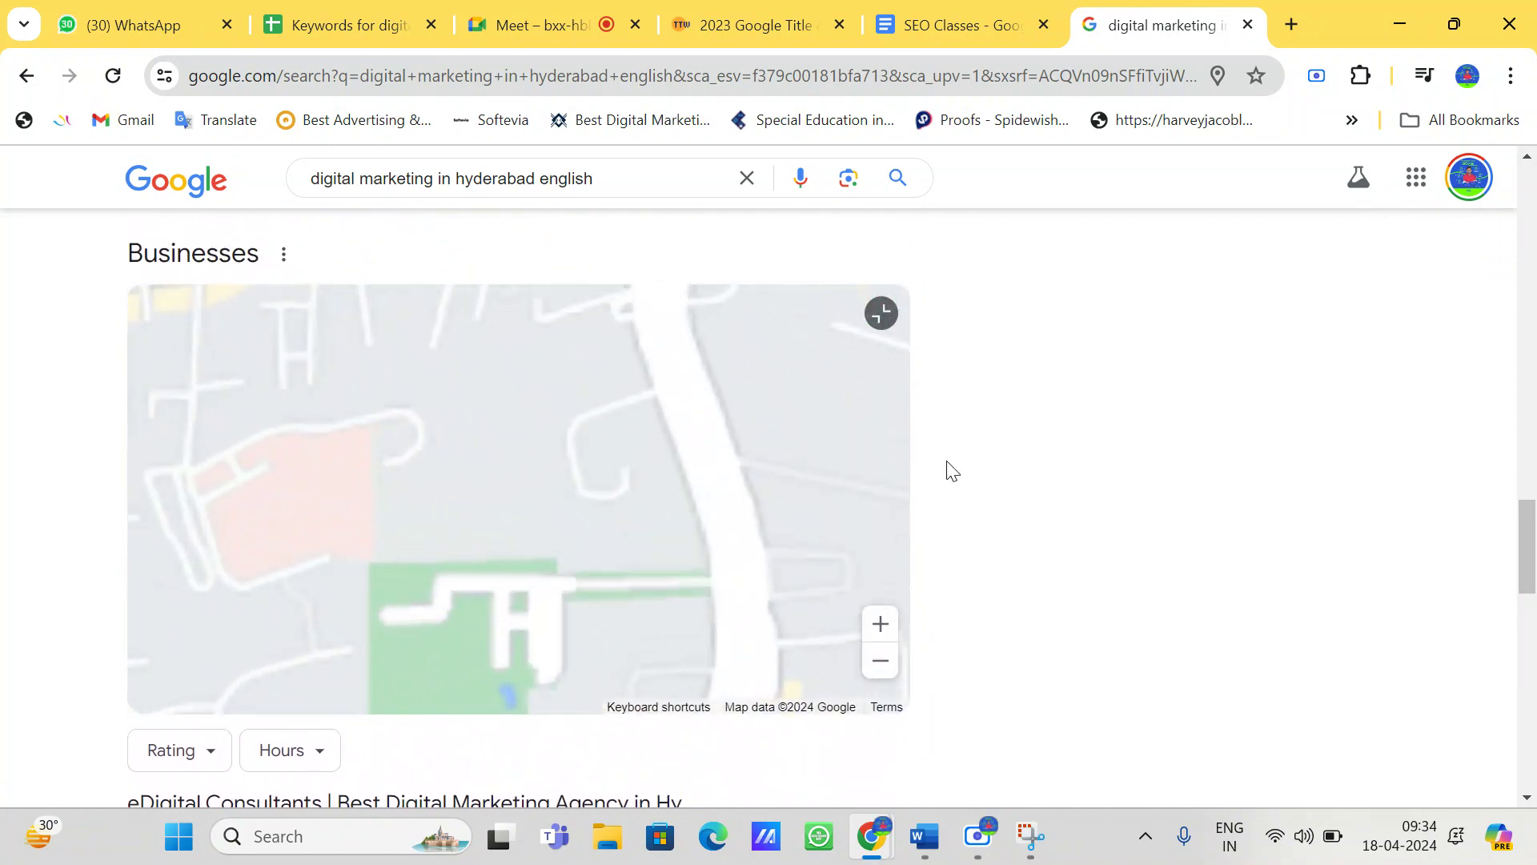
scroll(950, 470, up, 15)
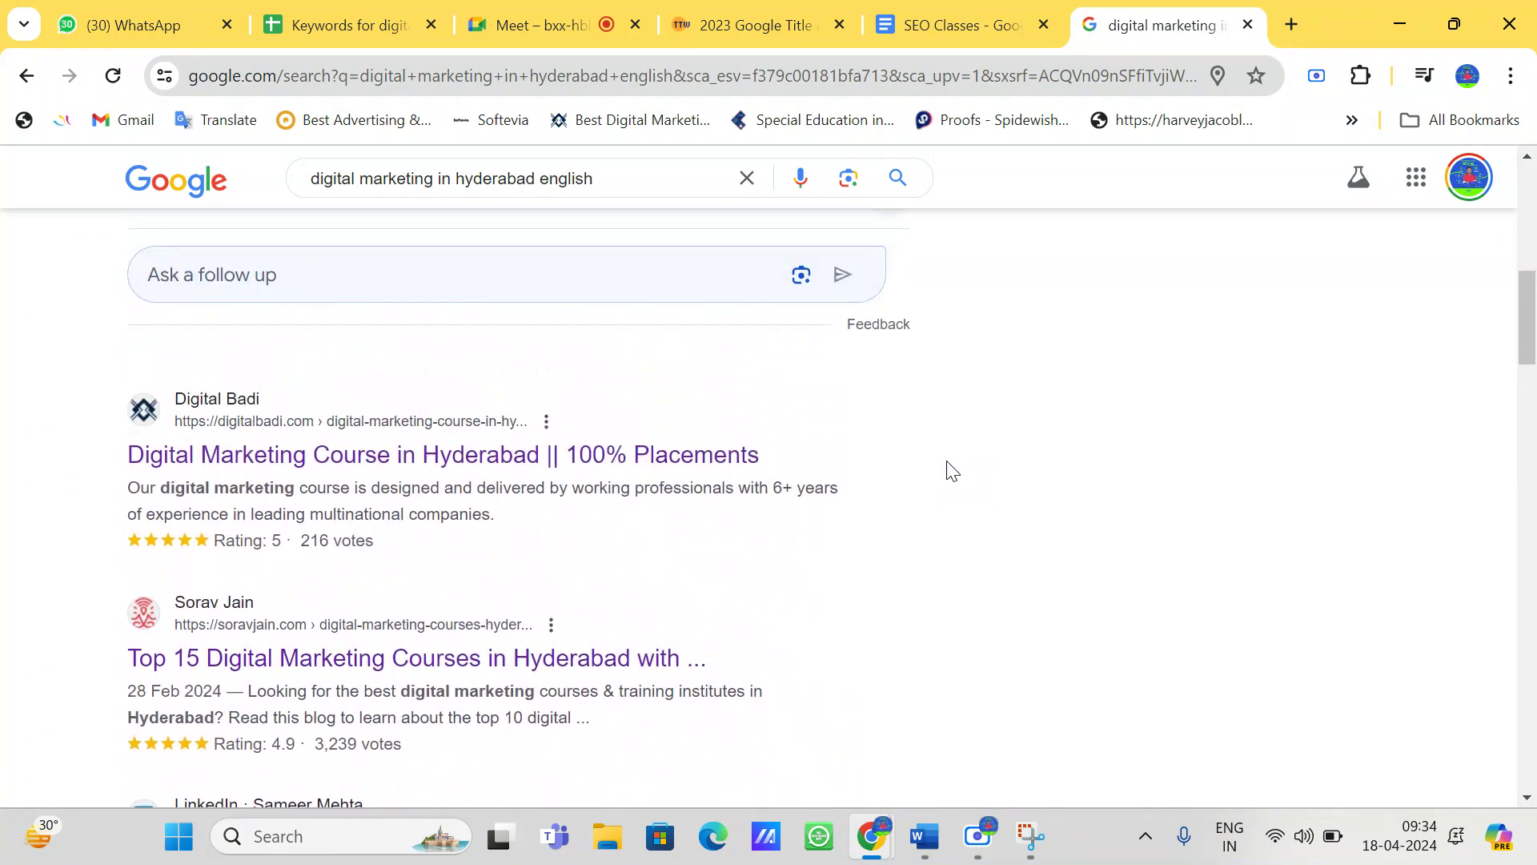
scroll(950, 471, up, 2)
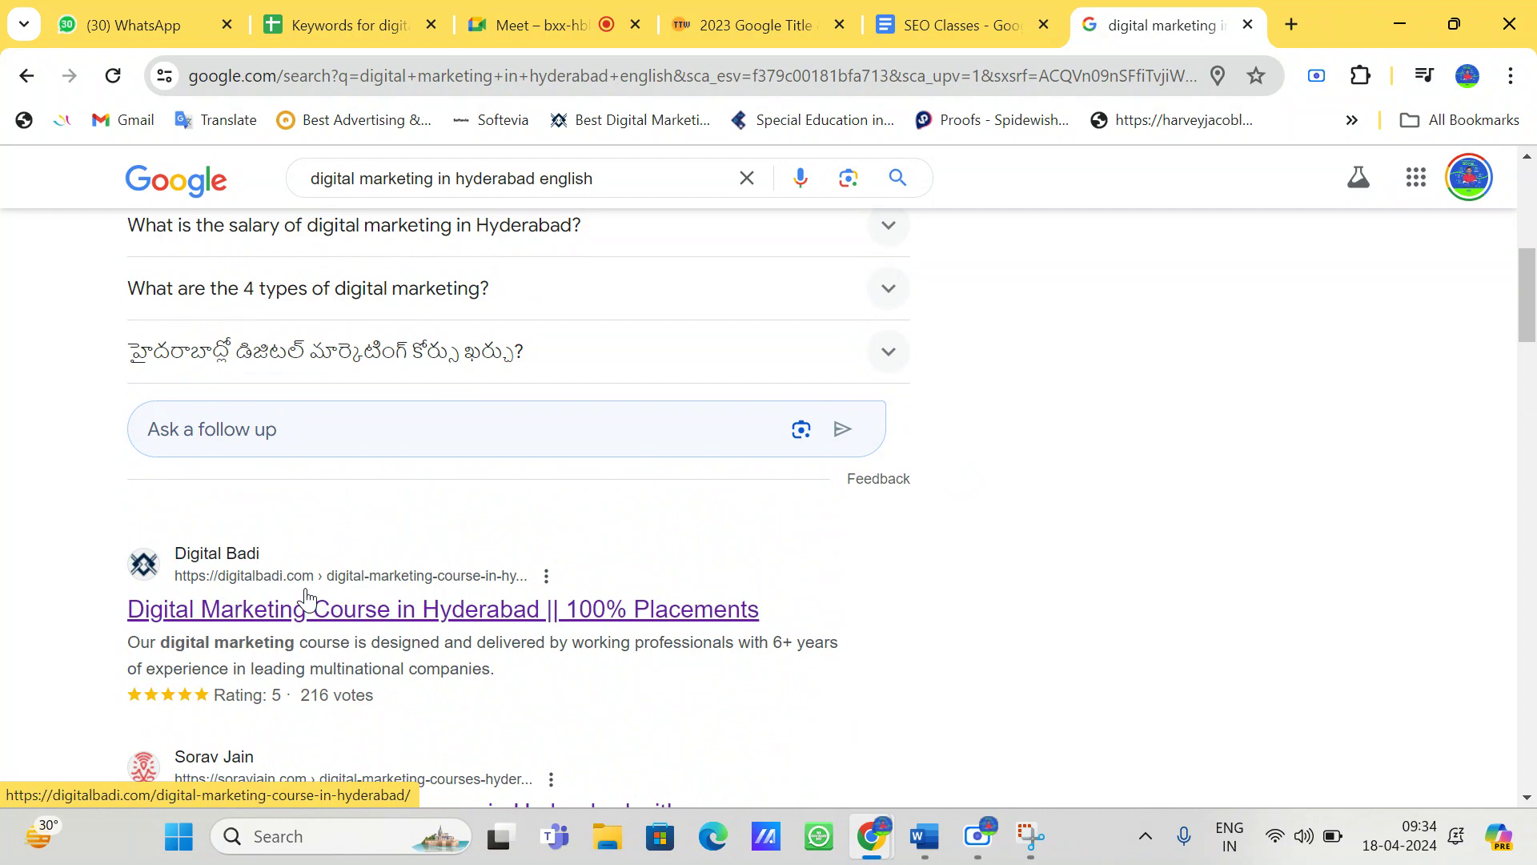
Step: Revisit the line below "Snippet:" in the SEO Classes document, and select the meta title value in the Keywords for digital marketing spreadsheet
click(953, 22)
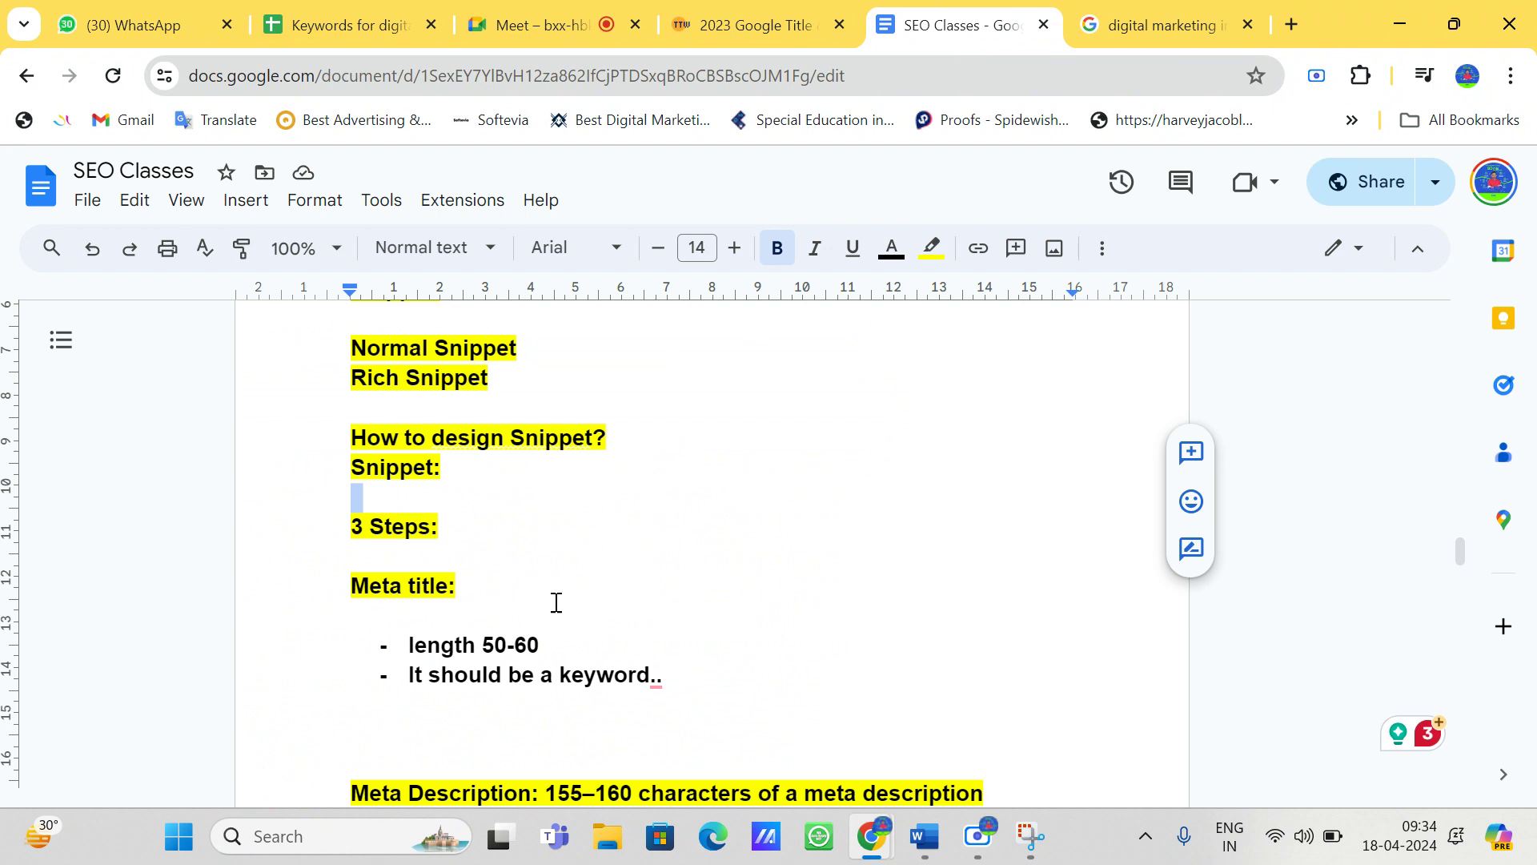
click(382, 502)
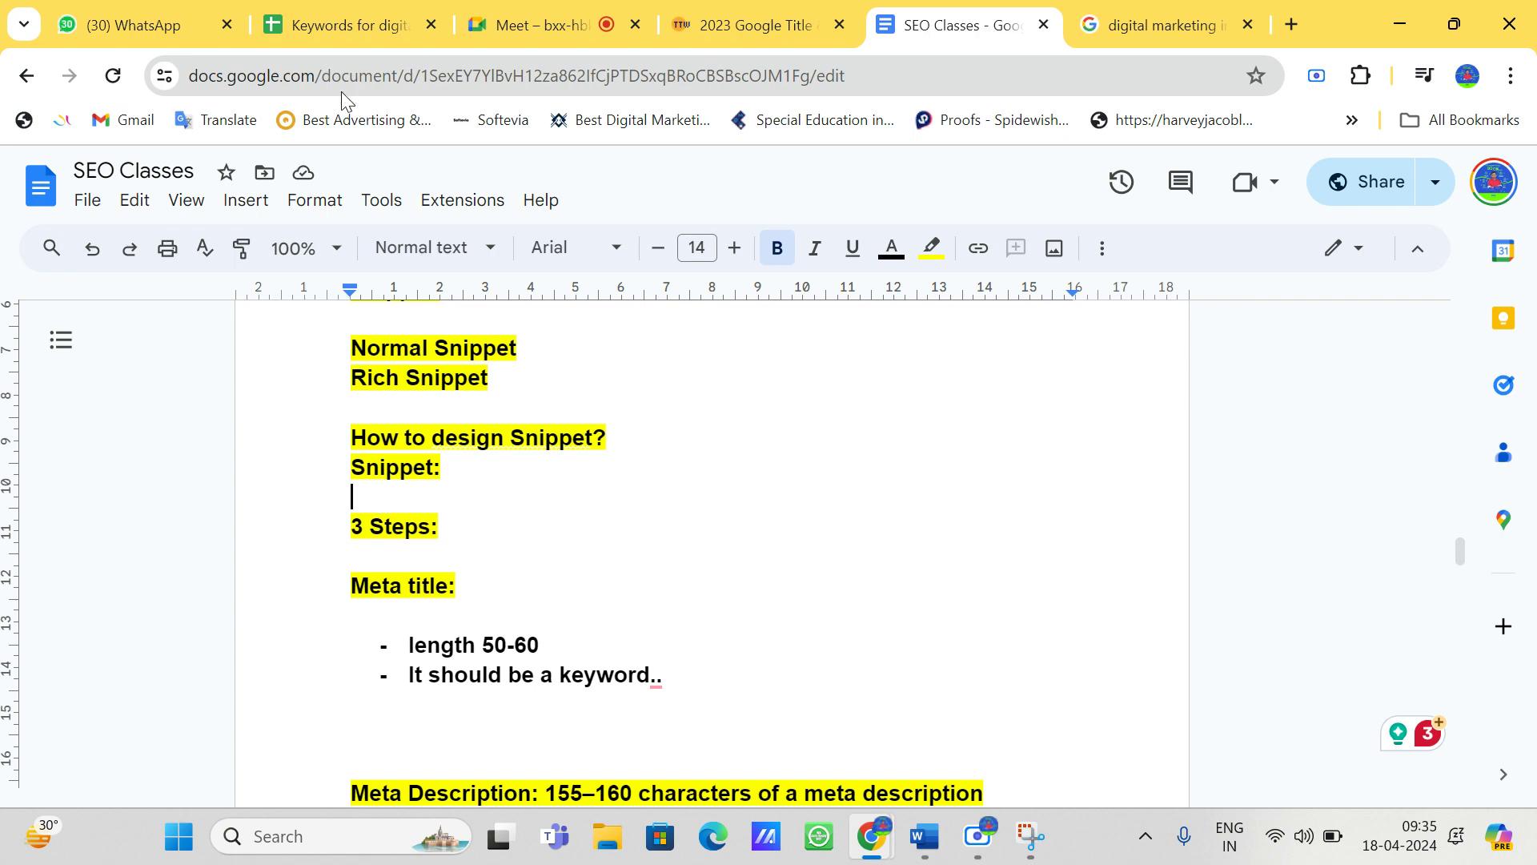
click(344, 25)
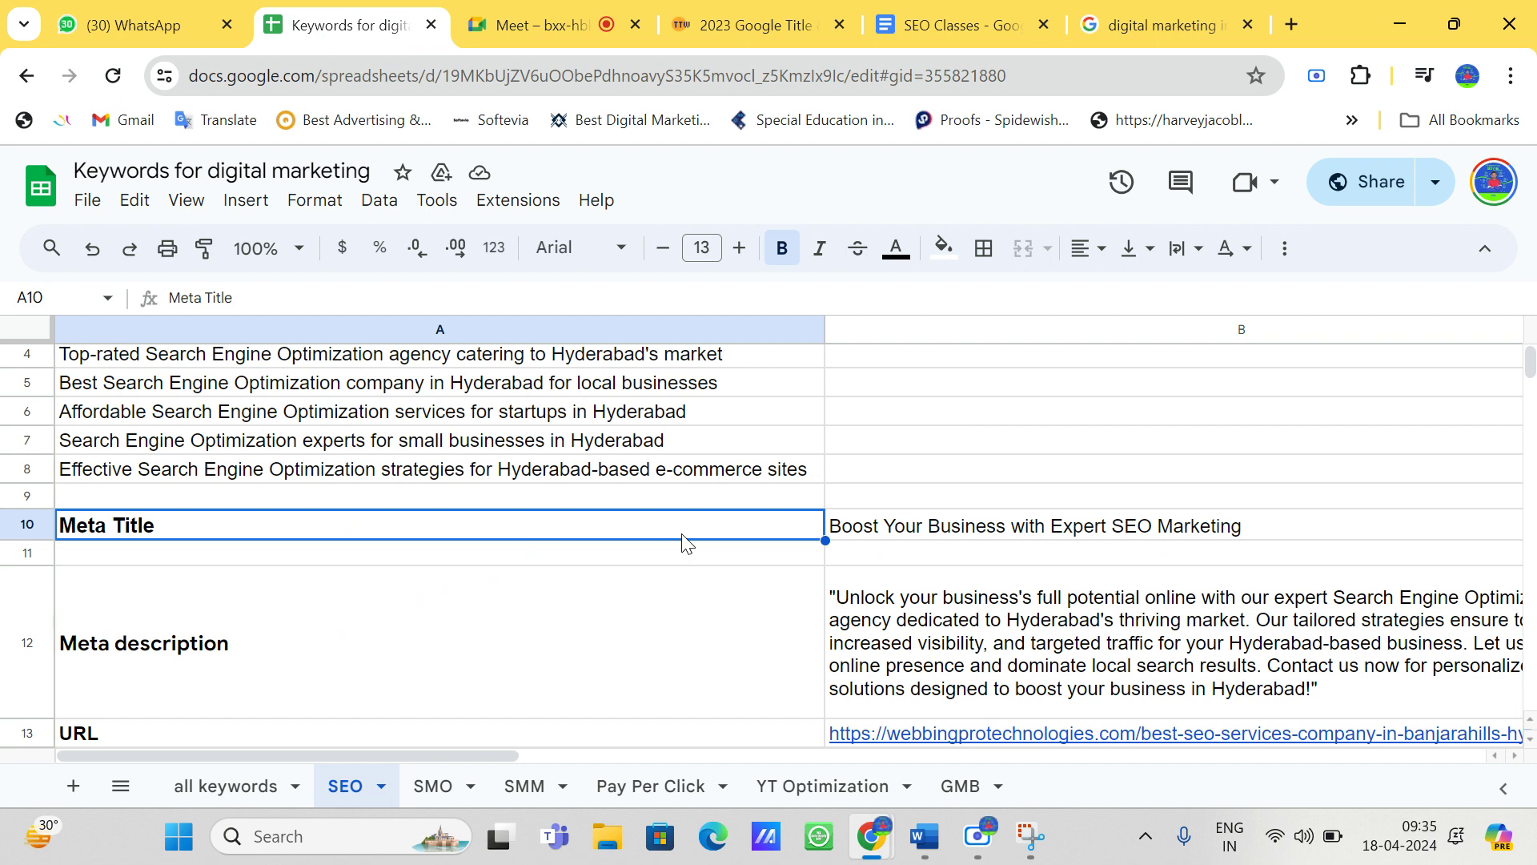
click(882, 534)
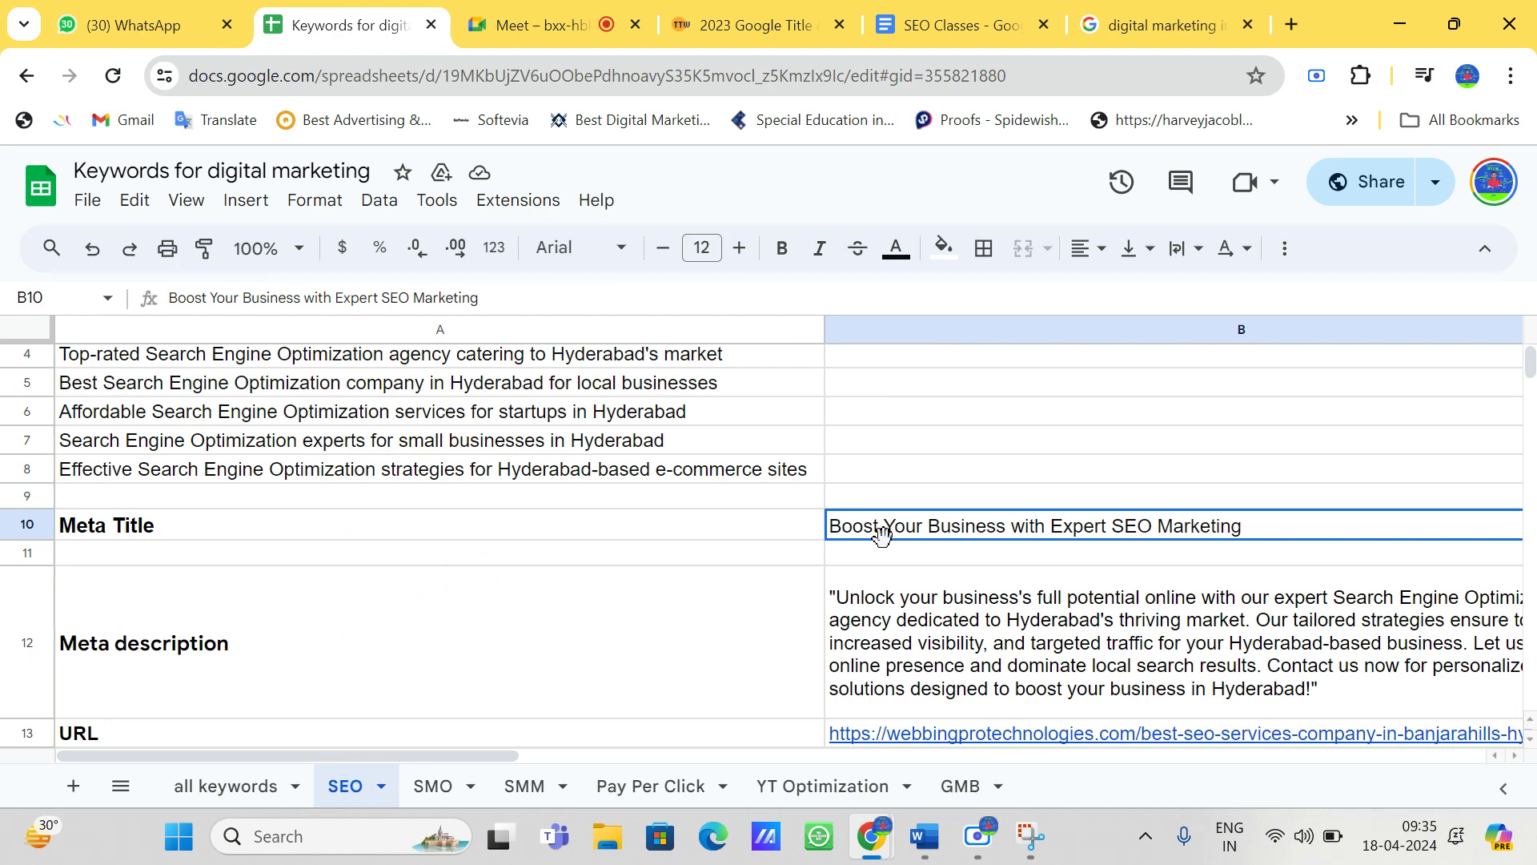
Step: From the Google results tab, look up "meta title" and open SE Ranking's Title Checker page from the suggestions
click(1169, 30)
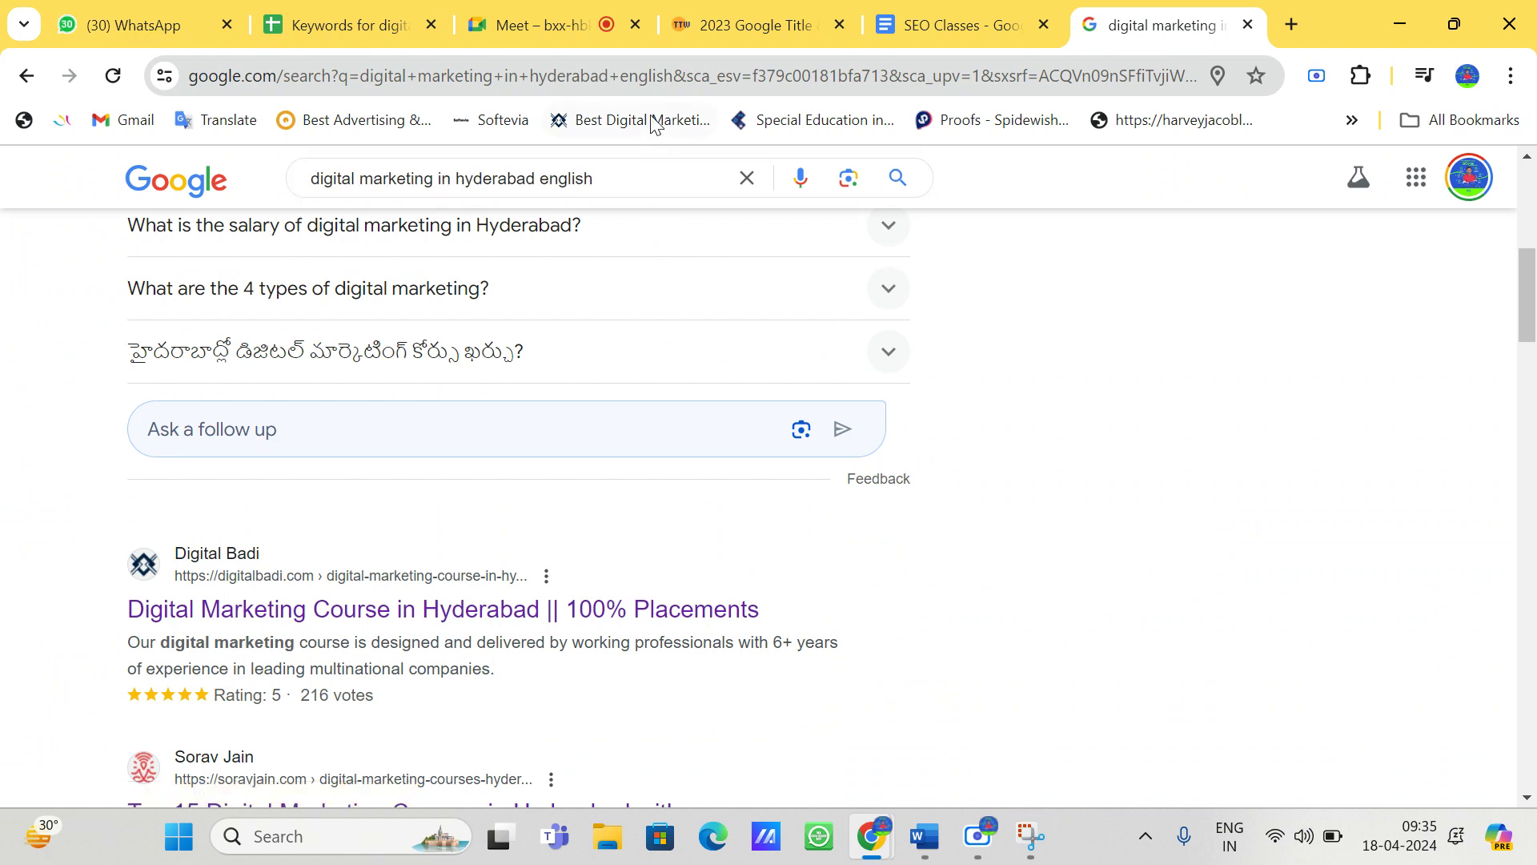
click(655, 72)
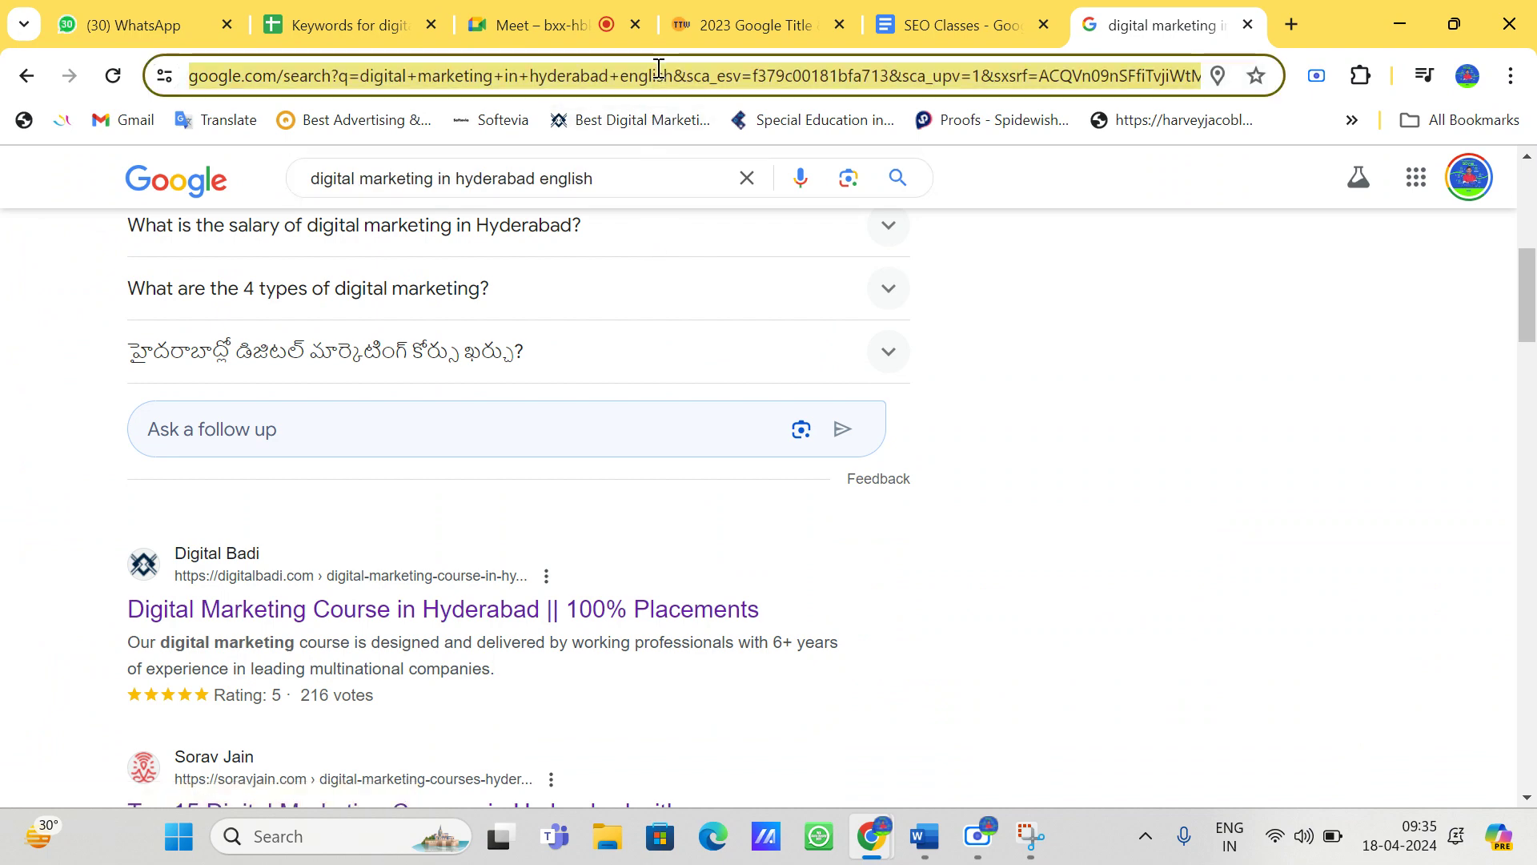
text(meta t)
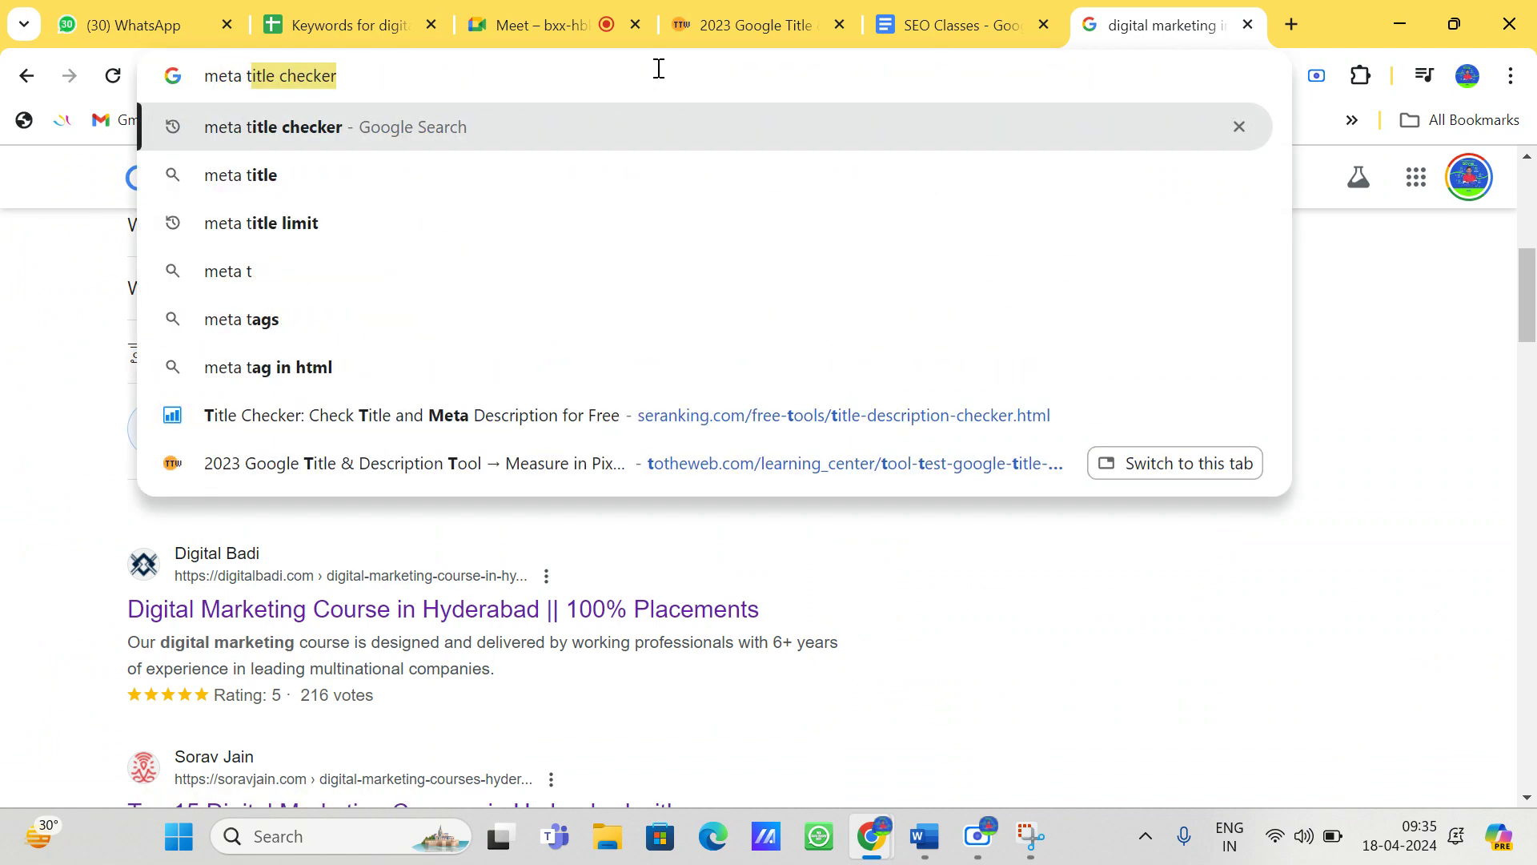
key(Right)
key(BackSpace)
key(BackSpace)
key(BackSpace)
key(BackSpace)
key(BackSpace)
key(BackSpace)
key(BackSpace)
key(BackSpace)
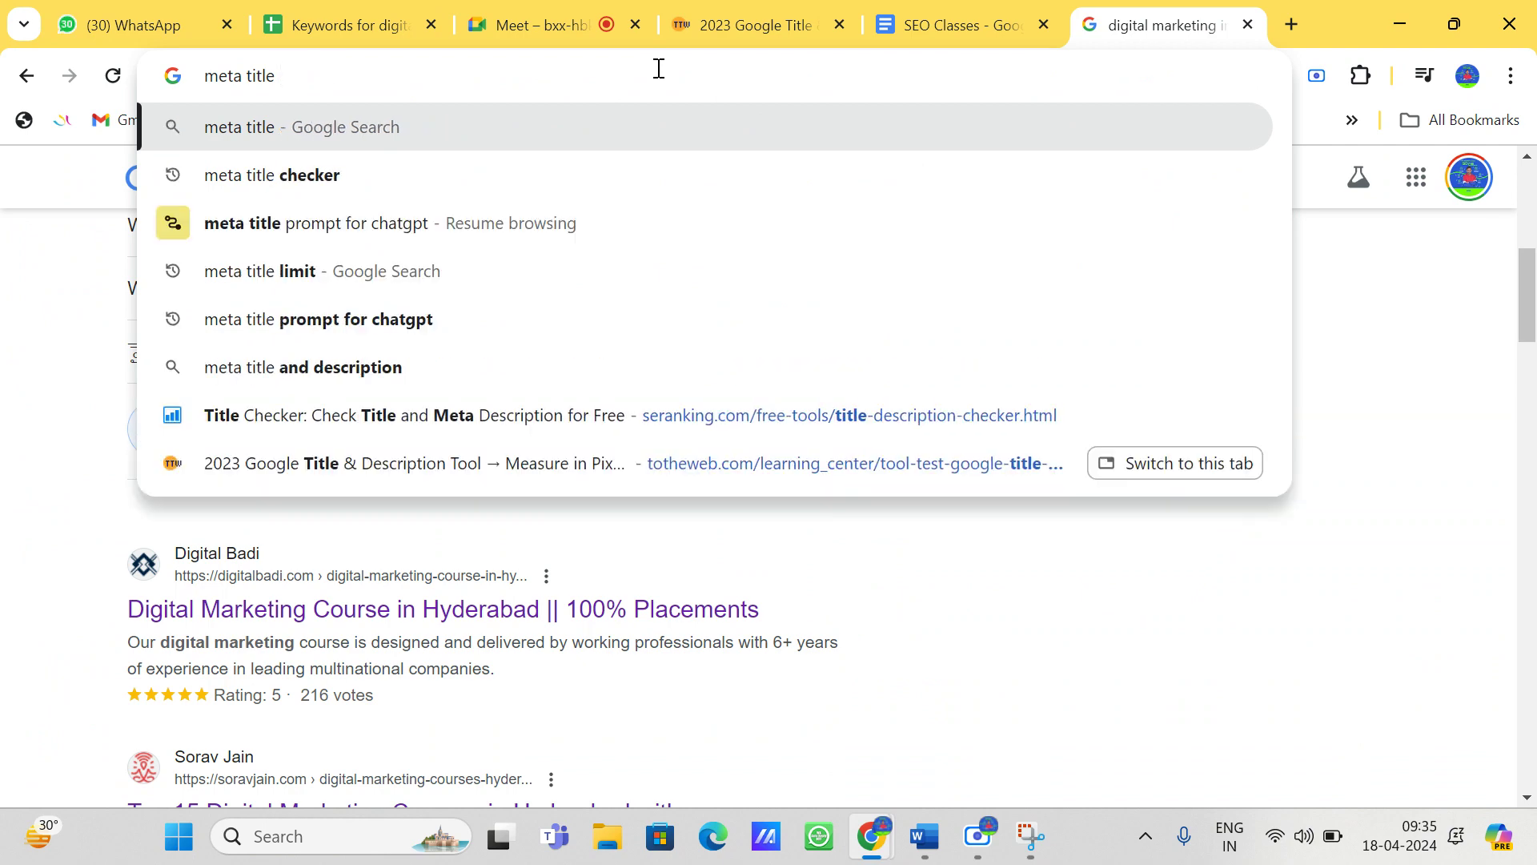
click(445, 420)
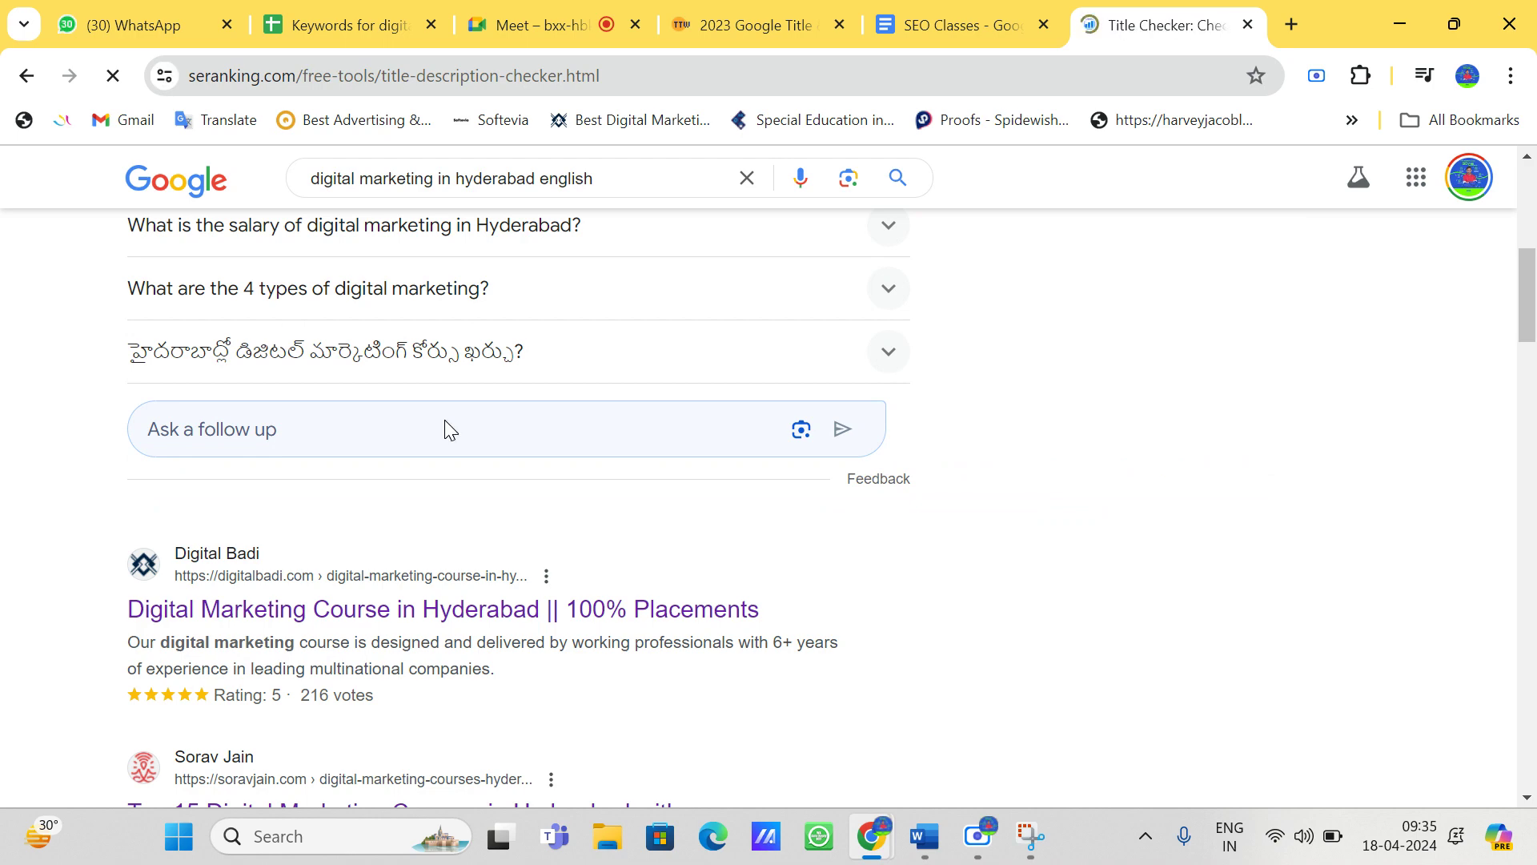
Step: Read the Title Checker page's advice on writing a good title, highlighting the "Incorporate important keywords" paragraph
scroll(444, 420, down, 10)
scroll(444, 419, down, 10)
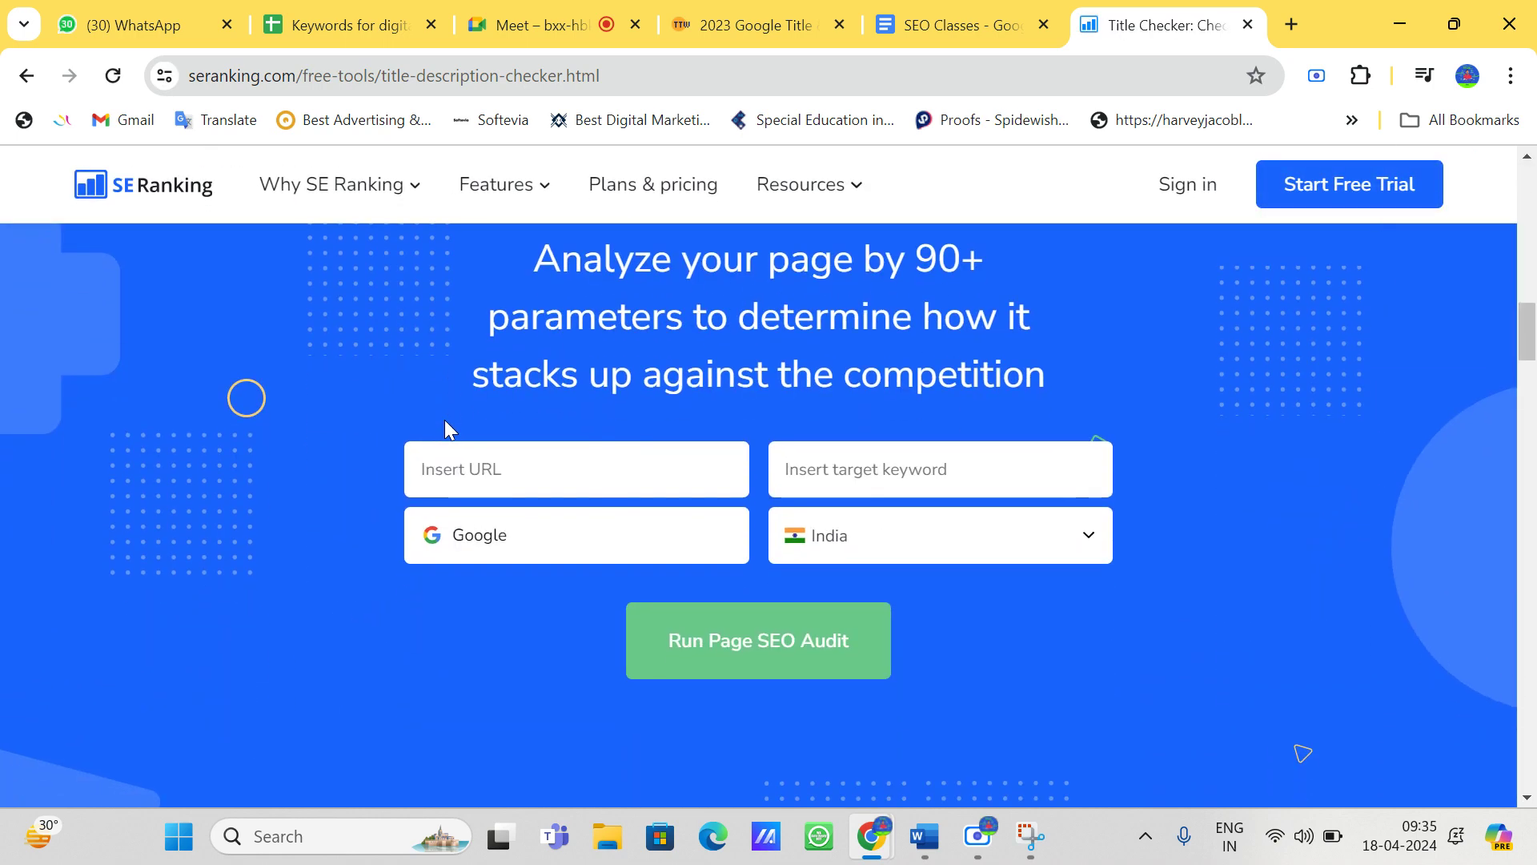
scroll(446, 428, down, 1)
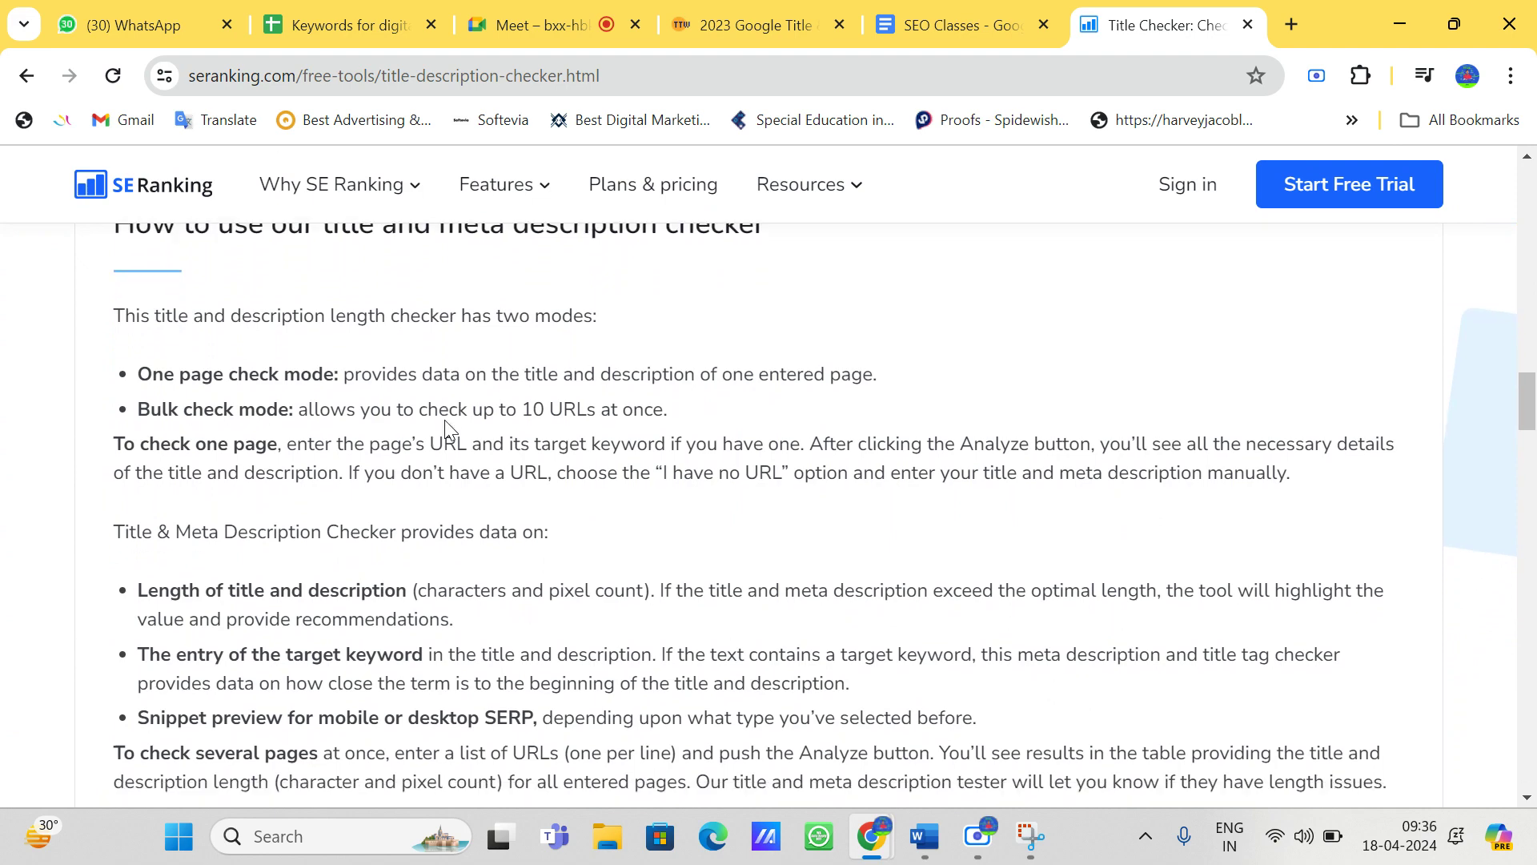
scroll(446, 421, down, 2)
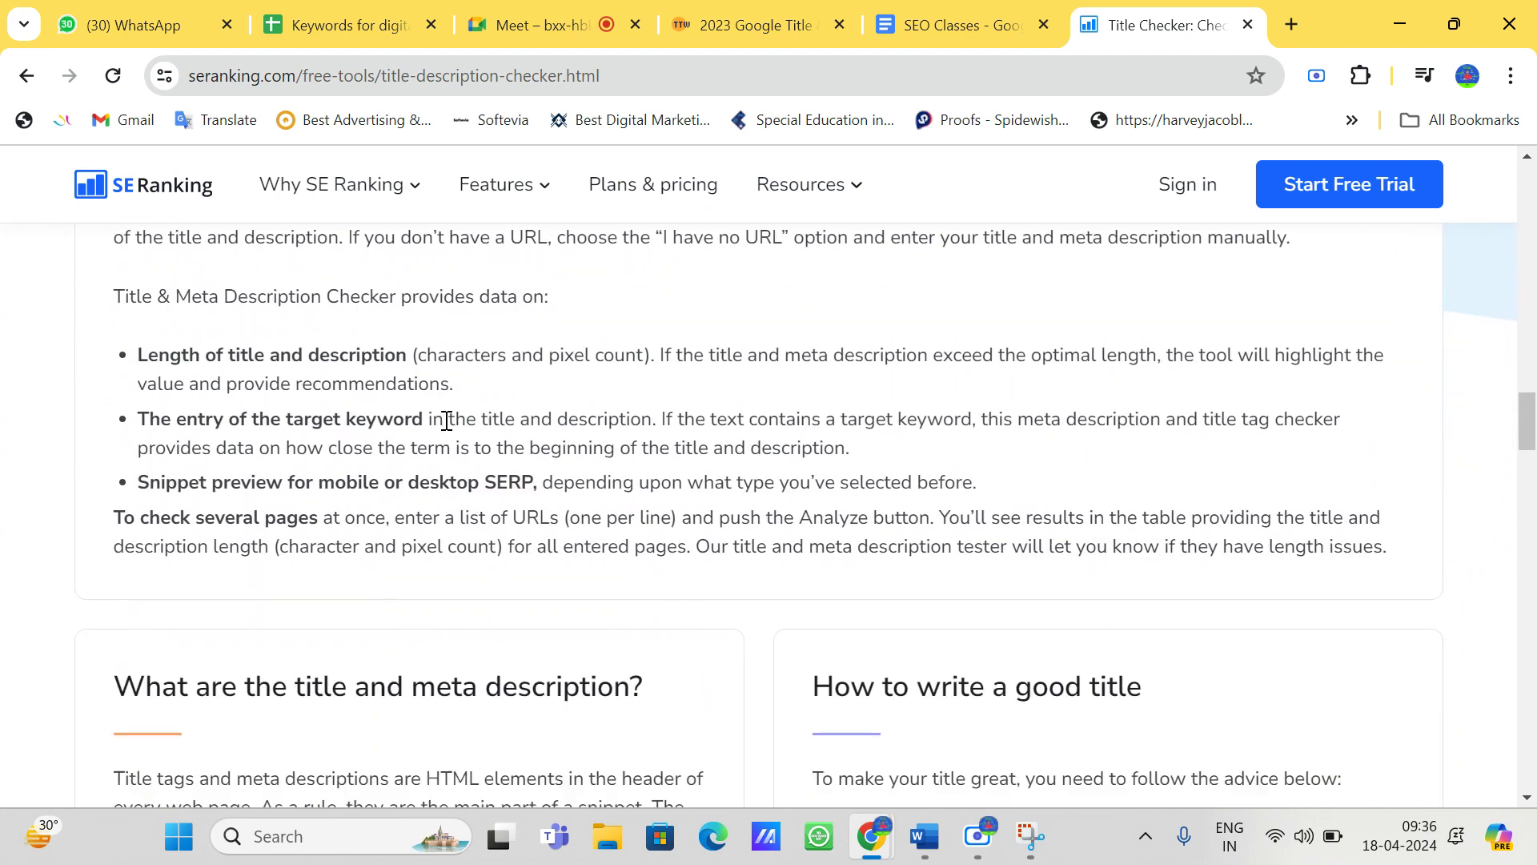
scroll(437, 355, down, 5)
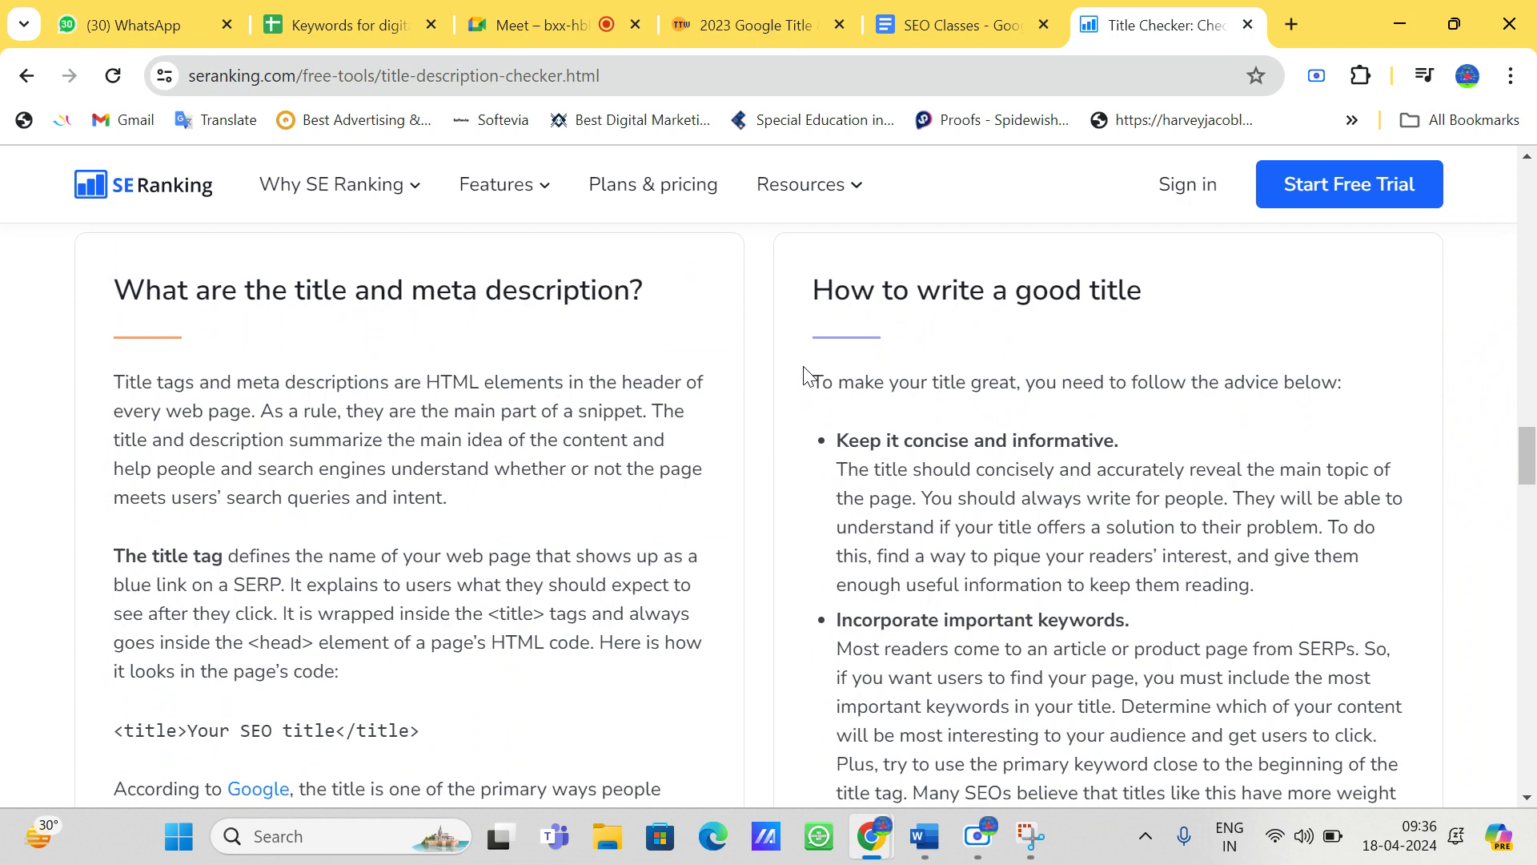
drag(812, 382, 961, 461)
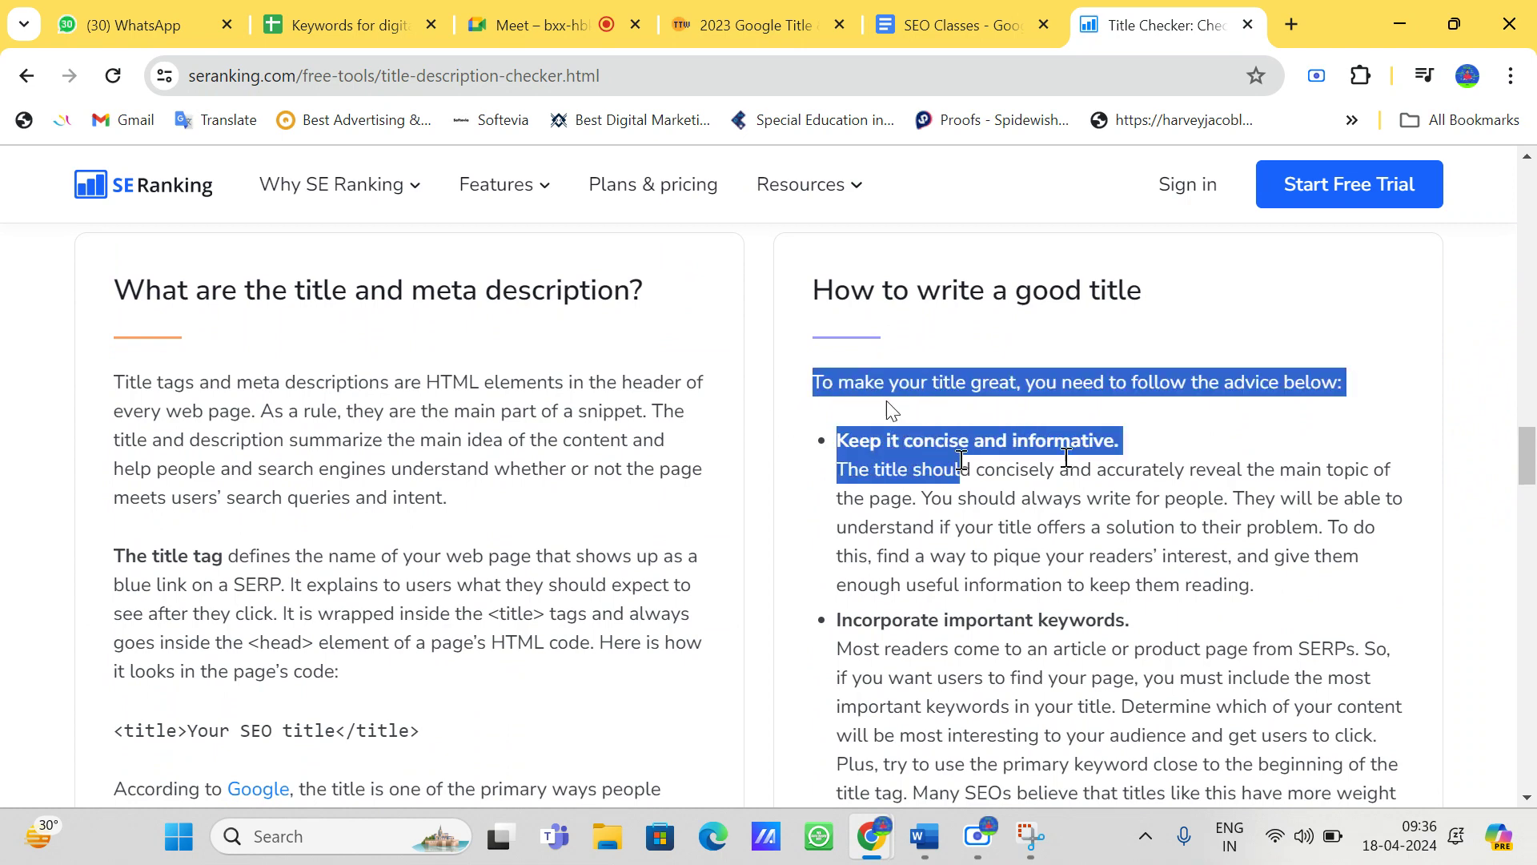
click(1212, 446)
scroll(1213, 444, down, 3)
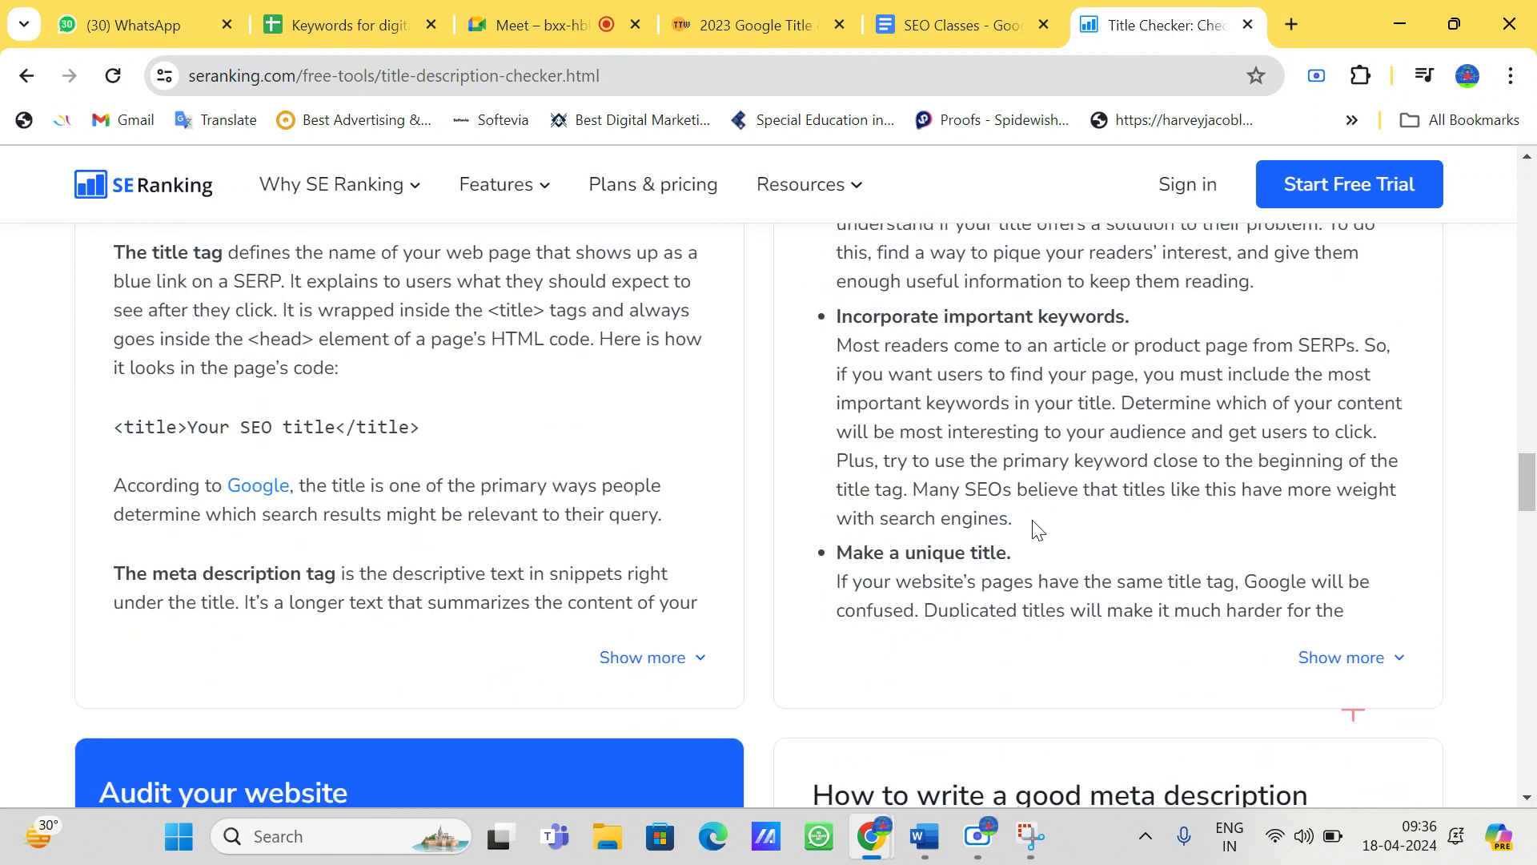
drag(1015, 520, 838, 324)
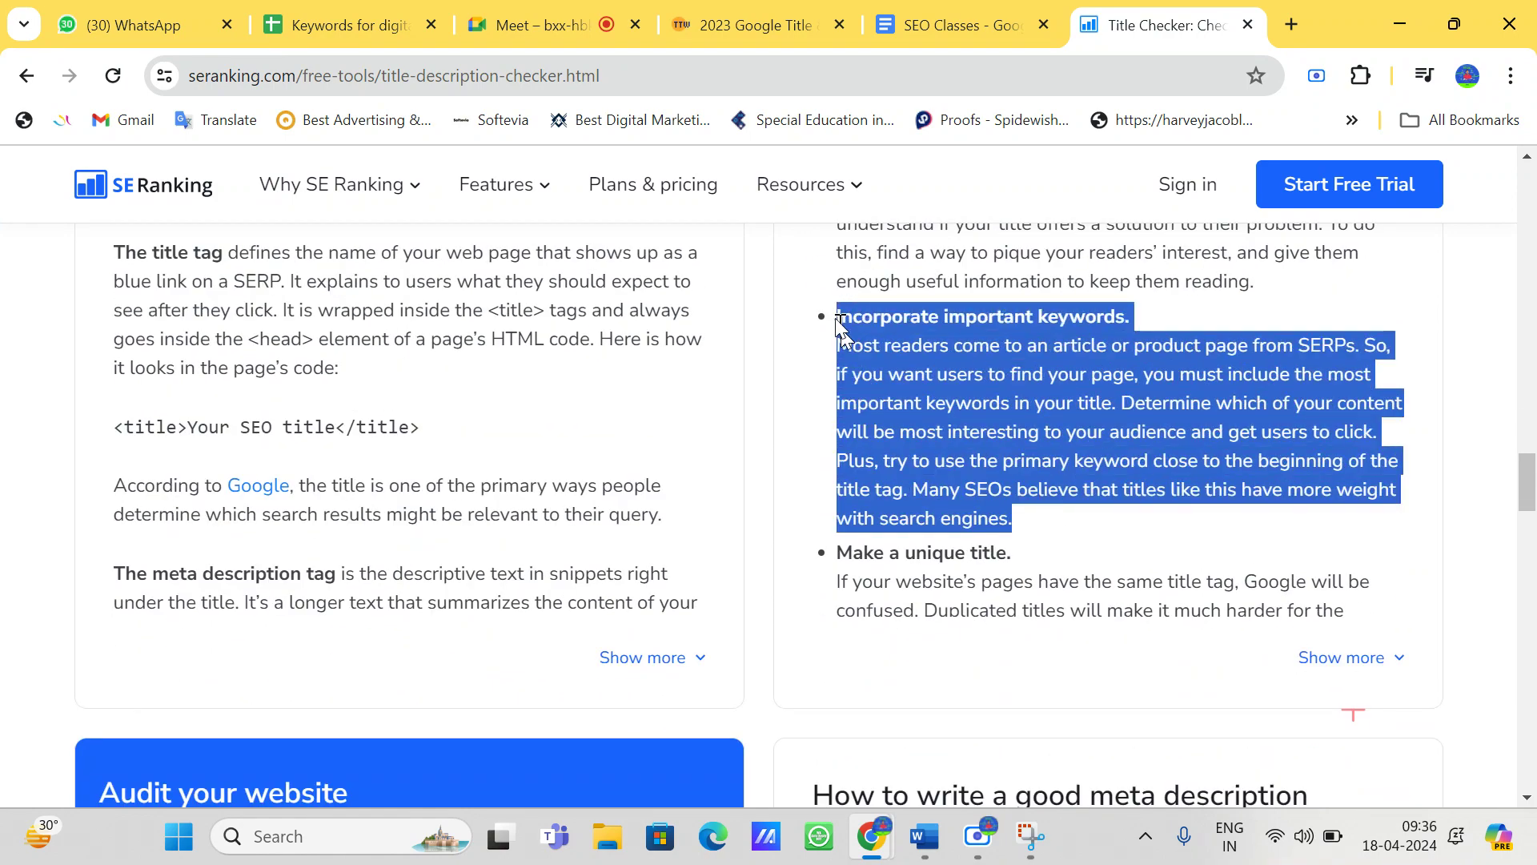
scroll(836, 324, up, 10)
Step: Switch to the SEO Classes document and look through its notes from the SEO introduction to Keyword Research and On-Page SEO
click(959, 9)
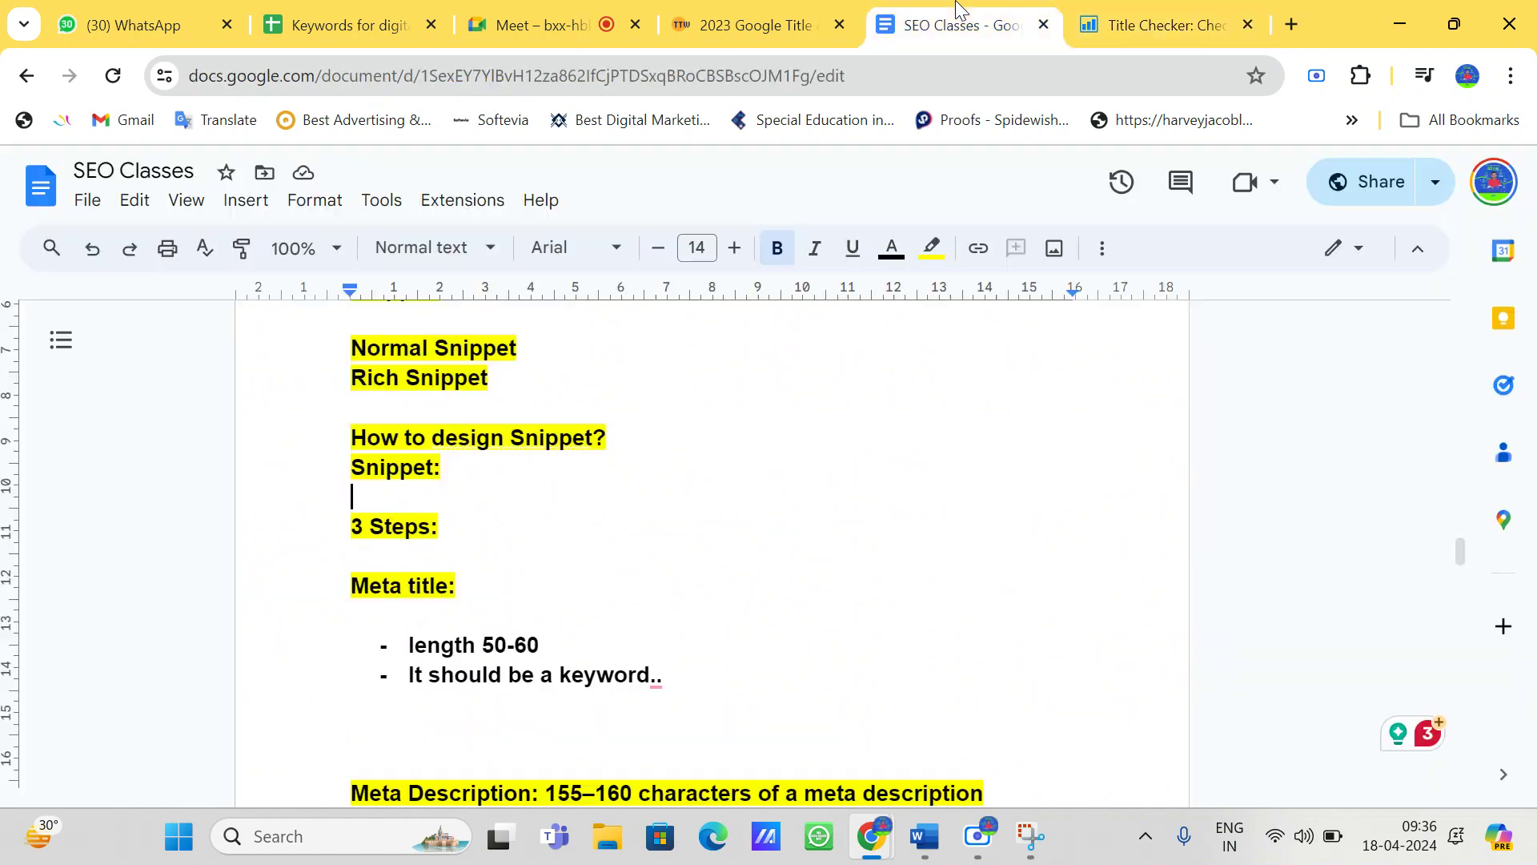
scroll(554, 491, down, 6)
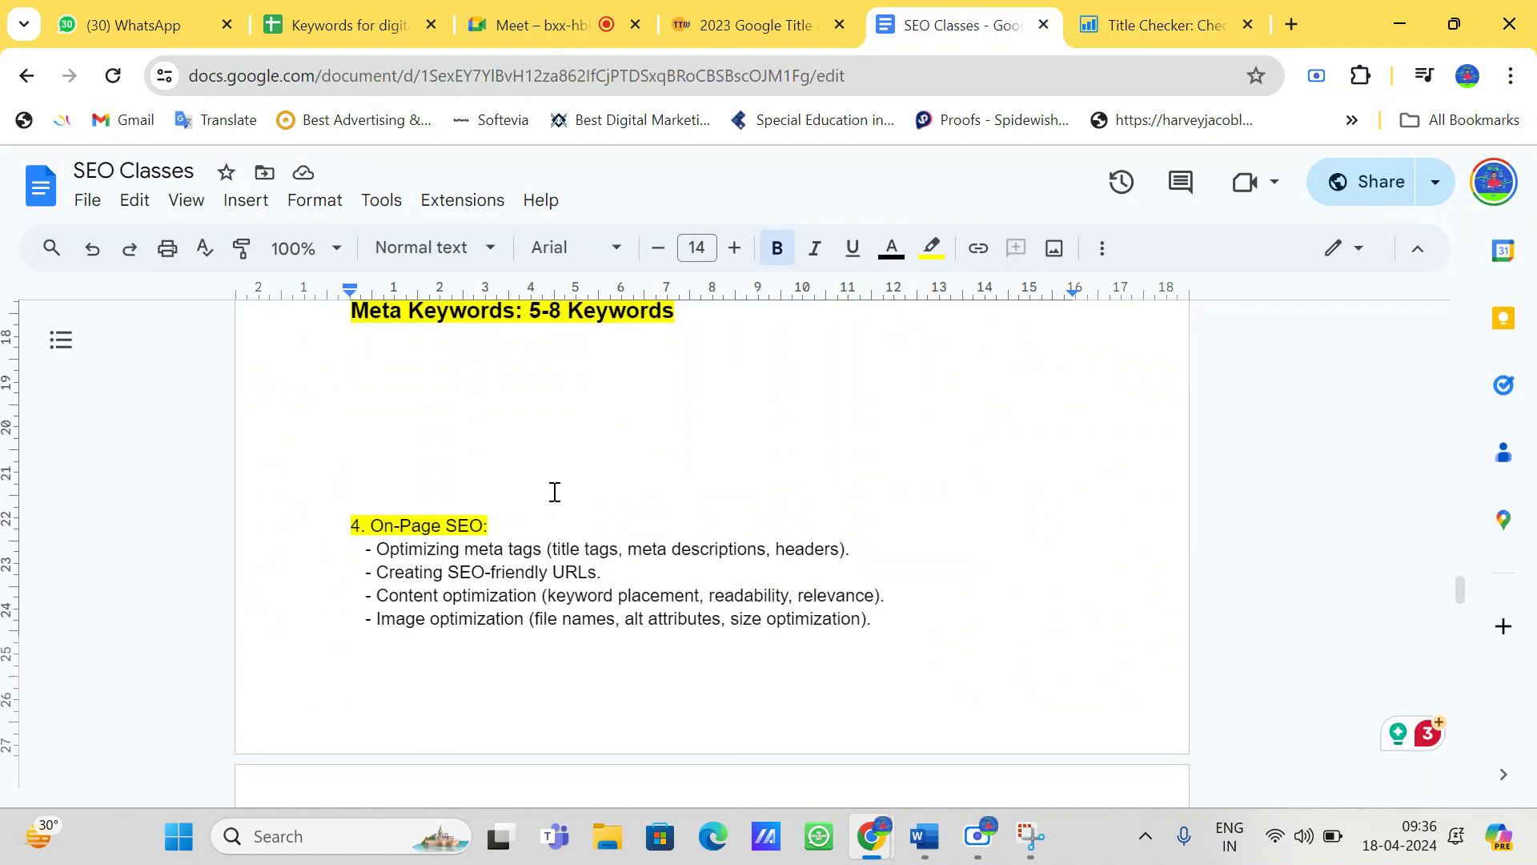
scroll(554, 491, down, 15)
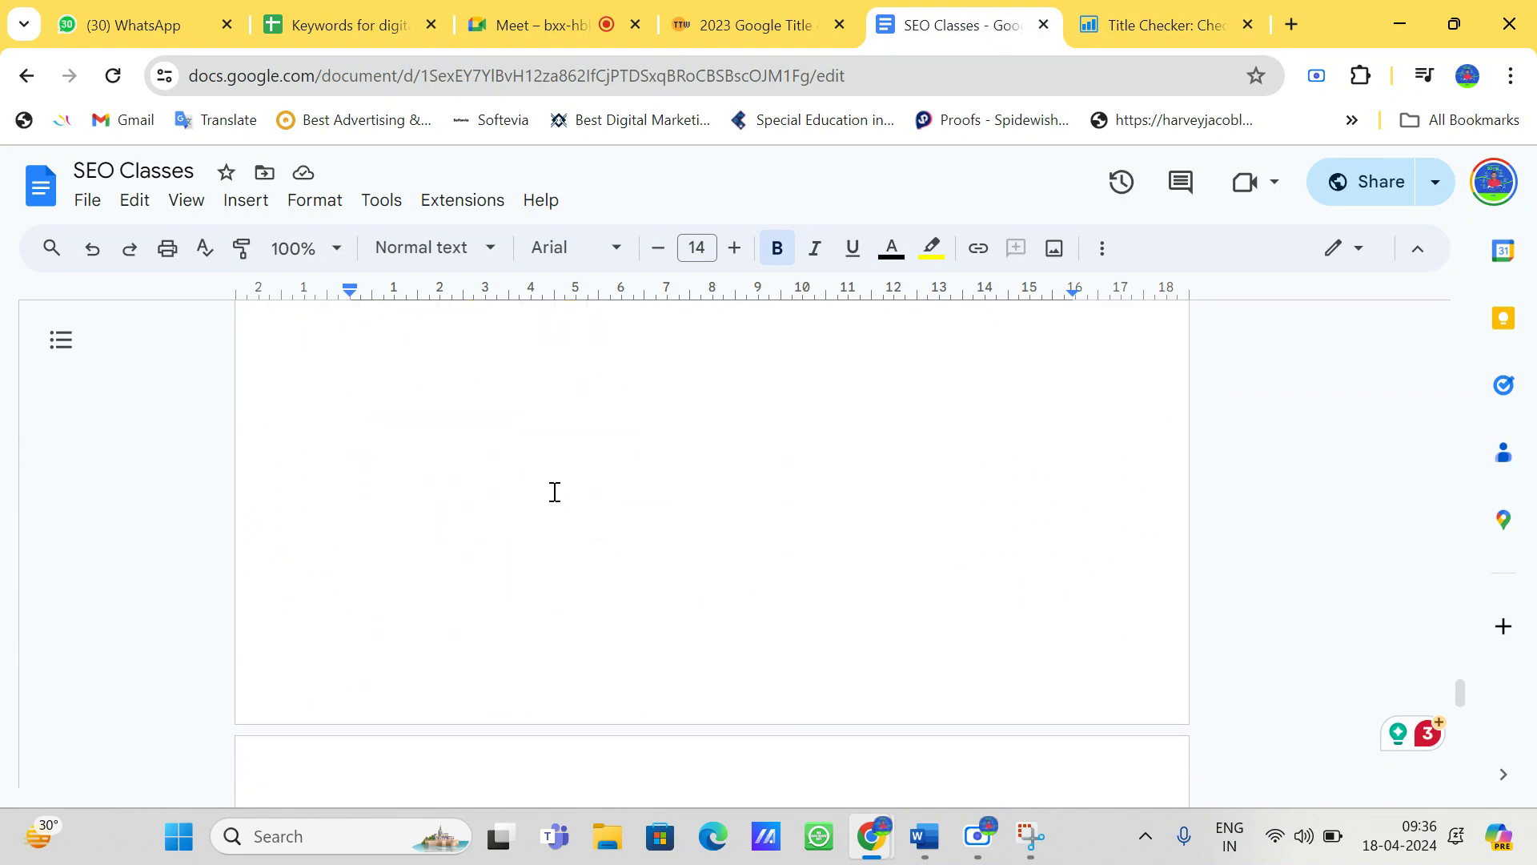
scroll(554, 491, up, 20)
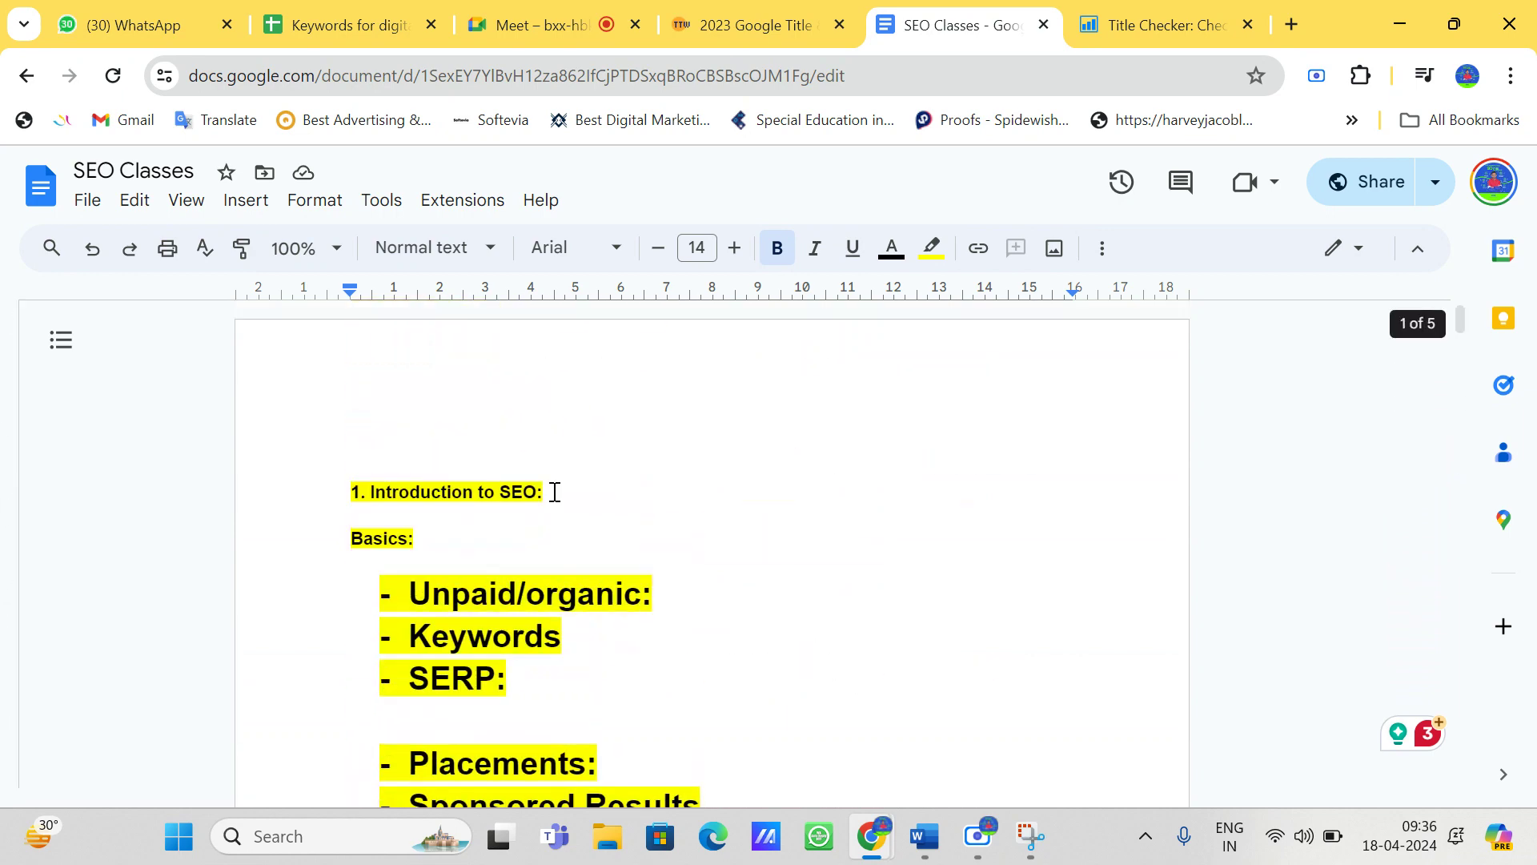
scroll(554, 491, down, 10)
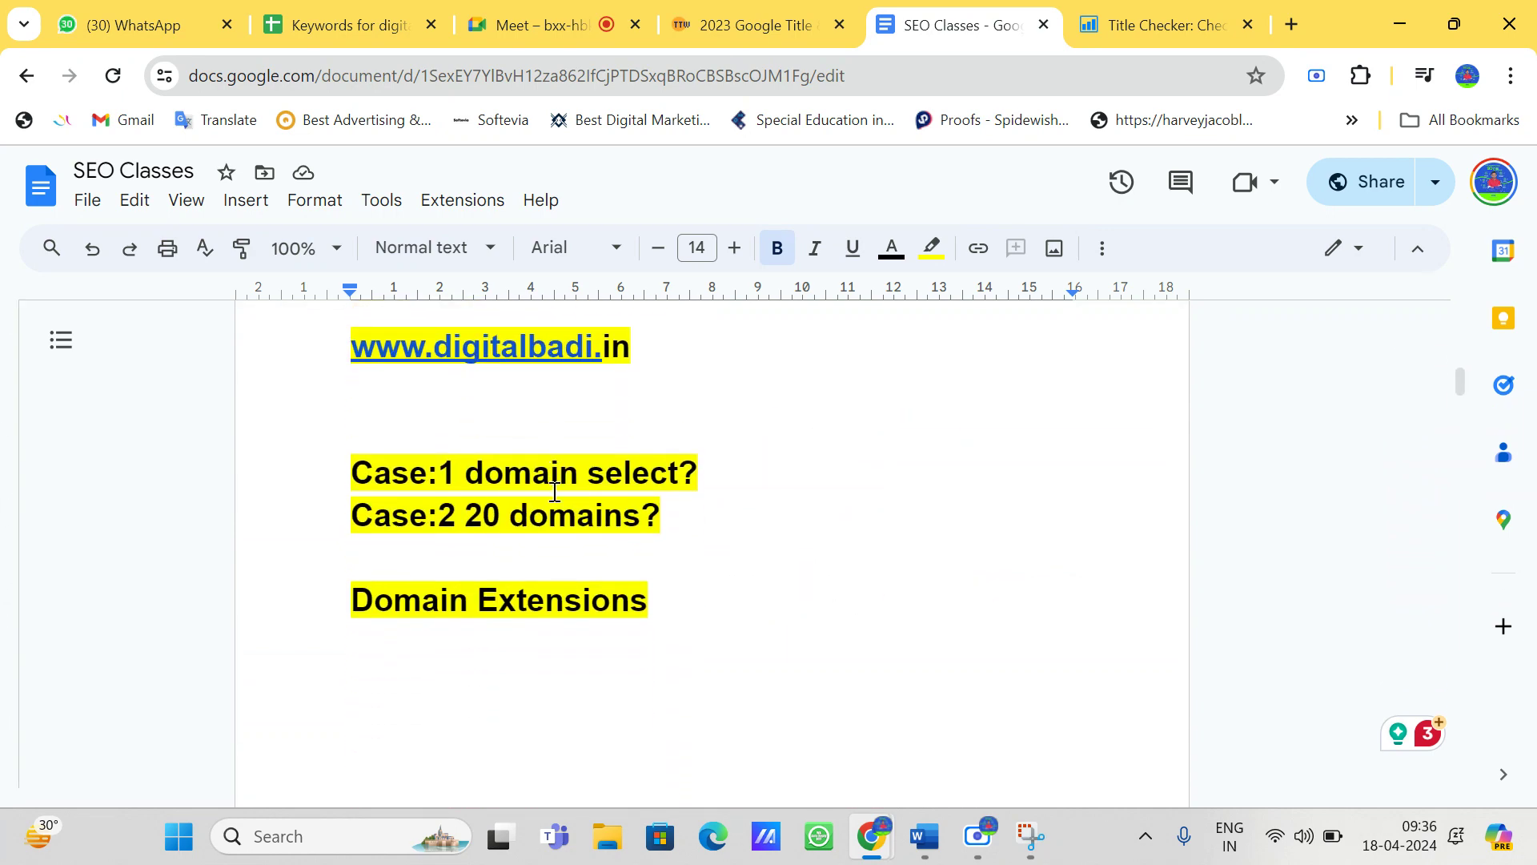
scroll(554, 491, down, 6)
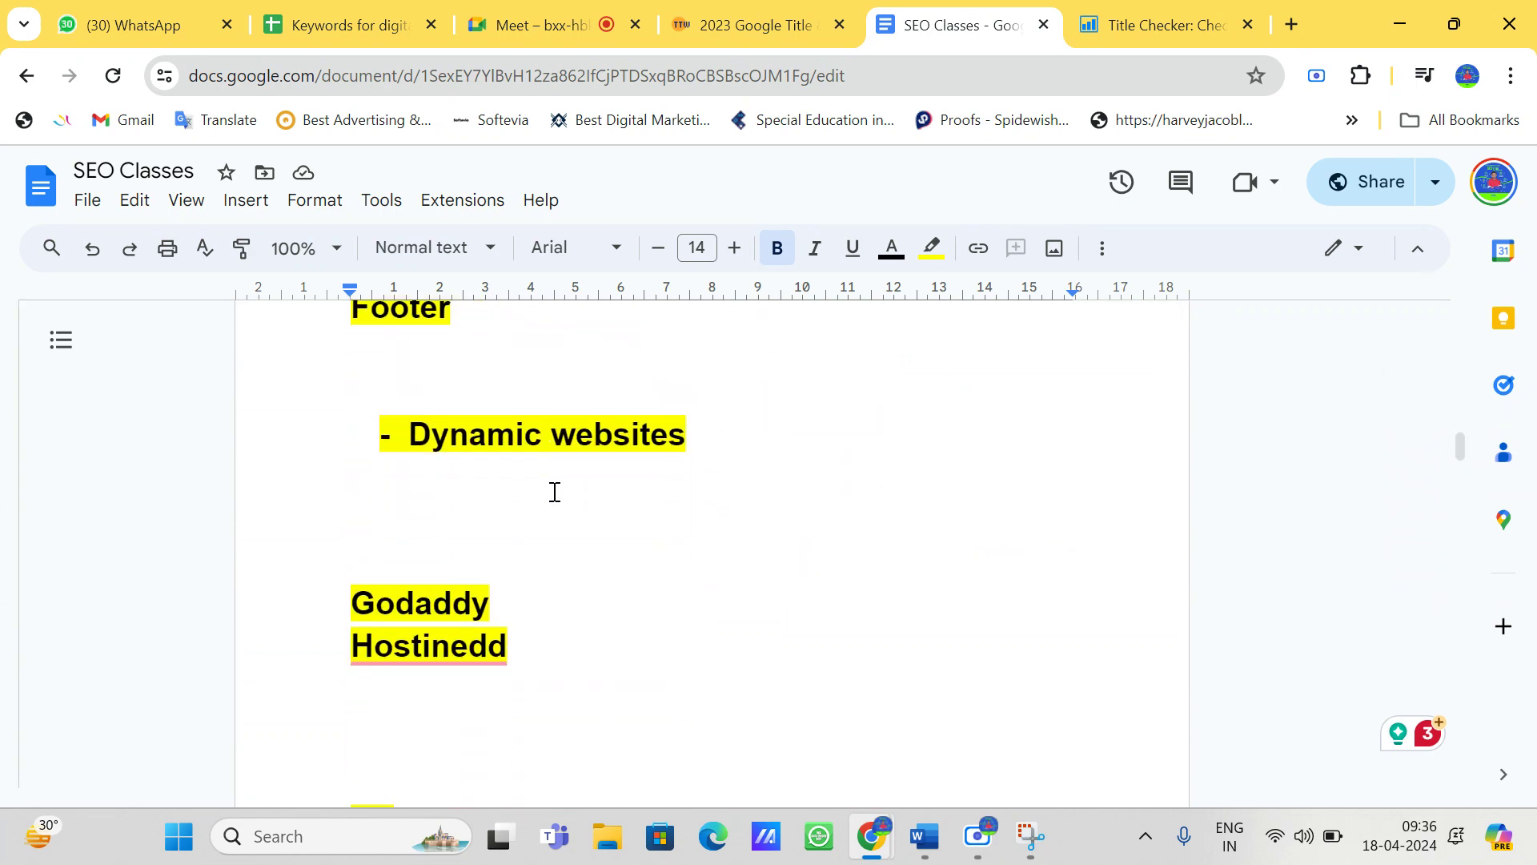
scroll(554, 491, down, 5)
scroll(554, 492, down, 8)
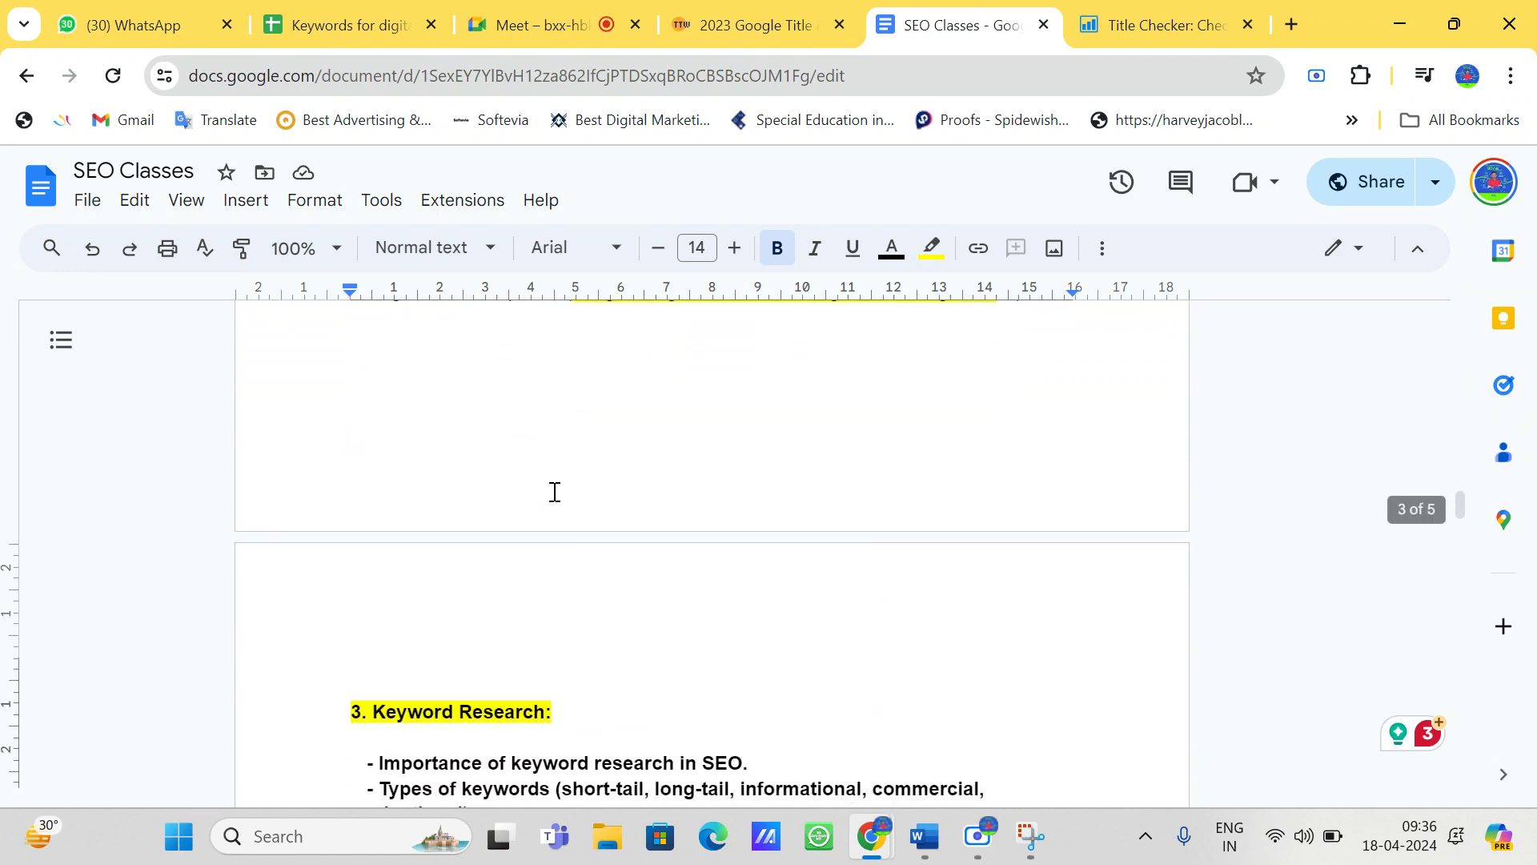
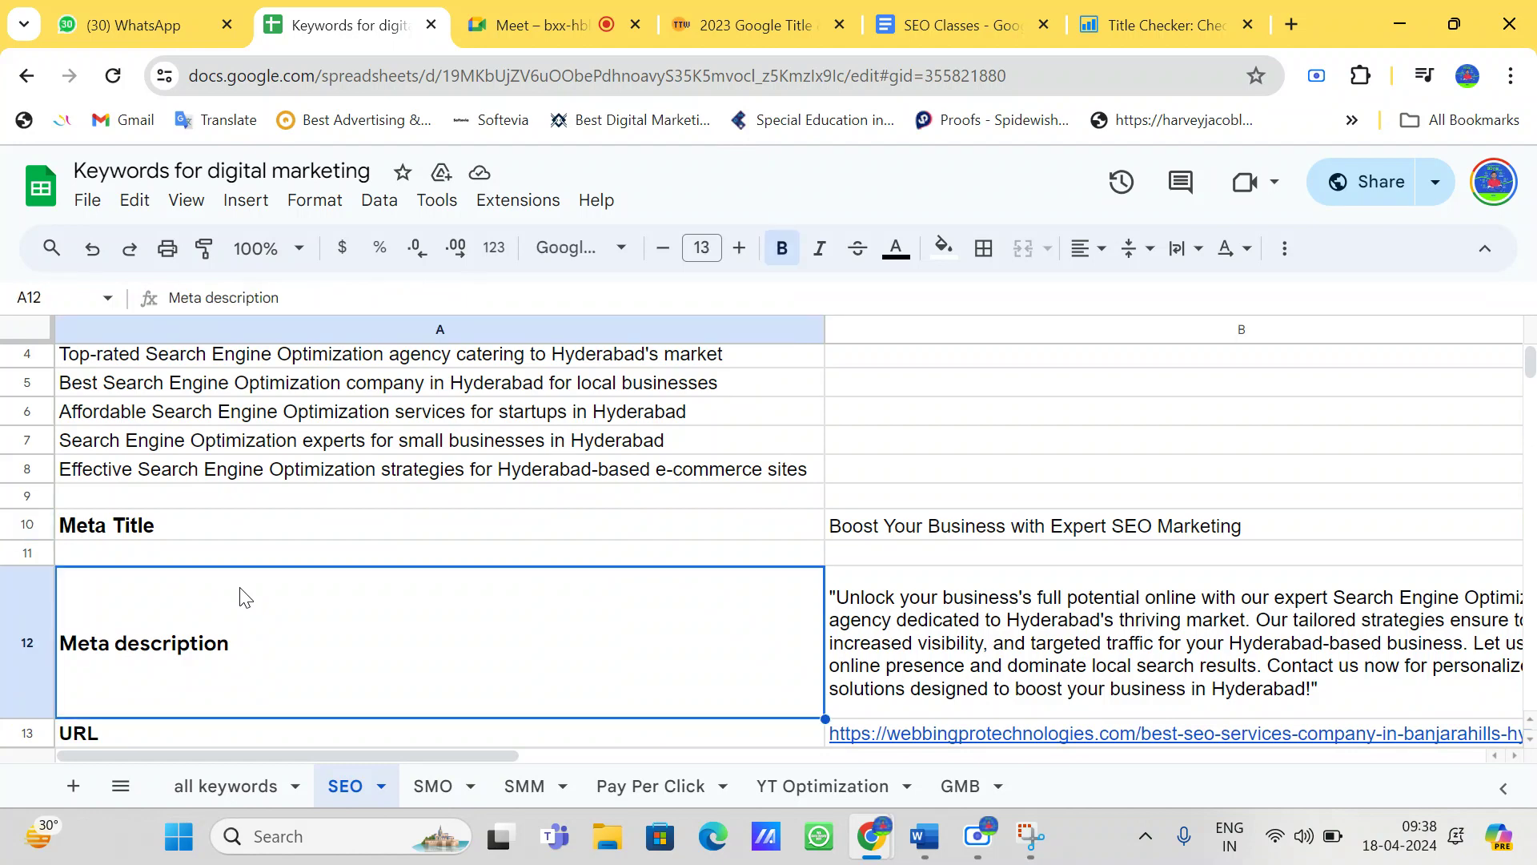
Step: Select the meta title value in the spreadsheet's SEO sheet, and switch to the ToTheWeb Google title and description preview tool
click(541, 530)
click(916, 535)
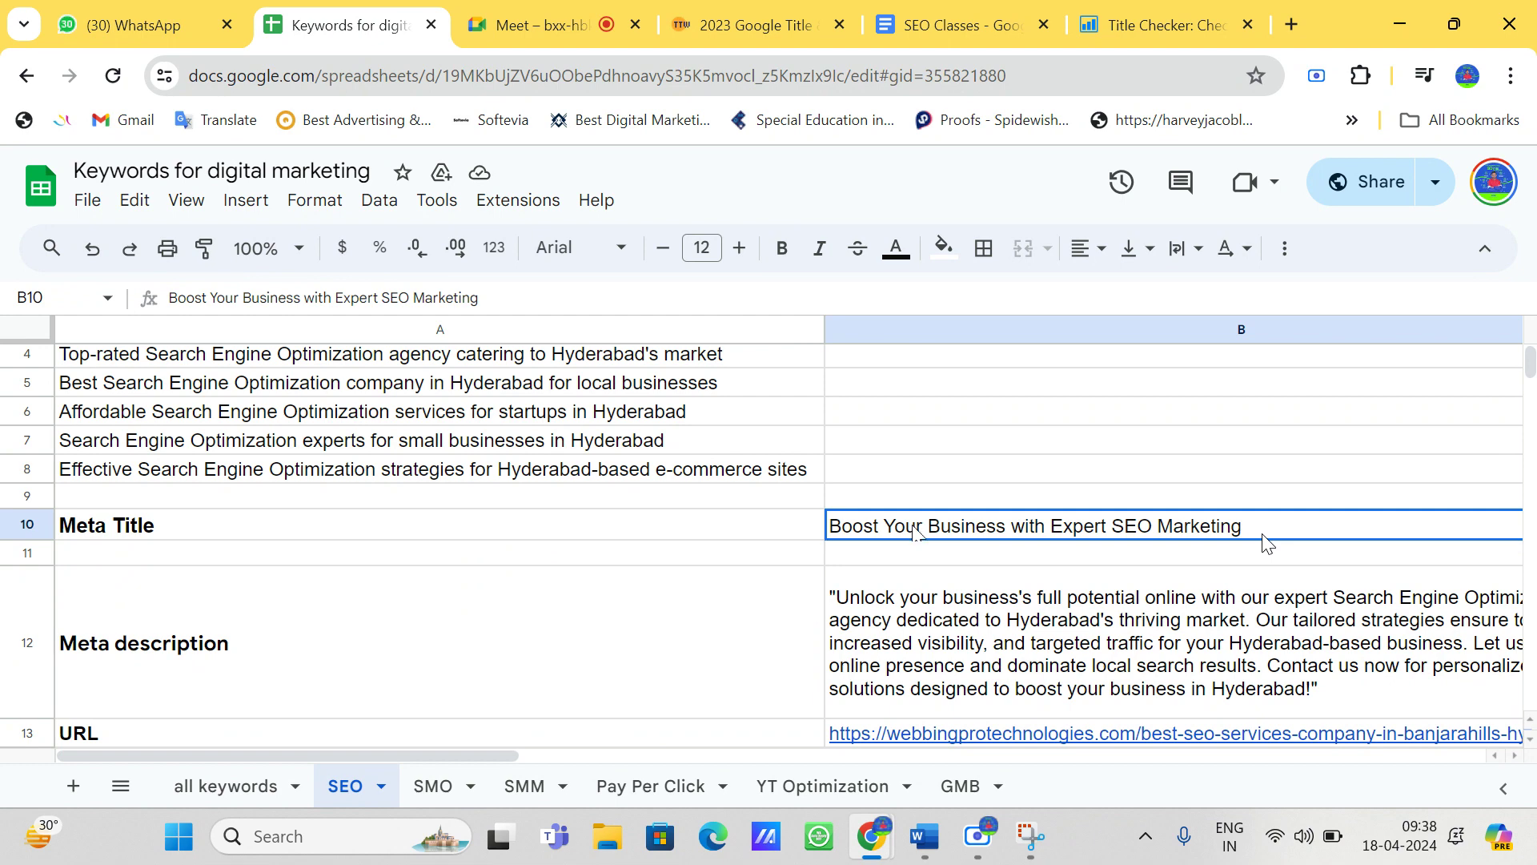
click(743, 29)
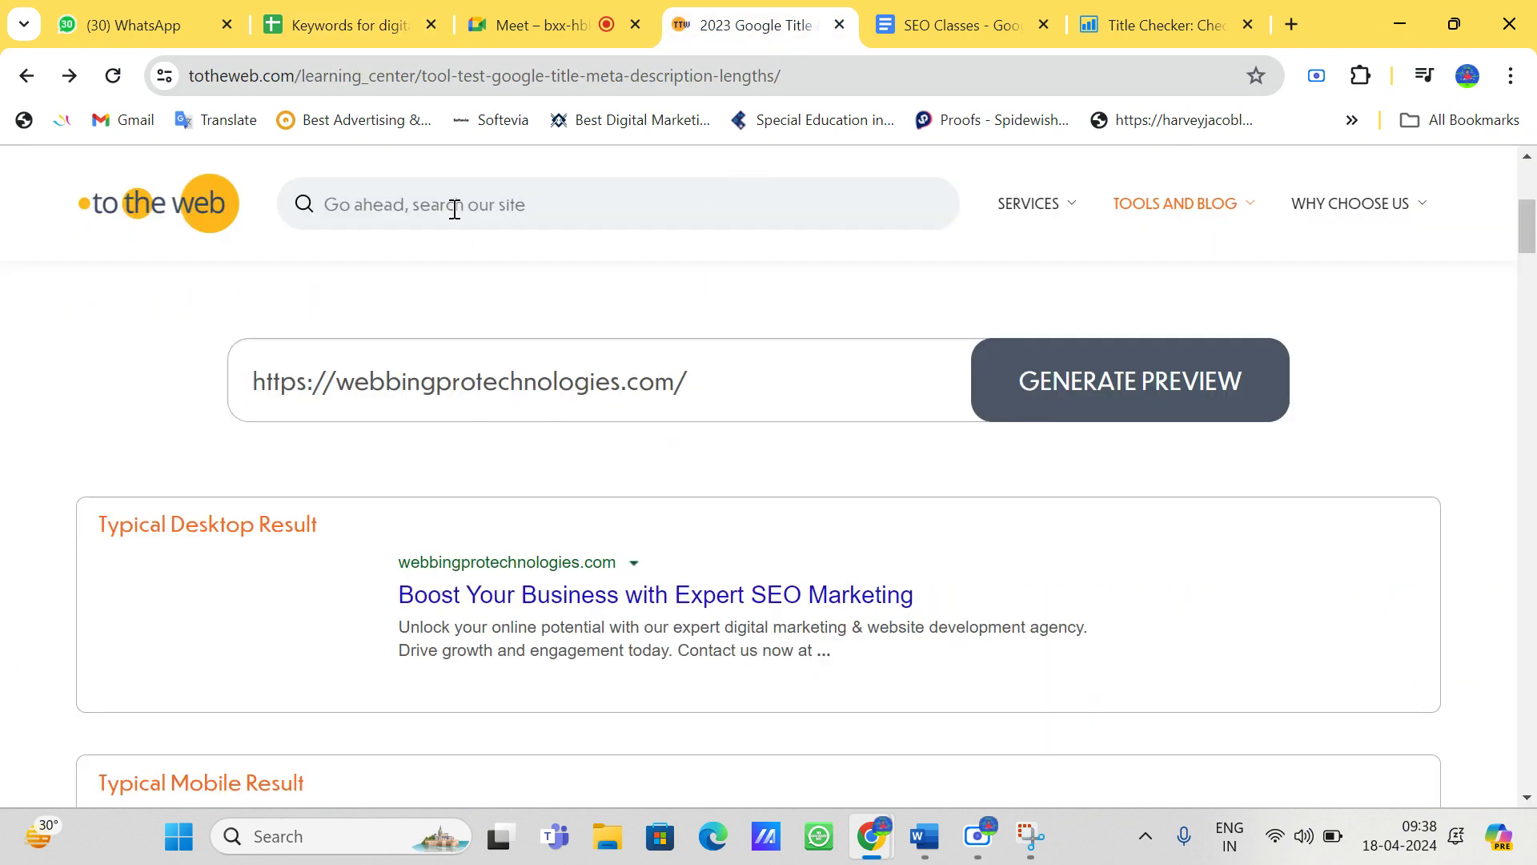
double_click(301, 78)
key(ctrl+c)
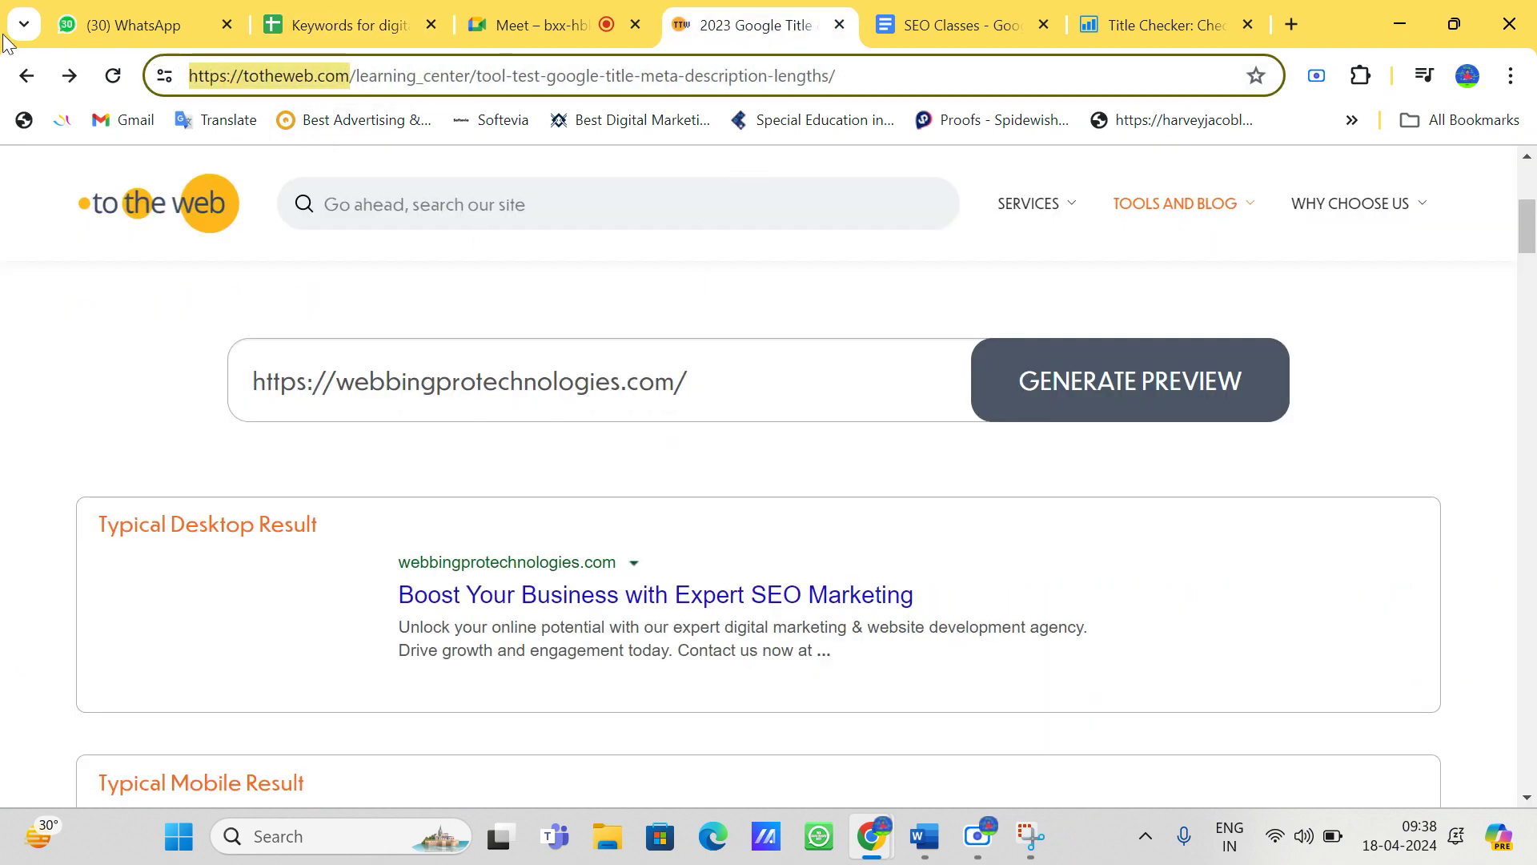
scroll(247, 459, down, 7)
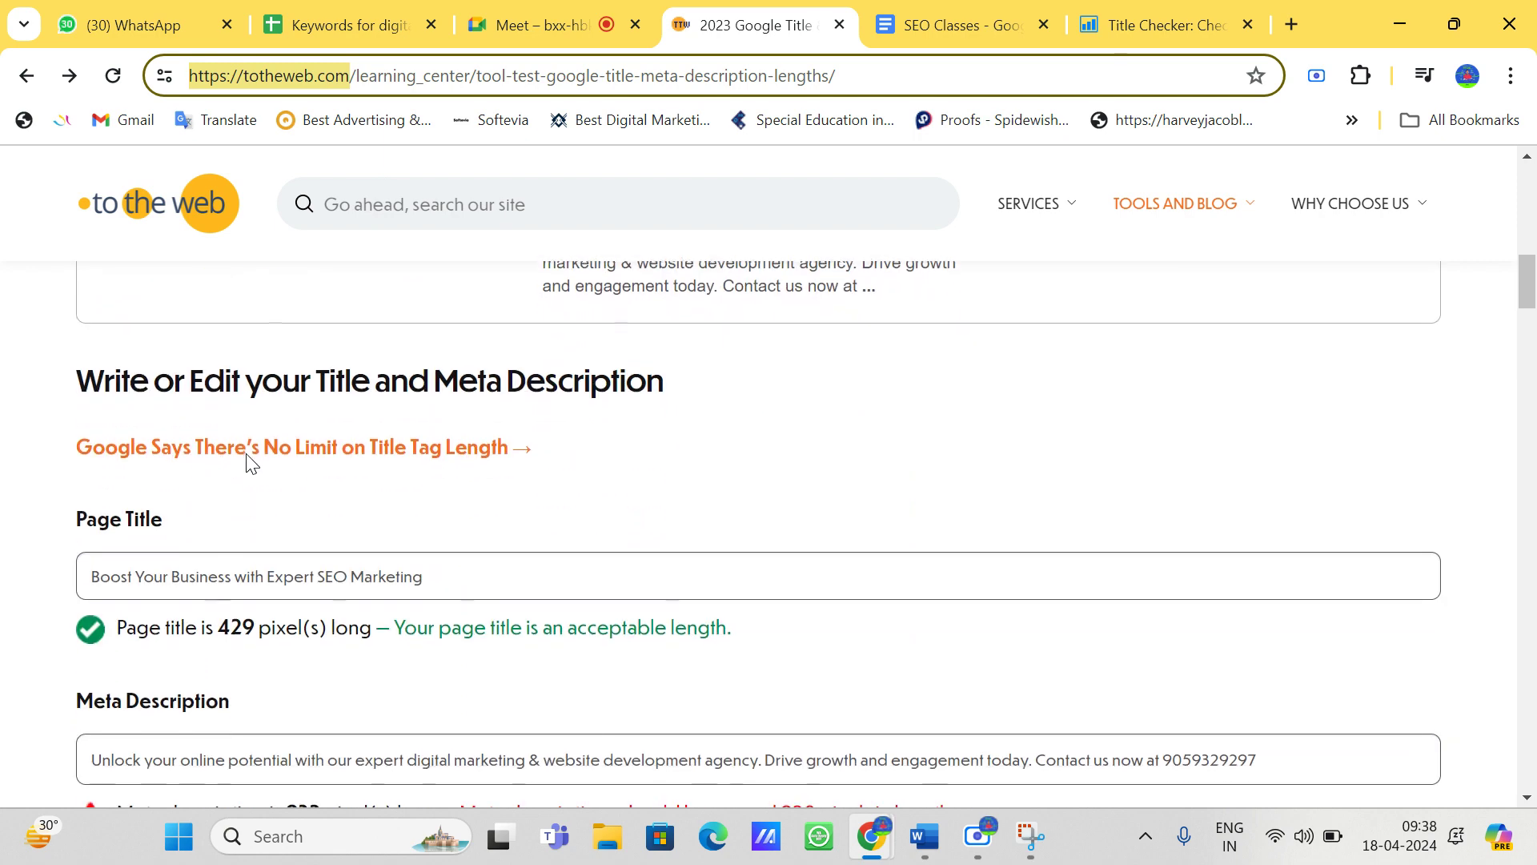
click(145, 25)
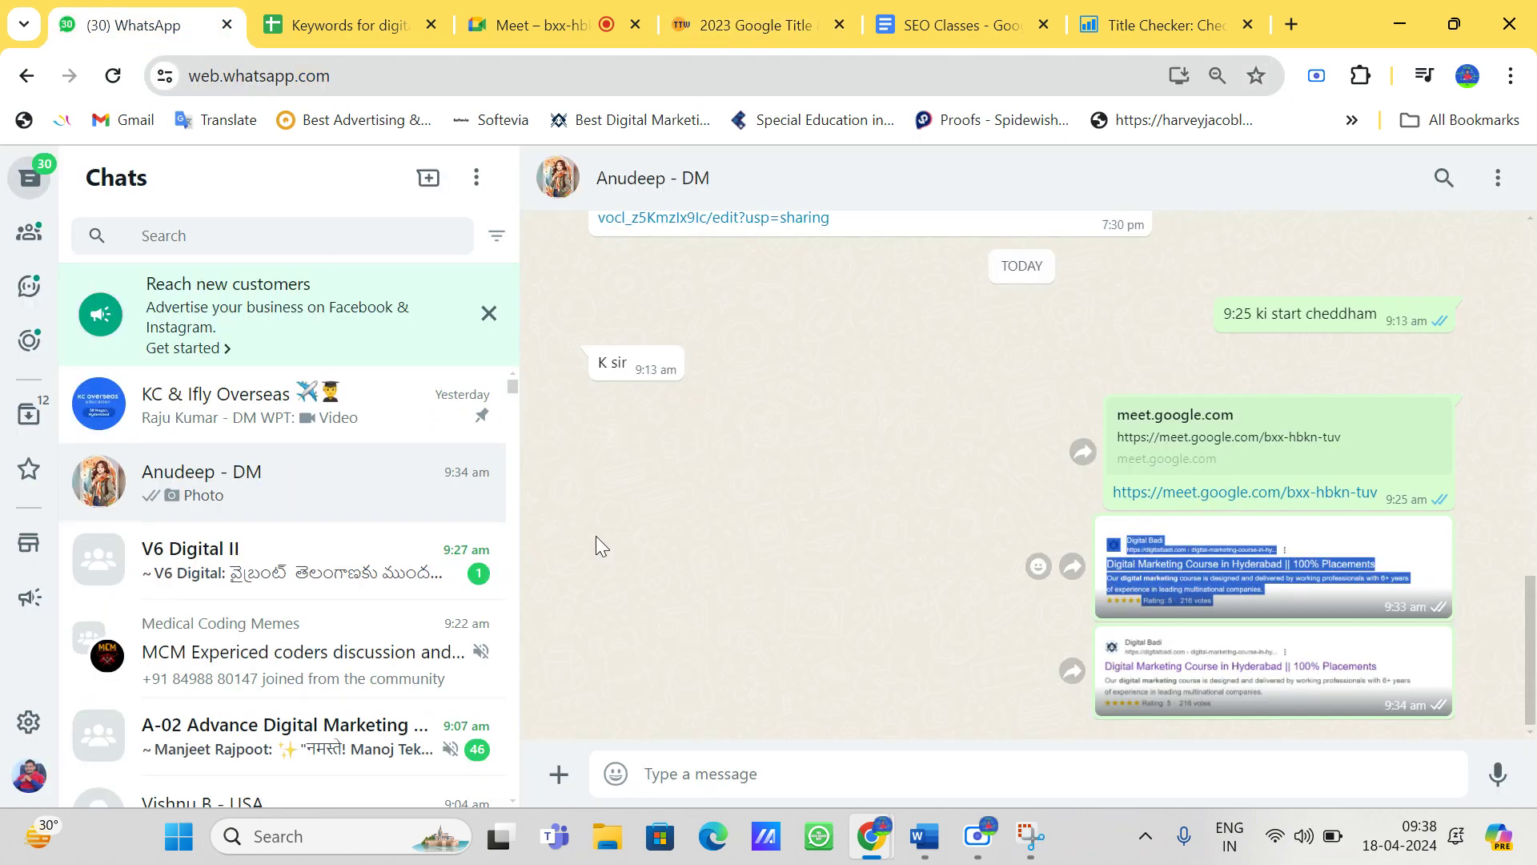
click(763, 774)
key(ctrl+v)
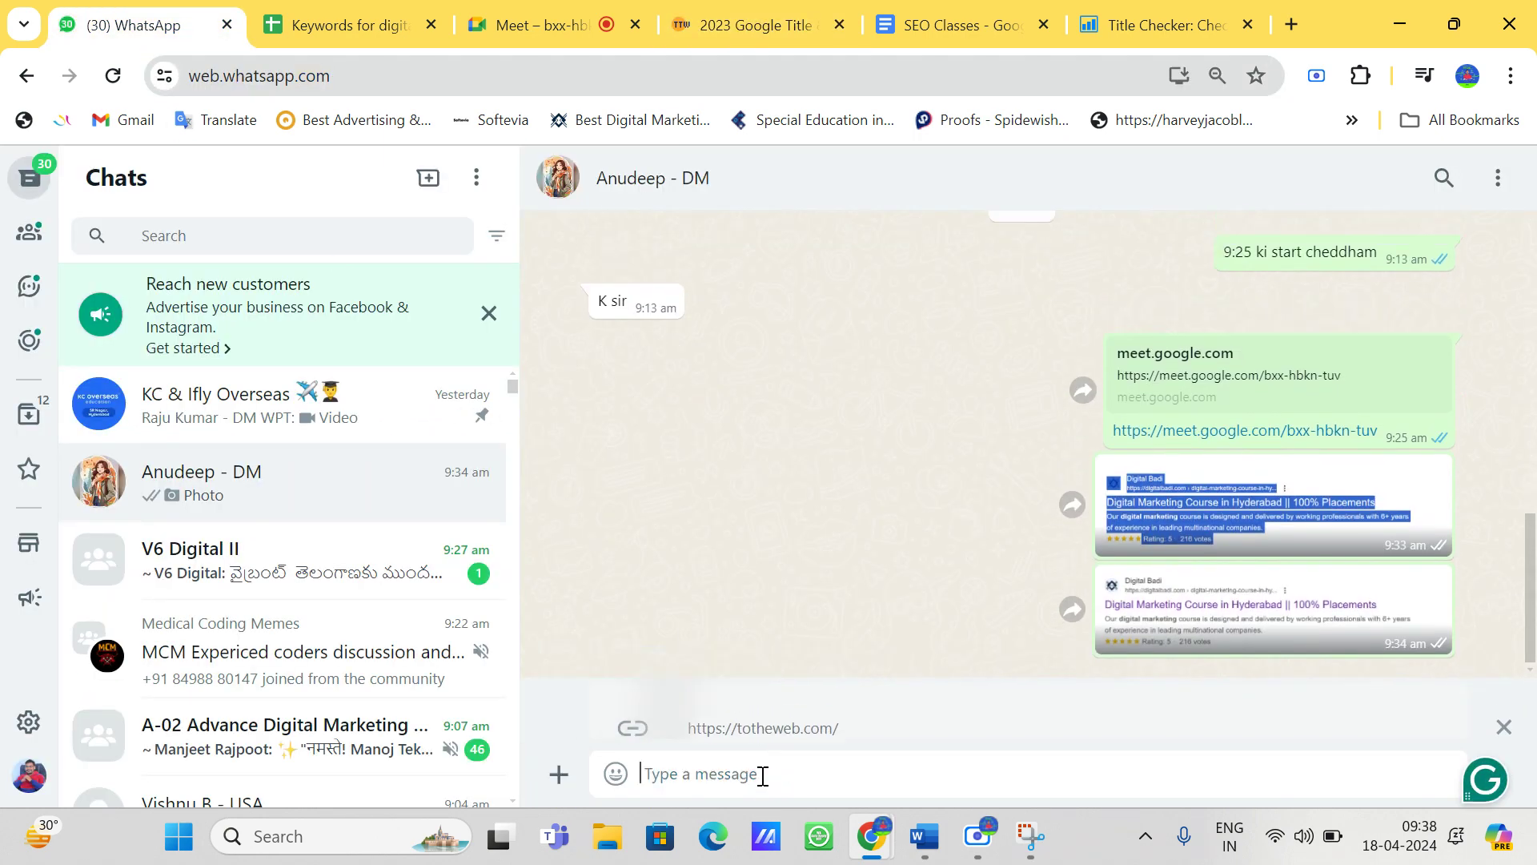
key(Return)
click(952, 25)
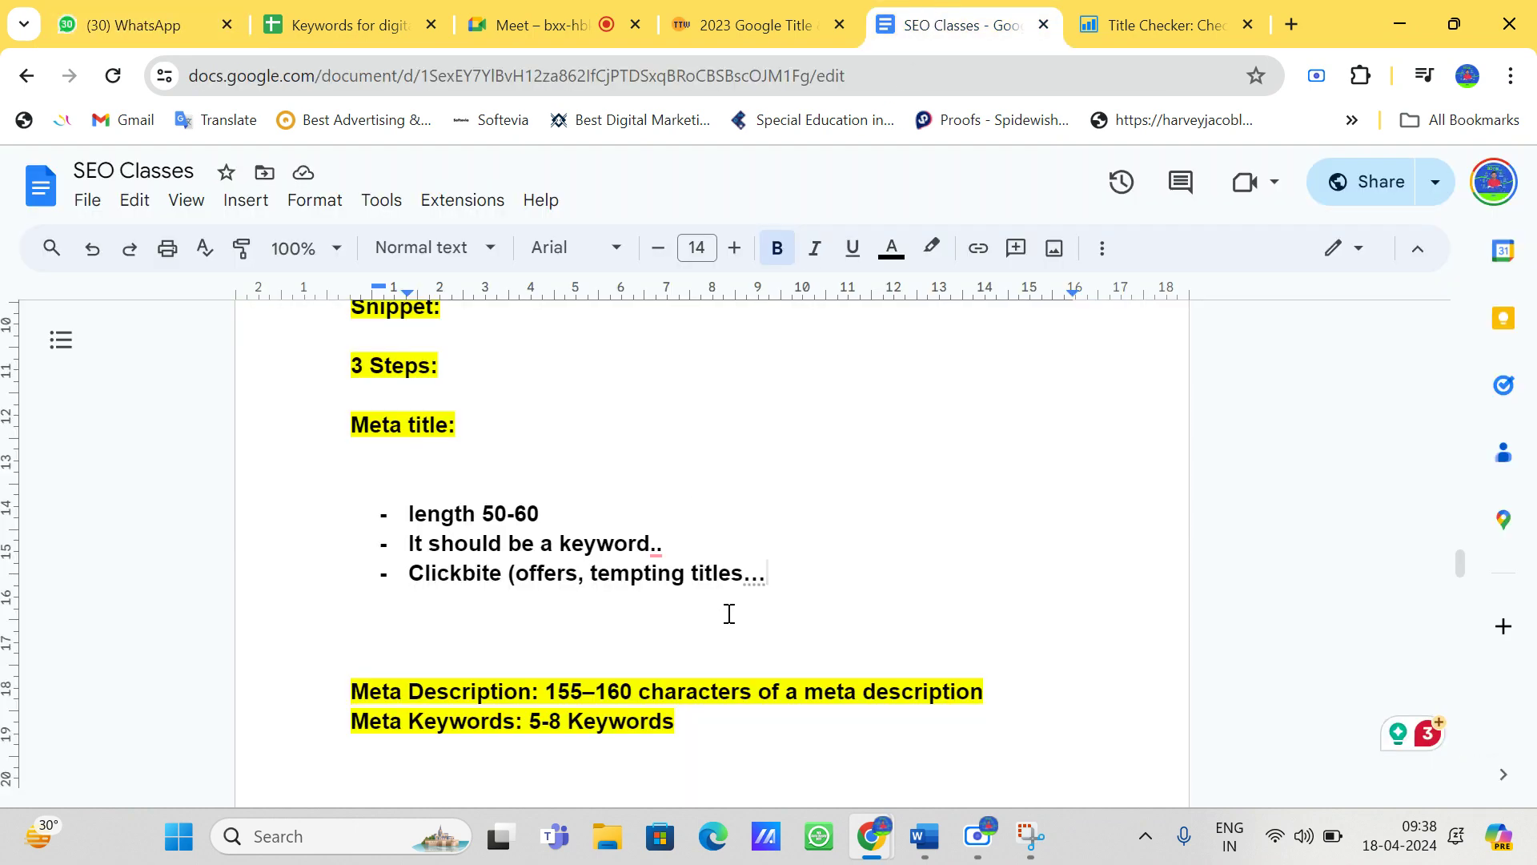
text())
key(Return)
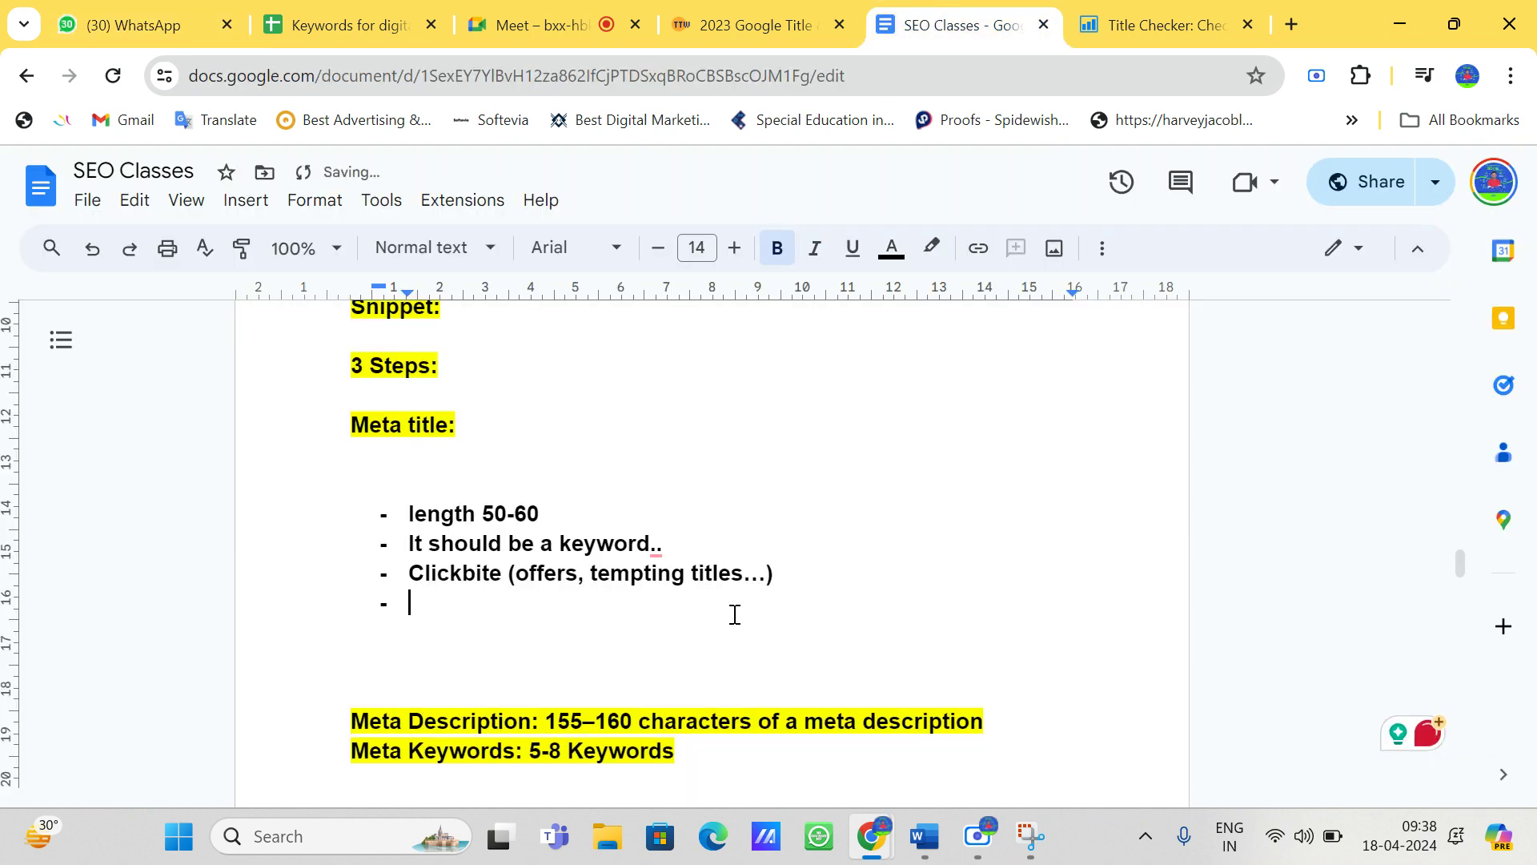
key(BackSpace)
text(()
key(ctrl+v)
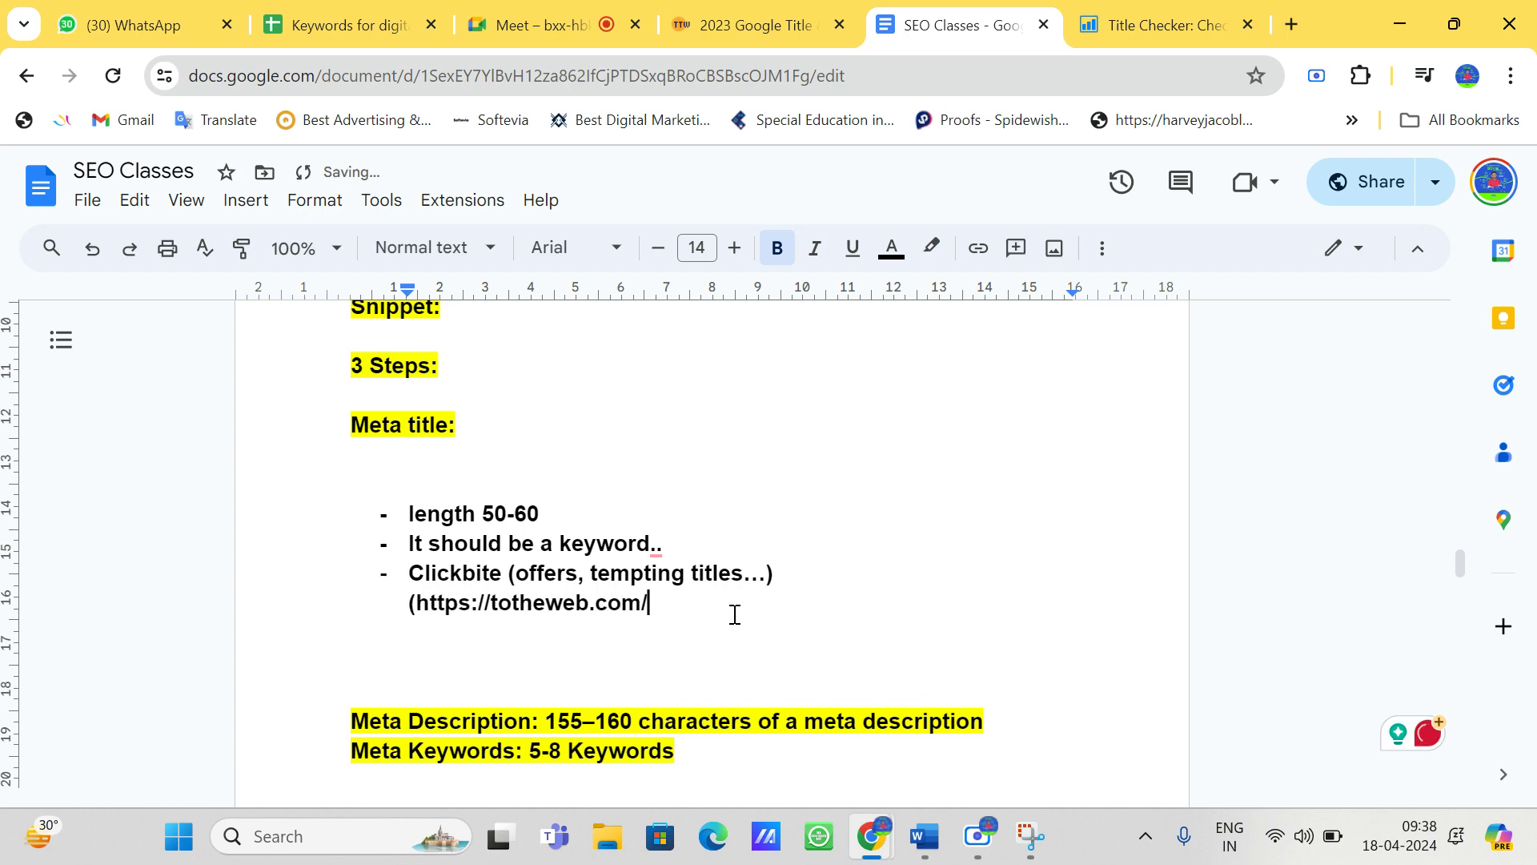
text())
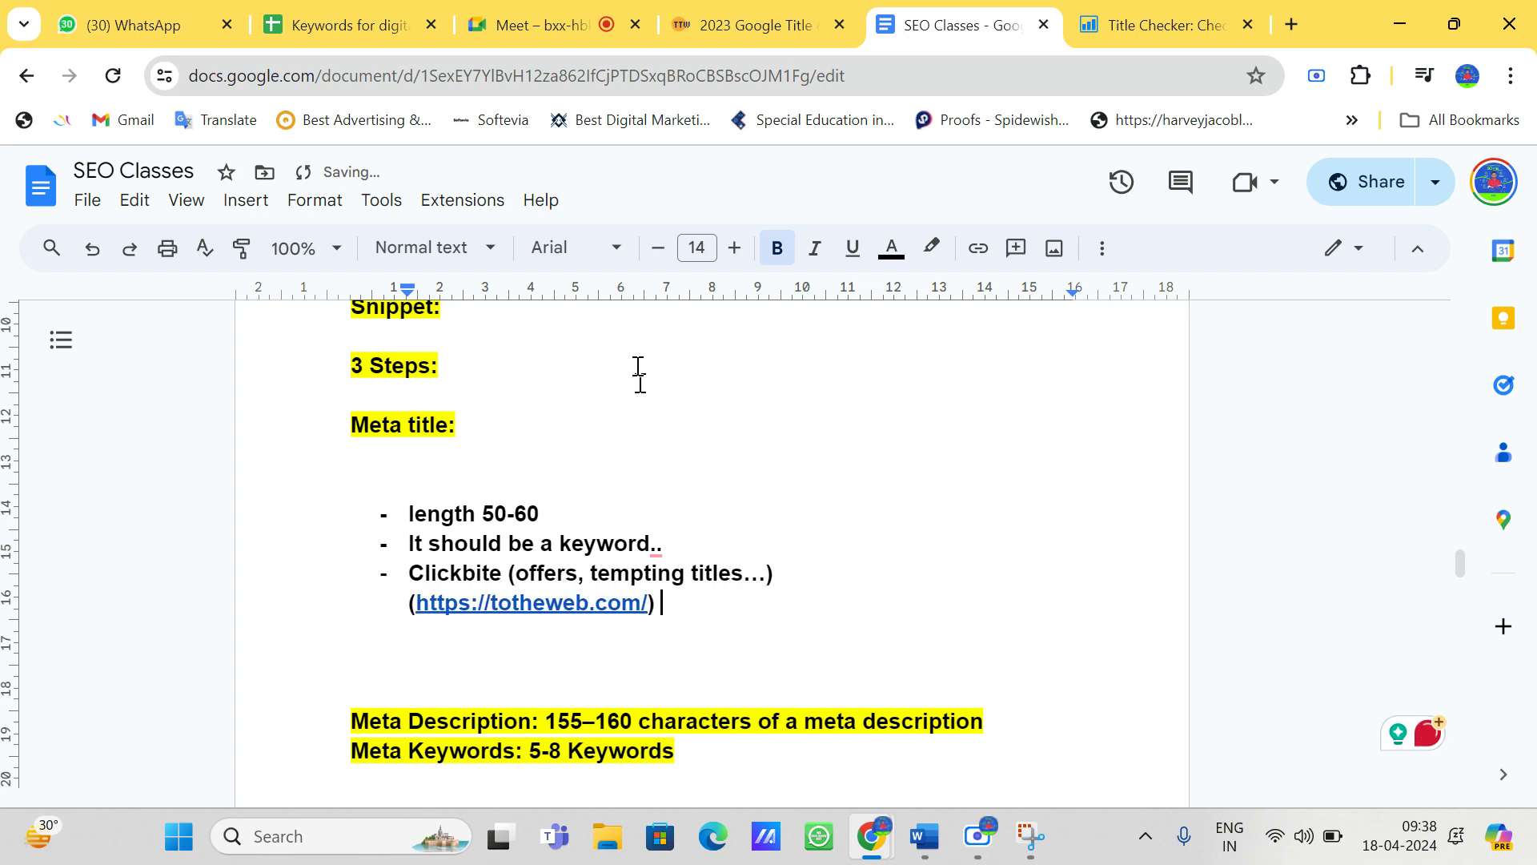
Step: Switch to the Keywords for digital marketing spreadsheet and examine the Meta Title label and its value in row 10 of the SEO sheet
click(320, 35)
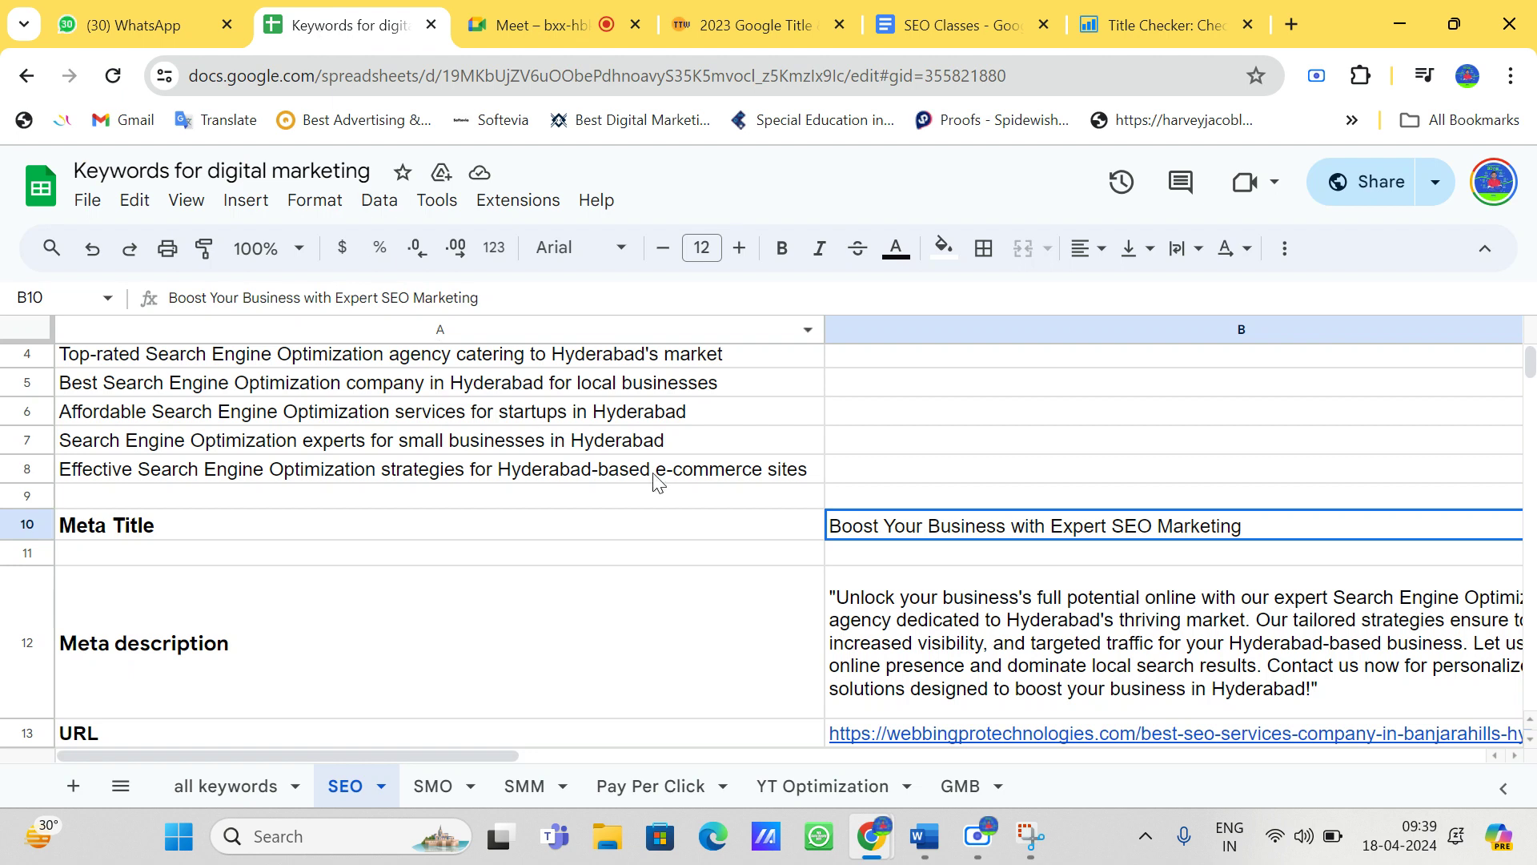
click(667, 500)
click(670, 532)
click(893, 551)
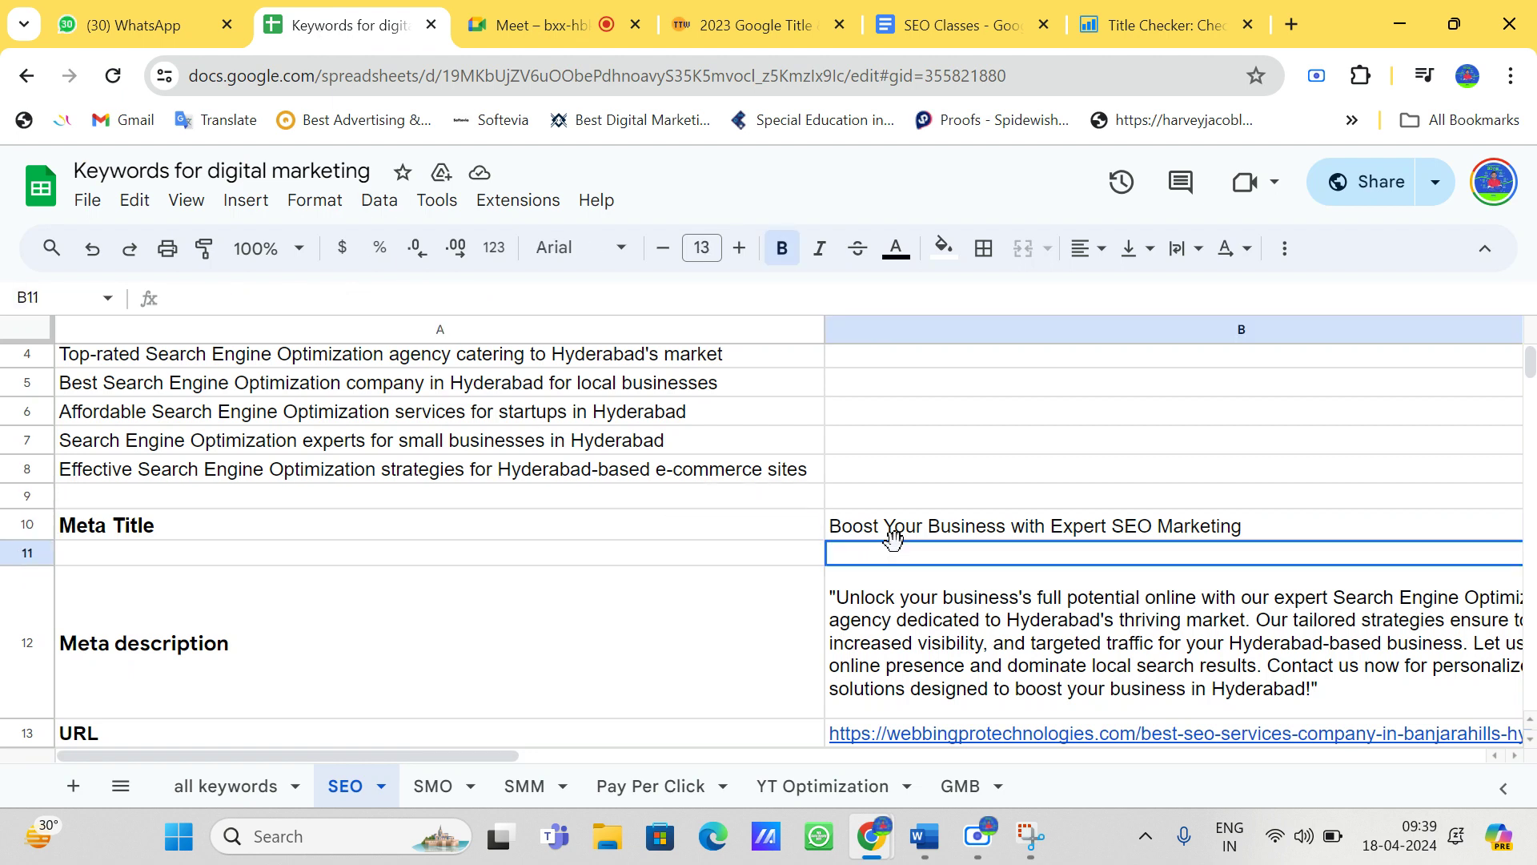
click(913, 532)
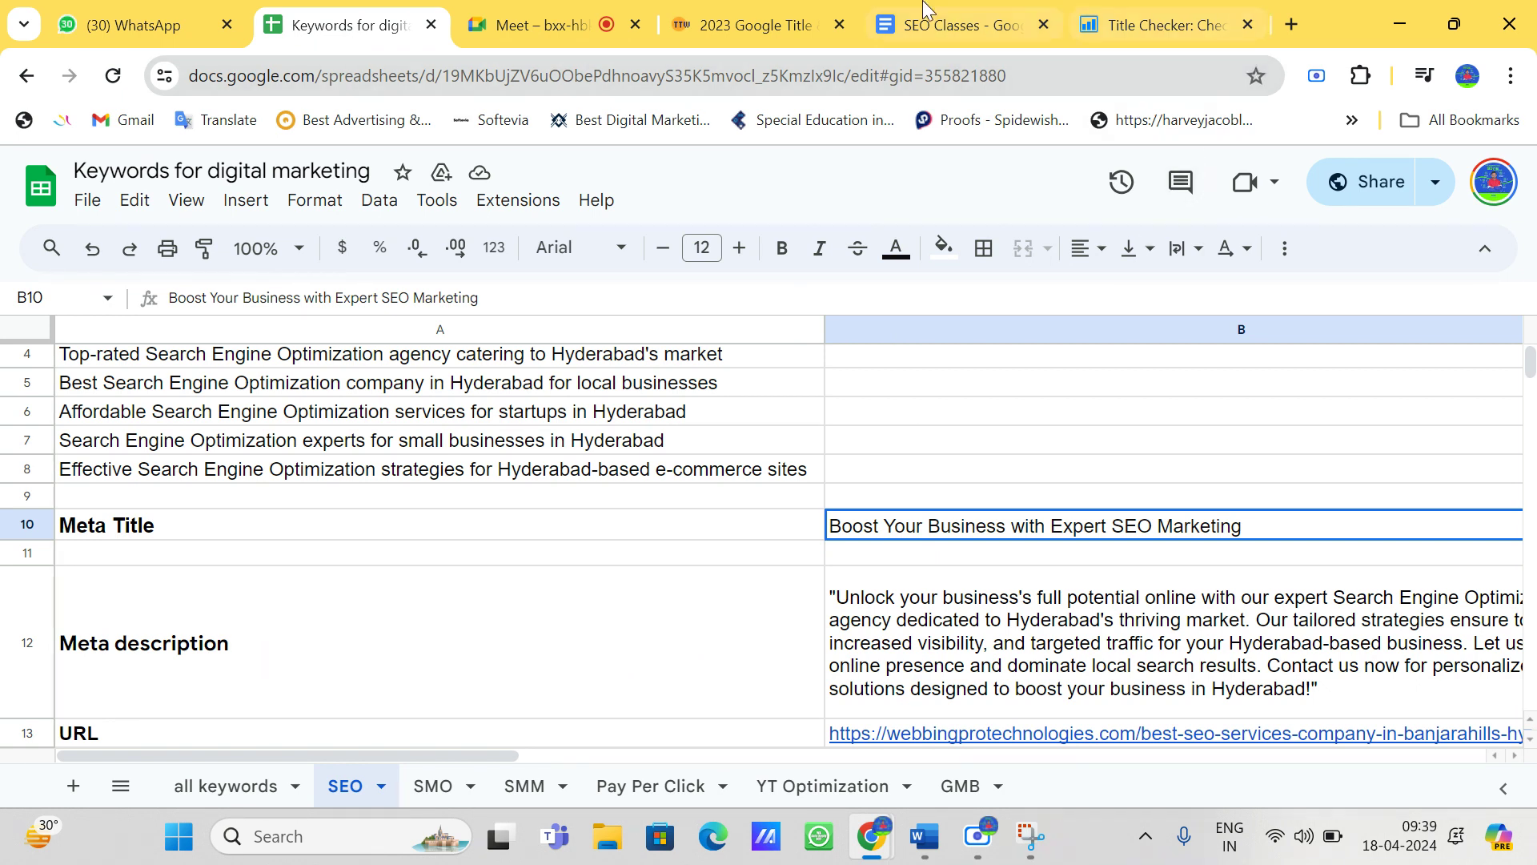
click(703, 554)
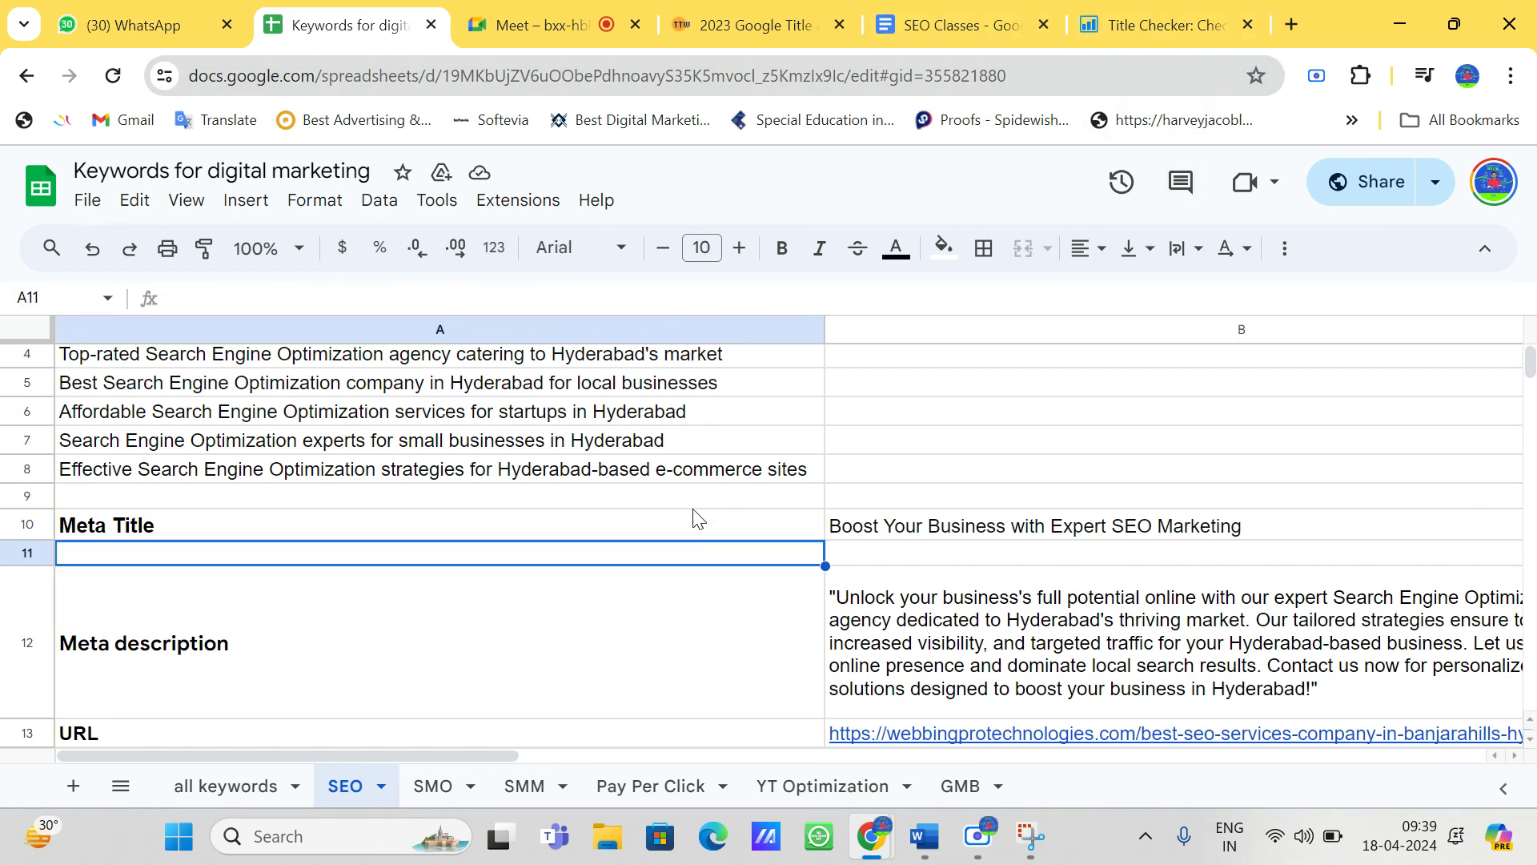
click(693, 505)
click(694, 528)
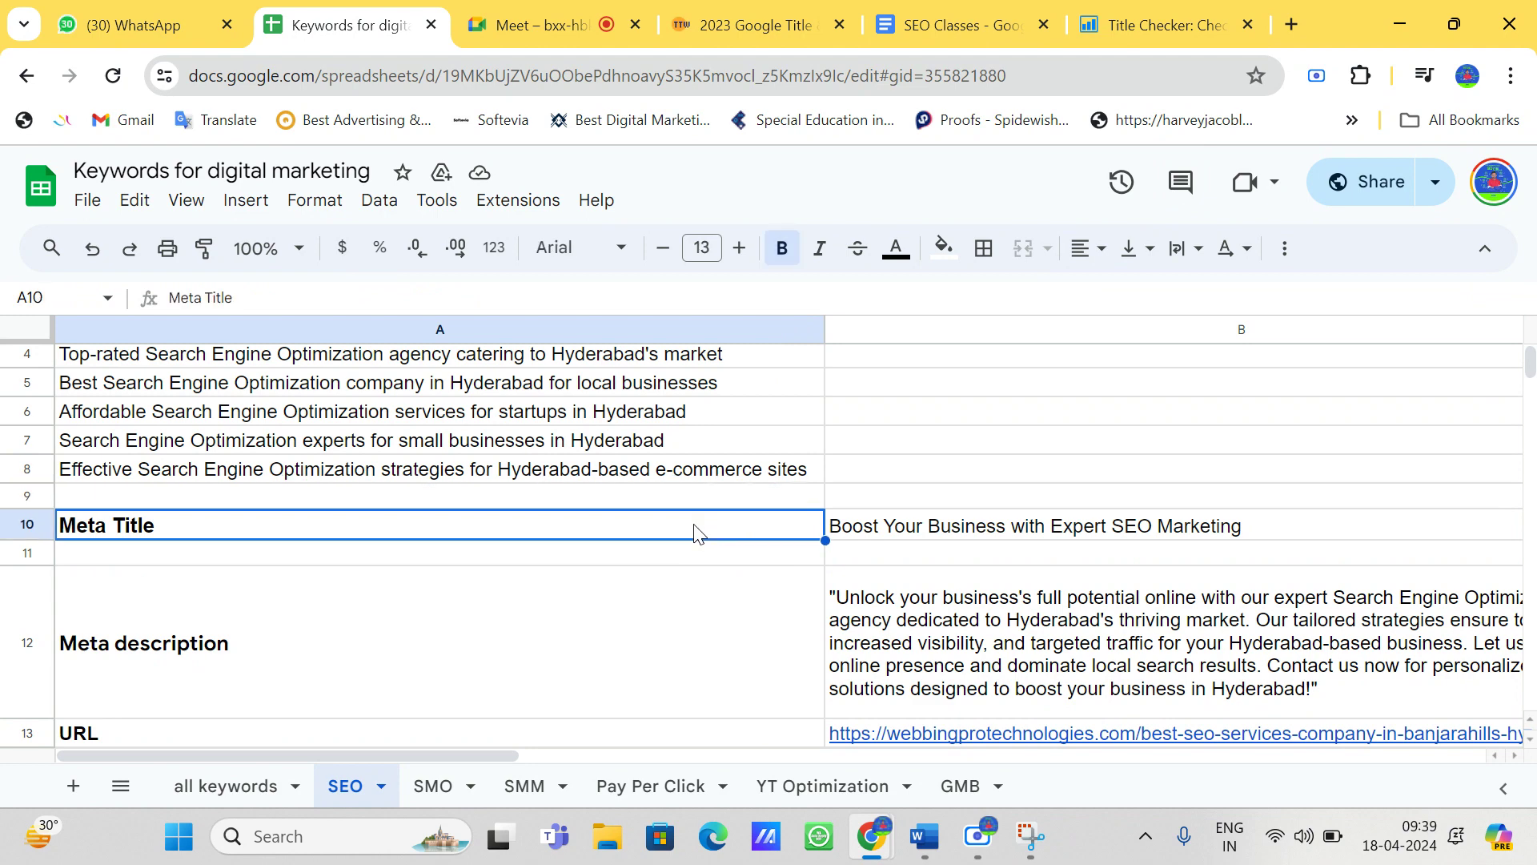
Step: Open Facebook in a new tab and switch to the guru's Psychic Reader Page from the list of all profiles
click(1289, 24)
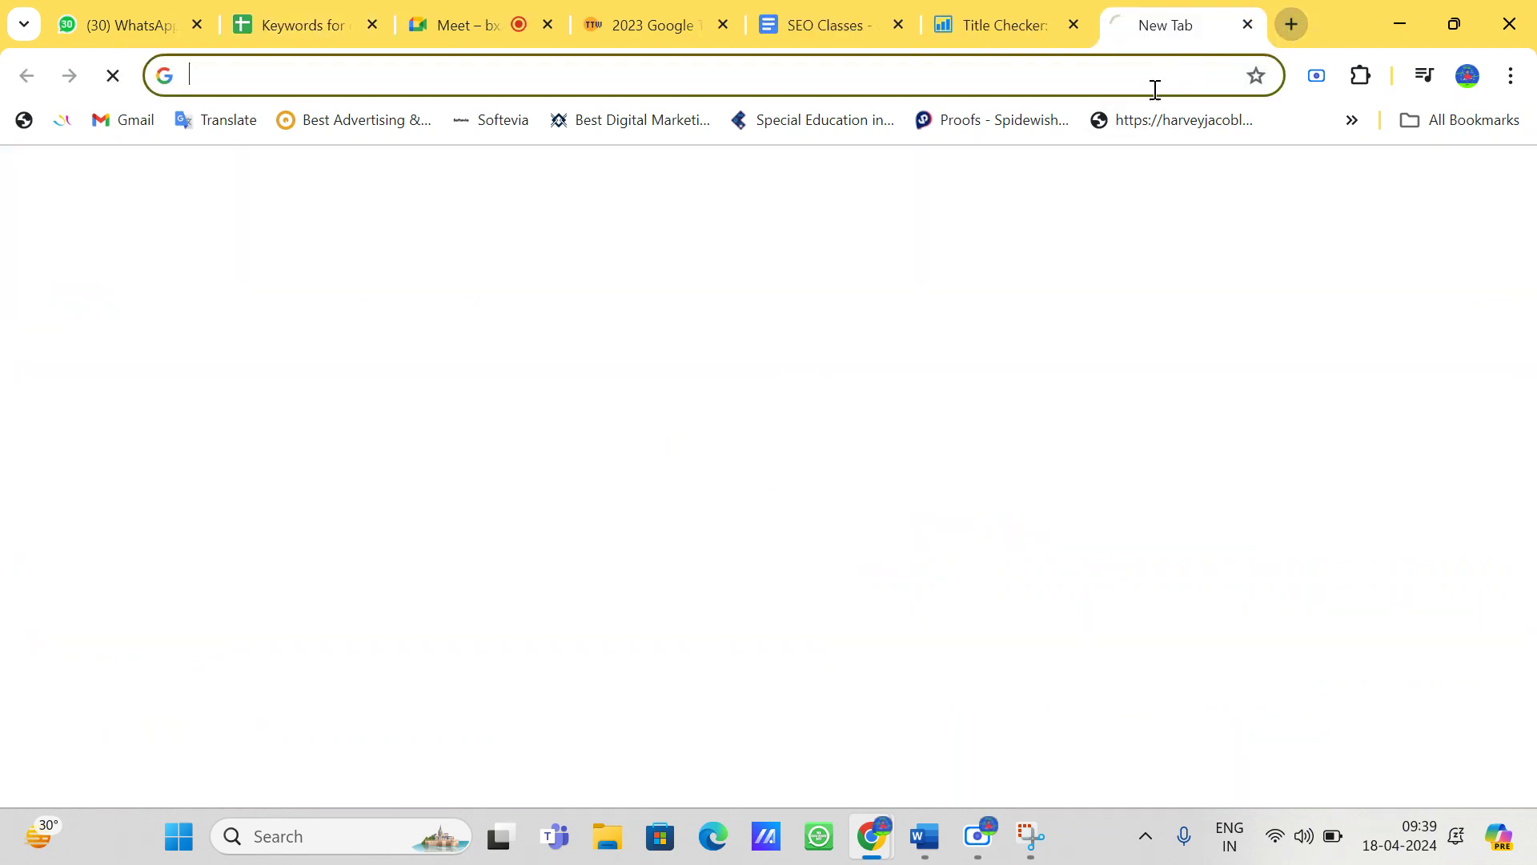
click(1130, 71)
text(face)
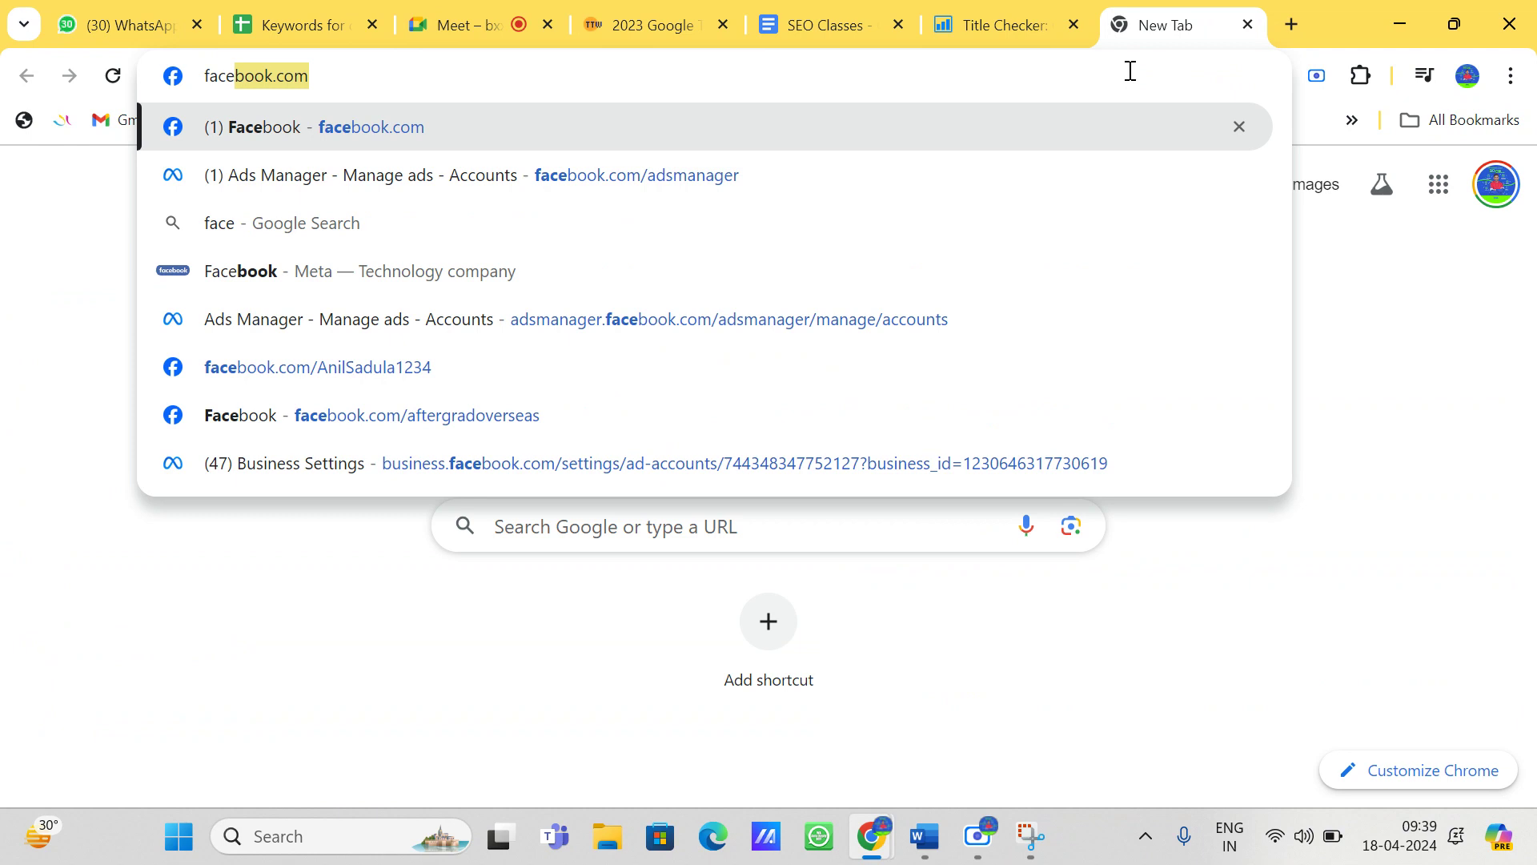
key(Return)
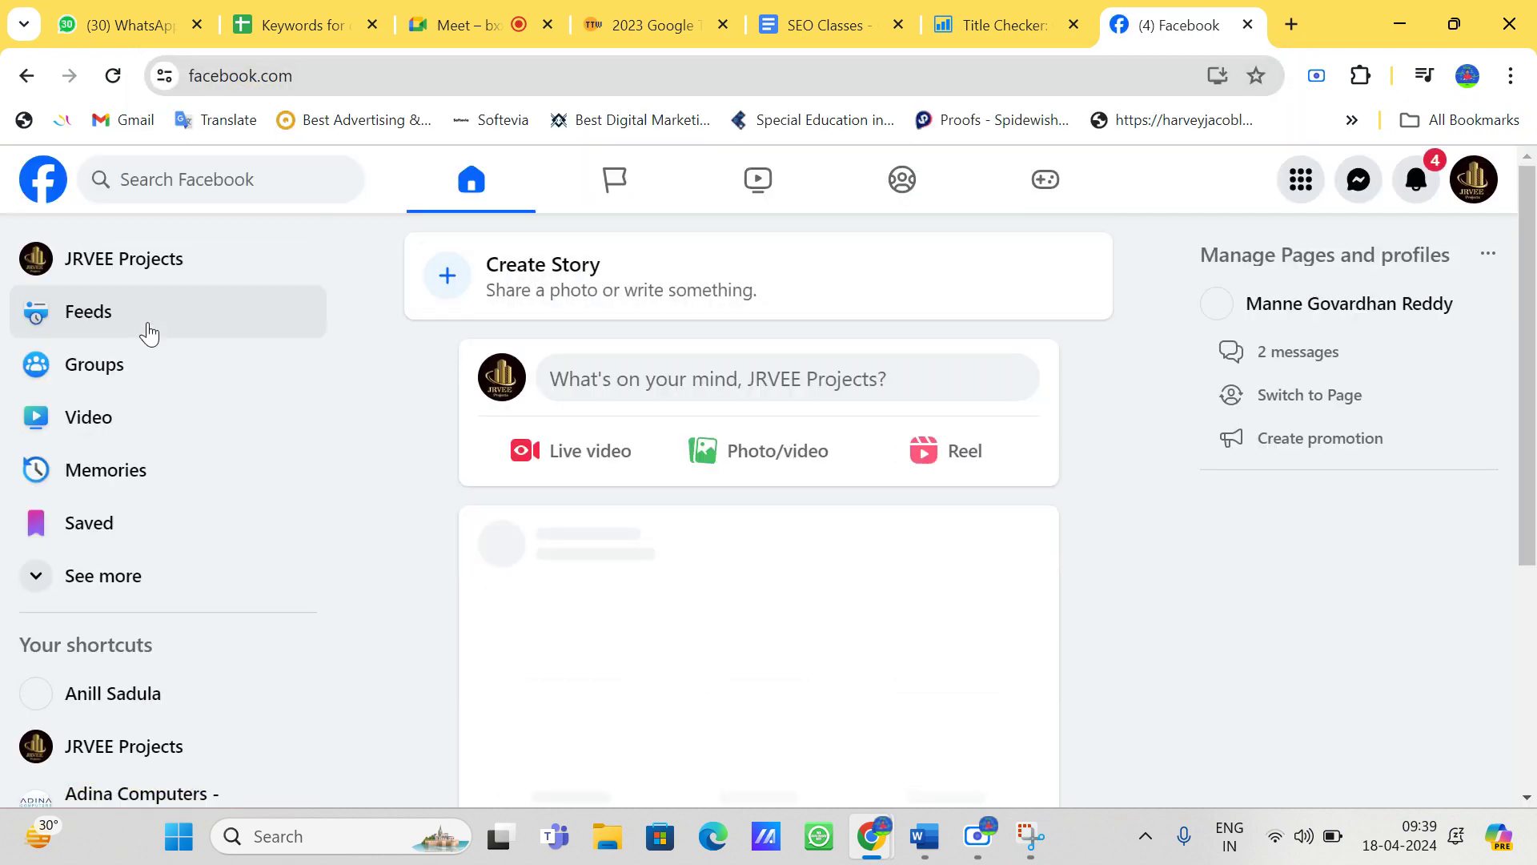
click(1473, 198)
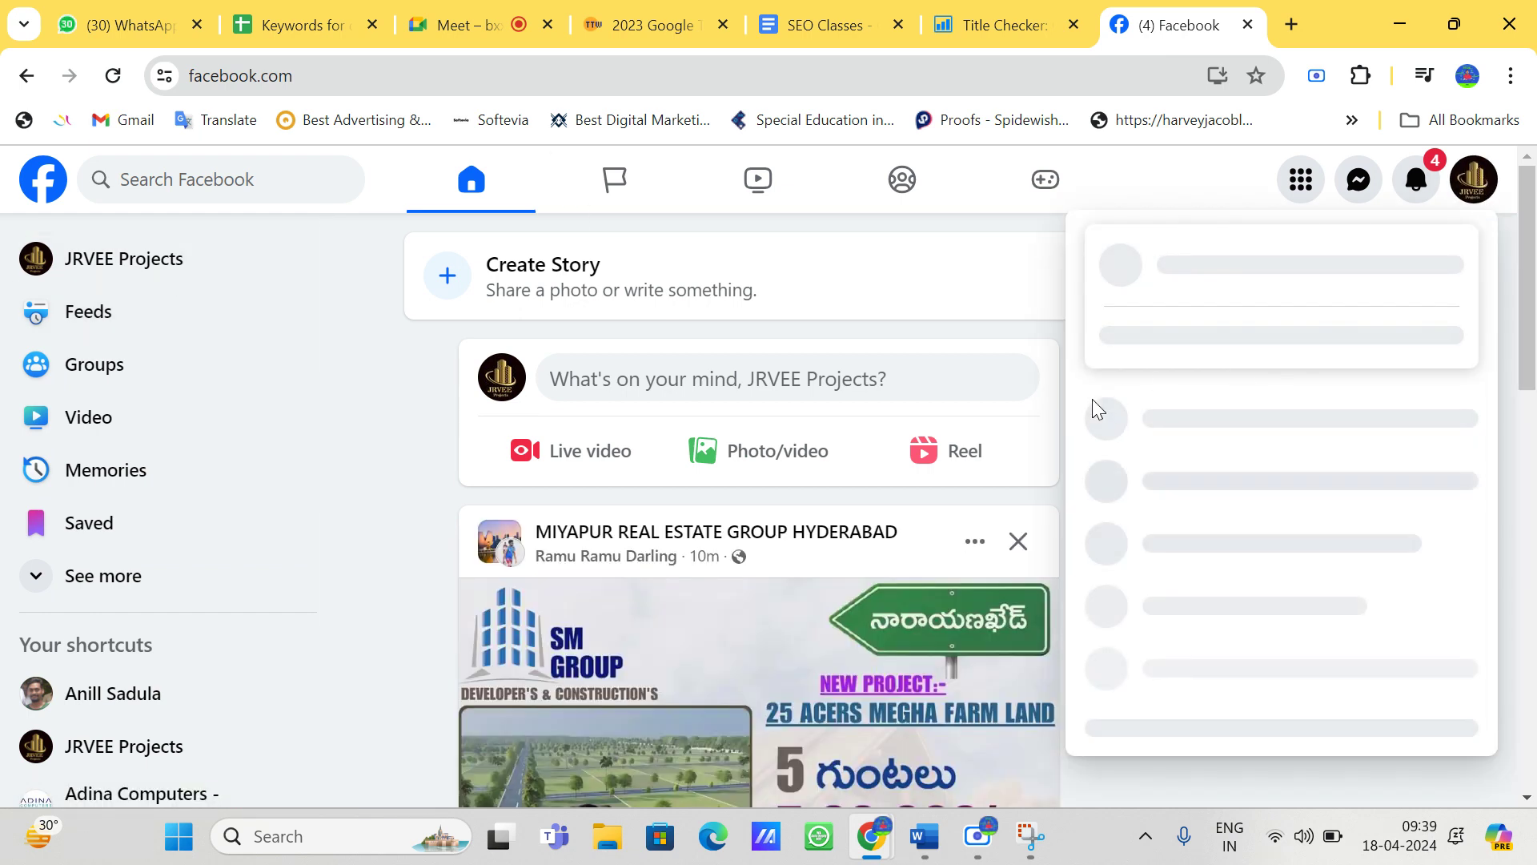
click(1196, 344)
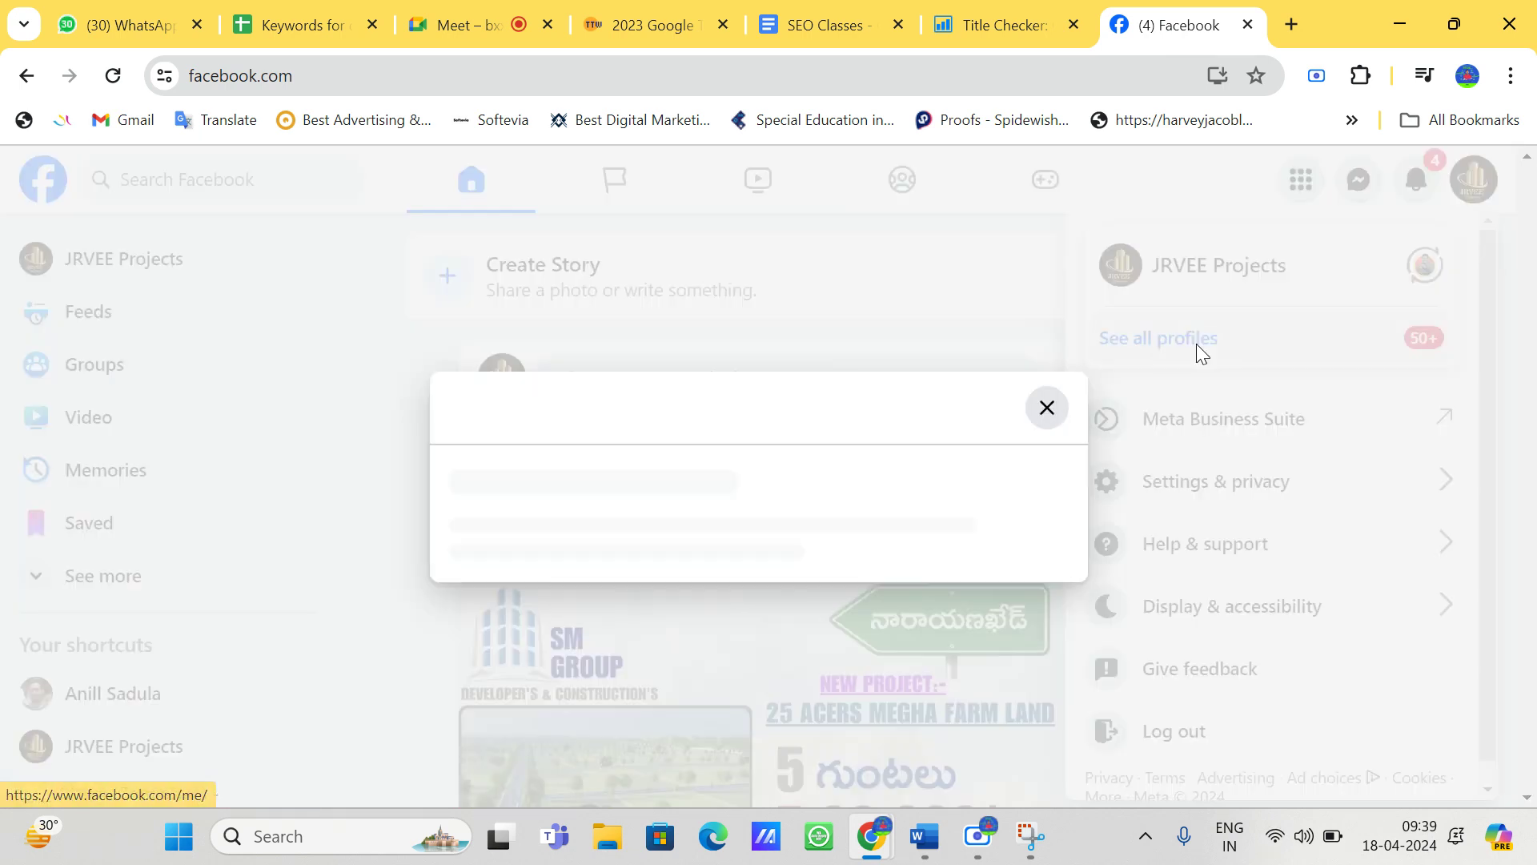
scroll(508, 535, down, 2)
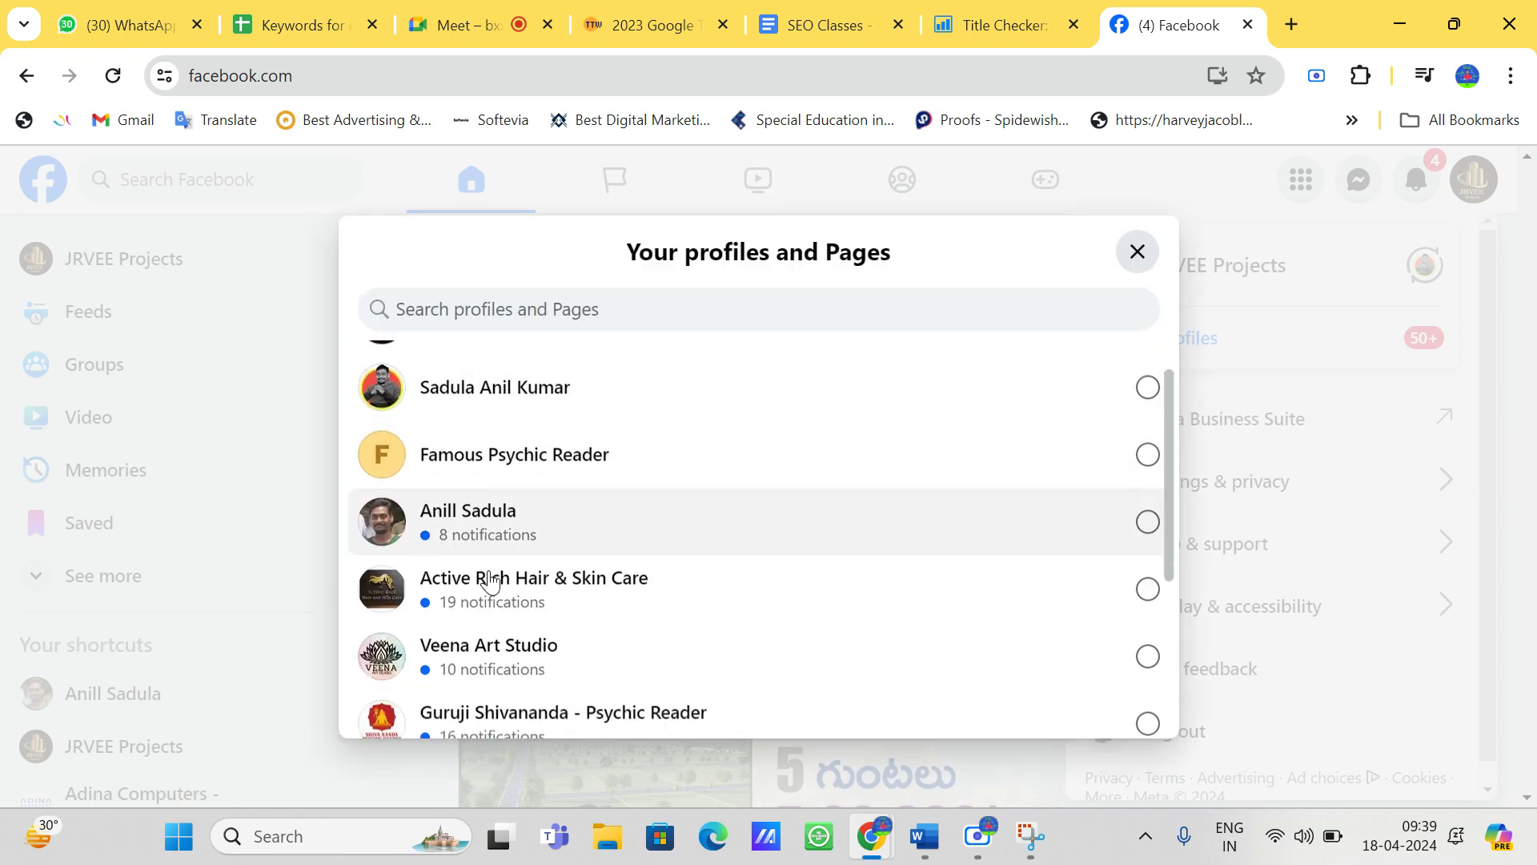
scroll(491, 583, down, 1)
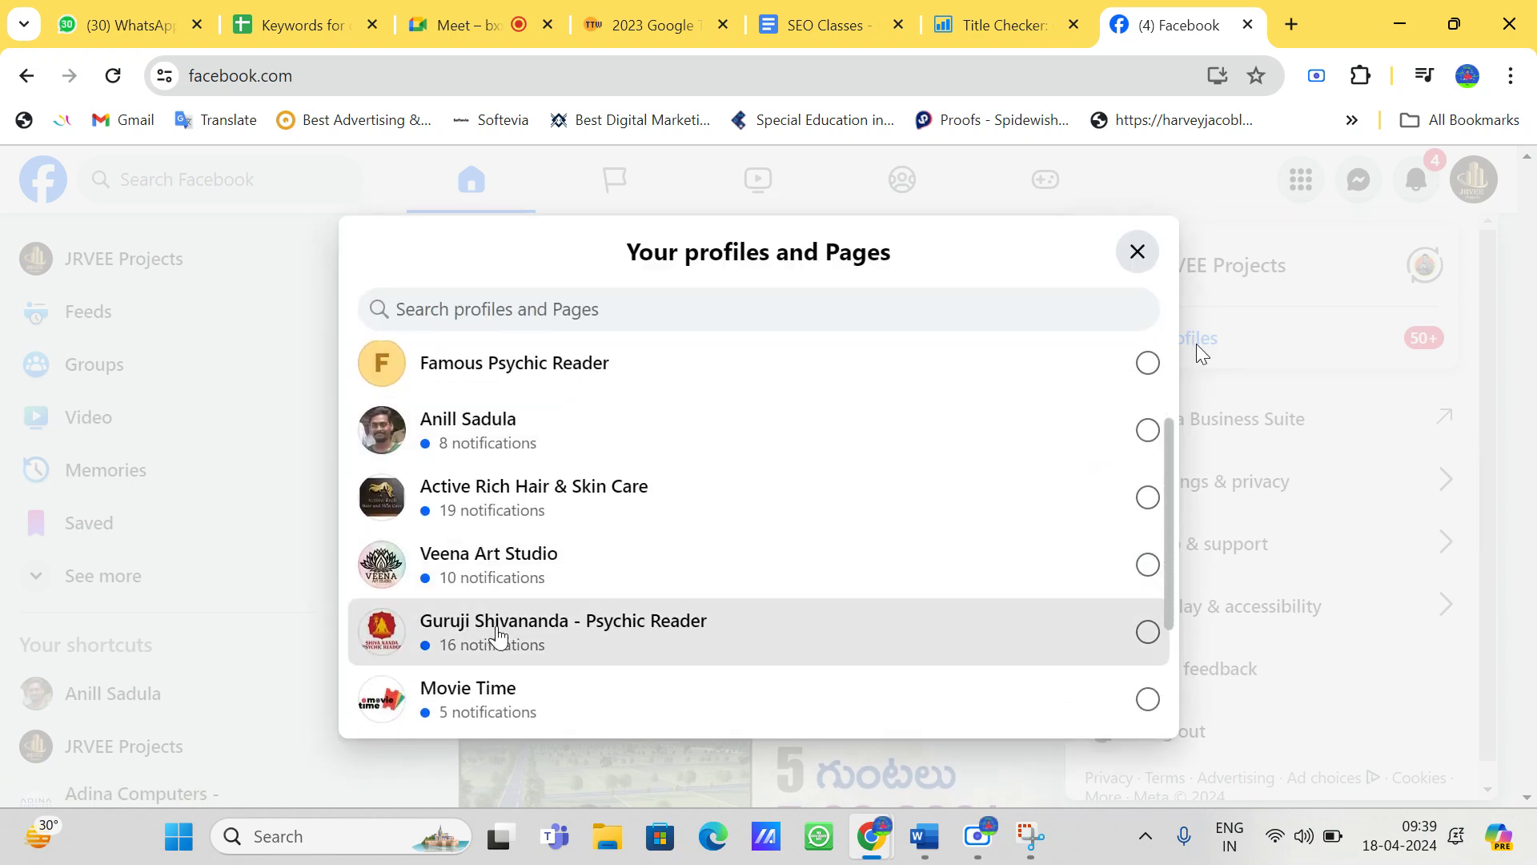
click(498, 636)
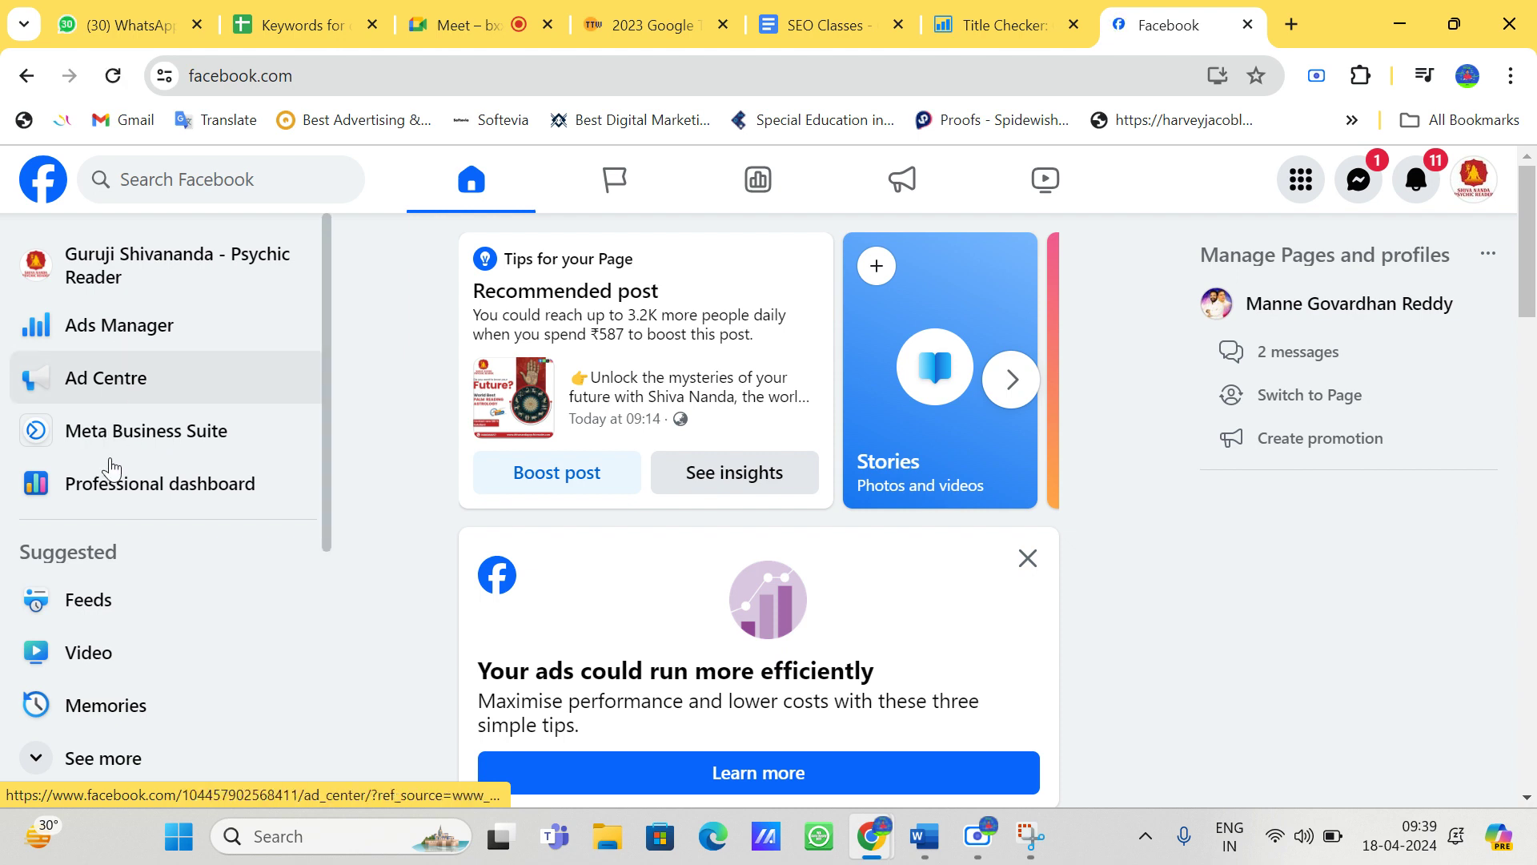
Step: Look through the Page's Facebook shortcuts and open its Professional dashboard
scroll(108, 497, down, 4)
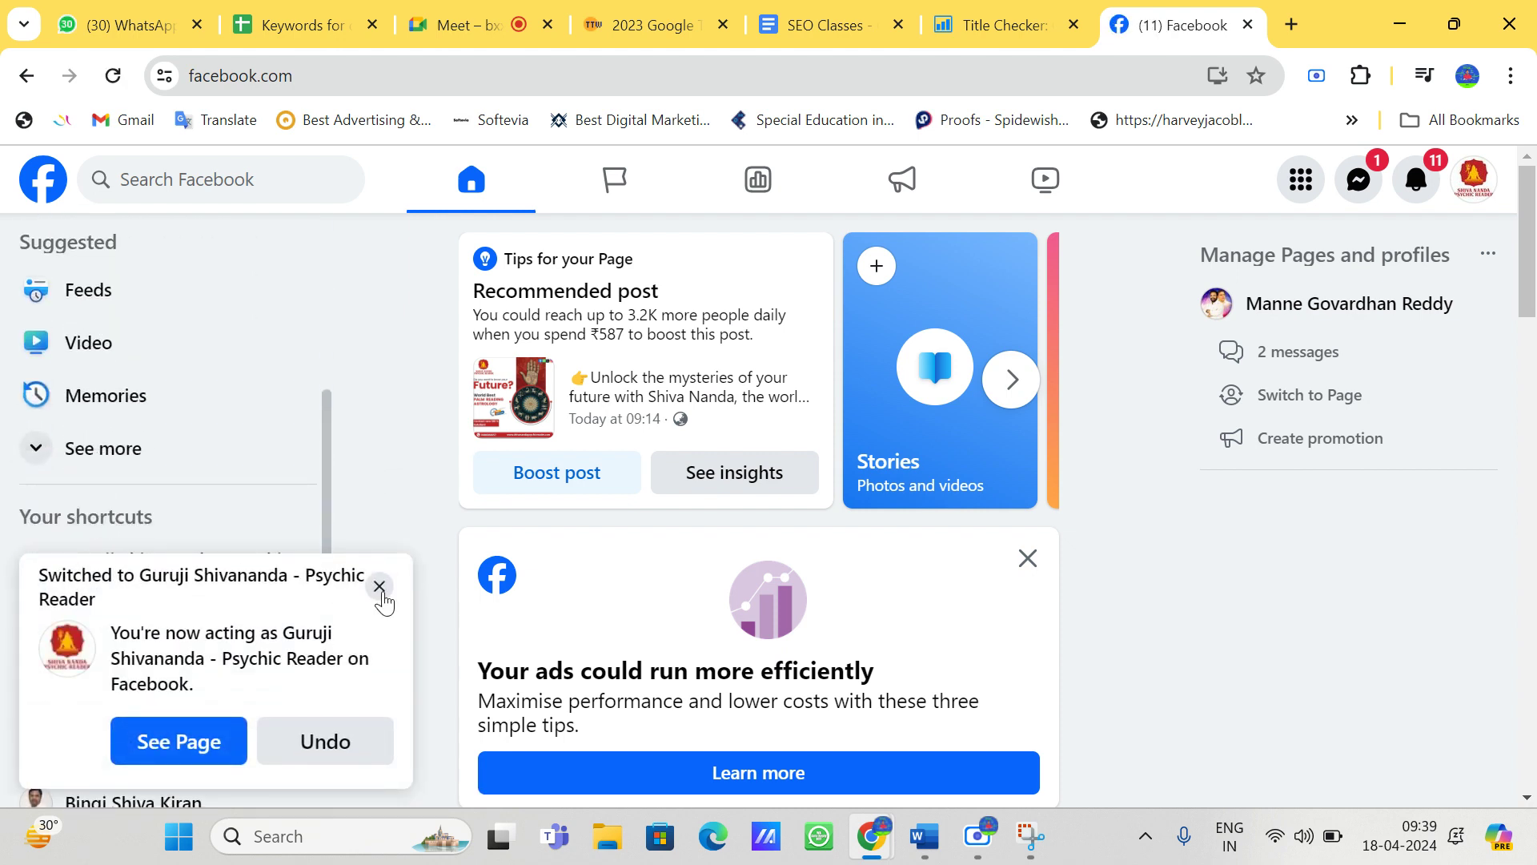
click(380, 587)
click(122, 454)
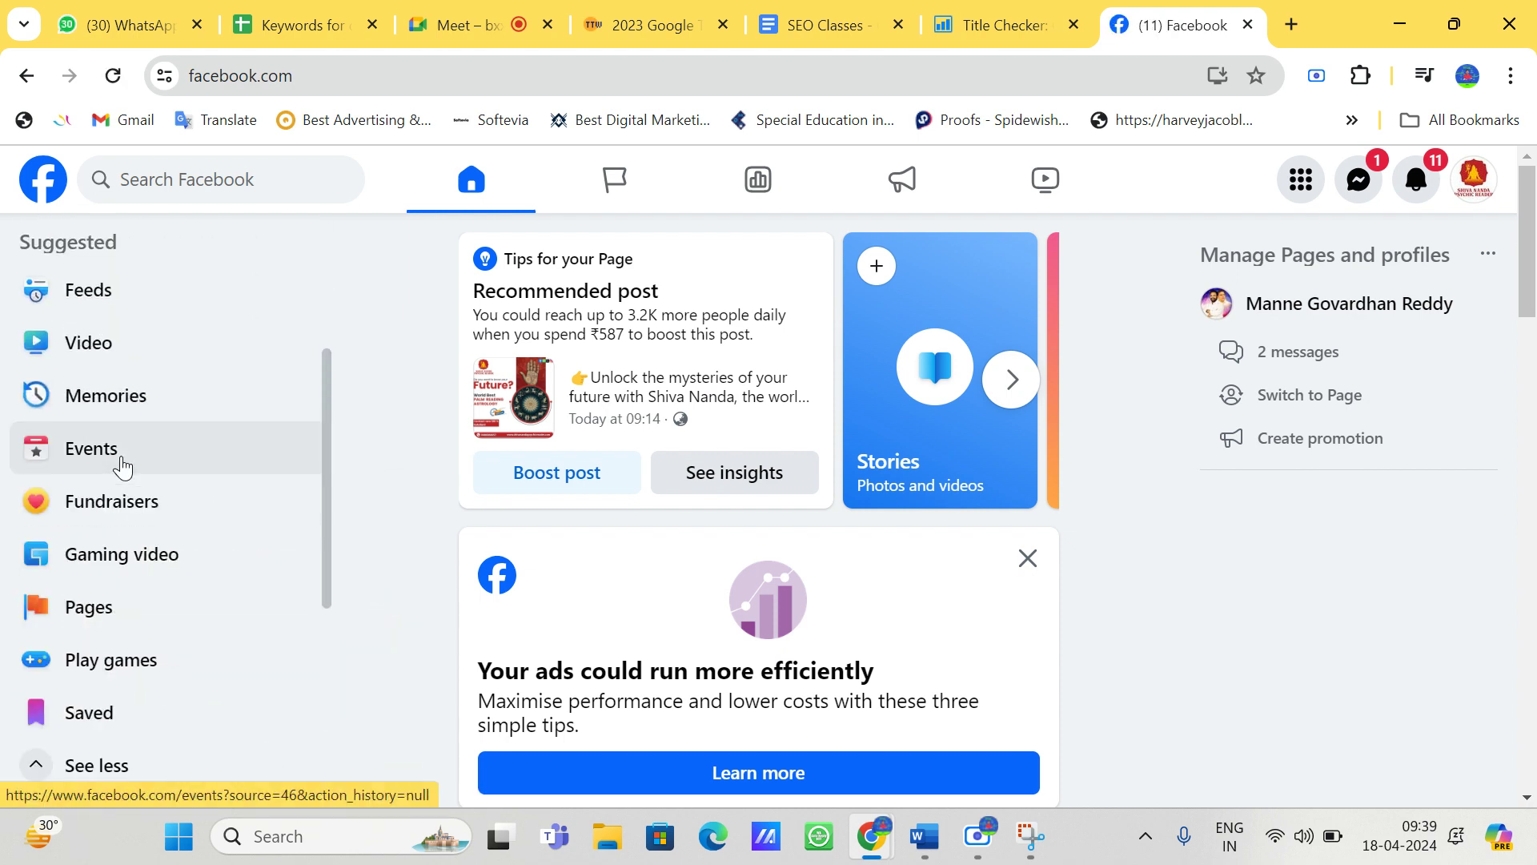
scroll(122, 467, down, 4)
scroll(122, 467, up, 8)
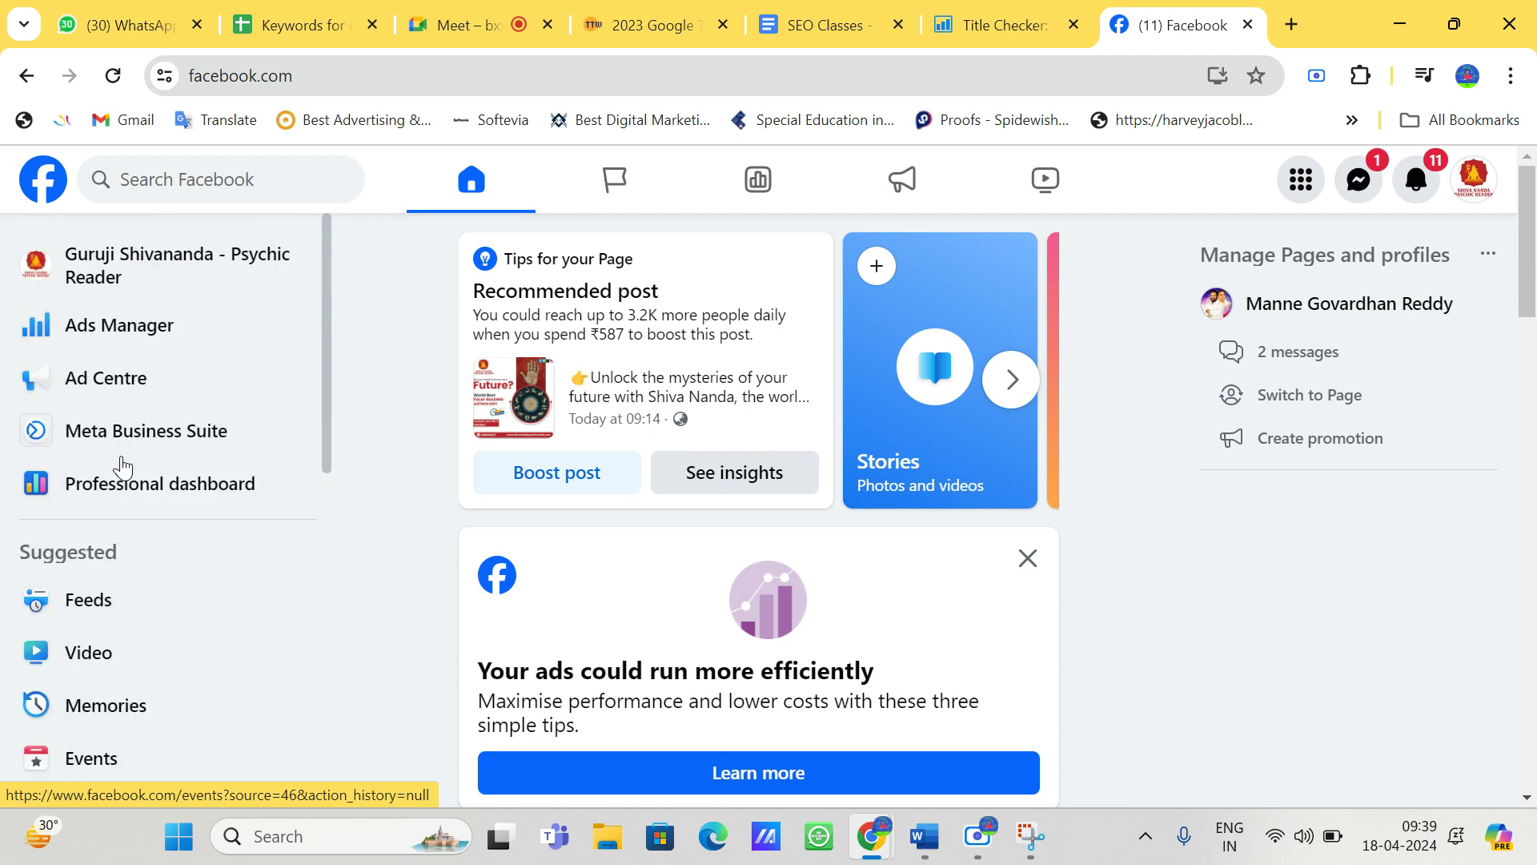
click(102, 497)
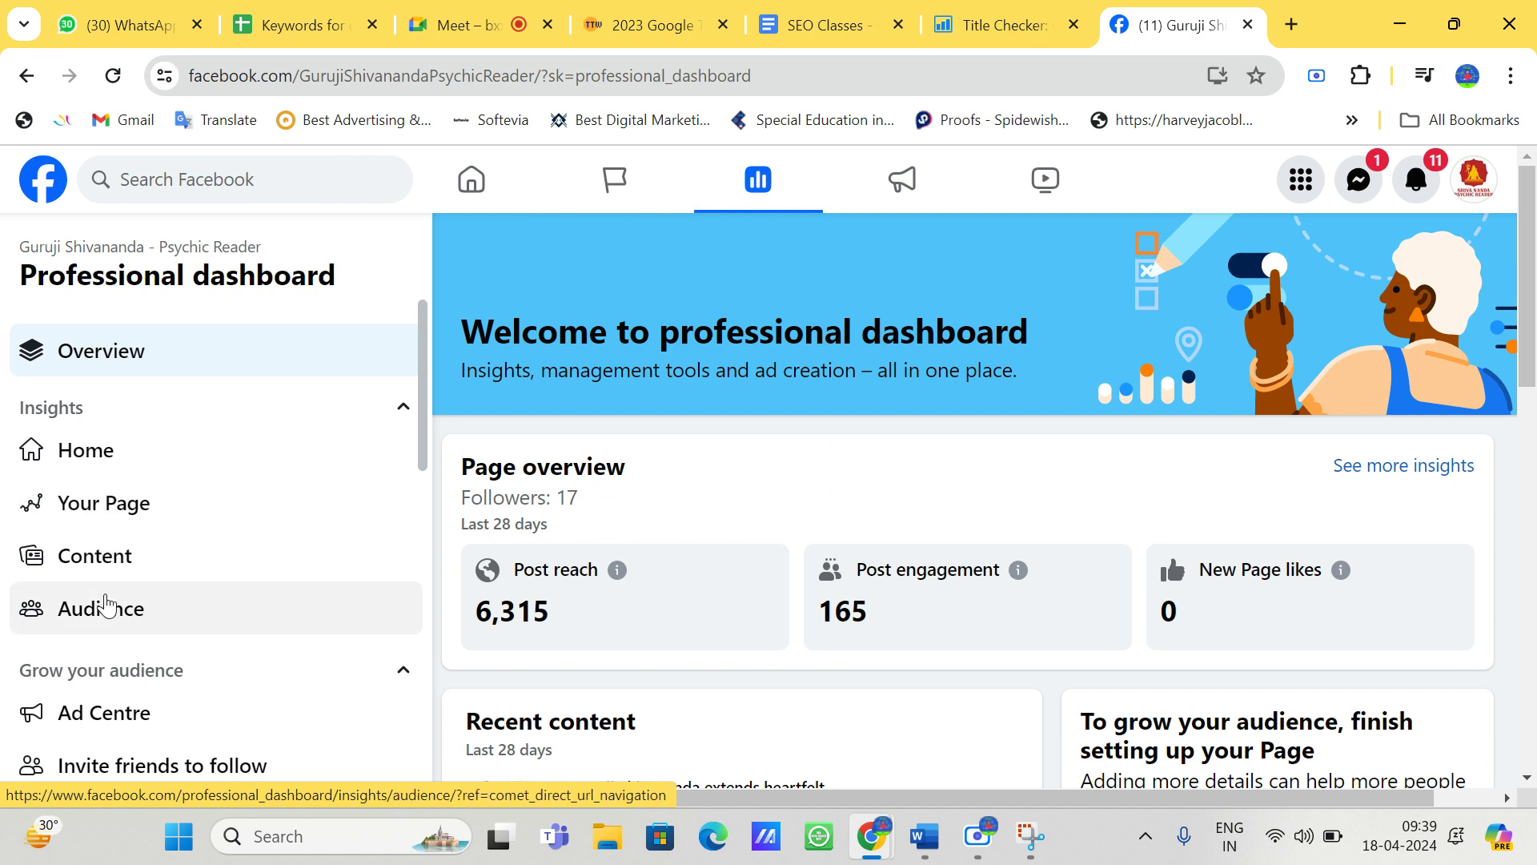
Step: Look through the dashboard's tools, open the Your Page insights and review the Discovery, Interactions and Other metrics
scroll(104, 604, down, 9)
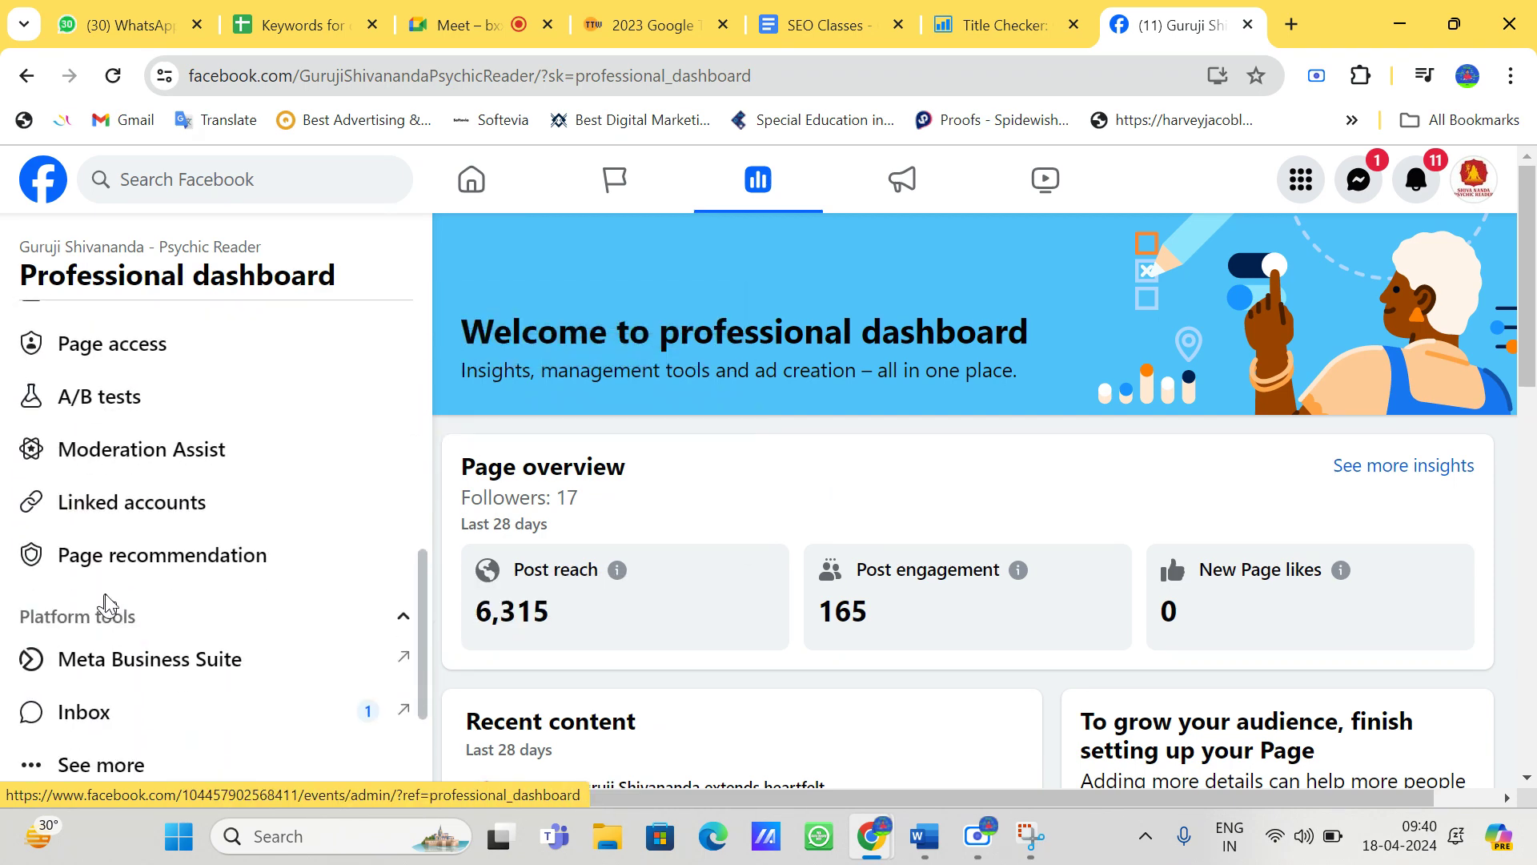
scroll(107, 606, down, 2)
click(108, 605)
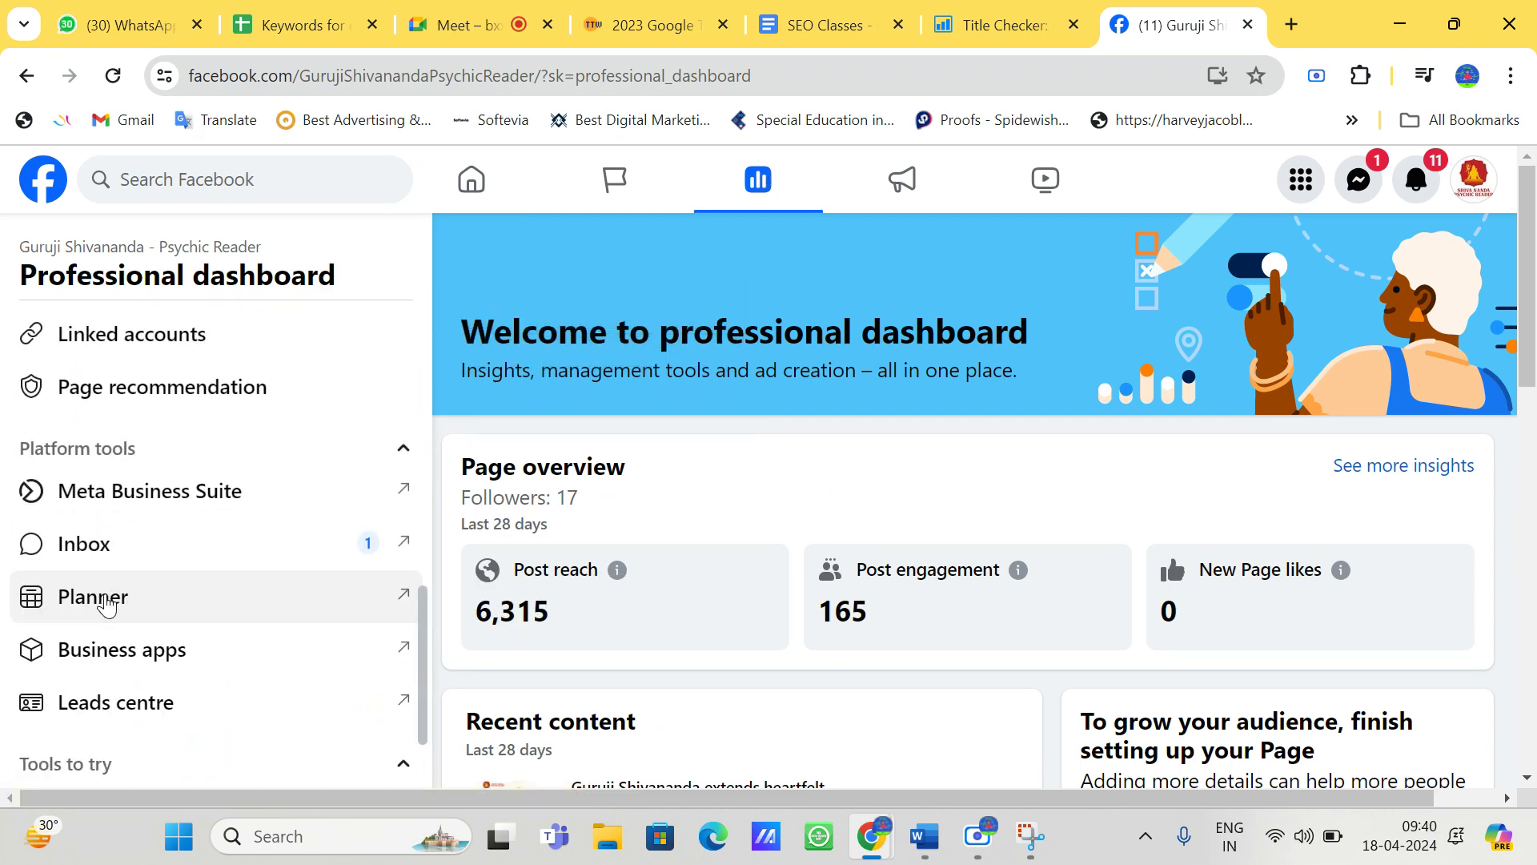
scroll(110, 606, down, 2)
scroll(110, 526, up, 10)
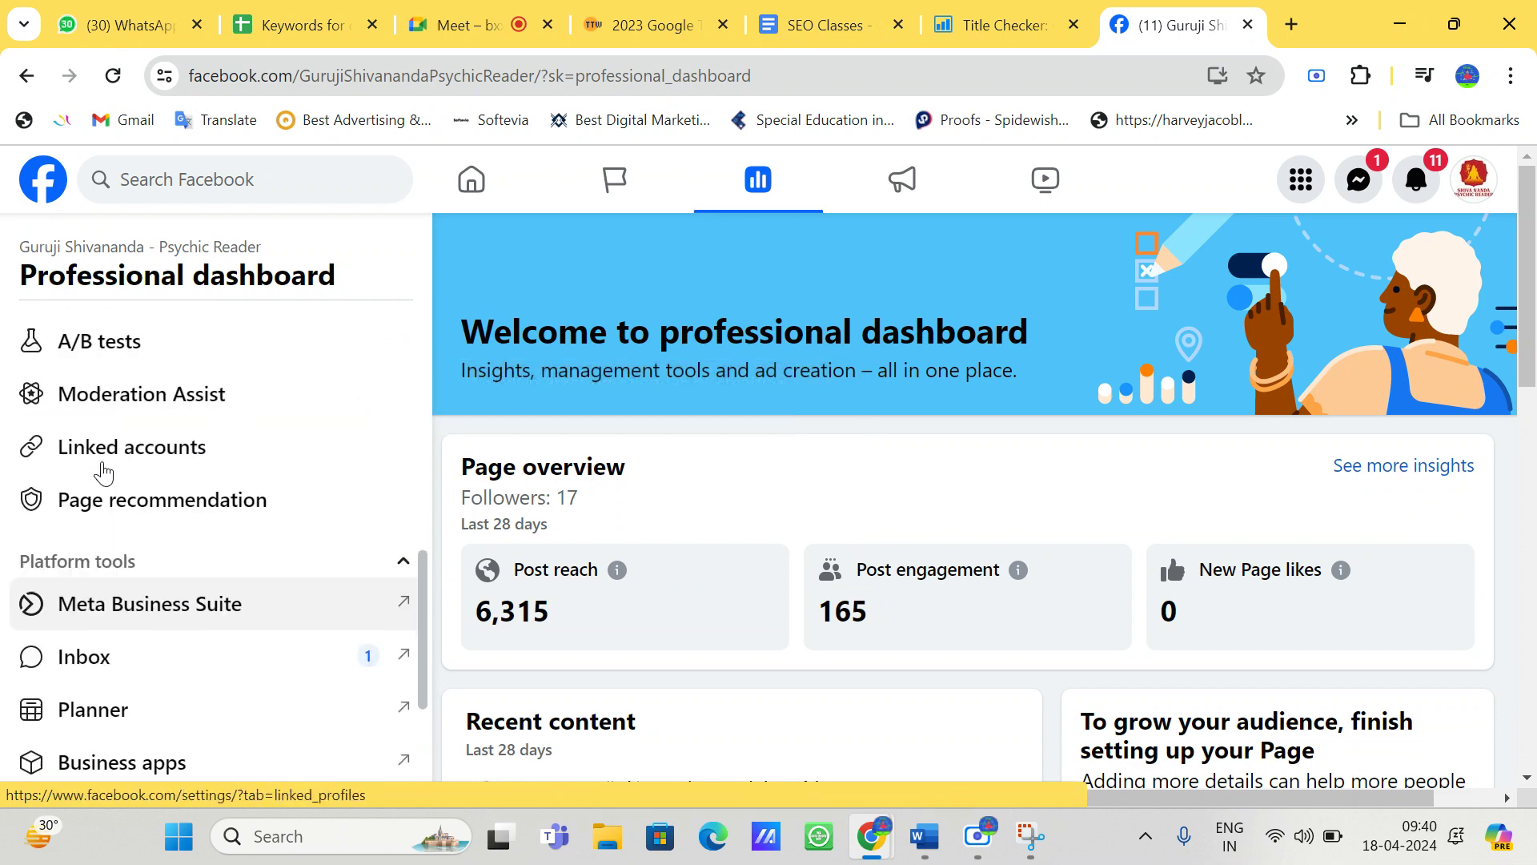
click(96, 504)
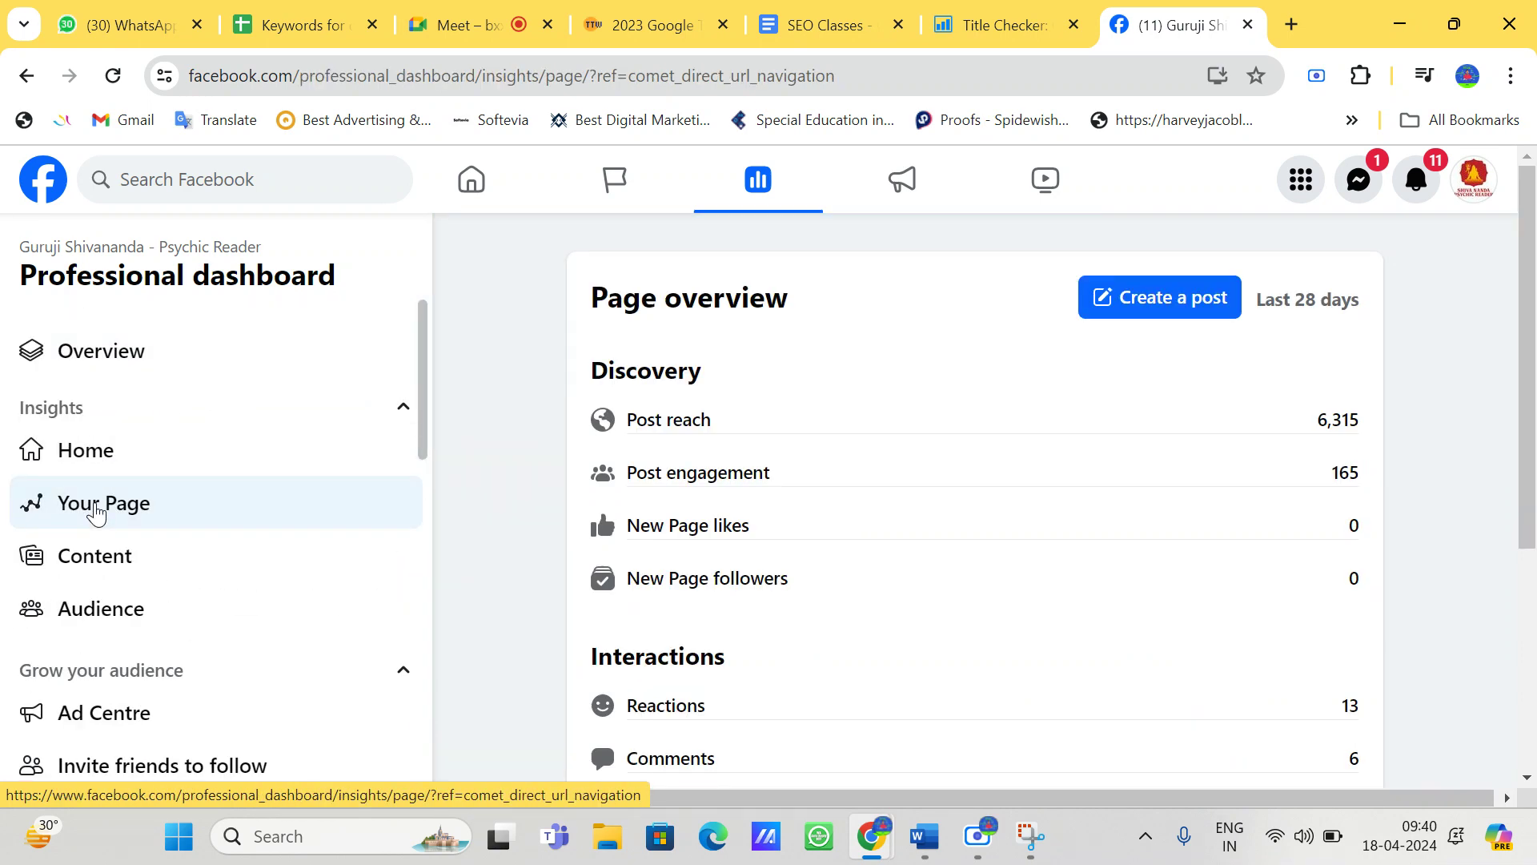
scroll(570, 559, down, 3)
scroll(569, 562, down, 2)
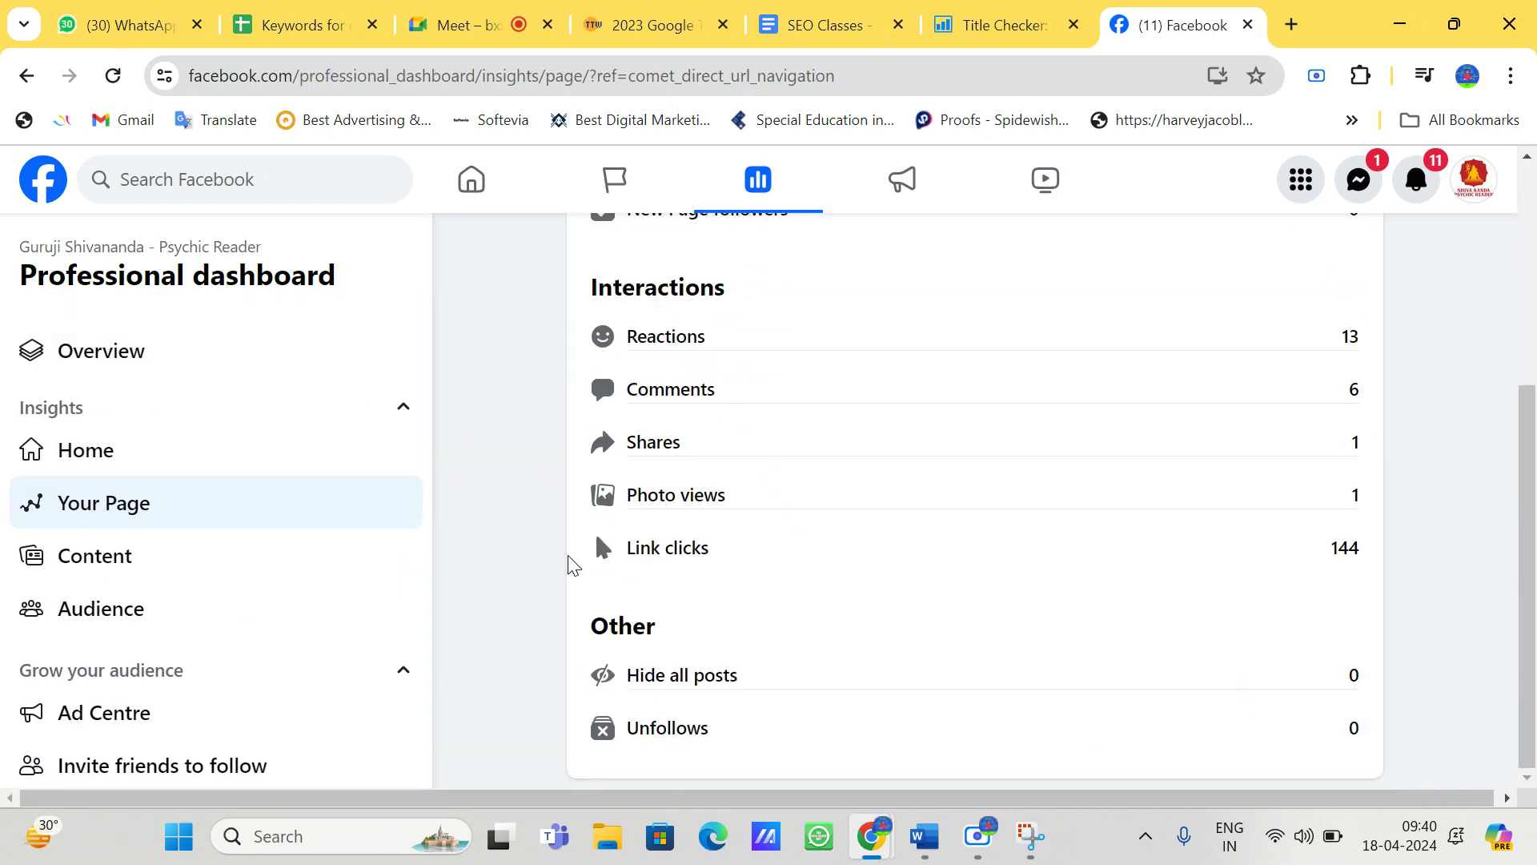
scroll(569, 562, up, 5)
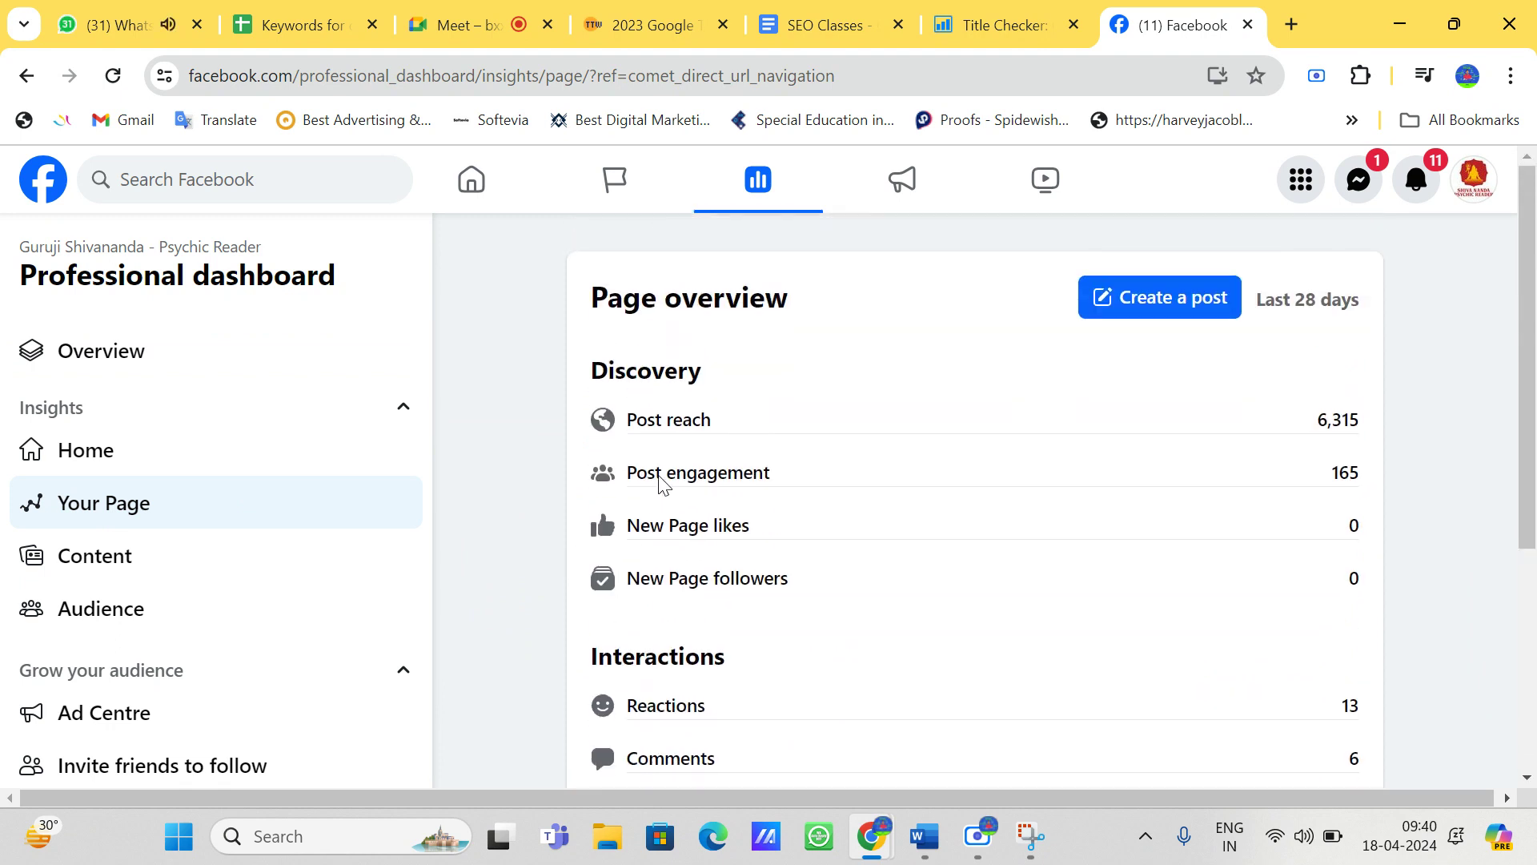
Step: Highlight the Post reach and Post engagement metrics, and close Facebook to return to the spreadsheet's SEO sheet
drag(721, 423, 626, 417)
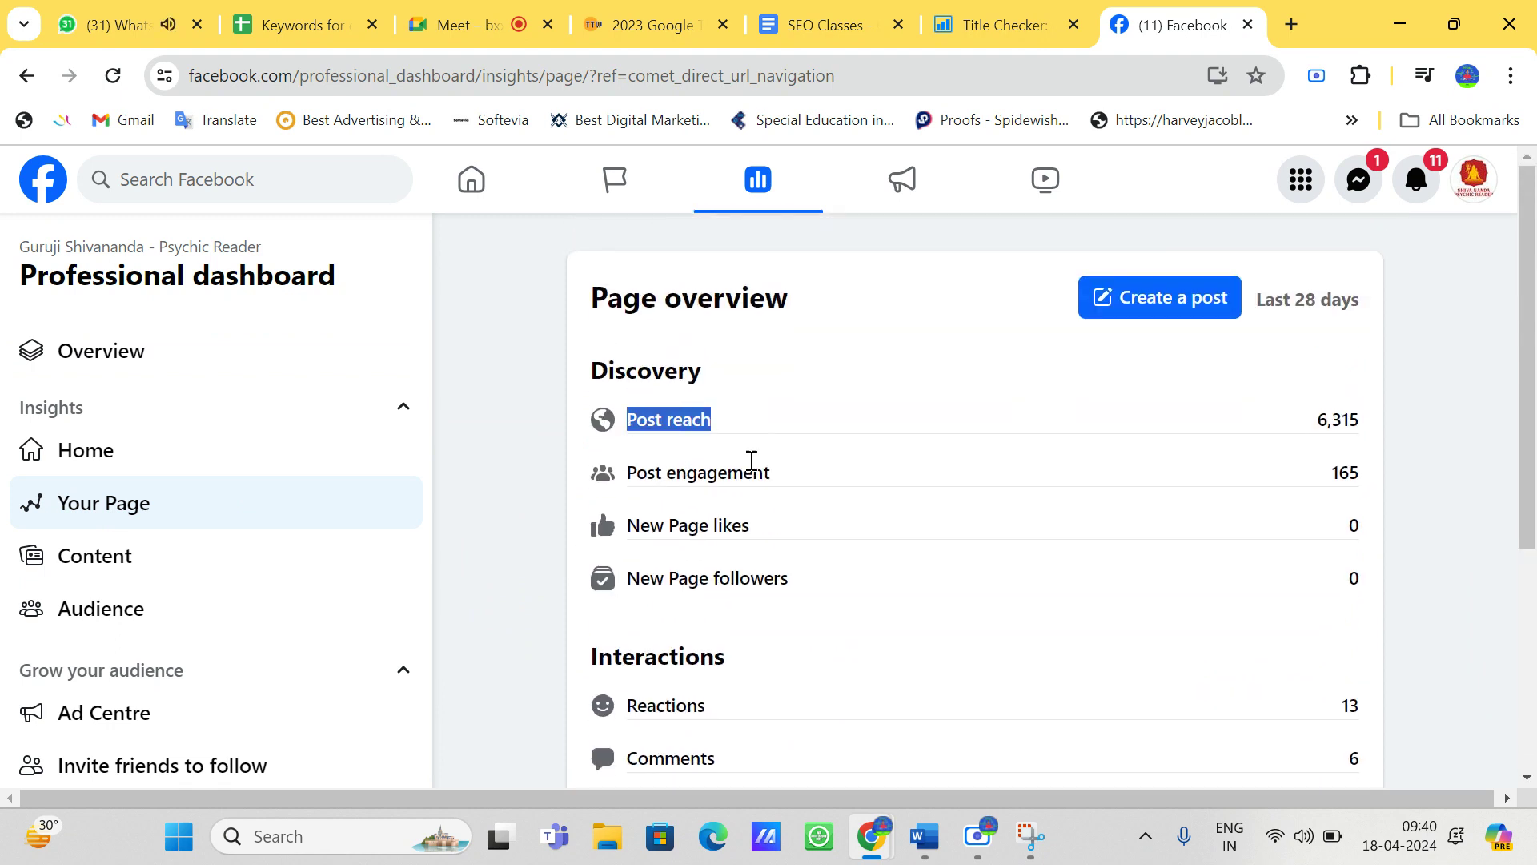
drag(794, 476, 632, 466)
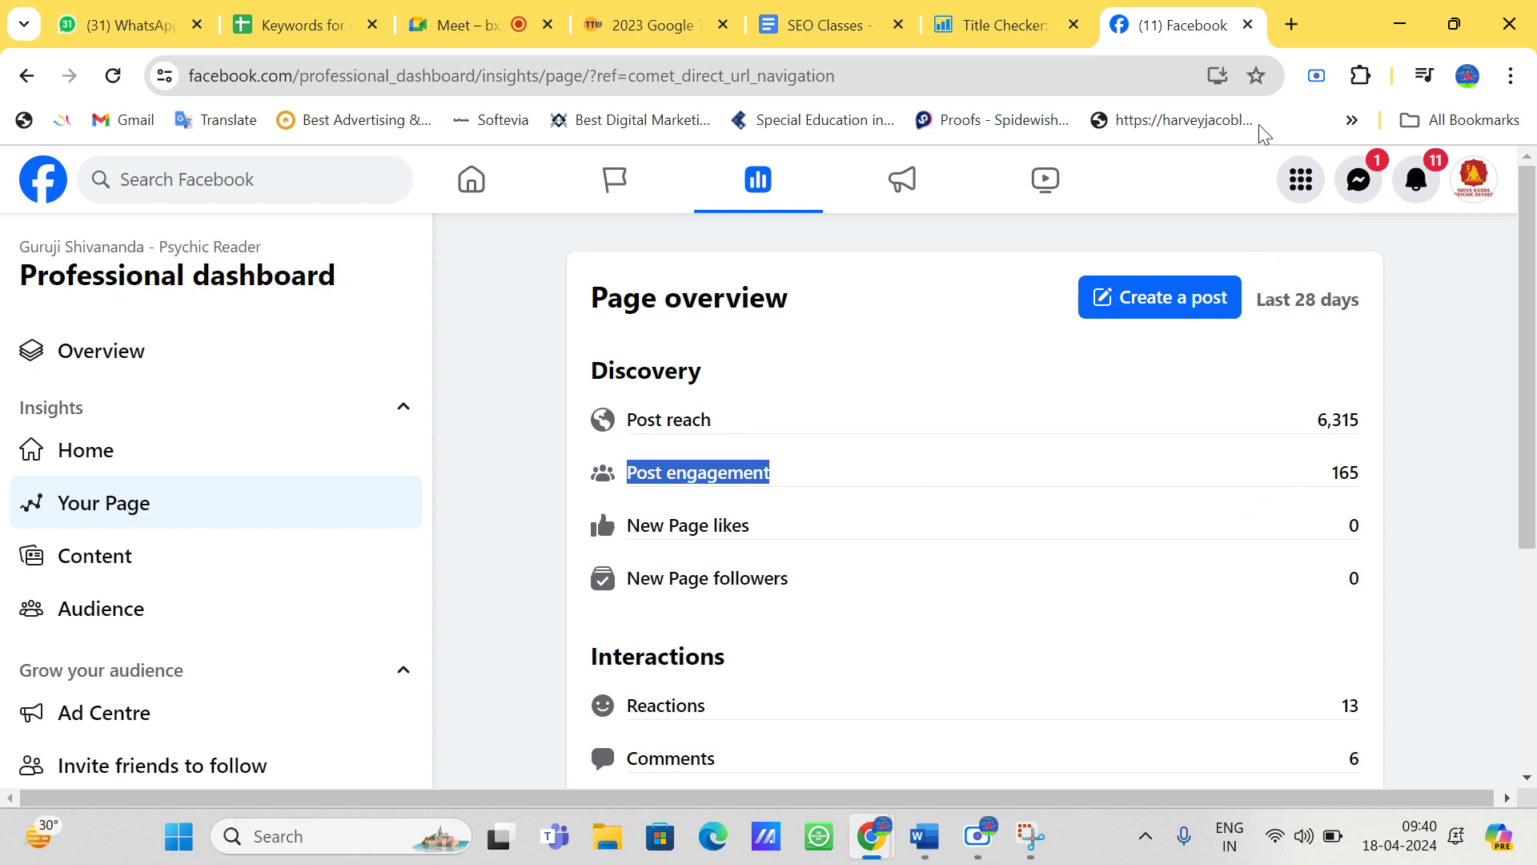
click(1246, 25)
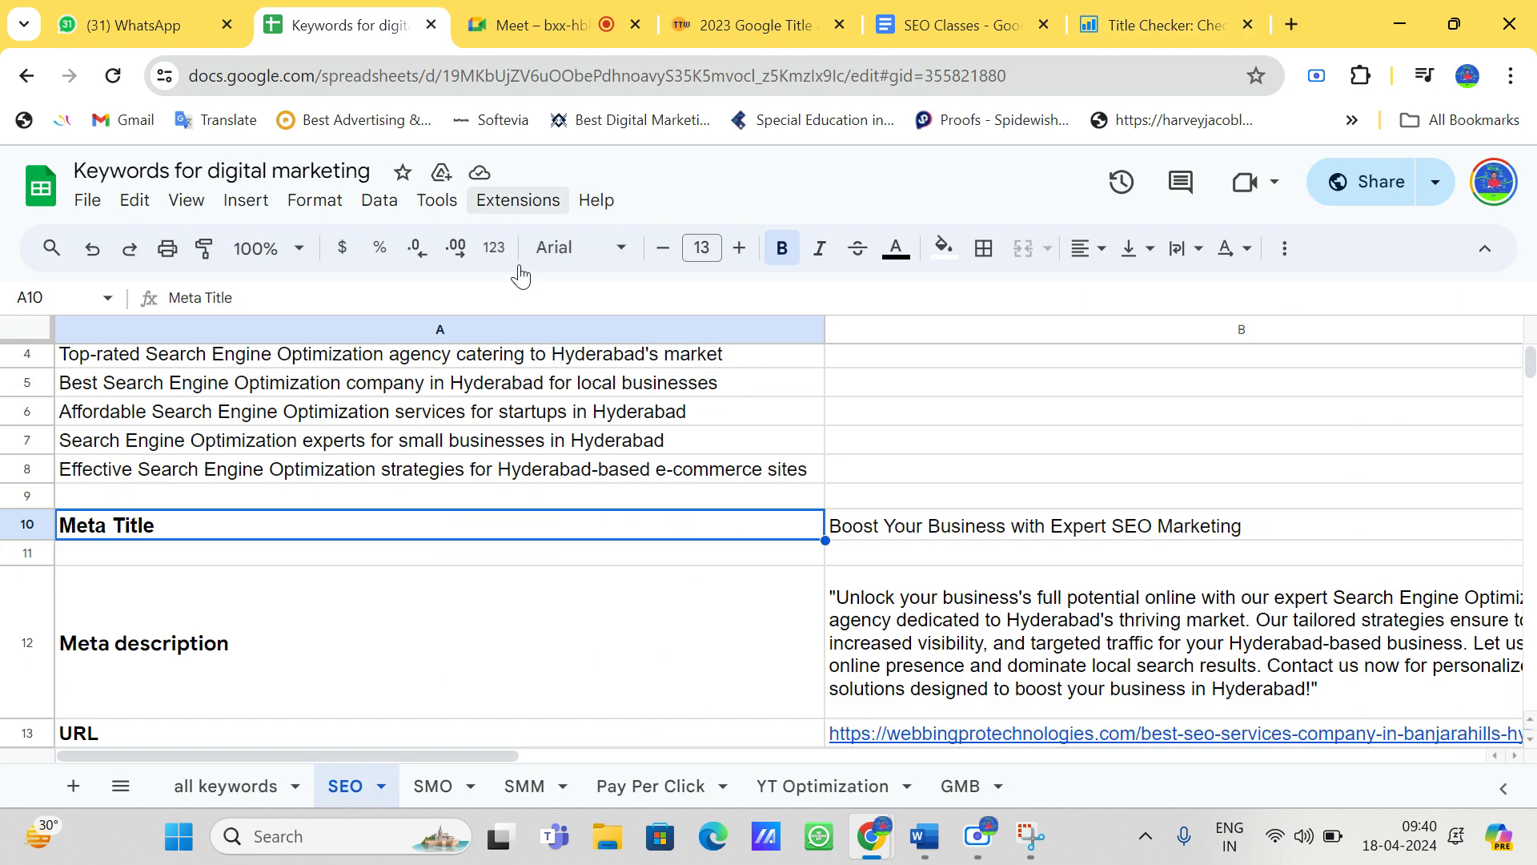
click(484, 558)
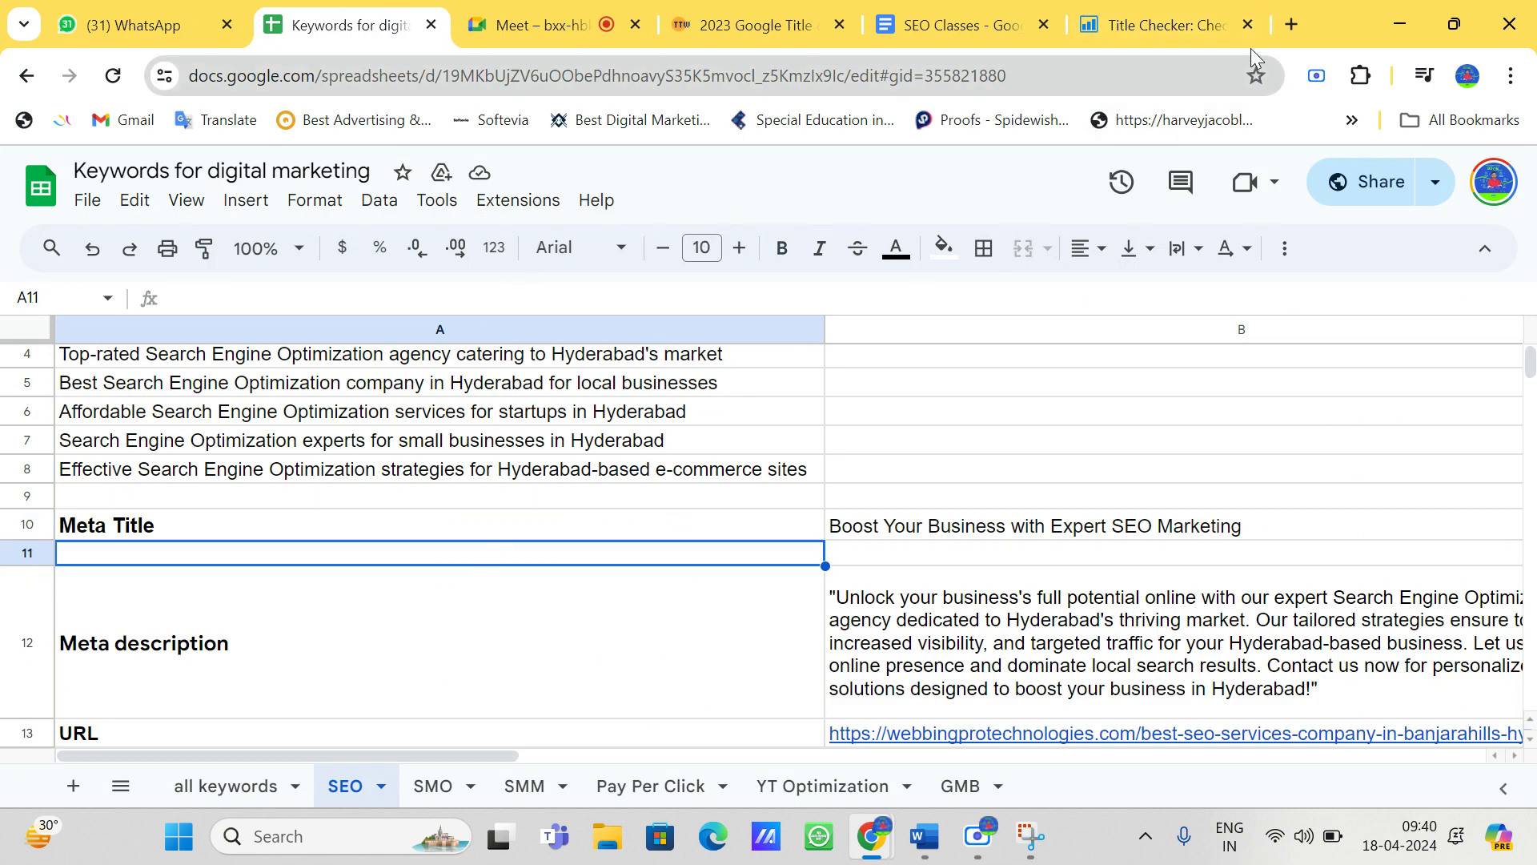
Step: Return to the SEO Classes document and look back through the notes up to the Introduction to SEO section
click(953, 22)
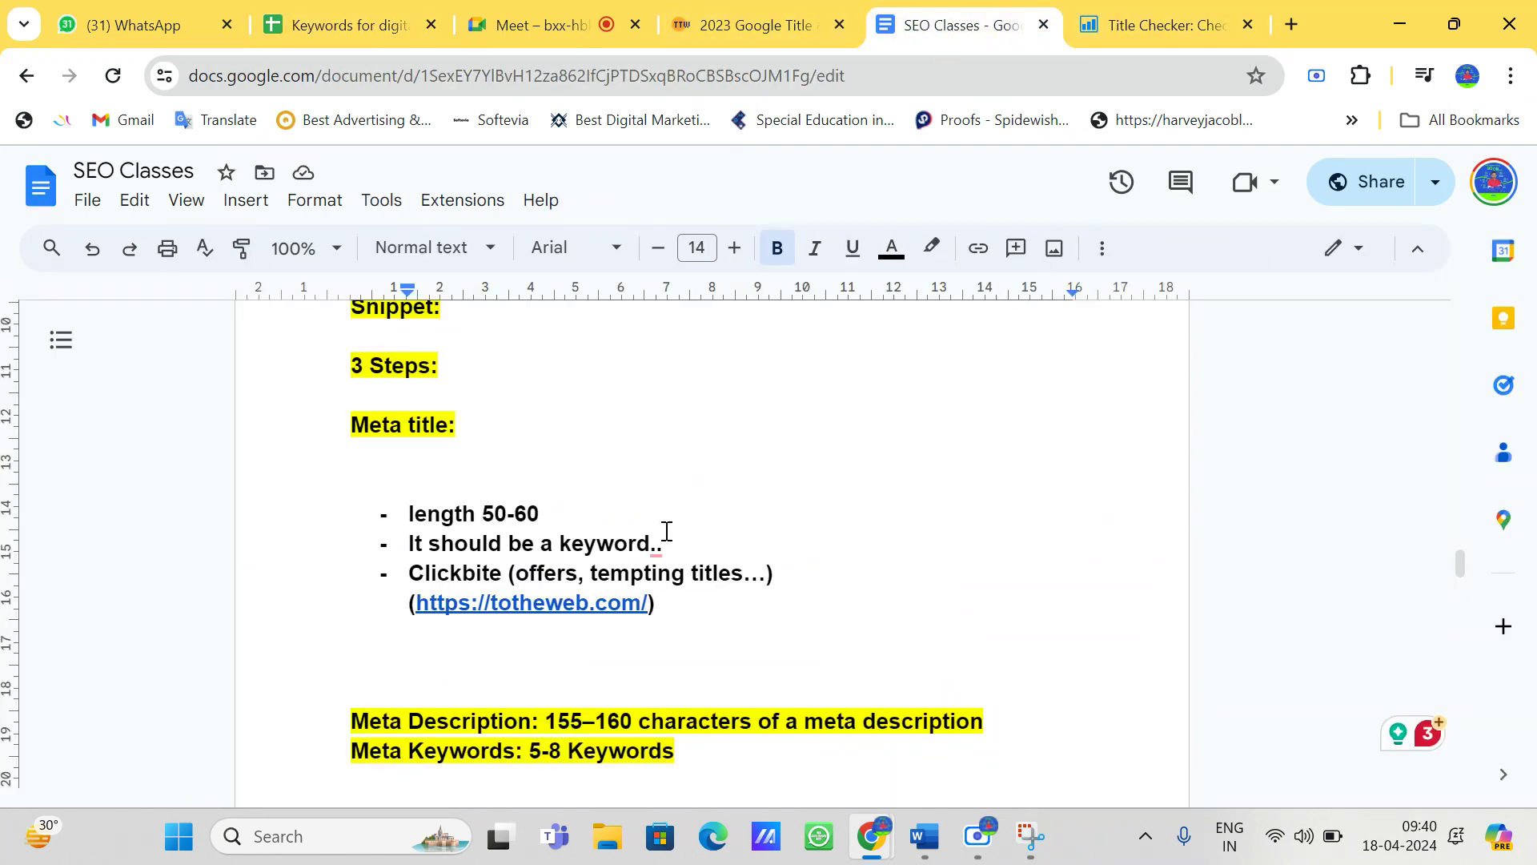
scroll(666, 531, up, 20)
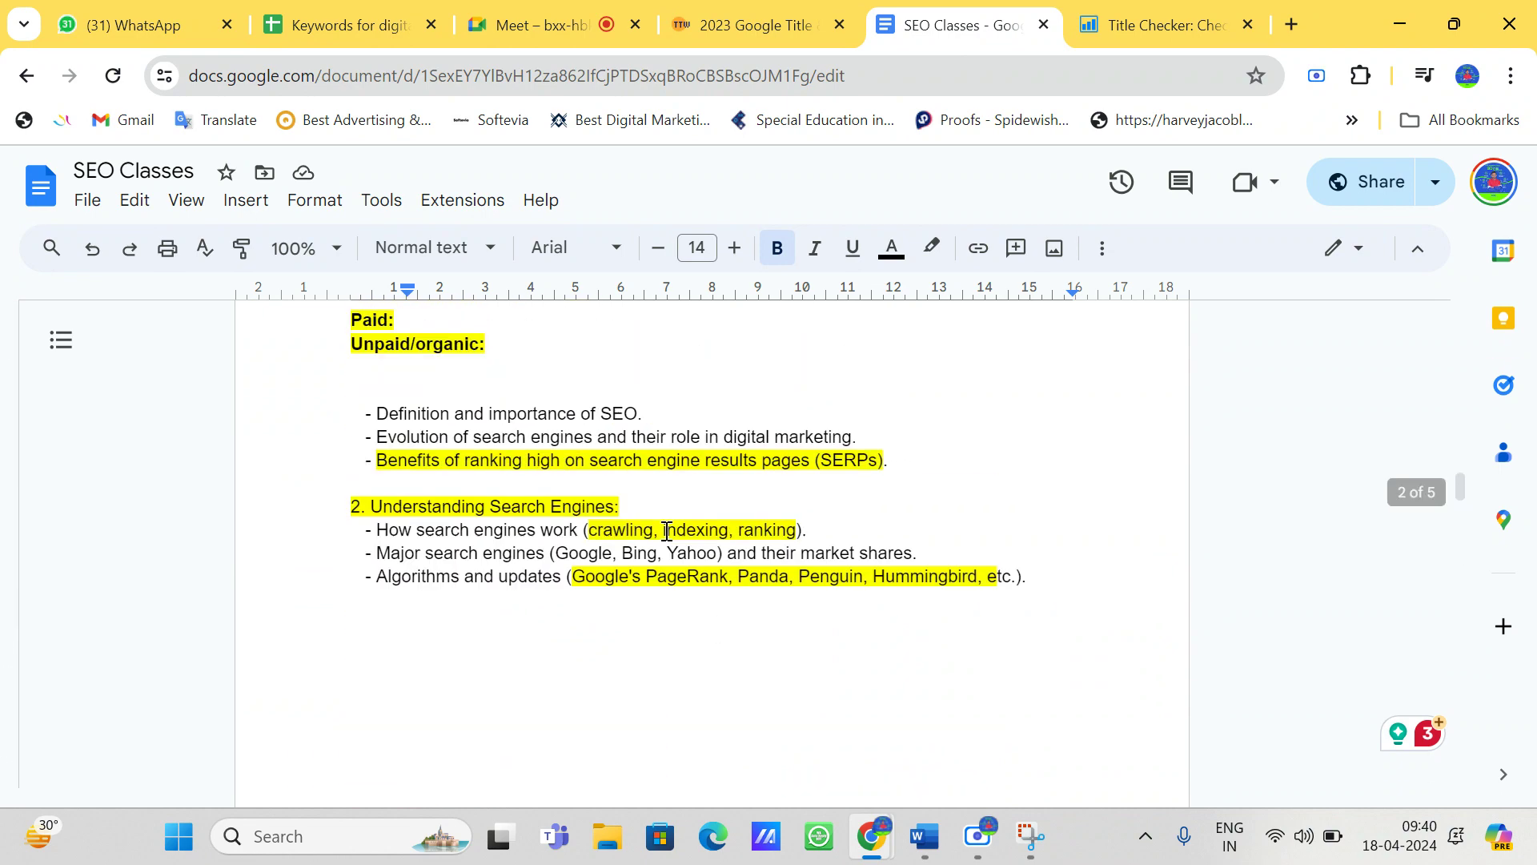
scroll(666, 531, up, 10)
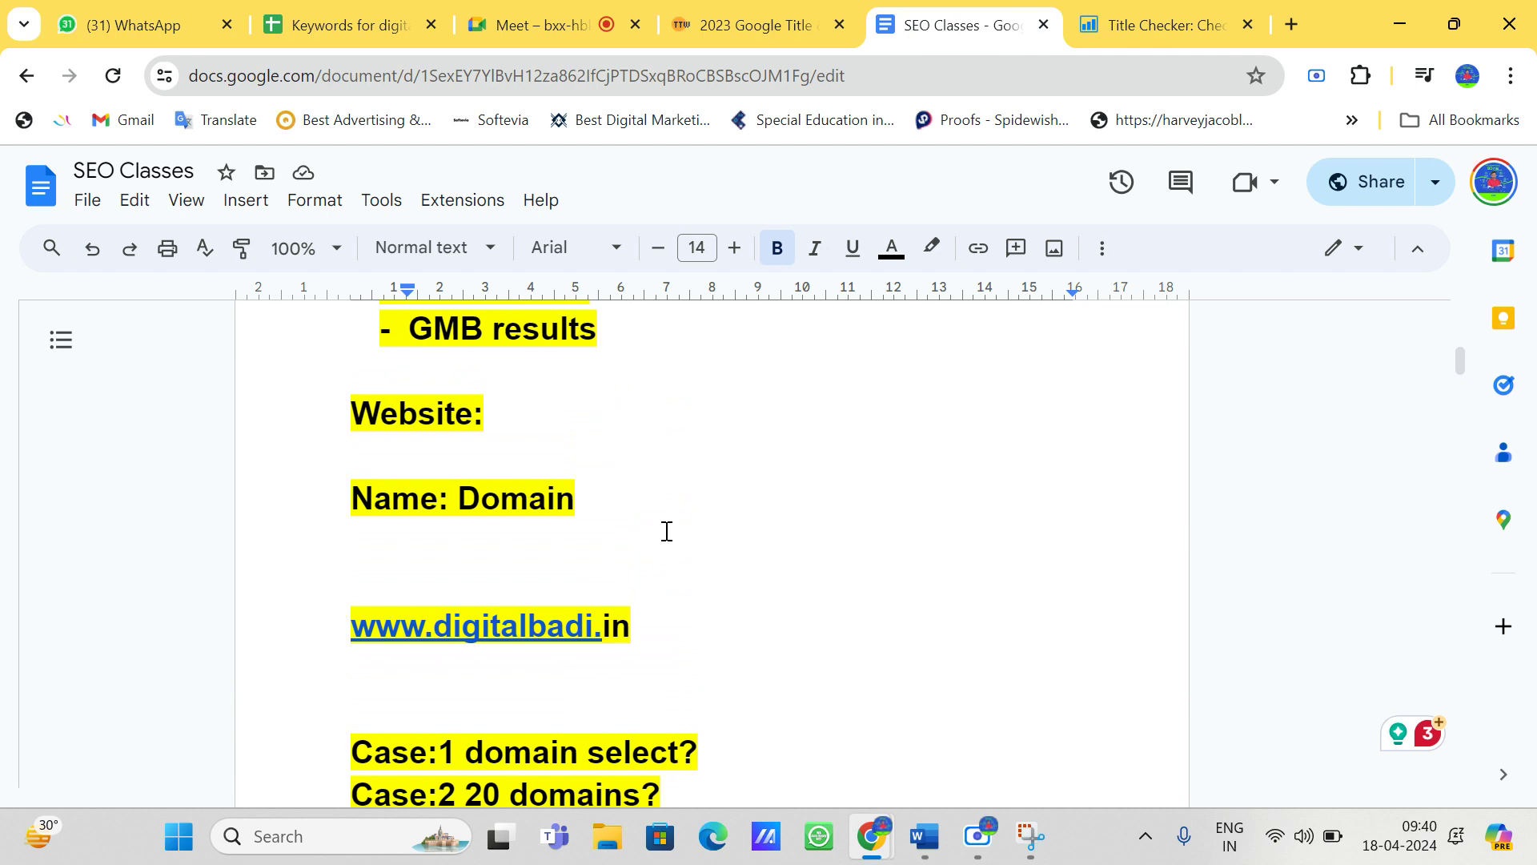
scroll(666, 531, up, 5)
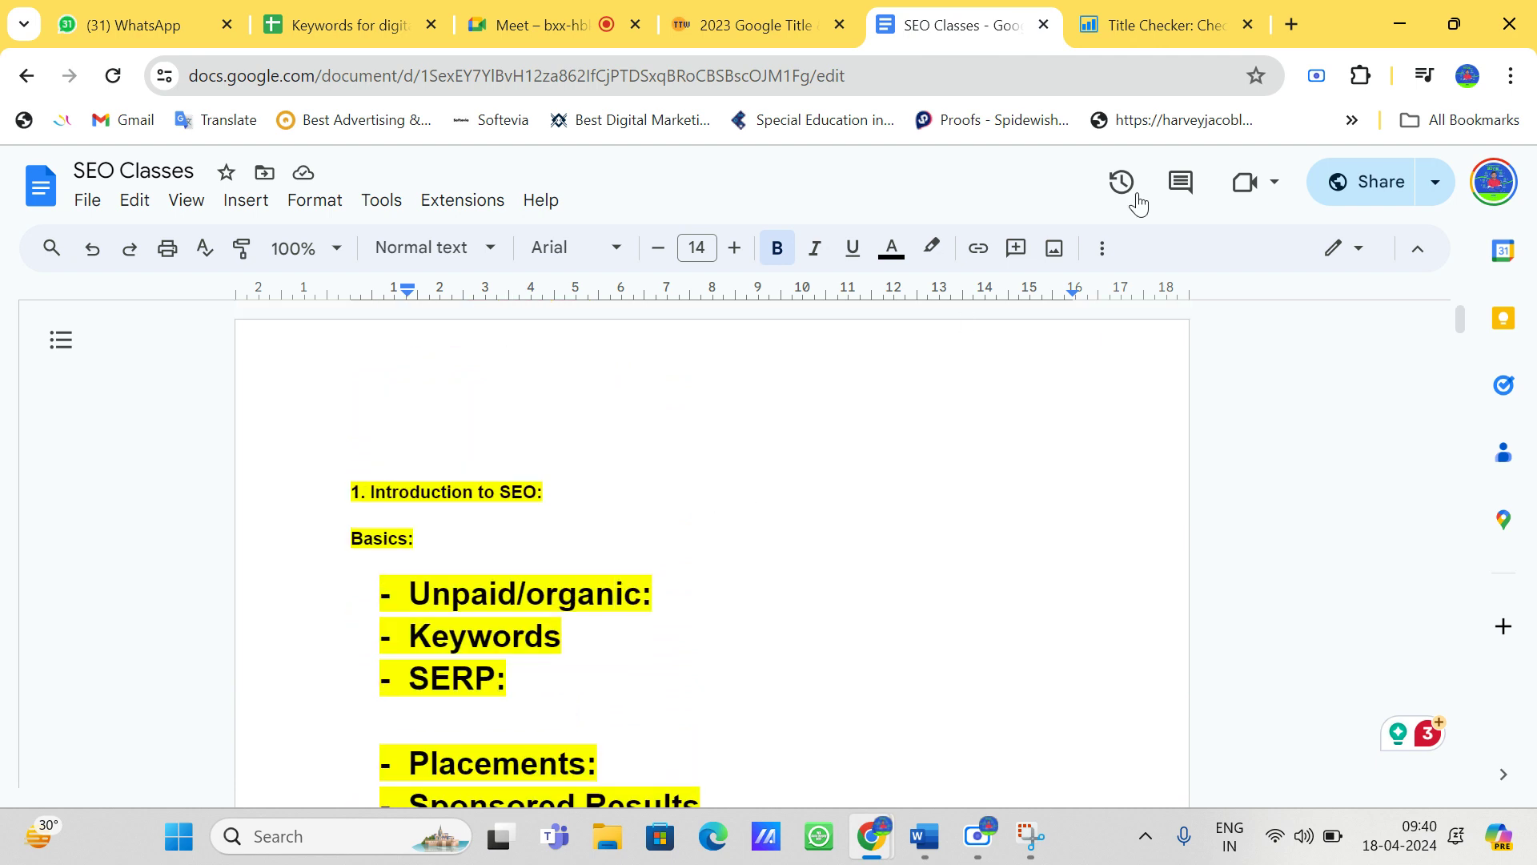
Step: Search Google for "google search console" in a new tab and open Search Console from the Google Search Console Tools result
click(1289, 25)
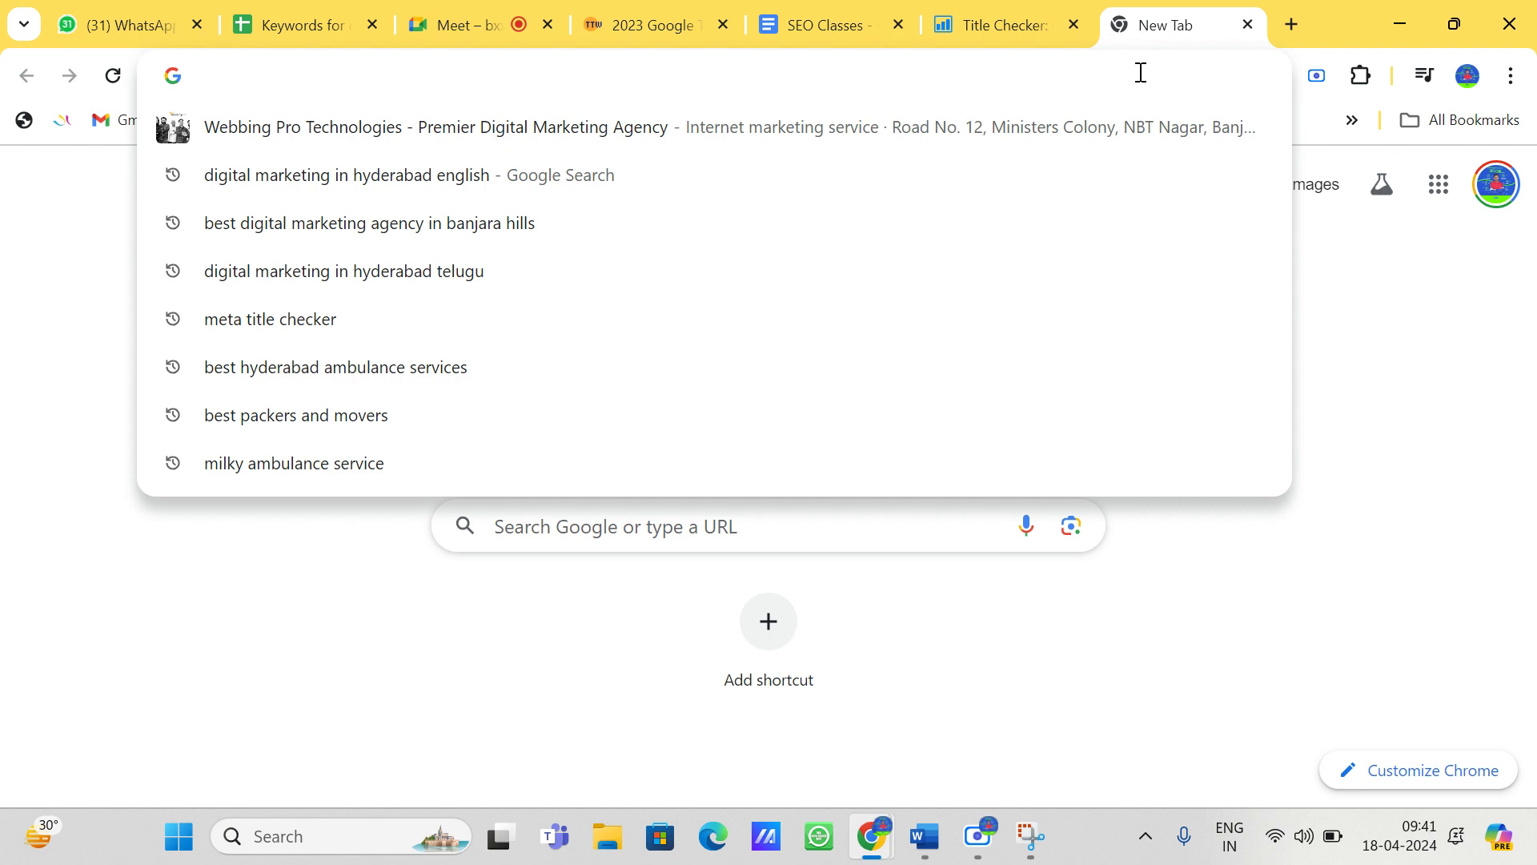
text(google)
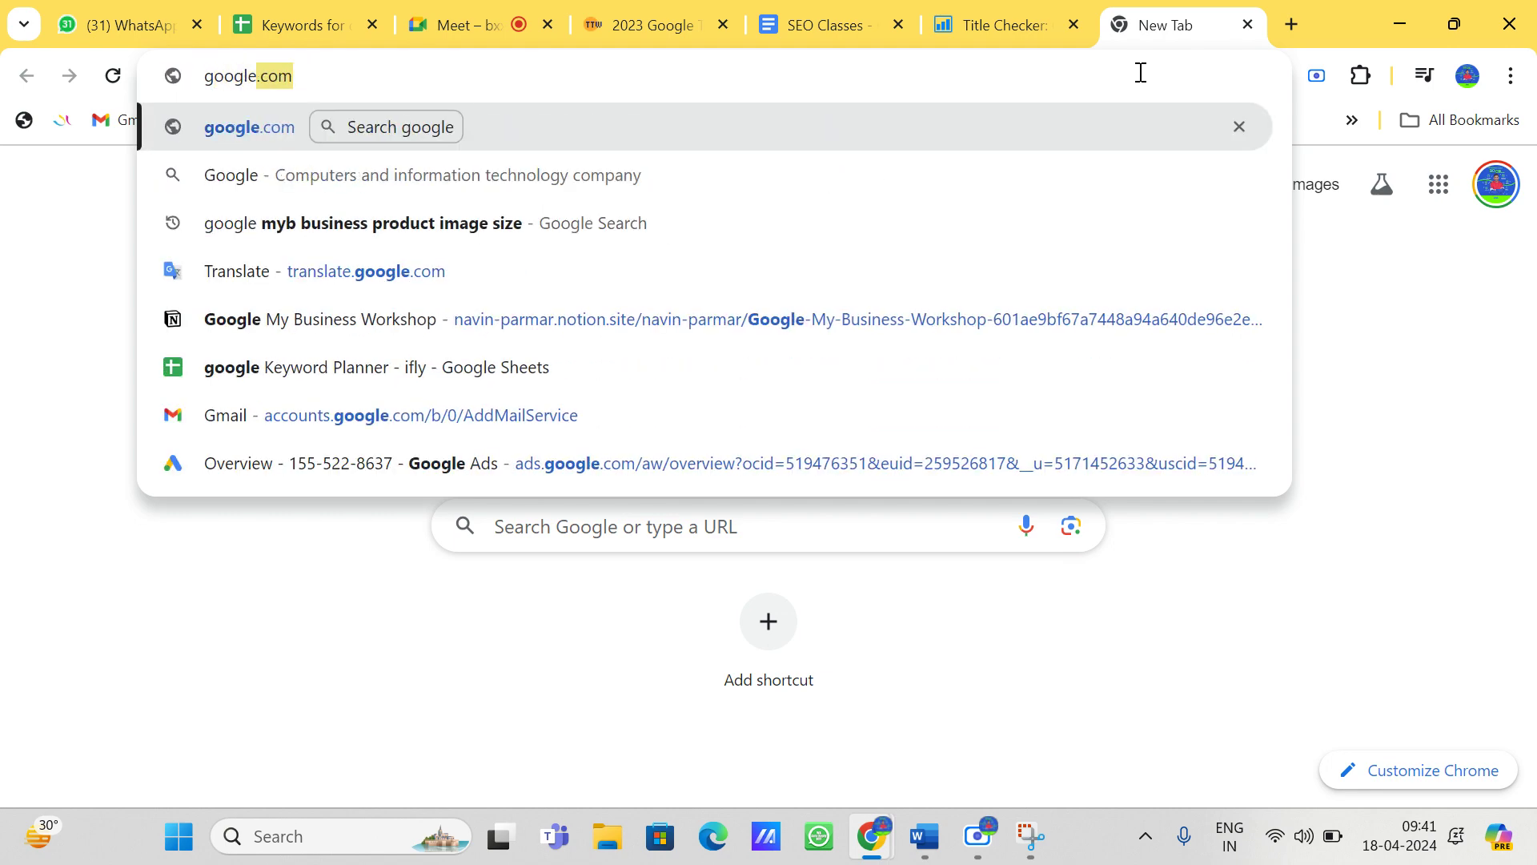
key(Tab)
text(search)
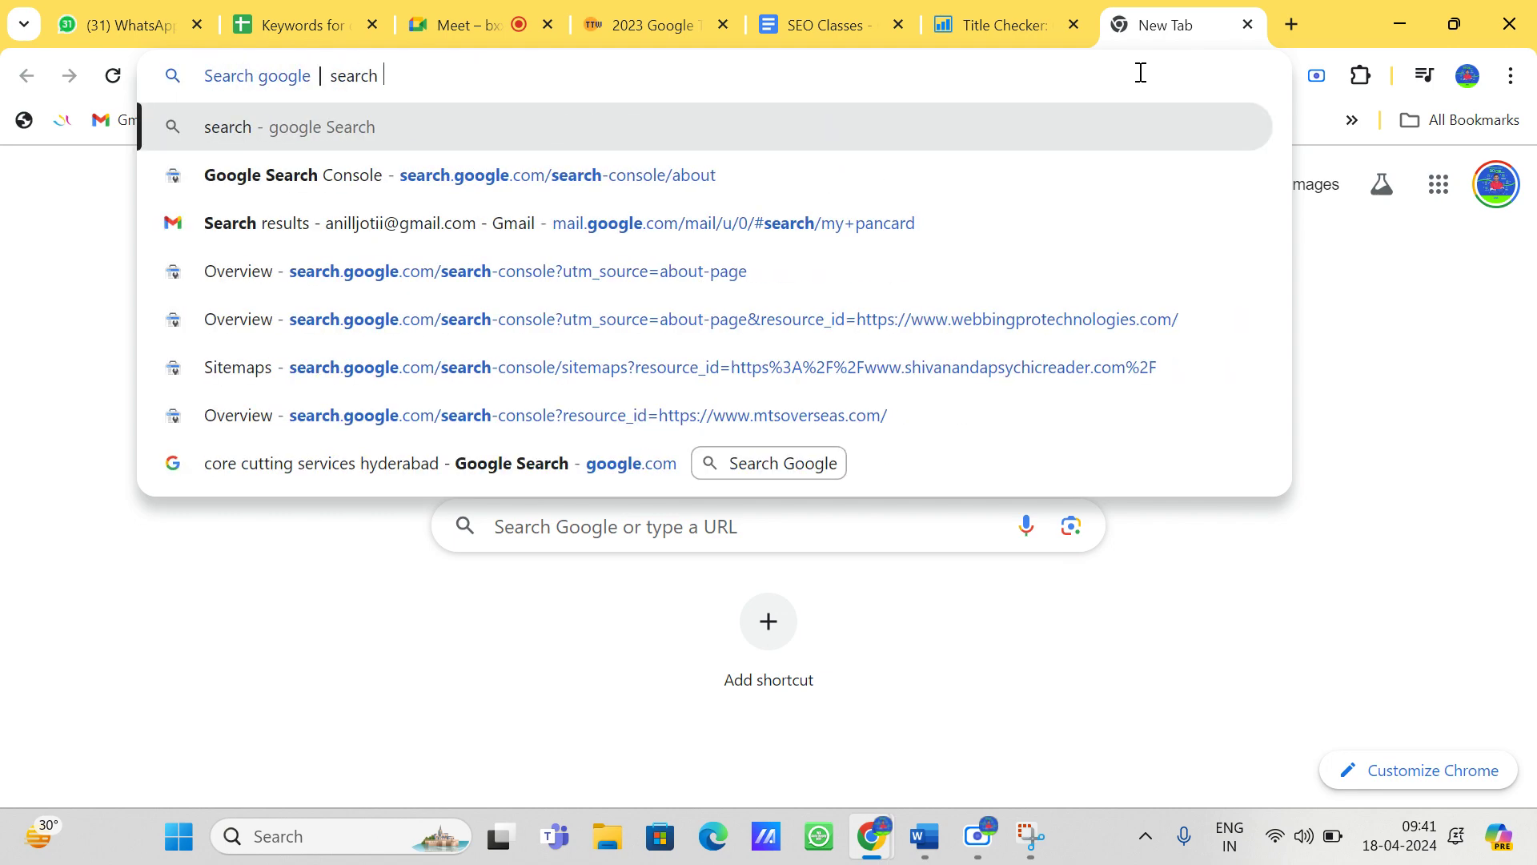
key(BackSpace)
key(BackSpace)
key(BackSpace)
key(BackSpace)
key(BackSpace)
key(BackSpace)
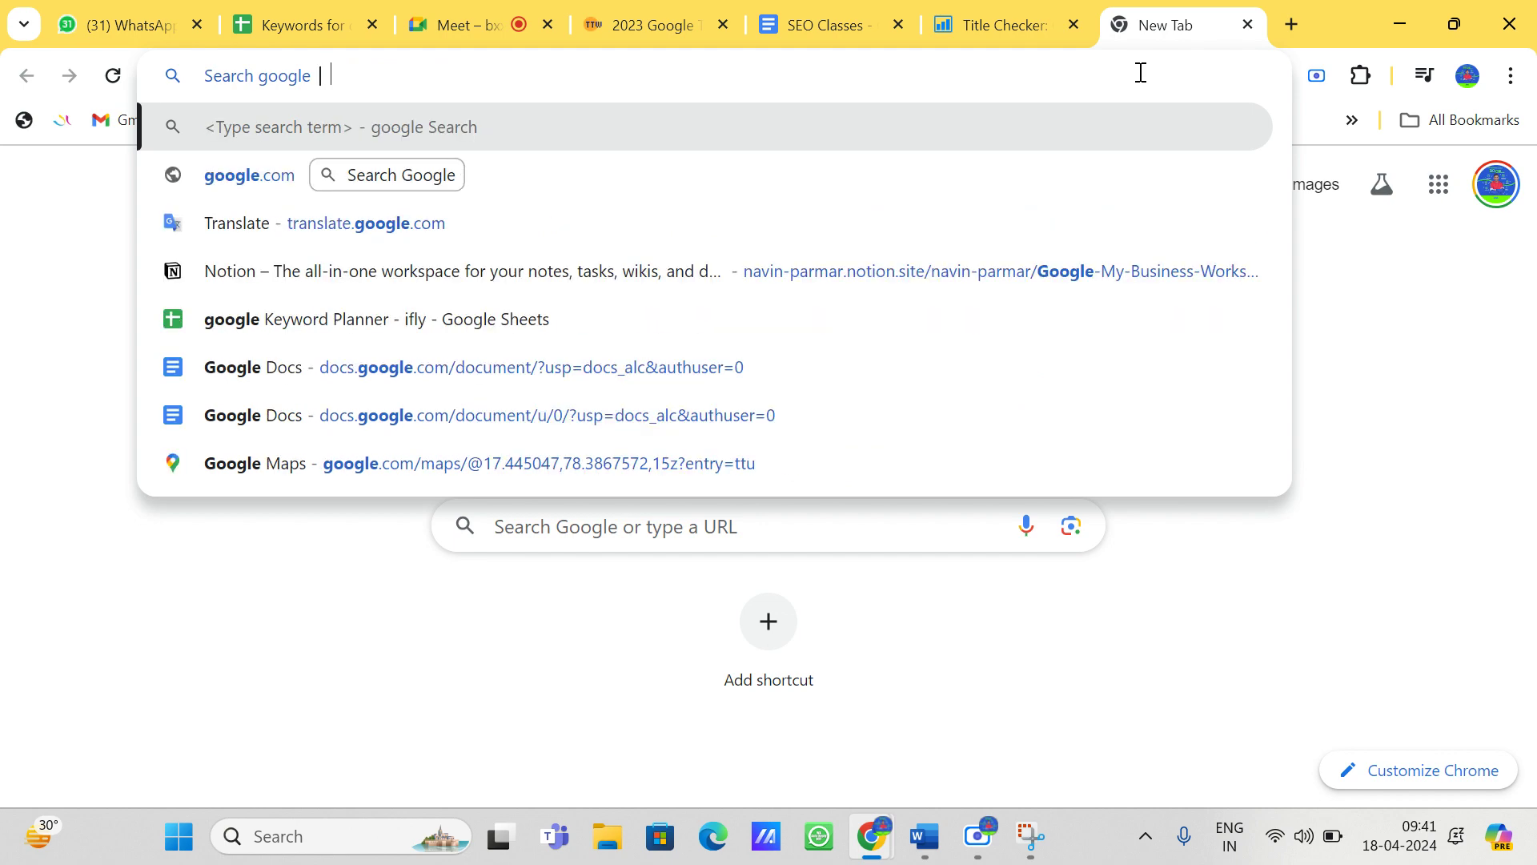
text(googl)
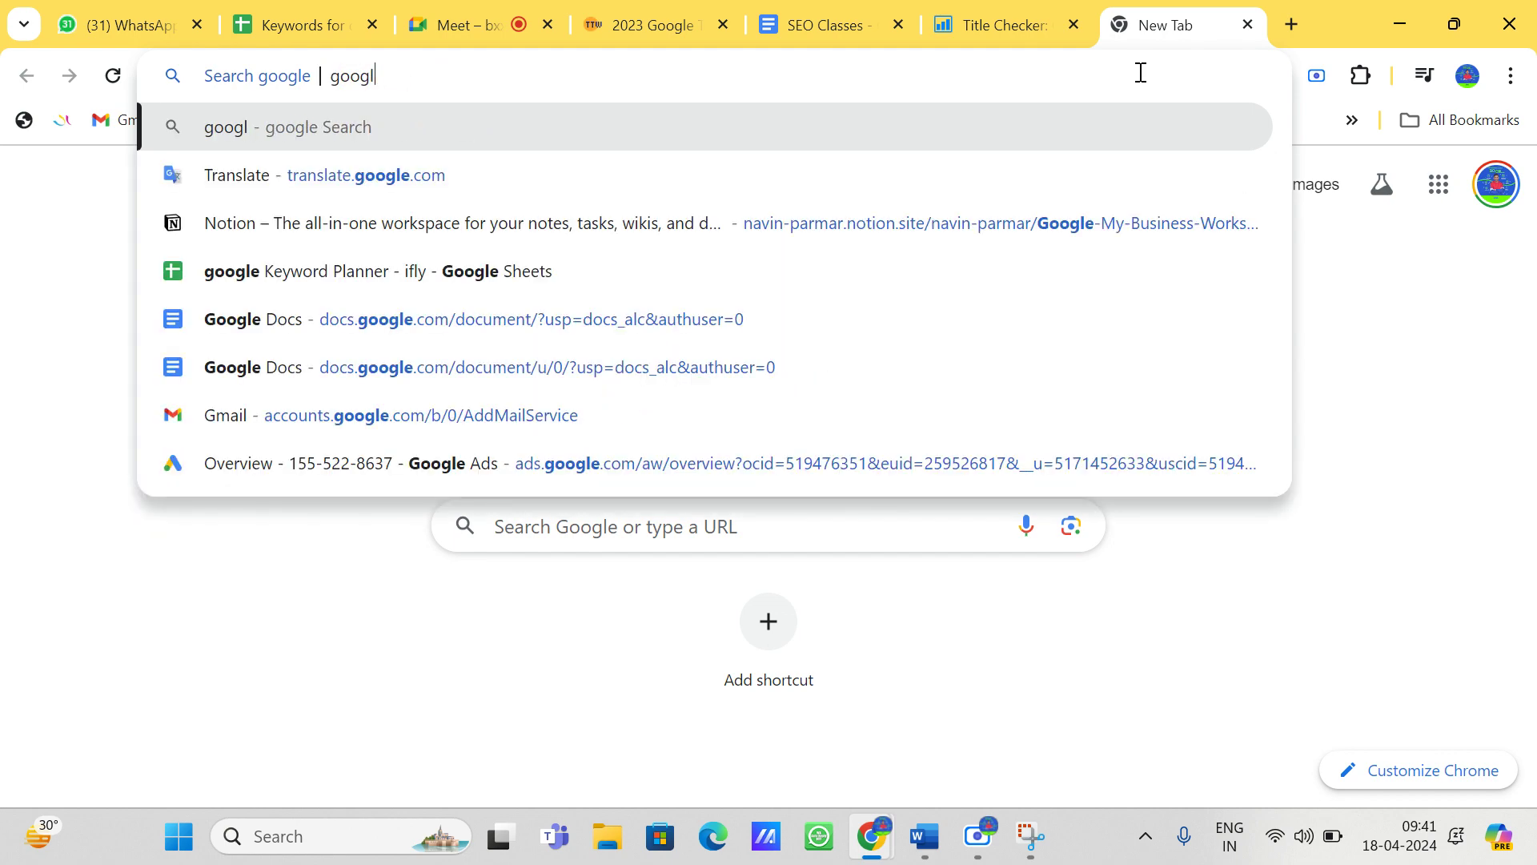
text(e search)
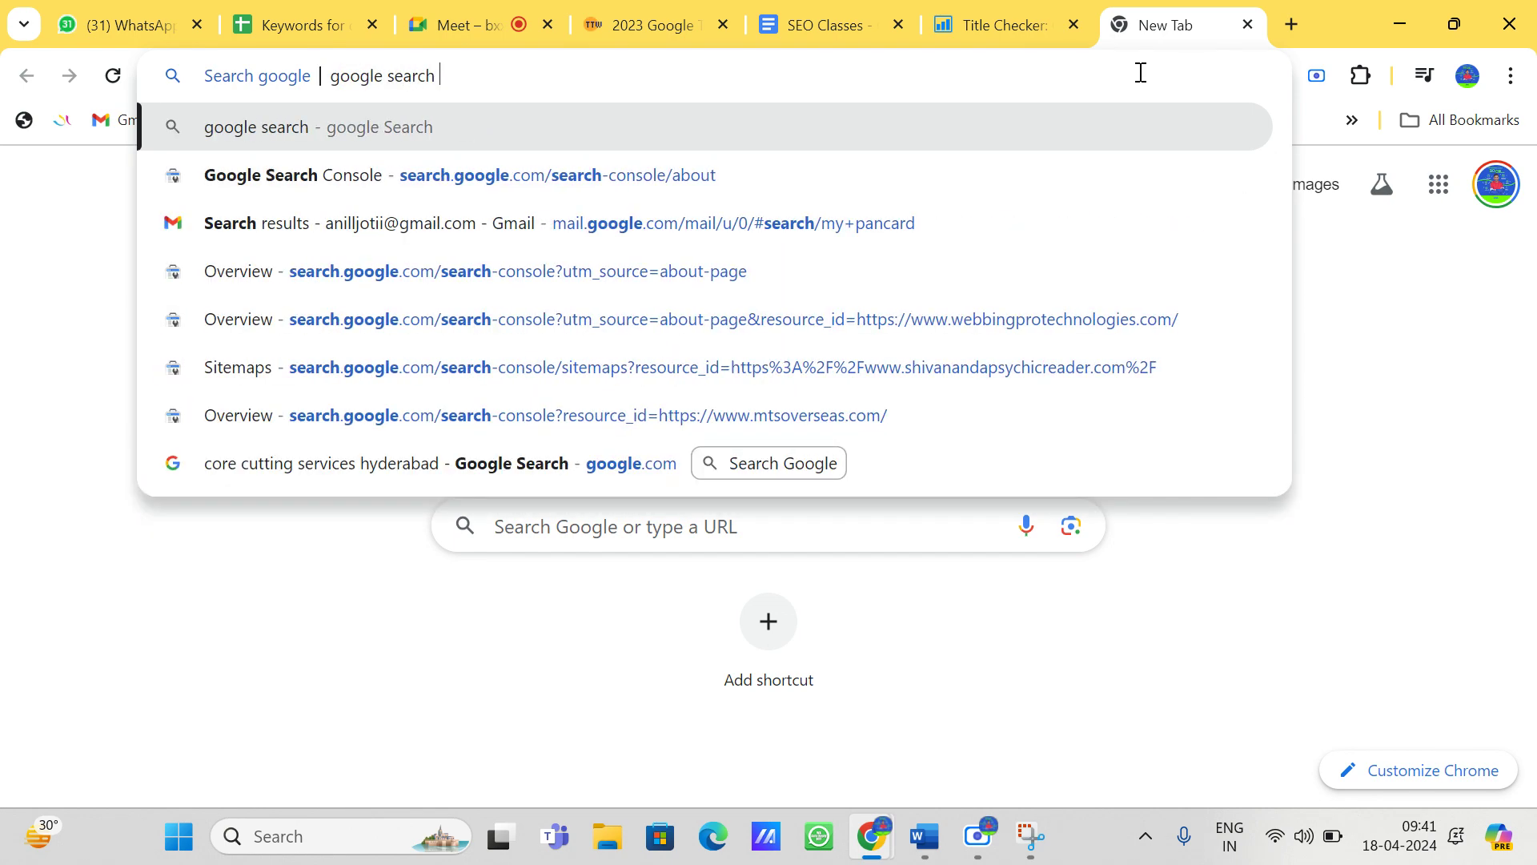
text( cons)
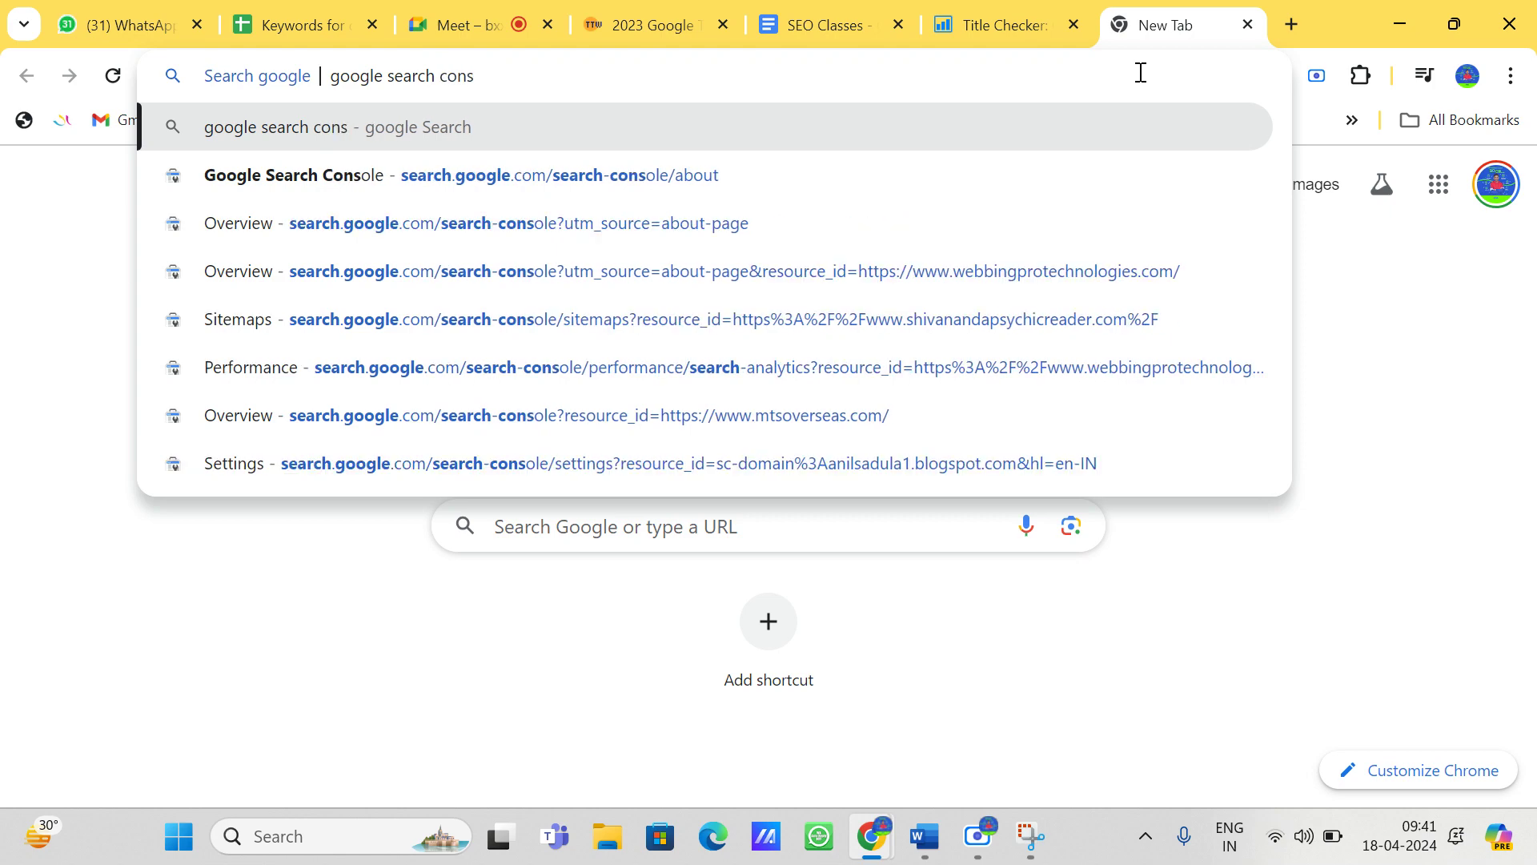
text(ole)
key(Return)
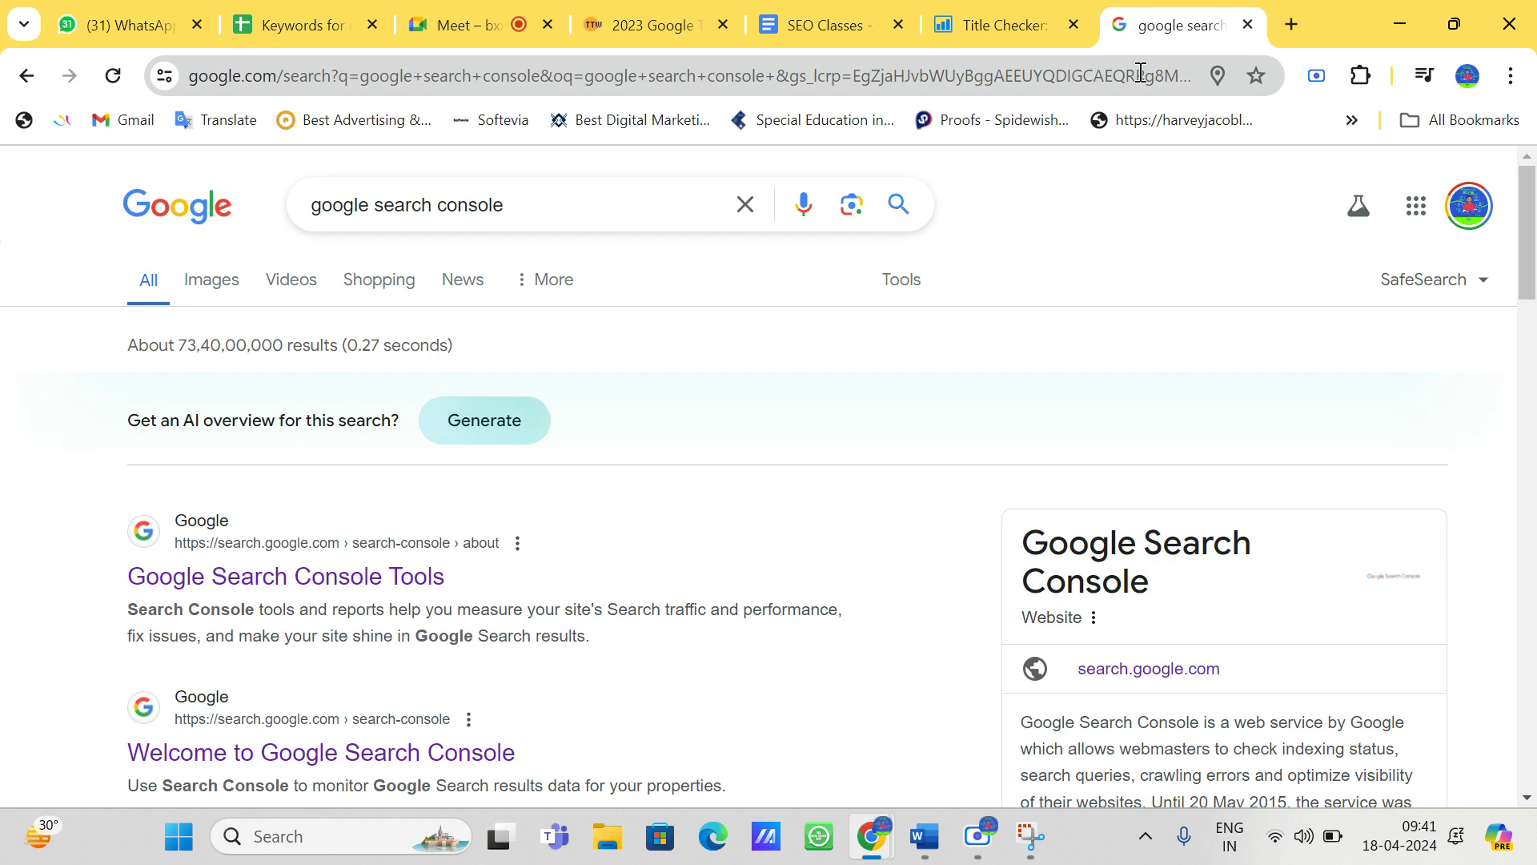
click(254, 573)
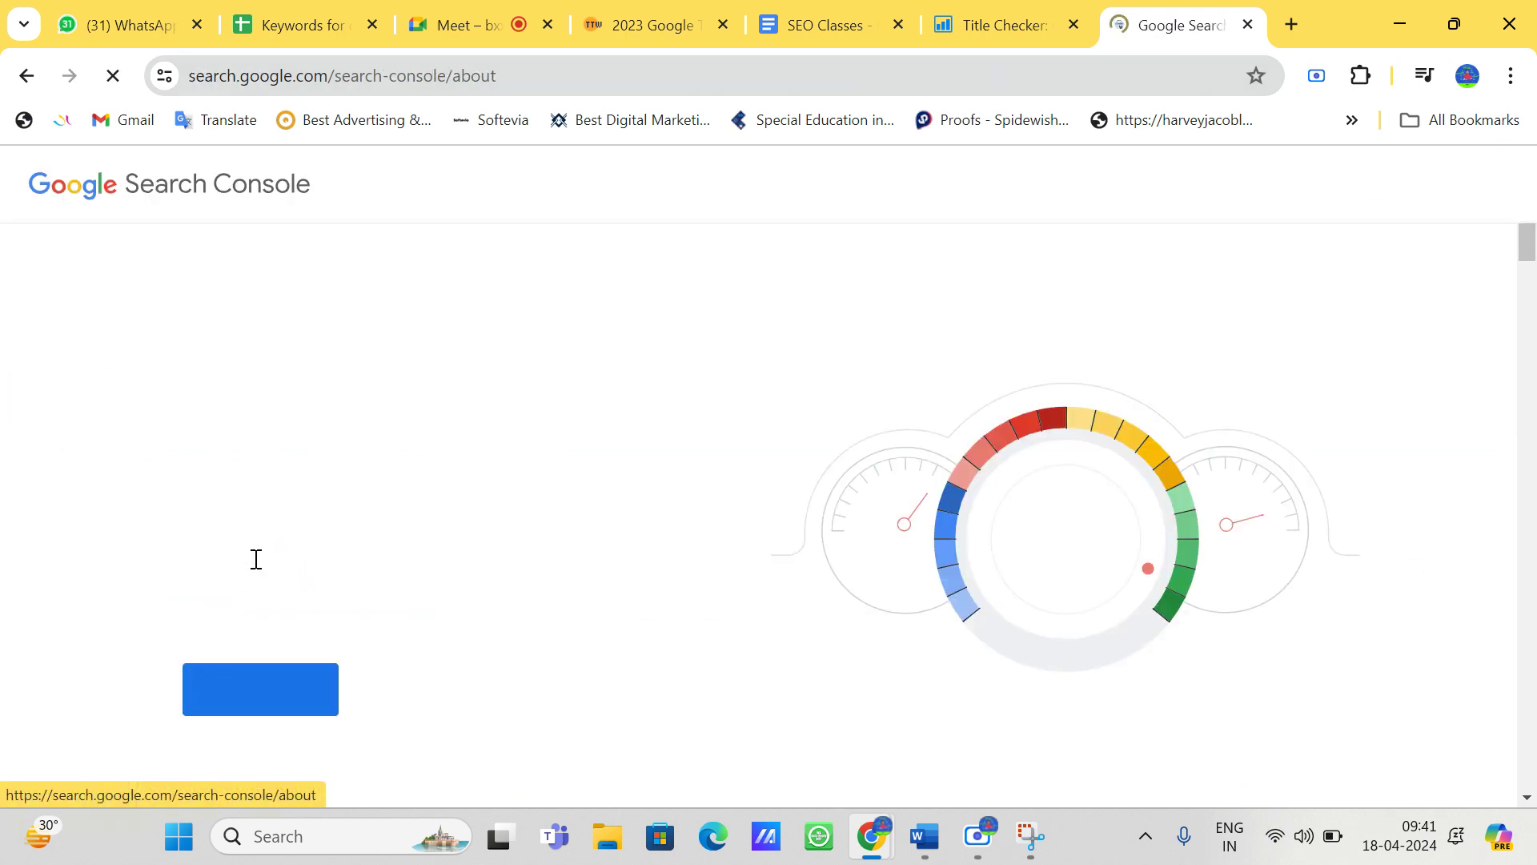
click(259, 689)
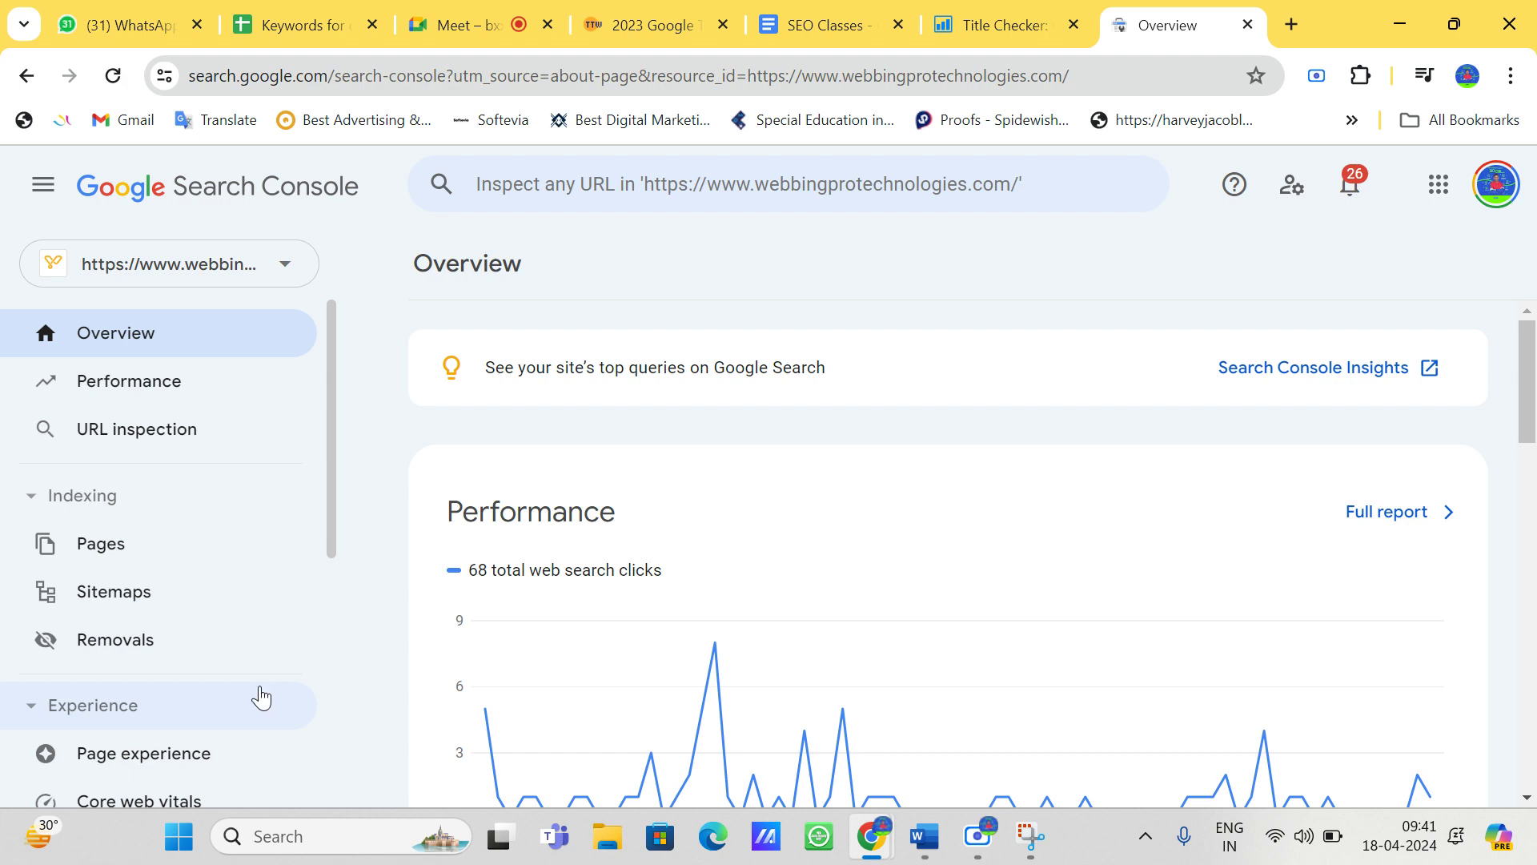
Step: Open webbingprotechnologies.com in a new tab and go to its Home page
click(1292, 24)
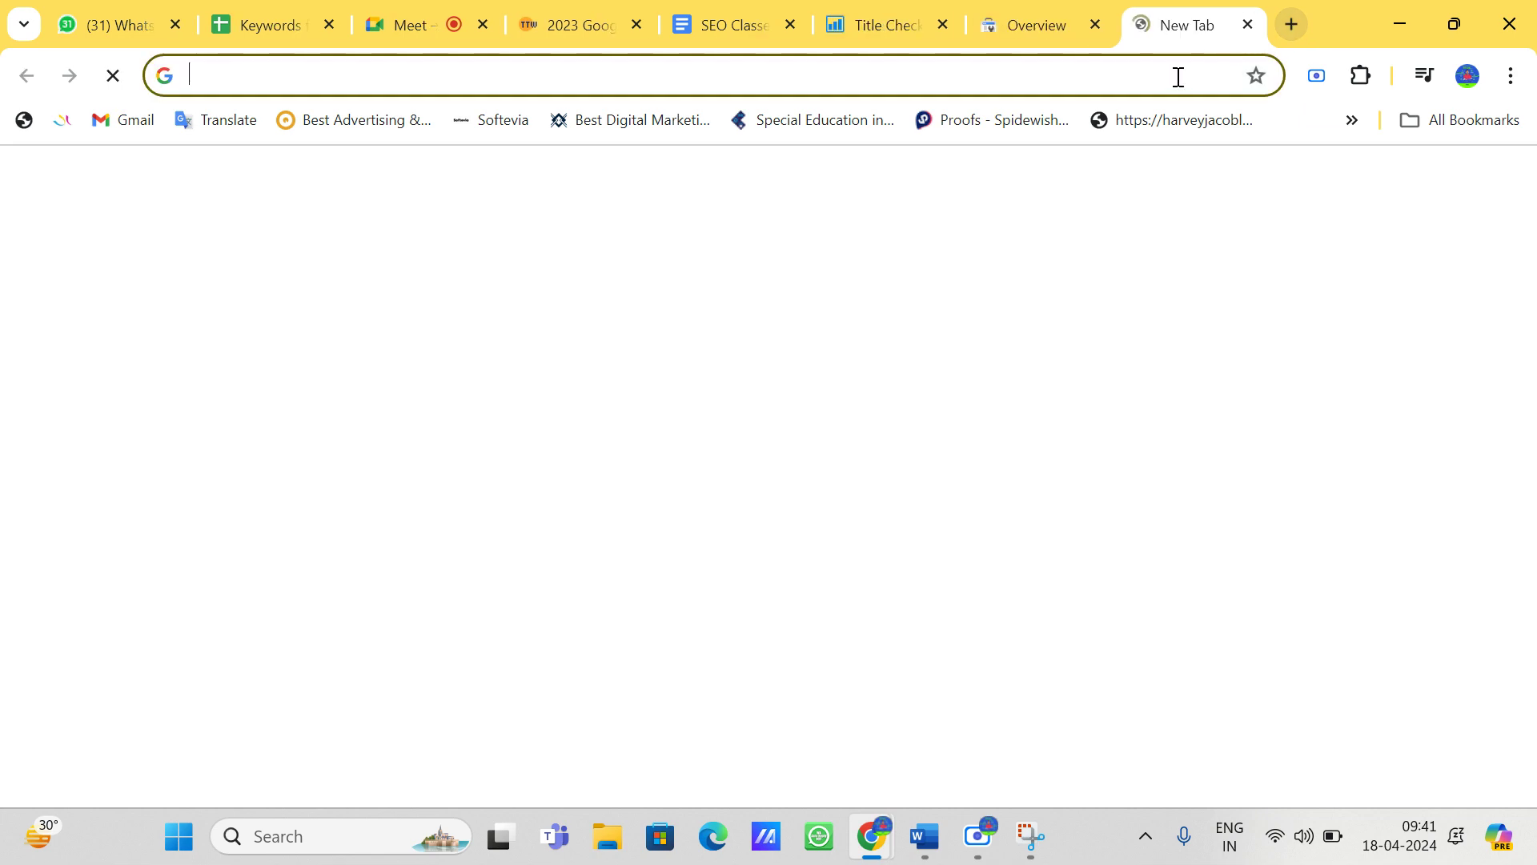
text(web)
key(Return)
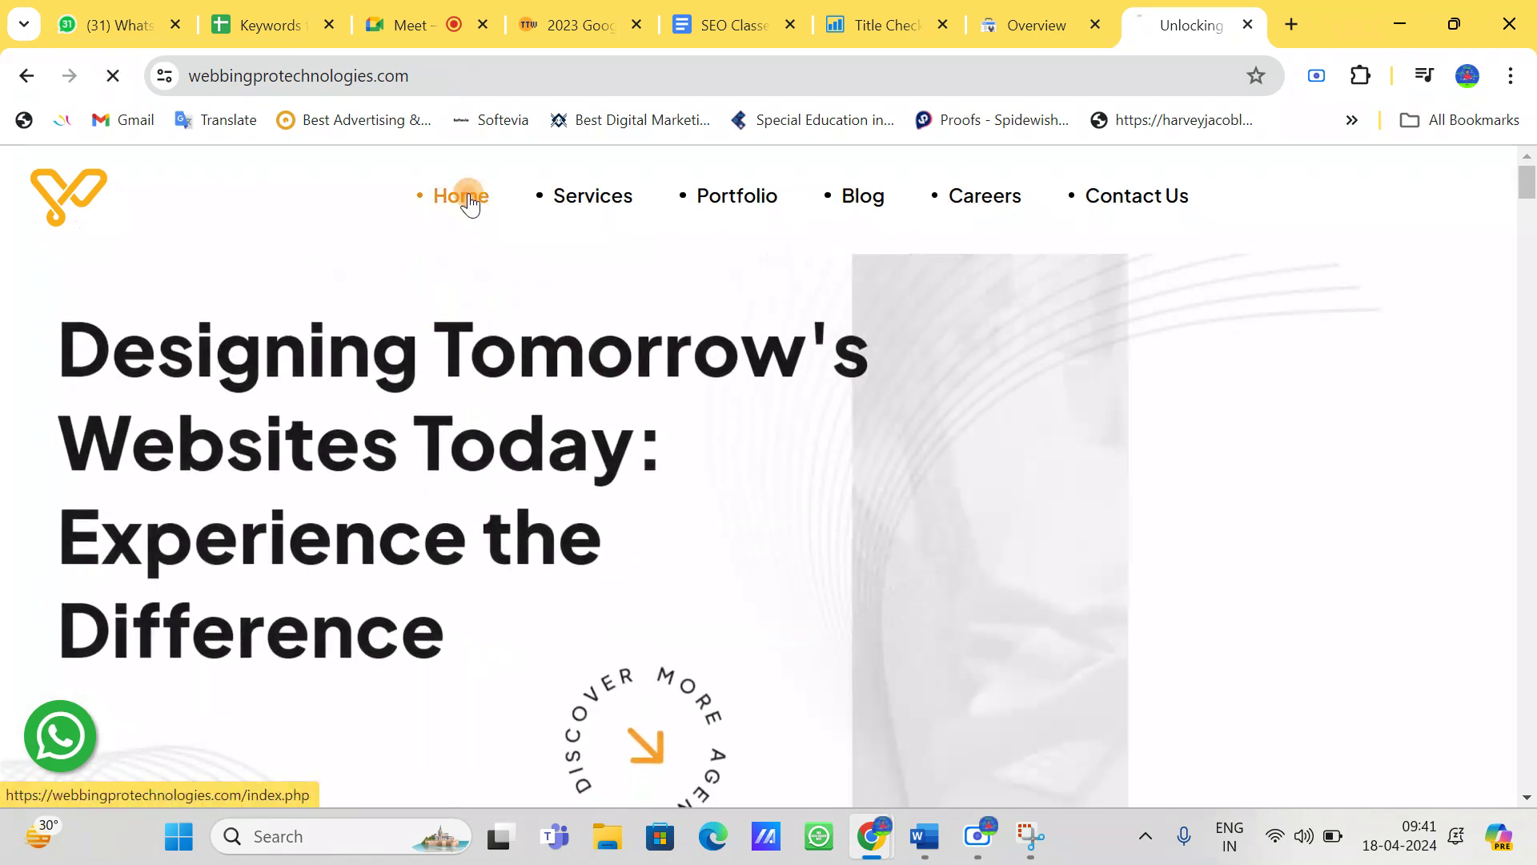
click(470, 201)
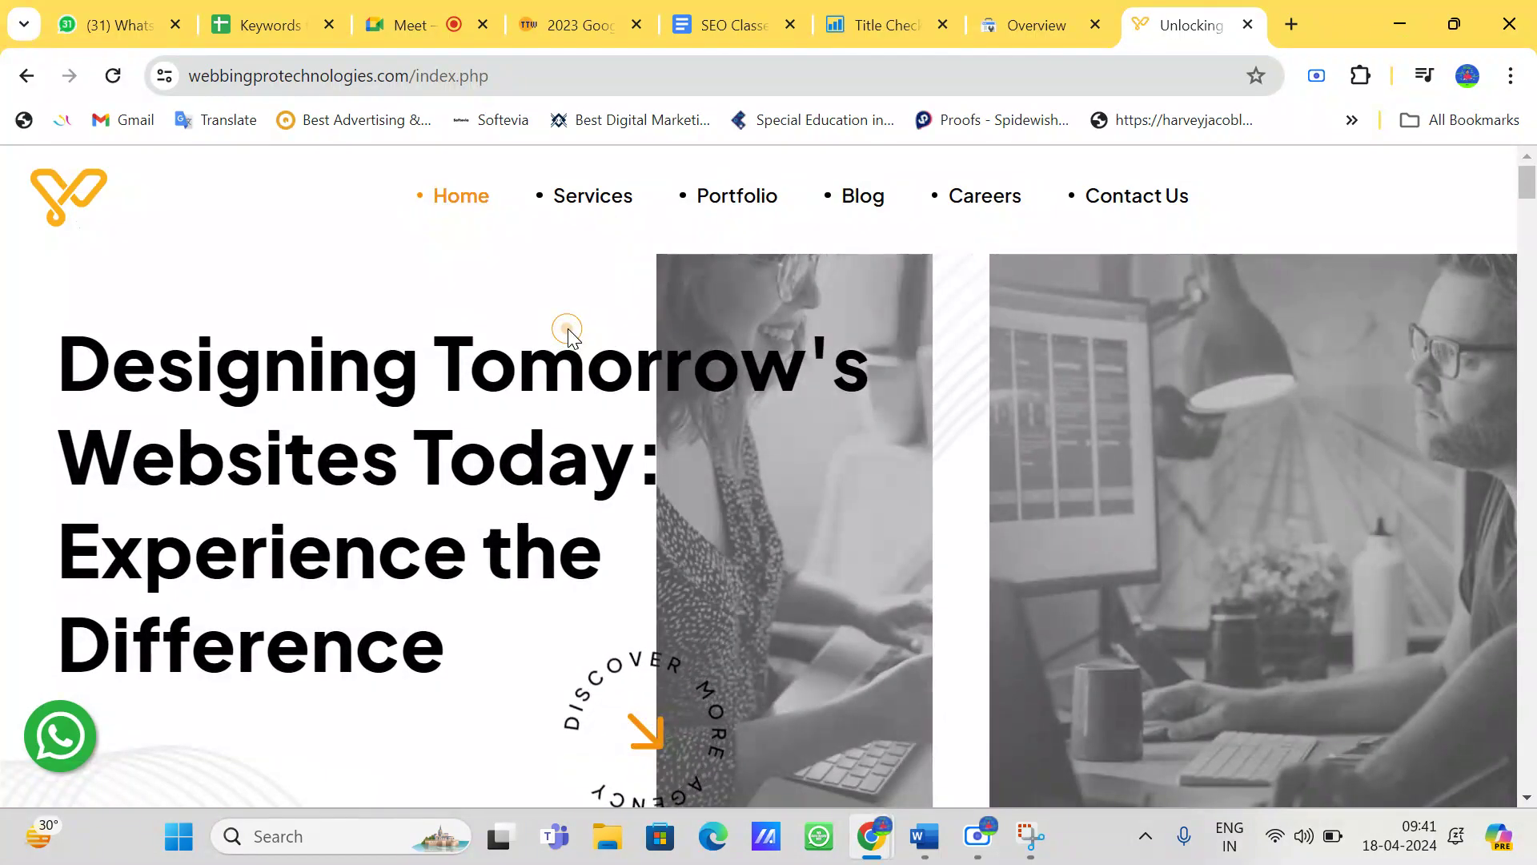
Step: Return to Search Console and review the Performance and Indexing charts on the property's Overview
click(1032, 25)
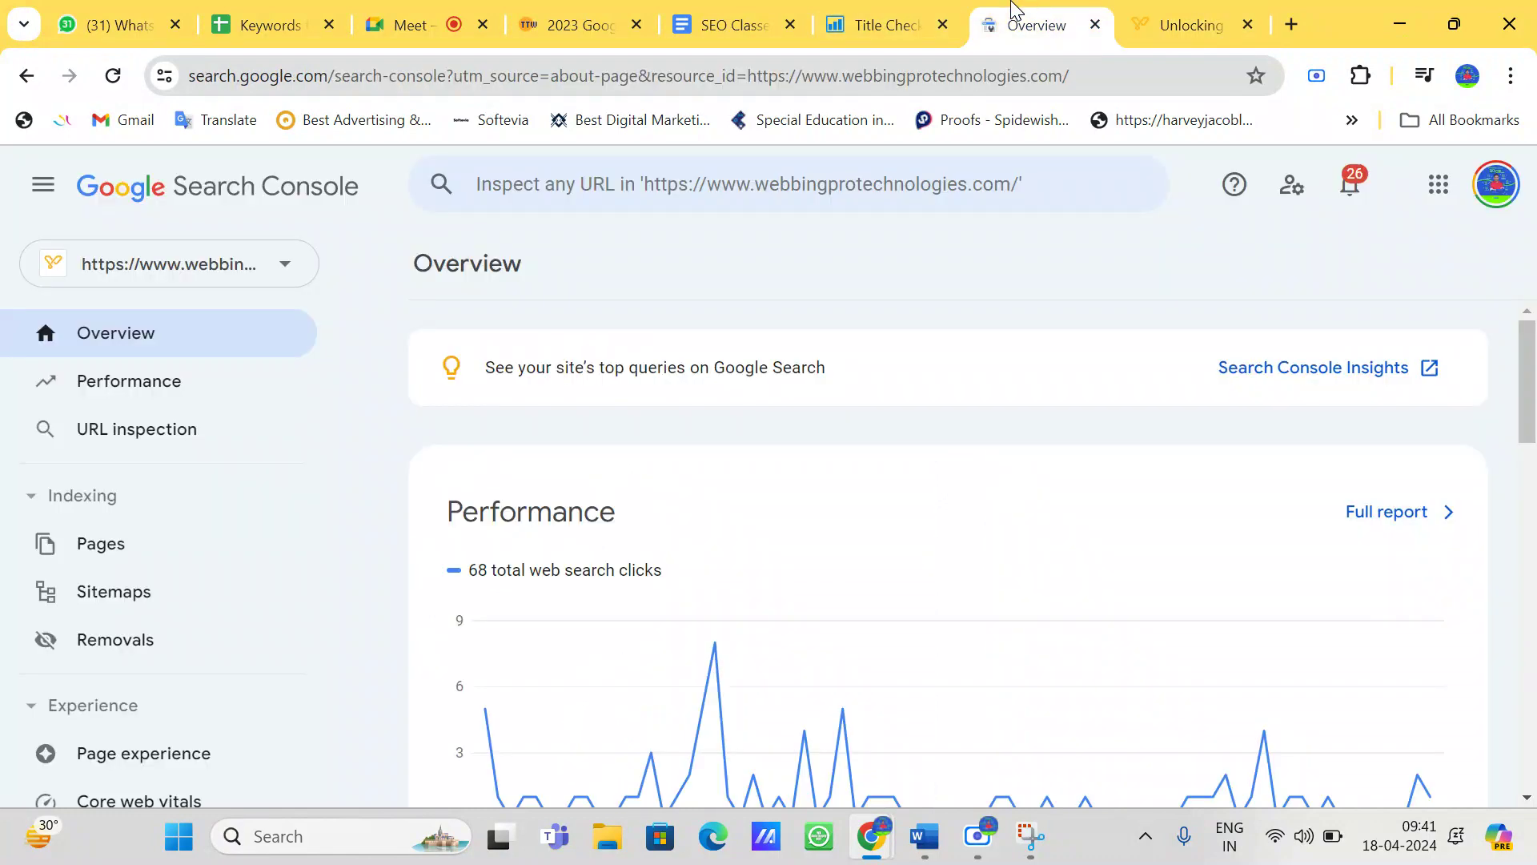
scroll(362, 616, down, 4)
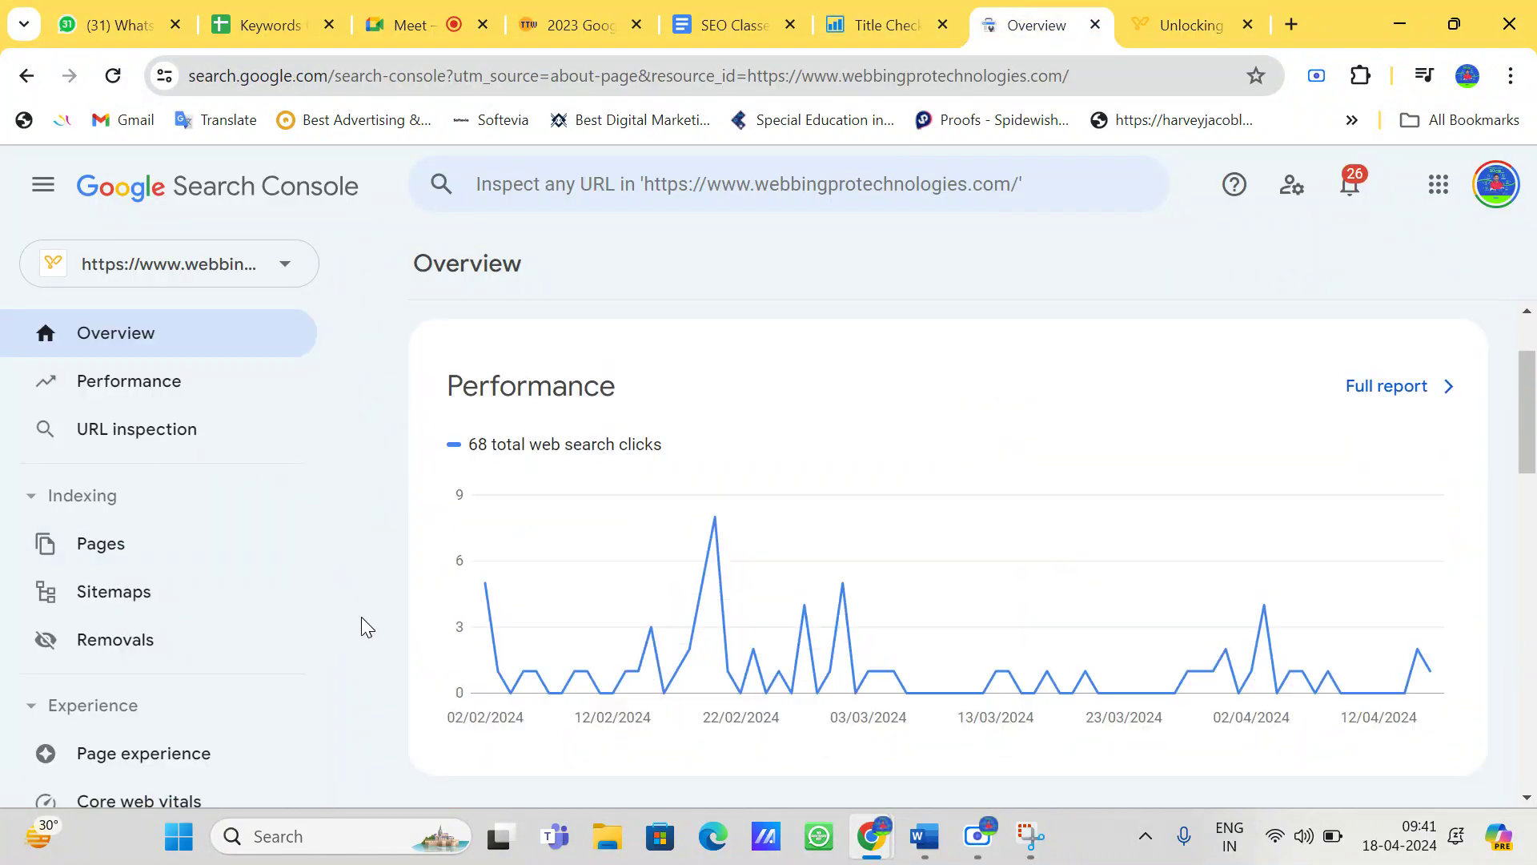
scroll(338, 516, down, 3)
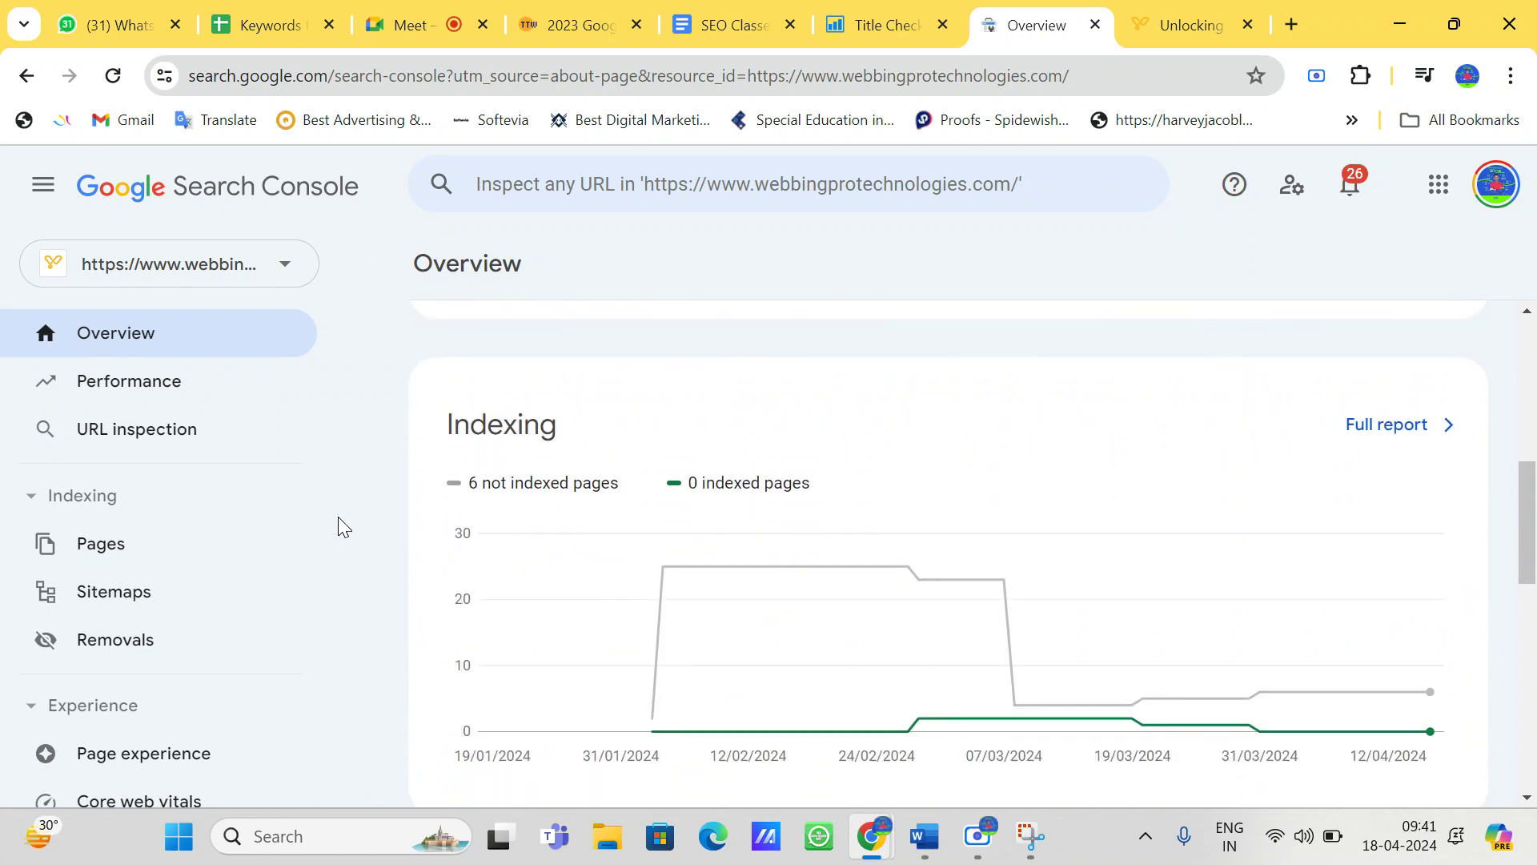
scroll(338, 517, up, 7)
Step: Open the full Performance report and set its date range to Last 28 days
click(1405, 515)
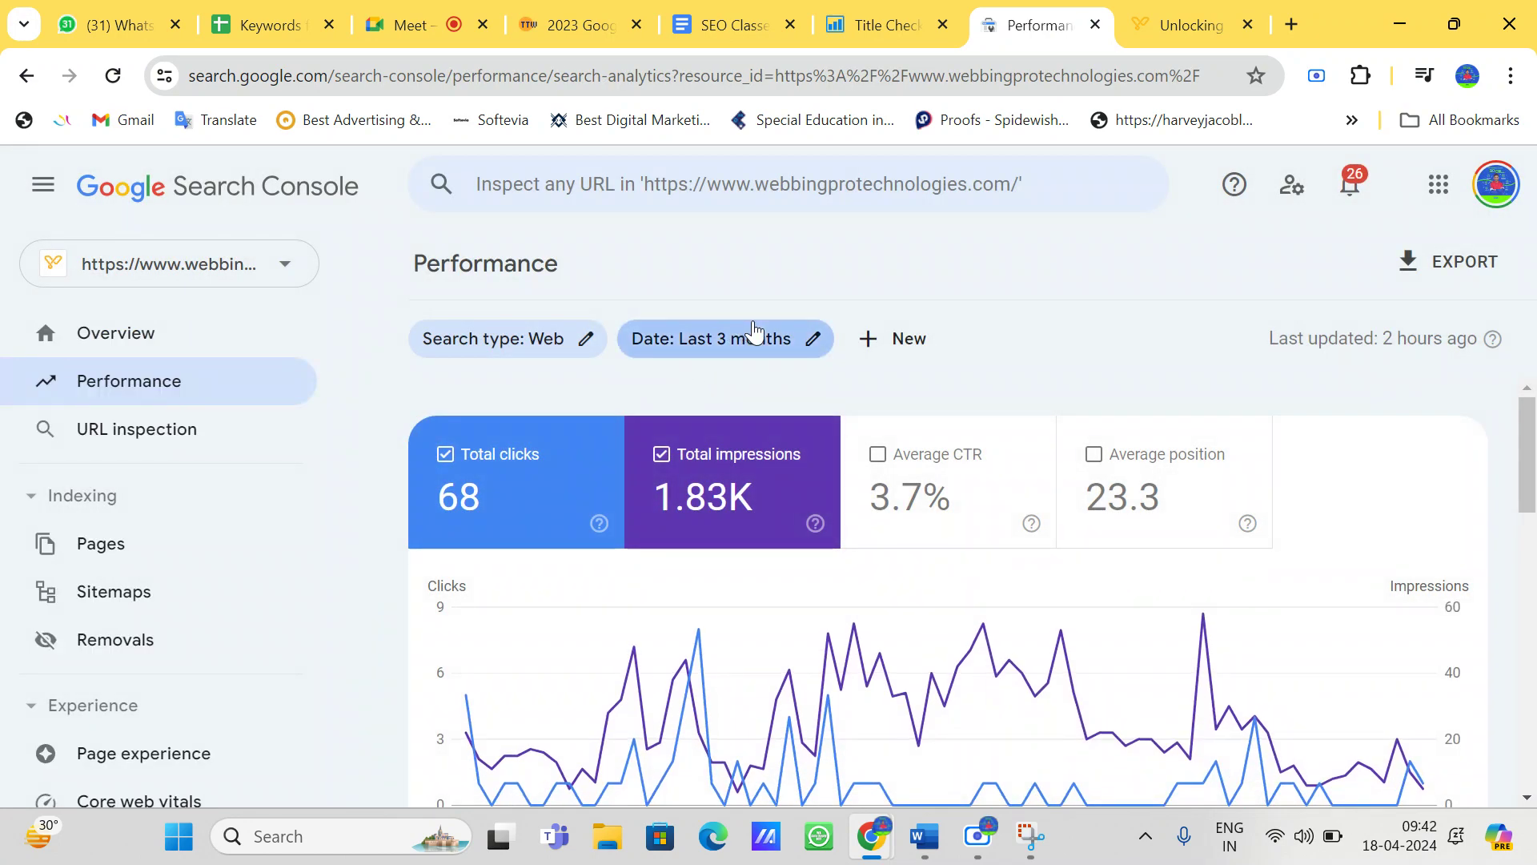
click(752, 328)
click(475, 483)
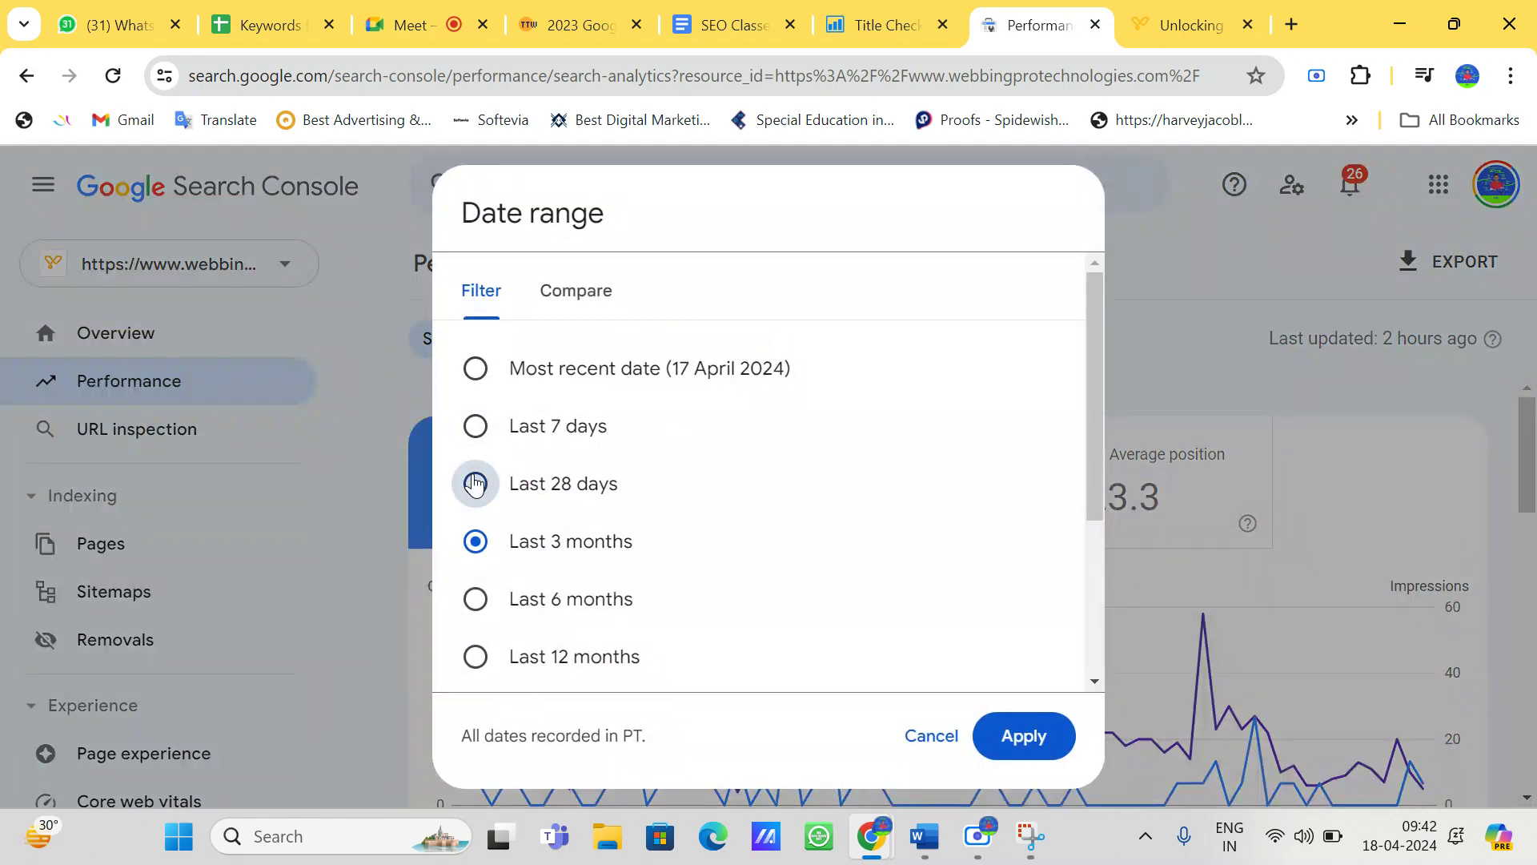
click(1013, 745)
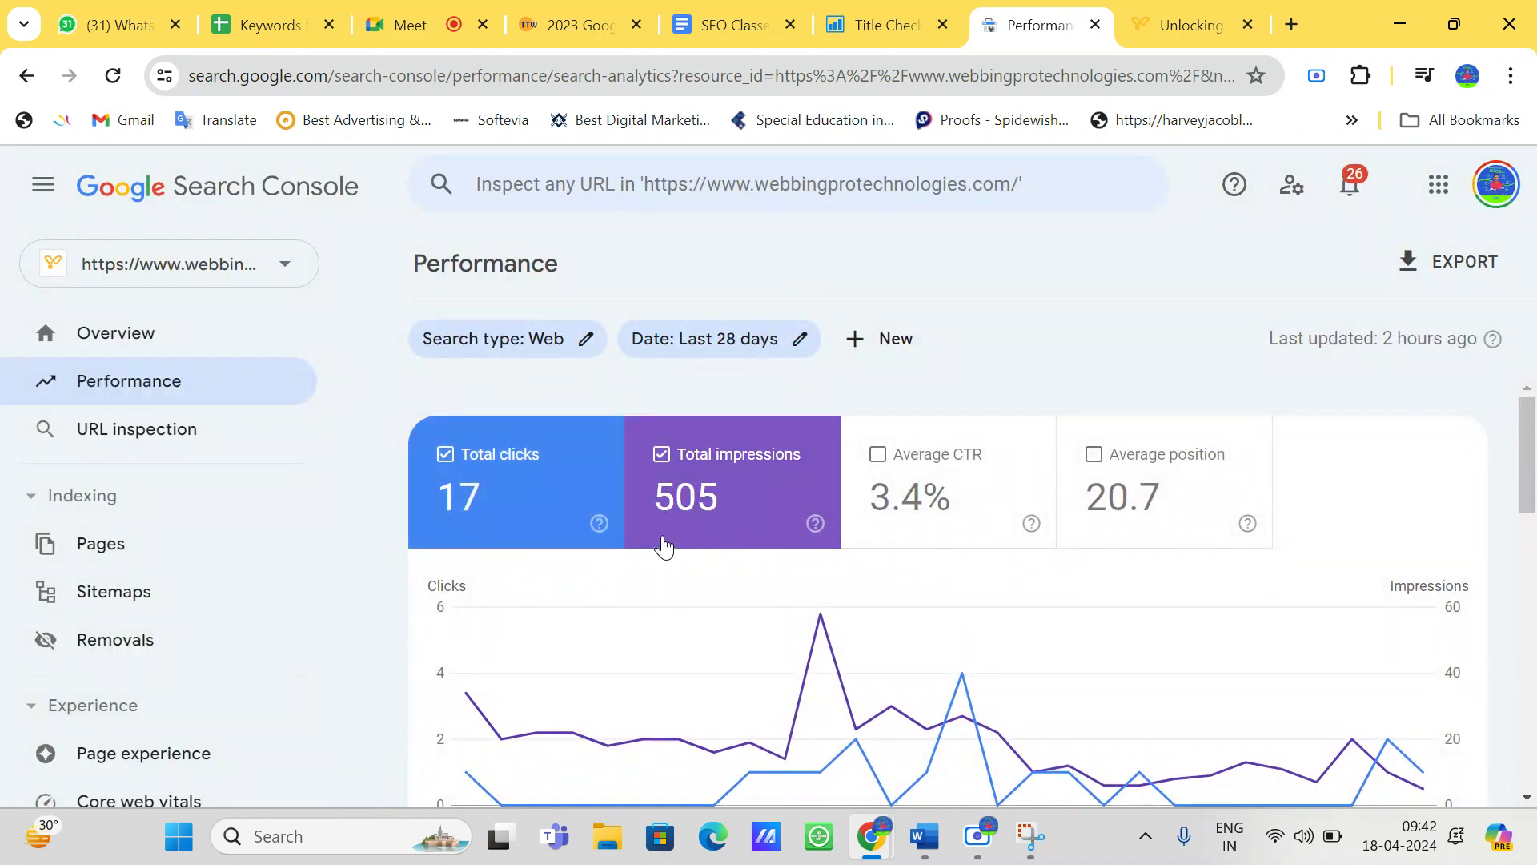
Step: Add Average CTR and Average position to the performance chart and review the top queries table
click(942, 521)
click(1060, 521)
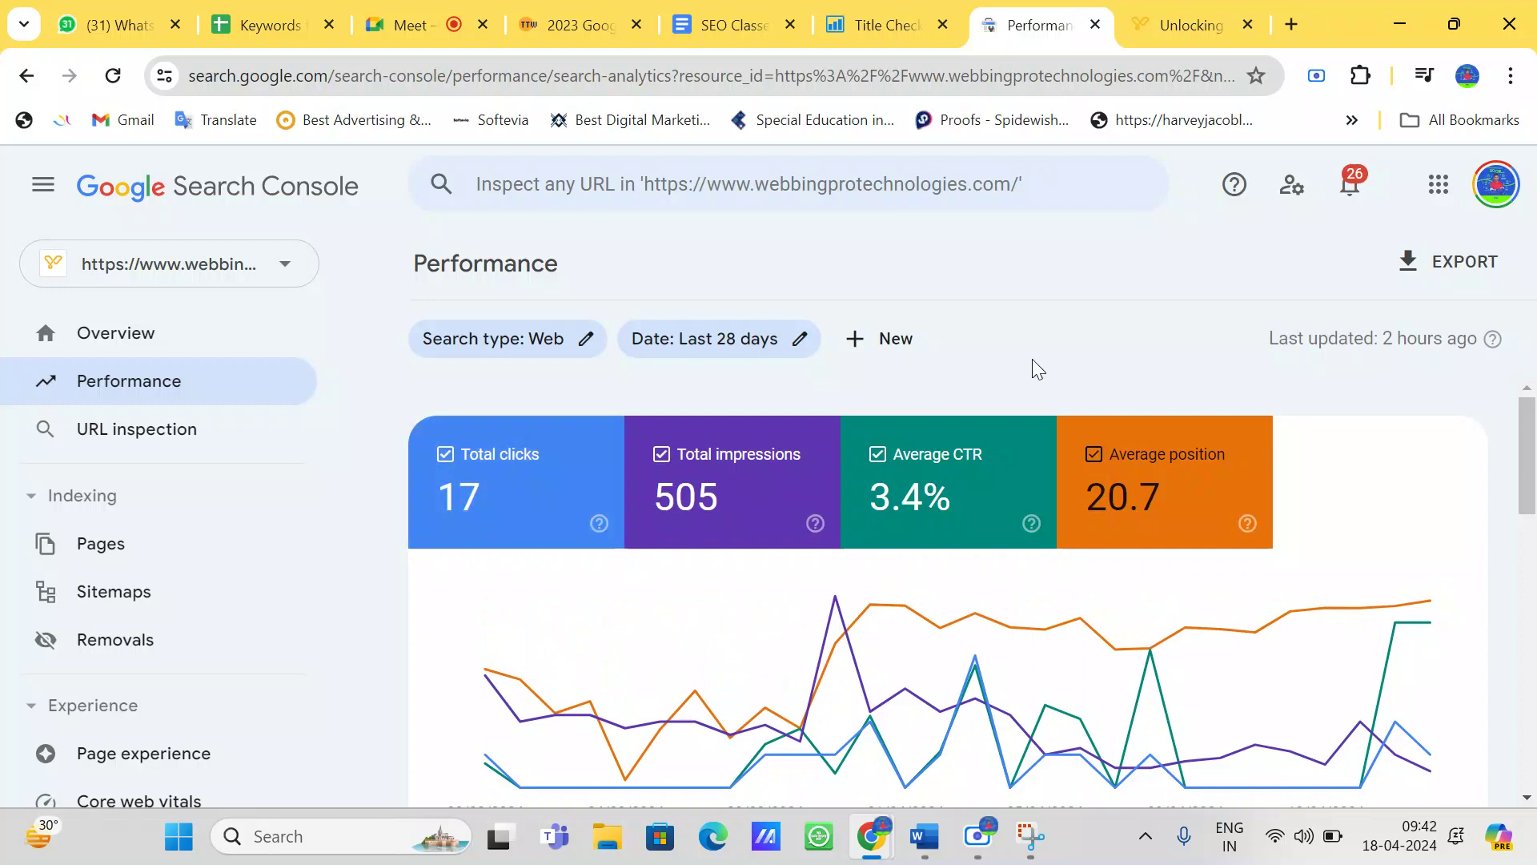
drag(1528, 436, 1534, 612)
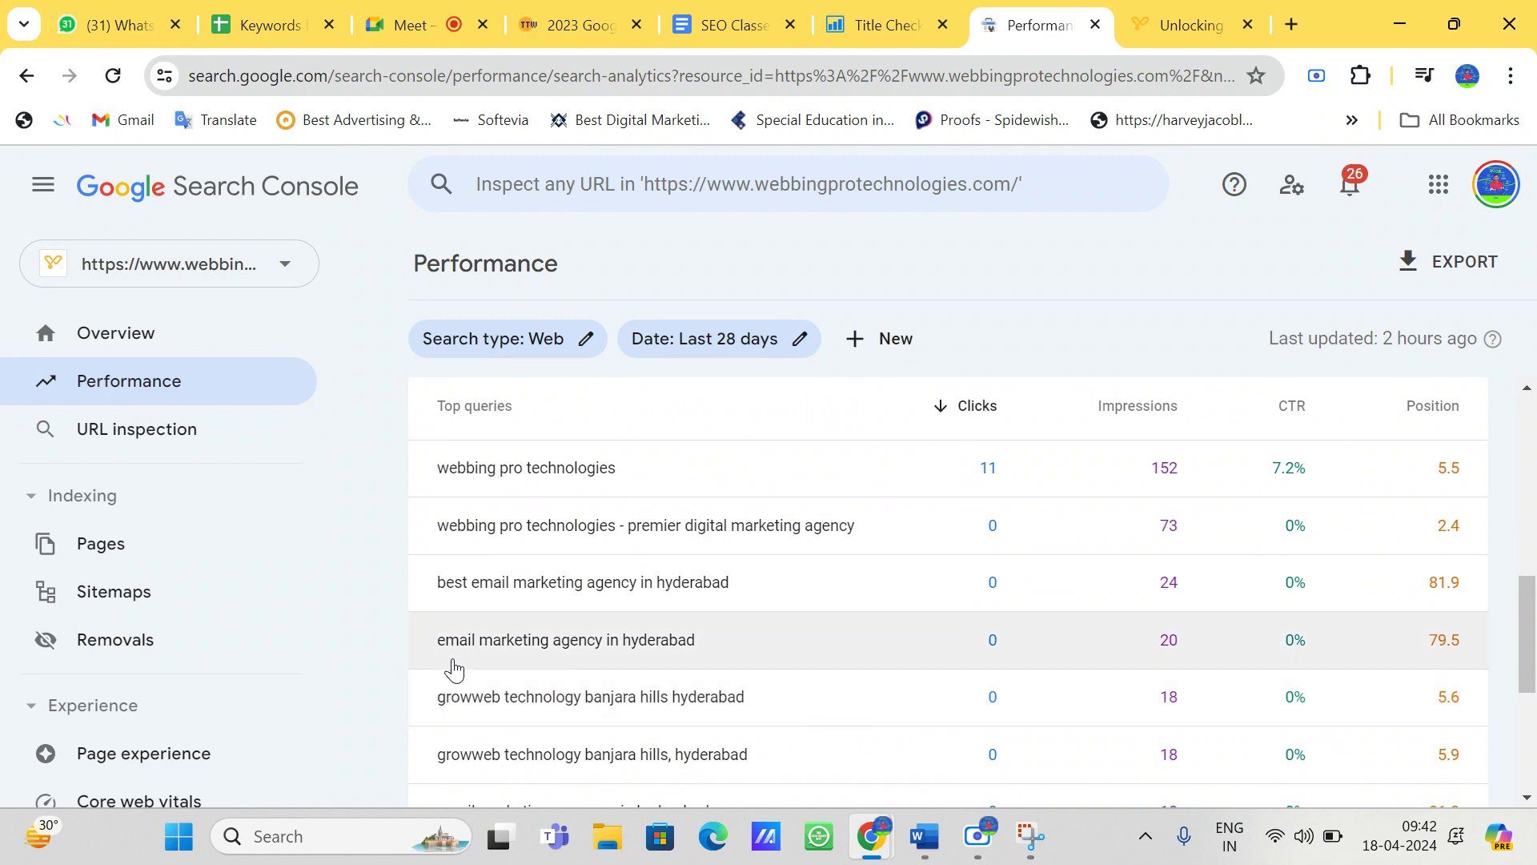
scroll(464, 663, down, 4)
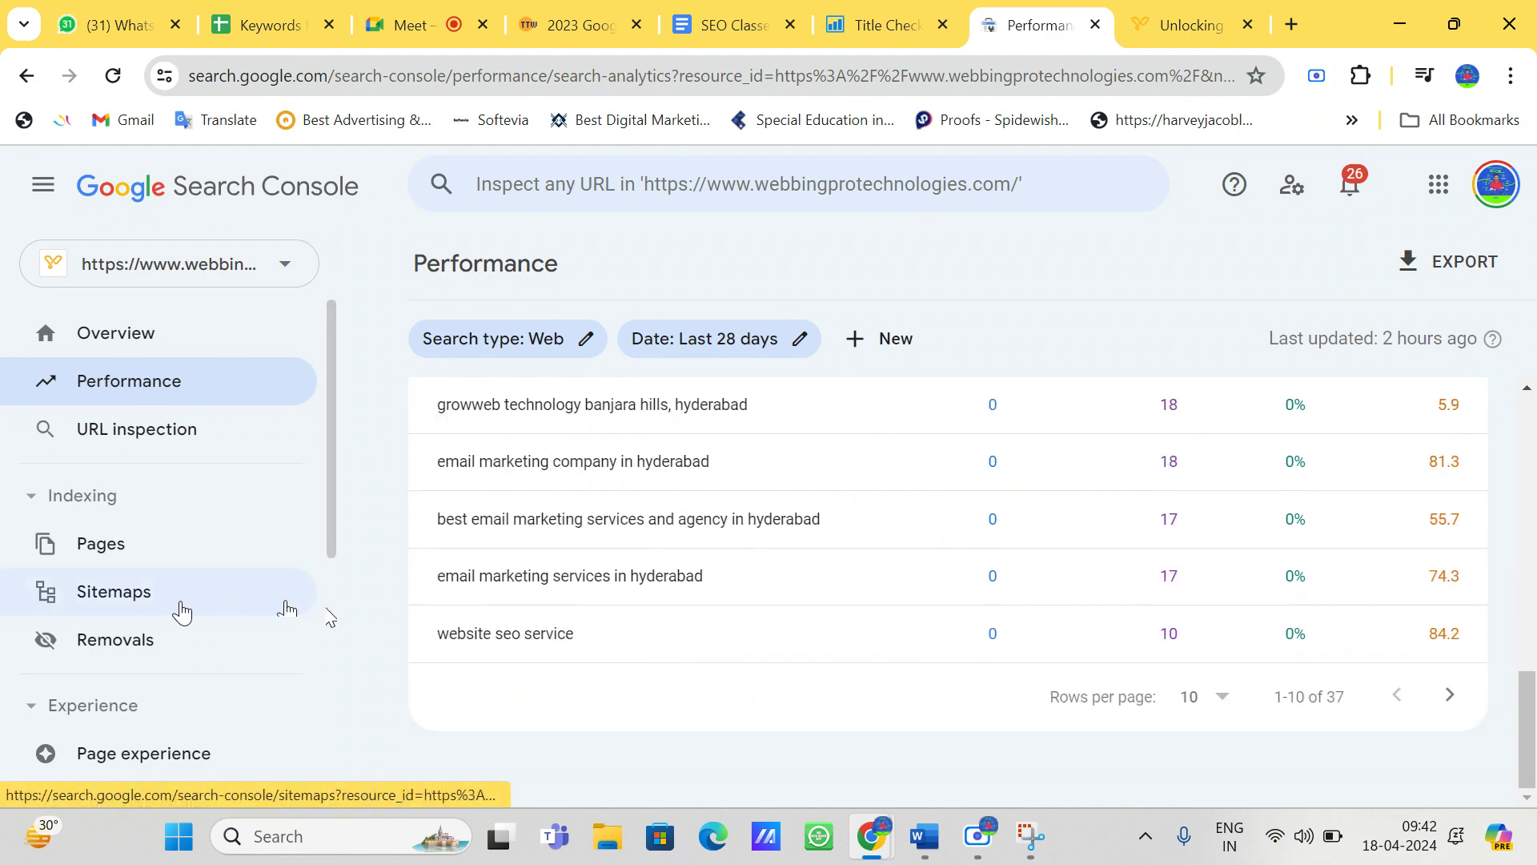
Step: Open the Page indexing report and review its Not indexed and Indexed page figures and chart
click(140, 560)
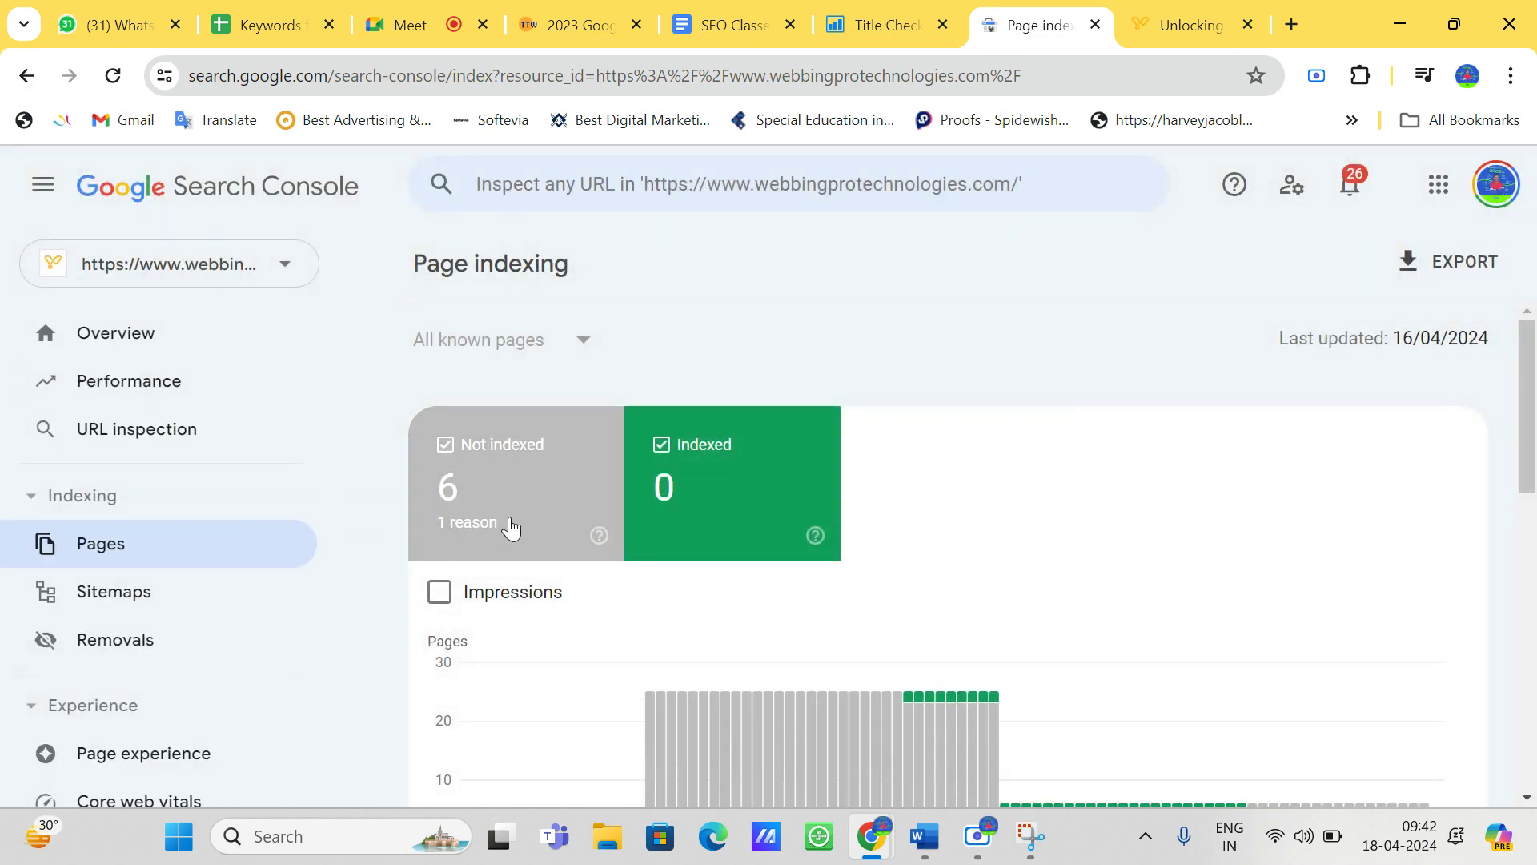
scroll(704, 484, down, 2)
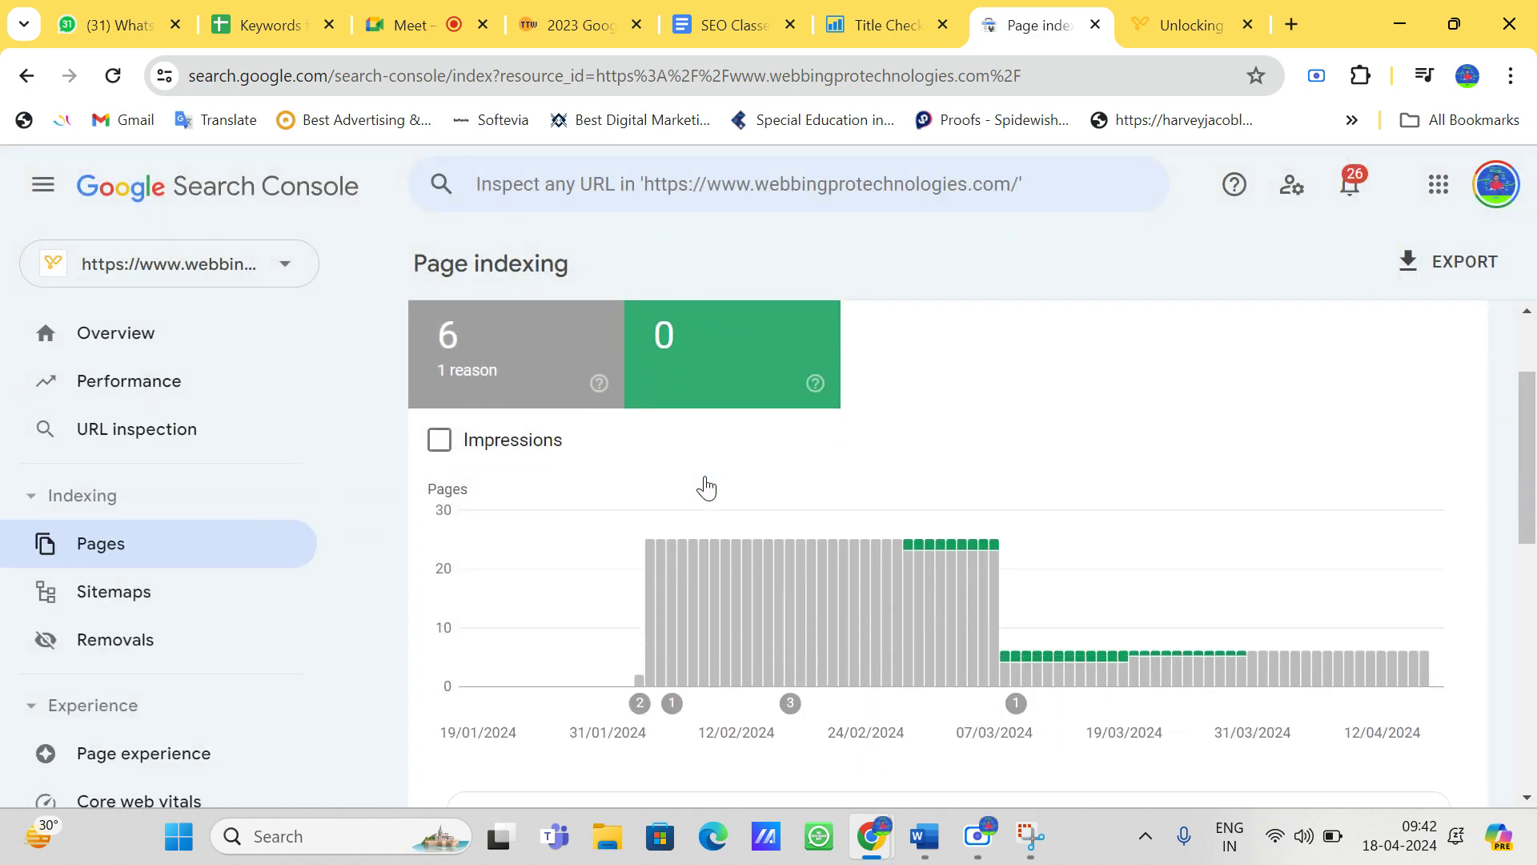
scroll(705, 485, up, 2)
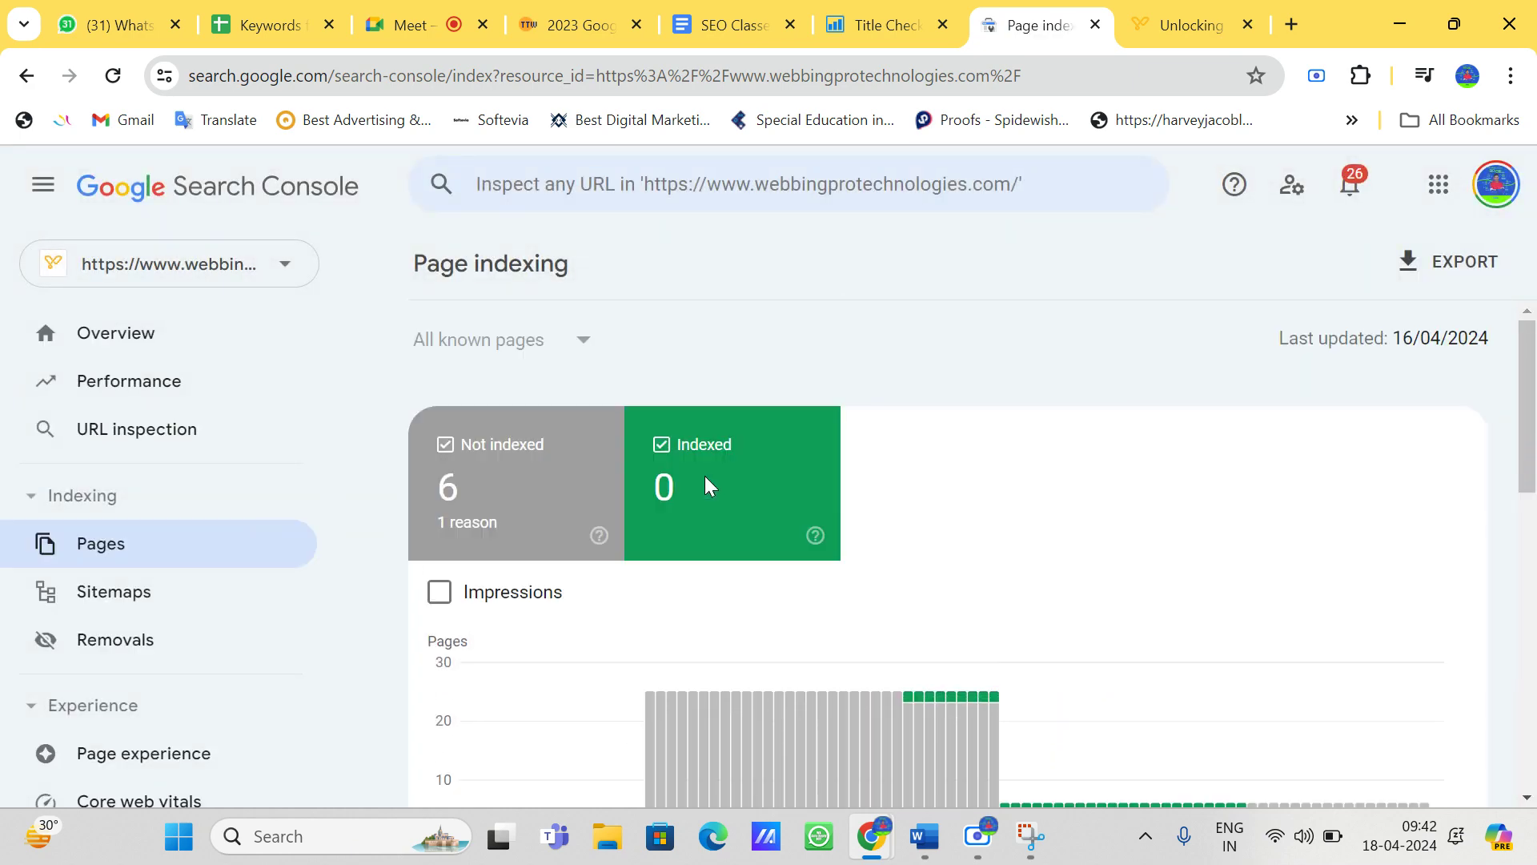
click(282, 264)
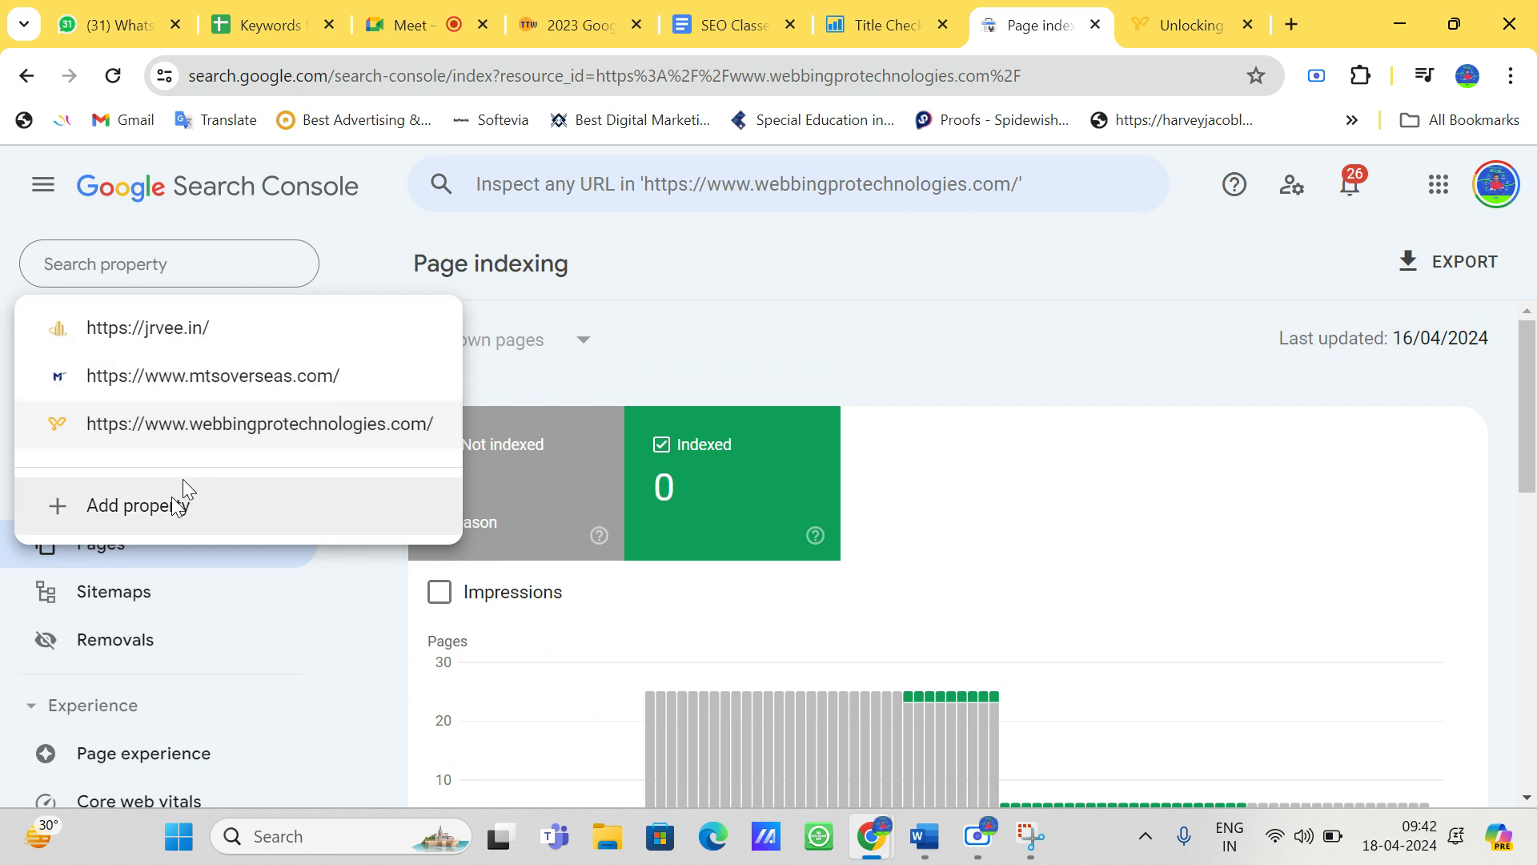
click(202, 426)
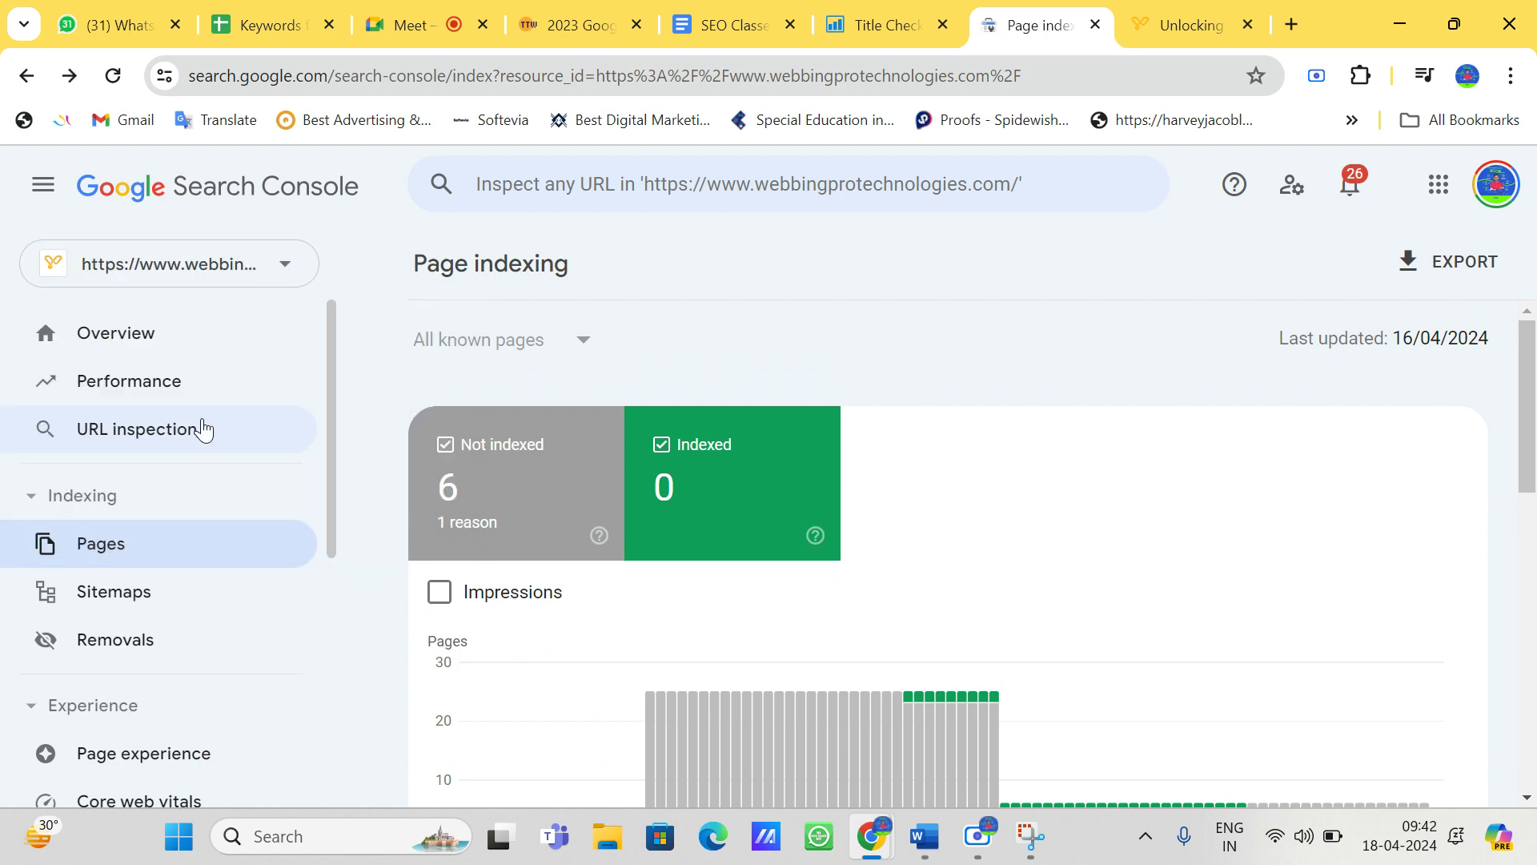
click(261, 290)
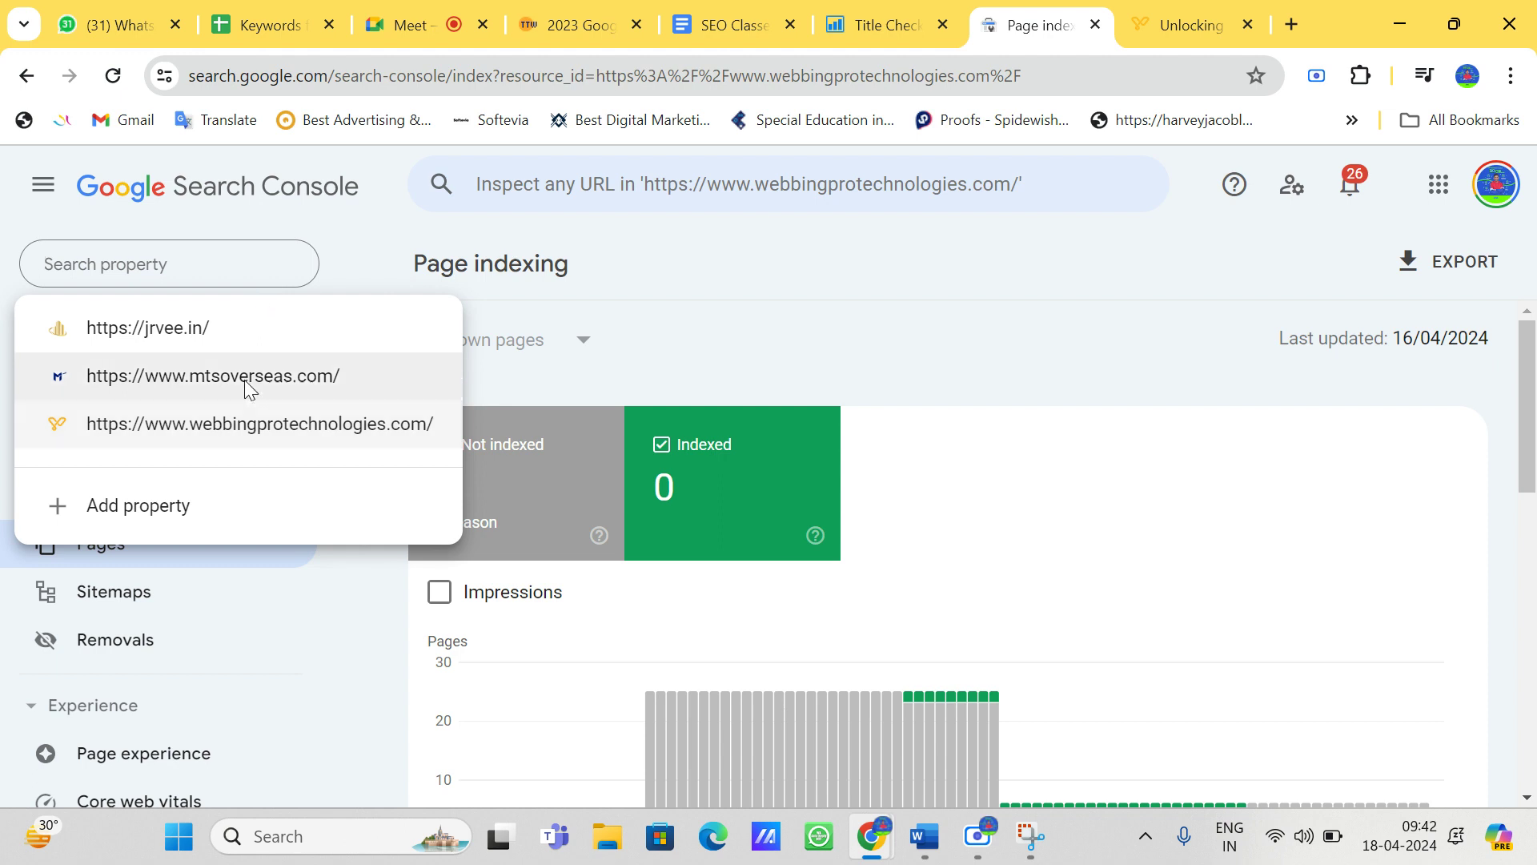
click(242, 433)
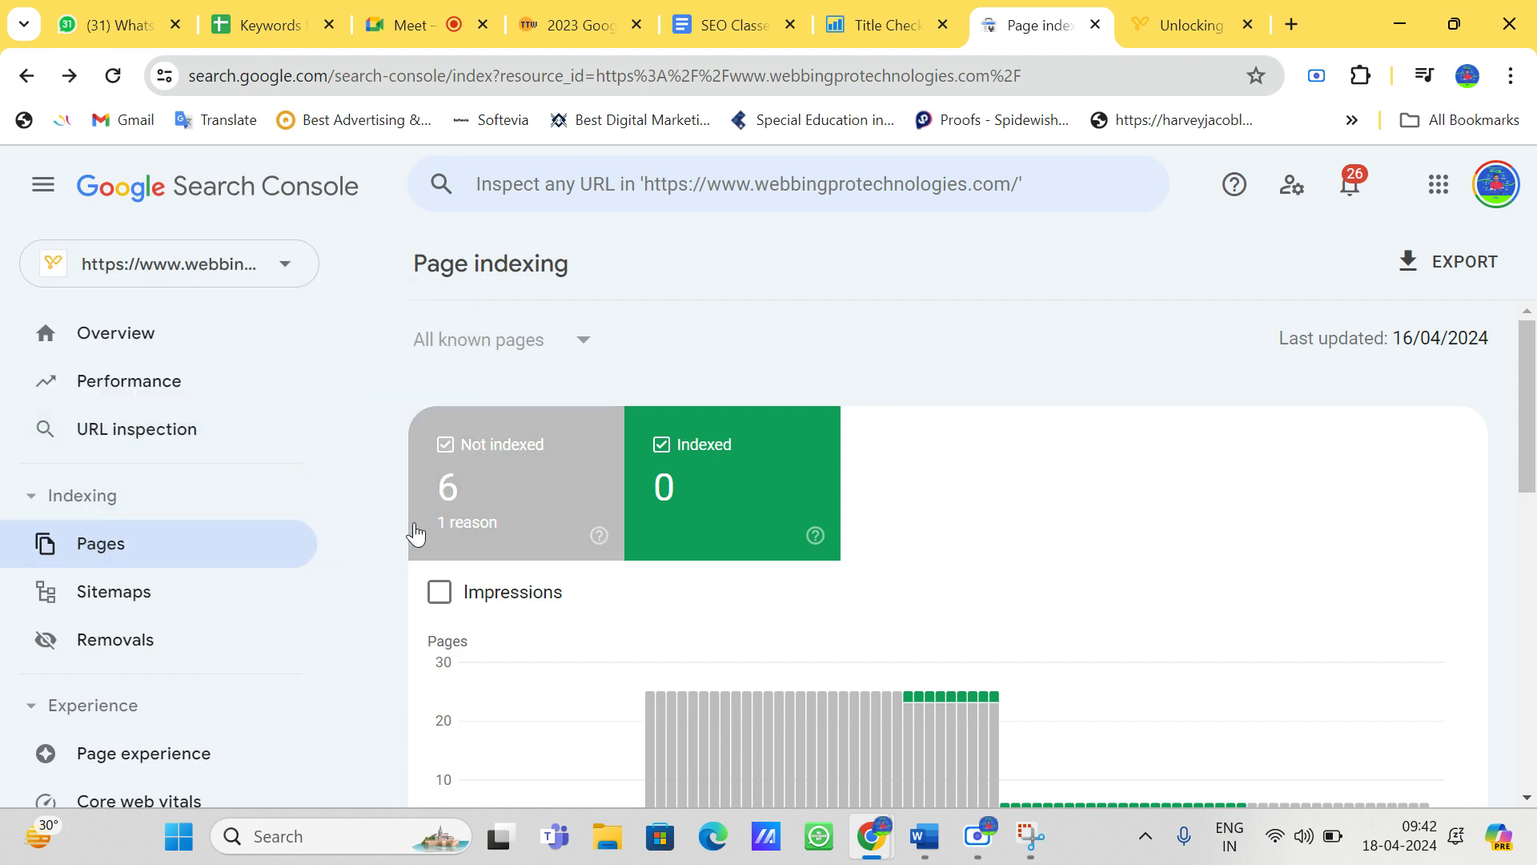
click(152, 333)
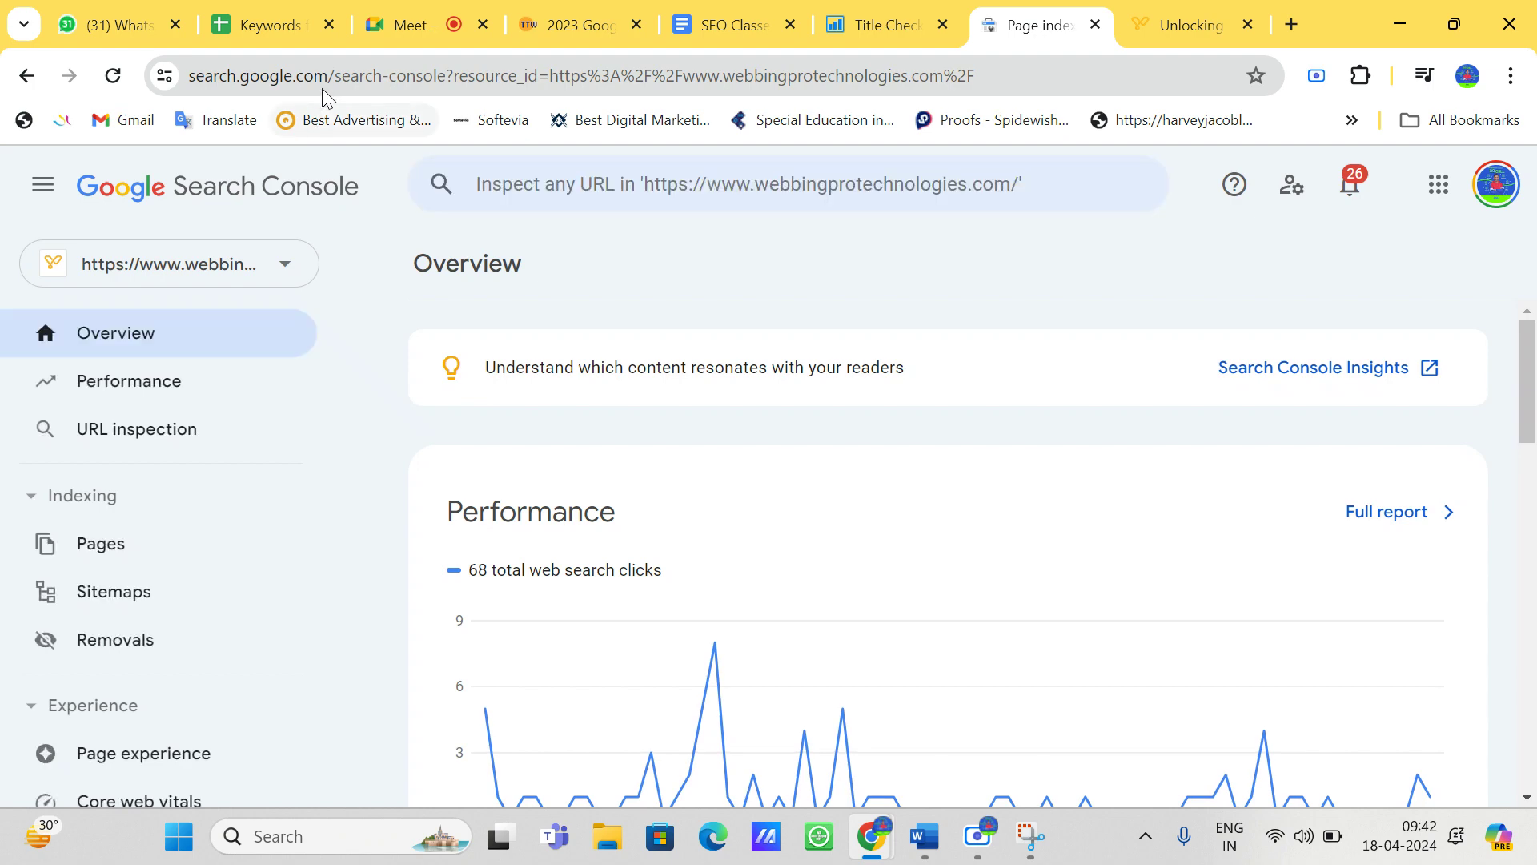
drag(325, 75, 4, 76)
key(ctrl+c)
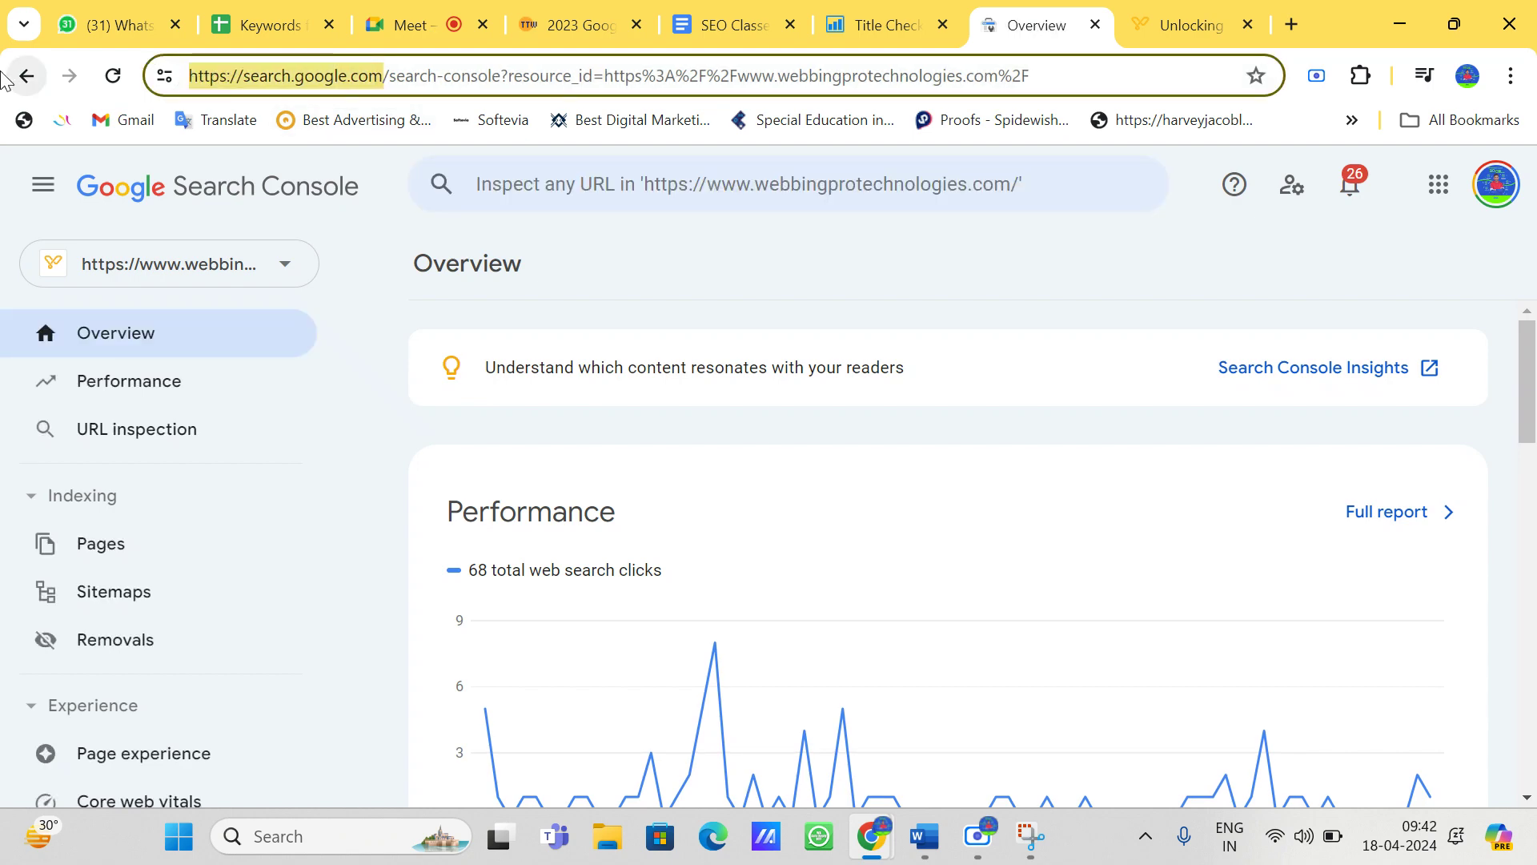
click(116, 24)
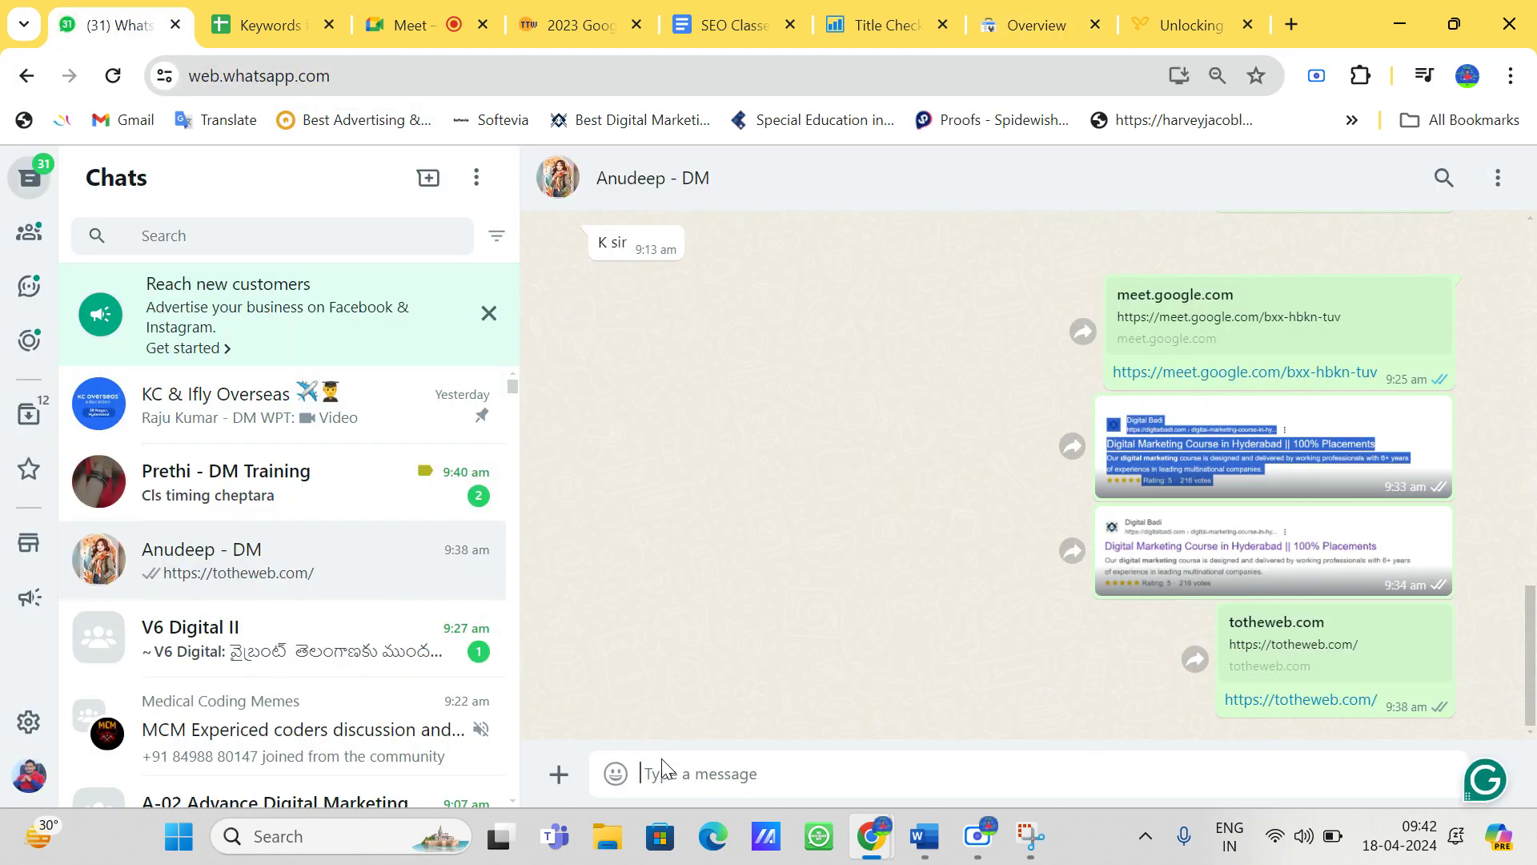
key(ctrl+v)
key(Return)
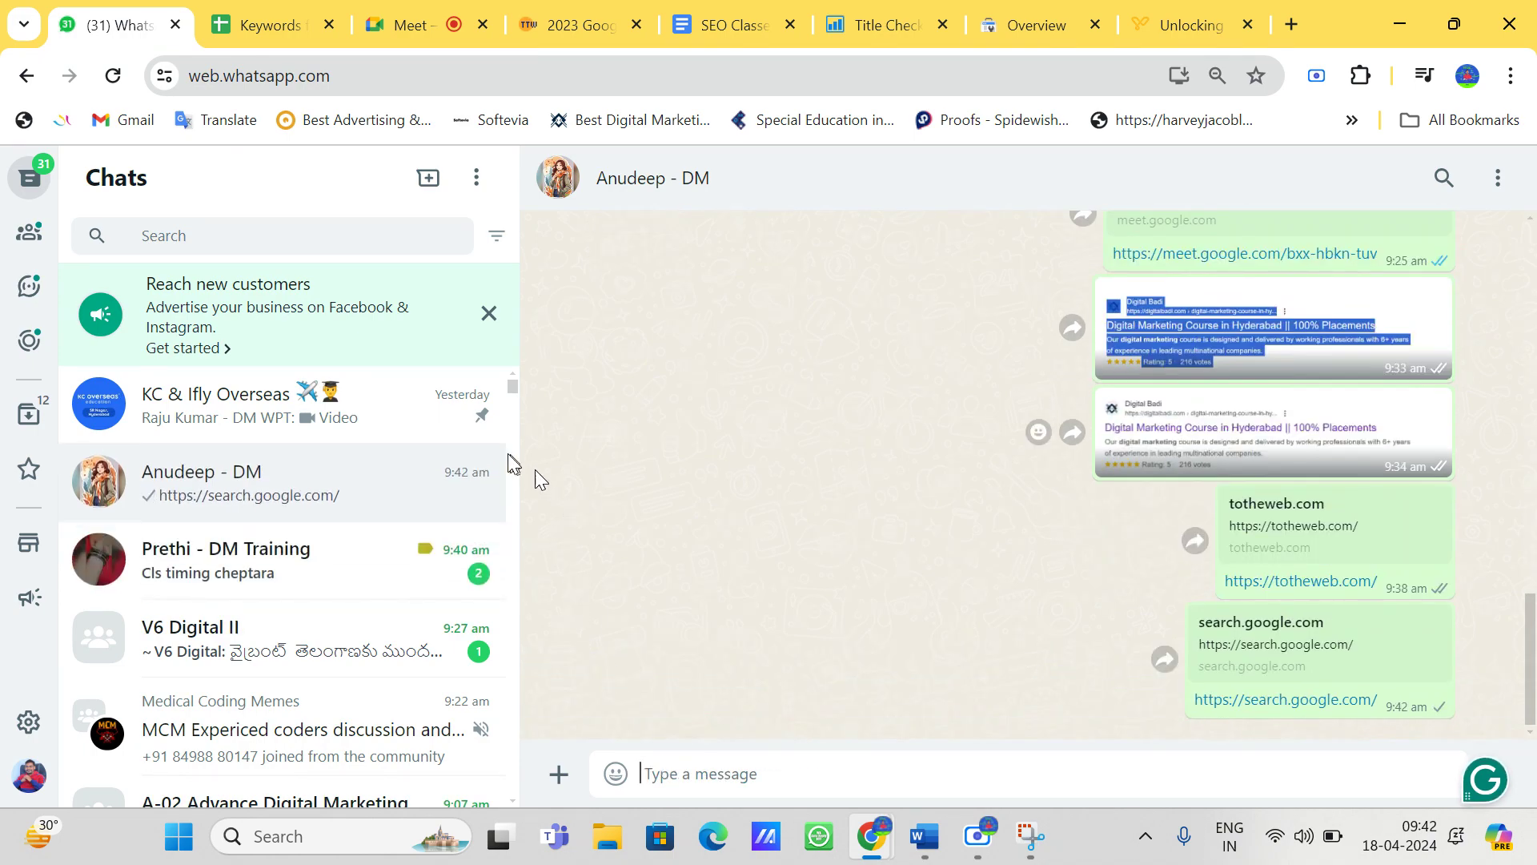
Step: Reorder the browser tabs so Meet sits beside WhatsApp, check the call, and open a new browser tab
drag(267, 36, 391, 35)
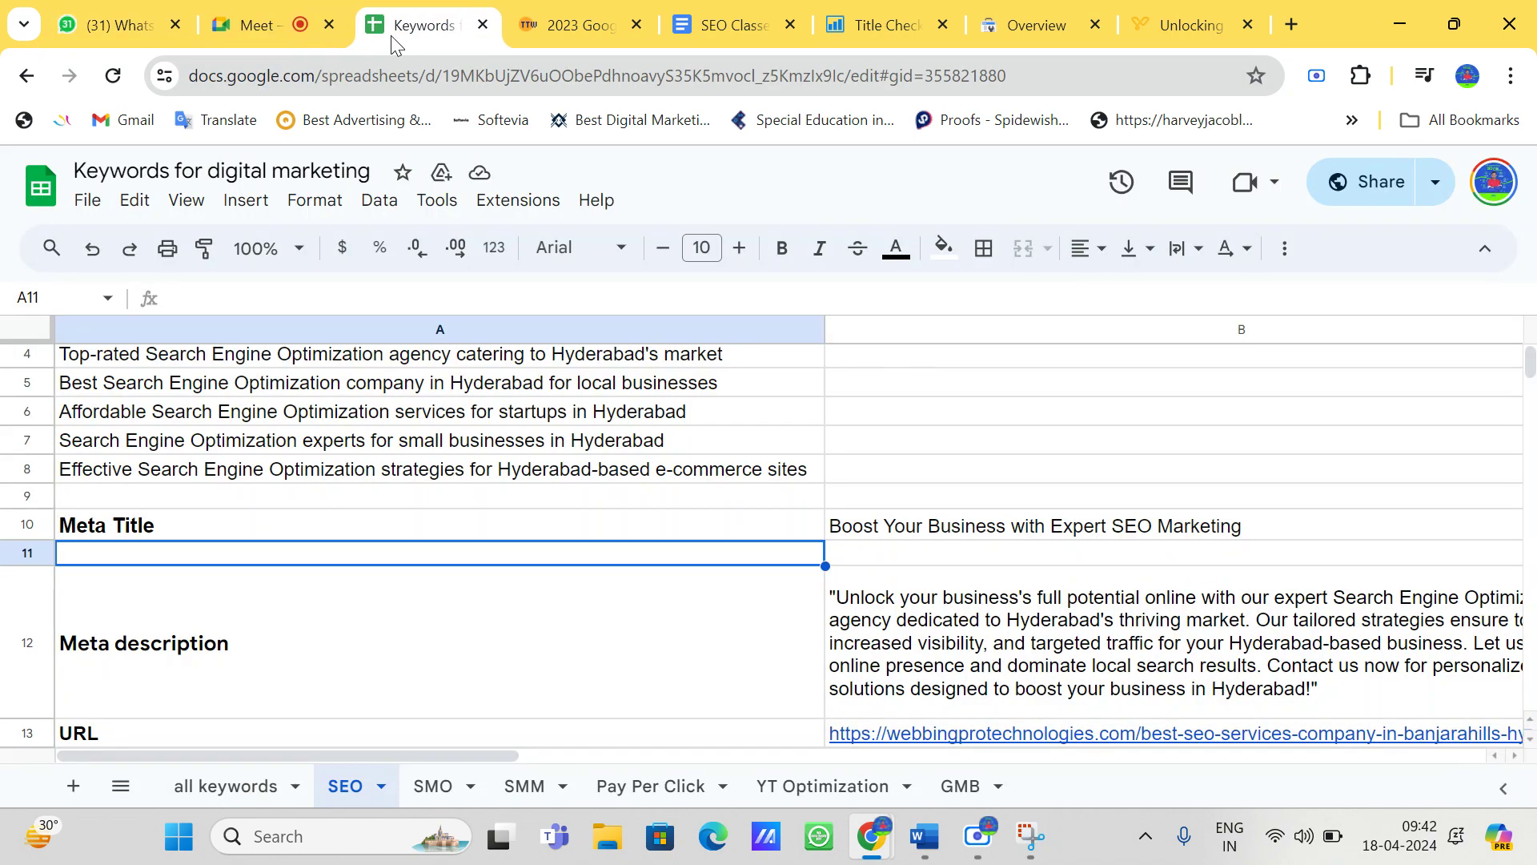
click(264, 25)
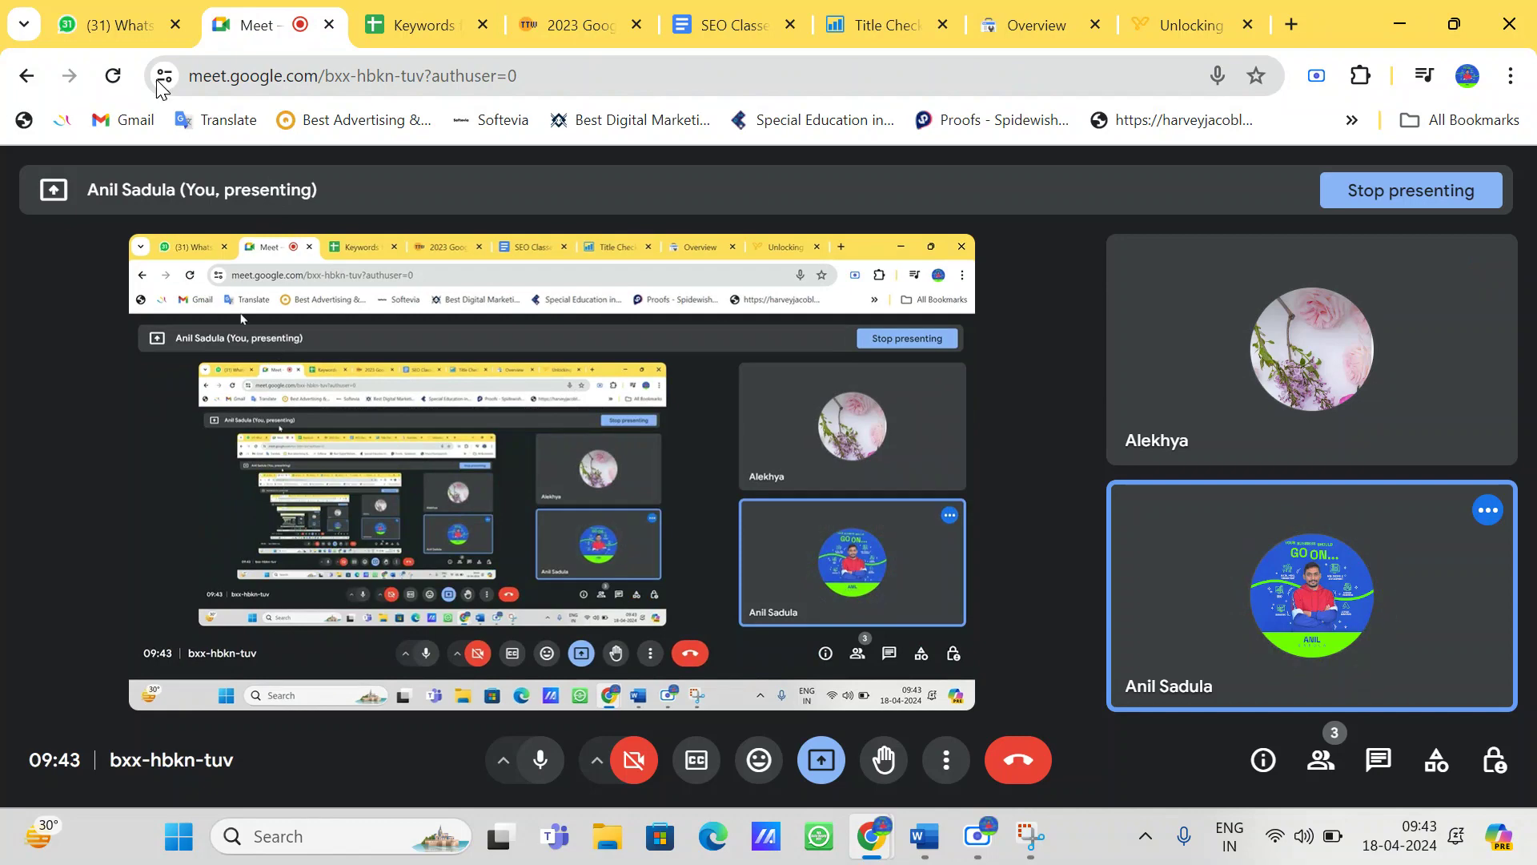
click(112, 25)
click(377, 26)
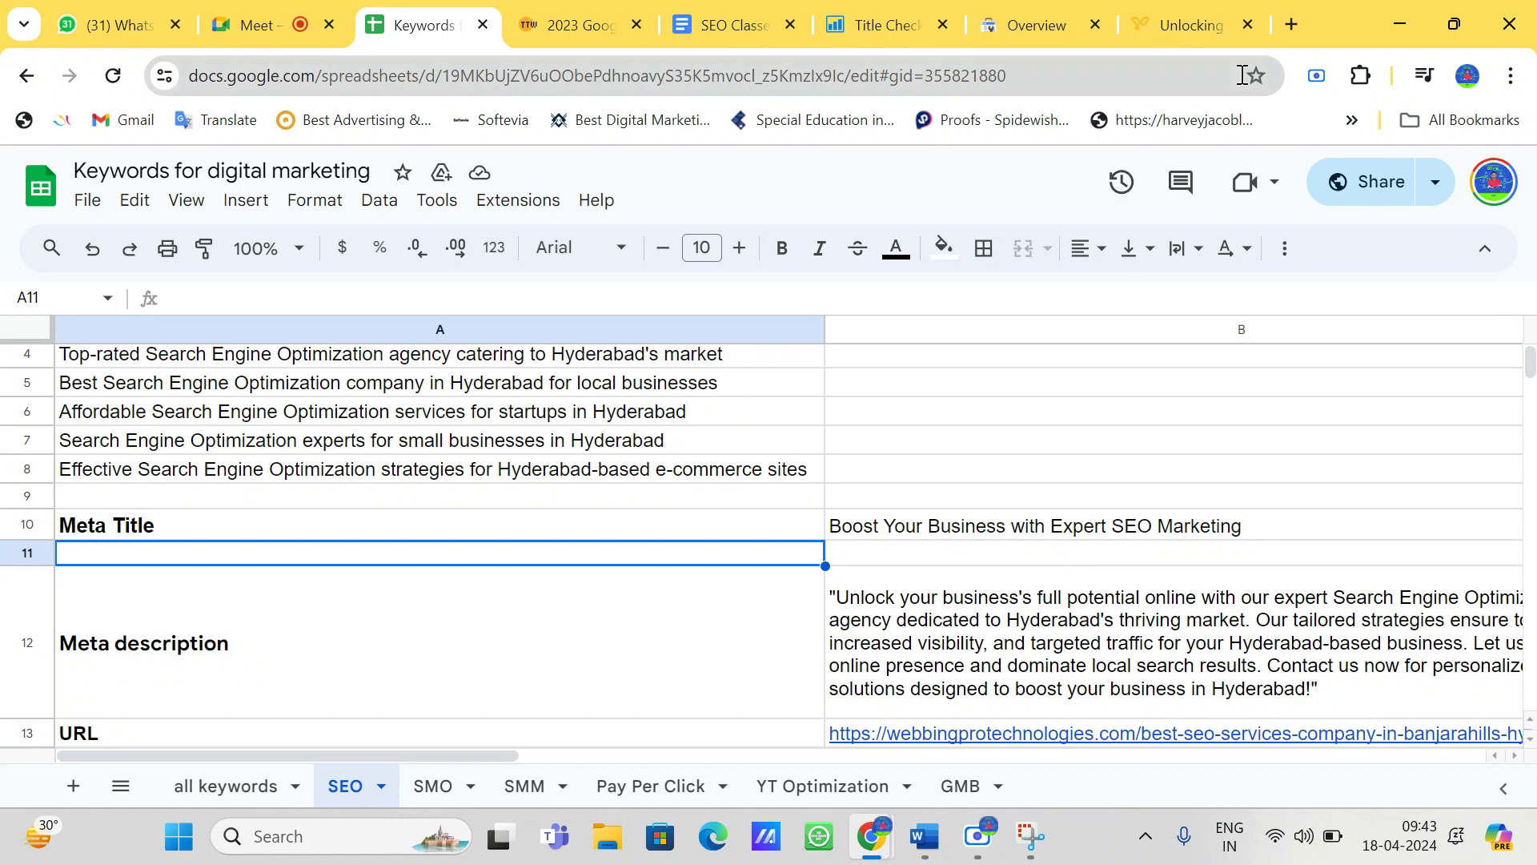
click(1291, 24)
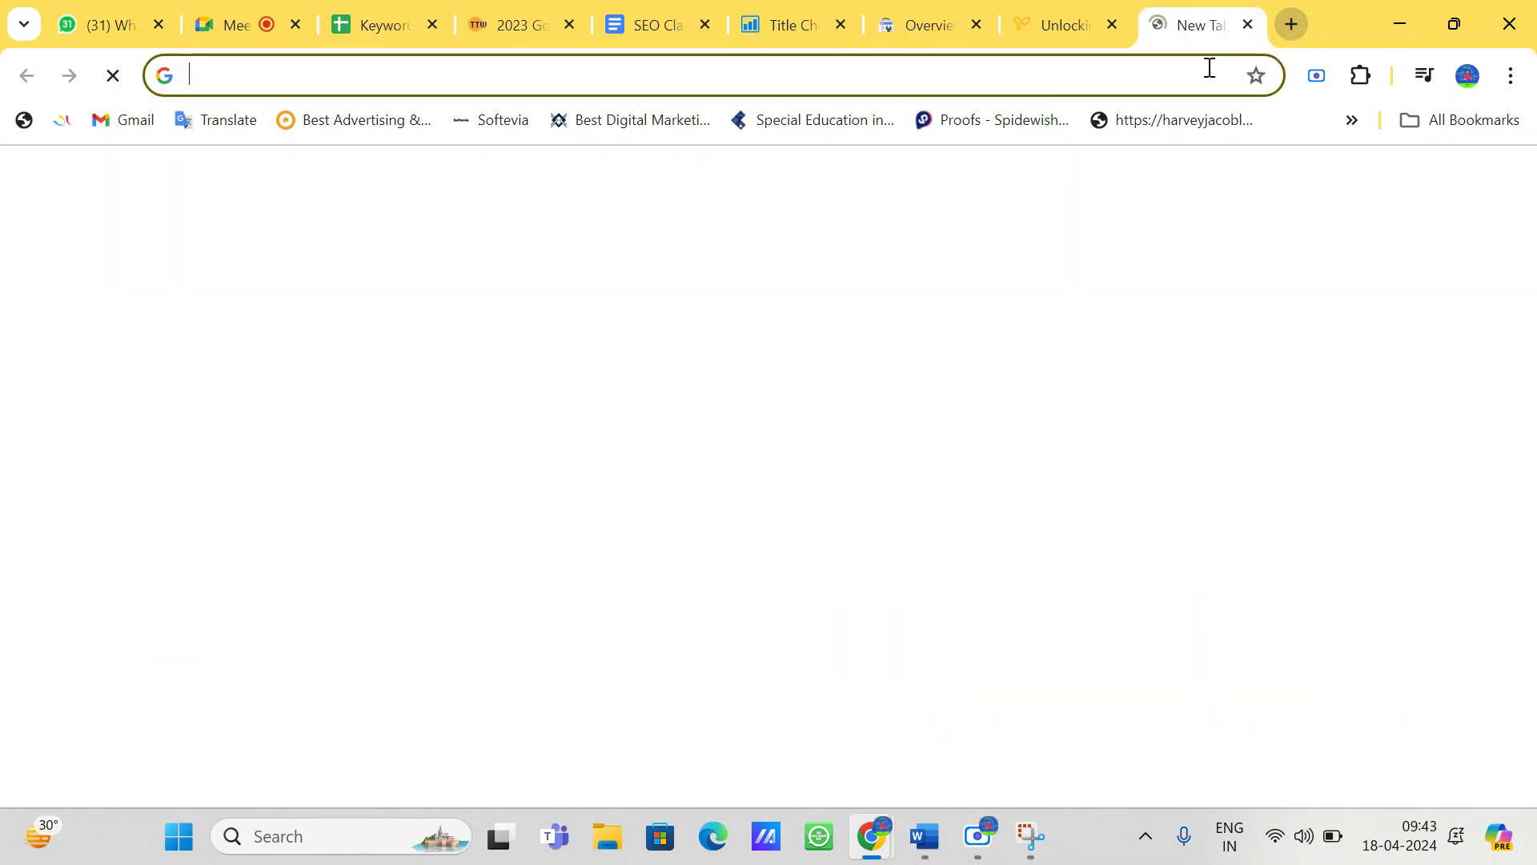
click(1113, 75)
text(srimil)
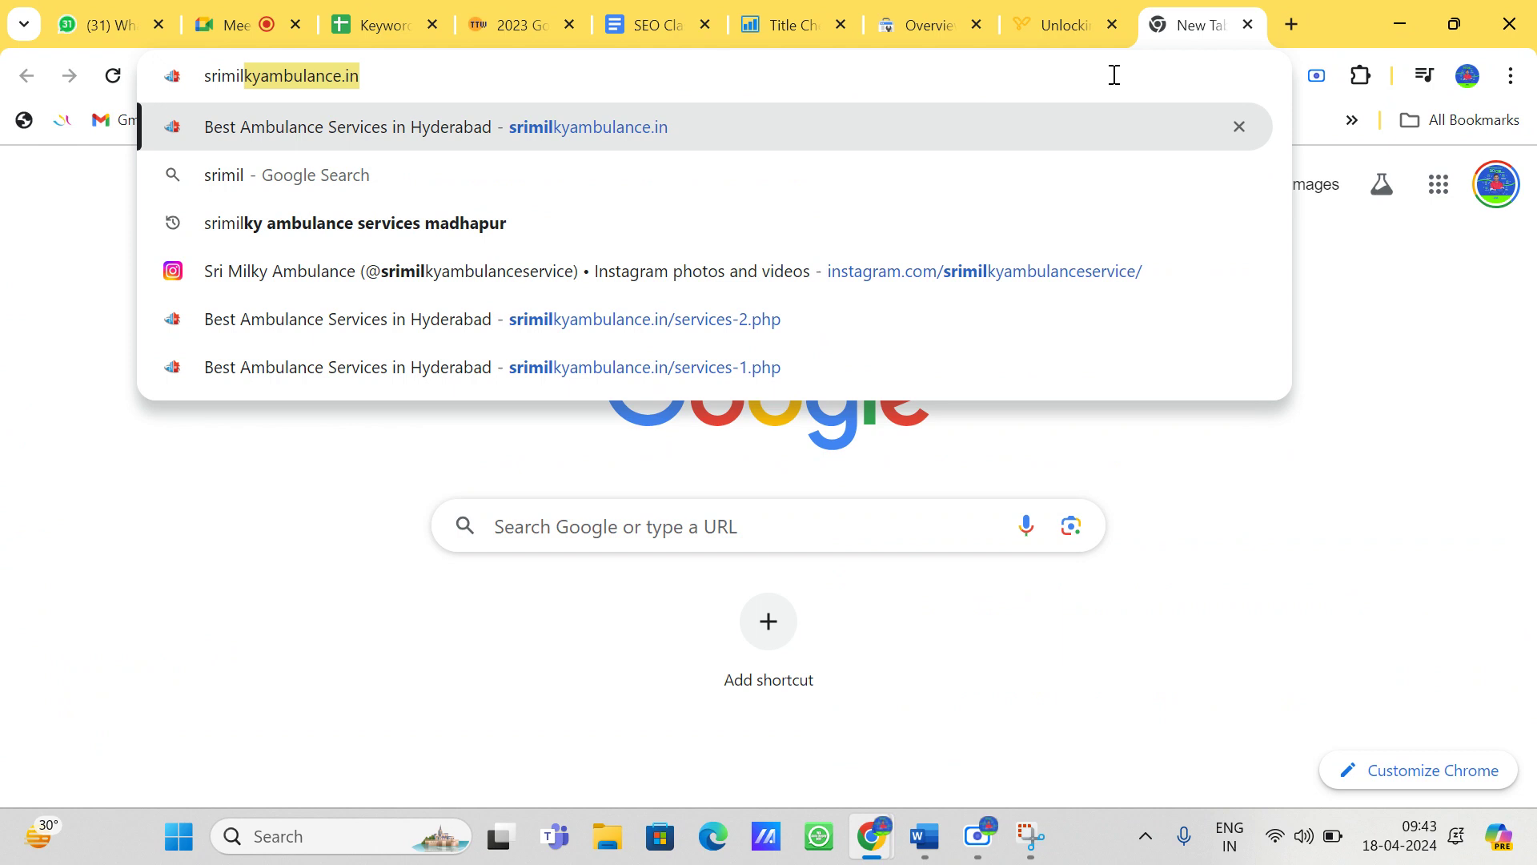
key(ctrl+a)
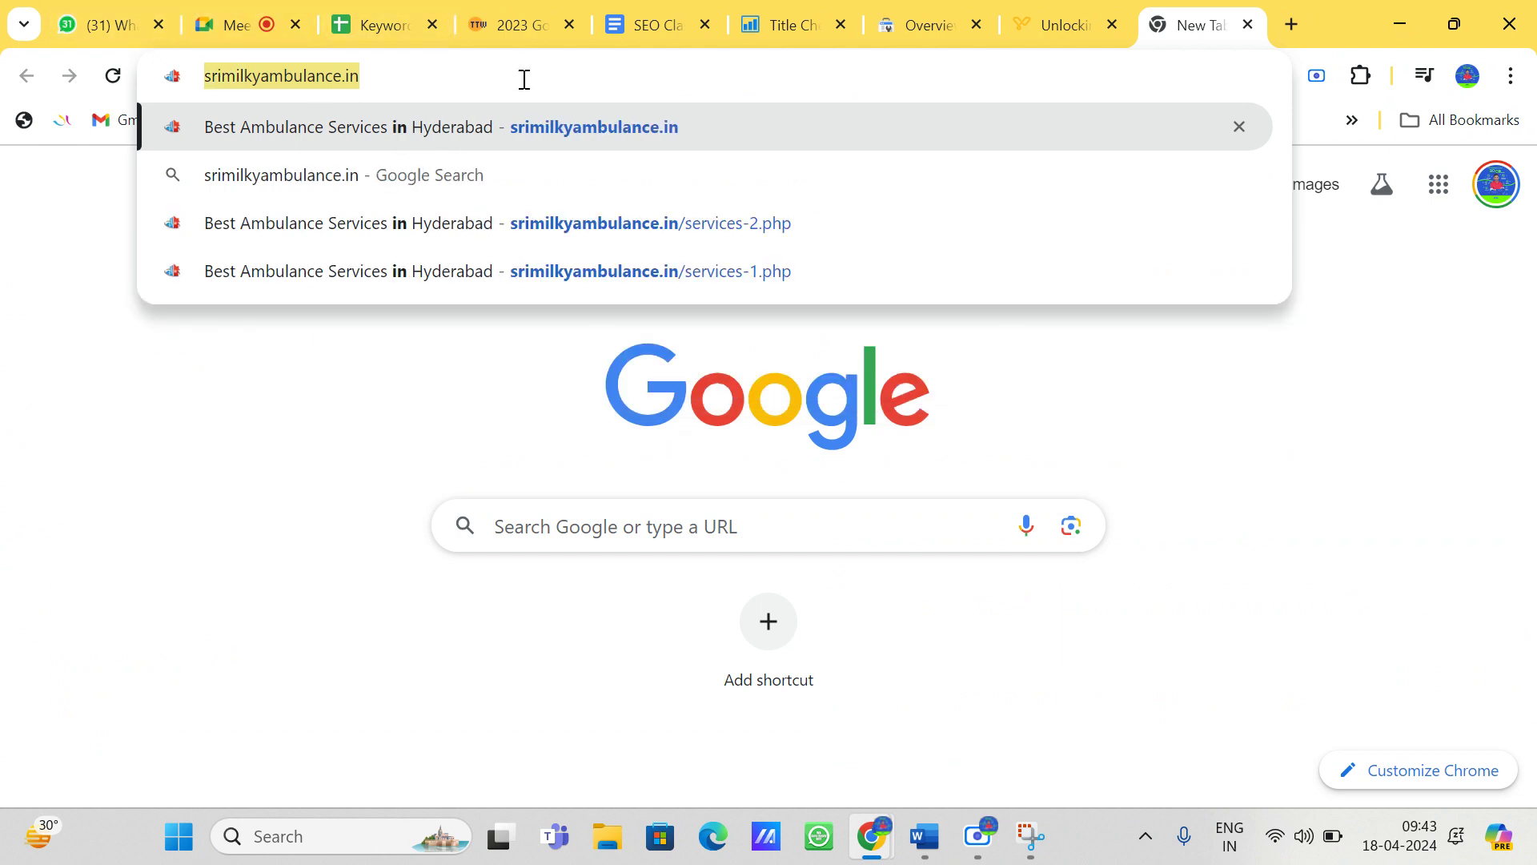
text(tr)
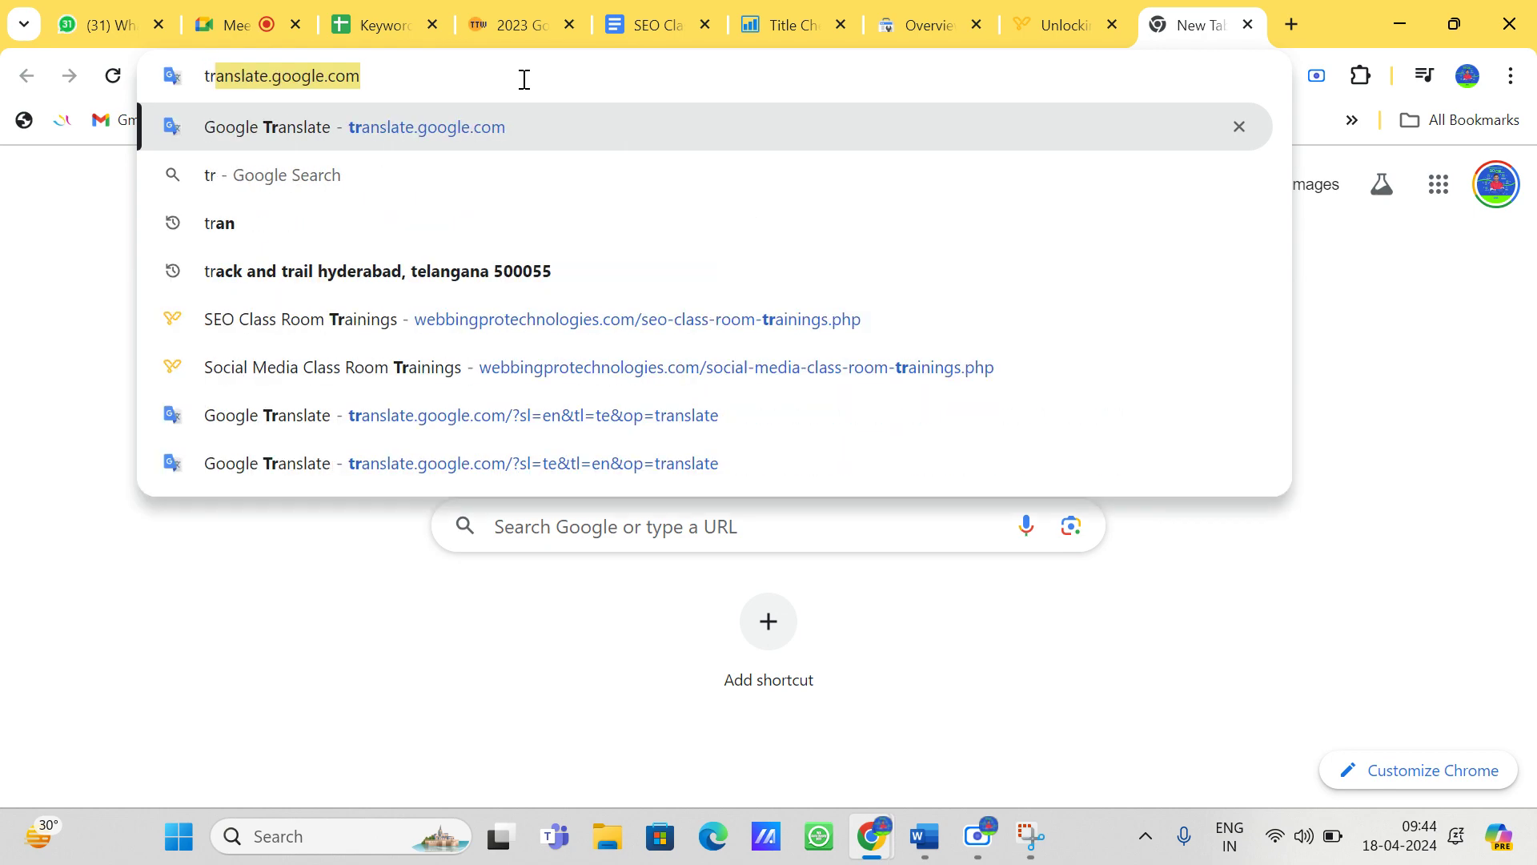
key(Delete)
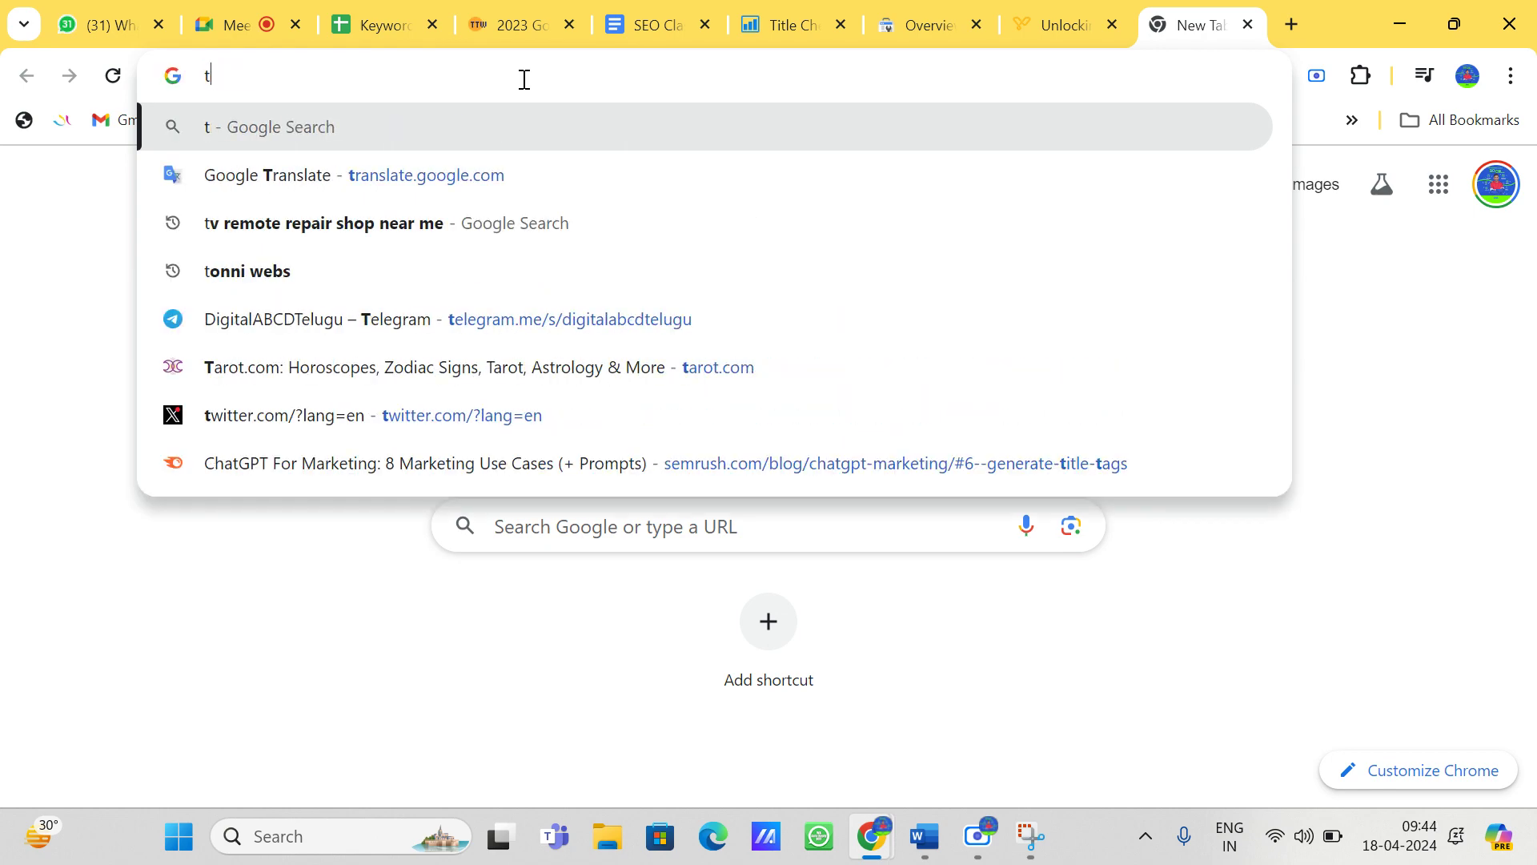
key(BackSpace)
Step: Search Google for "bandari travels tirupati" and open the bandaritoursandtravels.in website
text(bandr)
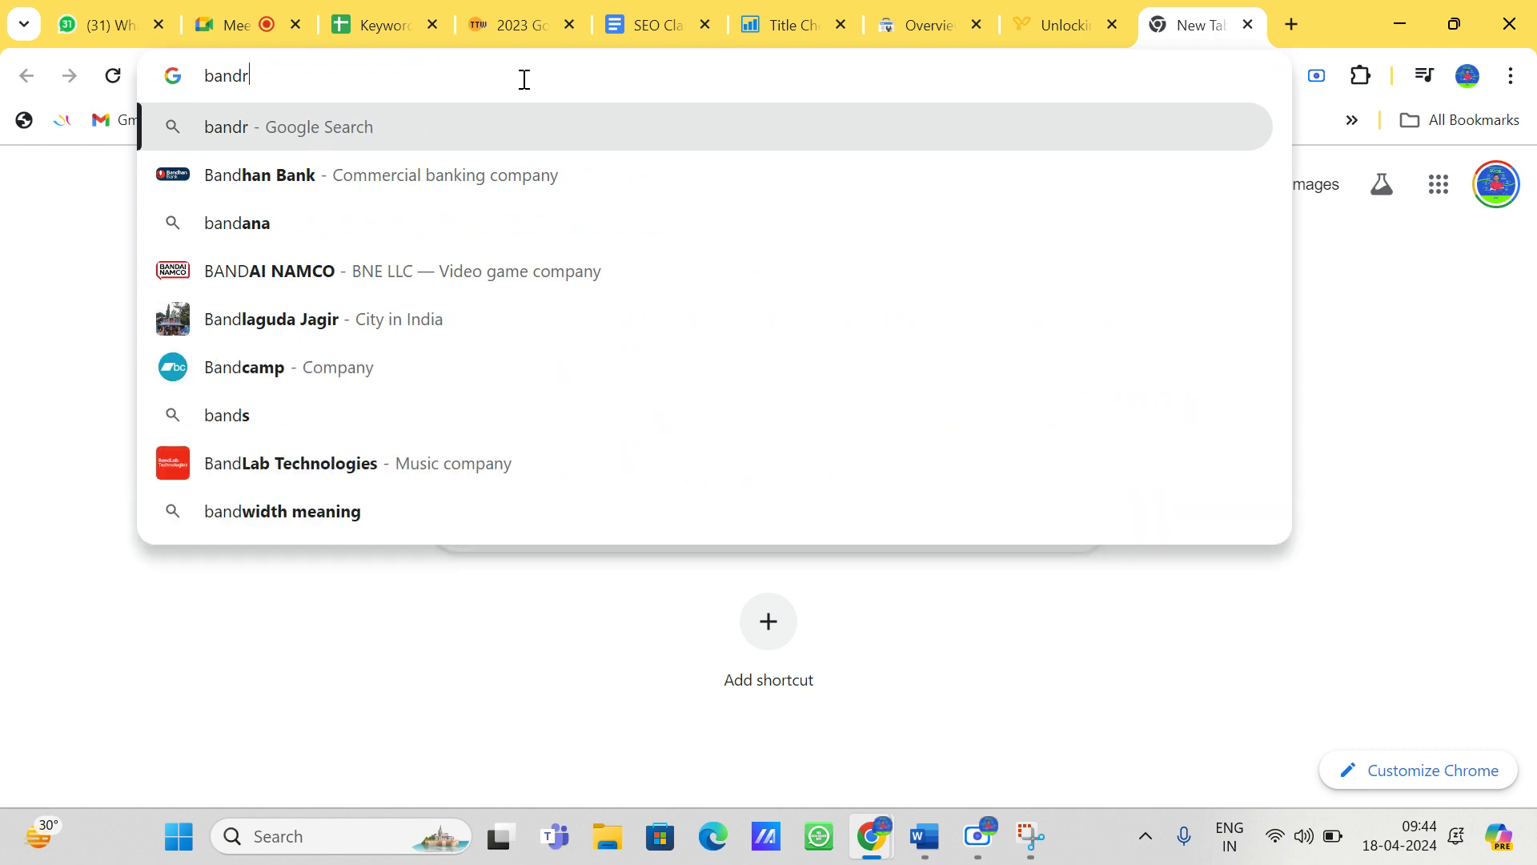
text(i travells)
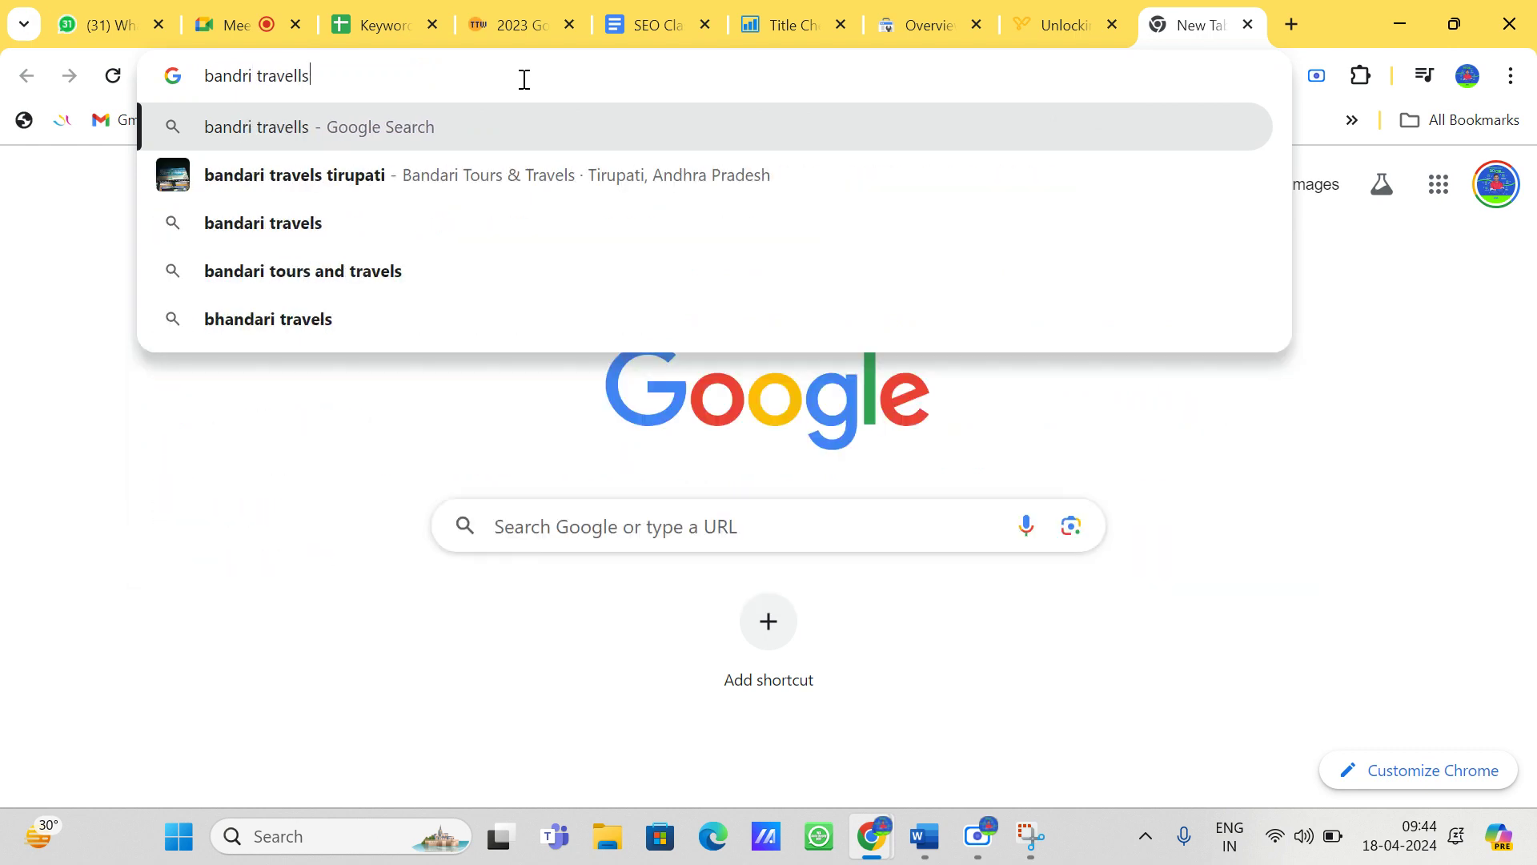
click(482, 170)
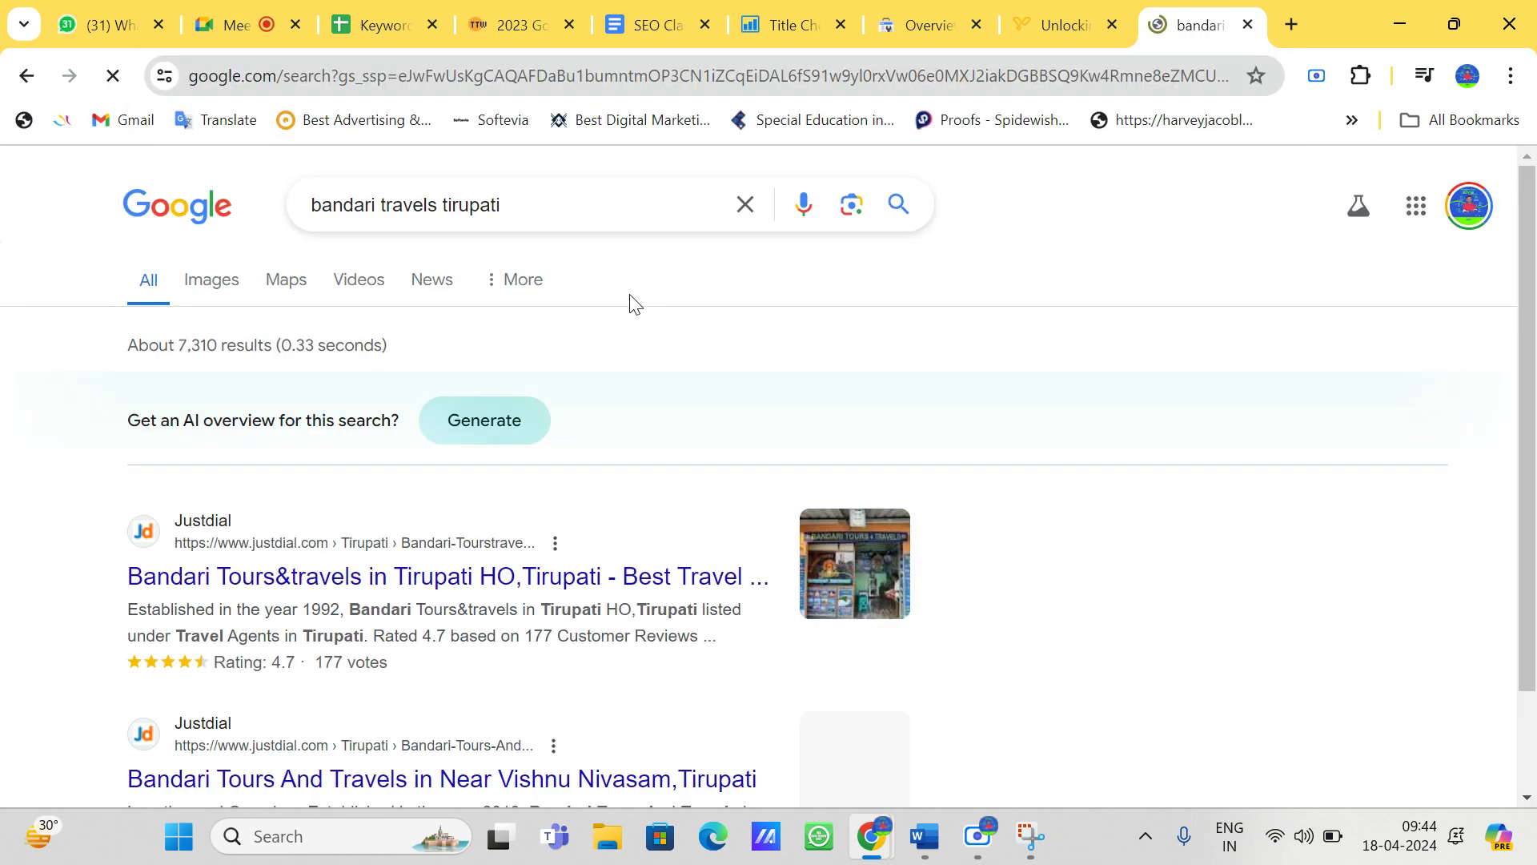
scroll(849, 490, down, 4)
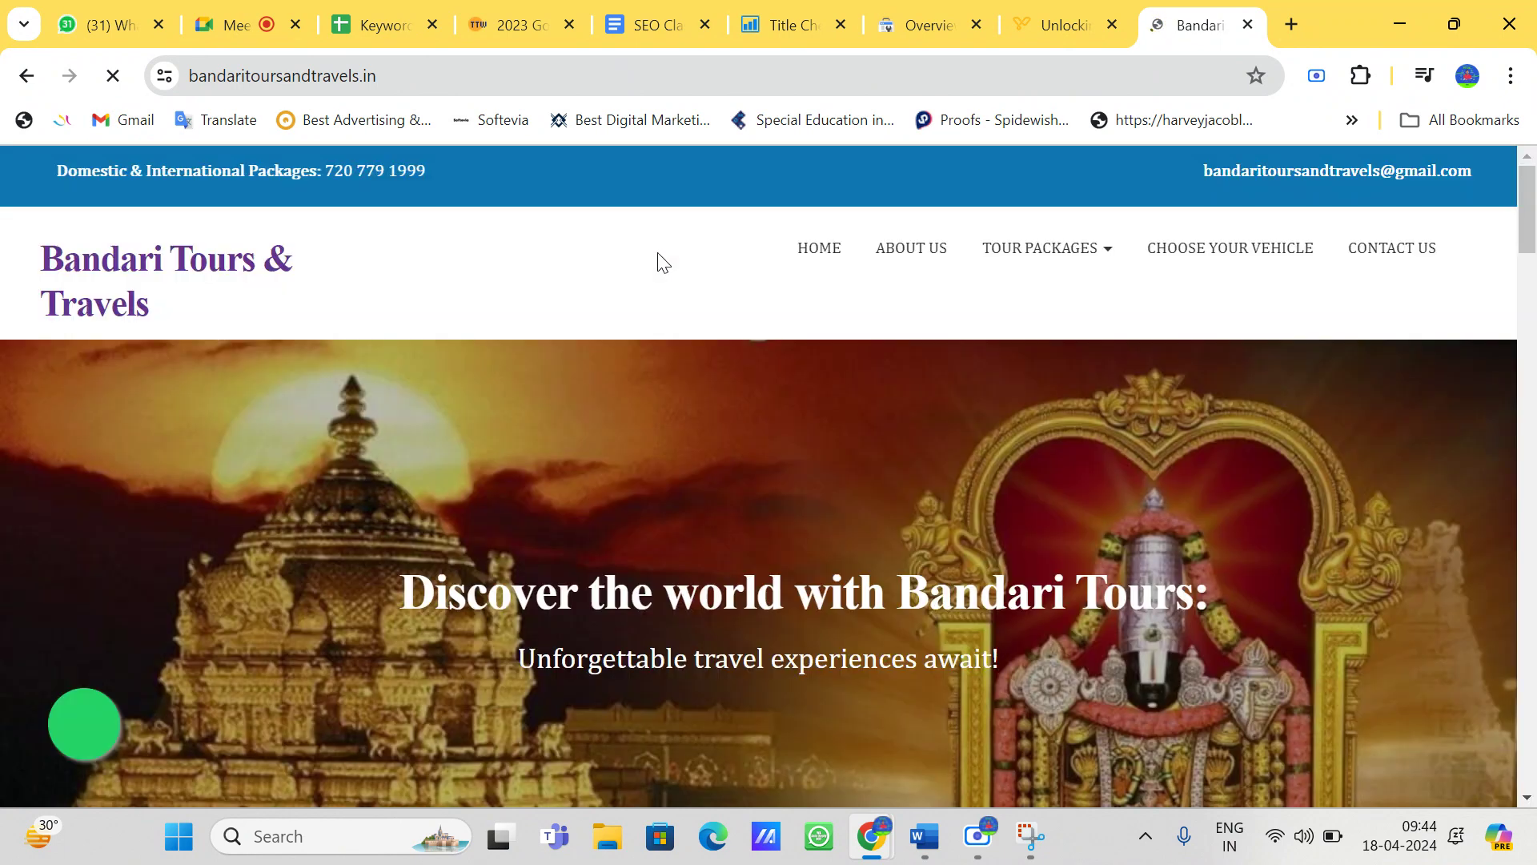
Step: Copy the bandaritoursandtravels.in address and send it in the open WhatsApp chat
scroll(658, 262, down, 15)
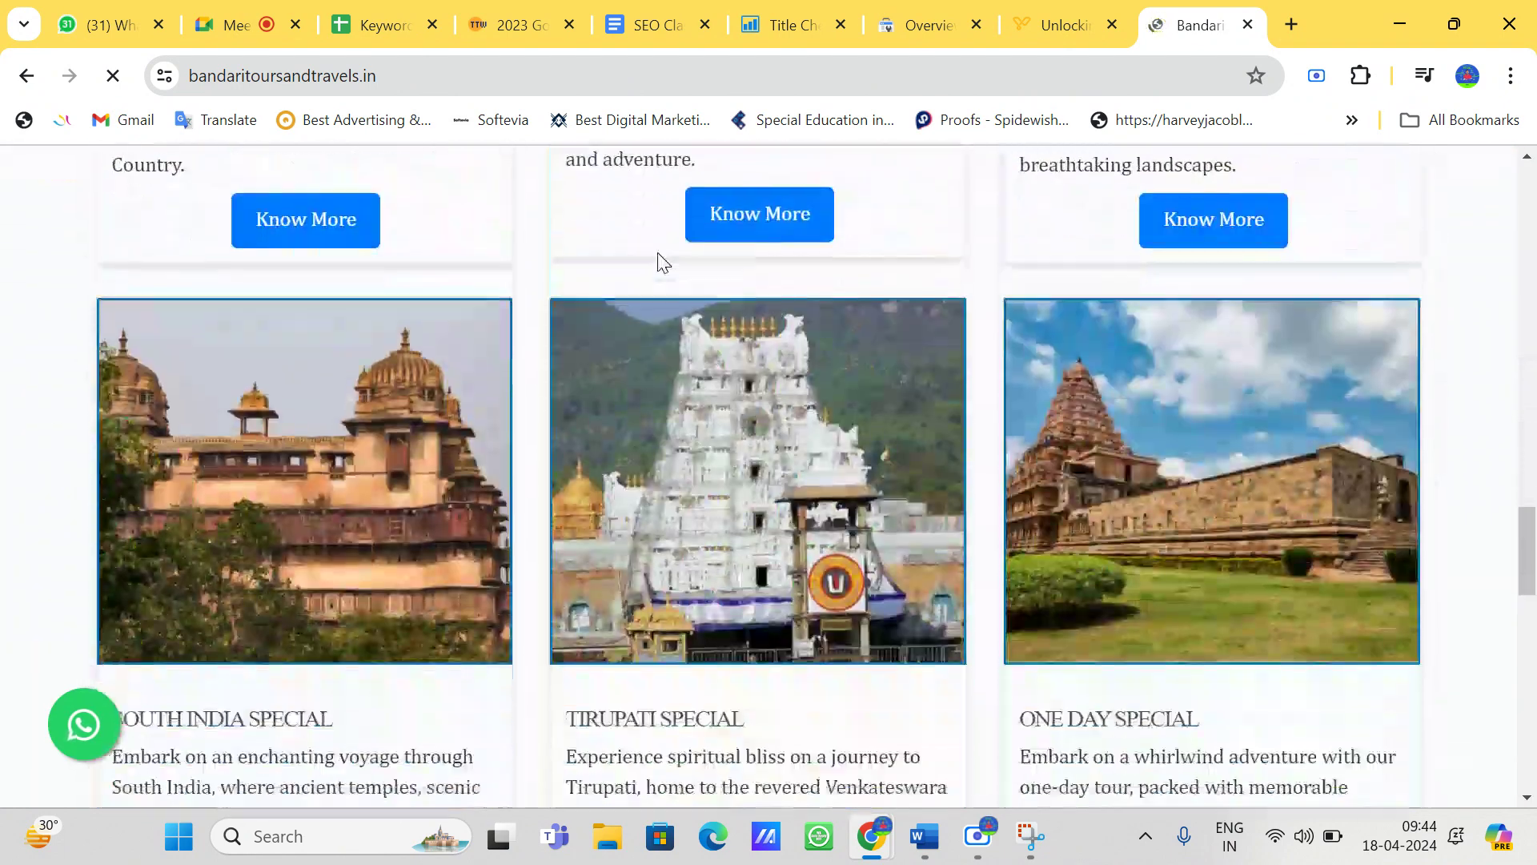
scroll(658, 262, down, 5)
click(502, 75)
key(ctrl+c)
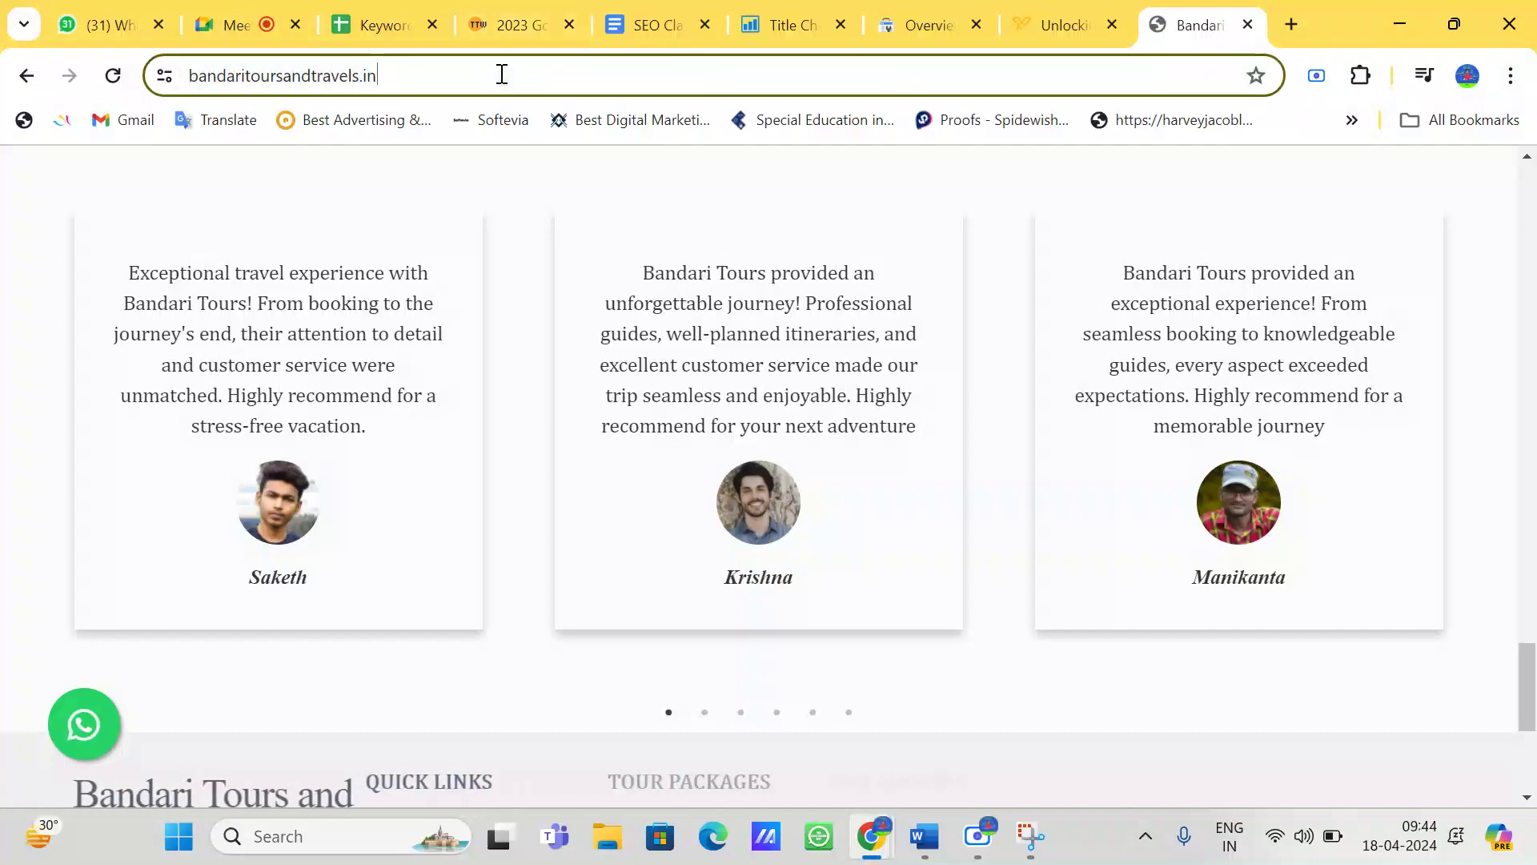
click(83, 18)
click(648, 774)
key(ctrl+v)
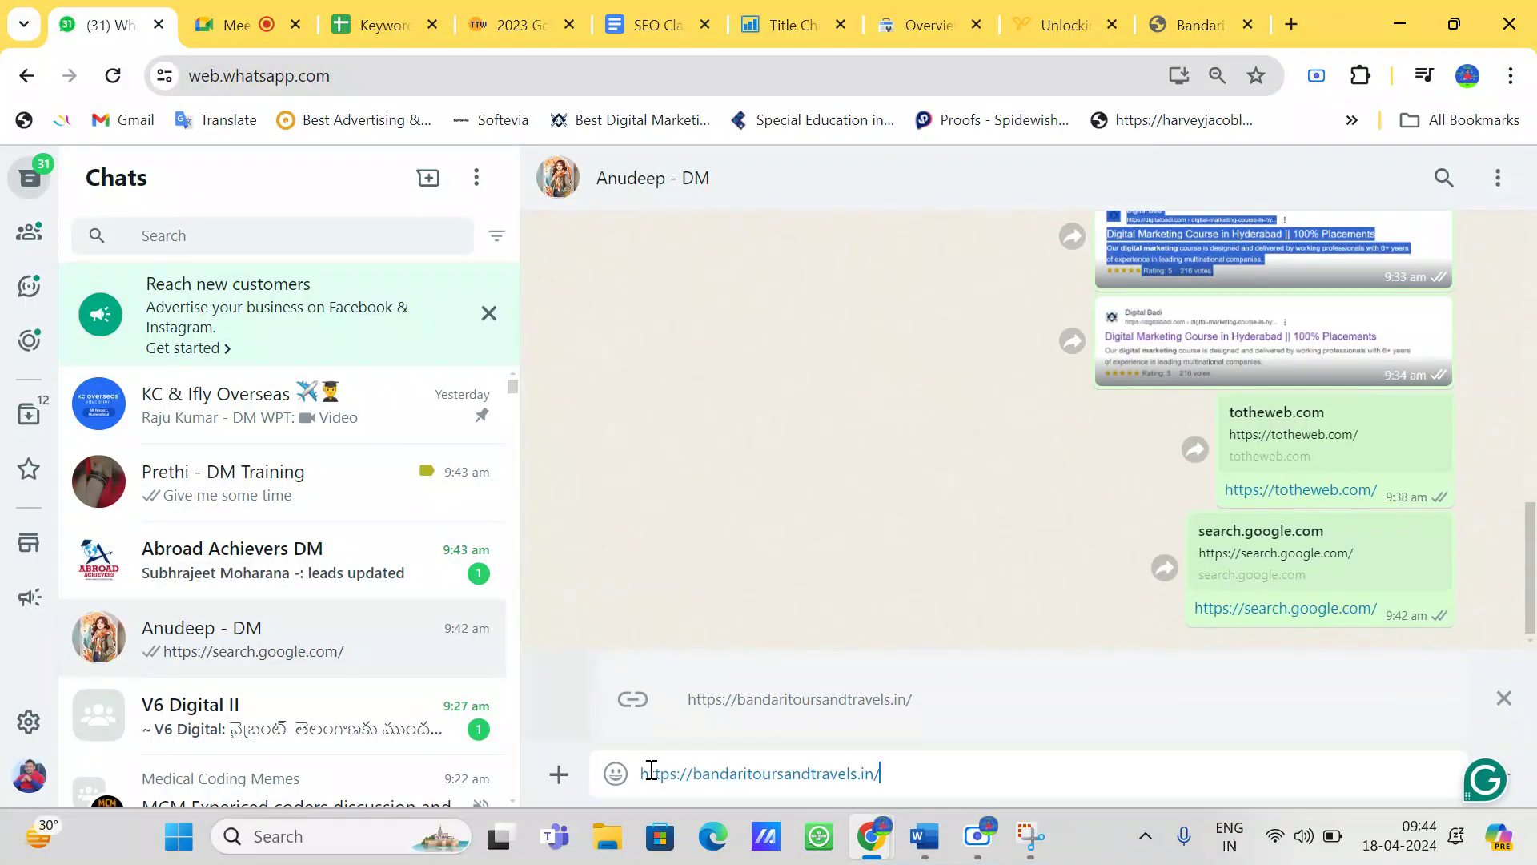
key(Return)
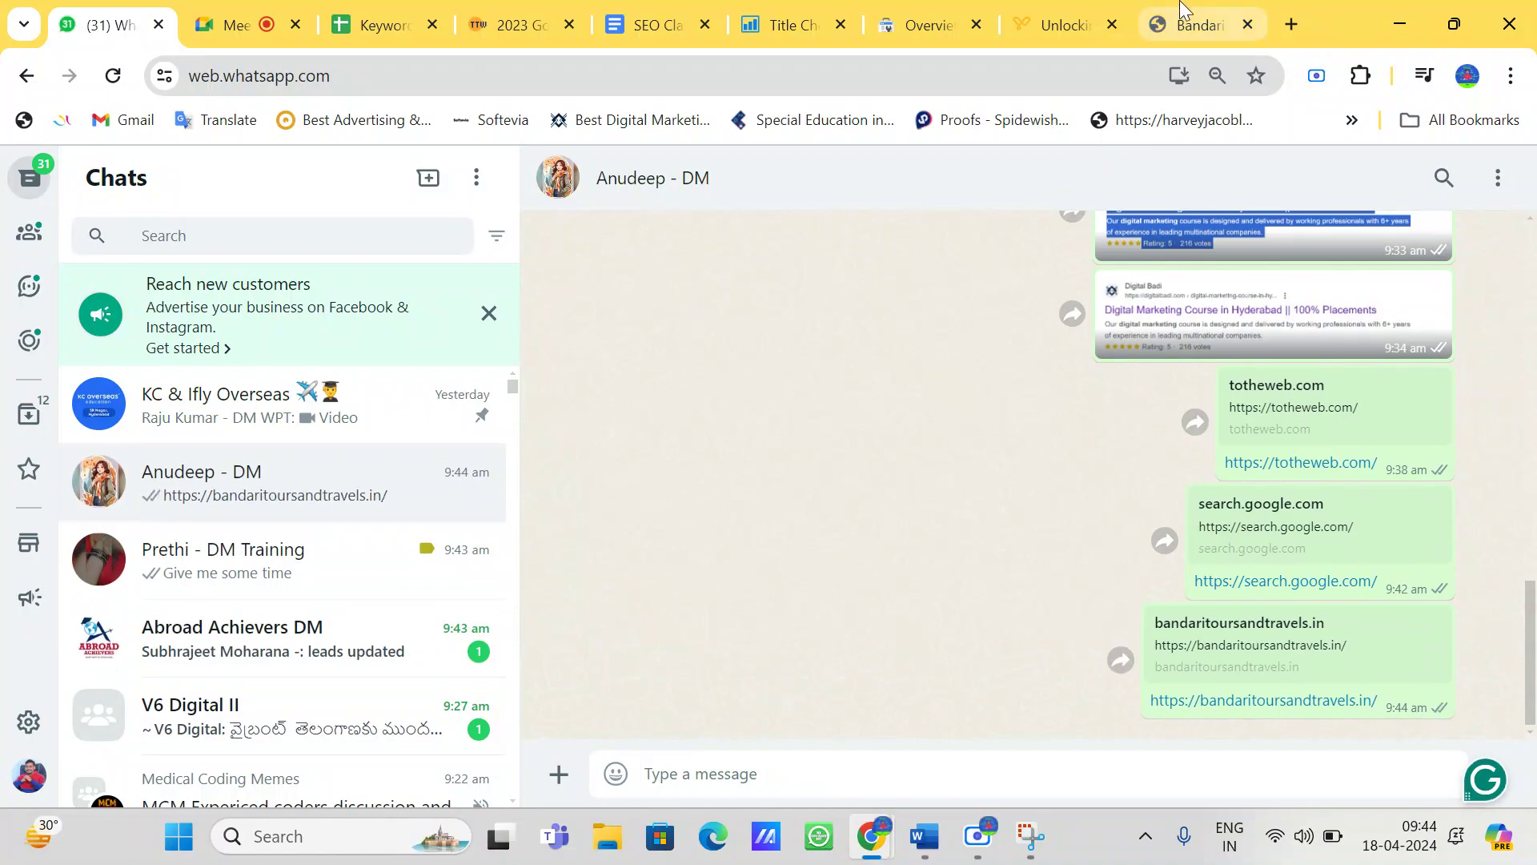
Step: Look through the Bandari Tours & Travels home page, from its banner through services, packages and reviews to the footer
click(1183, 16)
click(929, 621)
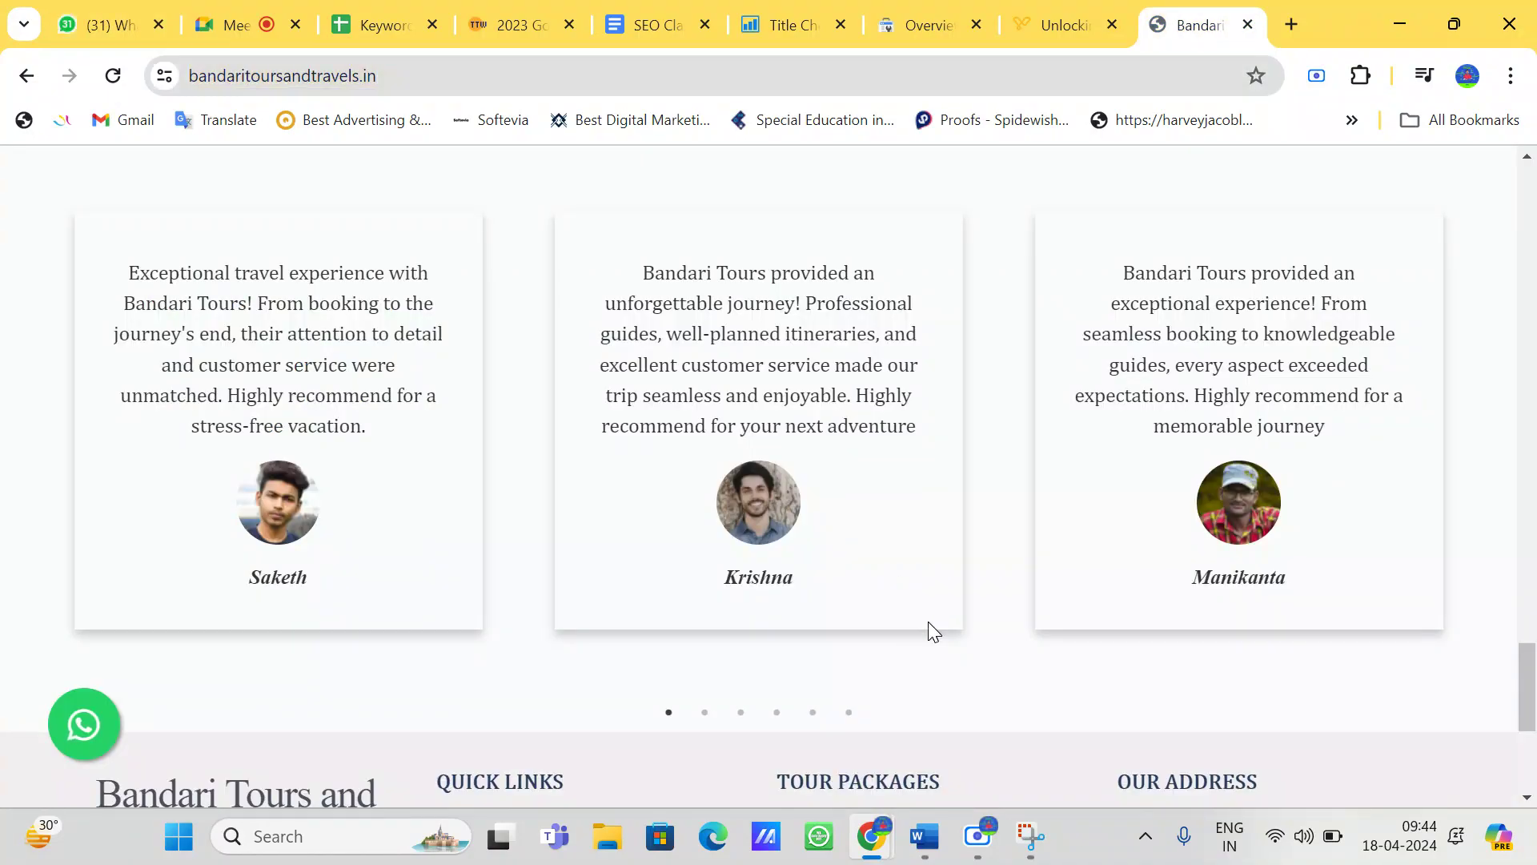
scroll(928, 621, up, 8)
scroll(928, 625, up, 10)
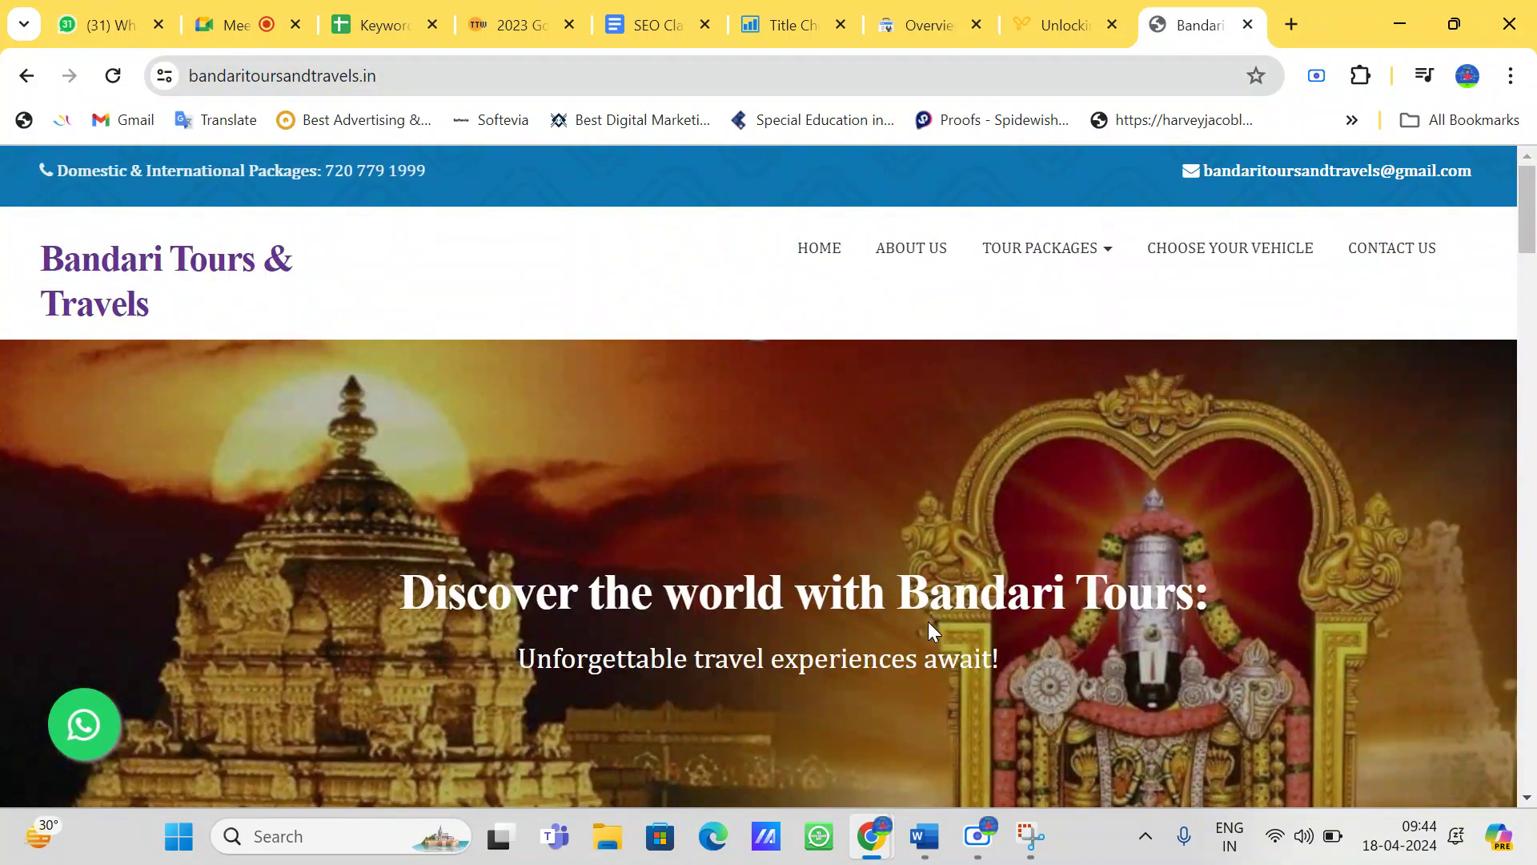
scroll(928, 625, down, 10)
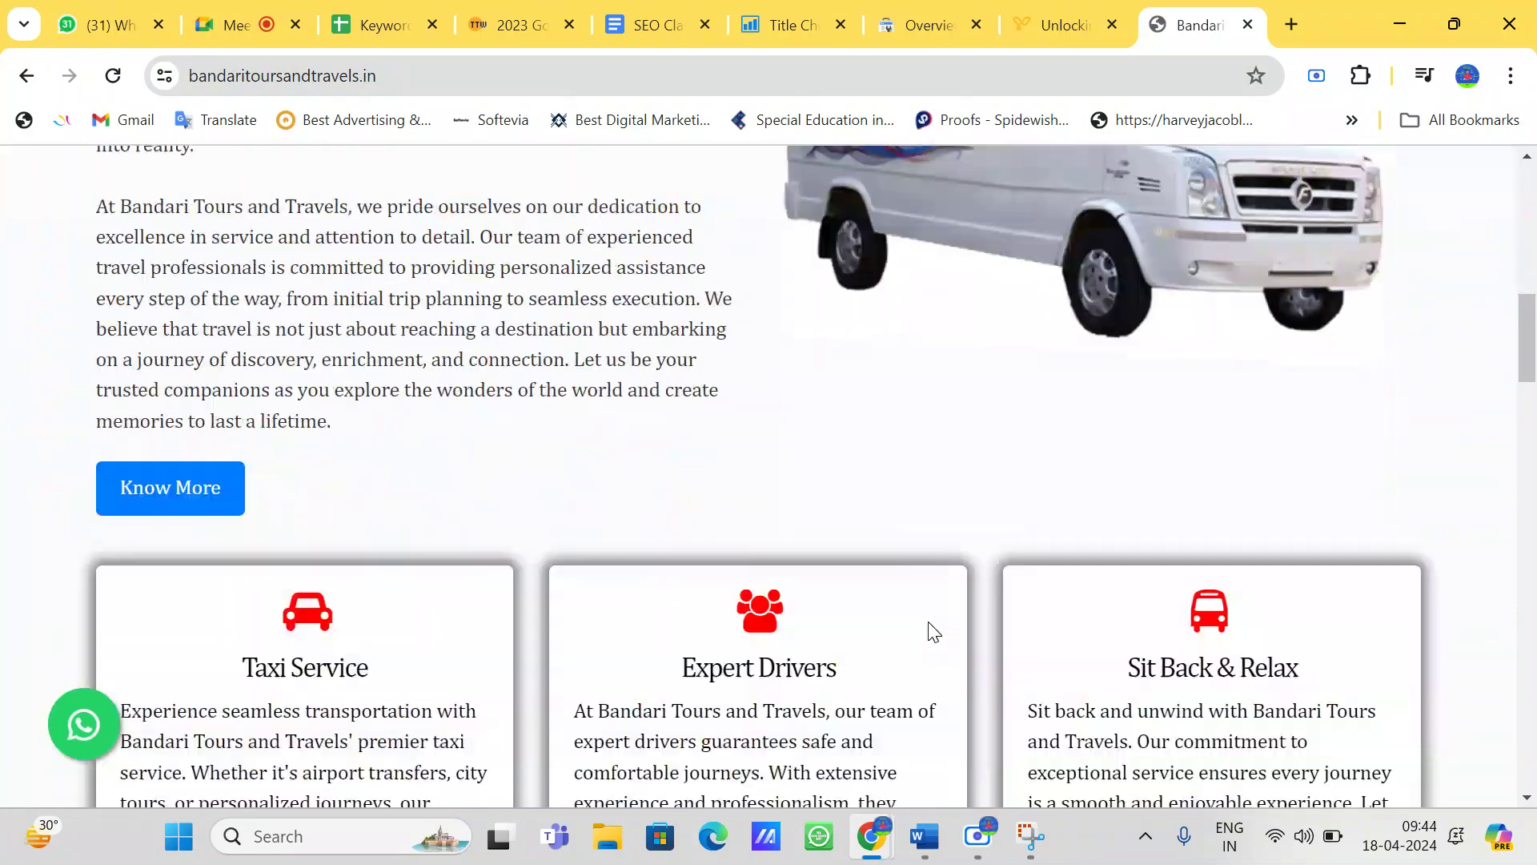
scroll(928, 621, down, 10)
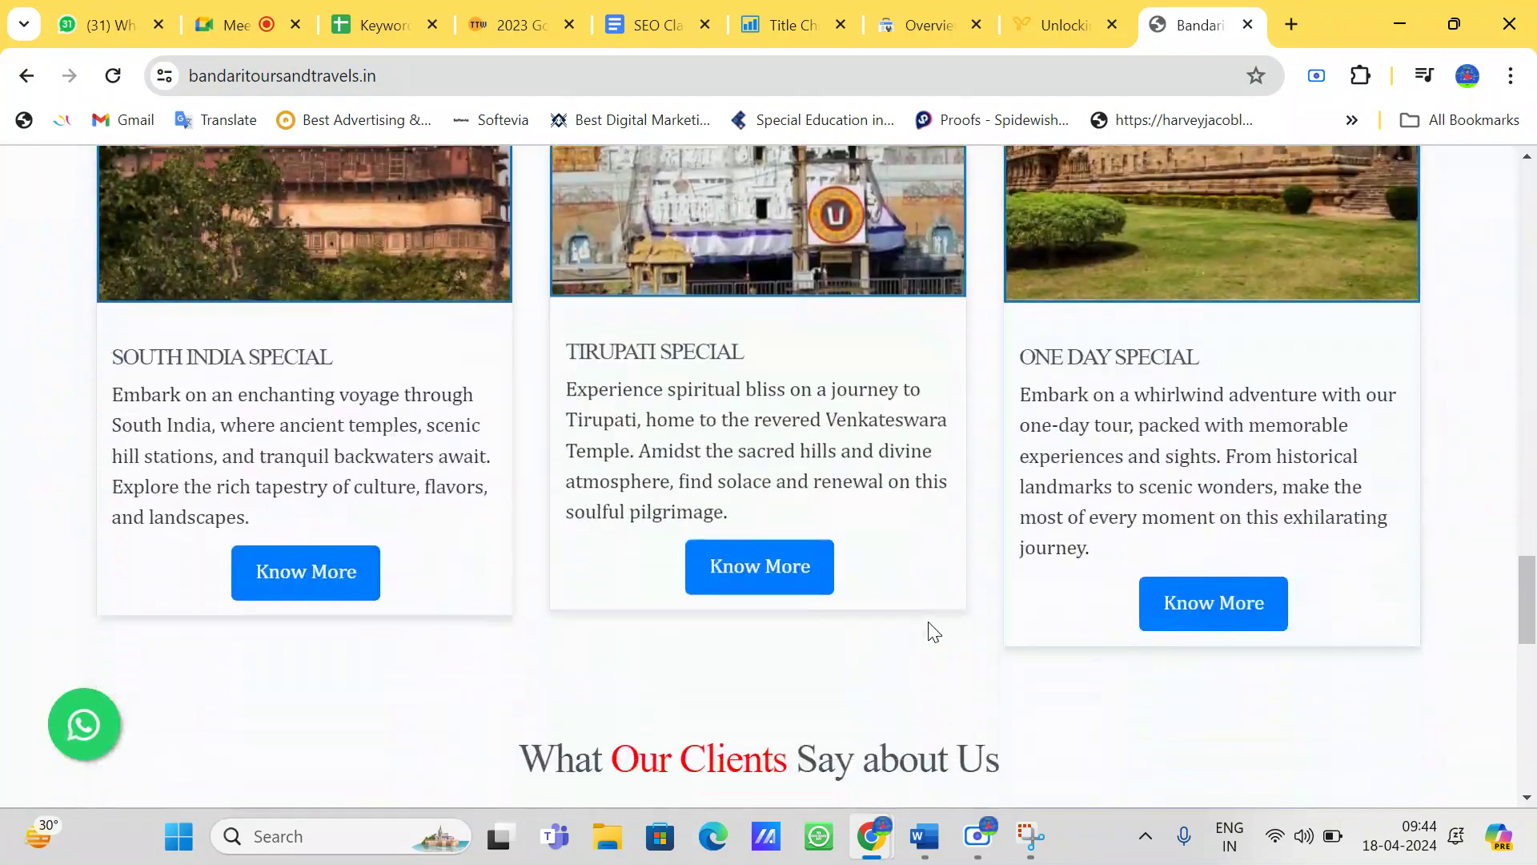
scroll(928, 622, down, 8)
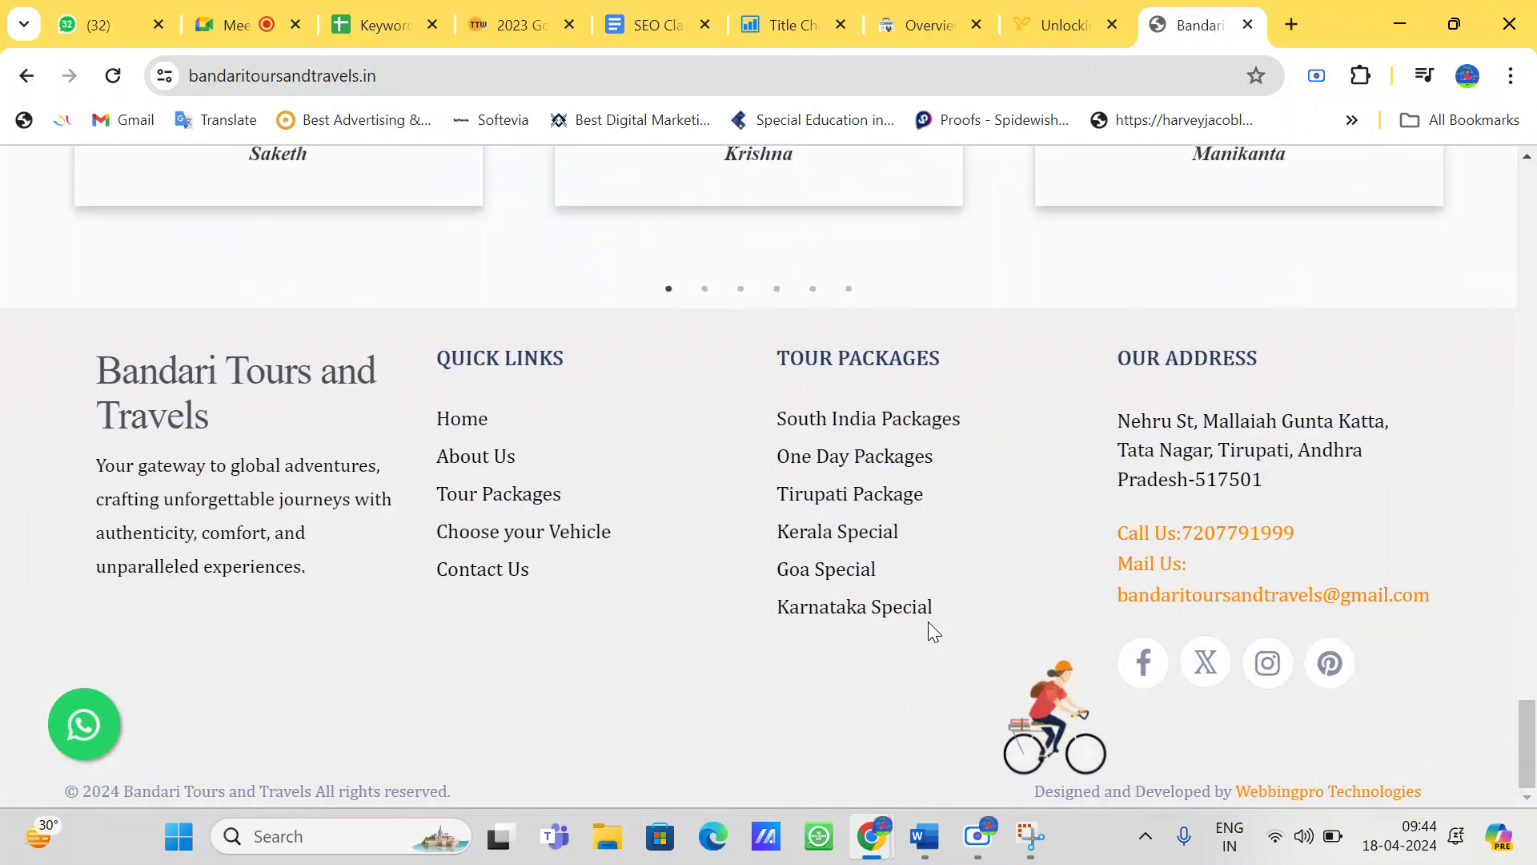
scroll(928, 621, up, 10)
scroll(928, 621, up, 10)
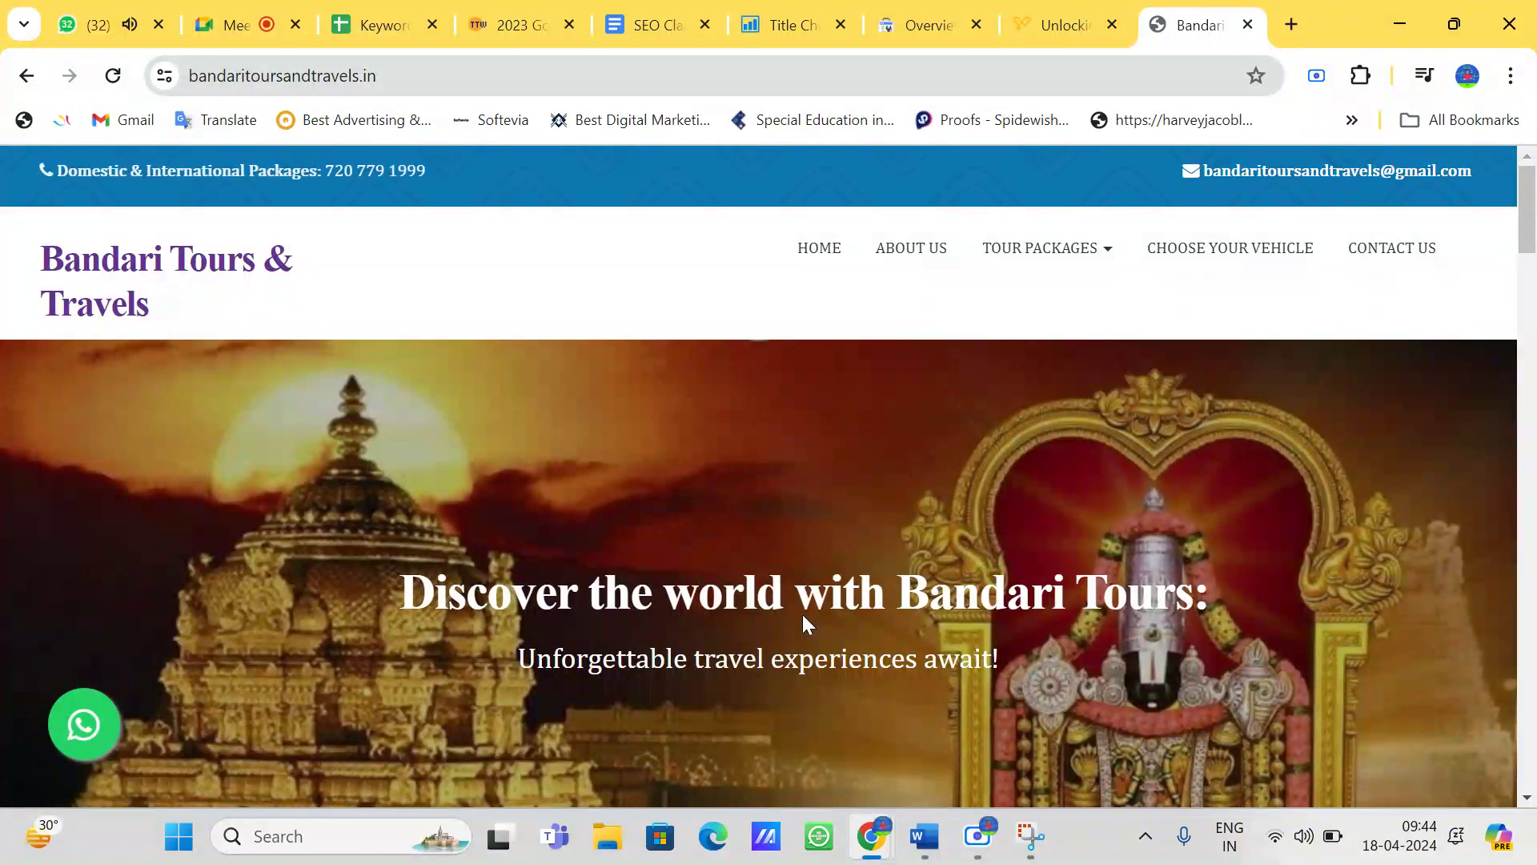
Step: Draft "Integration to search console" as a new message in the open WhatsApp chat
click(83, 35)
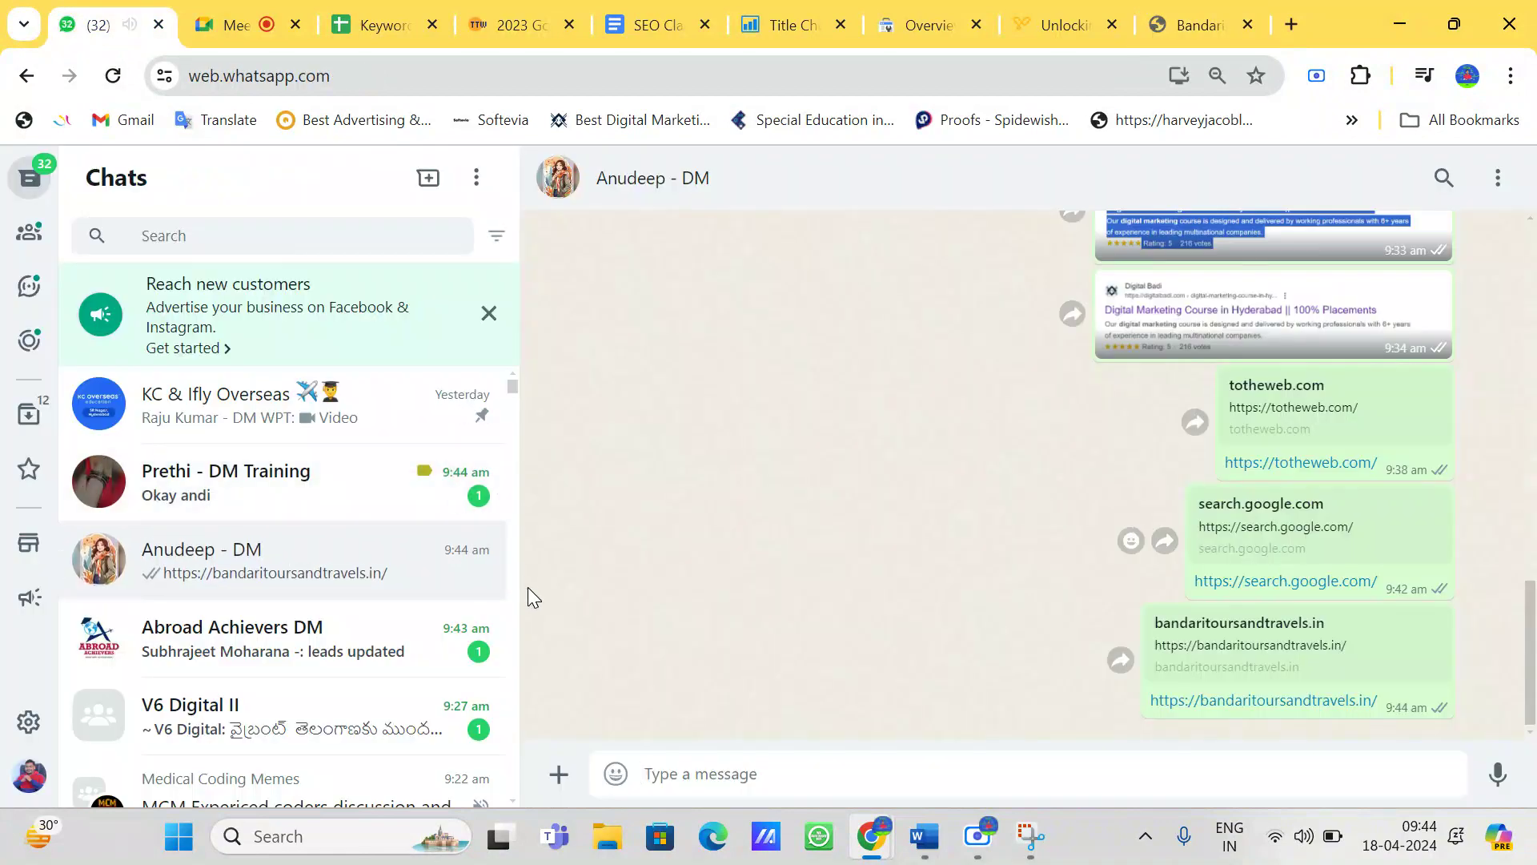
click(234, 25)
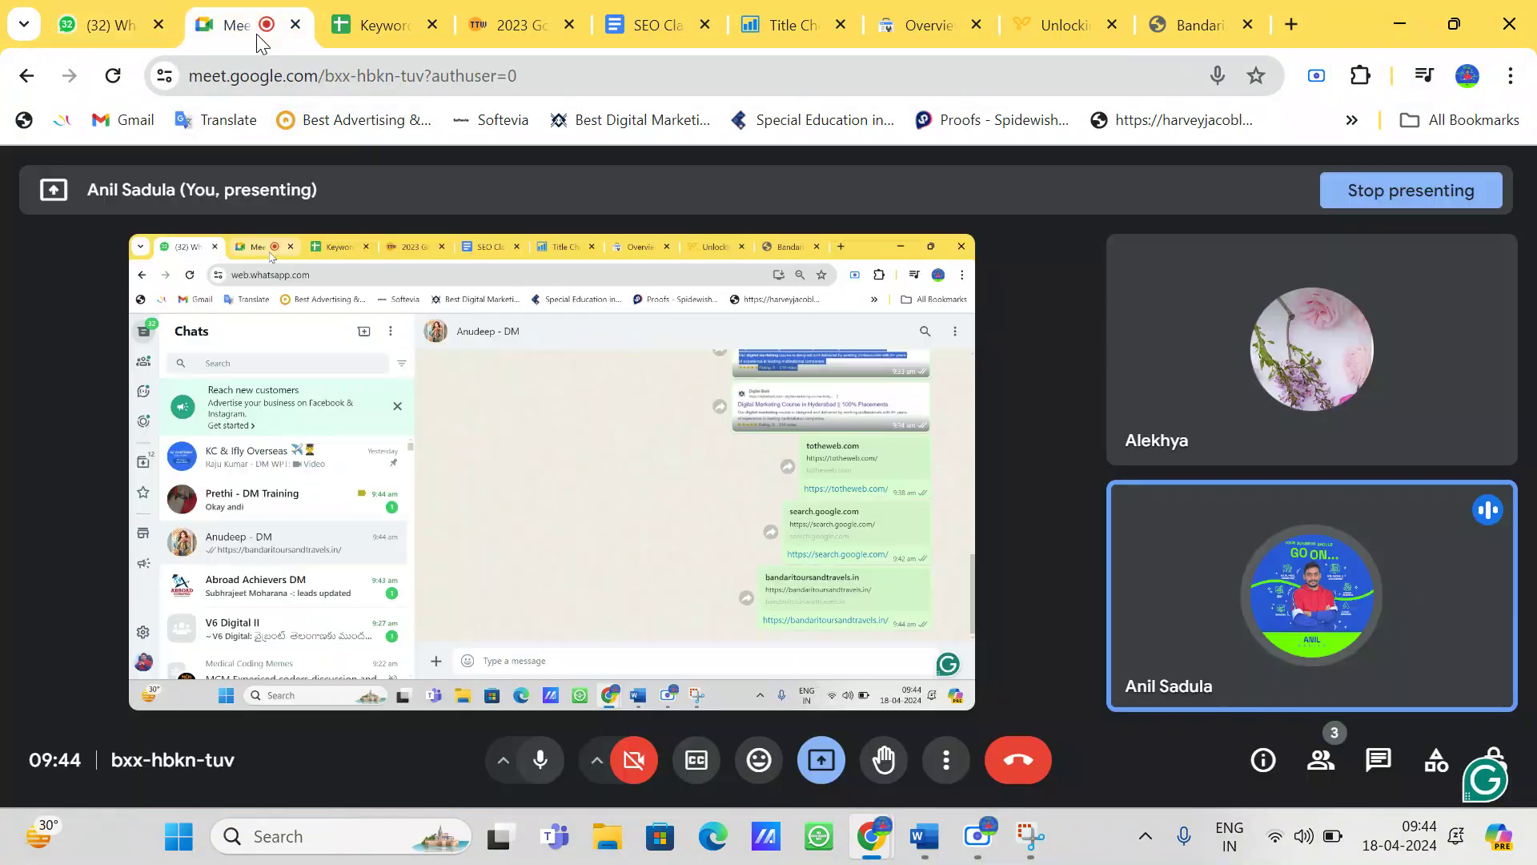
click(104, 25)
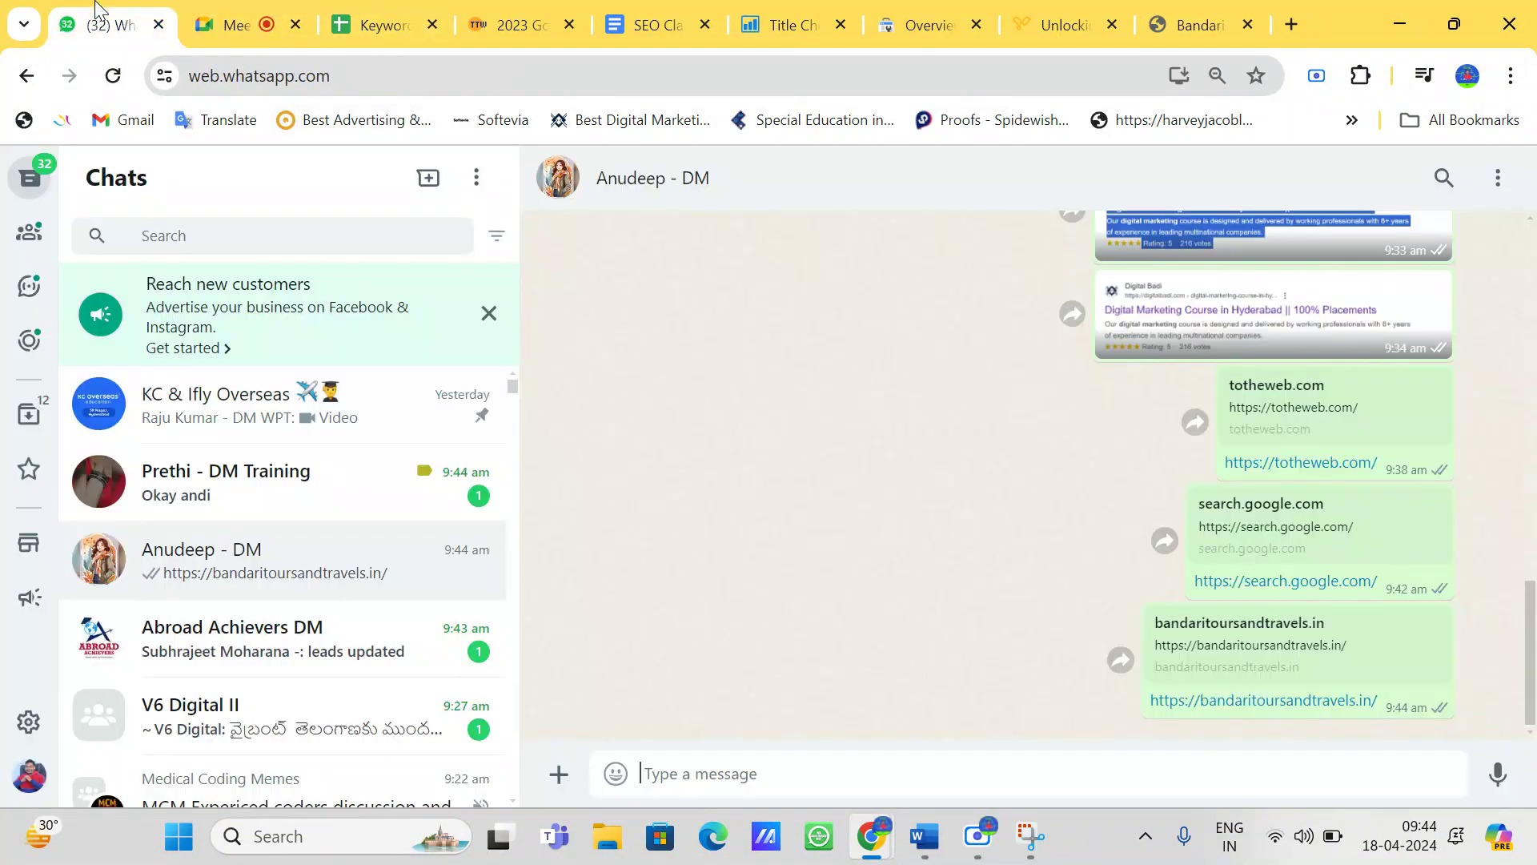
click(699, 771)
text(Int)
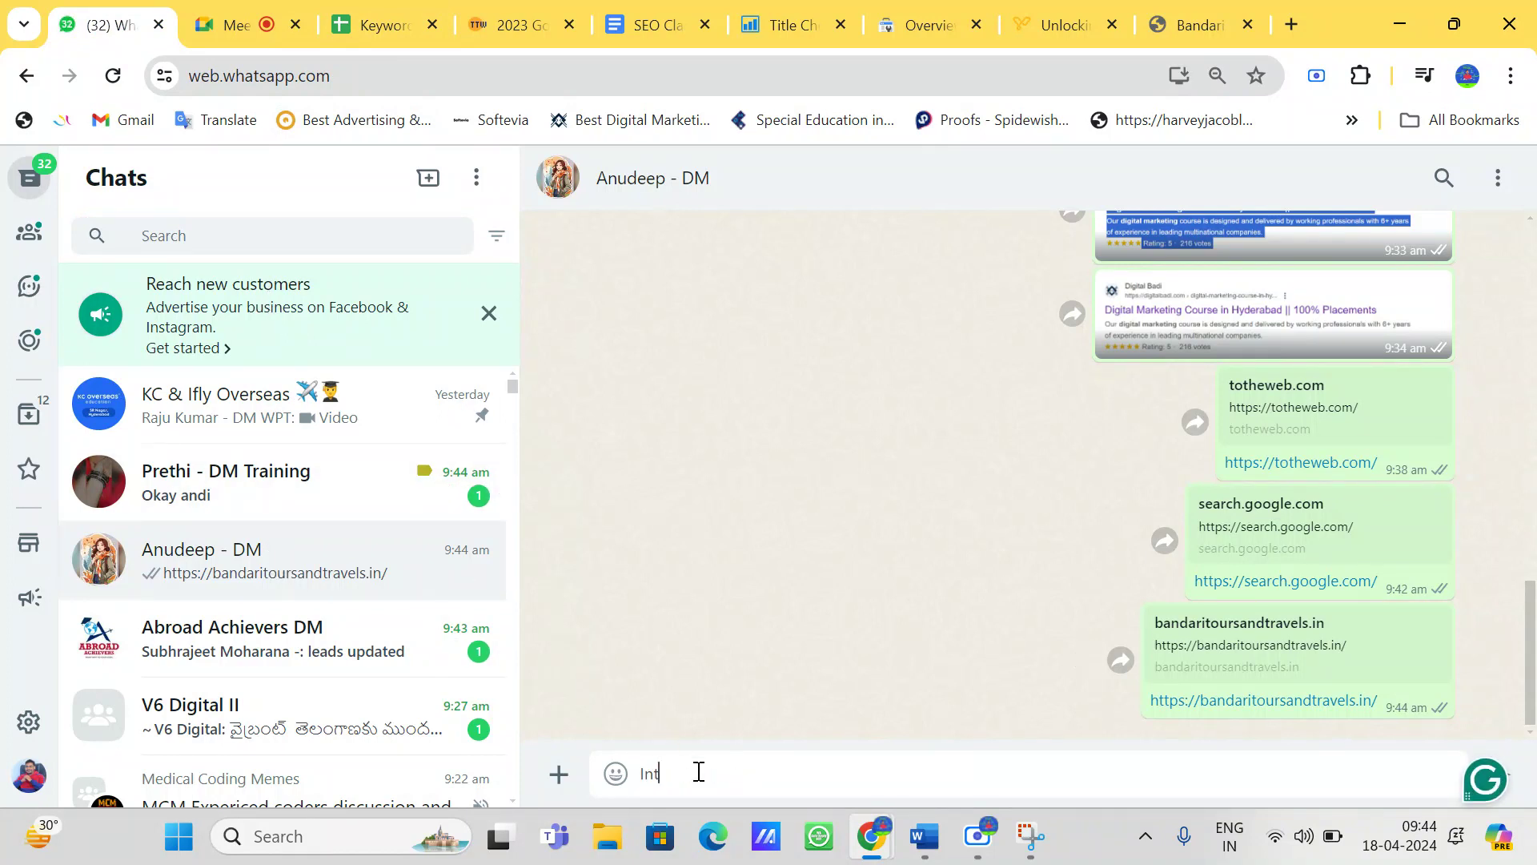
text(egration to search console)
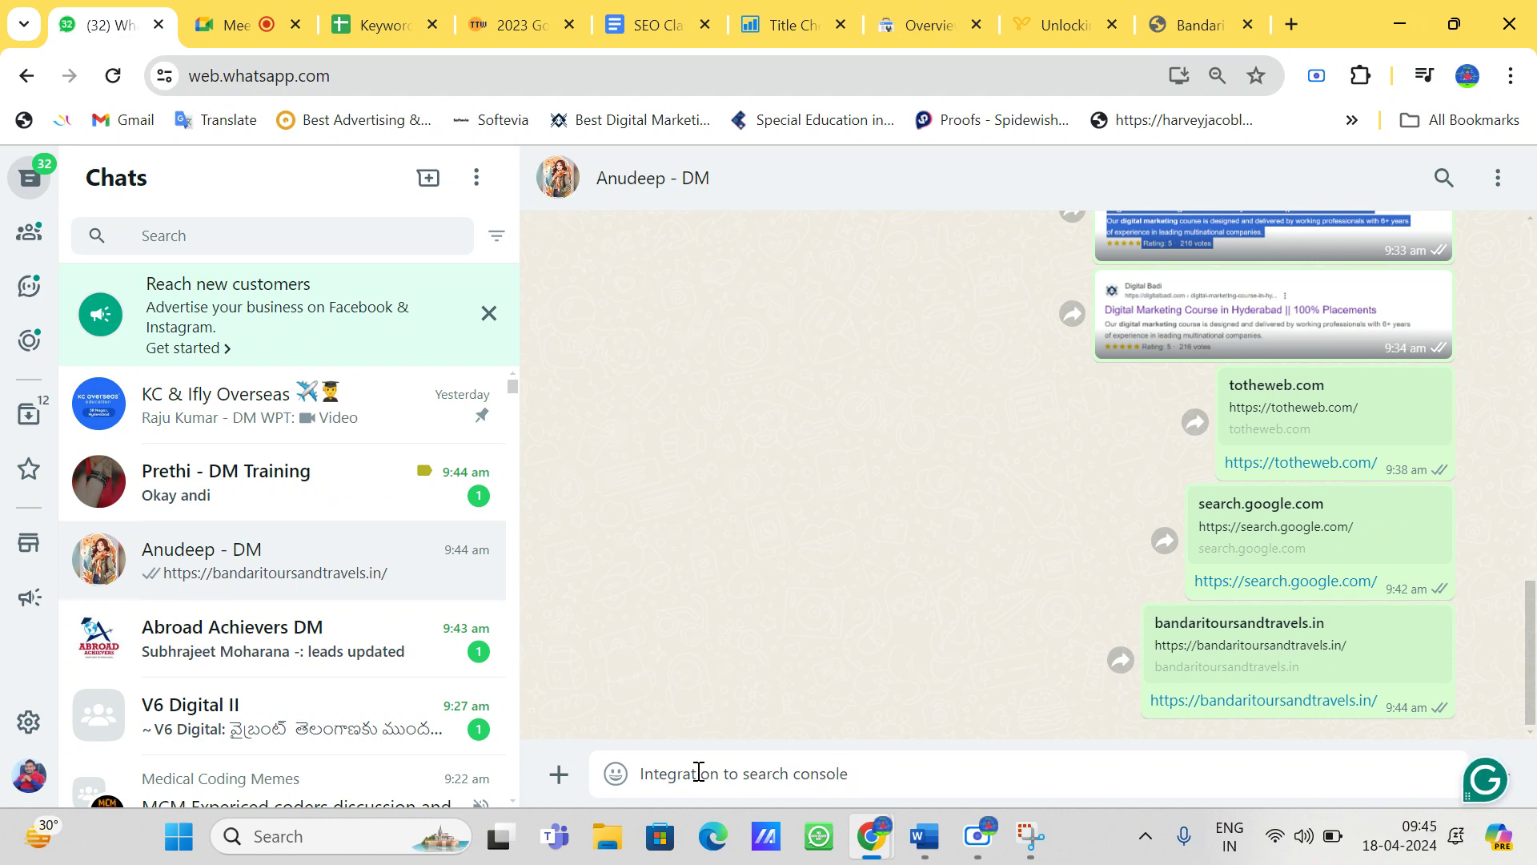
Step: Add a second line reading "Integration to google analytics" to the message draft
key(shift+Return)
text(In)
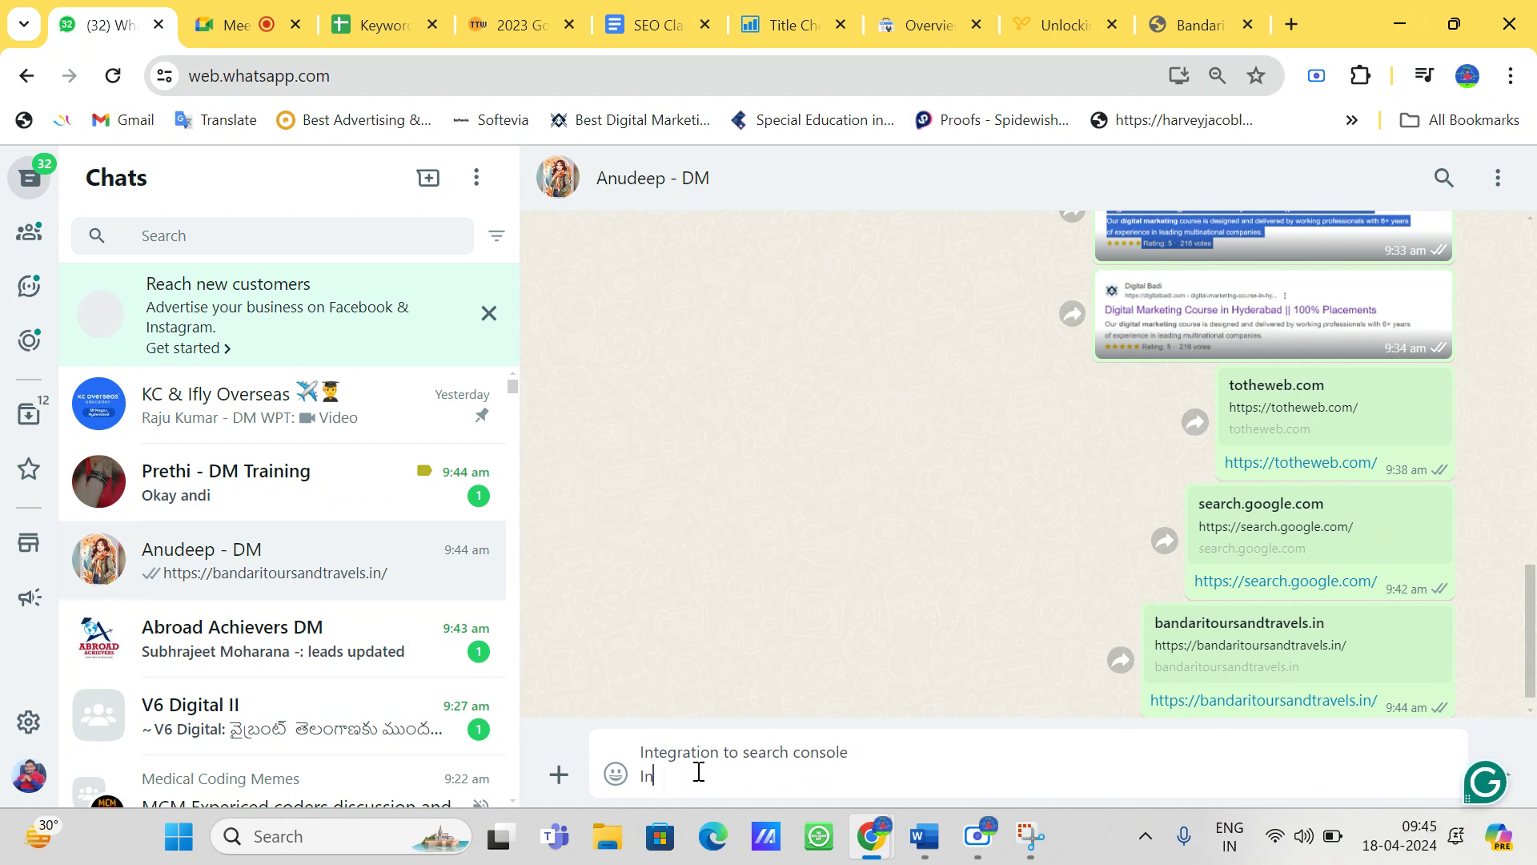
text(tegration to)
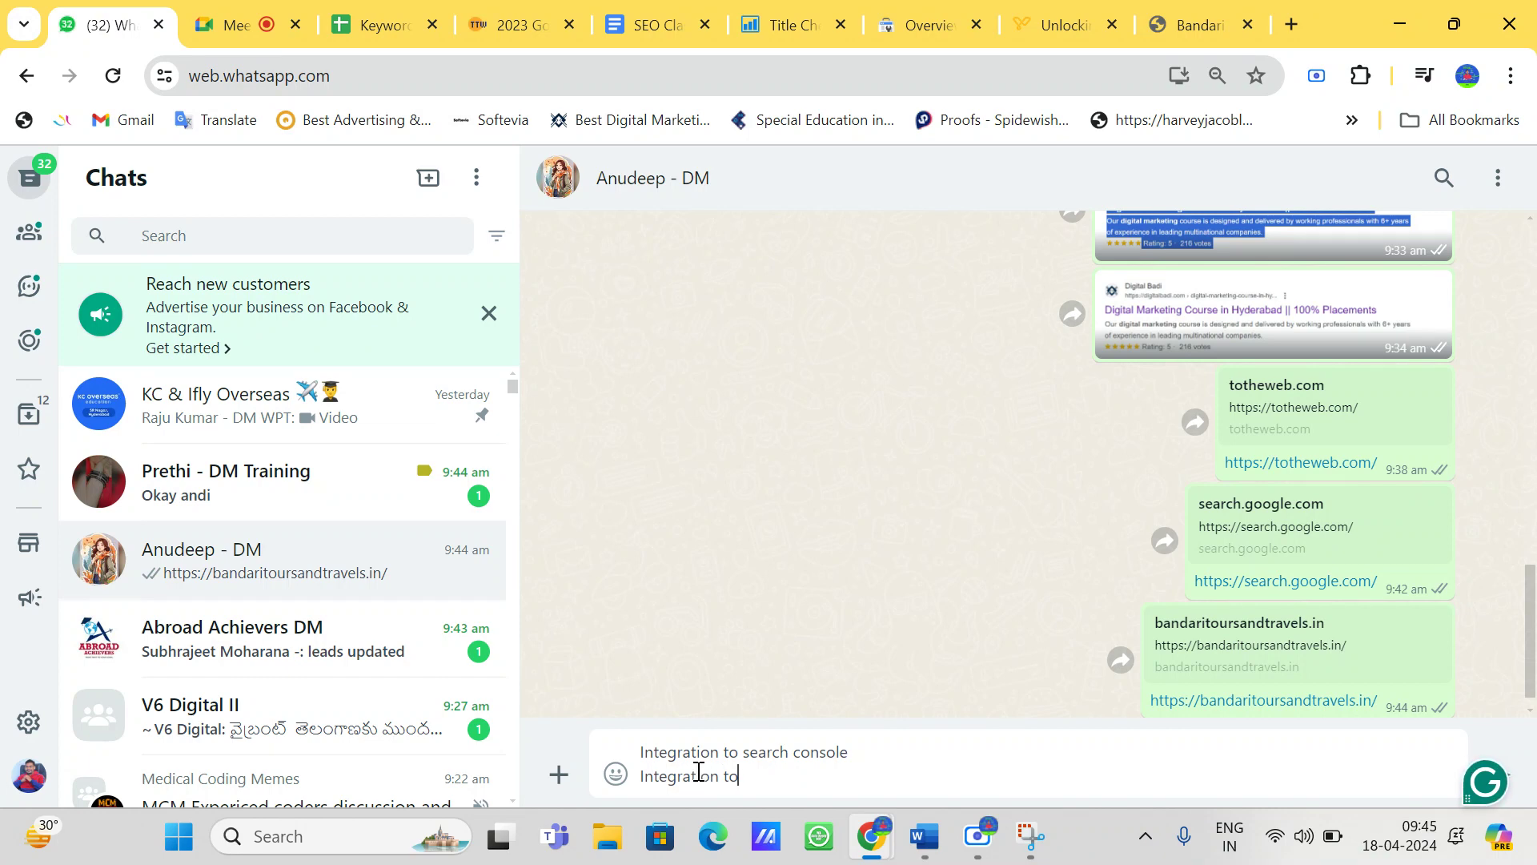
text( ana)
text(google ana)
text(lytics)
Step: Insert "google" before "search console" in the draft's first line and send the message
click(743, 754)
text(google)
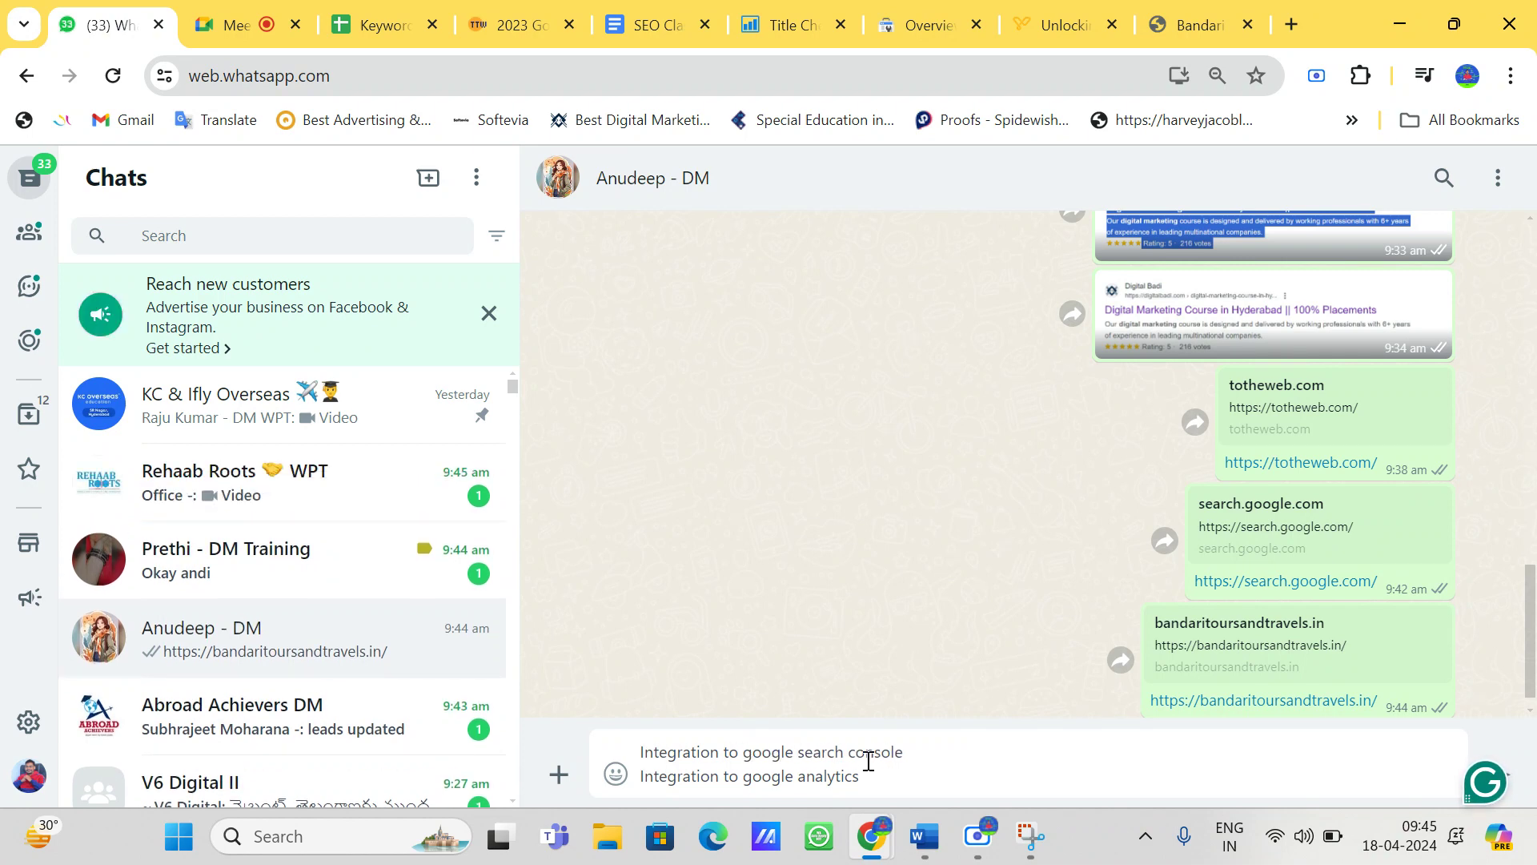
click(889, 781)
key(Return)
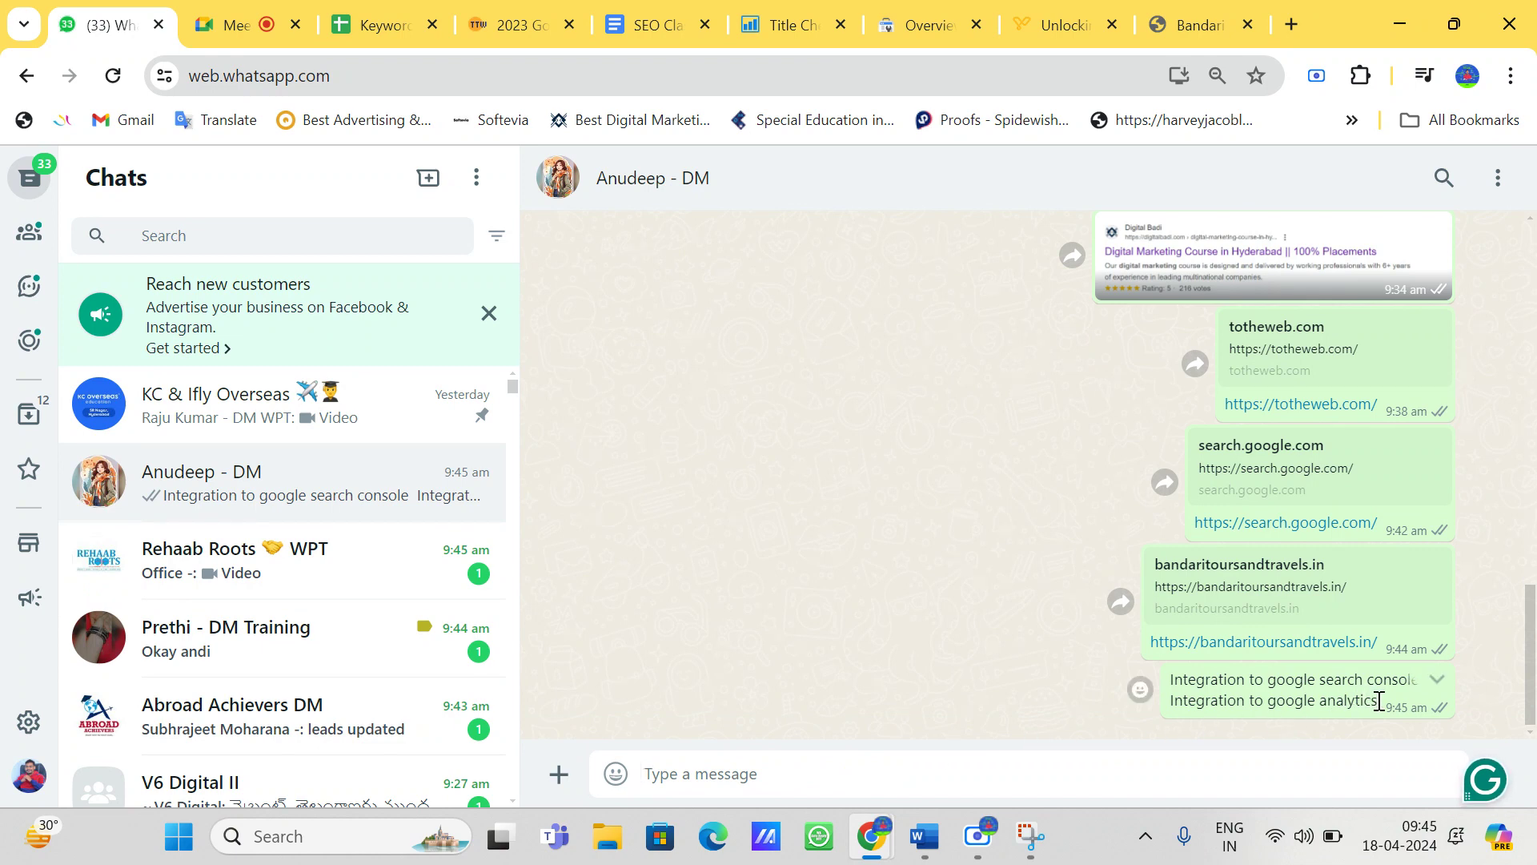
Step: Highlight both lines of the sent integration message and return to the Google Search Console Overview
drag(1378, 704, 1164, 687)
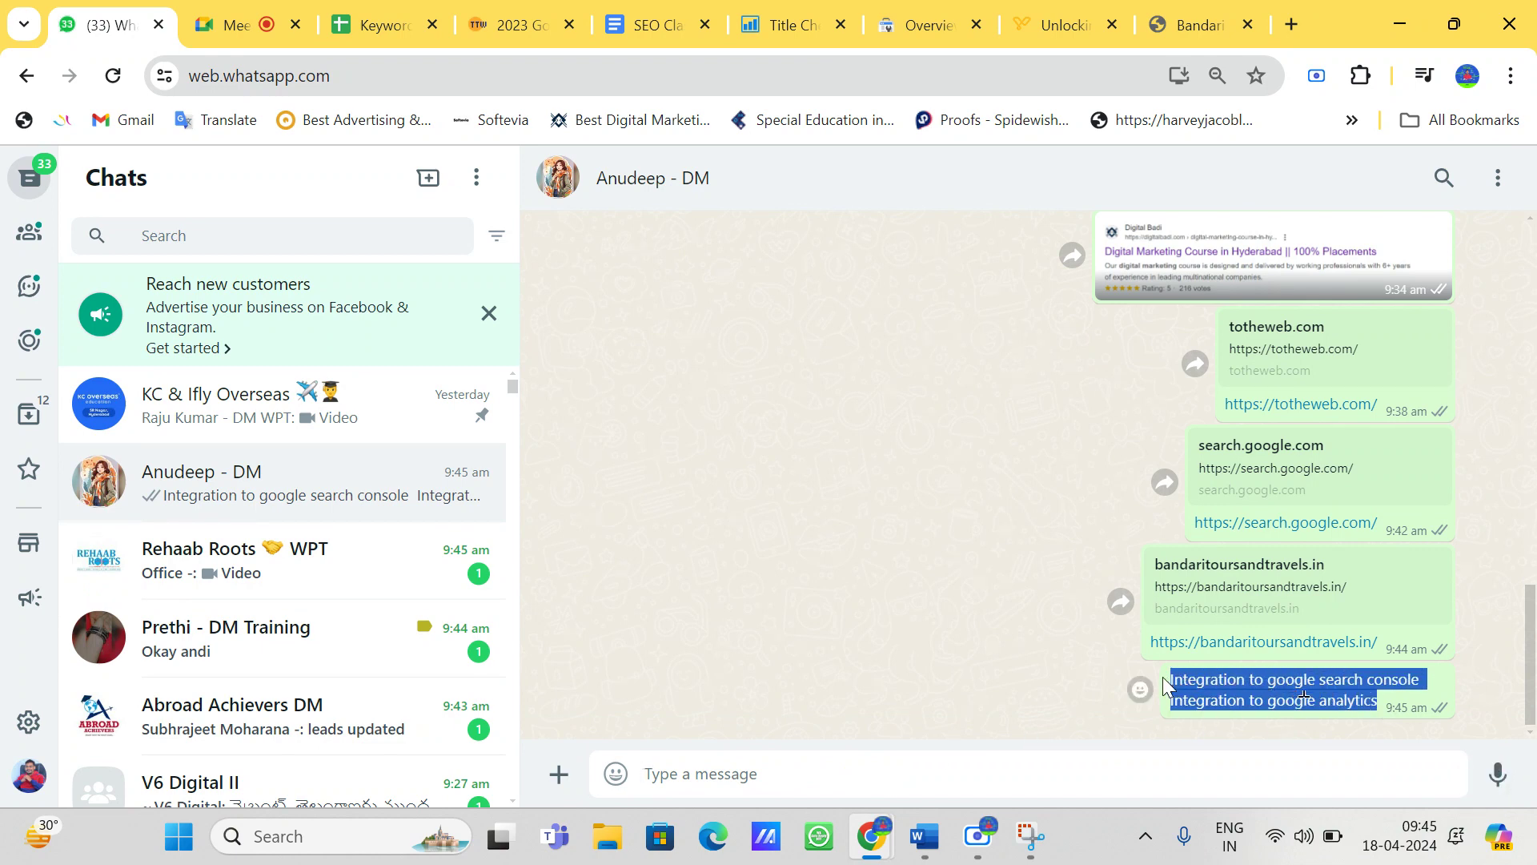
click(929, 24)
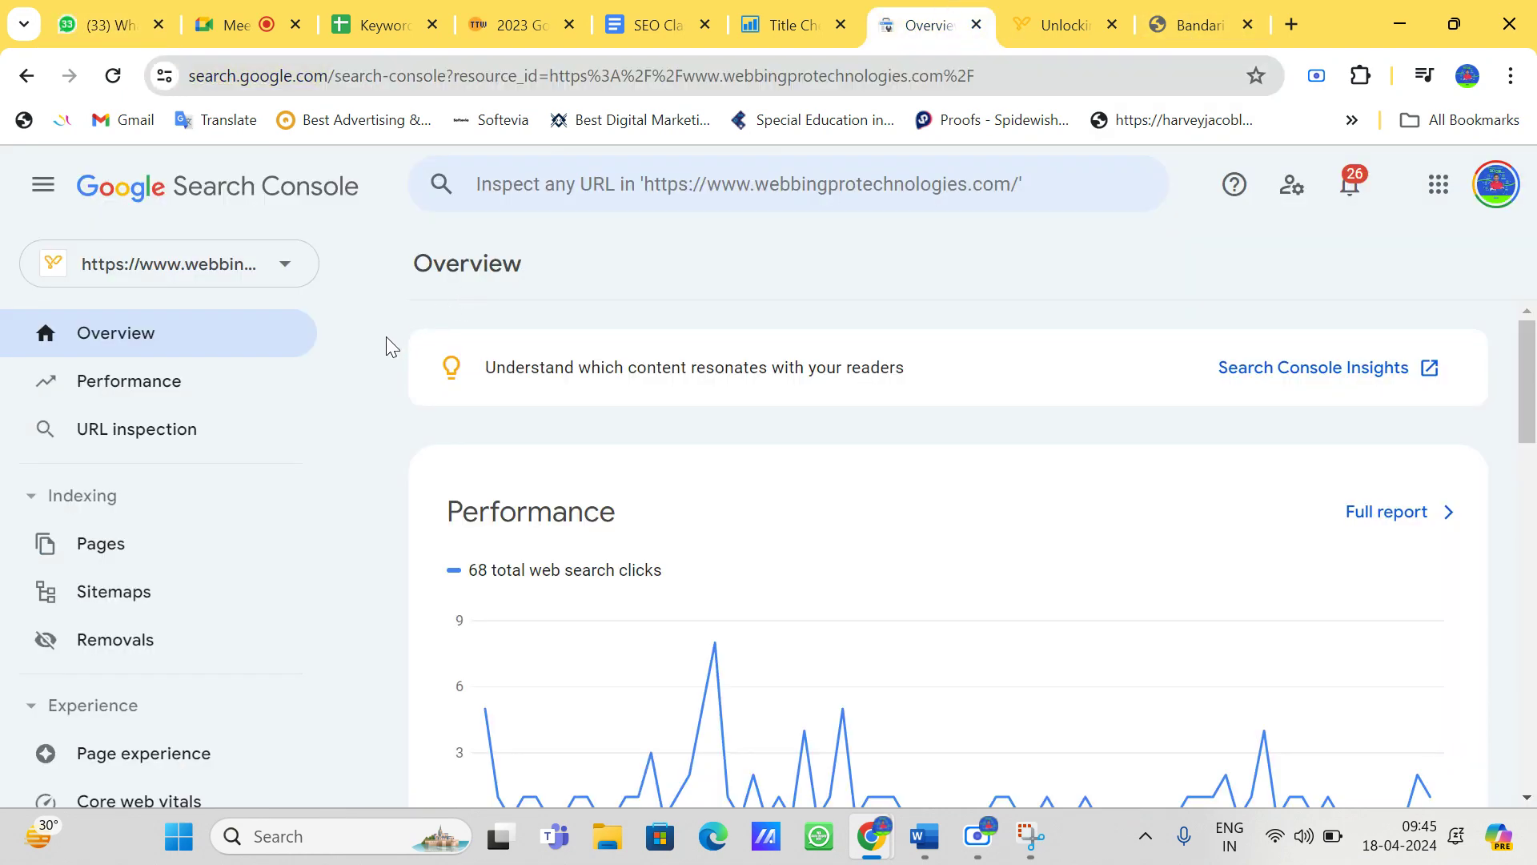
Step: Open the Digital marketing service page of the Webbing Pro Technologies website and look through it down to the footer
scroll(387, 338, down, 2)
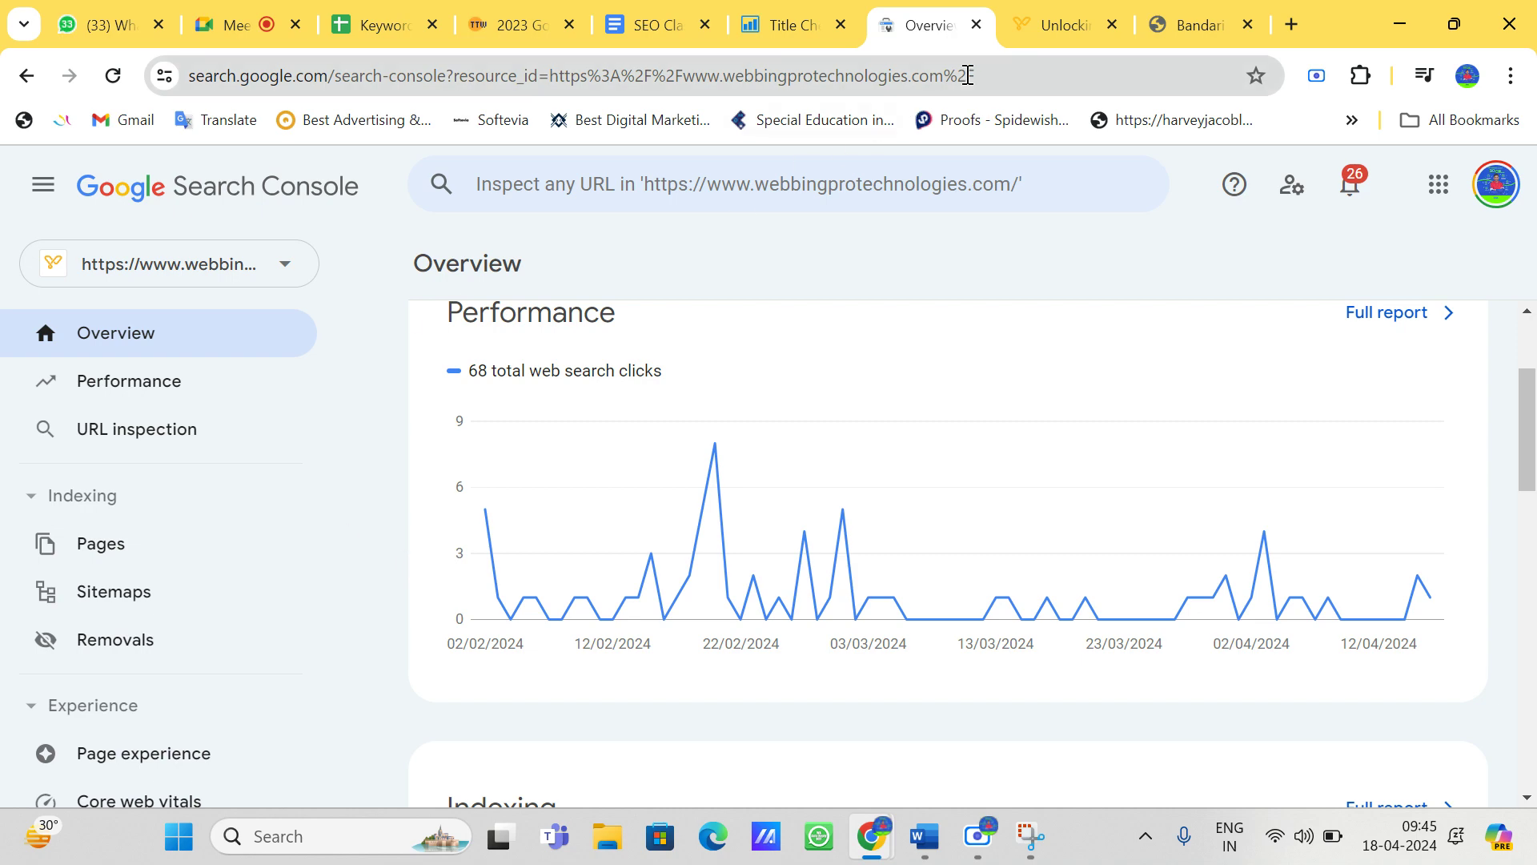
click(1065, 25)
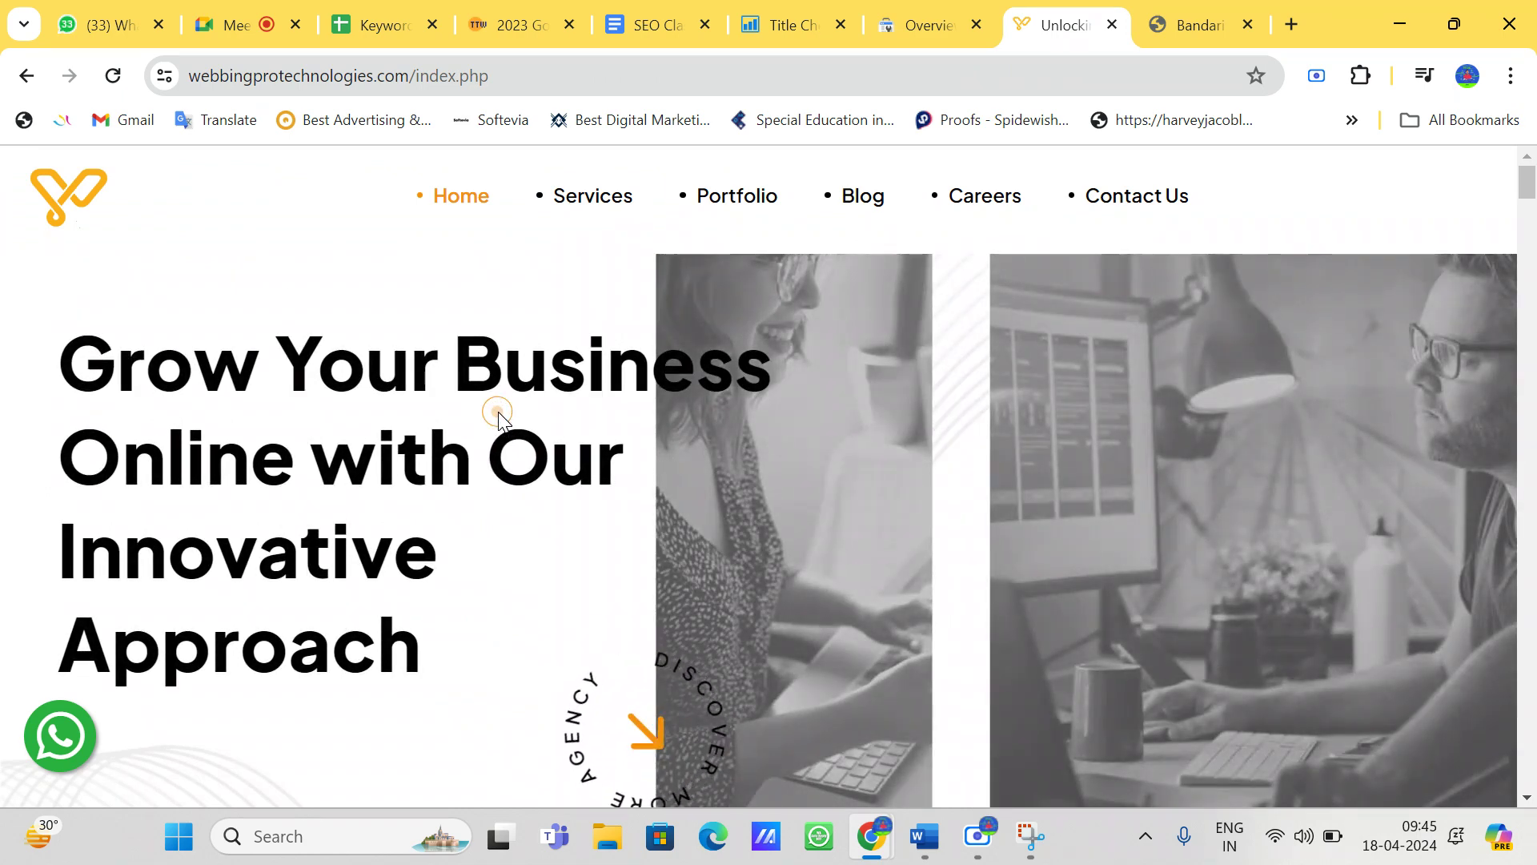
mouse_move(577, 210)
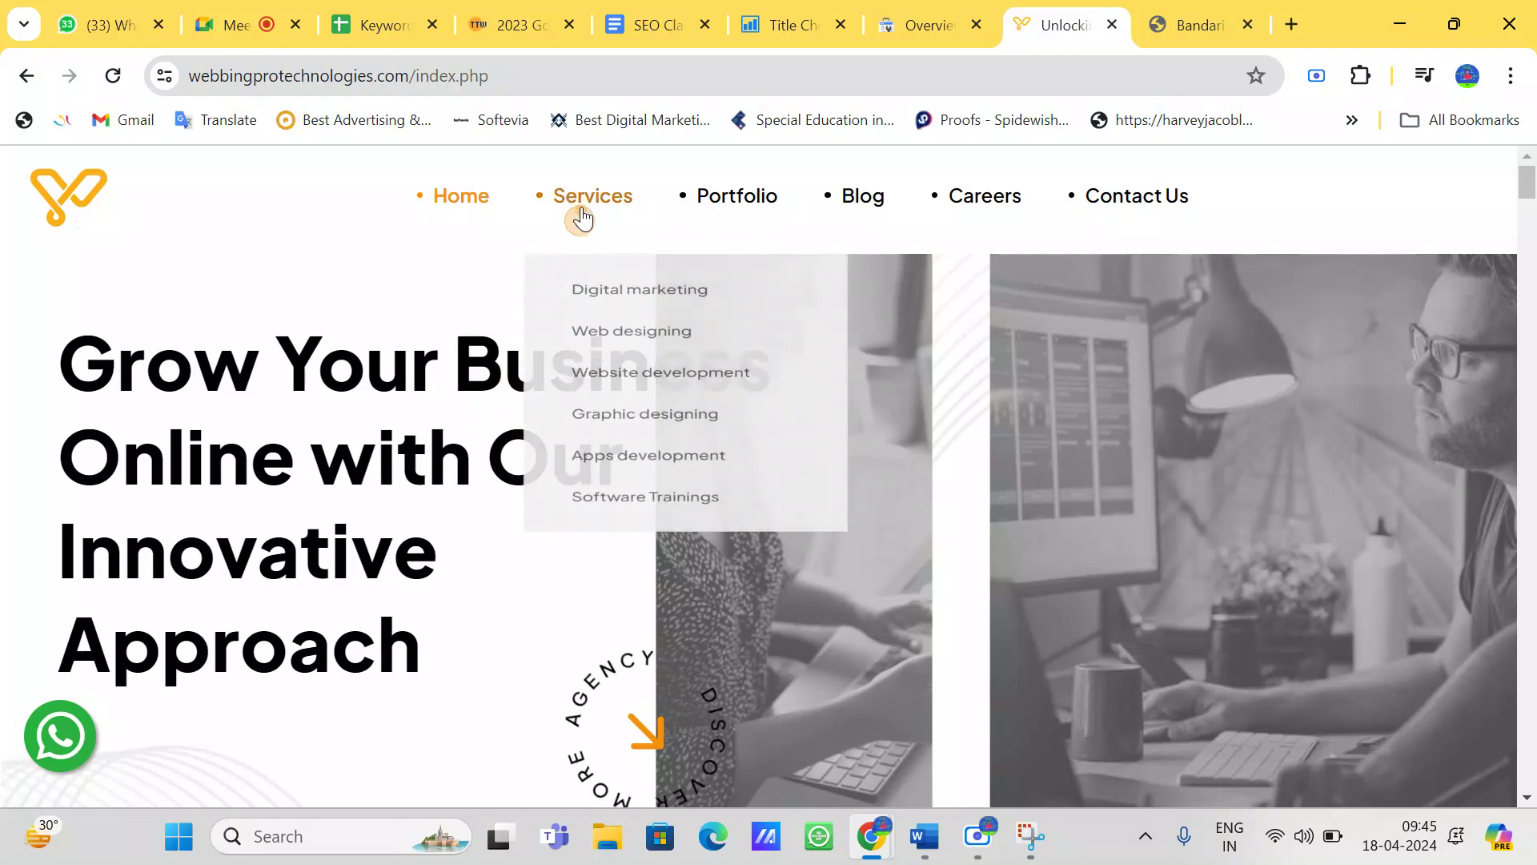
click(592, 302)
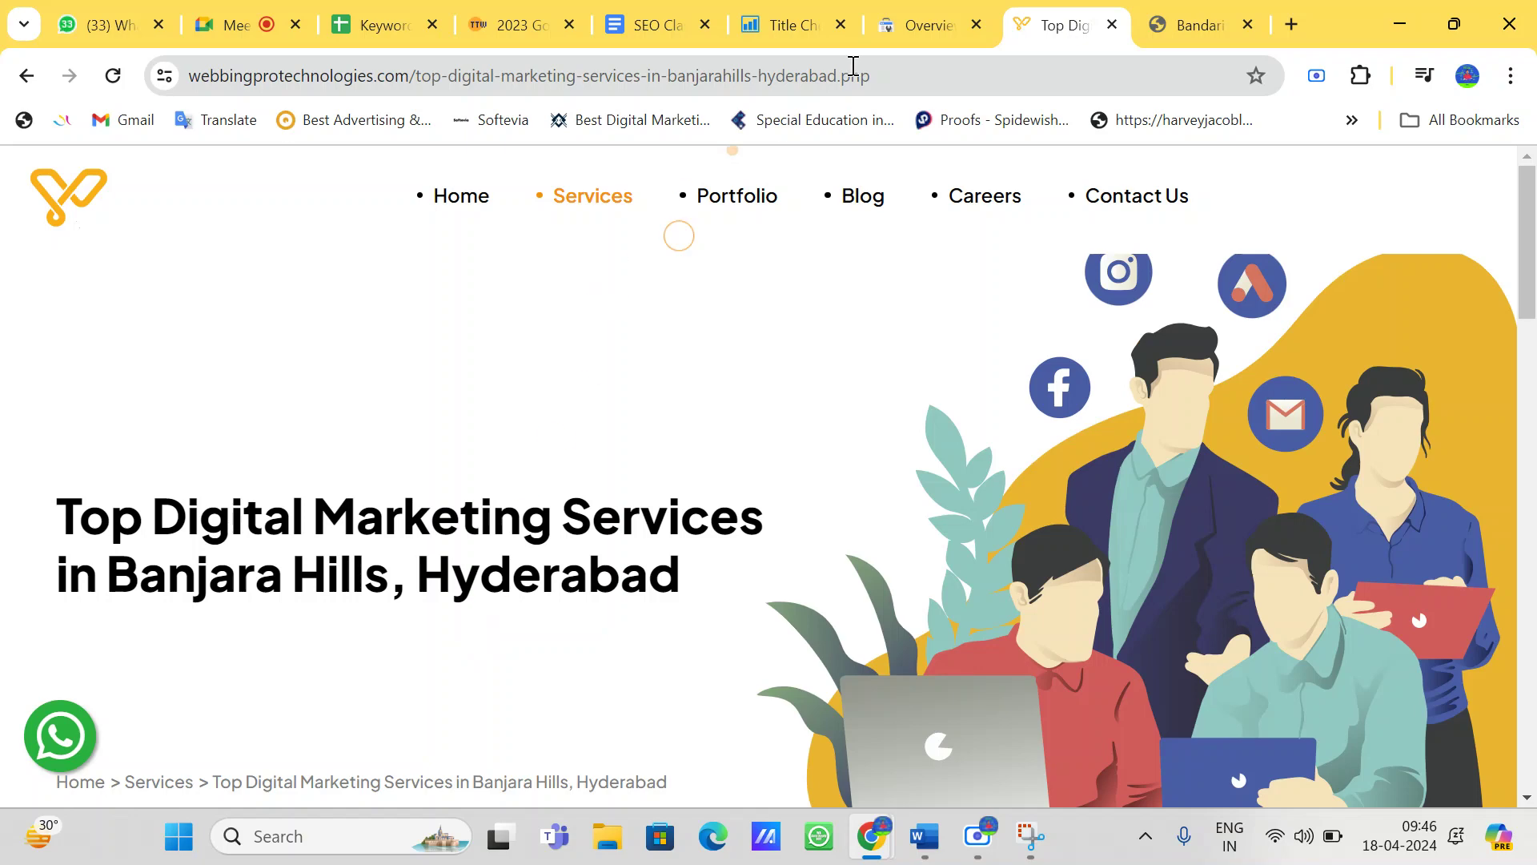
click(930, 6)
click(1040, 26)
scroll(455, 609, down, 15)
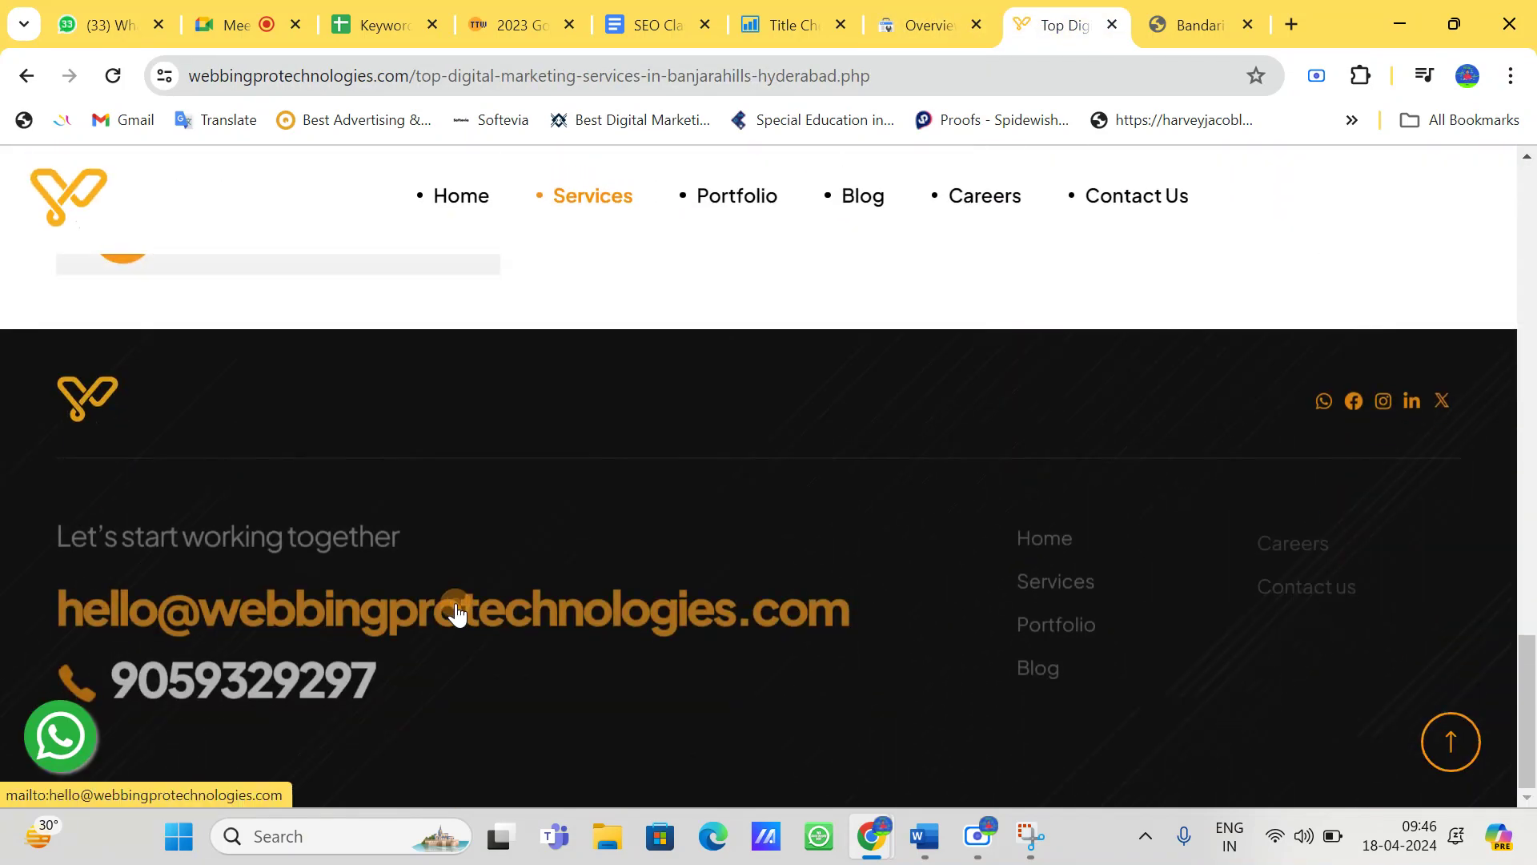
scroll(453, 608, up, 20)
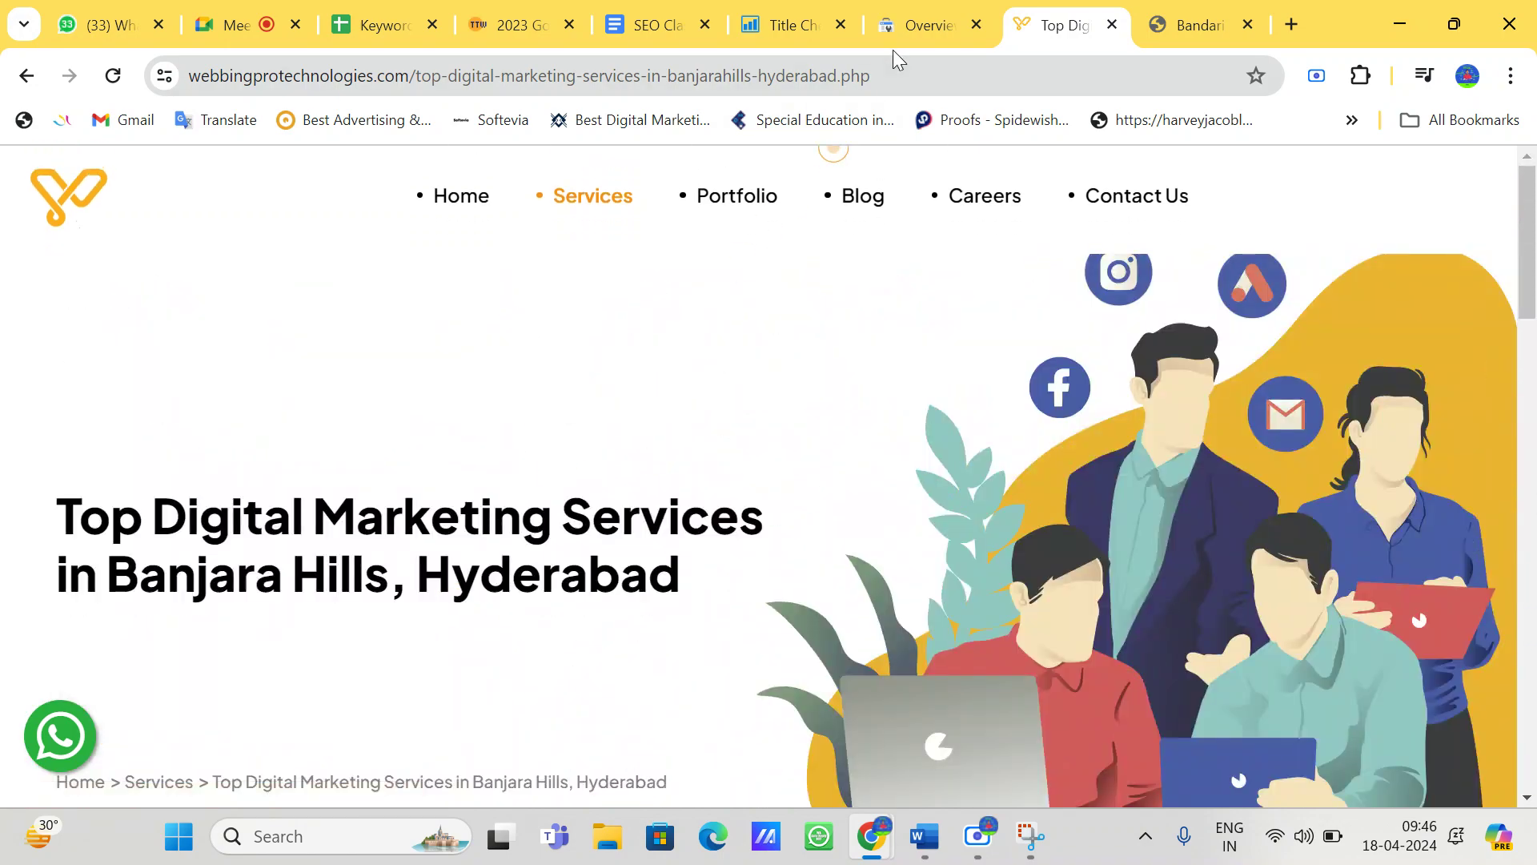
Step: Return to the Search Console Overview and review its Indexing, HTTPS and Enhancements sections, highlighting the not indexed pages label
click(916, 28)
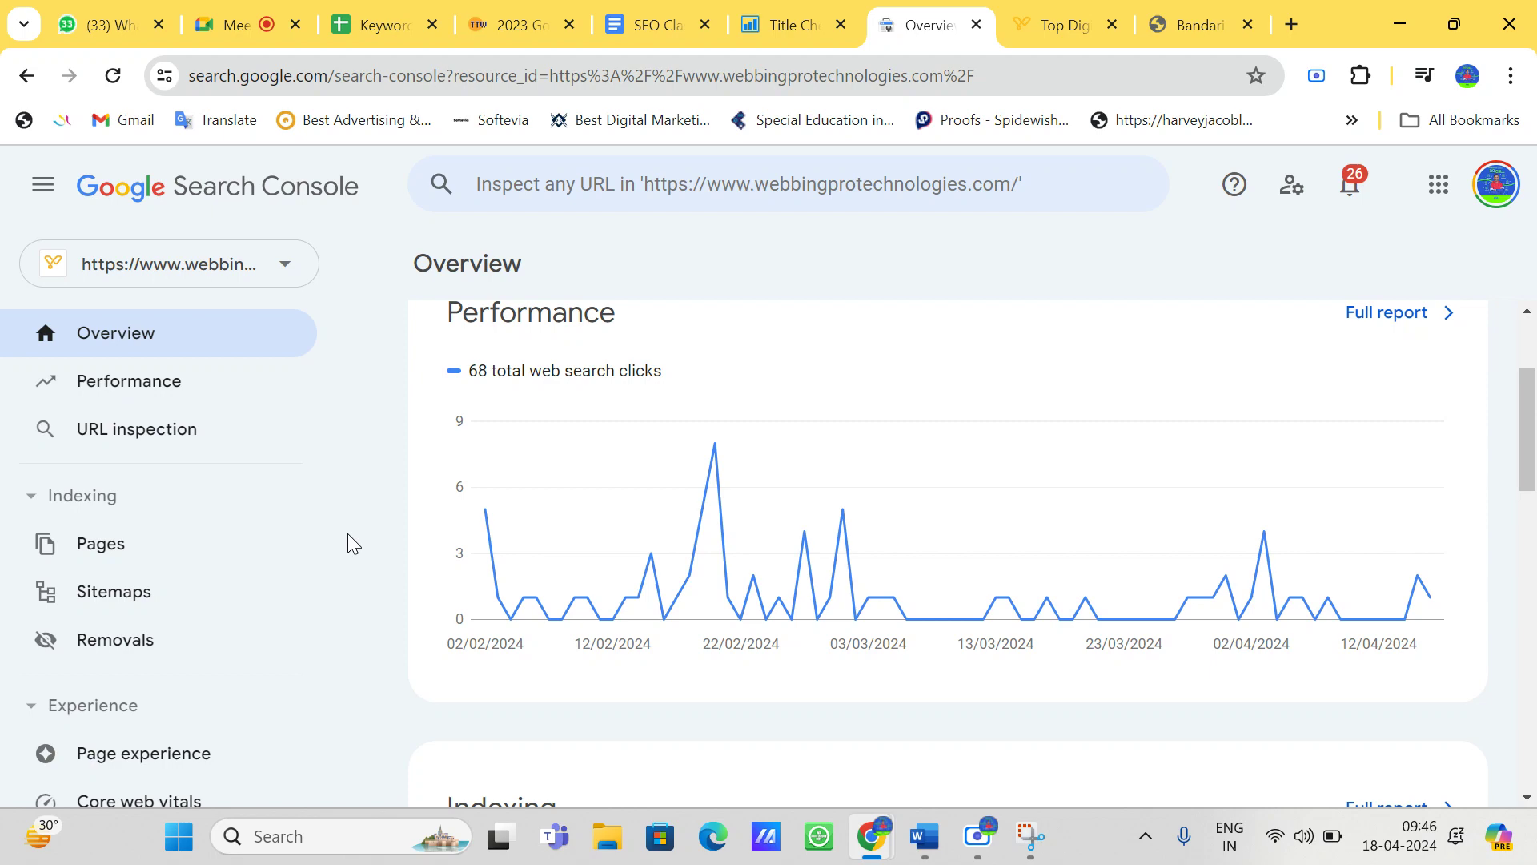
scroll(348, 533, down, 6)
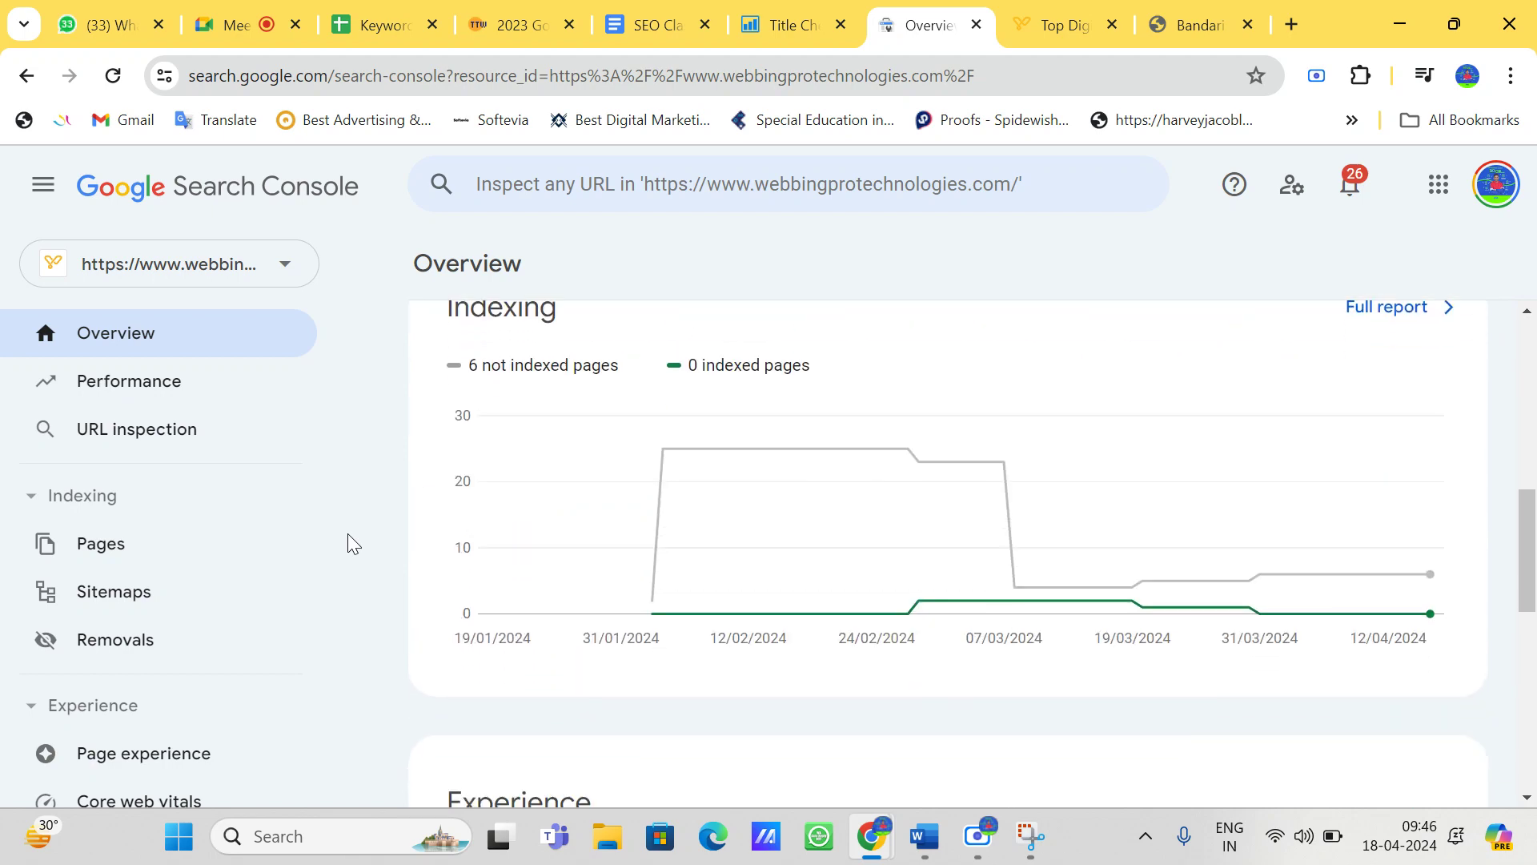
scroll(369, 570, up, 1)
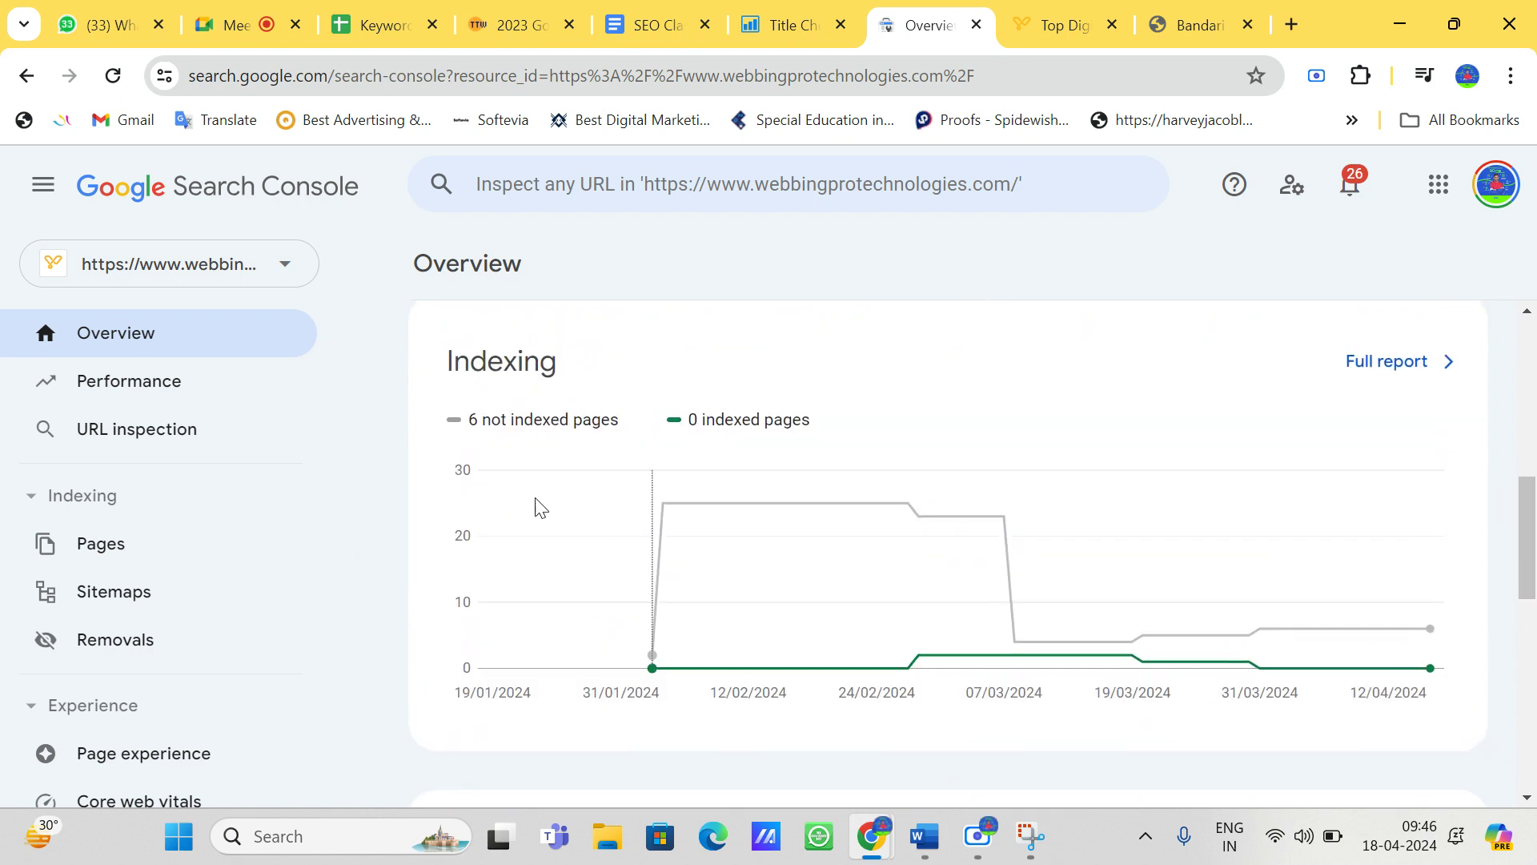
drag(463, 419, 628, 424)
scroll(629, 424, down, 8)
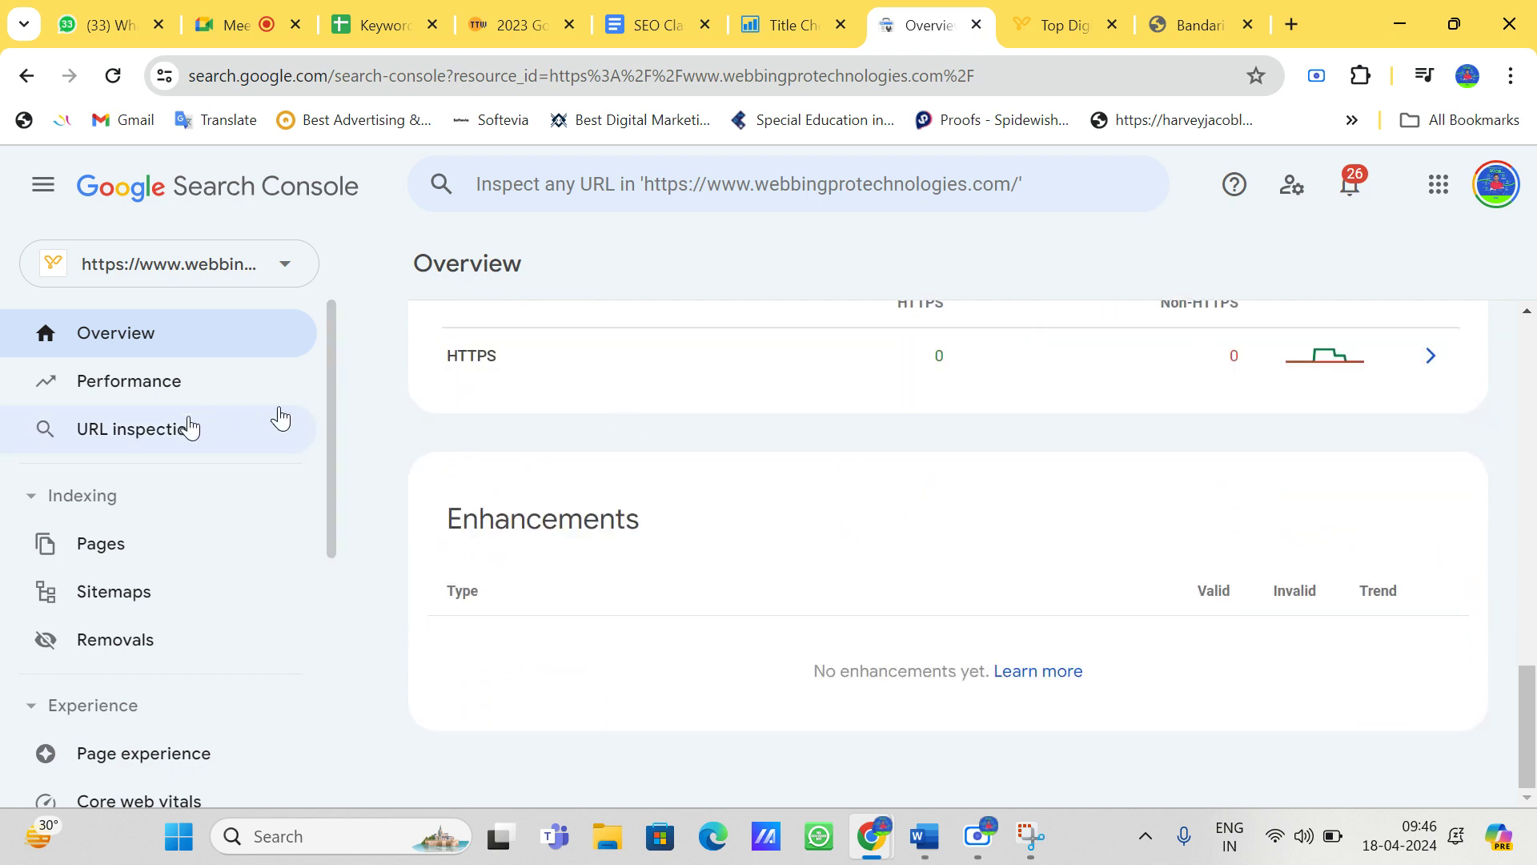
Step: Switch Search Console to the mtsoverseas.com property and highlight the not indexed pages label in its Indexing section
click(223, 275)
click(156, 379)
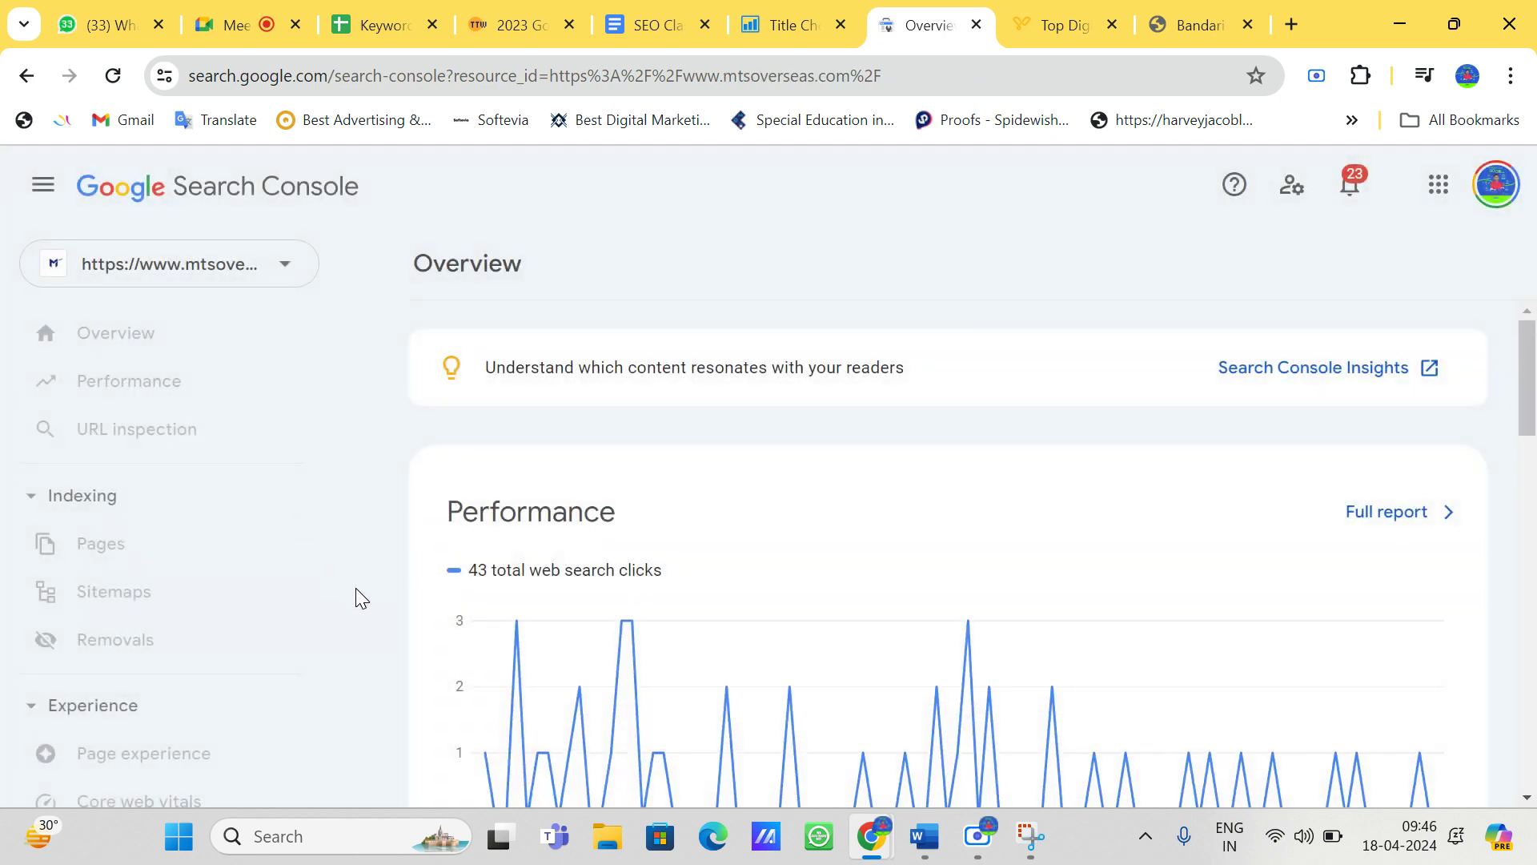
scroll(355, 588, down, 7)
scroll(356, 588, up, 1)
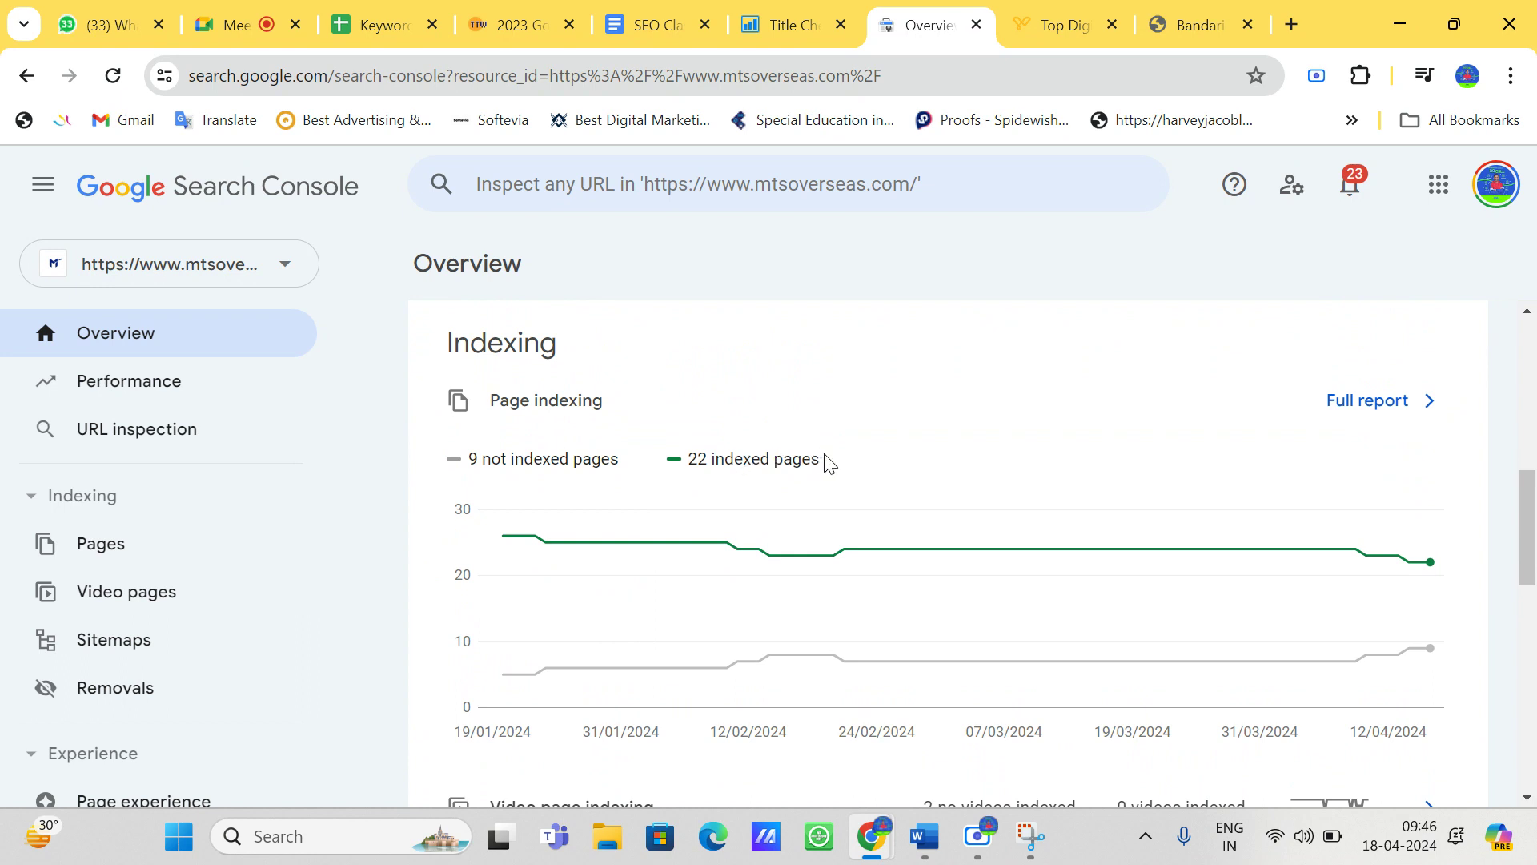
drag(822, 463, 455, 470)
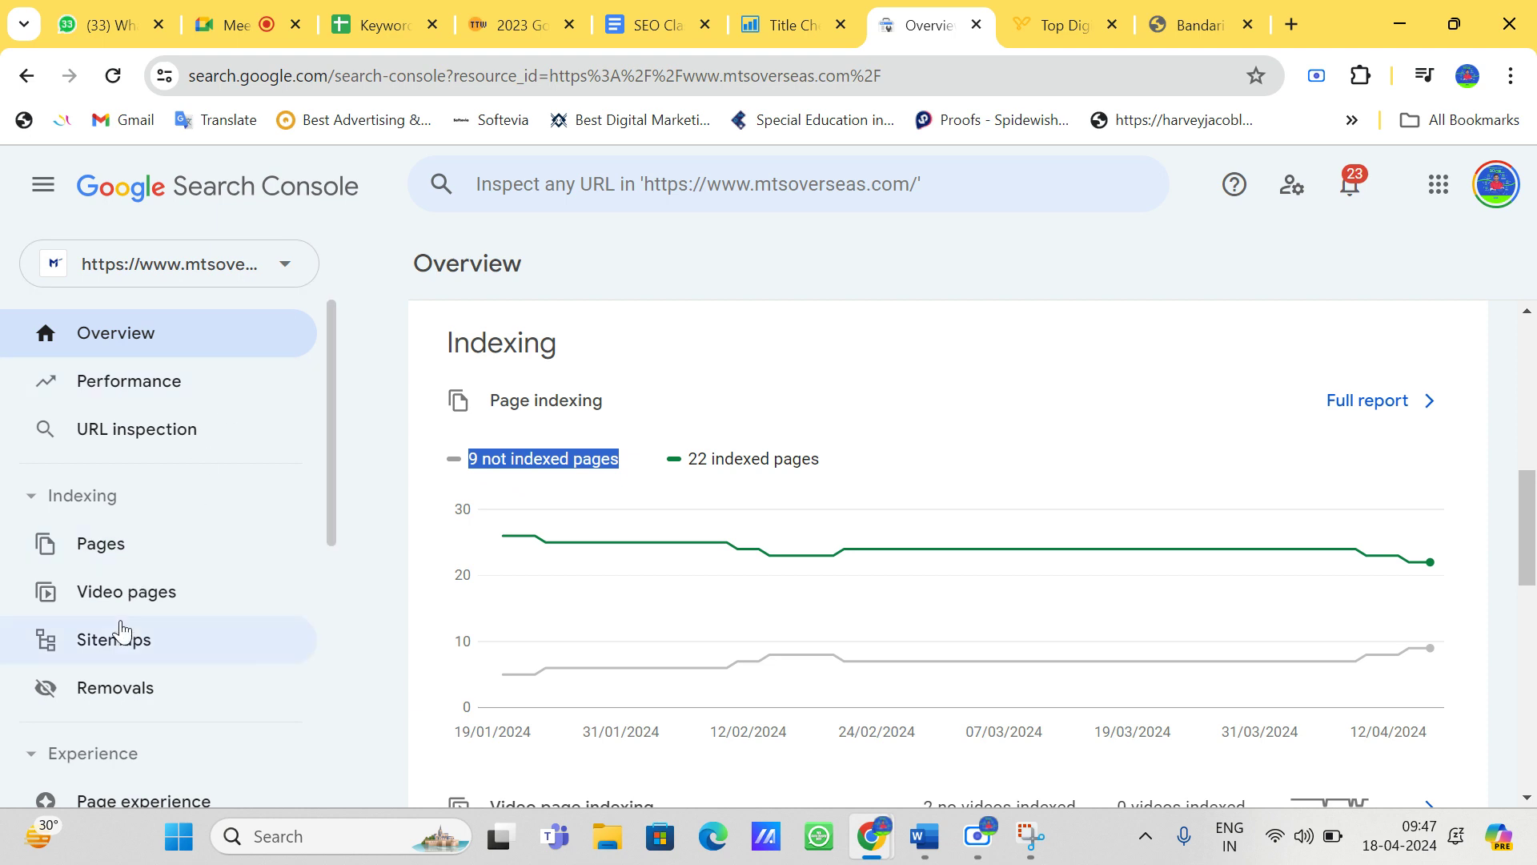
Step: Look through the available Search Console report sections for the mtsoverseas.com property and reopen its Overview
scroll(120, 629, down, 5)
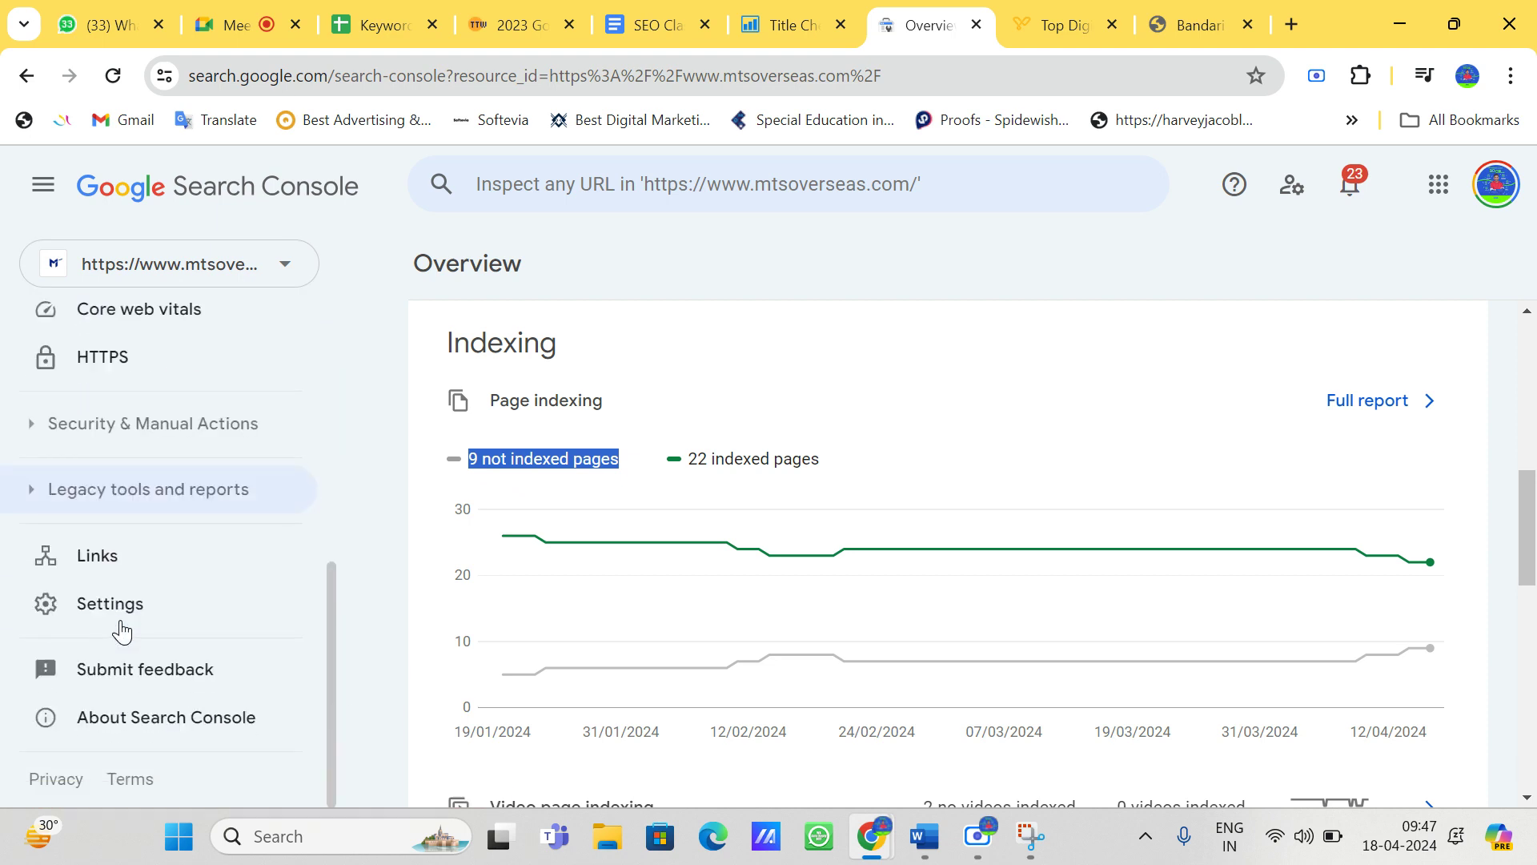
scroll(121, 632, up, 5)
click(138, 340)
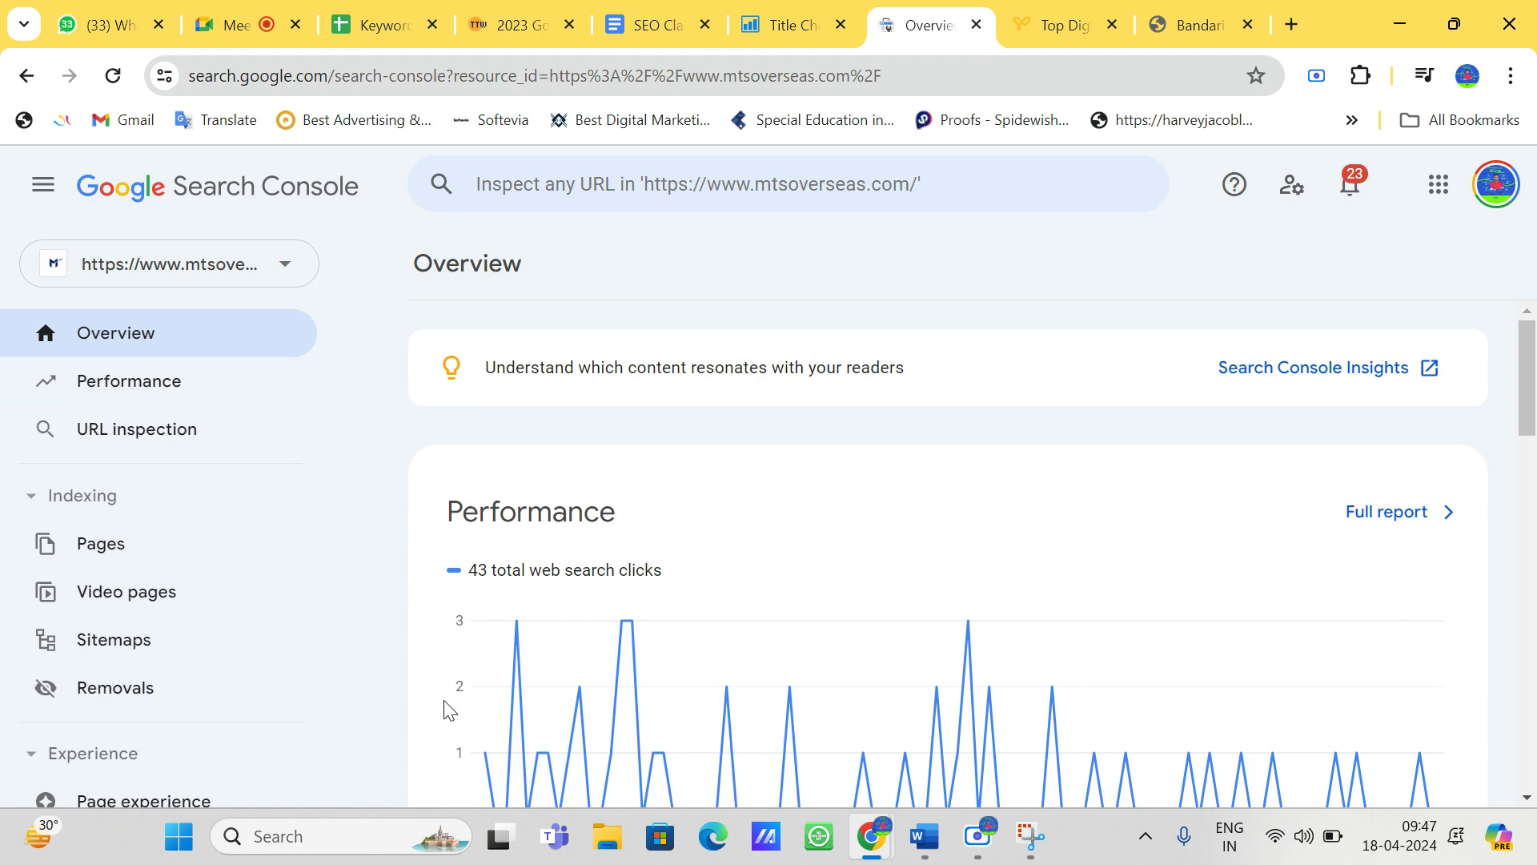
Step: View the Webbing Pro Technologies home page and its Pay Per Click service page, and close that website
click(1049, 25)
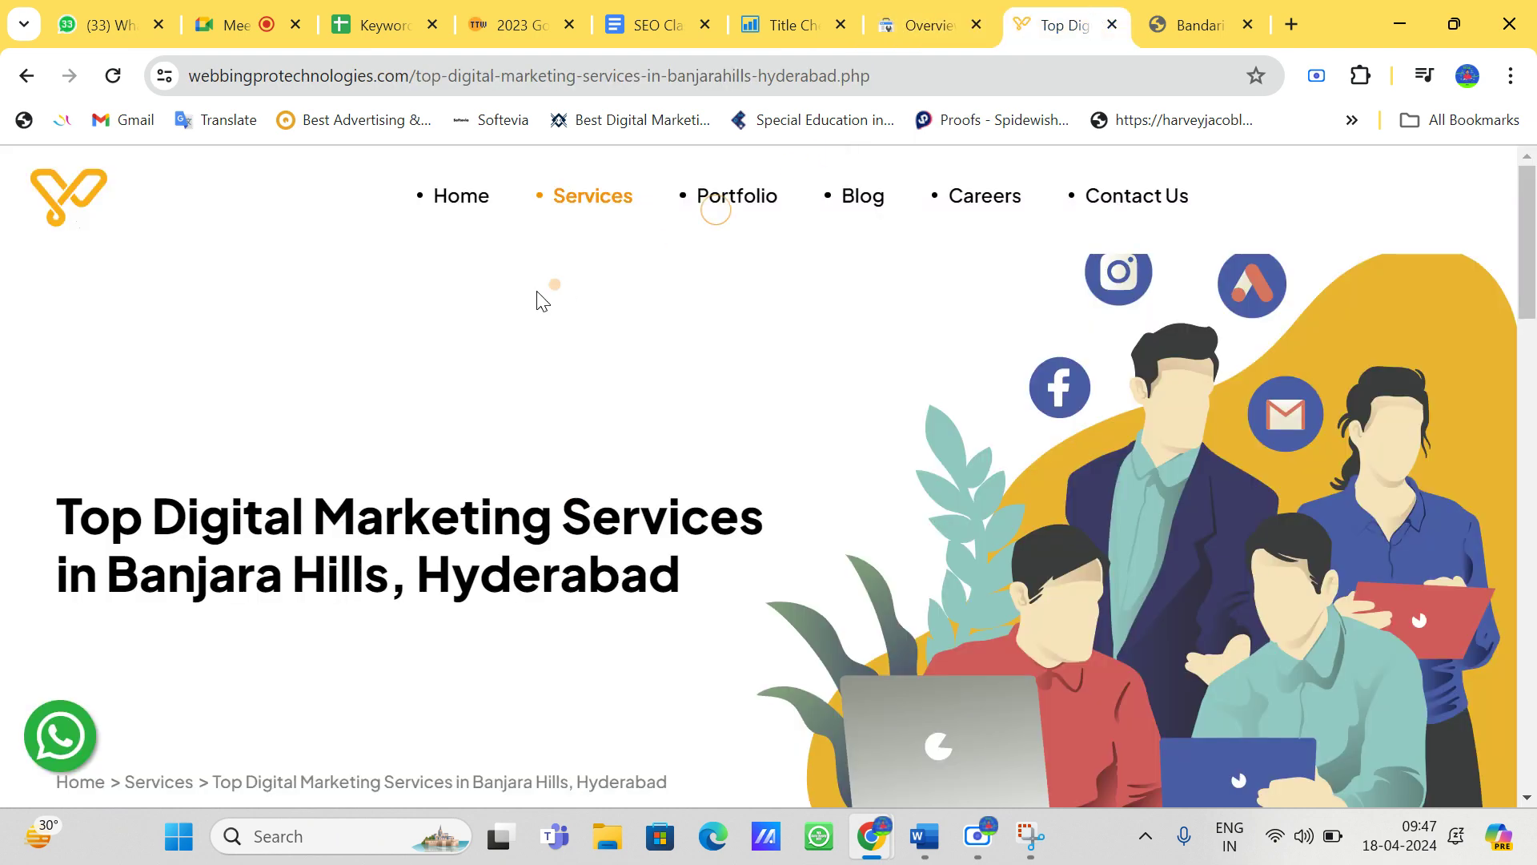
click(450, 215)
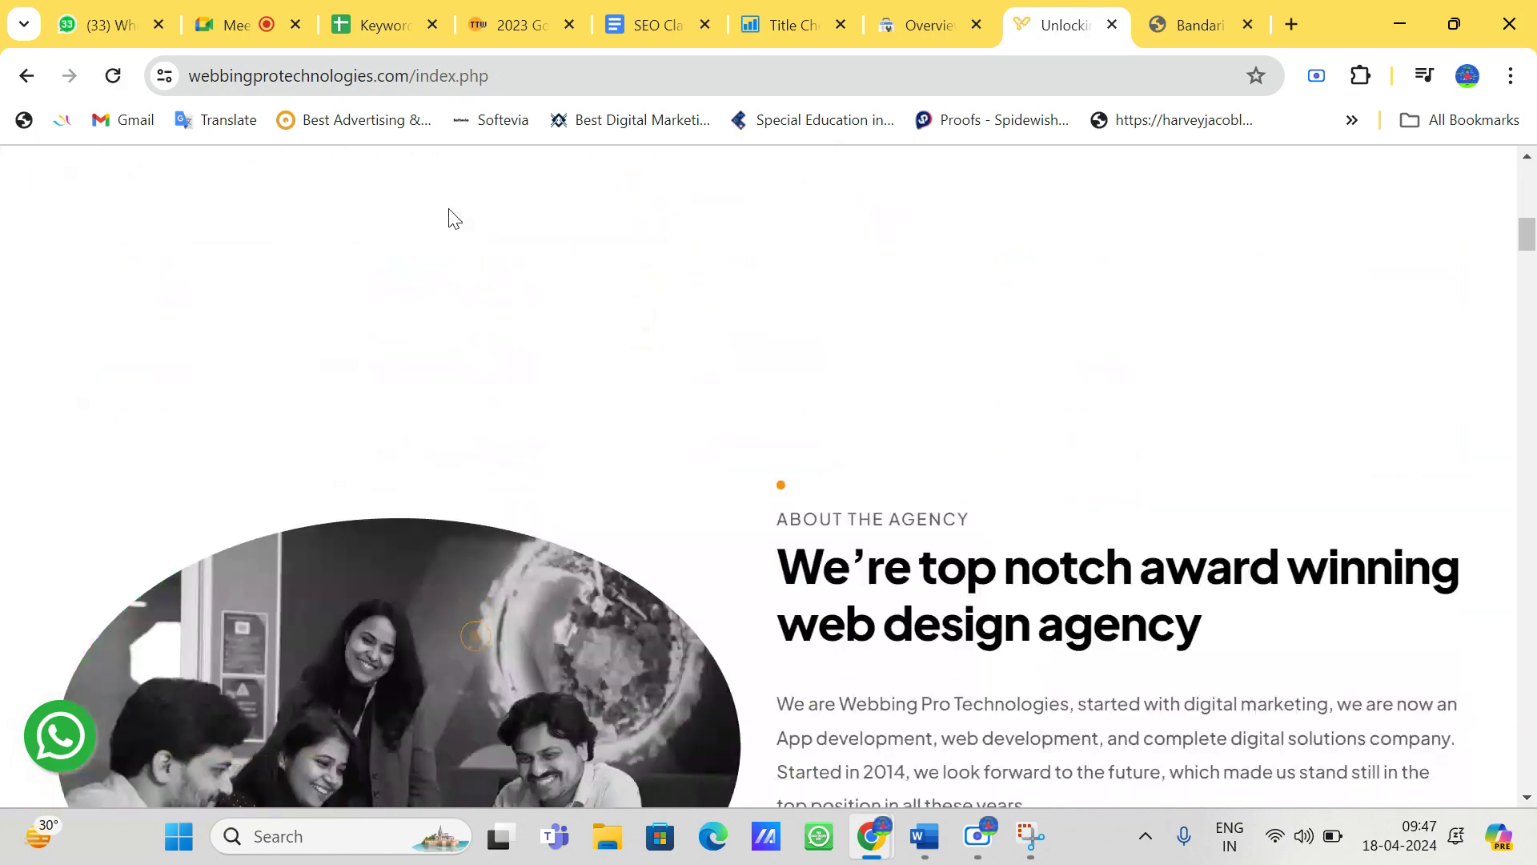
scroll(450, 216, down, 20)
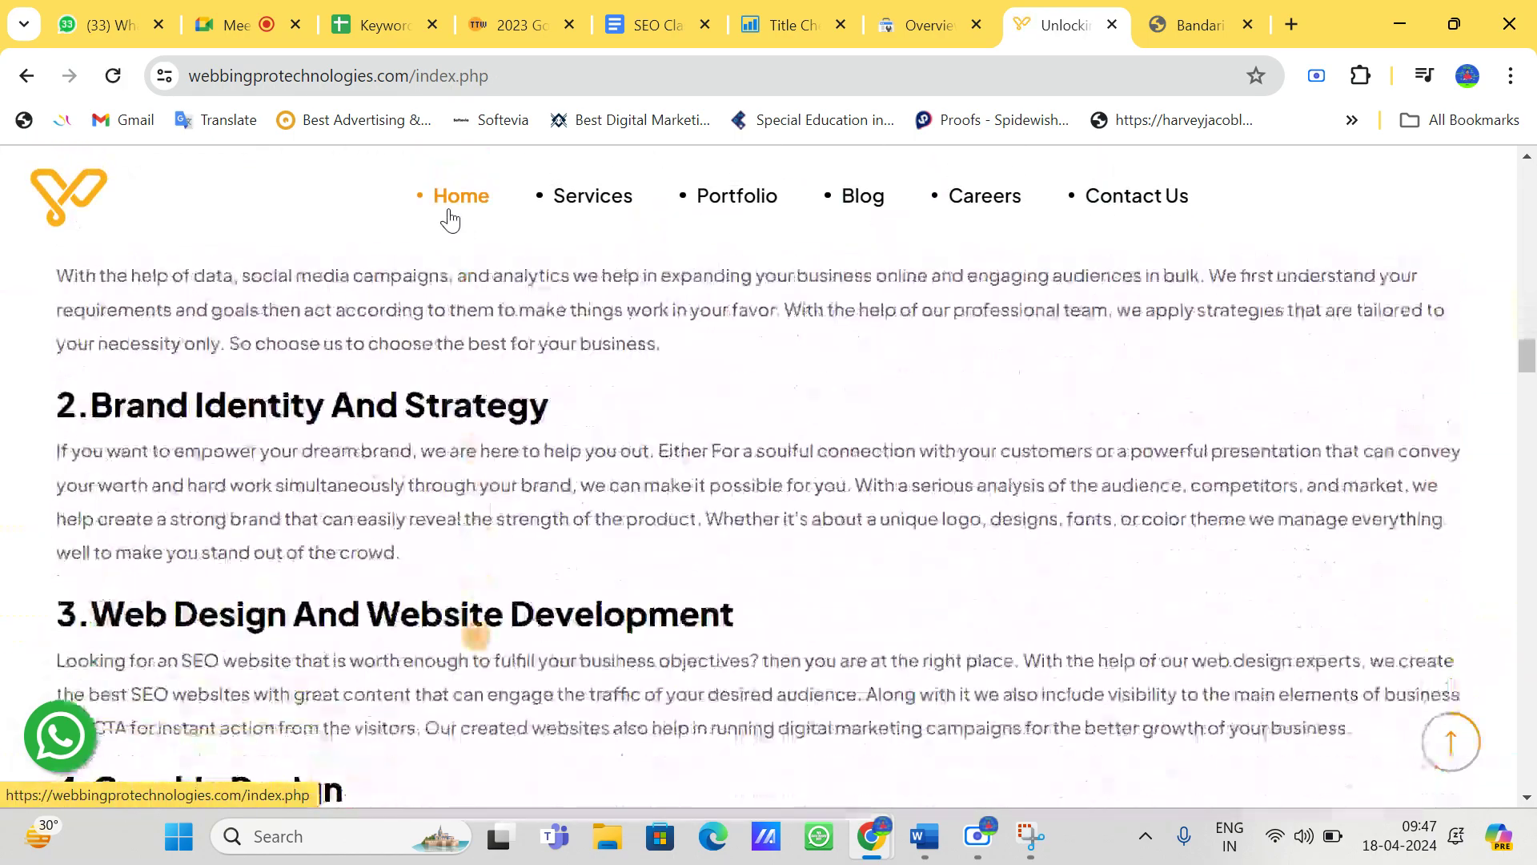
scroll(450, 216, down, 15)
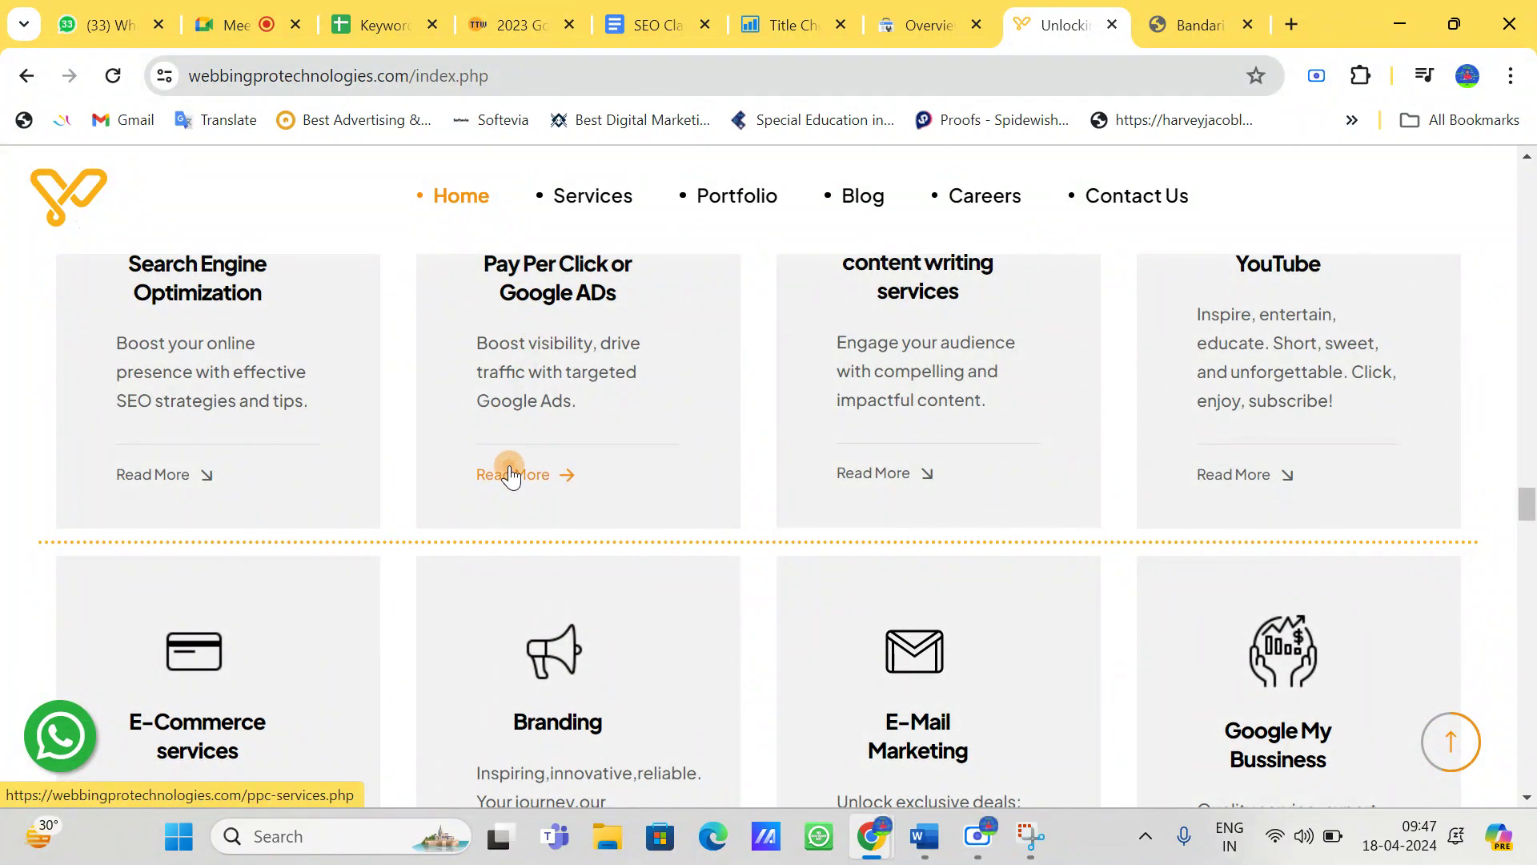
click(510, 475)
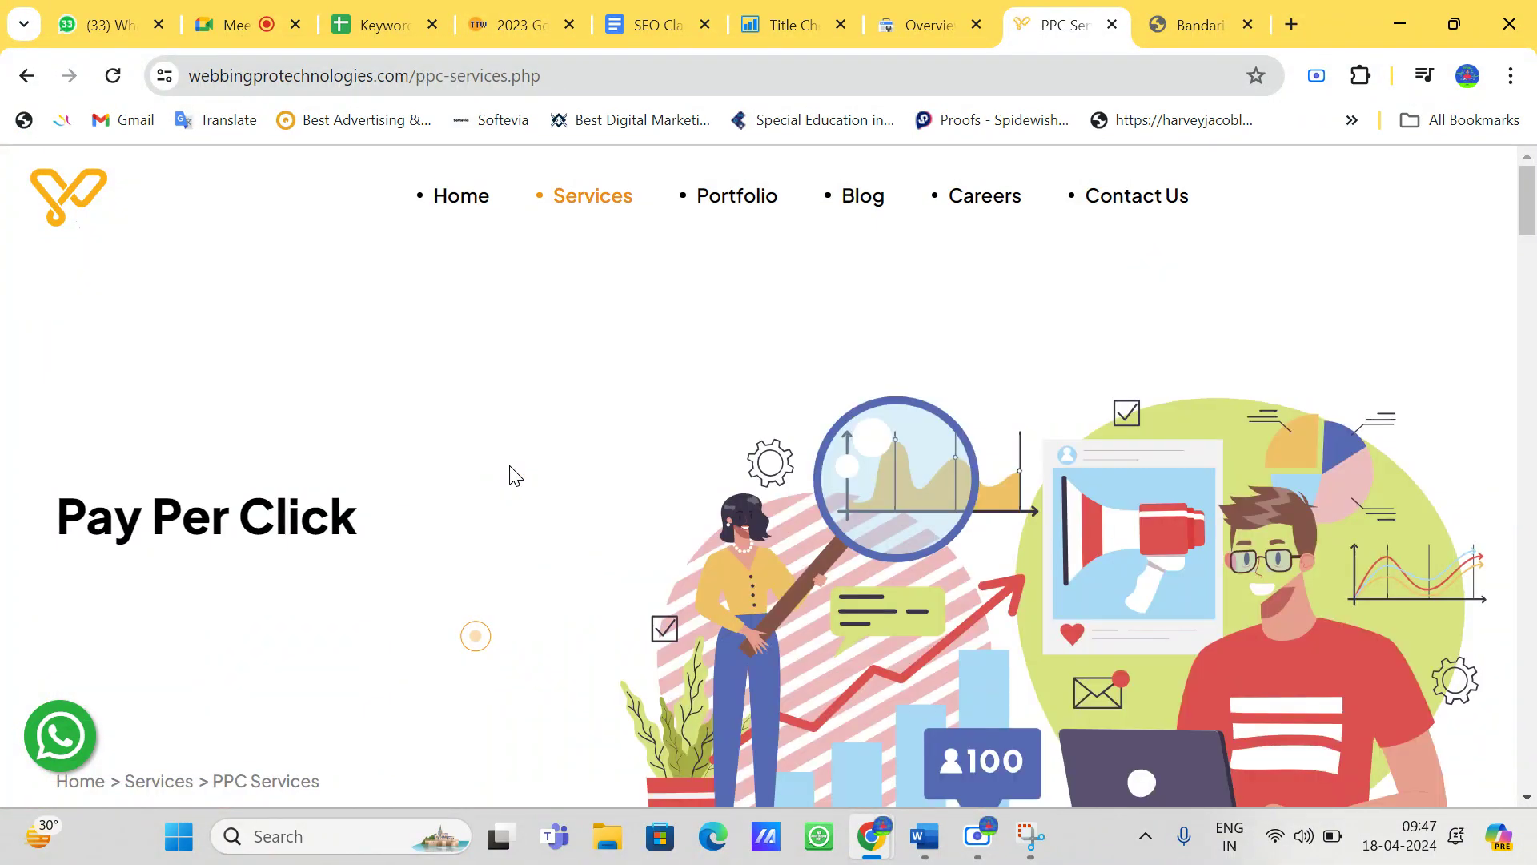
click(1111, 25)
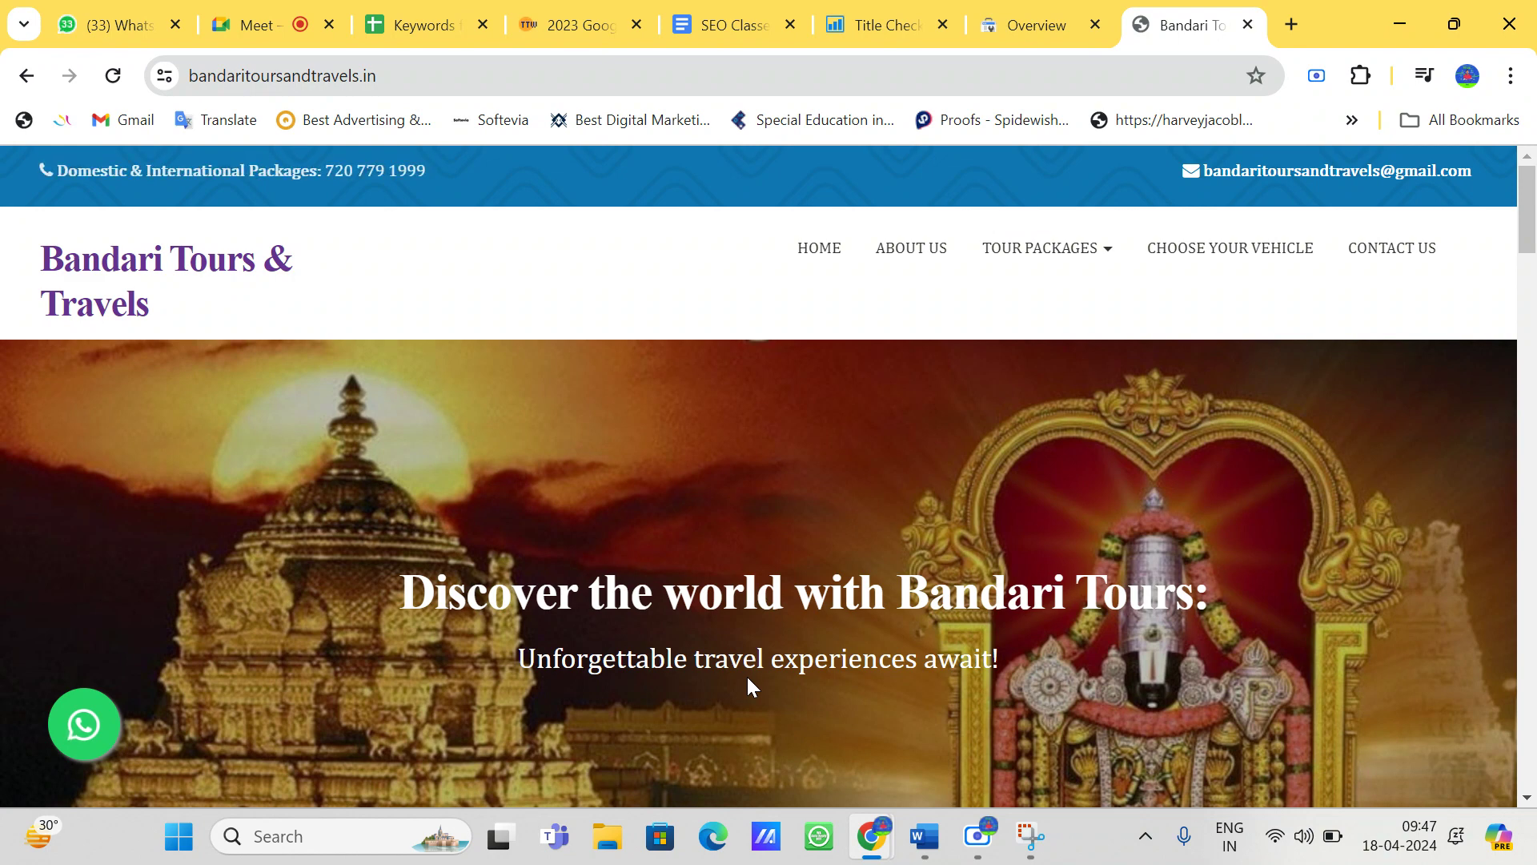
Step: Put the two-line Google Search Console and Google Analytics integration text into a new draft in the open WhatsApp chat
click(108, 40)
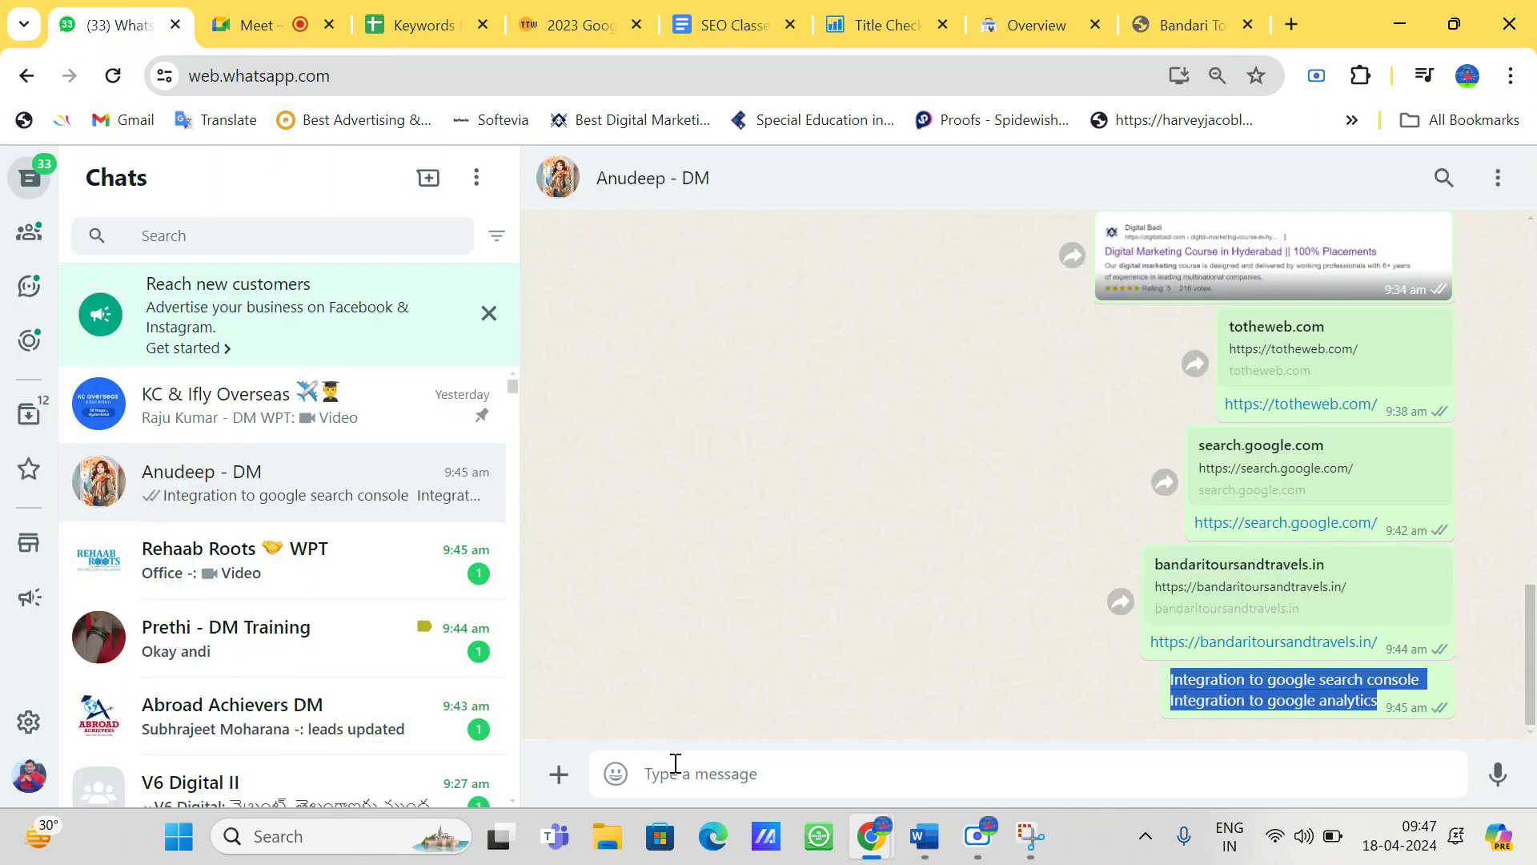
click(691, 780)
text(Integration to google search console Integration to google analytics)
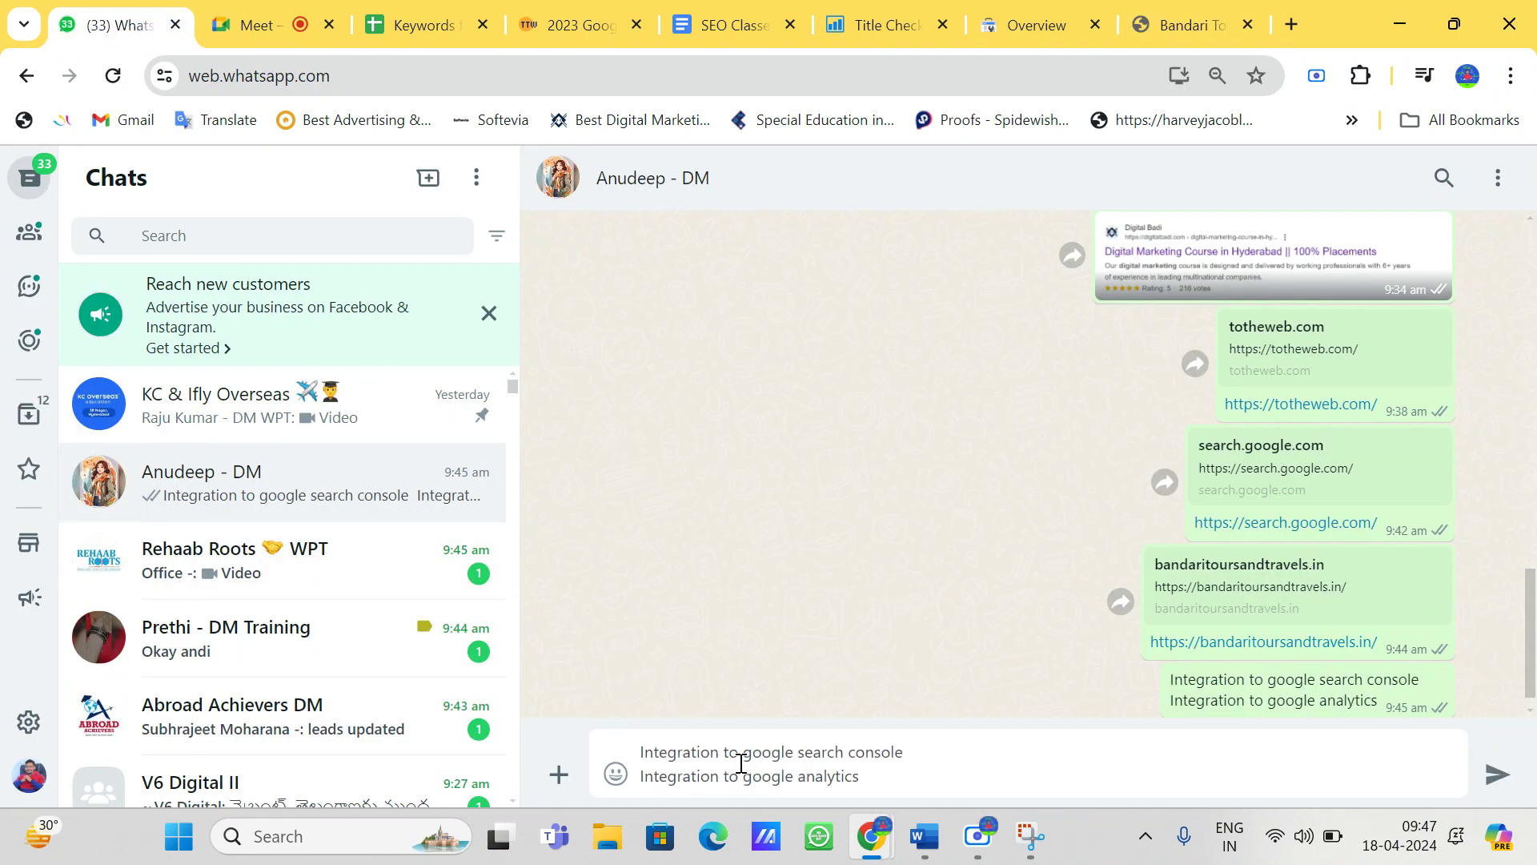
Step: Delete "Integration to" from the draft's first line so it reads "google search console"
drag(746, 760, 377, 699)
key(Right)
key(BackSpace)
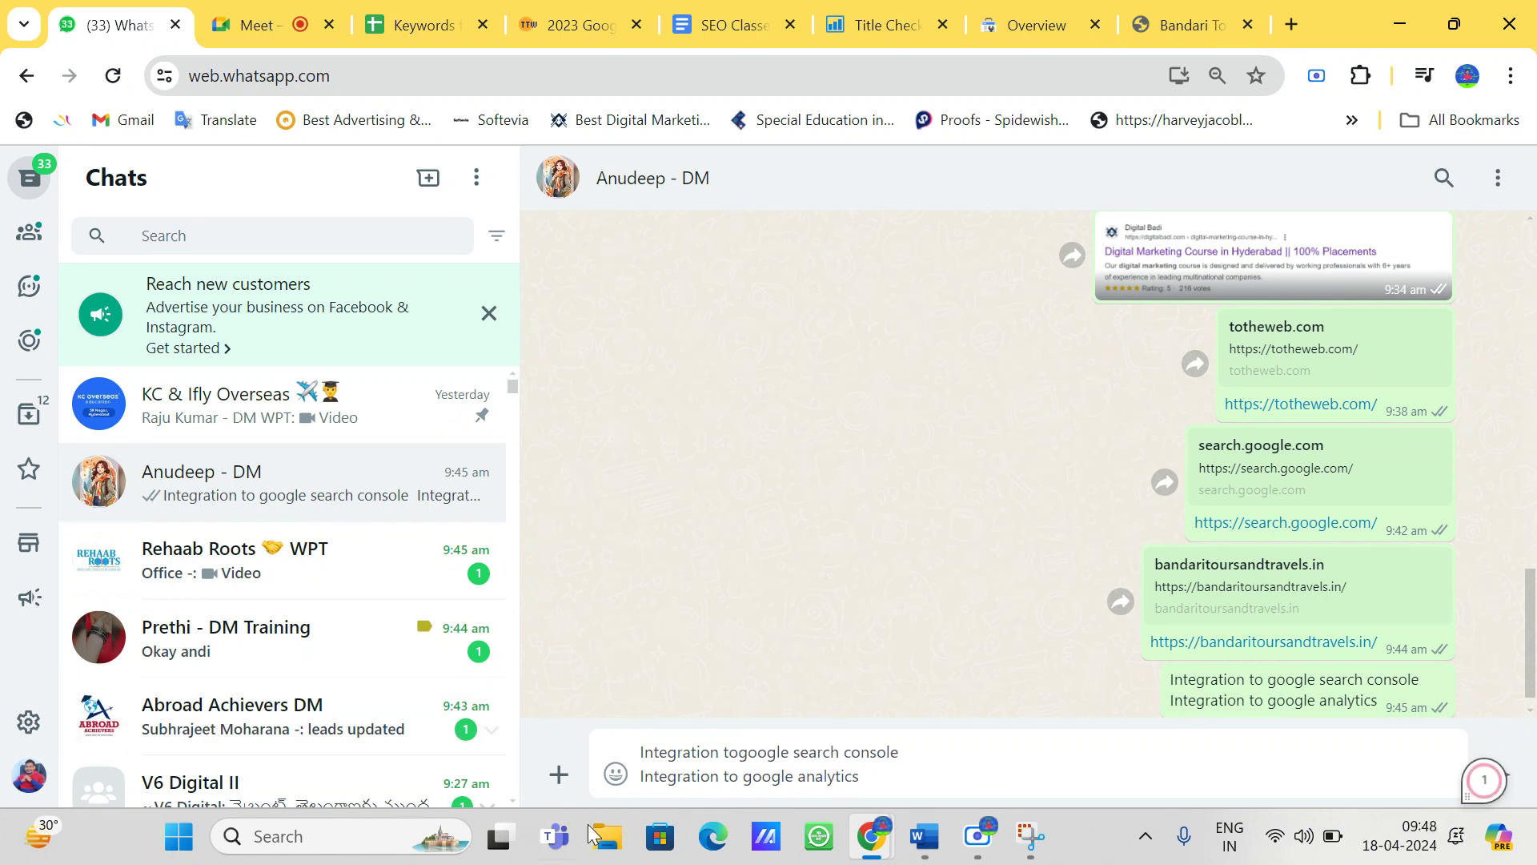
drag(737, 756, 509, 759)
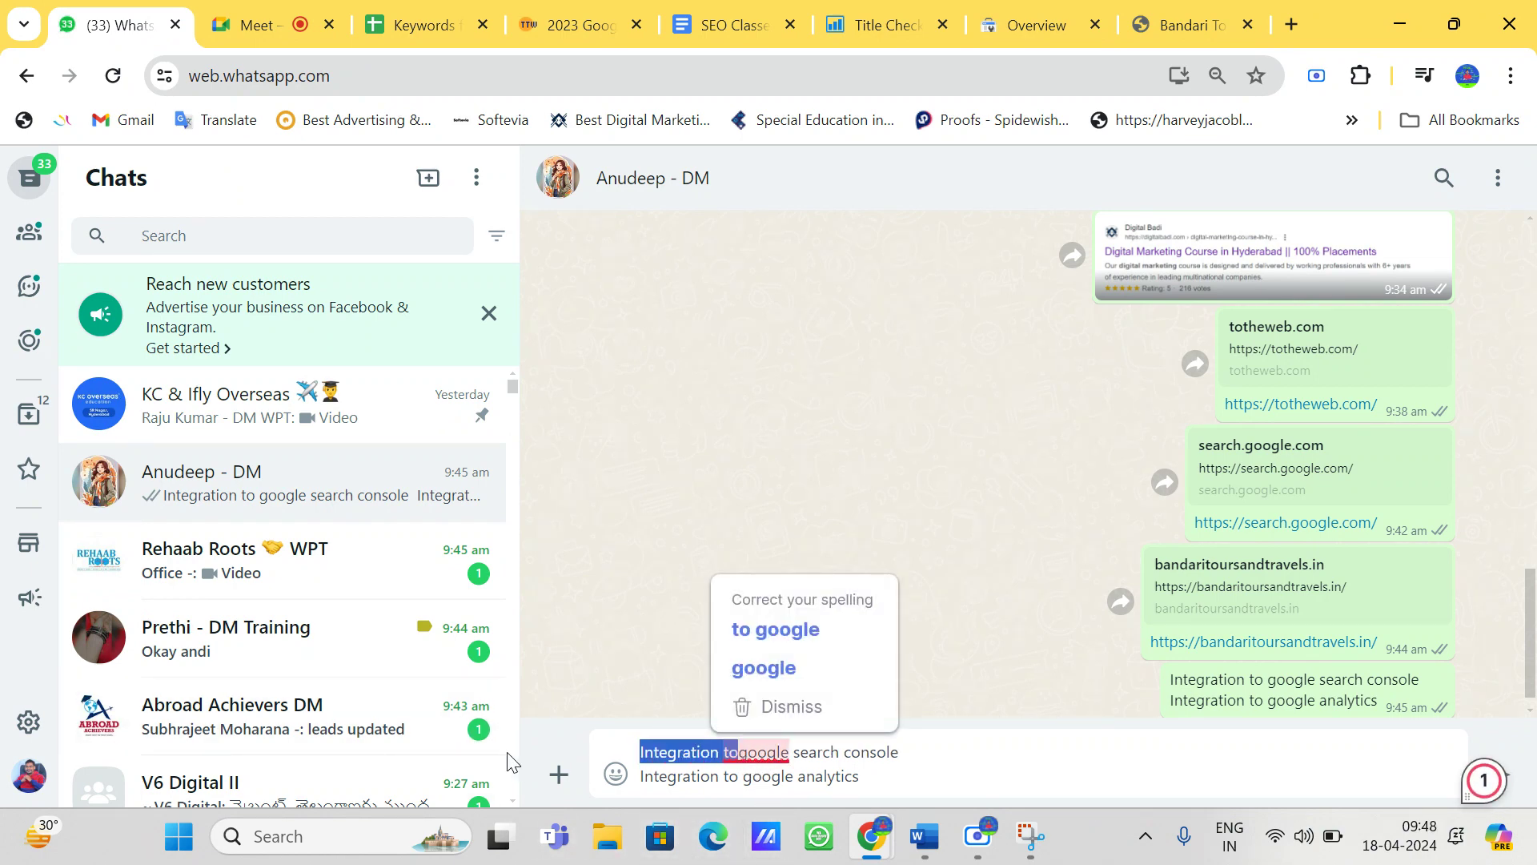
key(Right)
key(BackSpace)
key(BackSpace)
key(BackSpace)
key(BackSpace)
key(BackSpace)
key(BackSpace)
key(BackSpace)
key(BackSpace)
key(BackSpace)
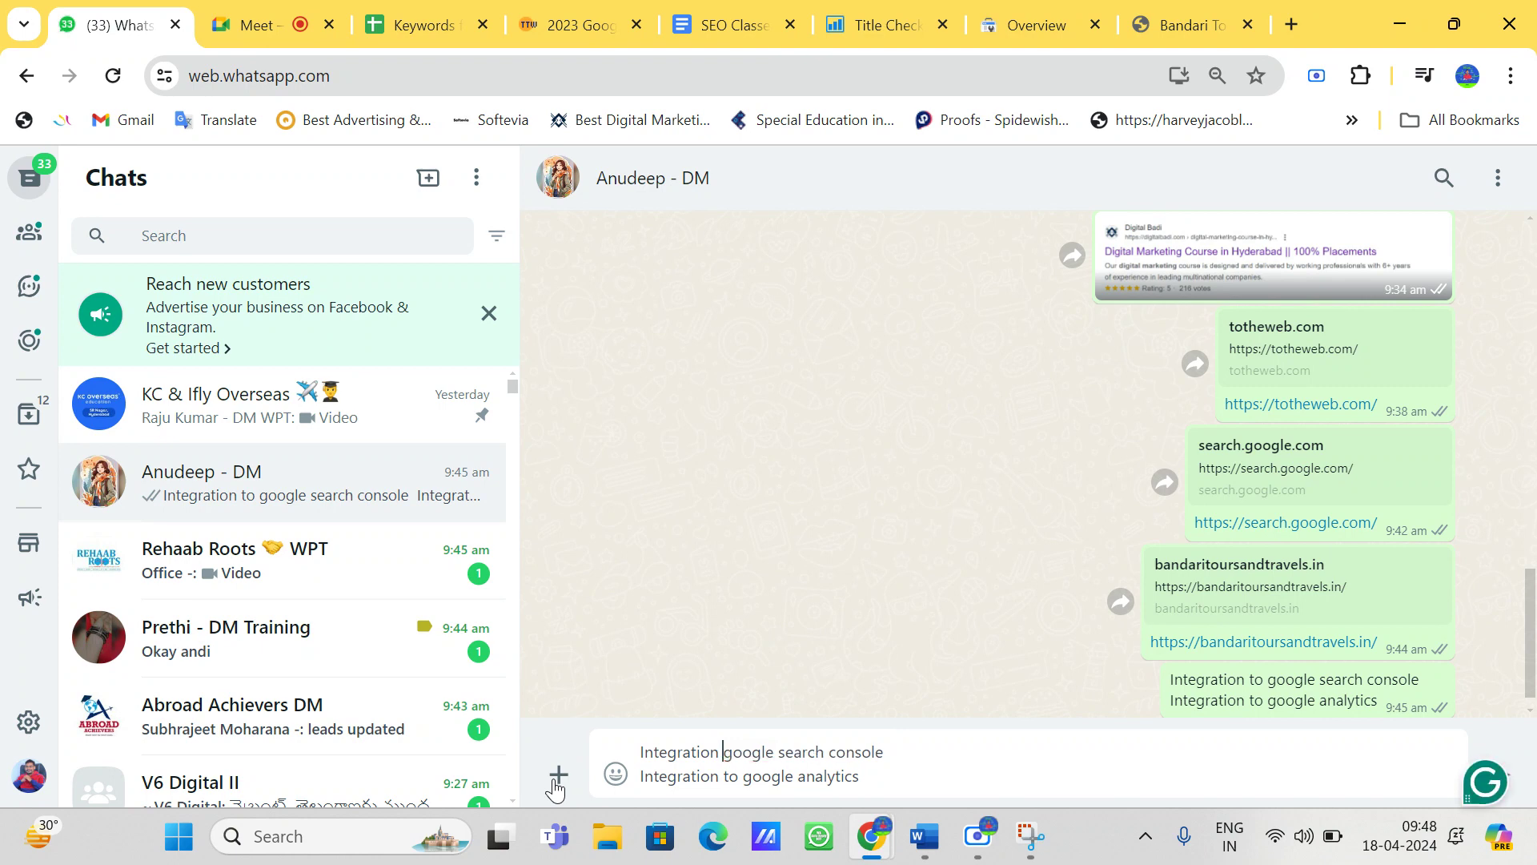
key(BackSpace)
key(BackSpace)
key(BackSpace)
key(BackSpace)
key(BackSpace)
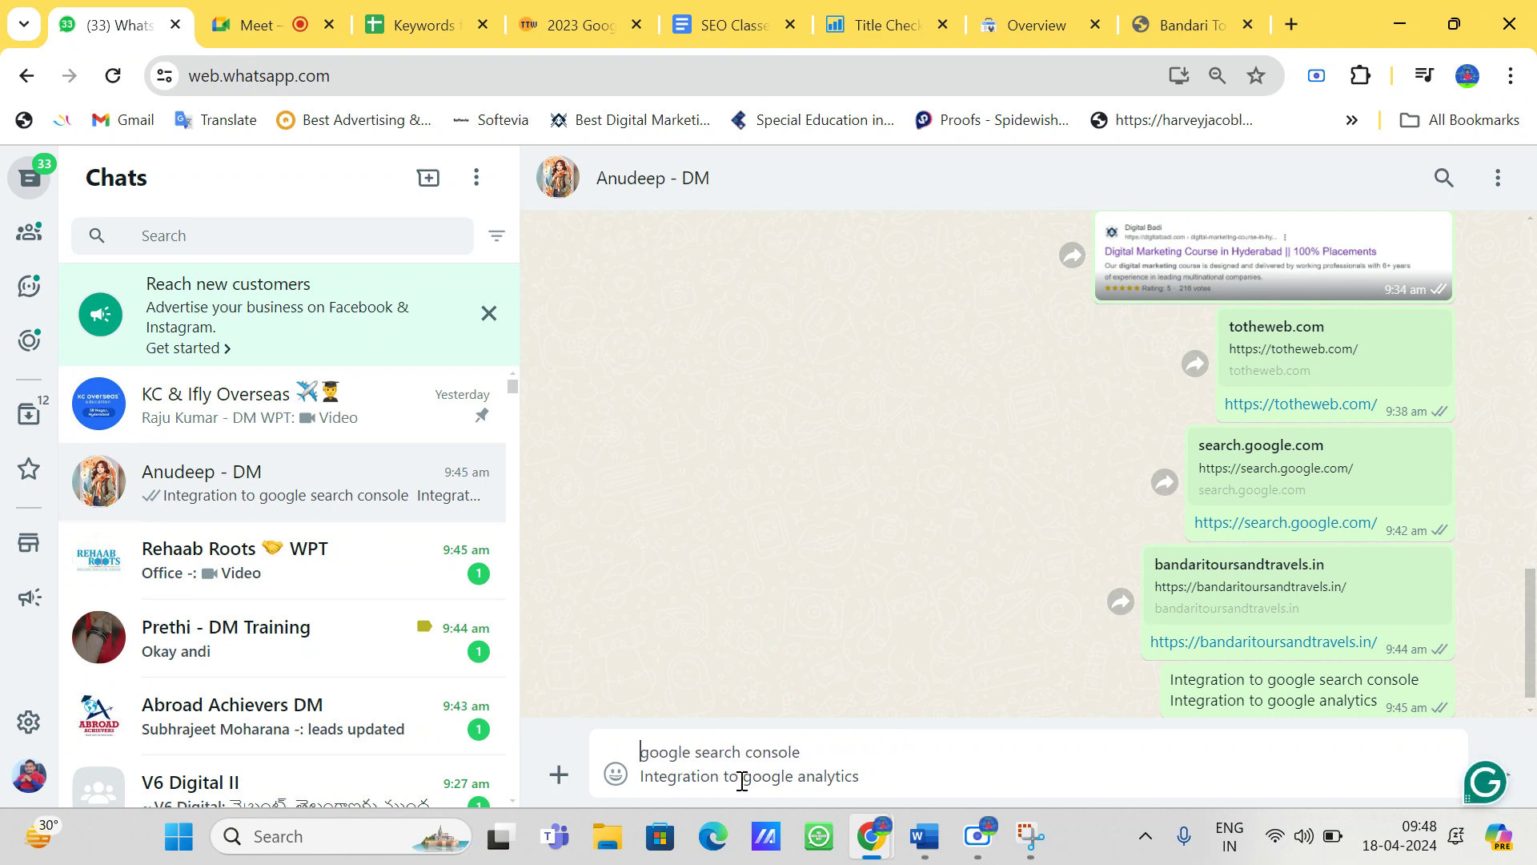
Step: Reduce the draft's second line to "google analytics" beneath "google search console" and highlight both lines
drag(742, 778, 654, 760)
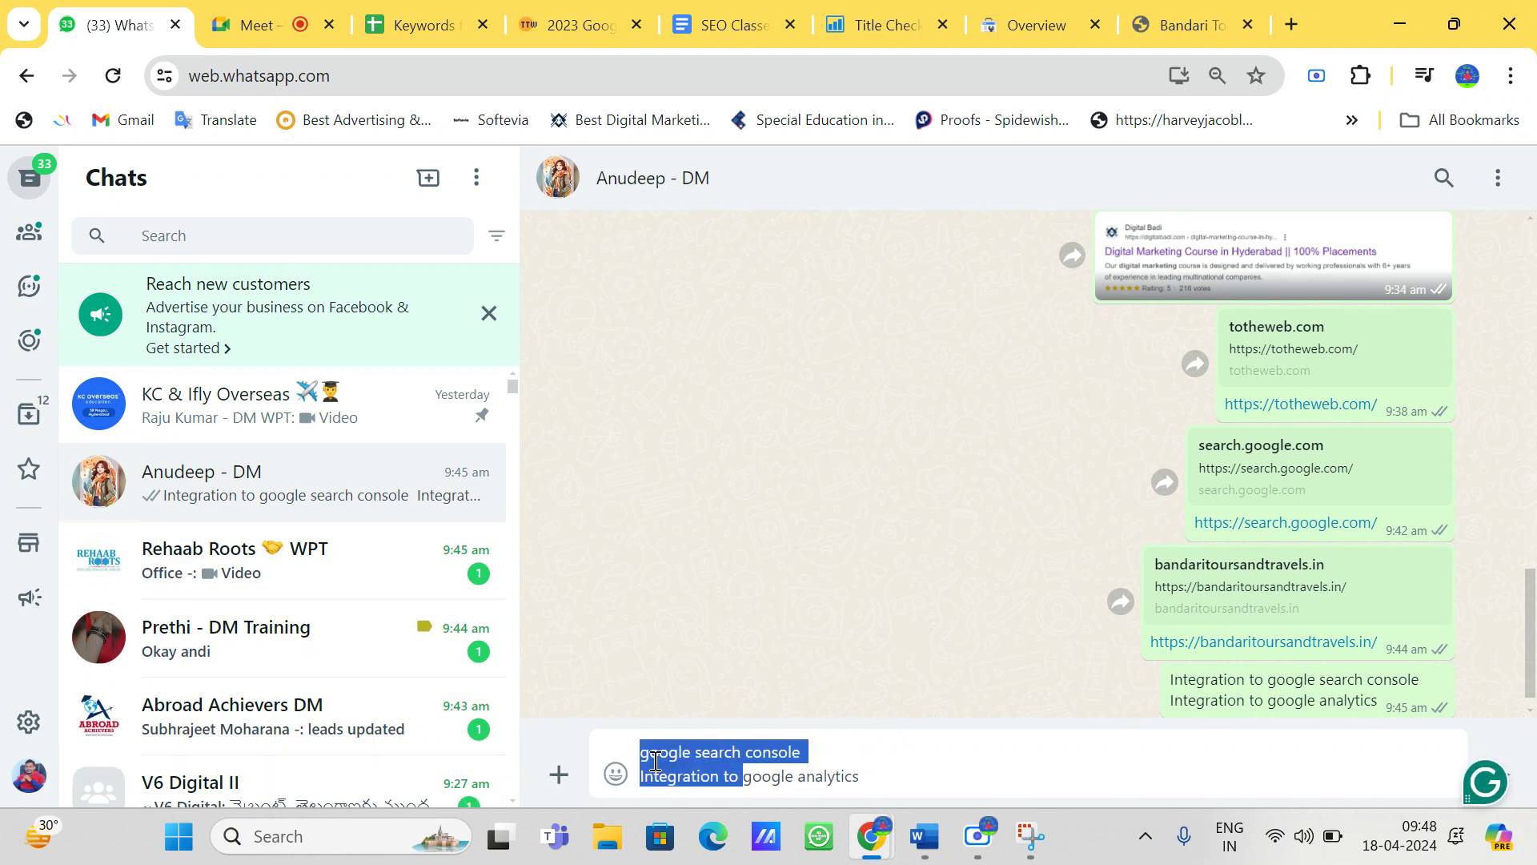
click(748, 782)
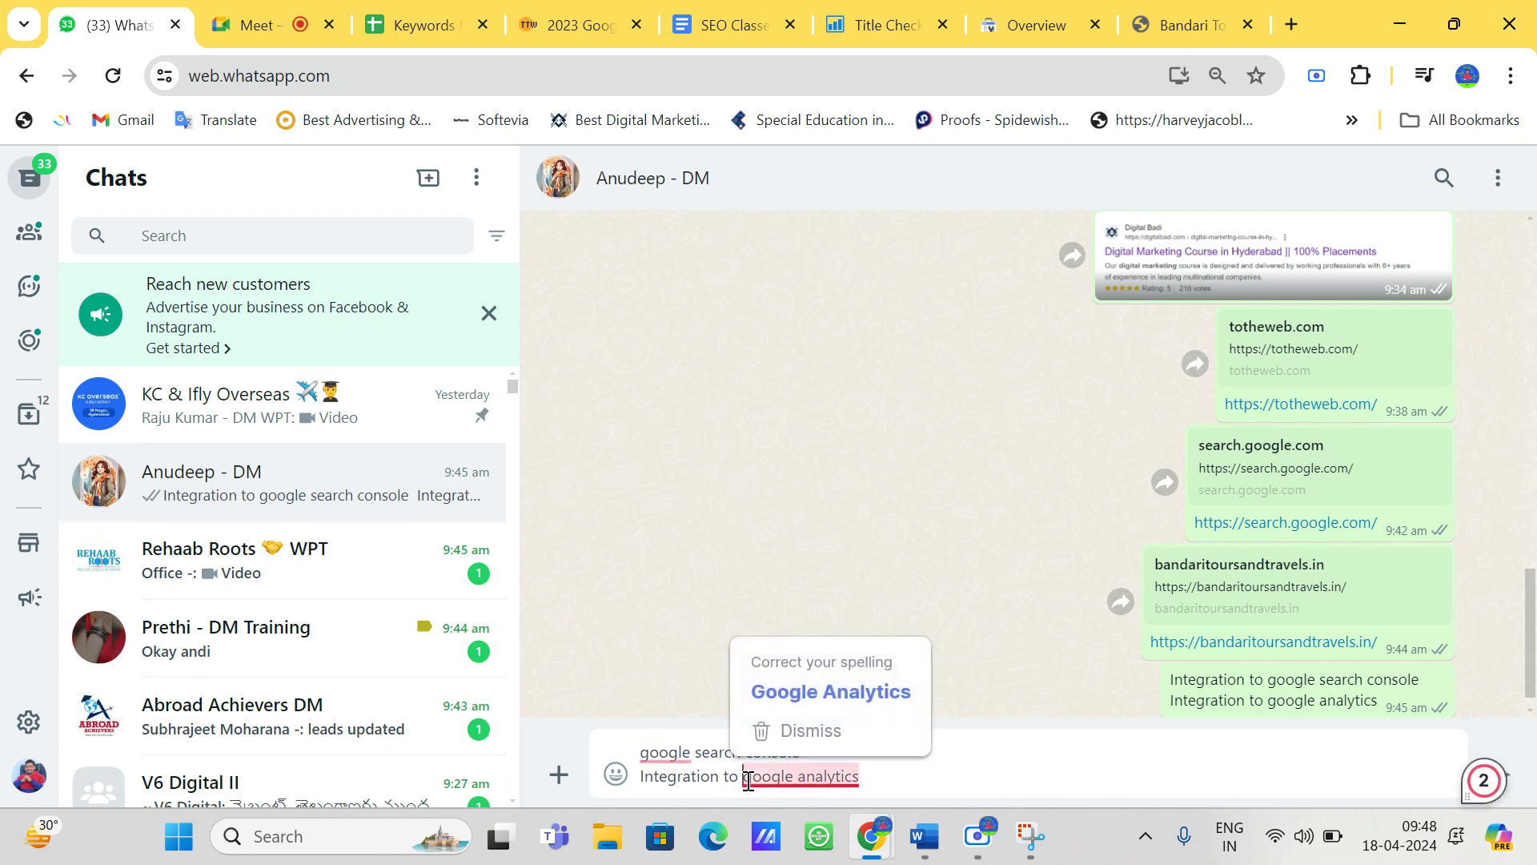
key(BackSpace)
key(BackSpace)
key(BackSpace)
key(BackSpace)
key(BackSpace)
key(BackSpace)
key(BackSpace)
key(BackSpace)
key(BackSpace)
key(BackSpace)
key(BackSpace)
key(BackSpace)
key(BackSpace)
key(BackSpace)
key(BackSpace)
key(BackSpace)
key(BackSpace)
key(BackSpace)
key(BackSpace)
key(BackSpace)
key(BackSpace)
key(BackSpace)
key(BackSpace)
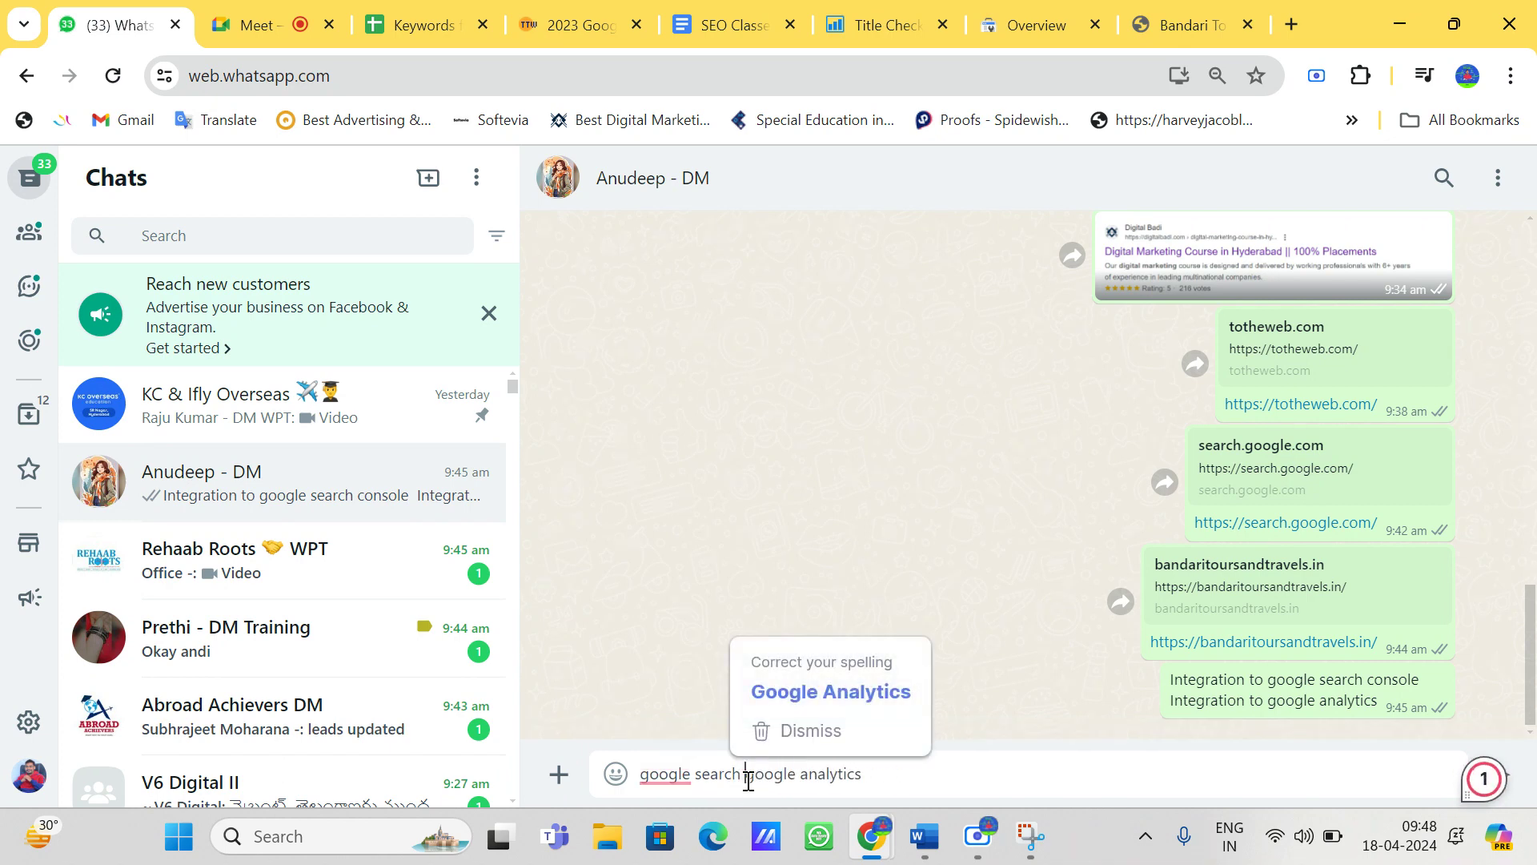
text(tonsole)
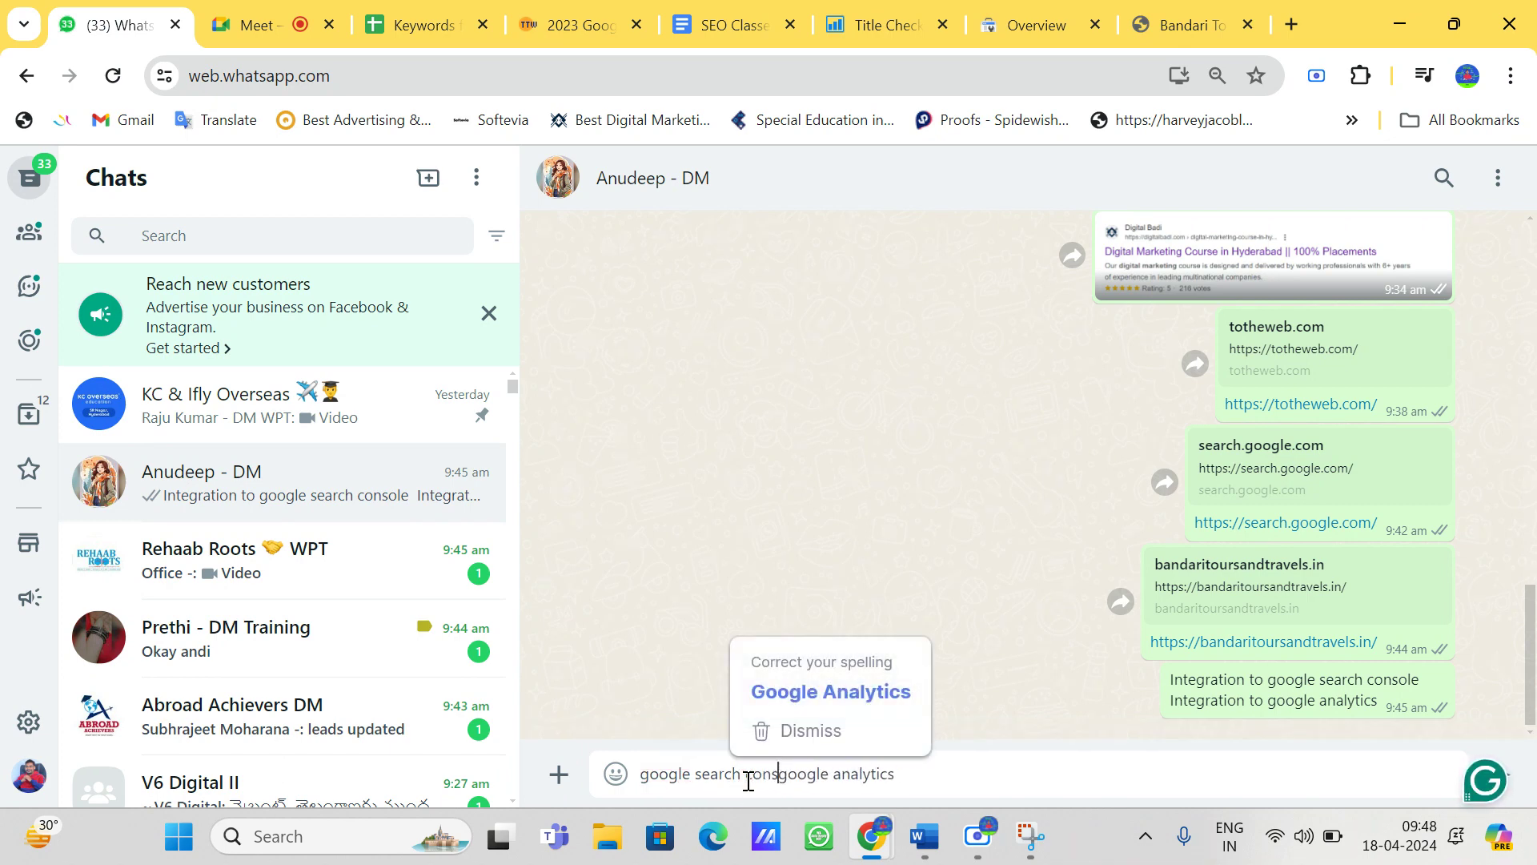
key(shift+Return)
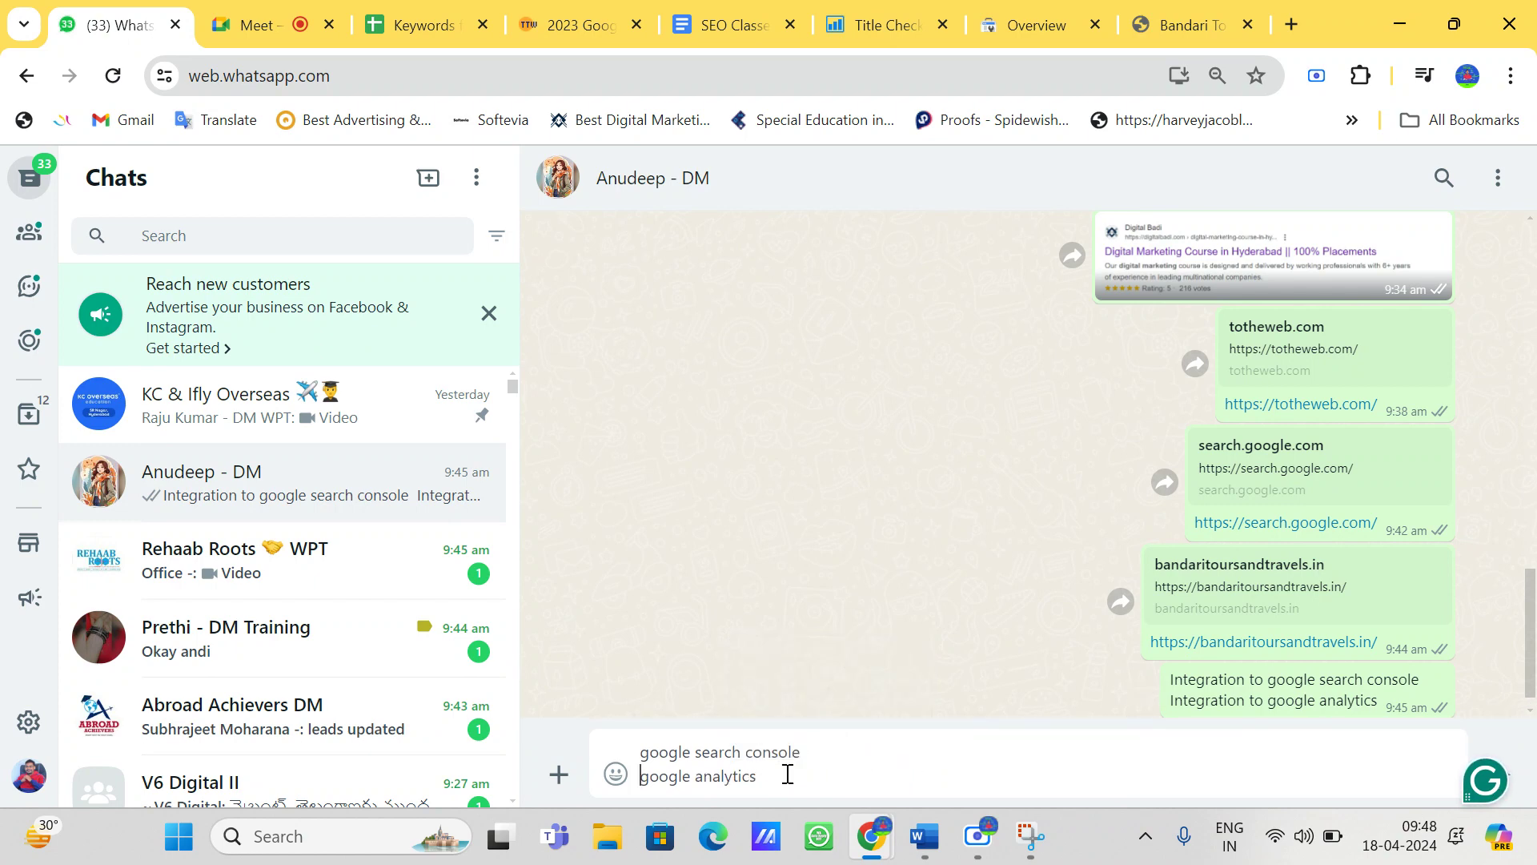
drag(775, 779, 590, 761)
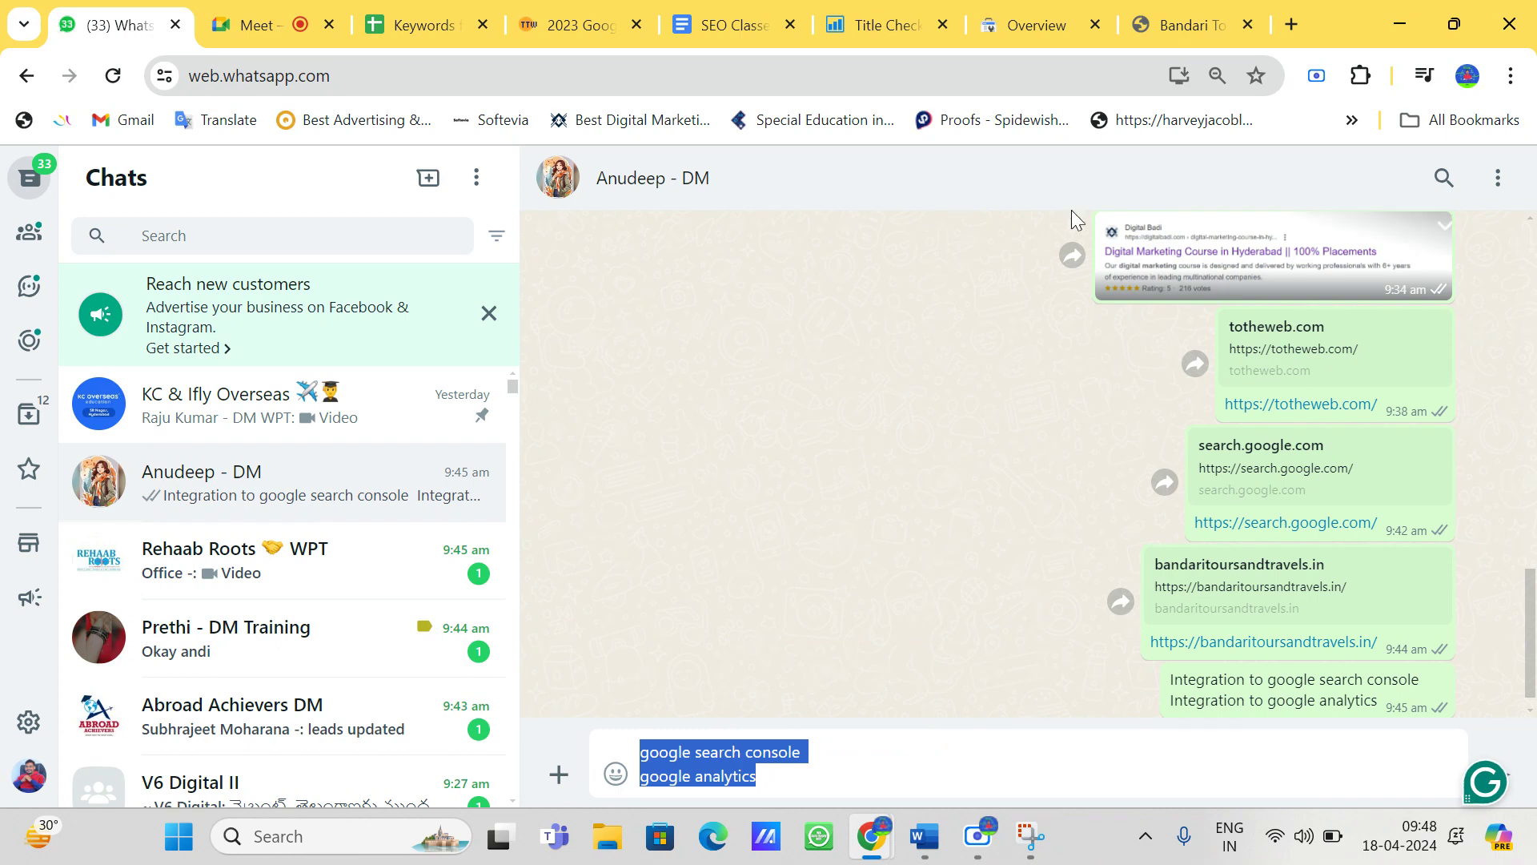
Step: Replace the Bandari Tours website with the Gemini chat page in the same browser tab
click(1185, 24)
click(1071, 71)
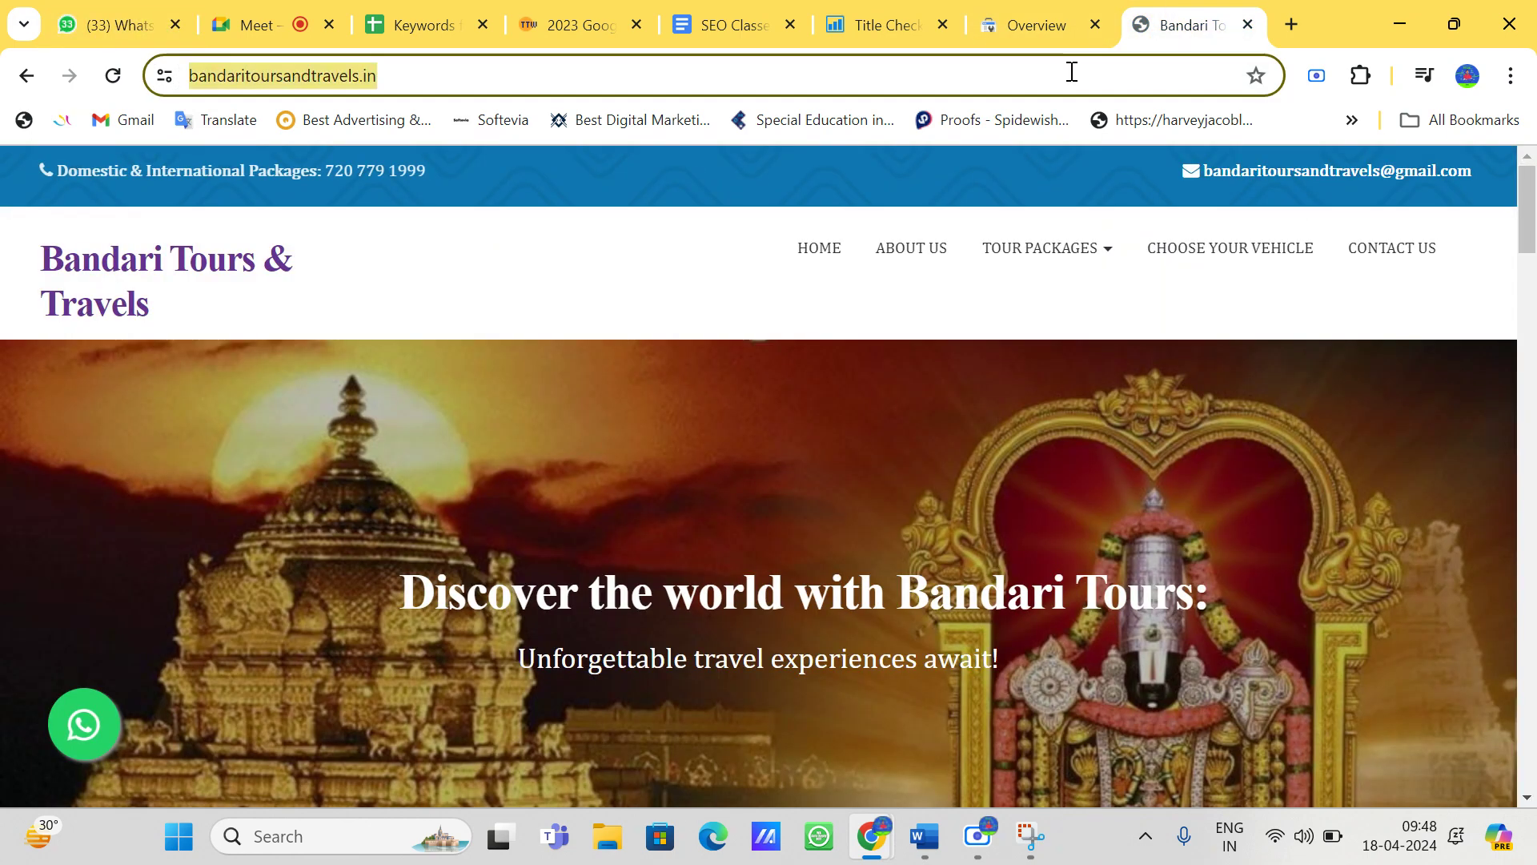
text(b)
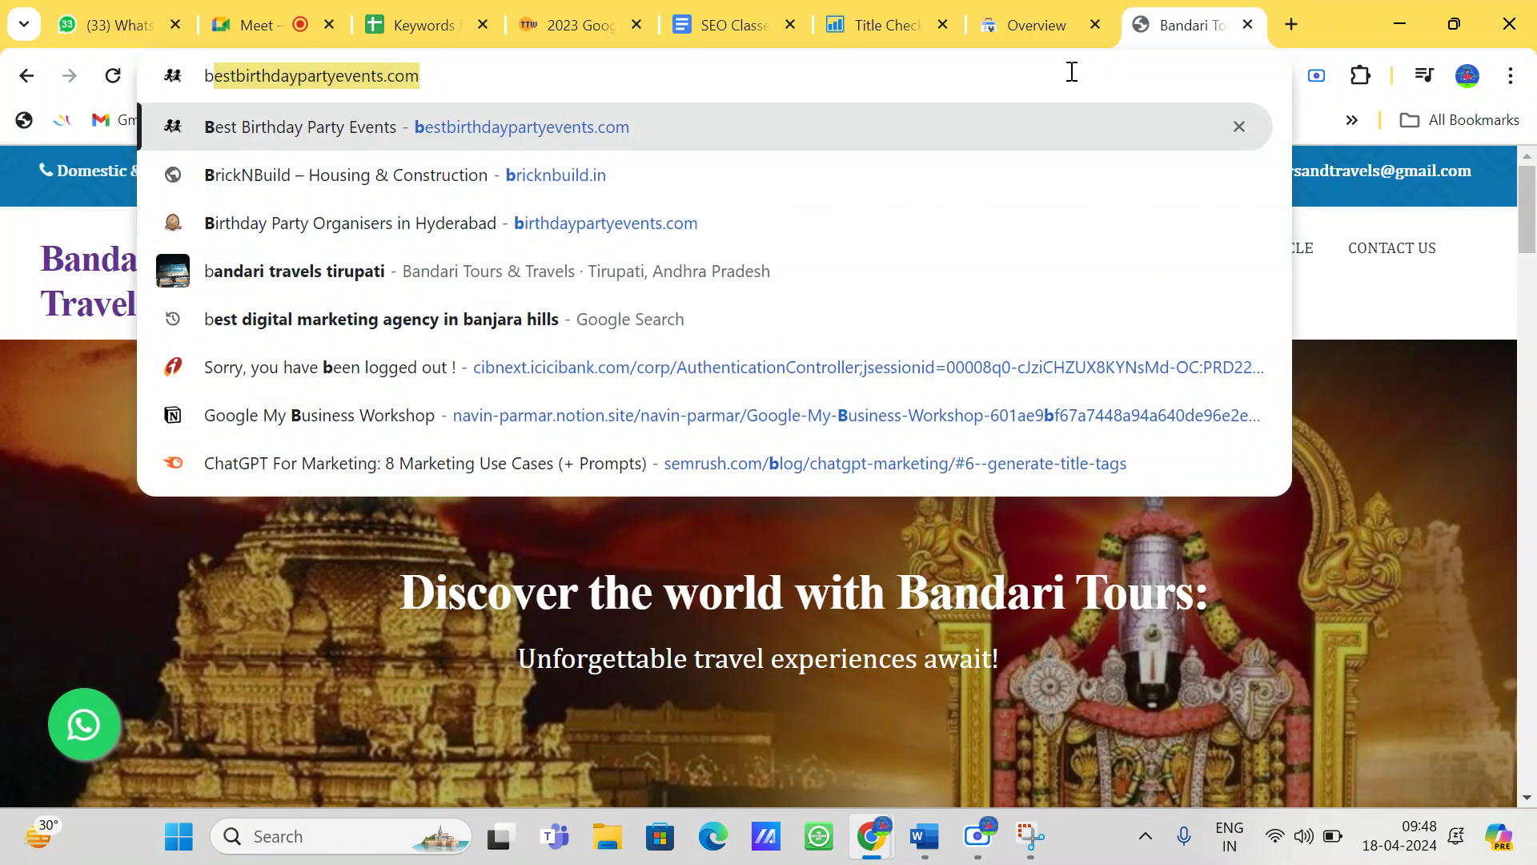
key(BackSpace)
key(BackSpace)
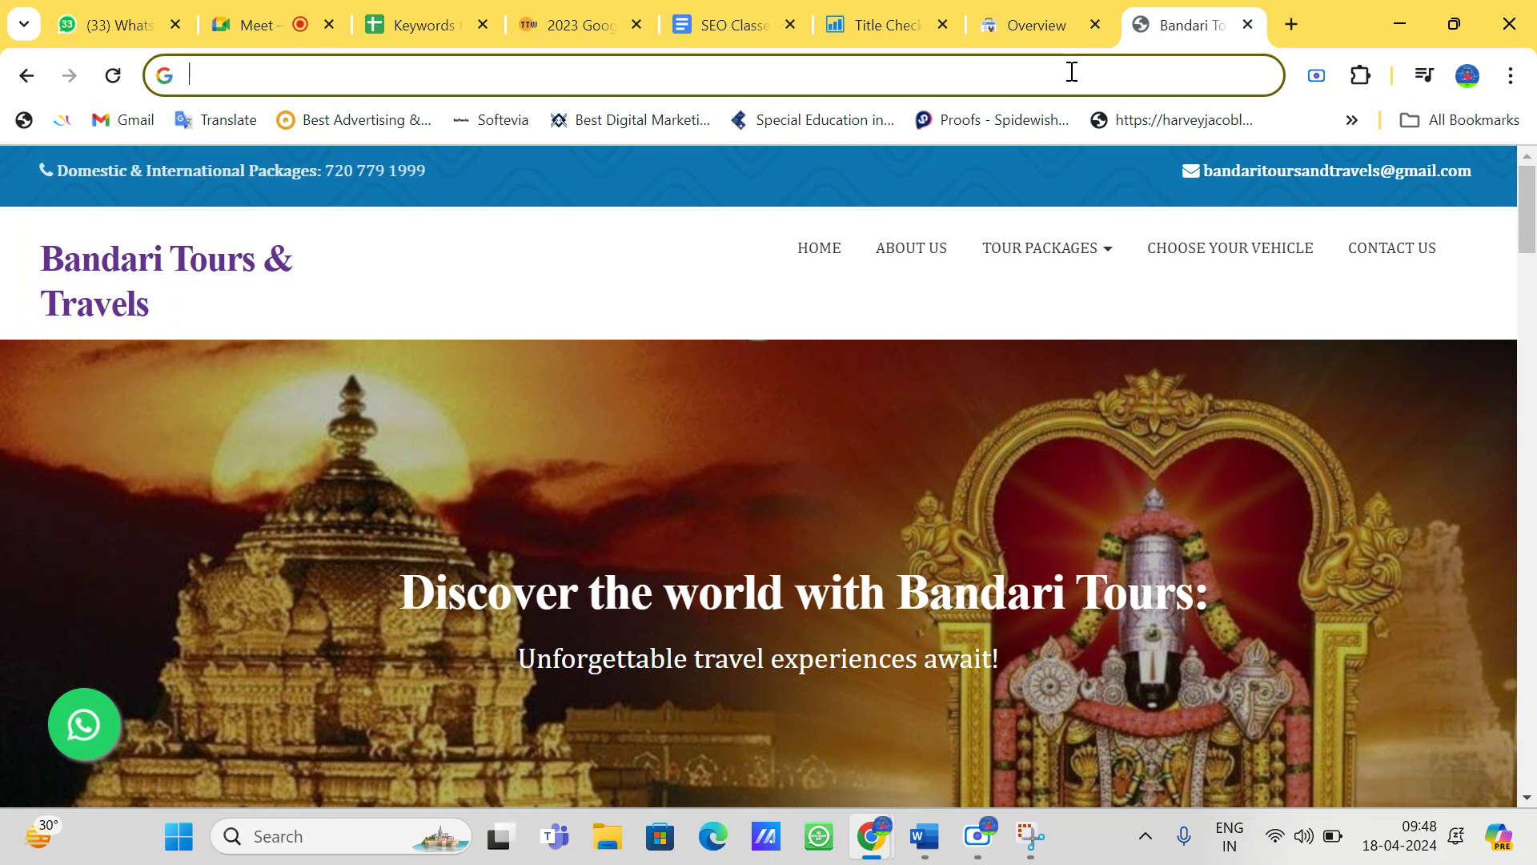
text(gemin)
key(Return)
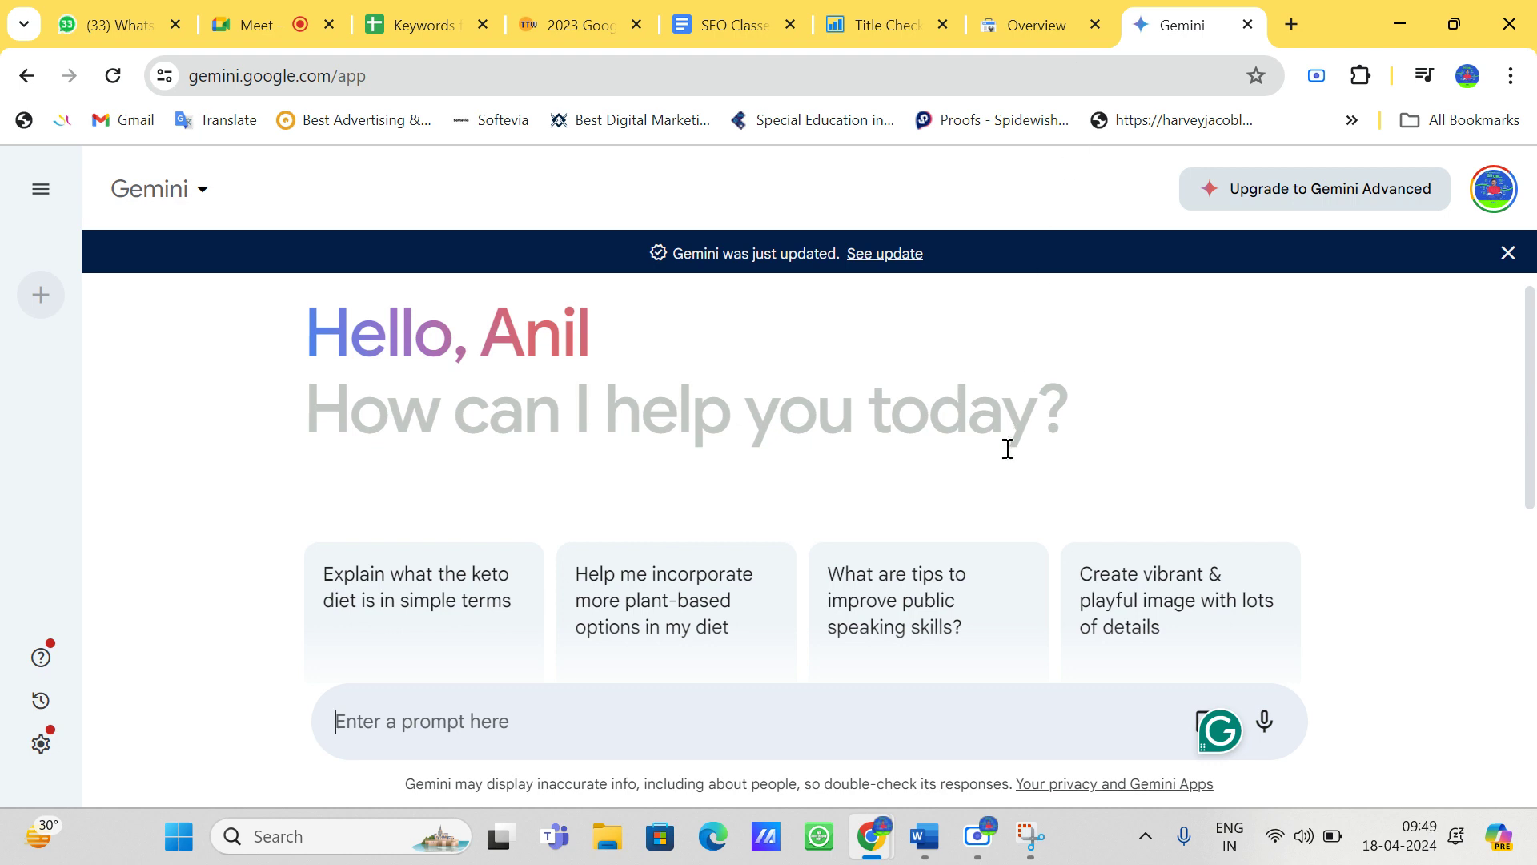
Step: Ask Gemini to compare the two tools with the prompt "google search console vs google analytics"
text(google search console google analytics)
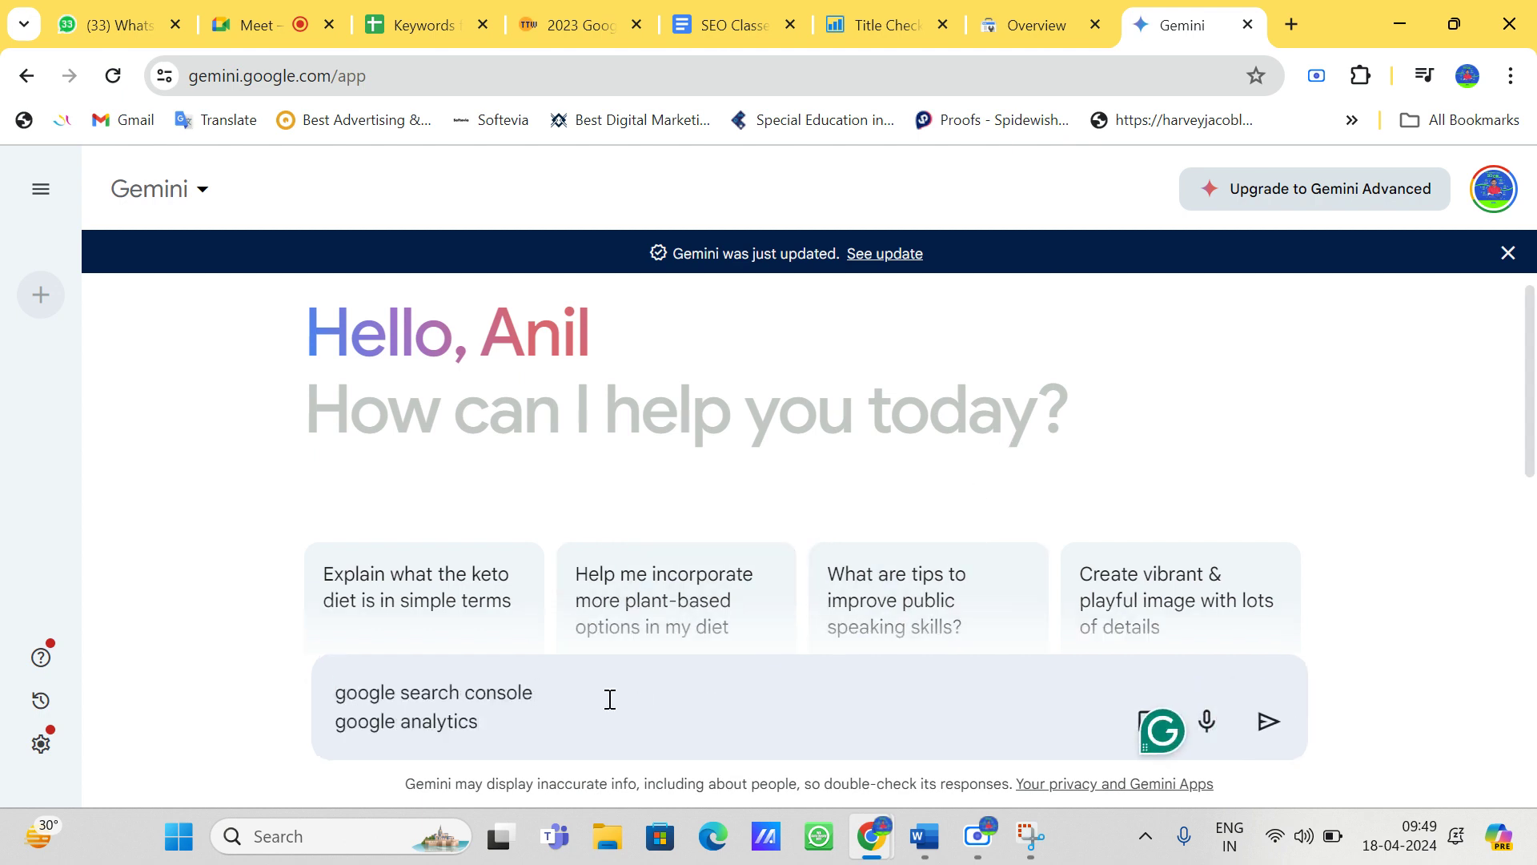
text(vs)
click(1268, 723)
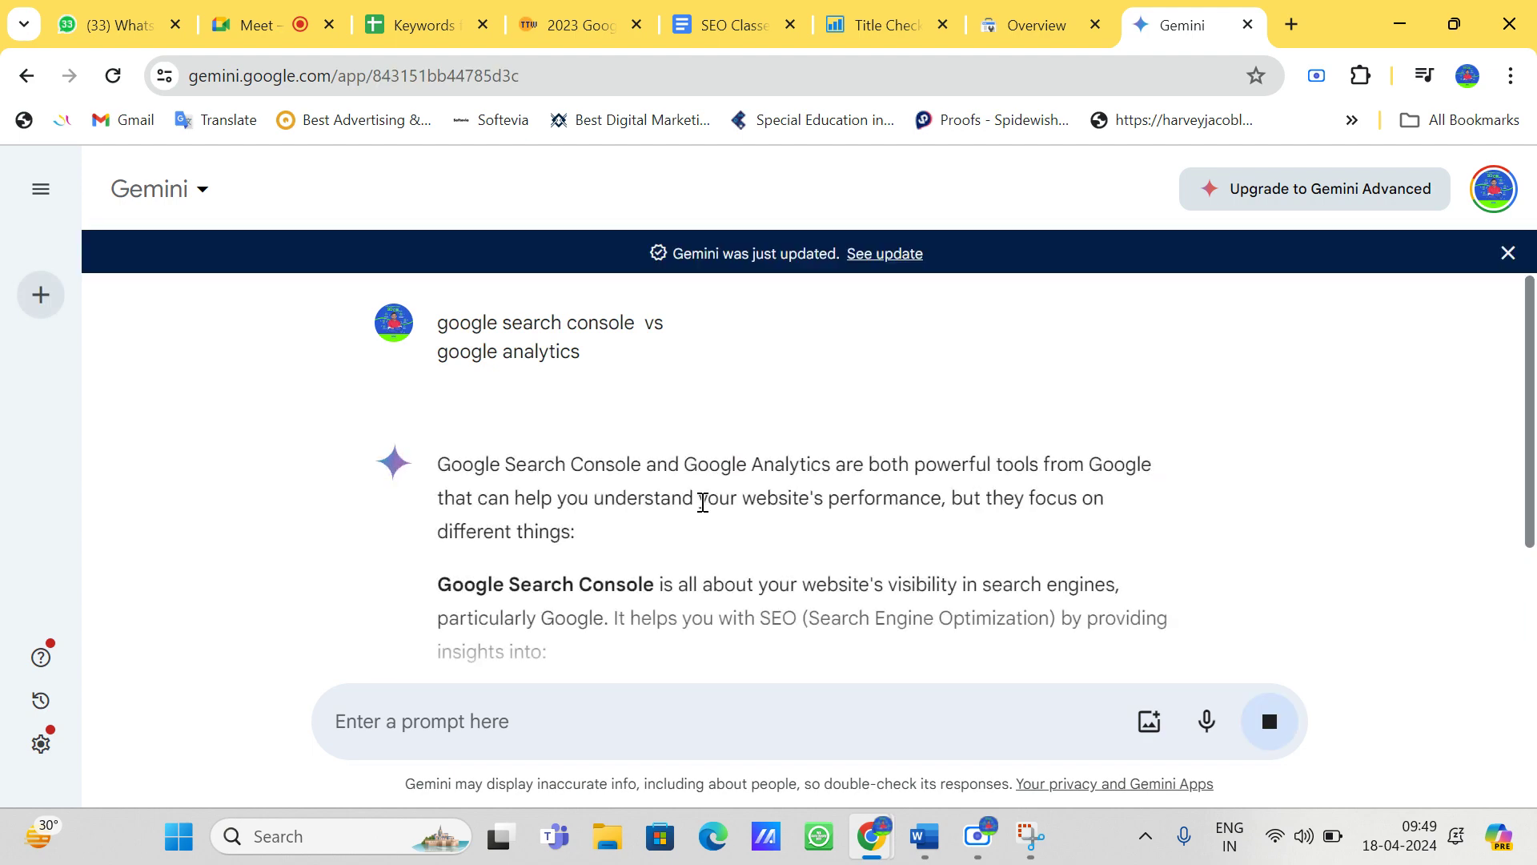
Step: Review the Google Search Console points in Gemini's answer, highlighting "Search Traffic:" and "Index Coverage:"
scroll(702, 502, down, 4)
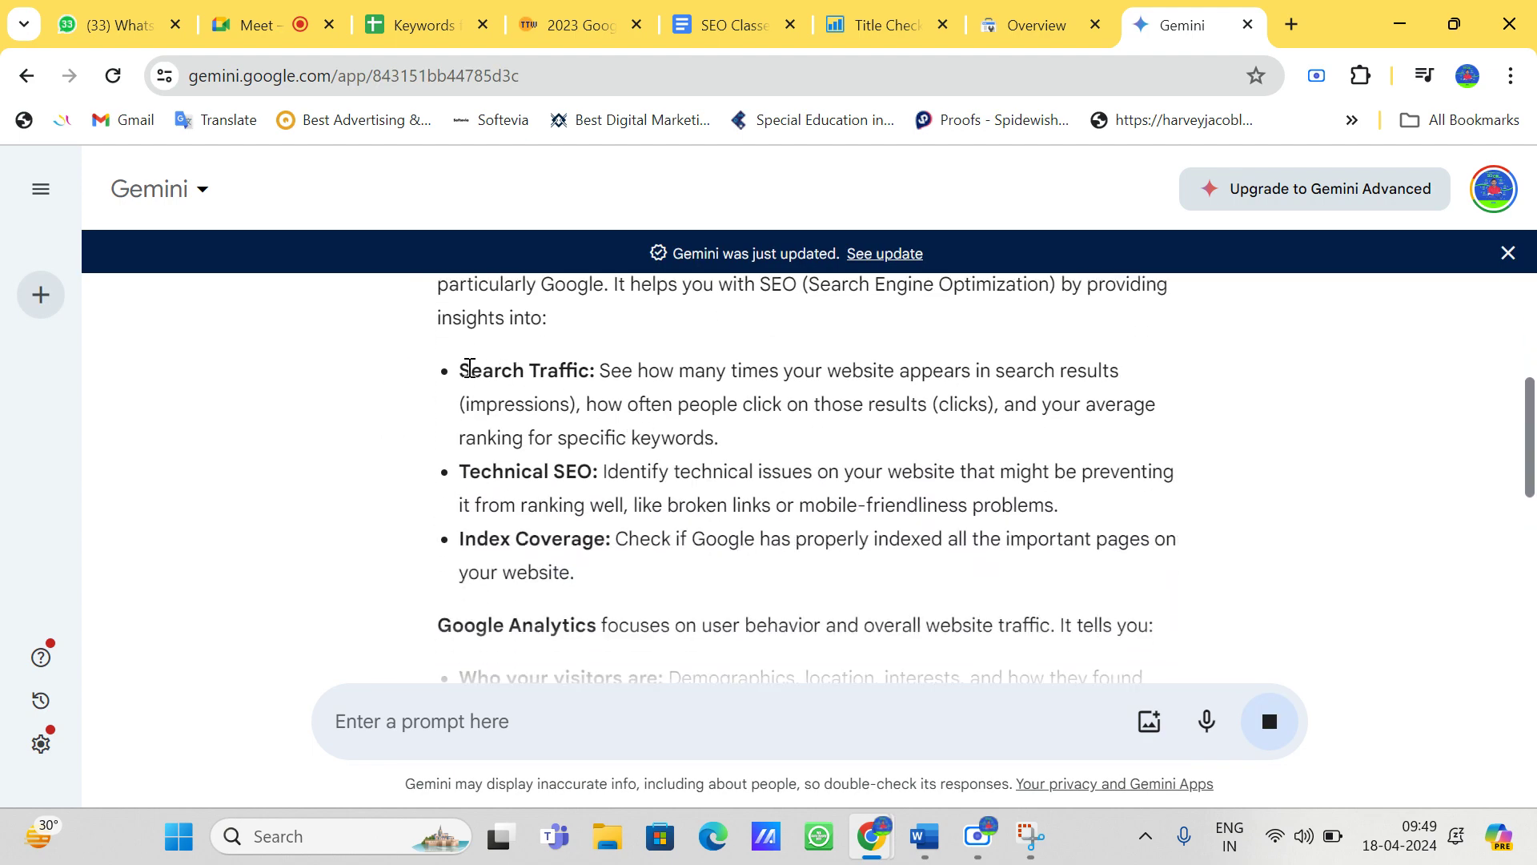
scroll(470, 368, up, 2)
scroll(470, 368, down, 1)
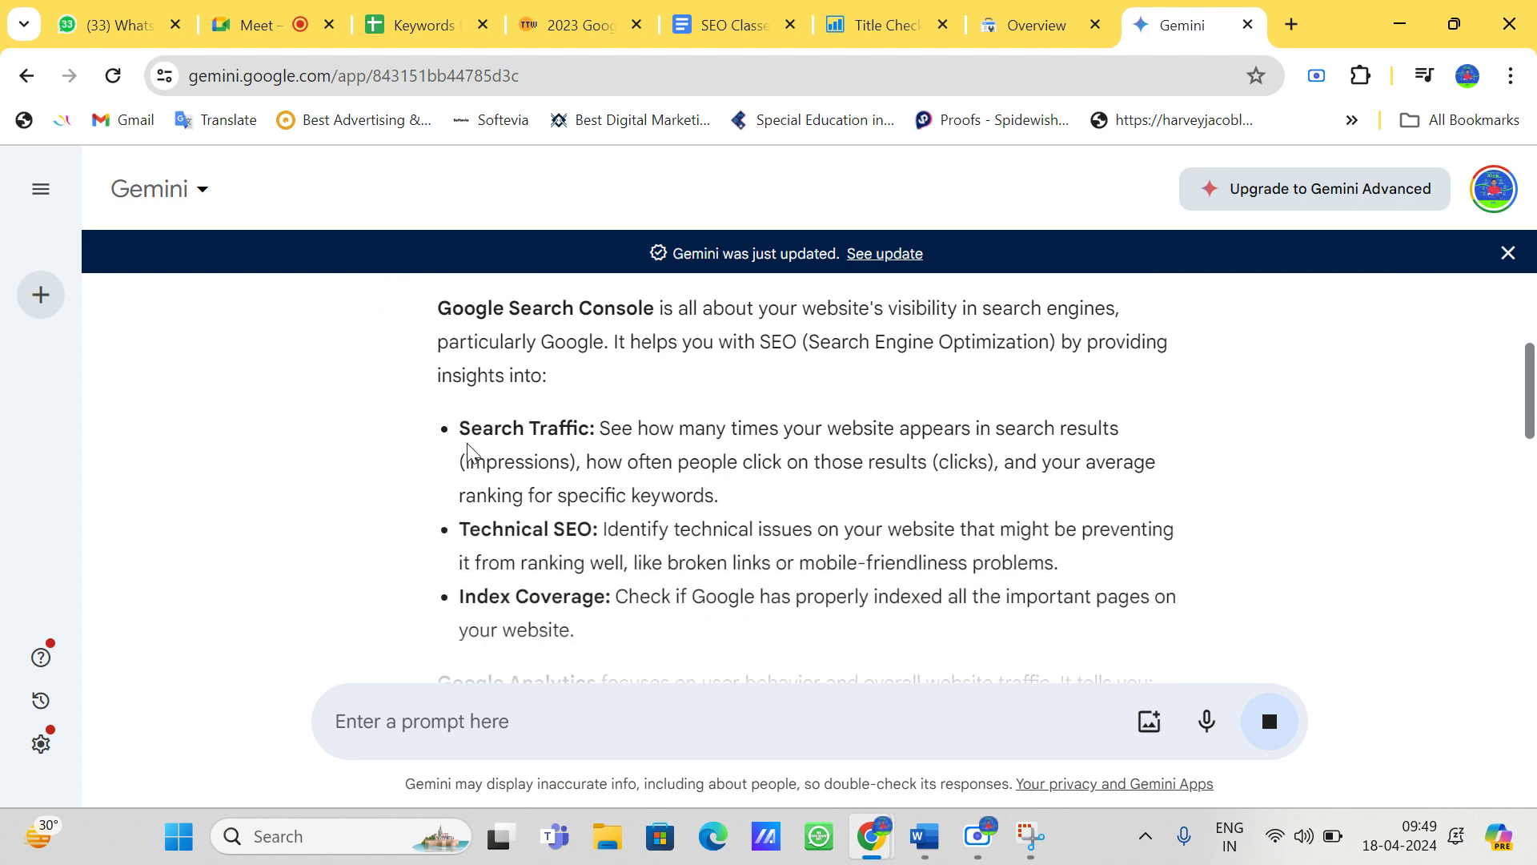
drag(460, 428, 596, 439)
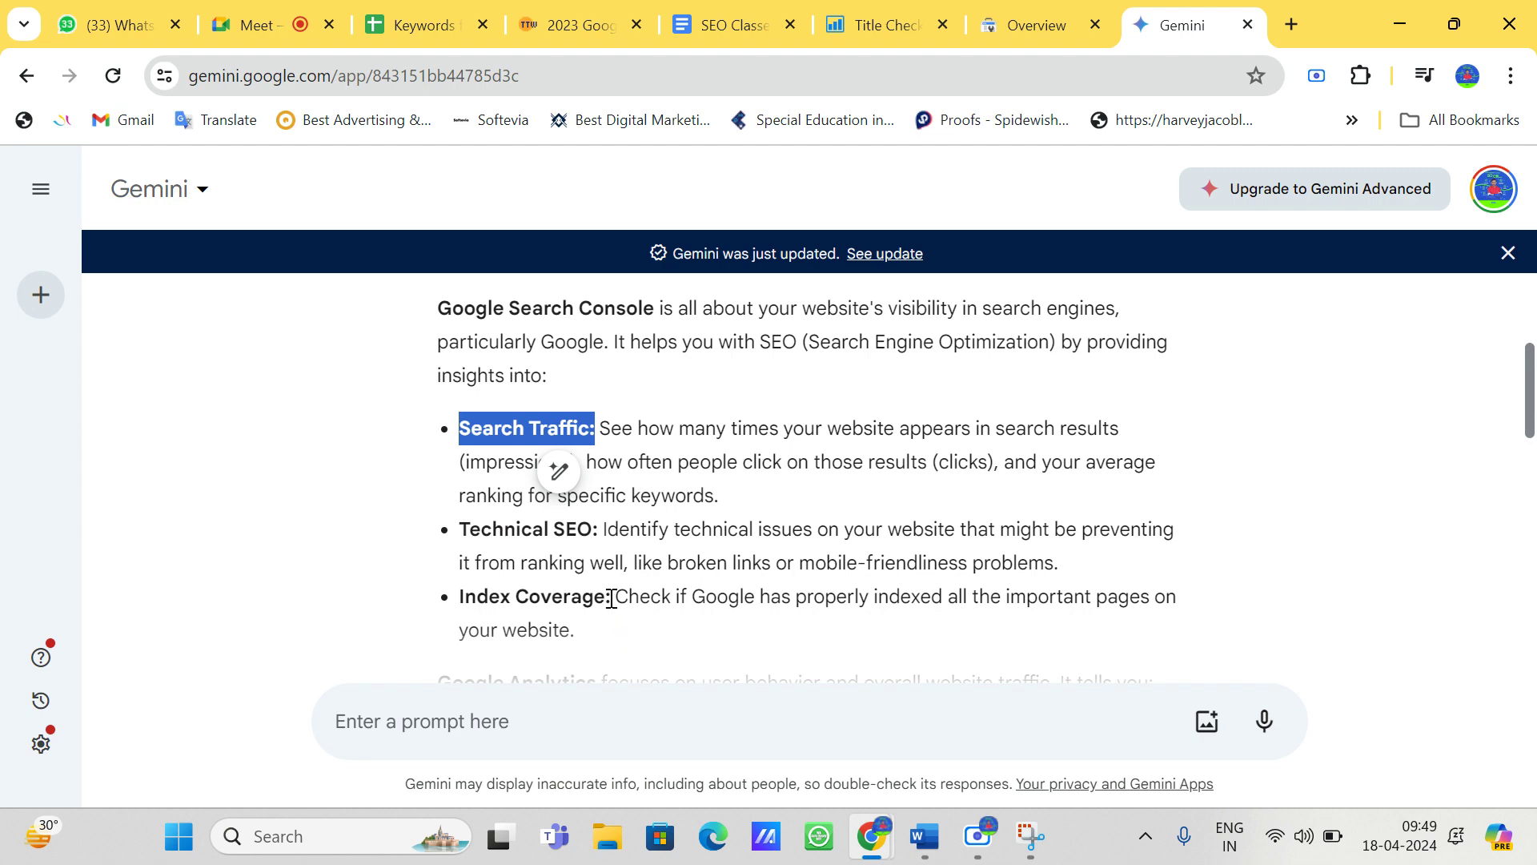
drag(611, 598, 457, 602)
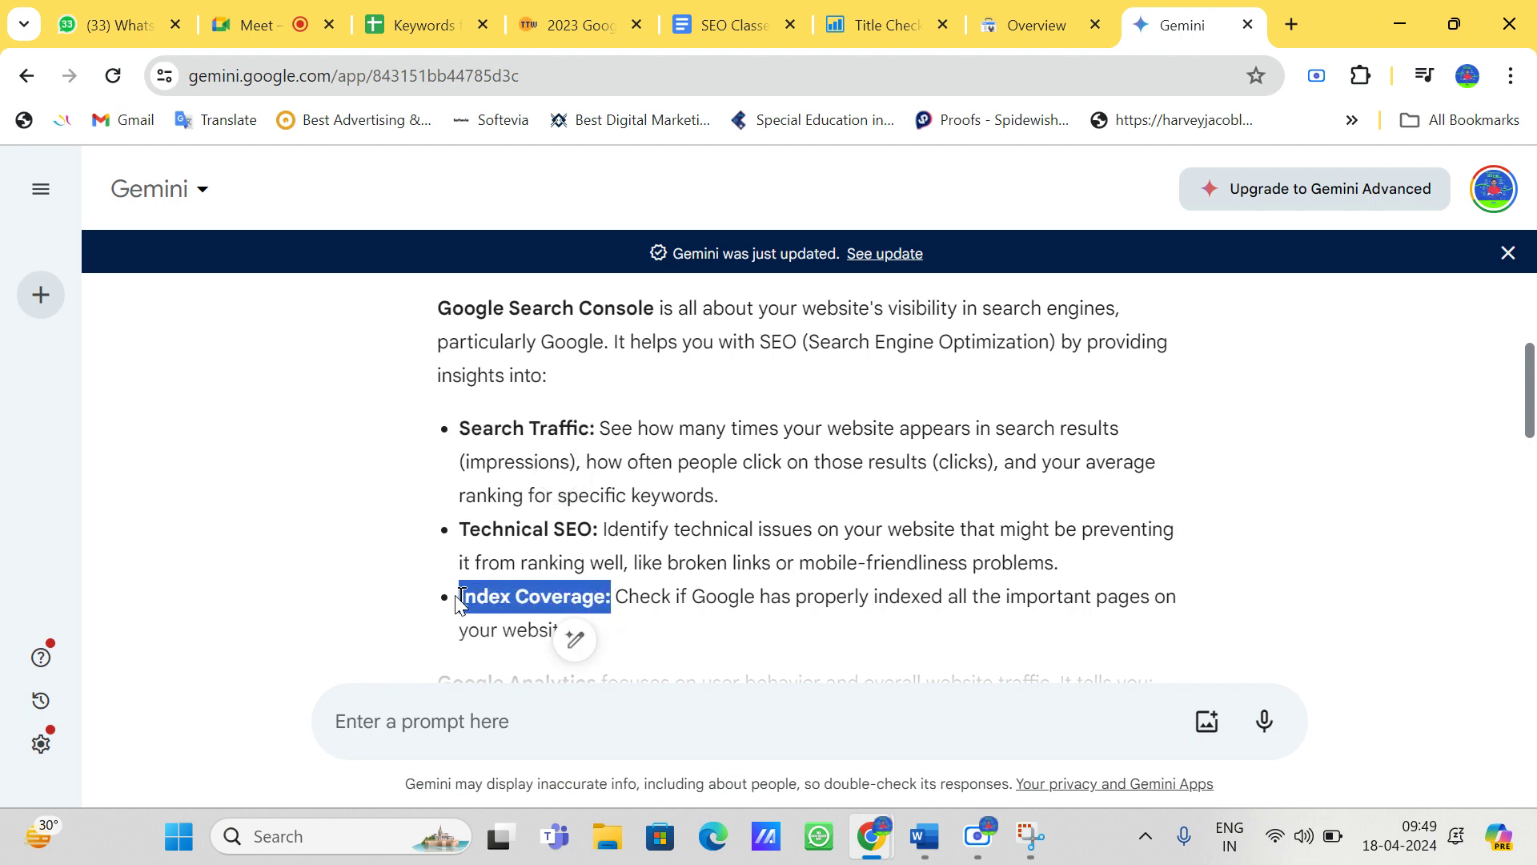
scroll(457, 602, down, 1)
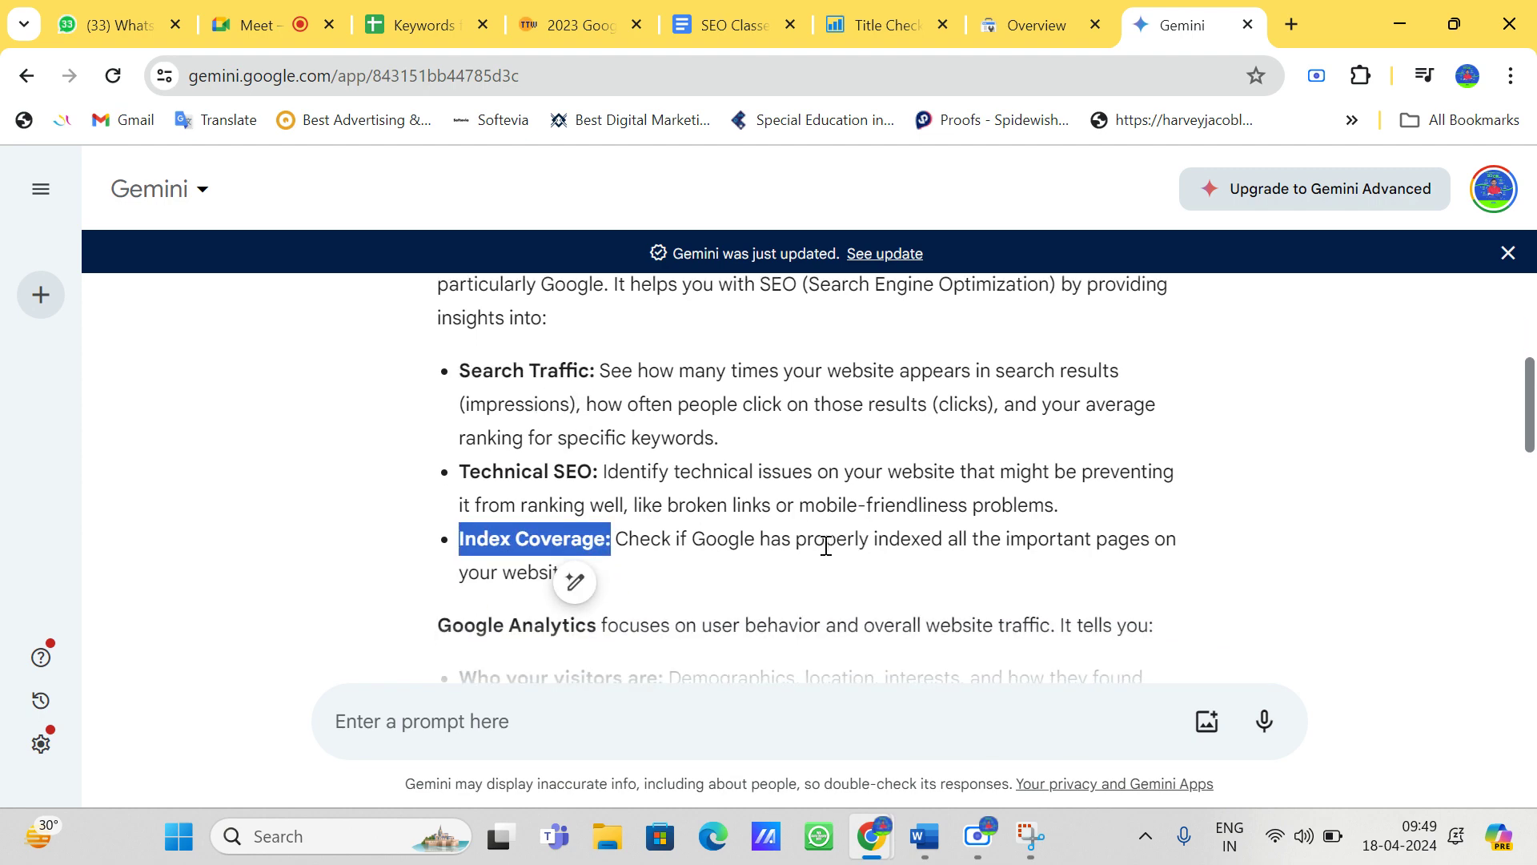
Step: Review the Google Analytics points in Gemini's answer, highlighting the visitor identity, website activity and bounce rate wording
scroll(807, 542, down, 3)
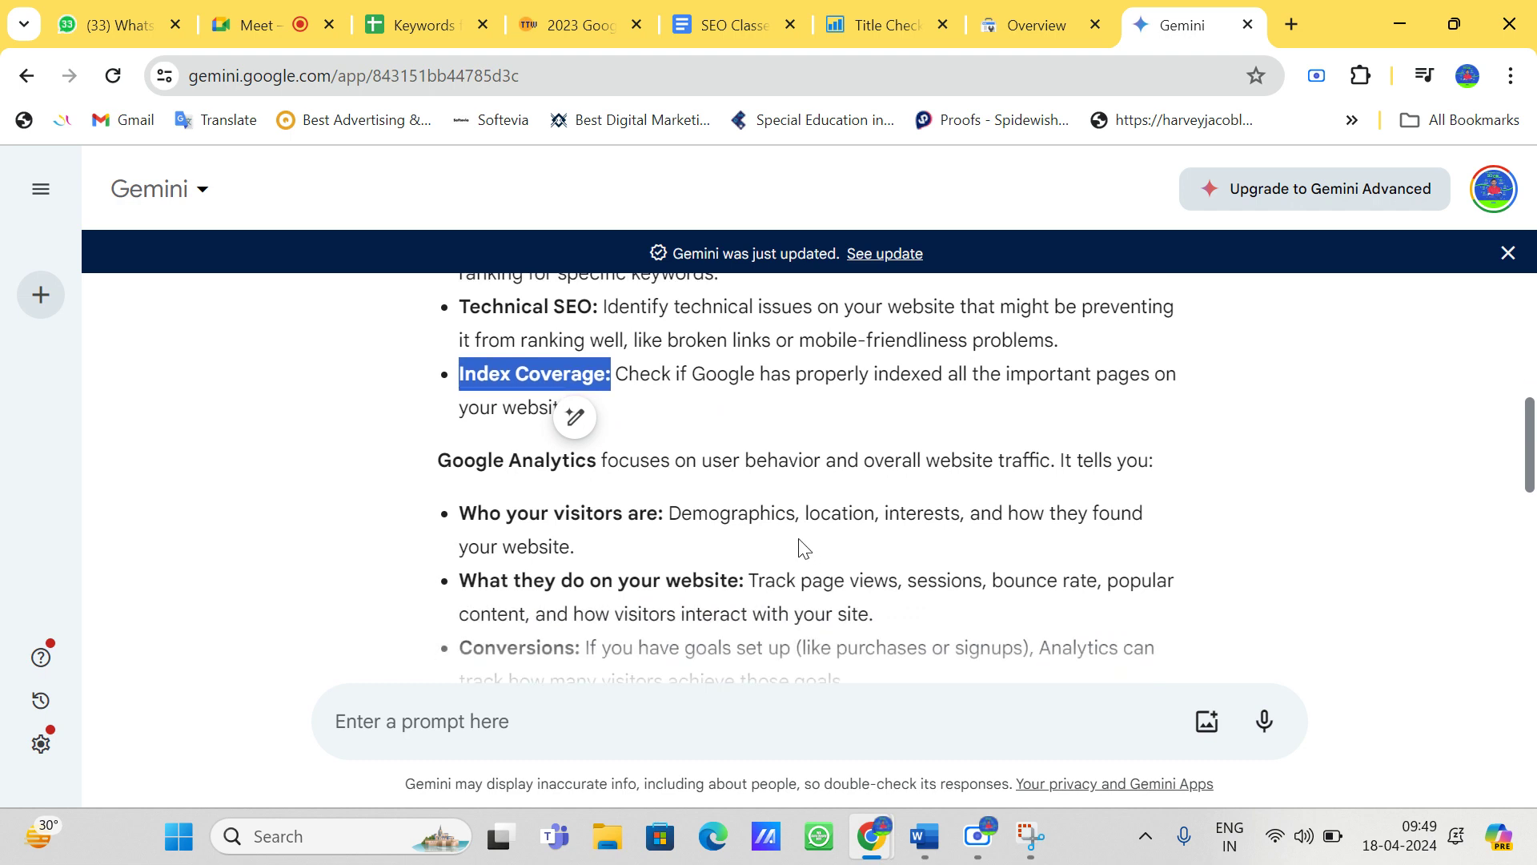
drag(661, 518, 479, 516)
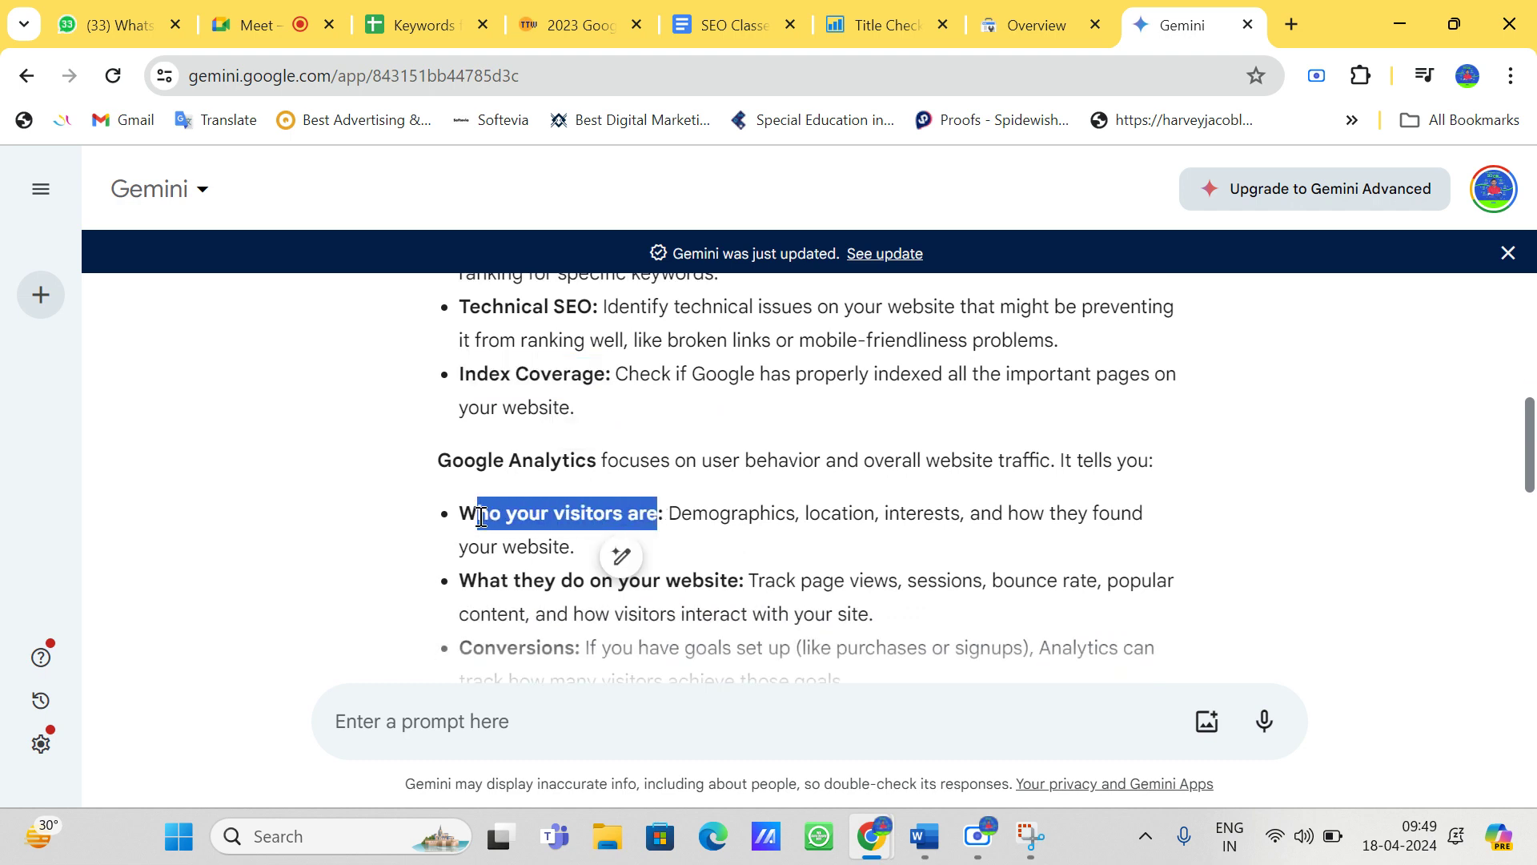
scroll(480, 516, down, 2)
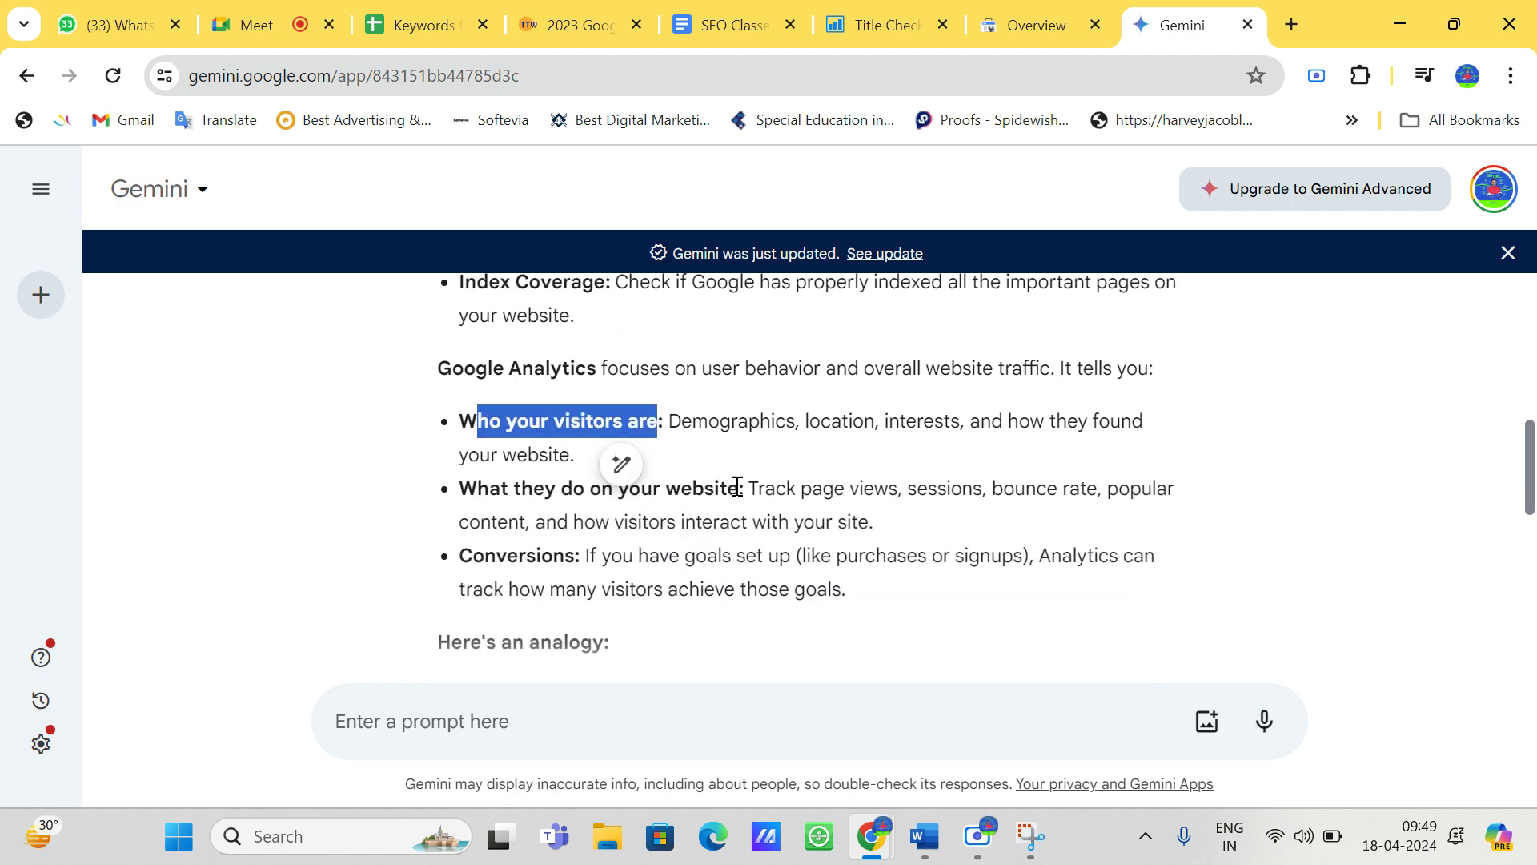
drag(746, 489, 534, 490)
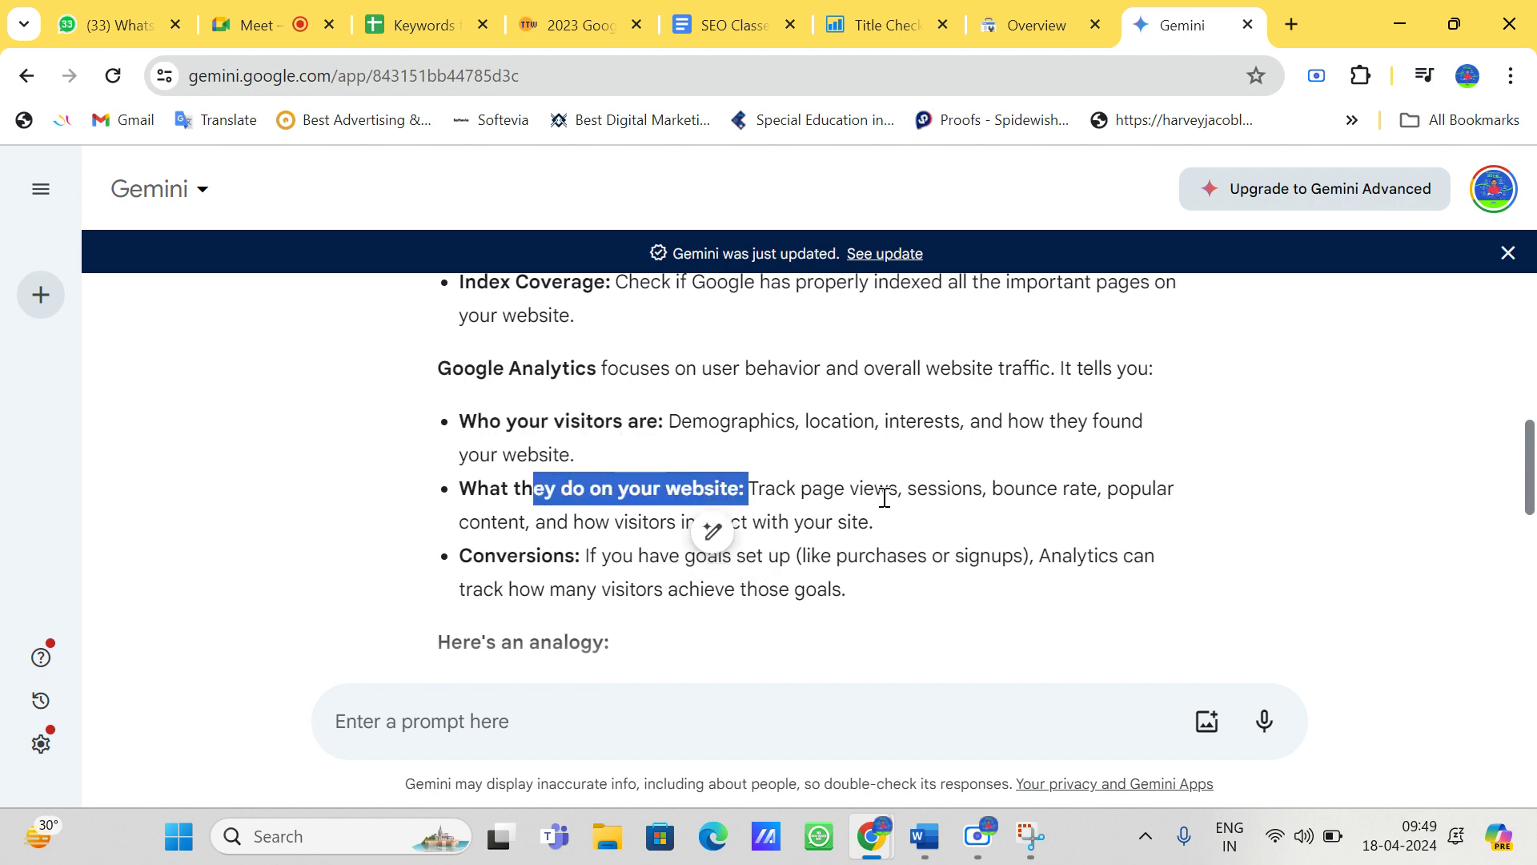
drag(903, 490, 1097, 488)
click(1001, 494)
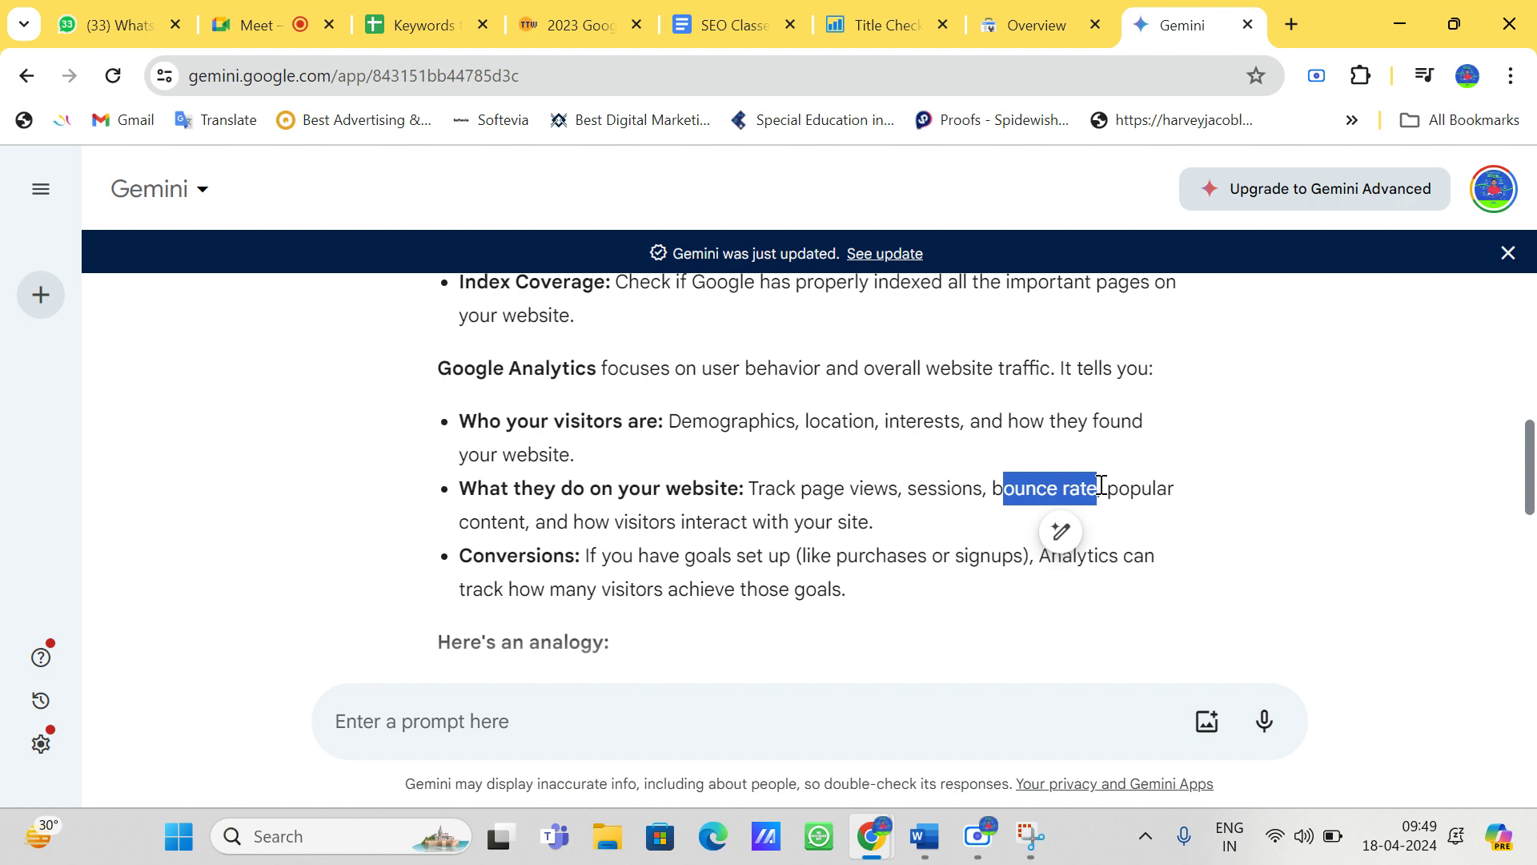
double_click(523, 532)
click(612, 559)
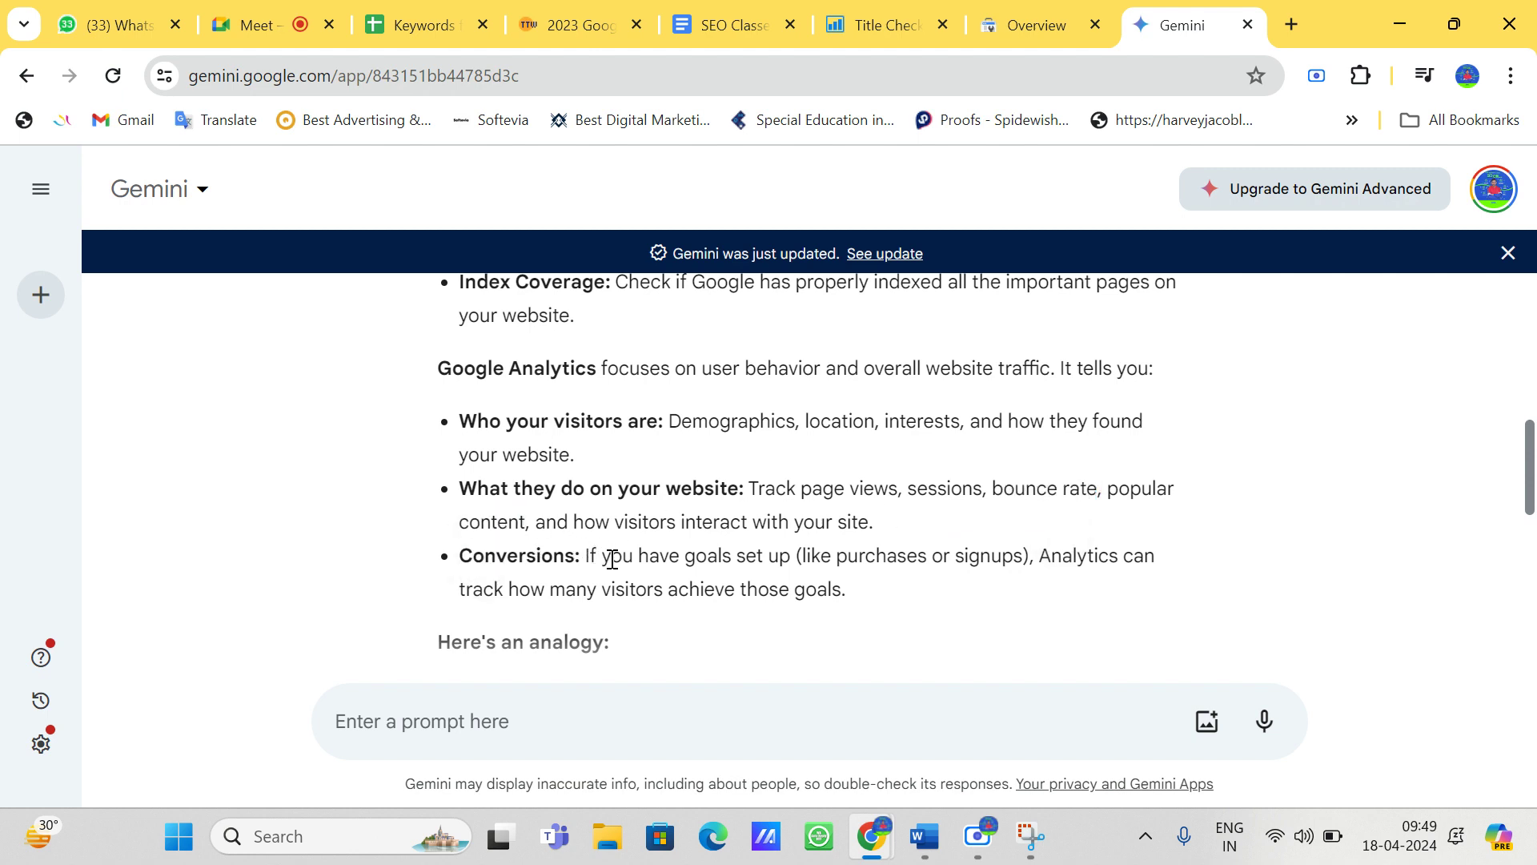
Step: Read the store analogy, recheck the feature lists, and read on to the closing summary of Gemini's comparison
scroll(612, 559, down, 5)
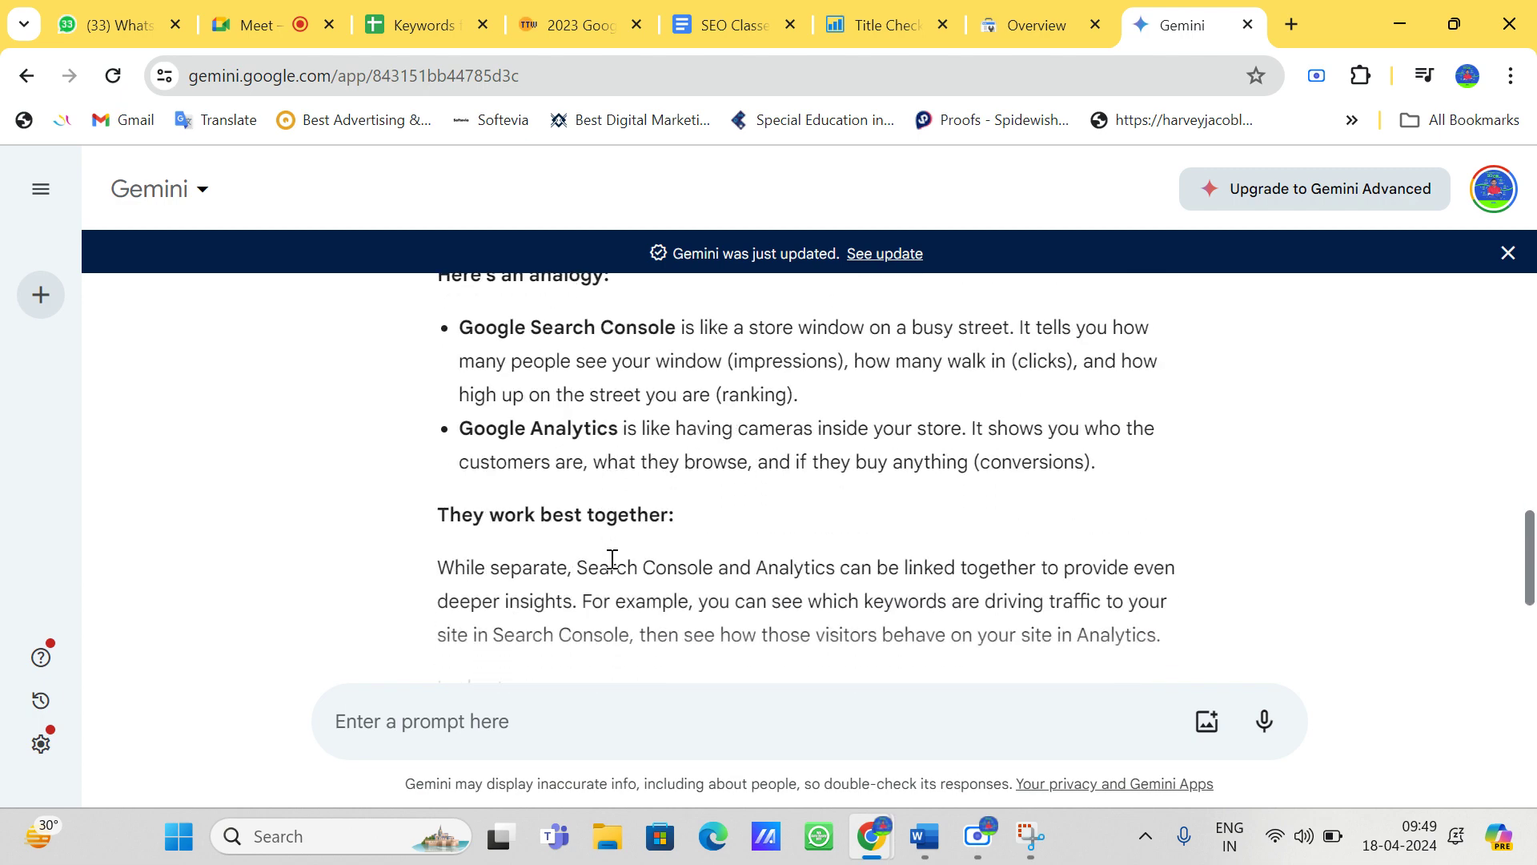
scroll(612, 559, down, 1)
scroll(612, 559, up, 4)
scroll(612, 559, up, 4)
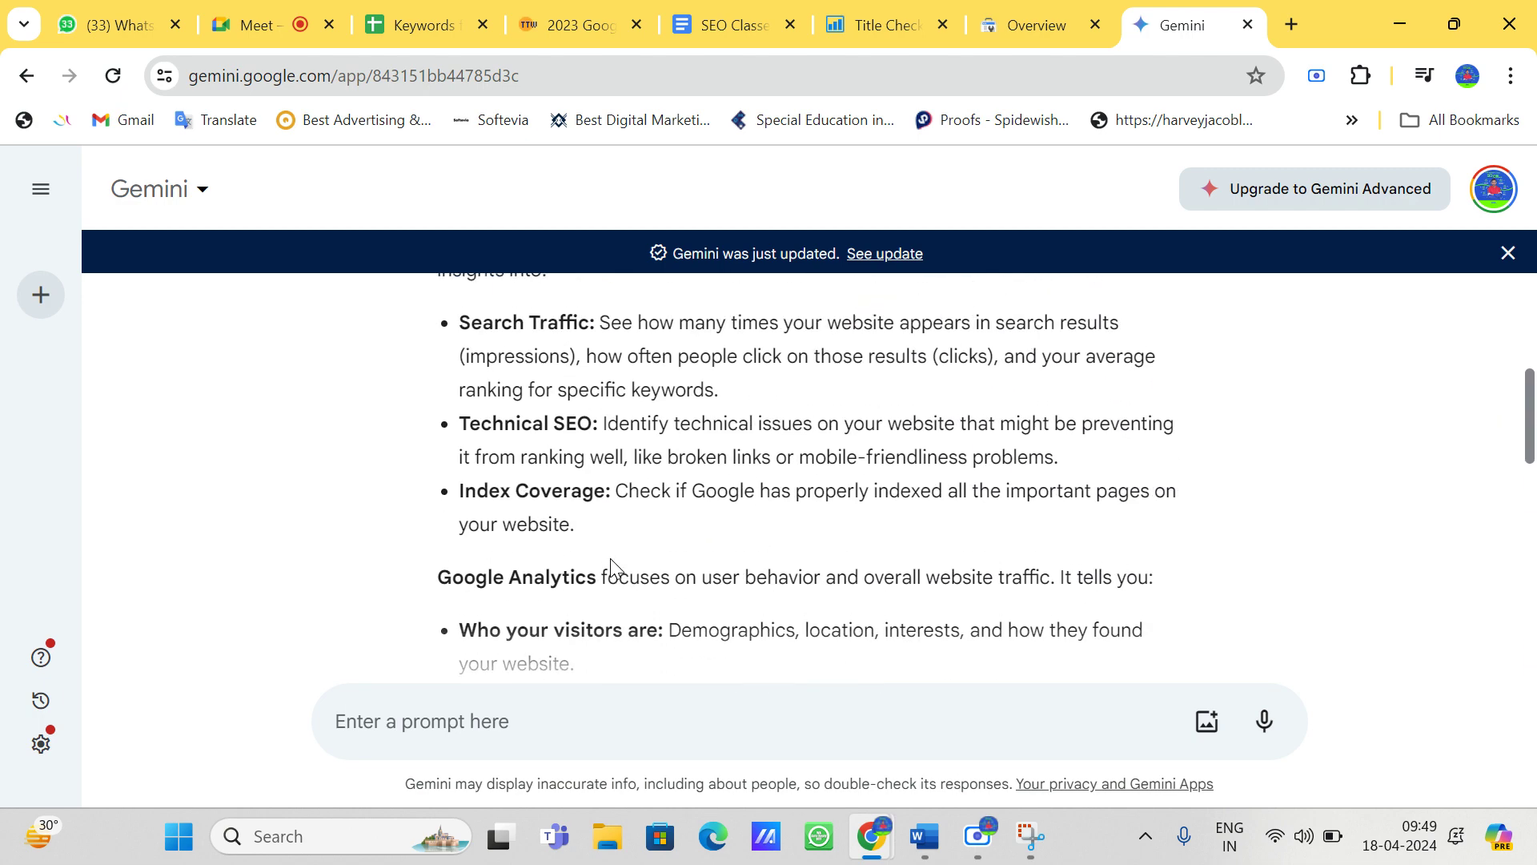
scroll(612, 559, down, 1)
scroll(610, 549, up, 1)
drag(586, 471, 468, 320)
click(469, 320)
scroll(468, 319, down, 3)
scroll(468, 319, down, 3)
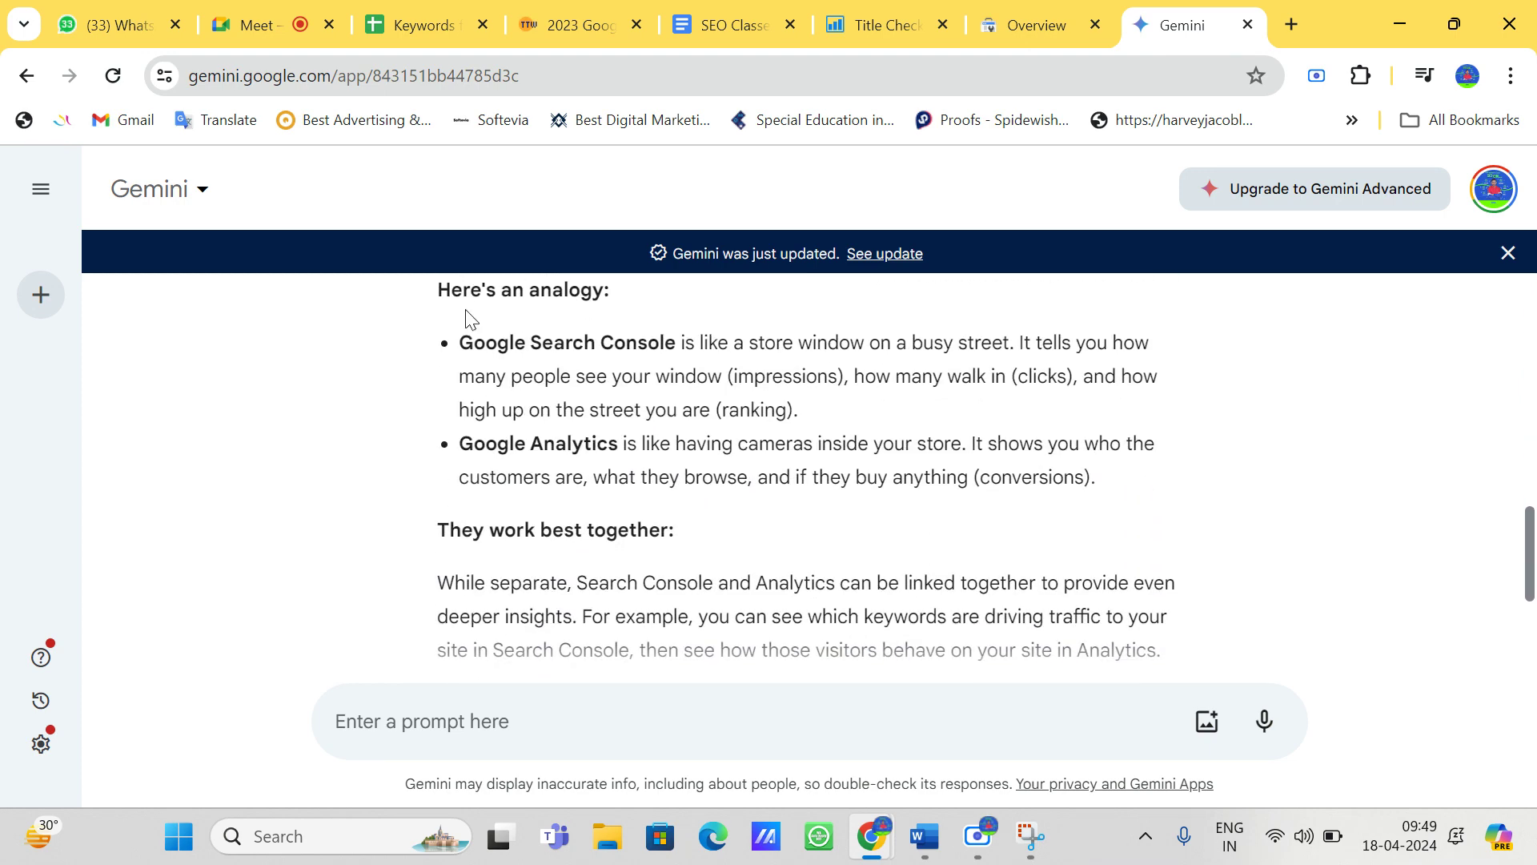
scroll(468, 319, down, 4)
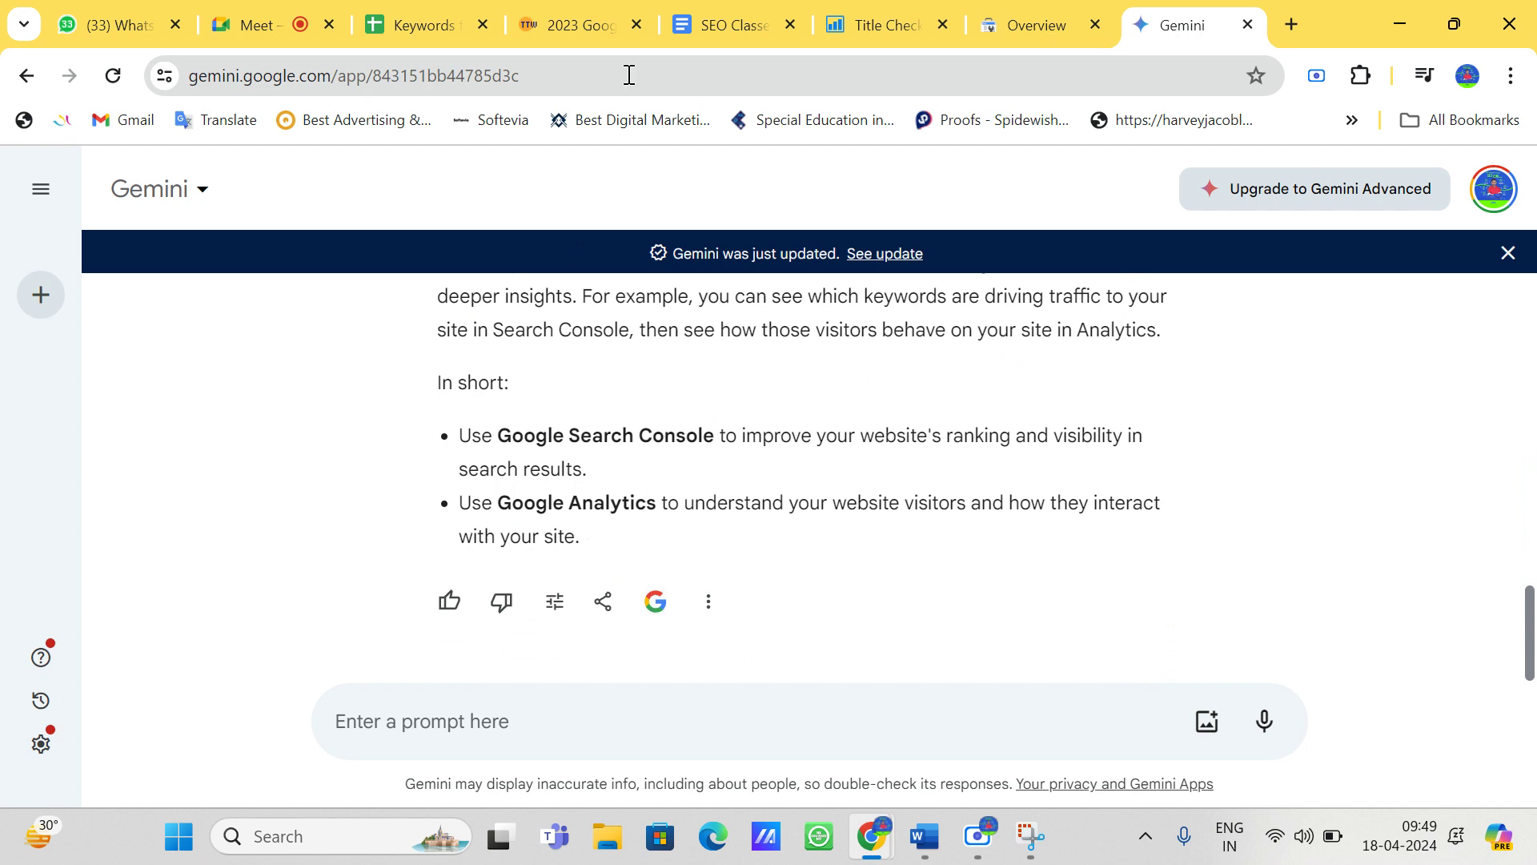
Step: Open ChatGPT at chat.openai.com in a new tab and submit the lines "google search console" and "google analytics"
click(1303, 22)
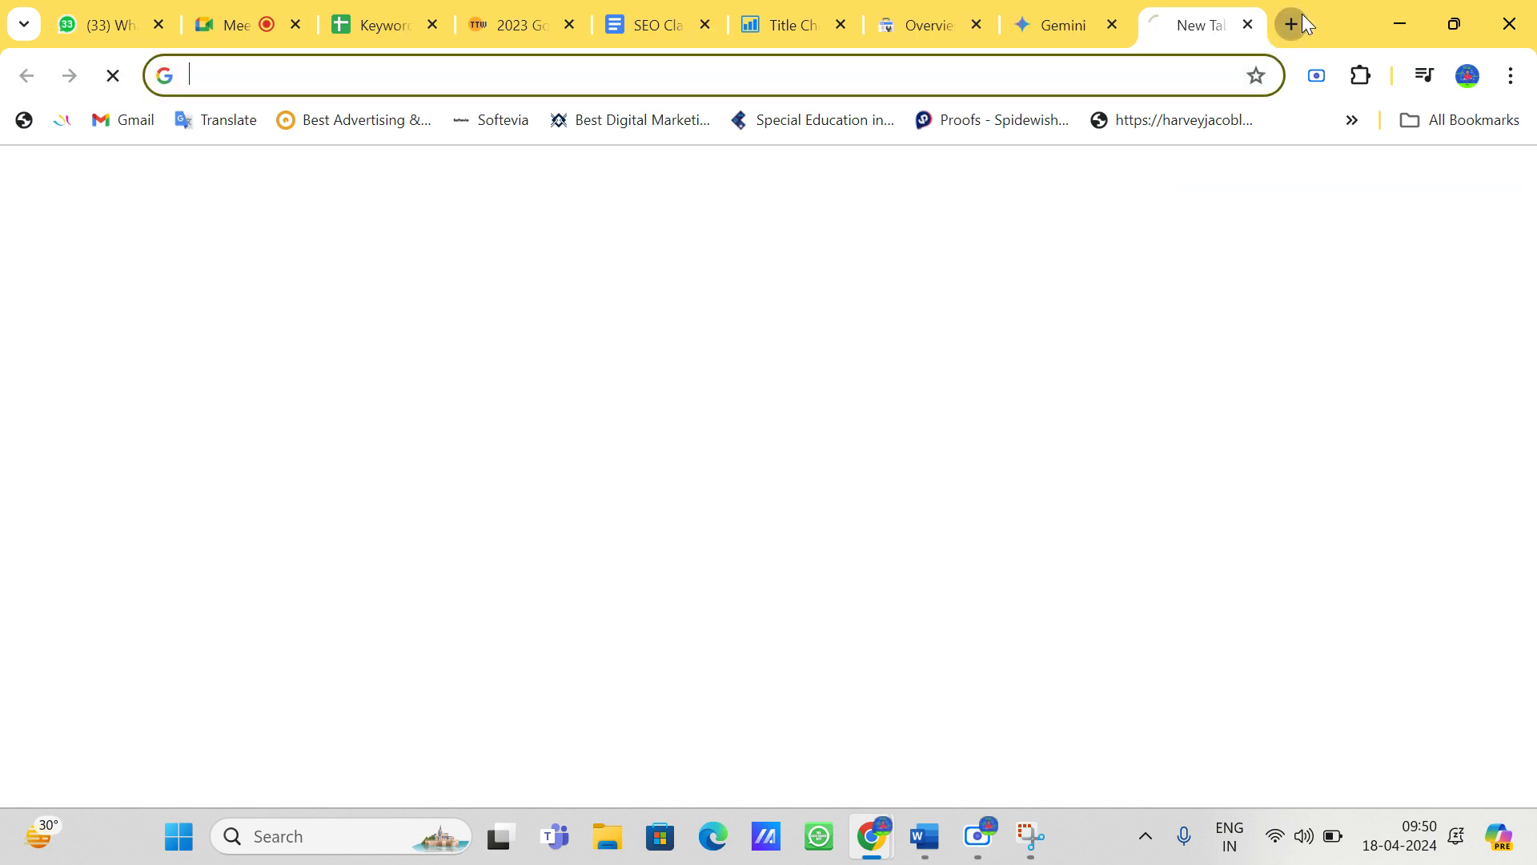
click(1302, 16)
click(1104, 68)
text(chat.openai.com)
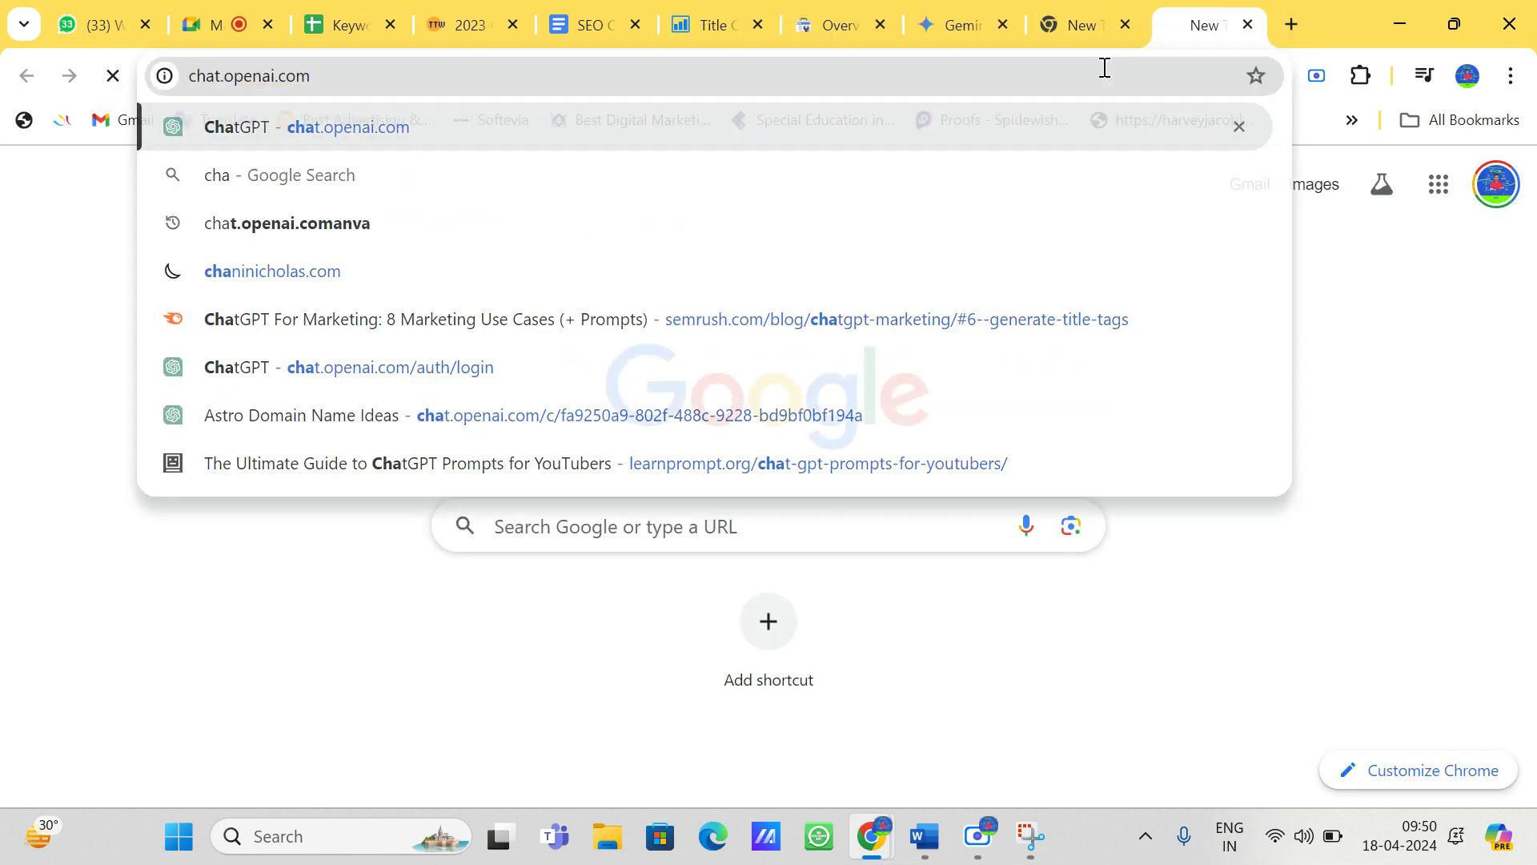
key(Return)
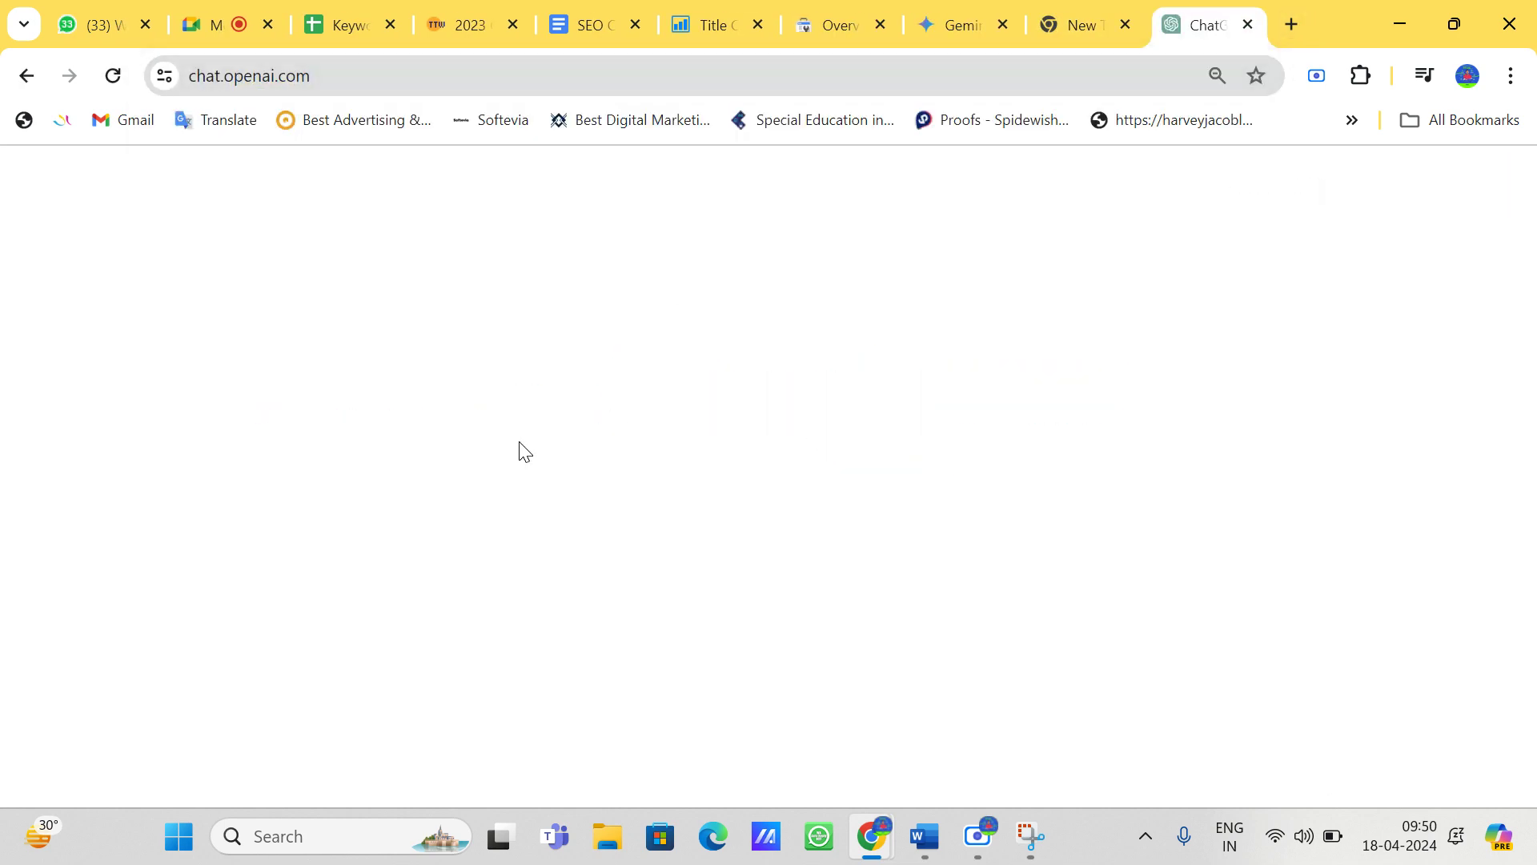
text(google search console google analytics)
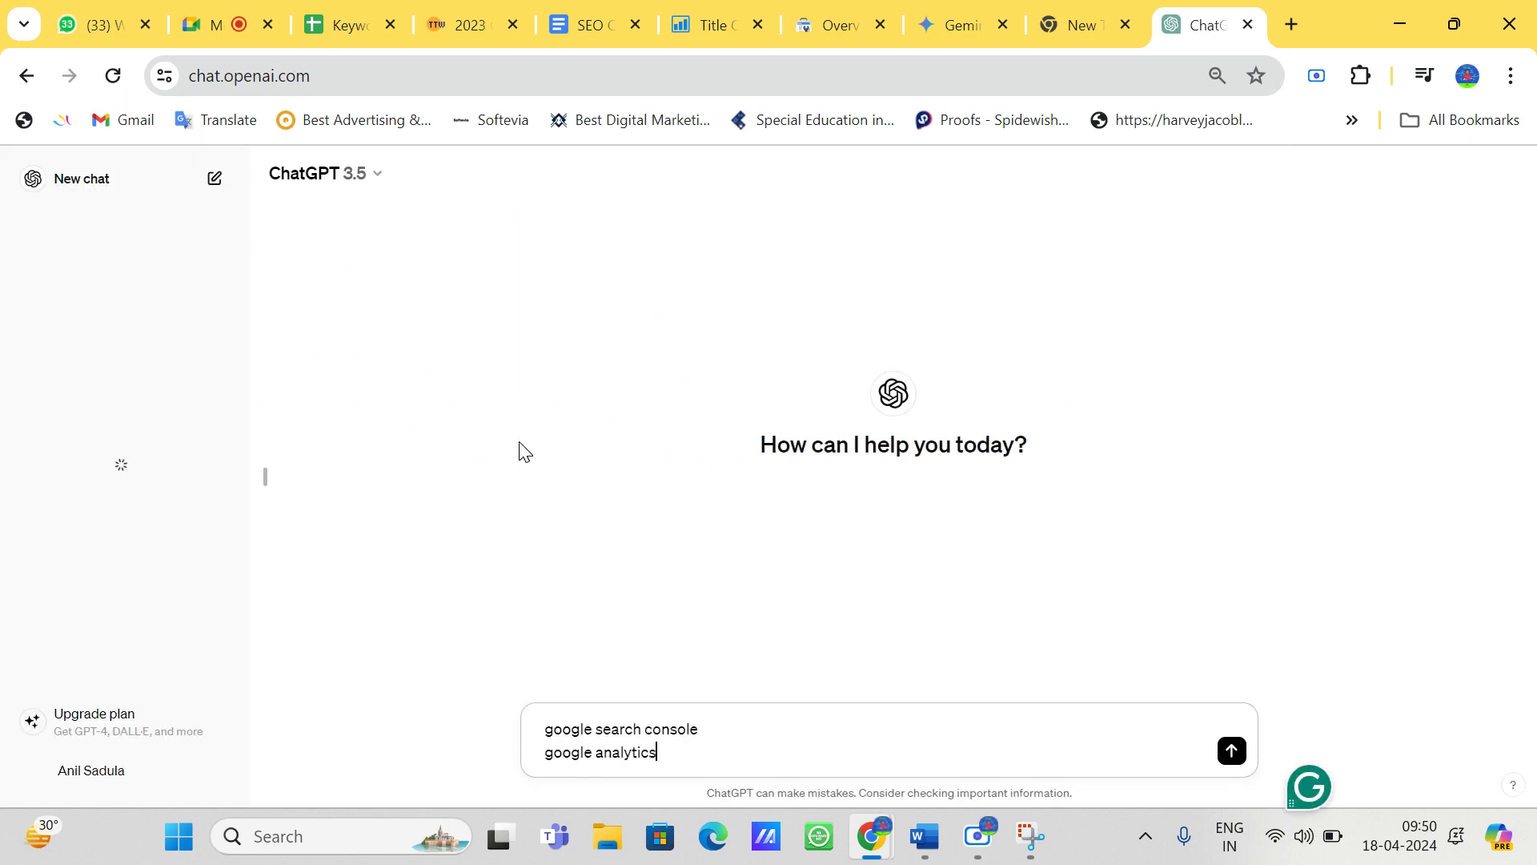
key(Return)
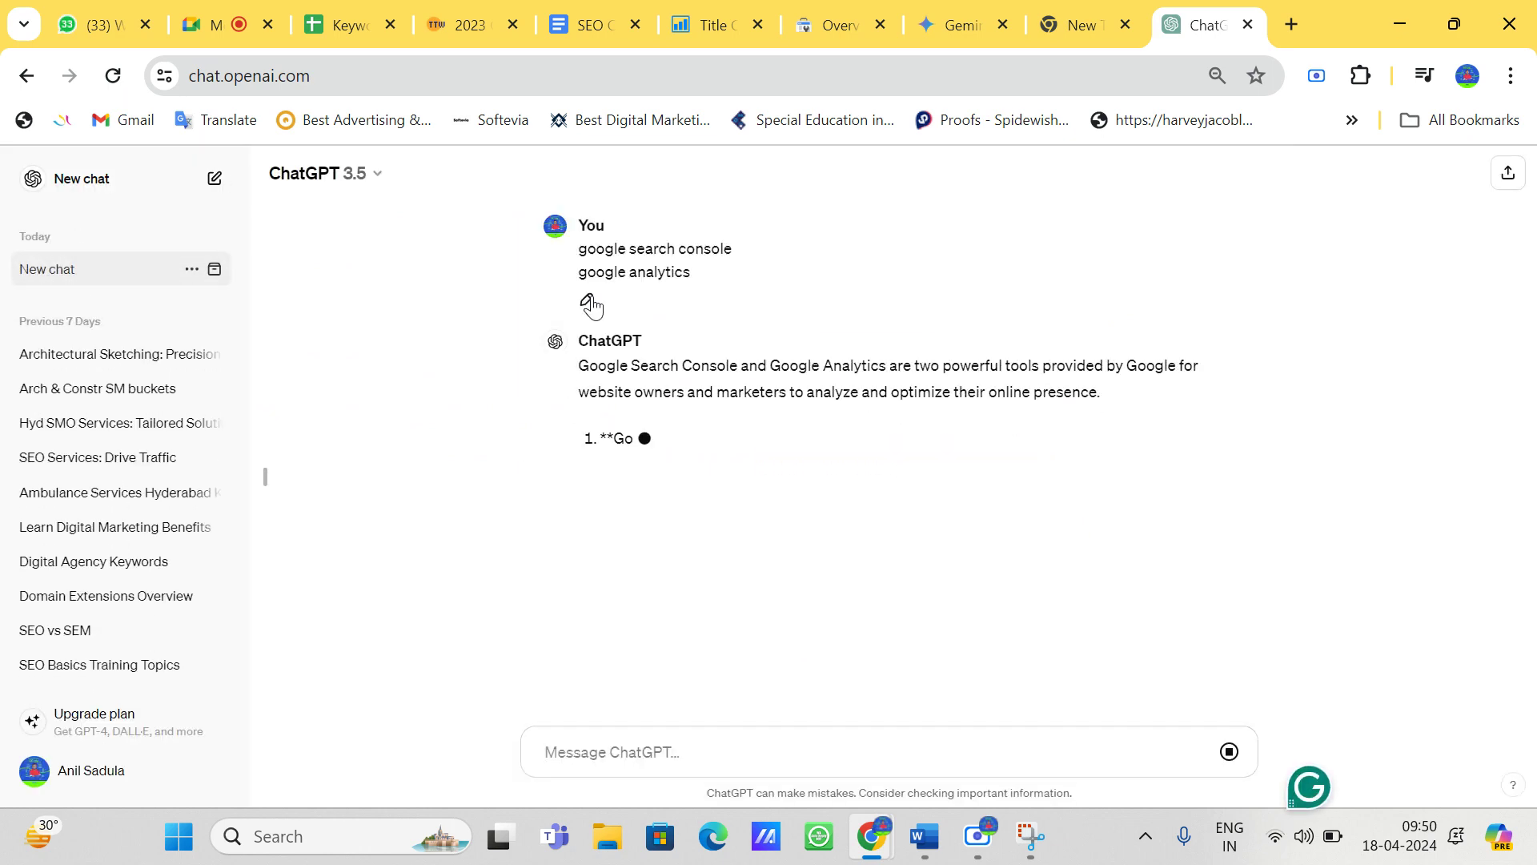
click(590, 302)
click(761, 251)
text(vs)
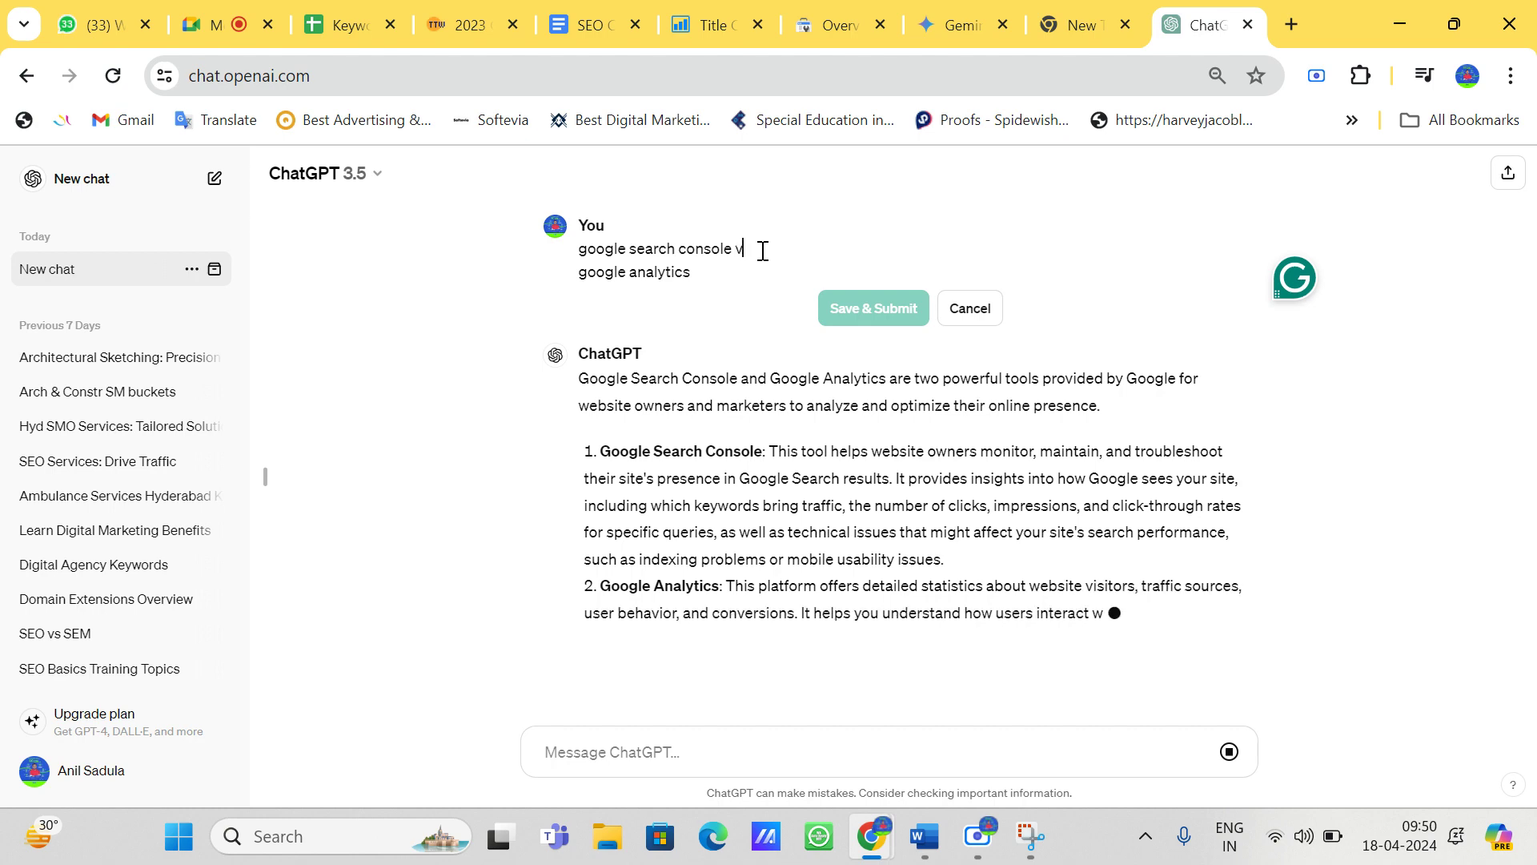
scroll(684, 232, up, 3)
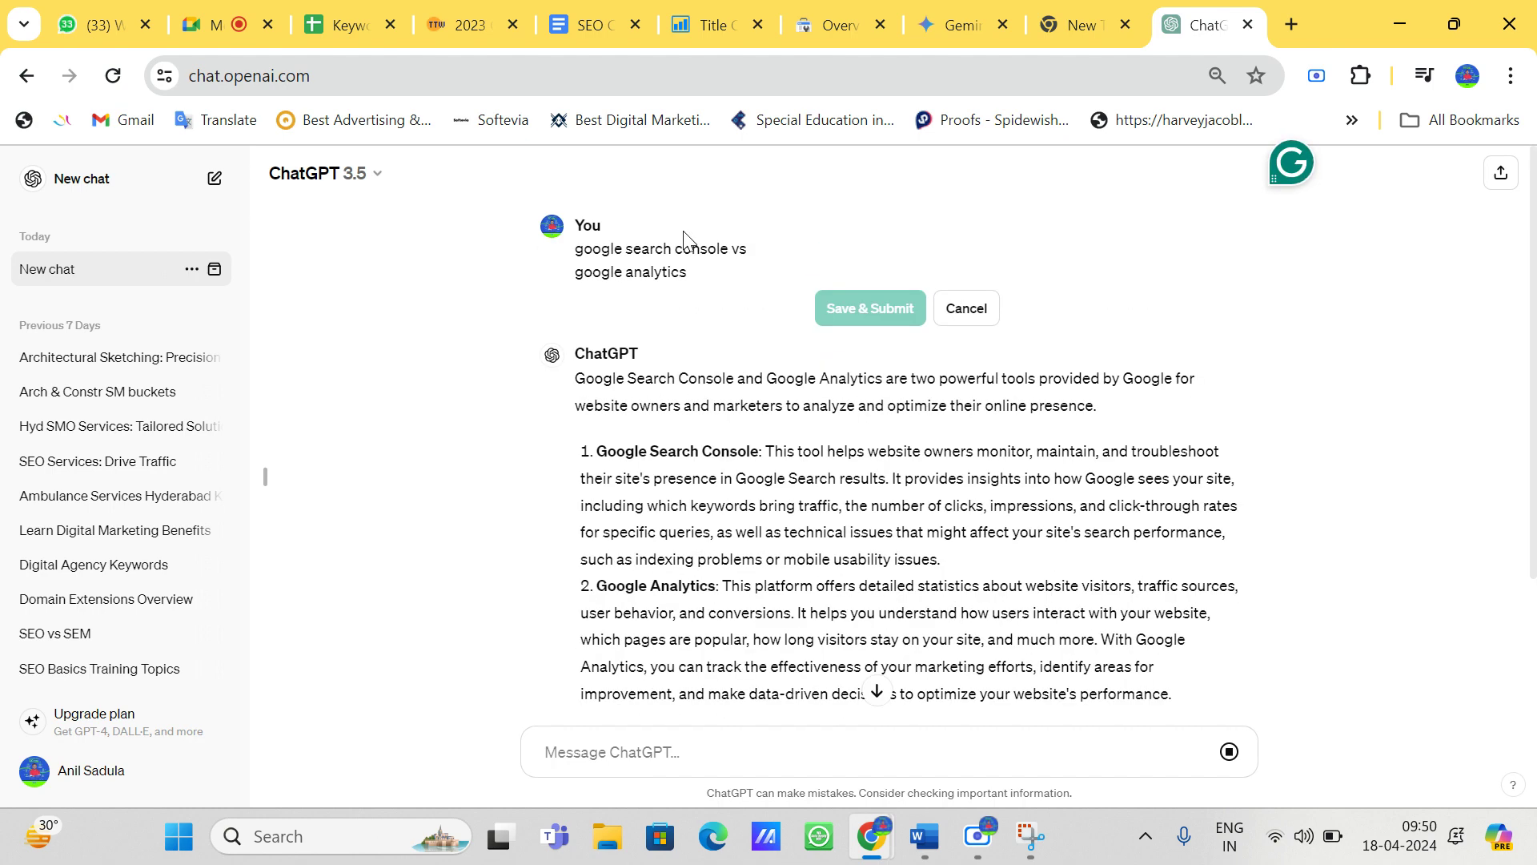
click(963, 310)
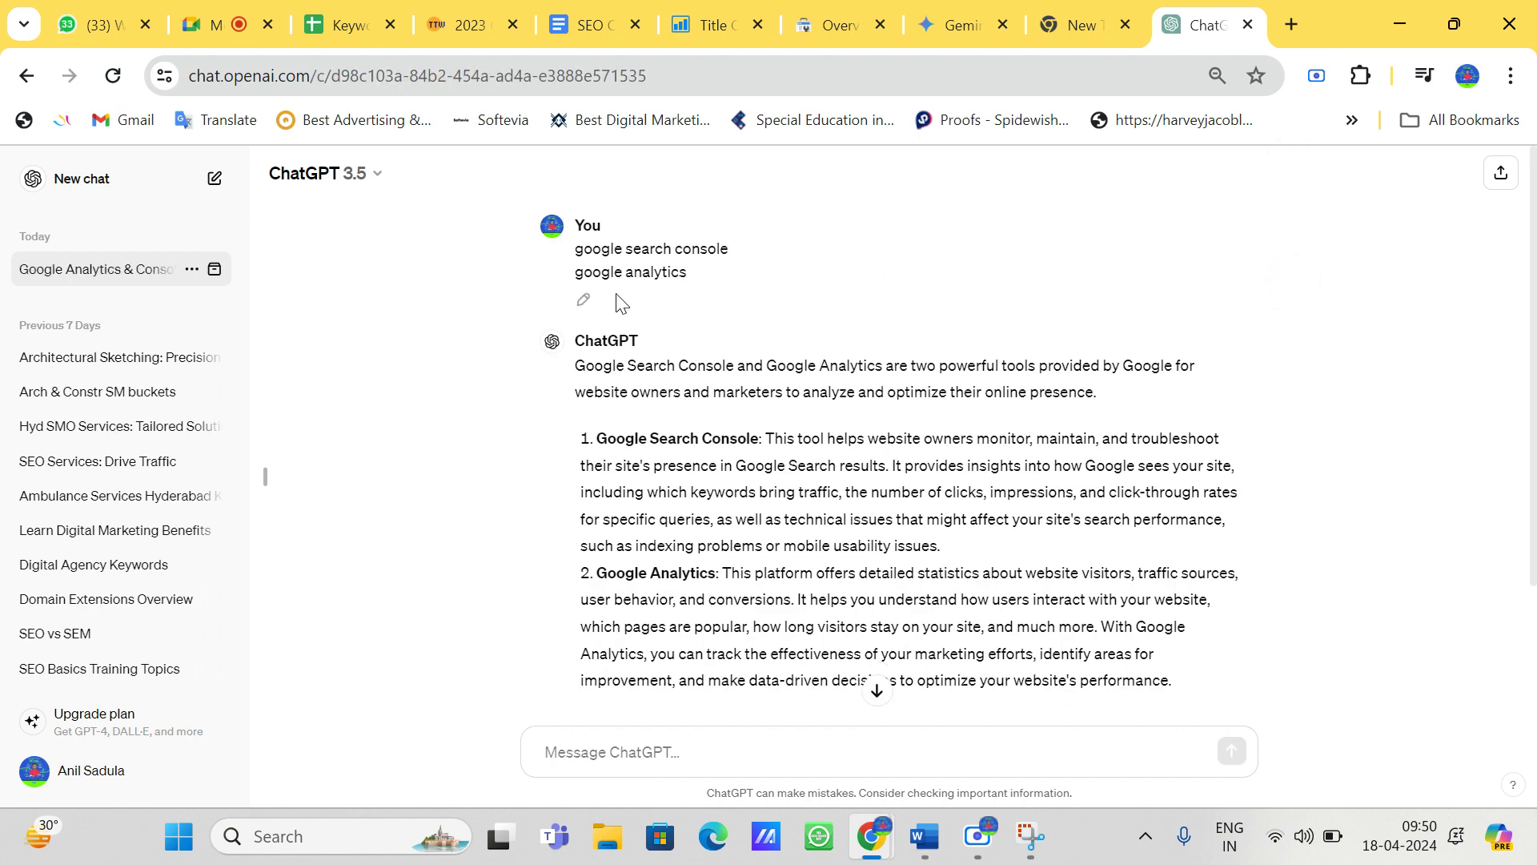
Step: Edit the submitted ChatGPT prompt to read "google search console vs google analytics" and resubmit it
click(584, 300)
click(737, 250)
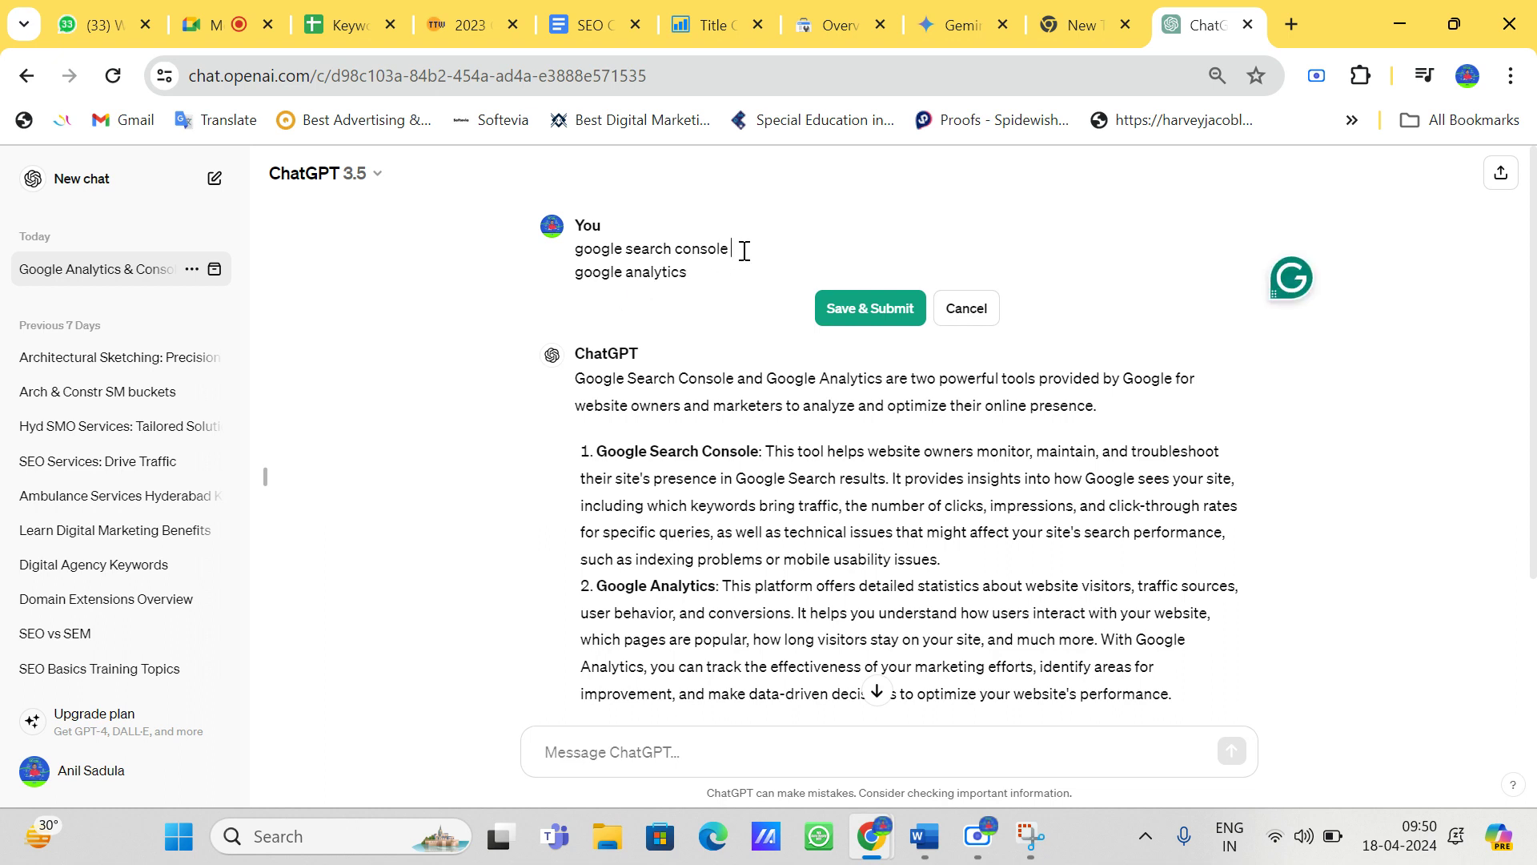
text(vs)
key(Delete)
click(861, 304)
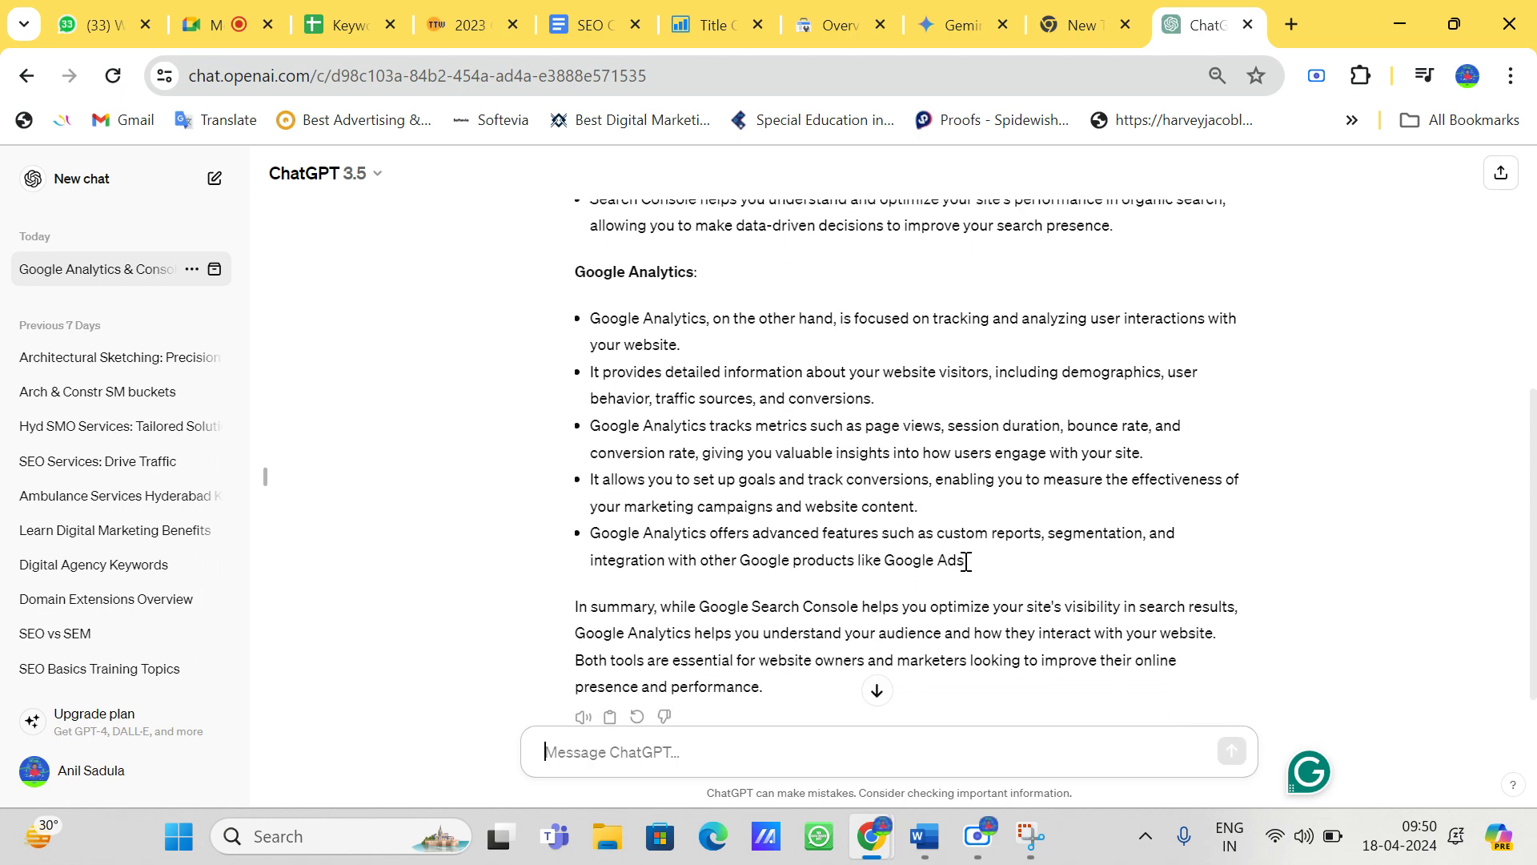
Step: Examine ChatGPT's comparison, highlighting the Google Ads integration point, then the text from the Google Search Console heading into the Google Analytics points
drag(983, 572, 678, 447)
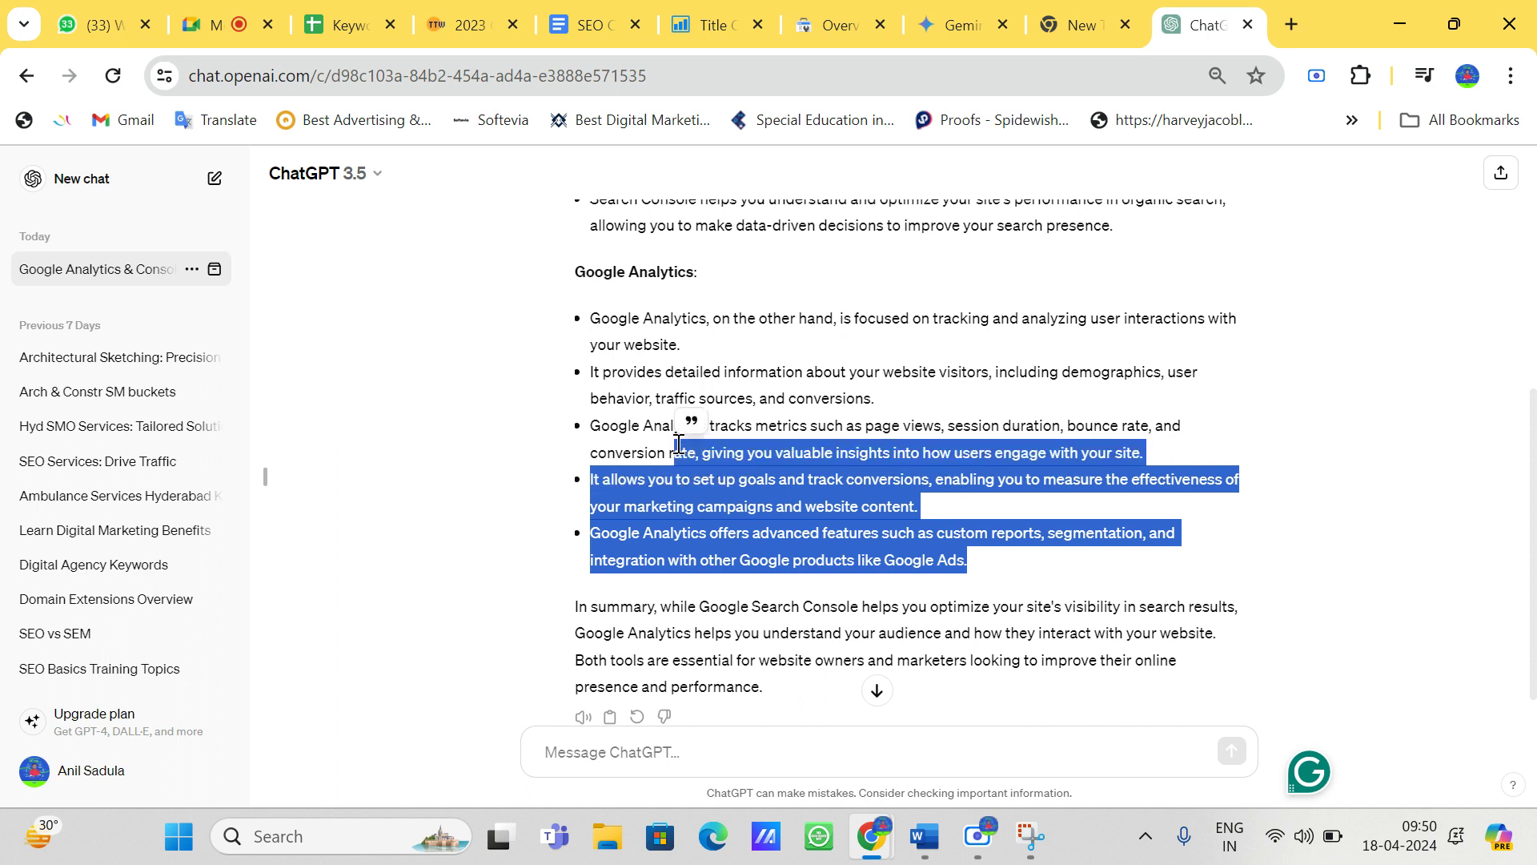
double_click(961, 573)
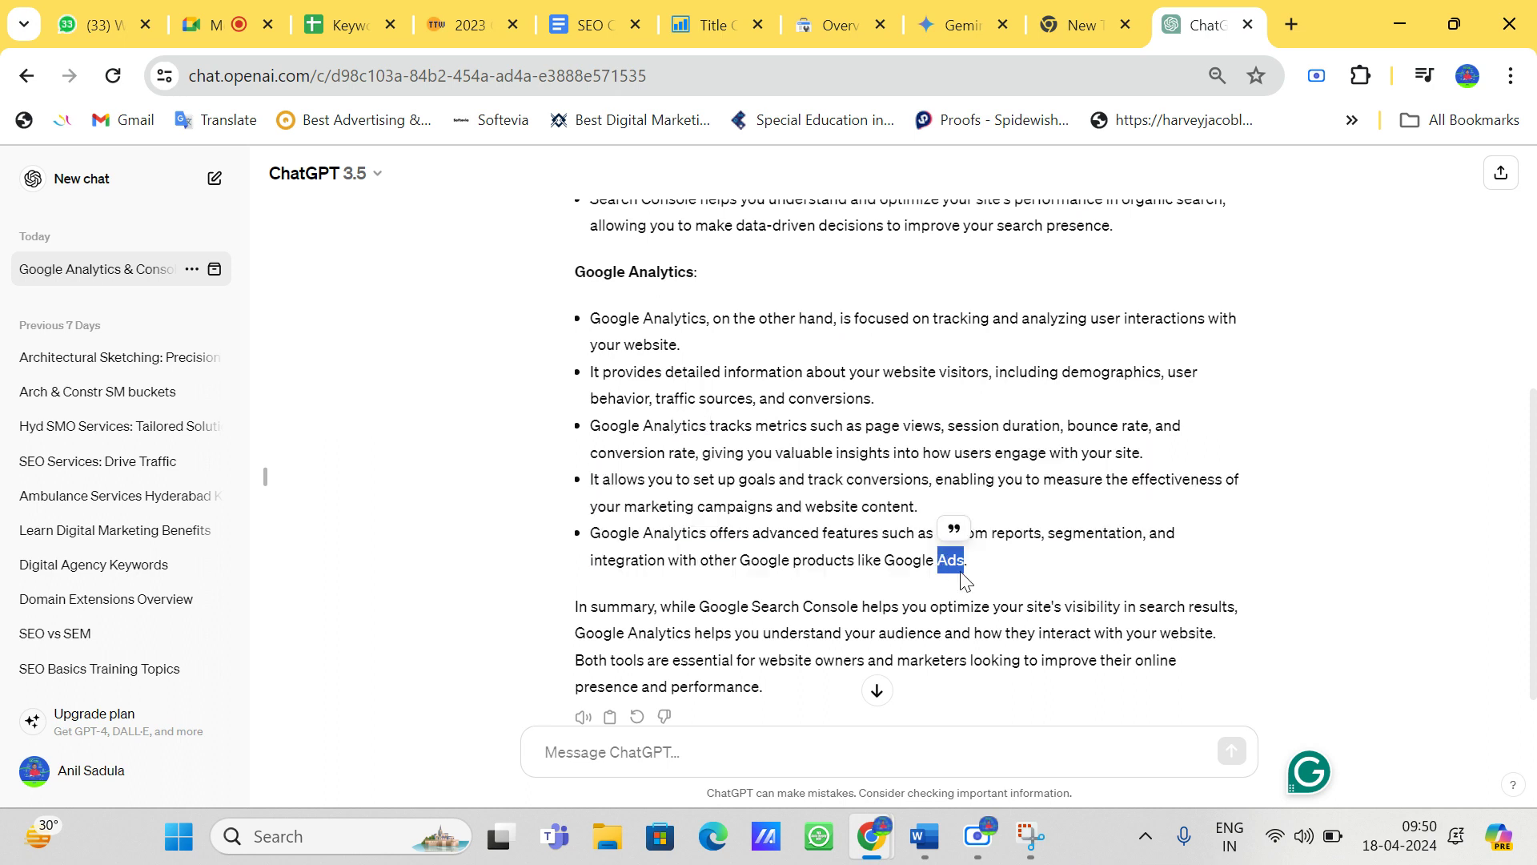
triple_click(650, 552)
scroll(654, 487, up, 4)
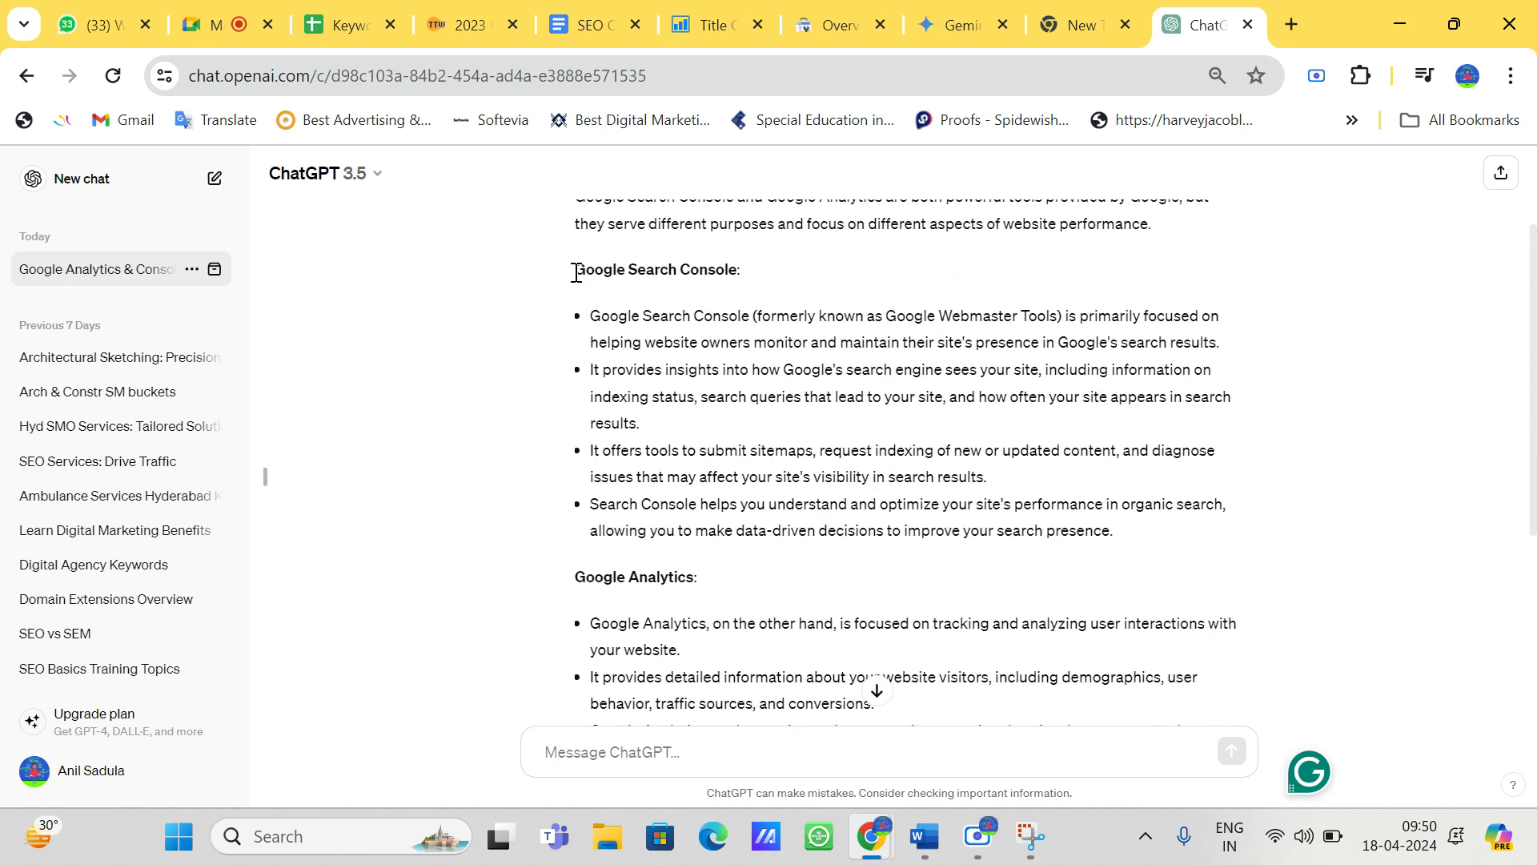
drag(576, 273, 1038, 680)
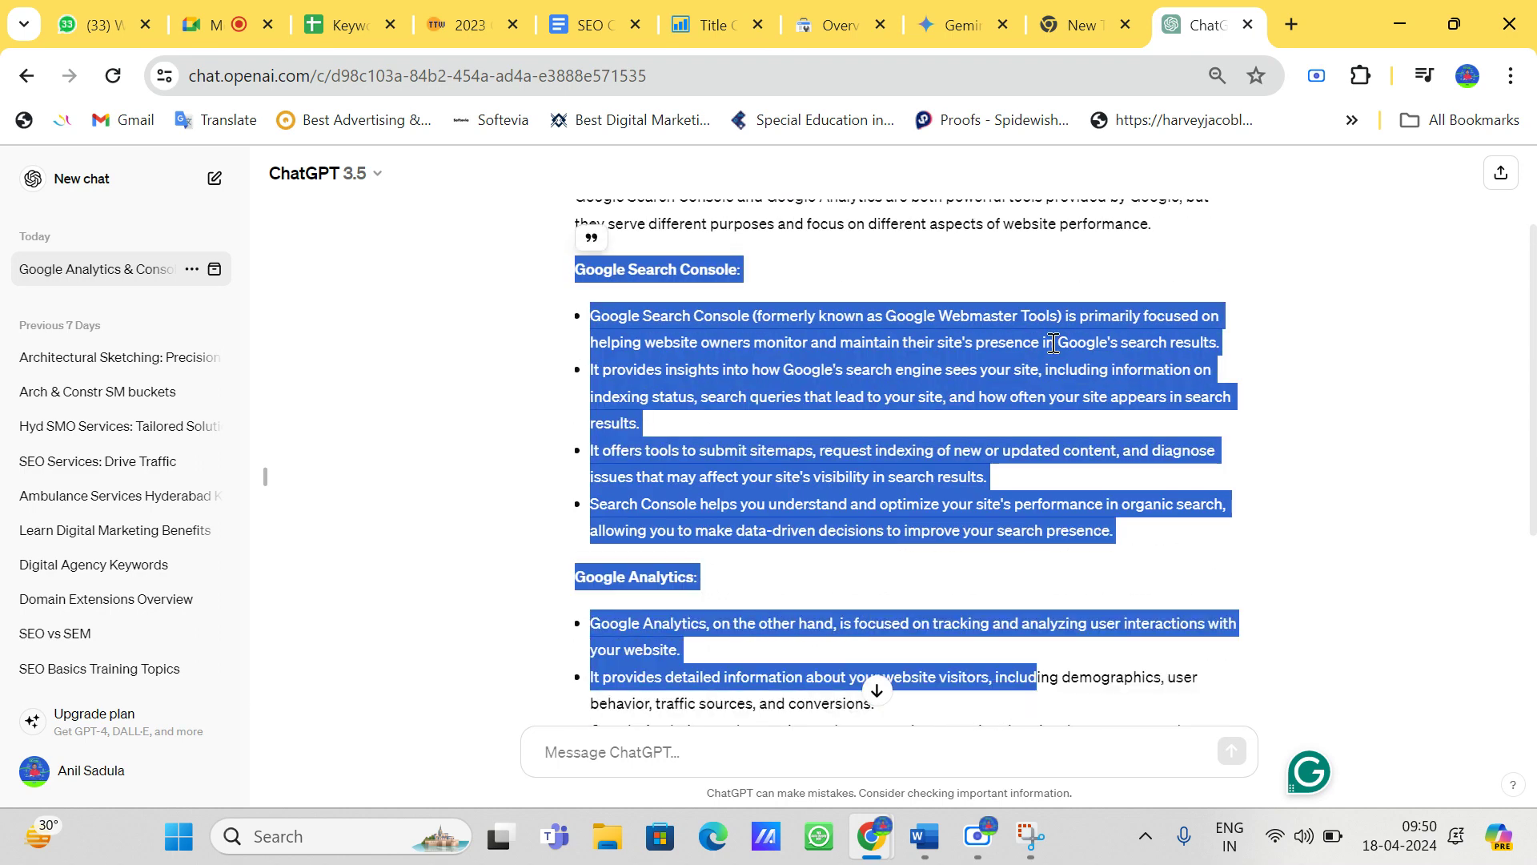
Step: Reread ChatGPT's comparison, from the Google Search Console points through the Google Analytics points and back to the introduction
click(787, 285)
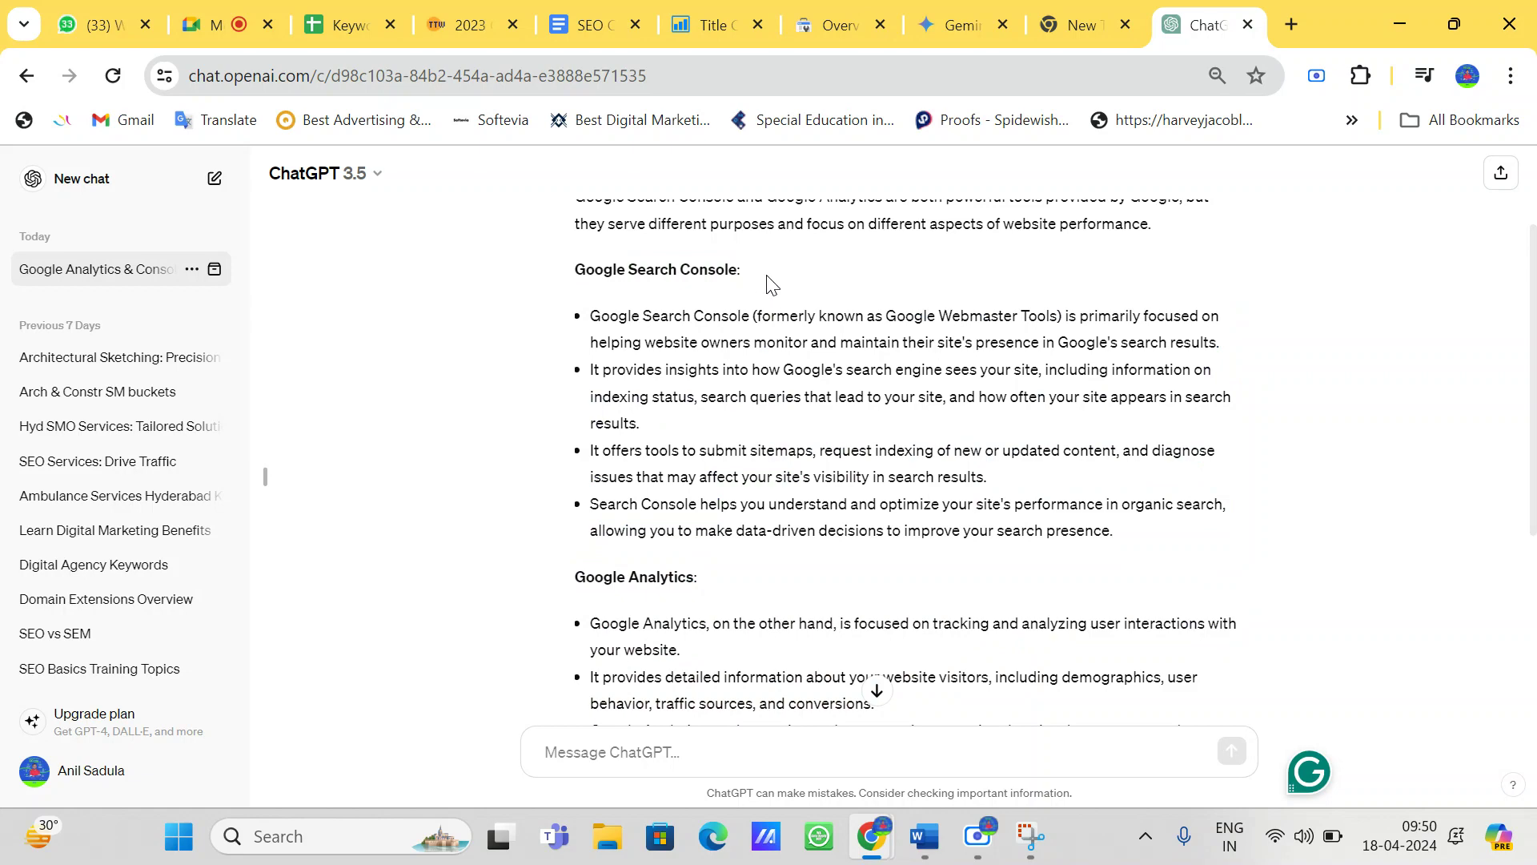
drag(757, 273, 577, 220)
click(576, 281)
scroll(640, 320, down, 2)
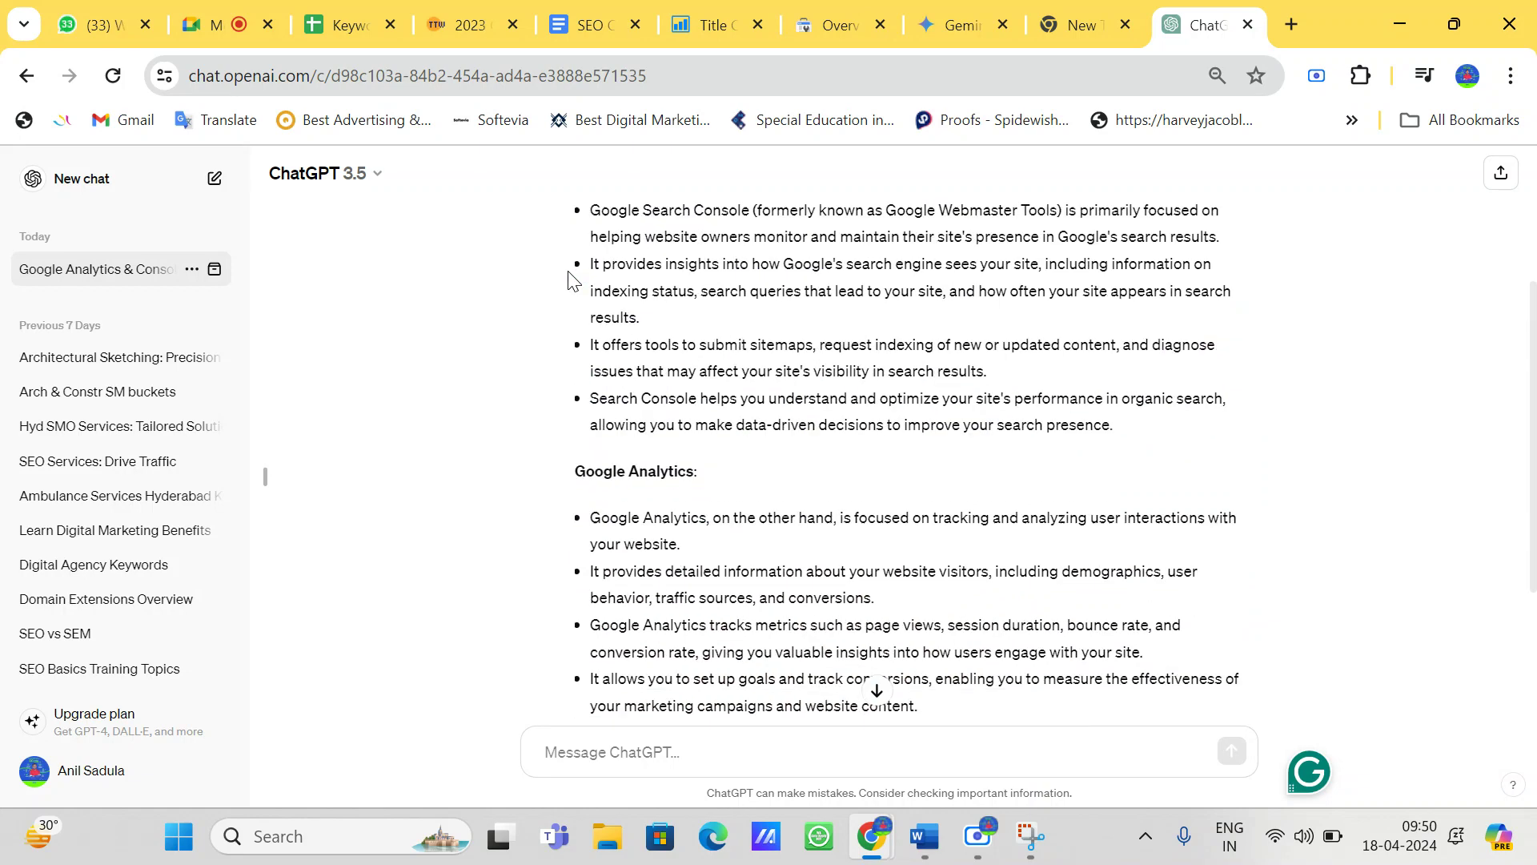
mouse_move(715, 410)
mouse_down()
mouse_move(525, 412)
mouse_move(731, 434)
mouse_up()
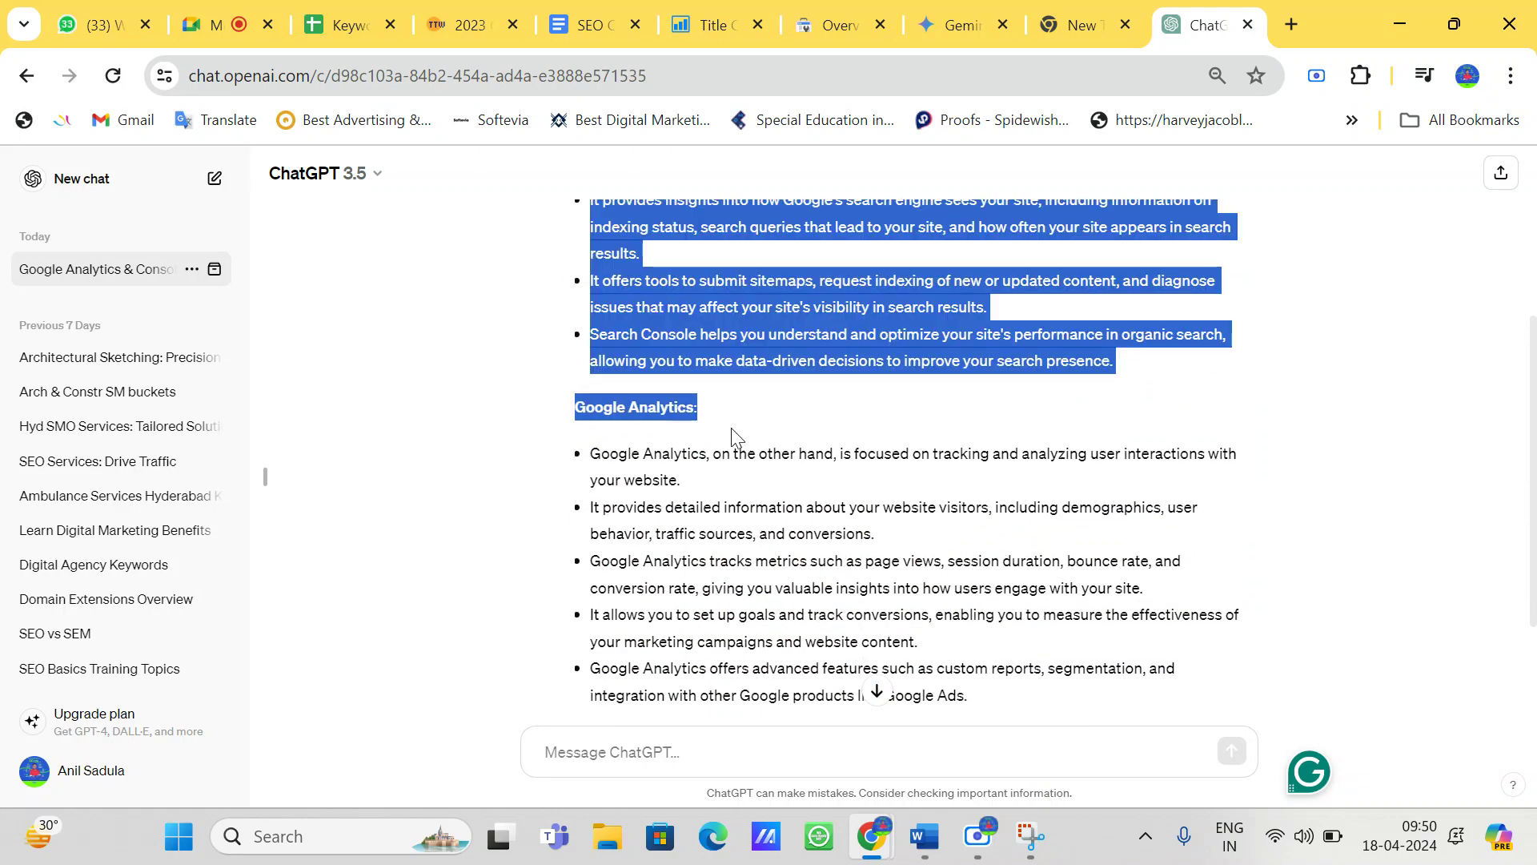
click(744, 432)
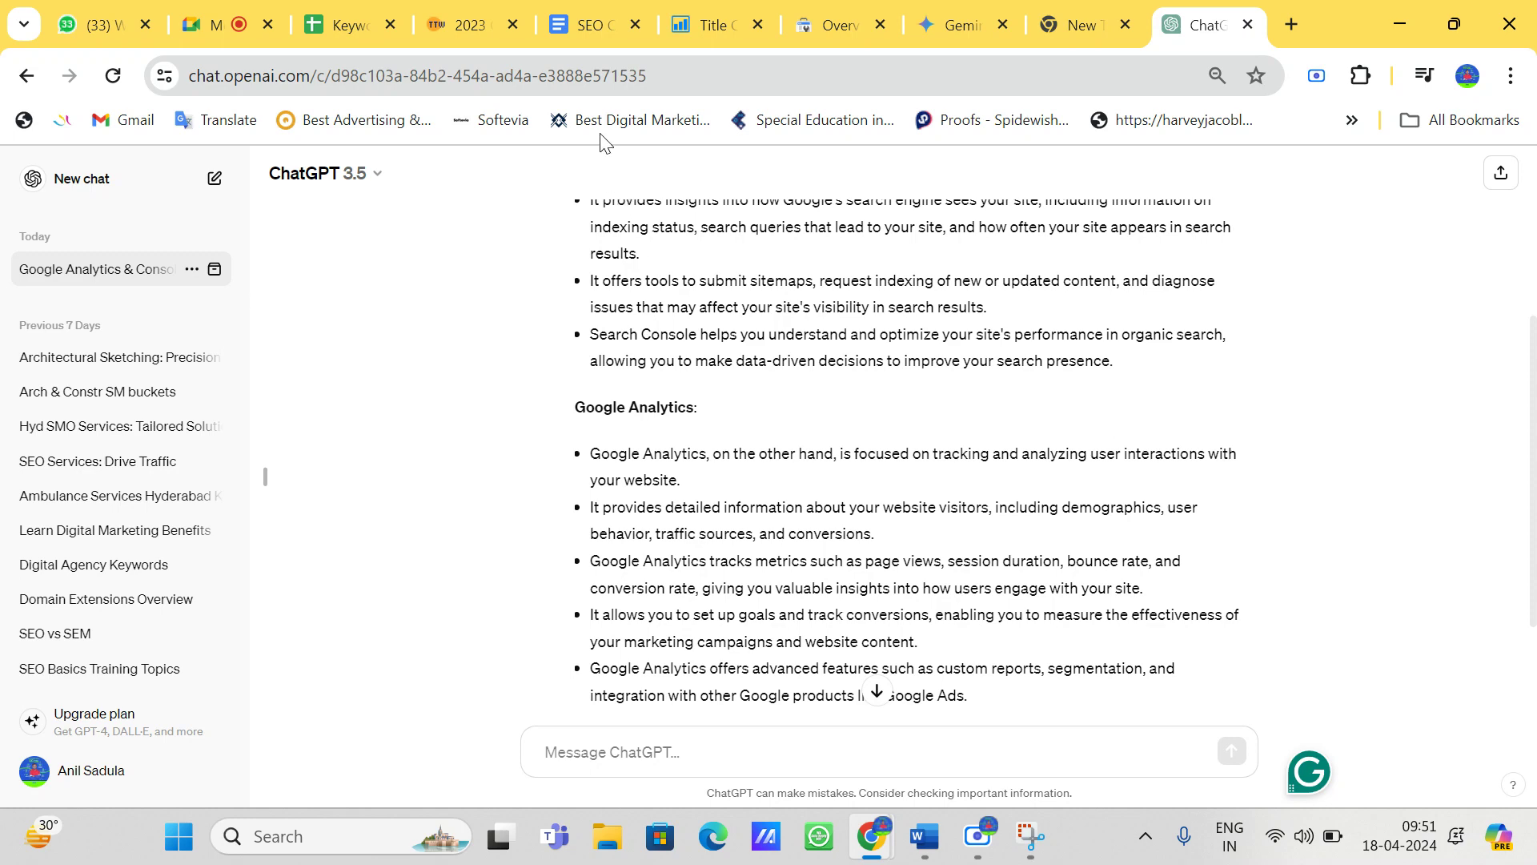
scroll(693, 477, up, 3)
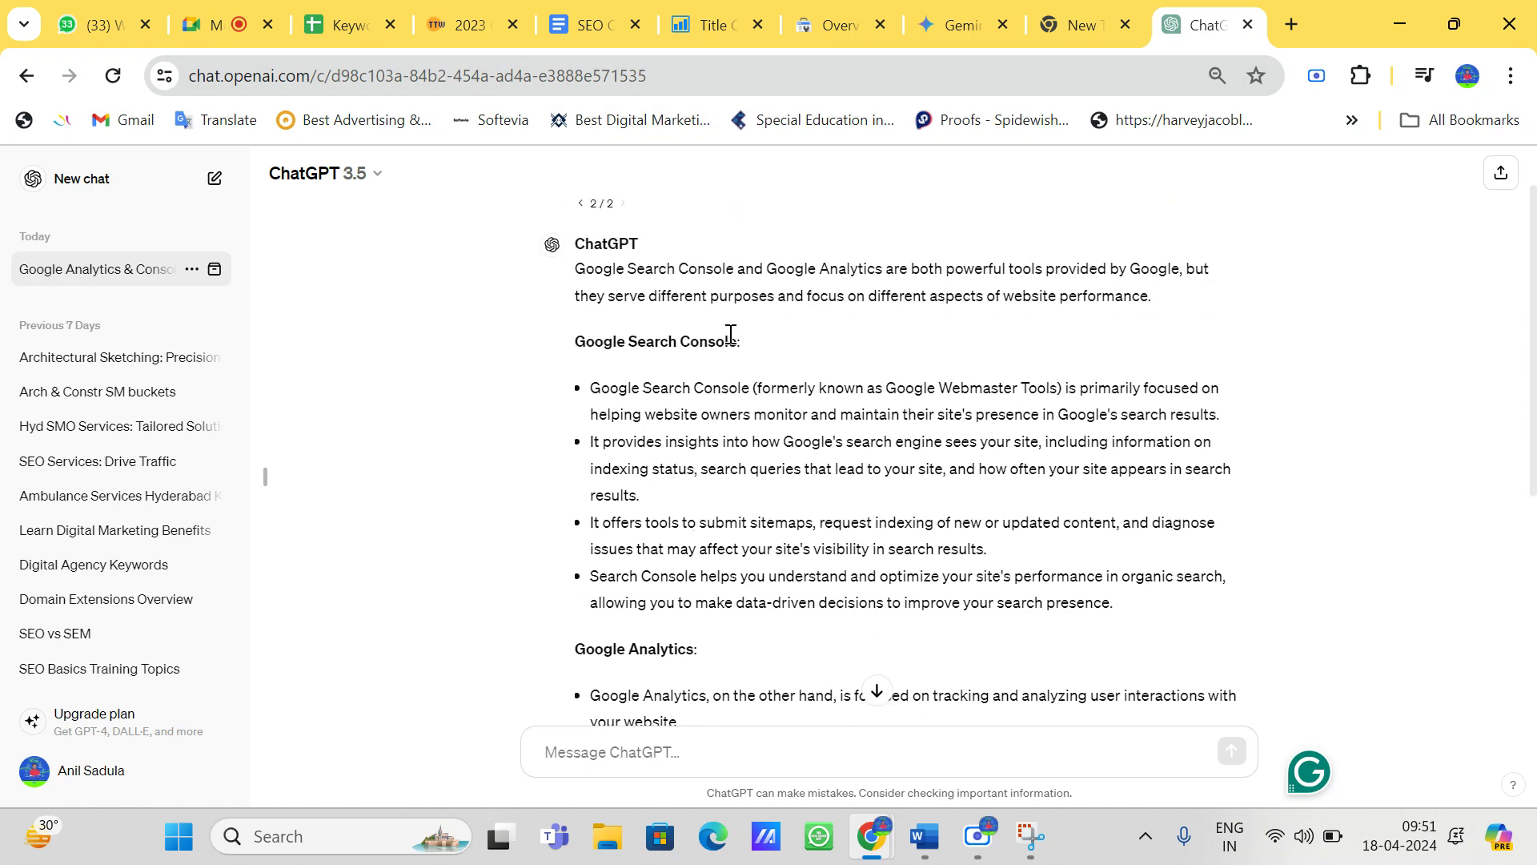
Step: Copy ChatGPT's "Google Search Console:" heading into the SEO Classes document as item 10 below "URL Optimization"
drag(743, 339, 508, 353)
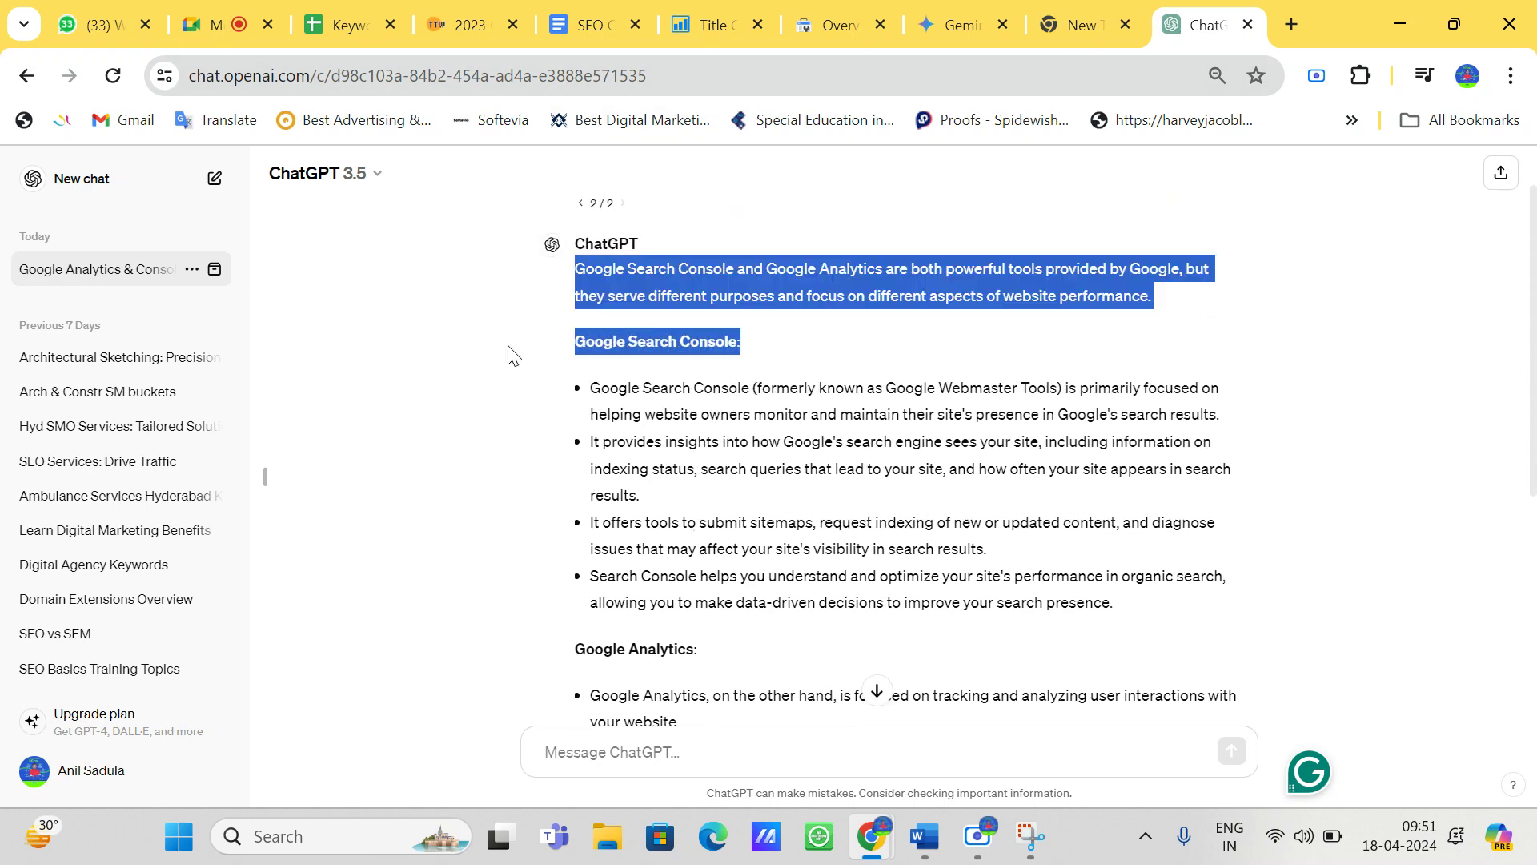
click(751, 371)
drag(752, 347, 573, 352)
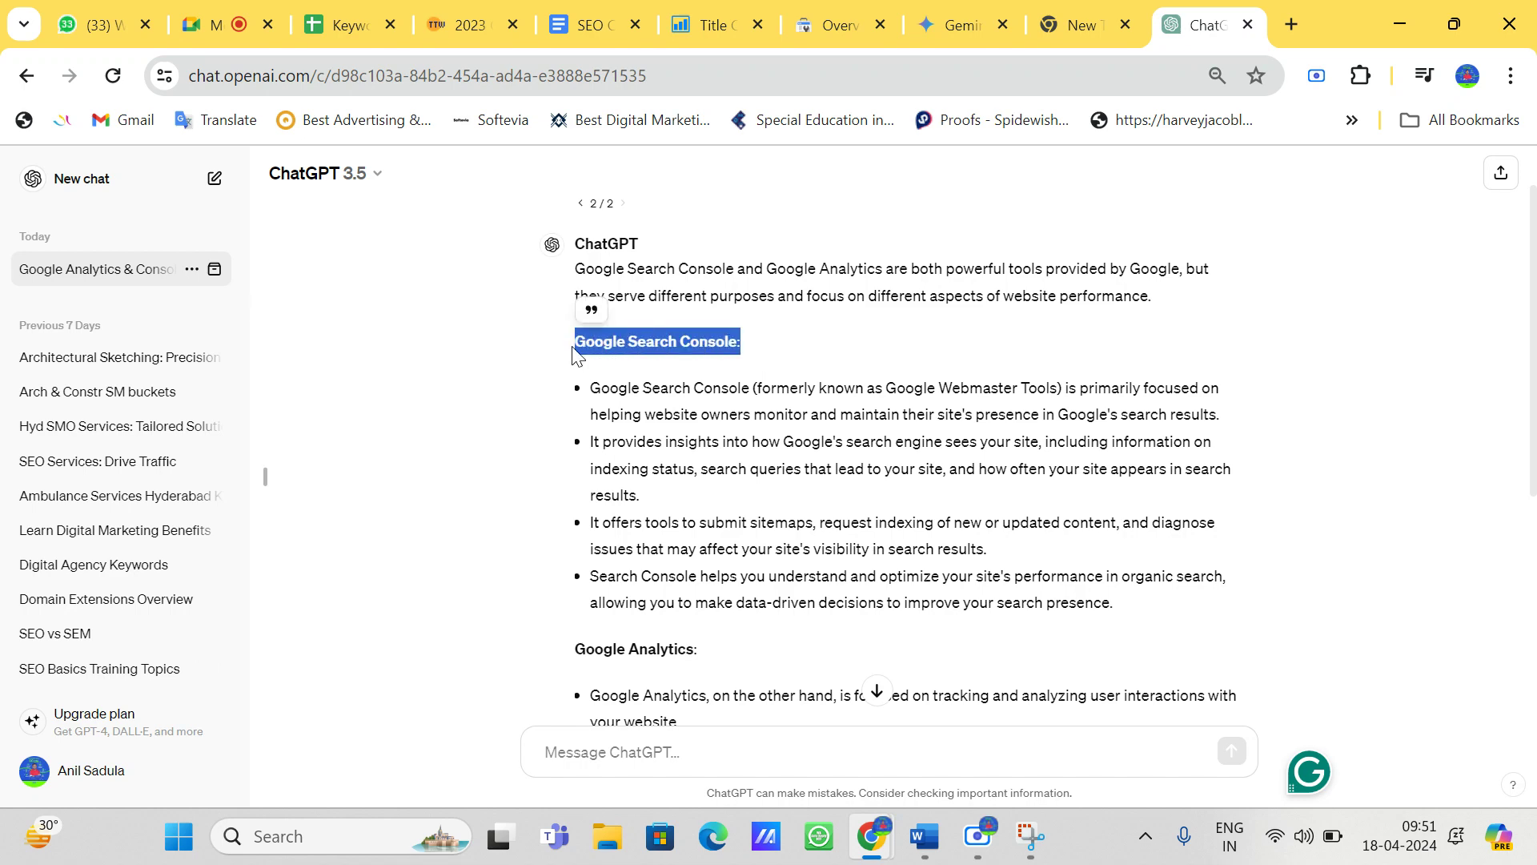
click(575, 35)
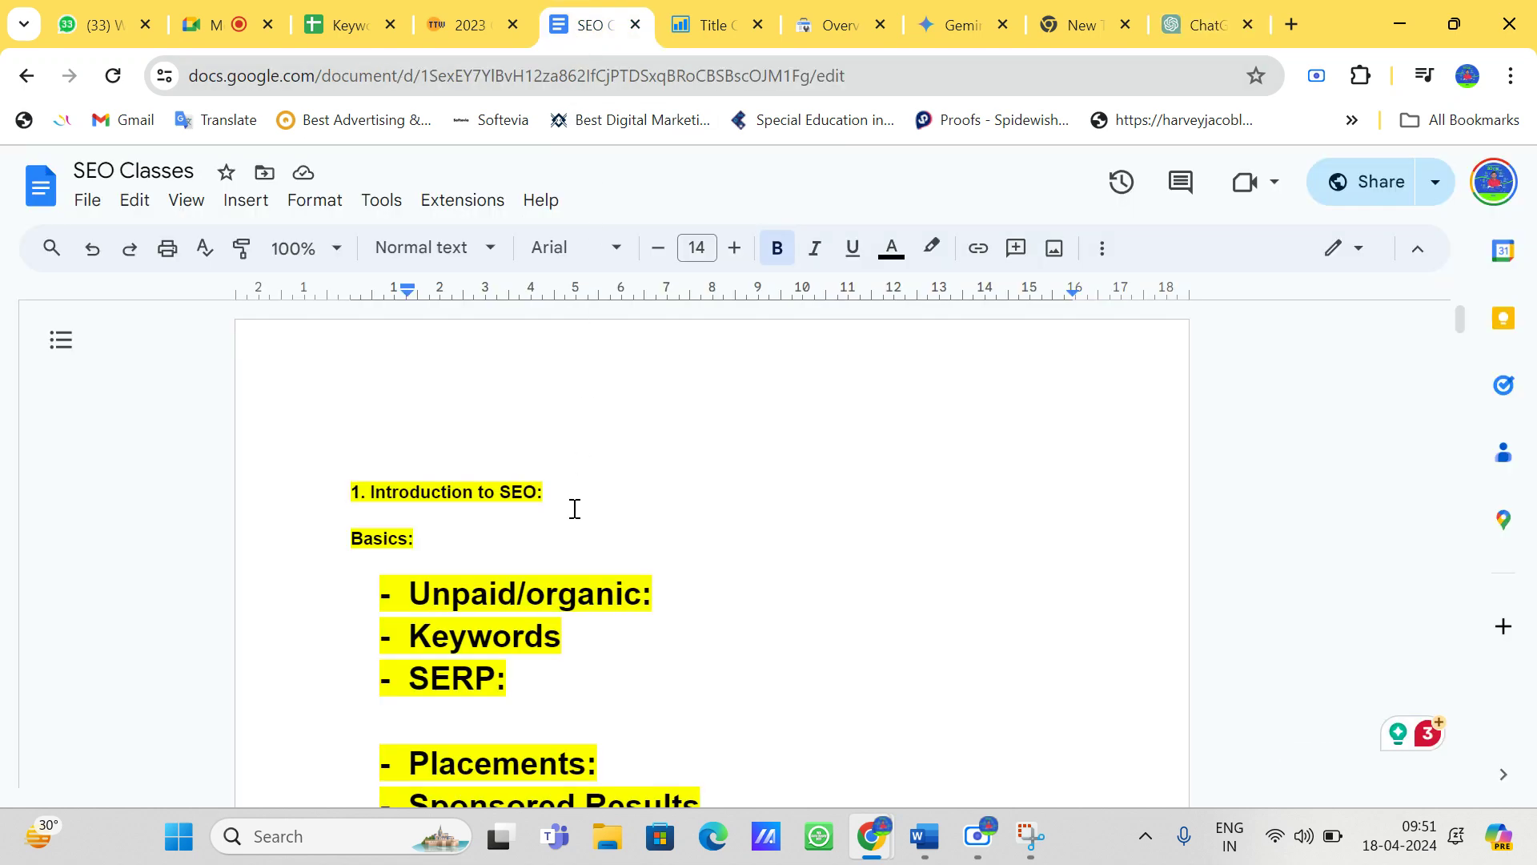
scroll(574, 509, down, 5)
scroll(575, 509, down, 20)
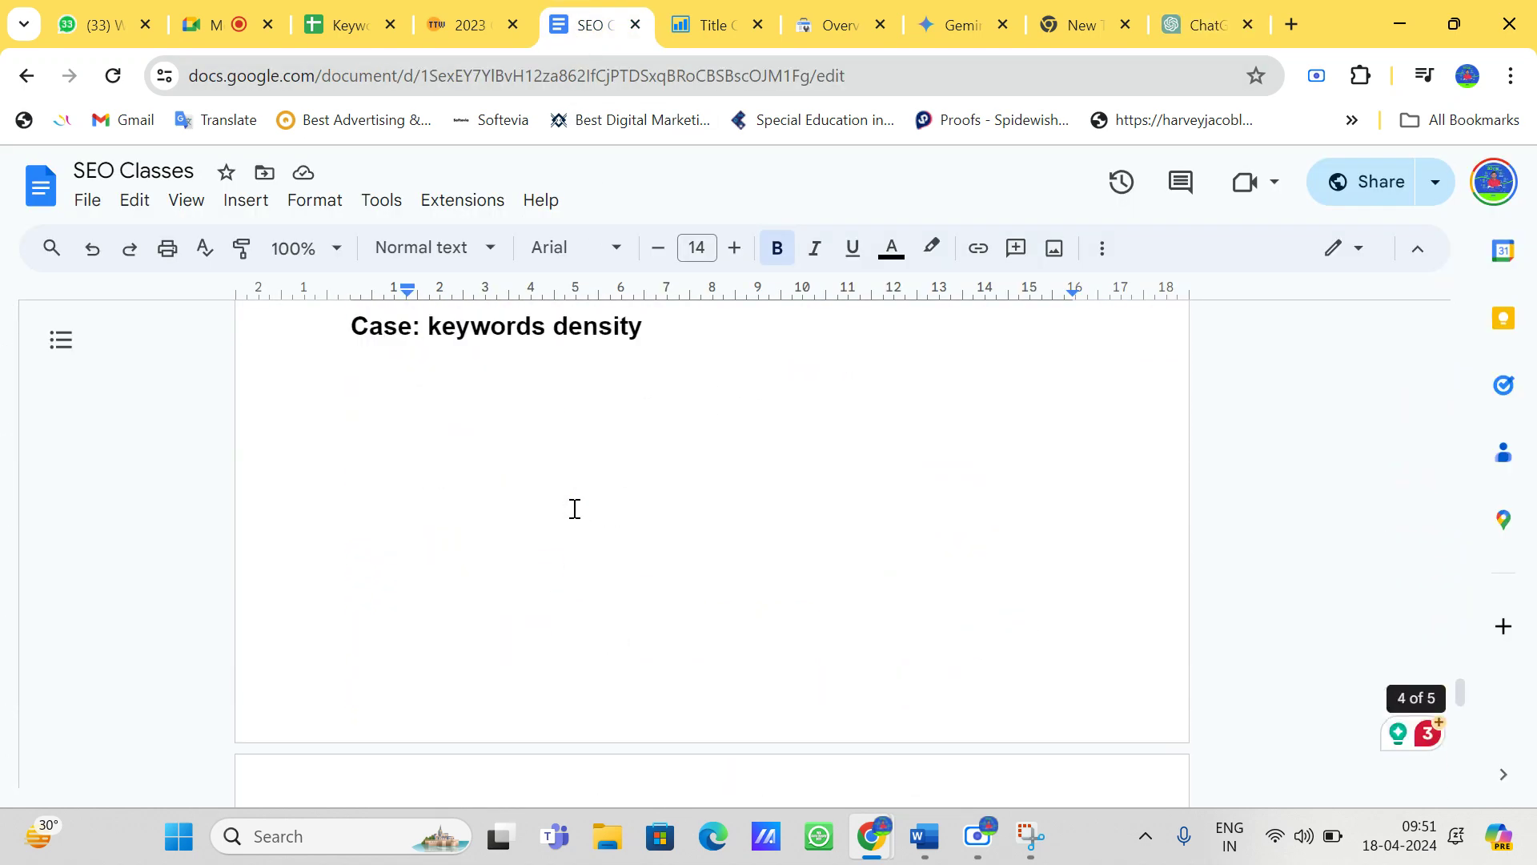
scroll(575, 509, up, 5)
click(637, 643)
key(Return)
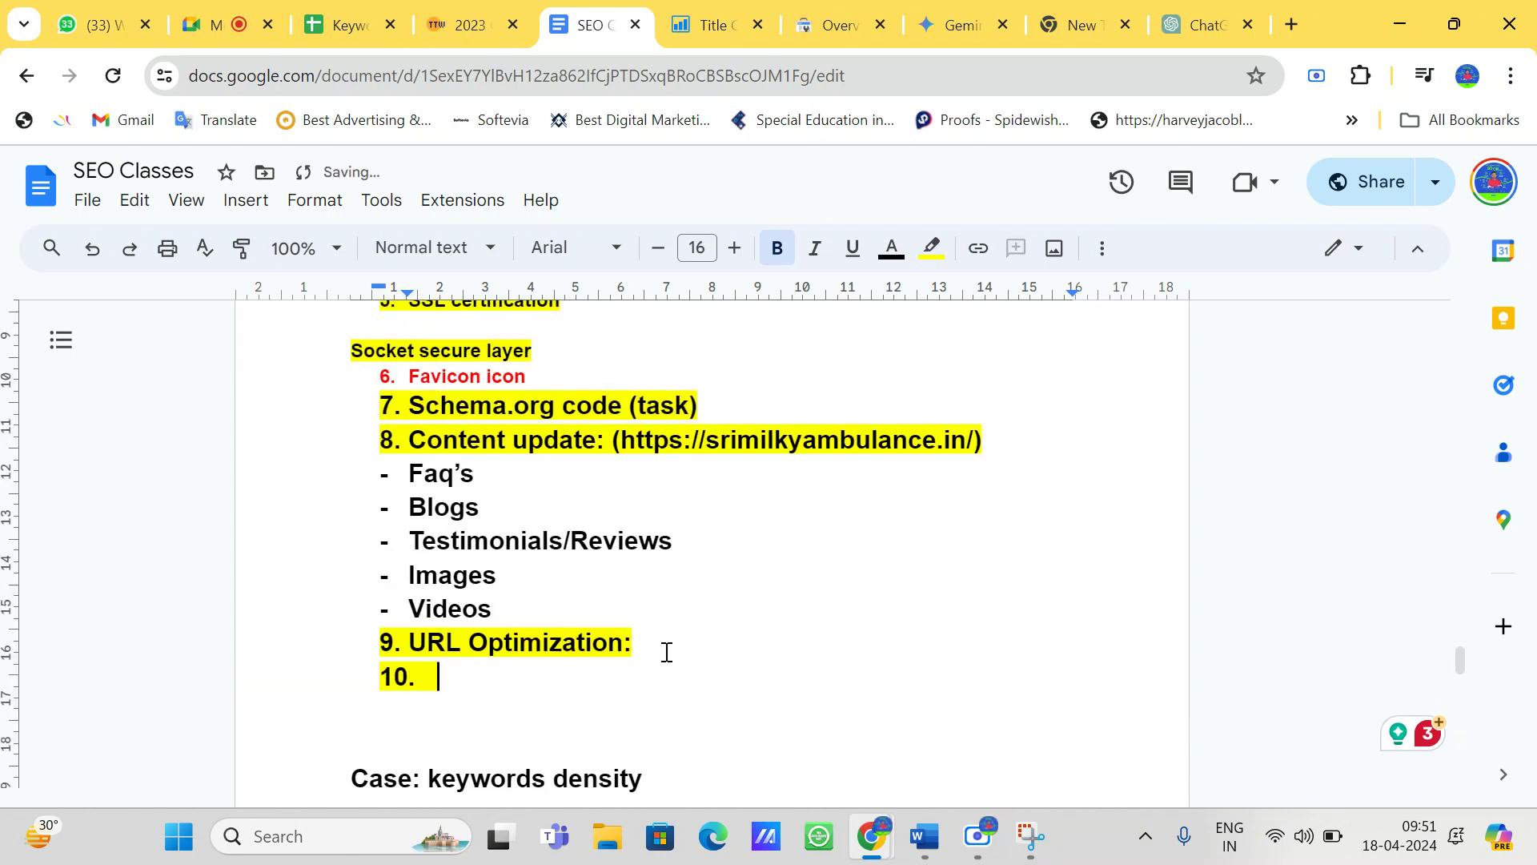
text(Google Search Console:)
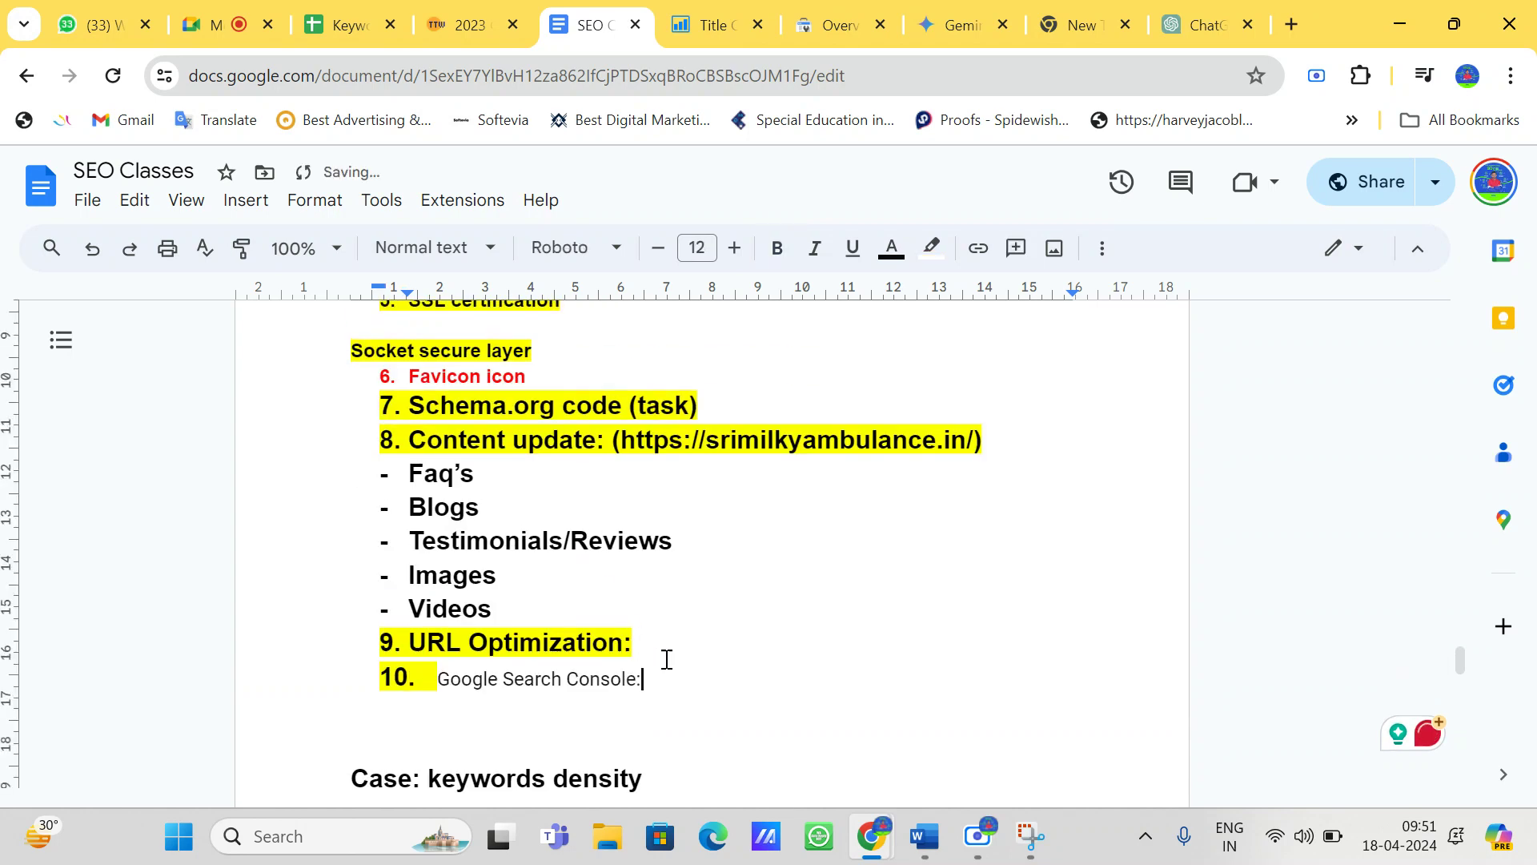
Step: Remove the colon from item 10 and format "Google Search Console" as bold with yellow highlighting
drag(653, 683, 350, 677)
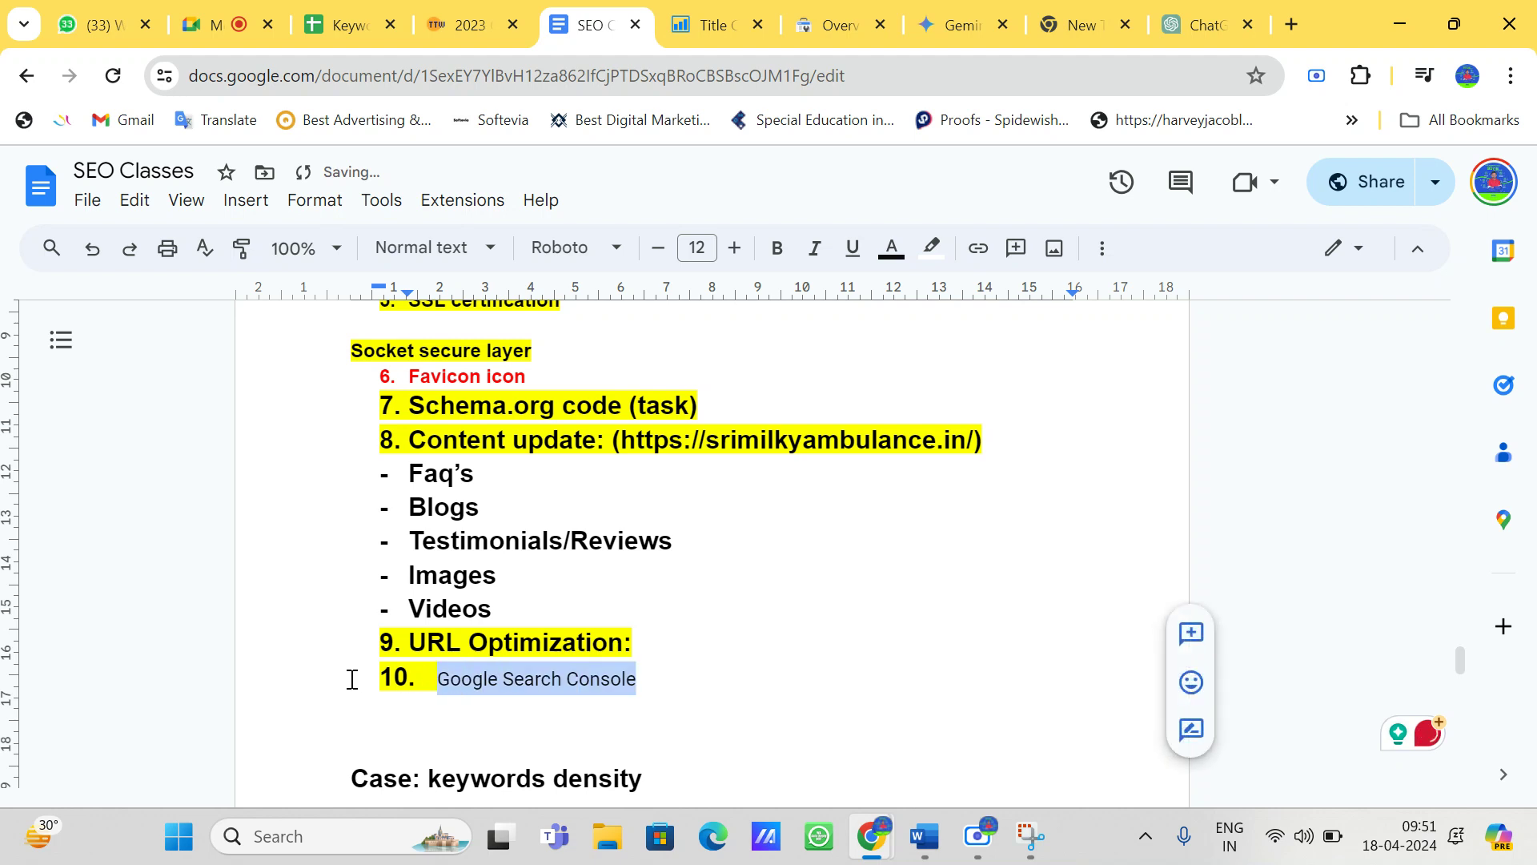
click(775, 251)
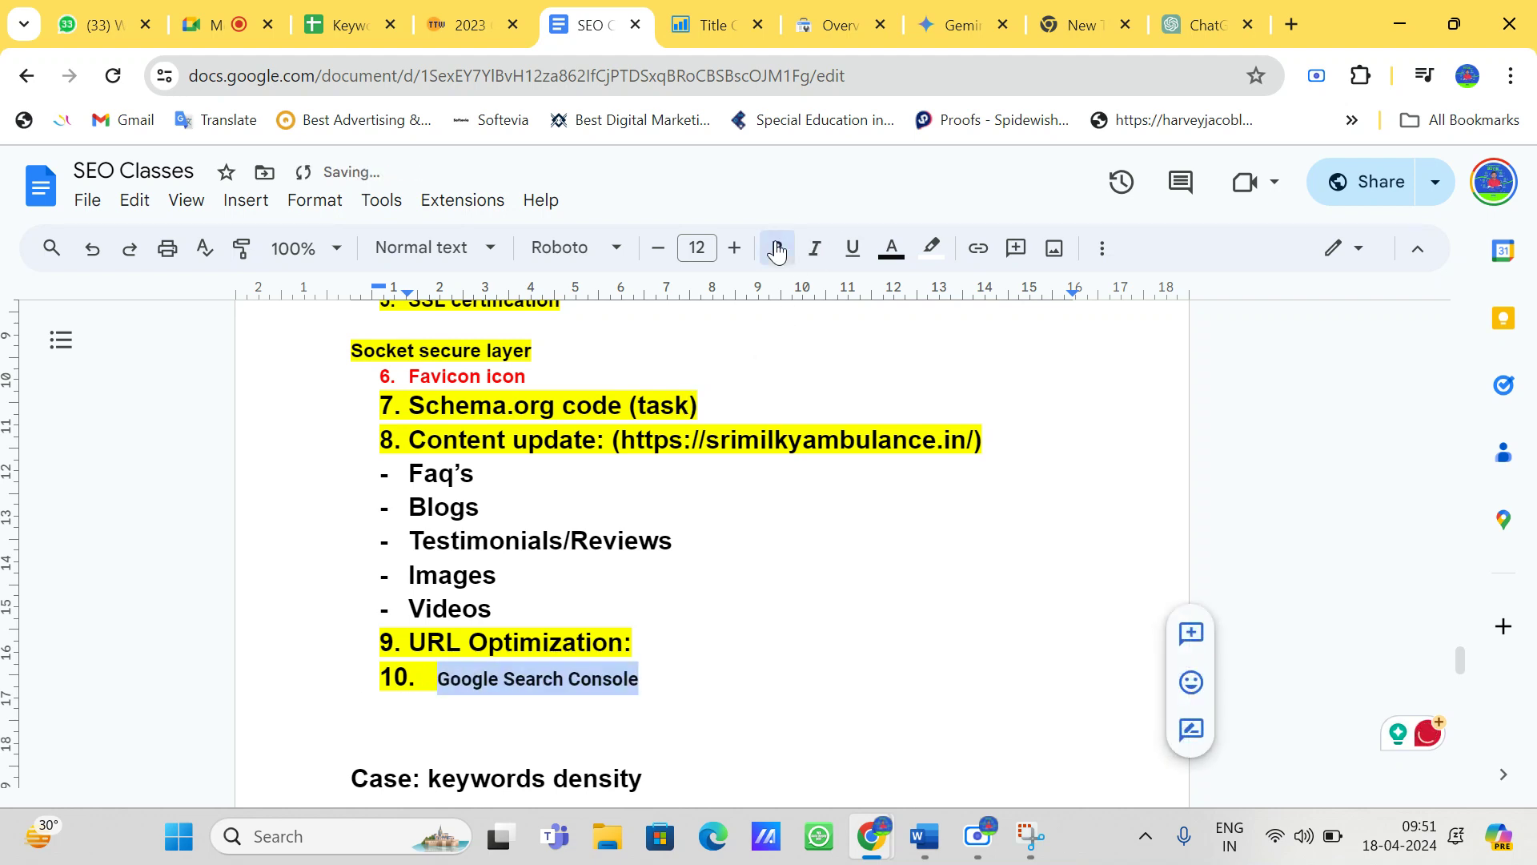
click(931, 247)
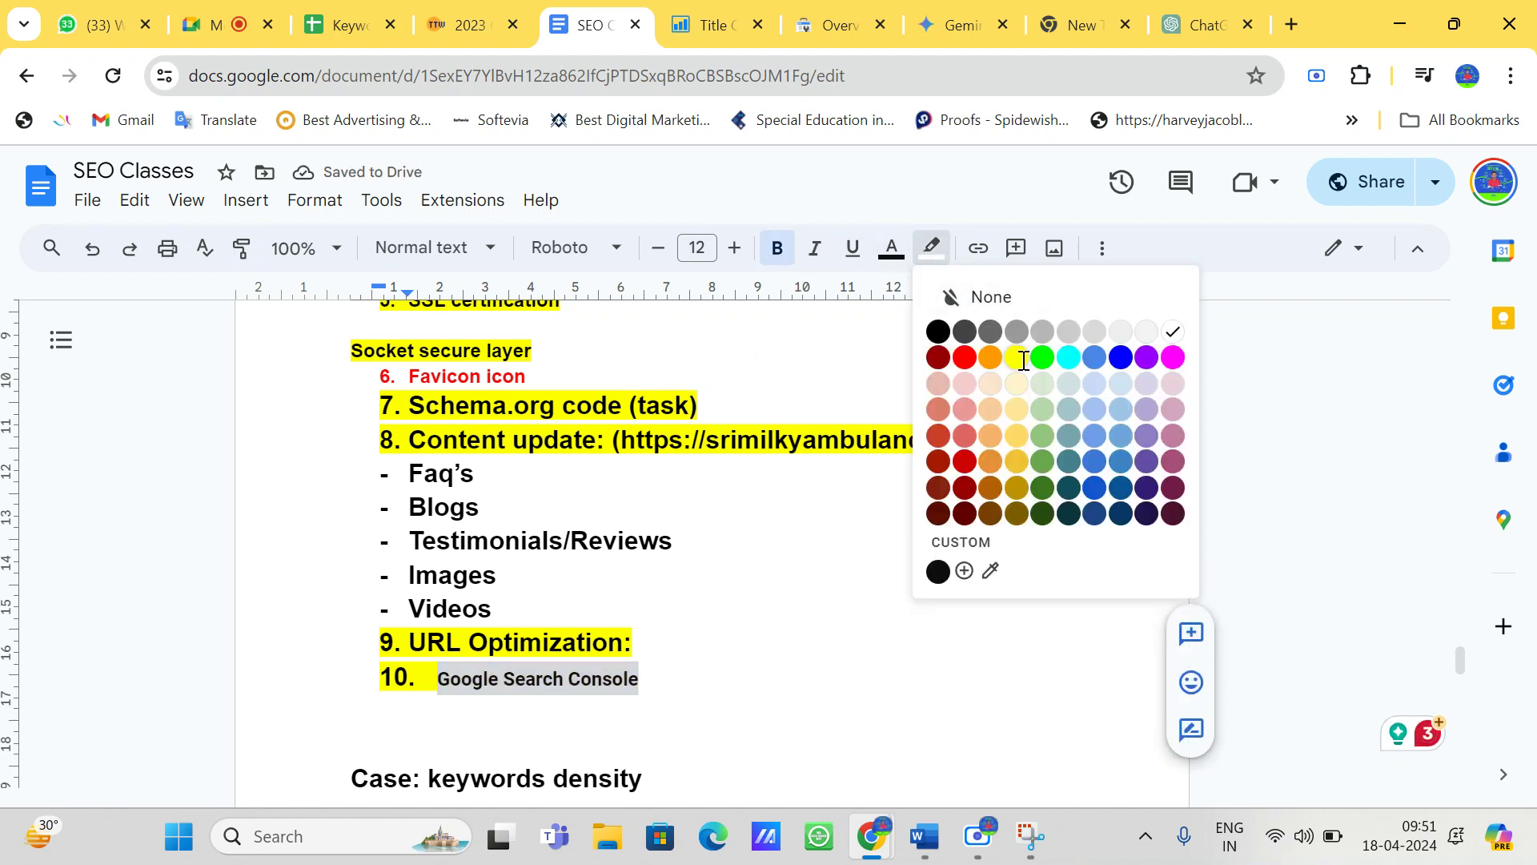
click(1016, 357)
Step: Try to turn off highlighting at the end of the "Socket secure layer" line
click(931, 248)
click(966, 296)
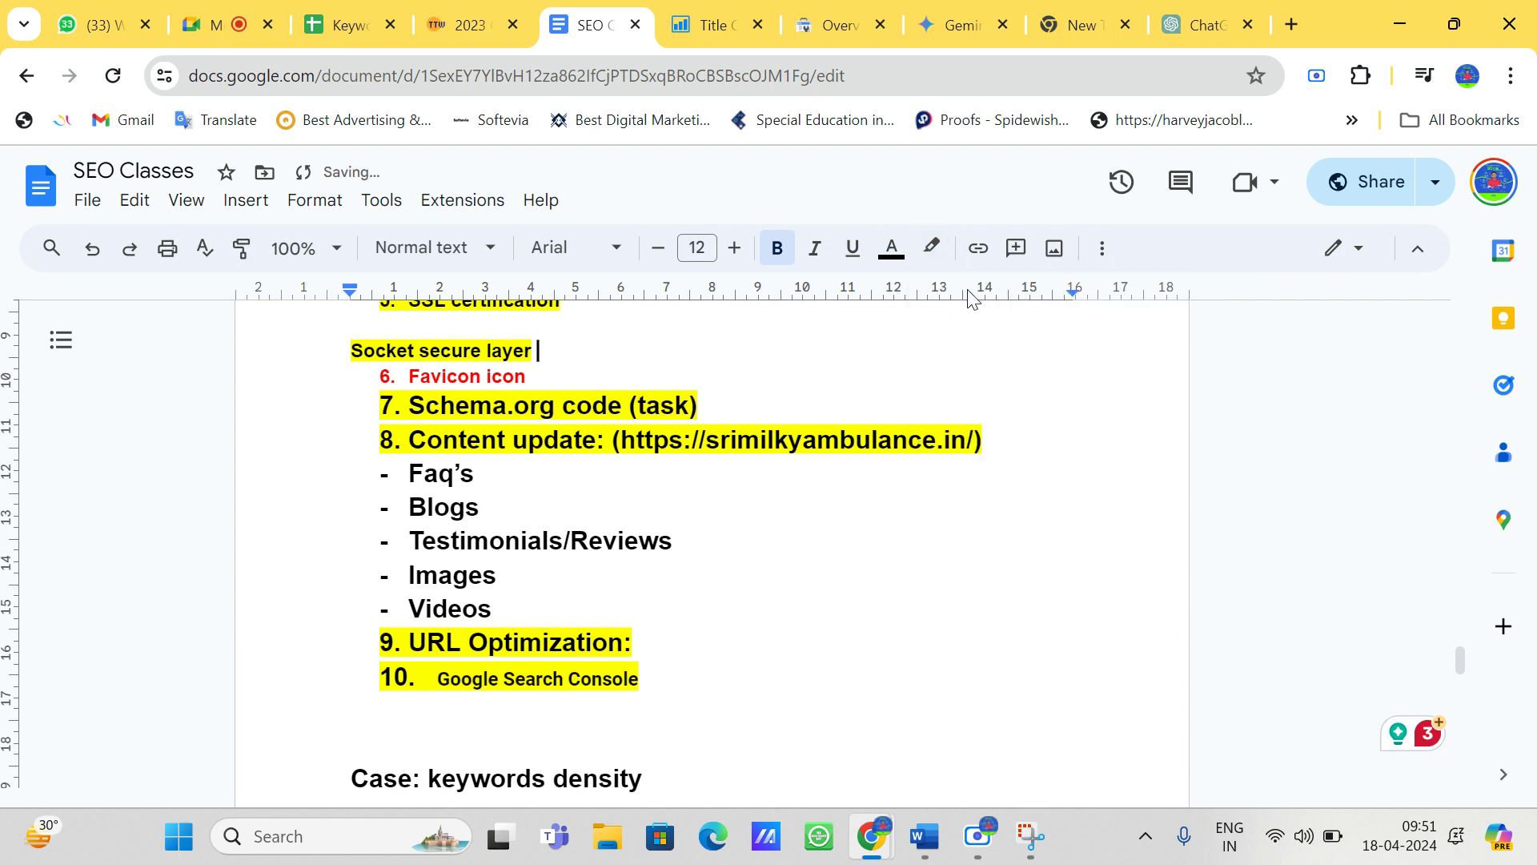
right_click(960, 291)
key(Escape)
click(931, 248)
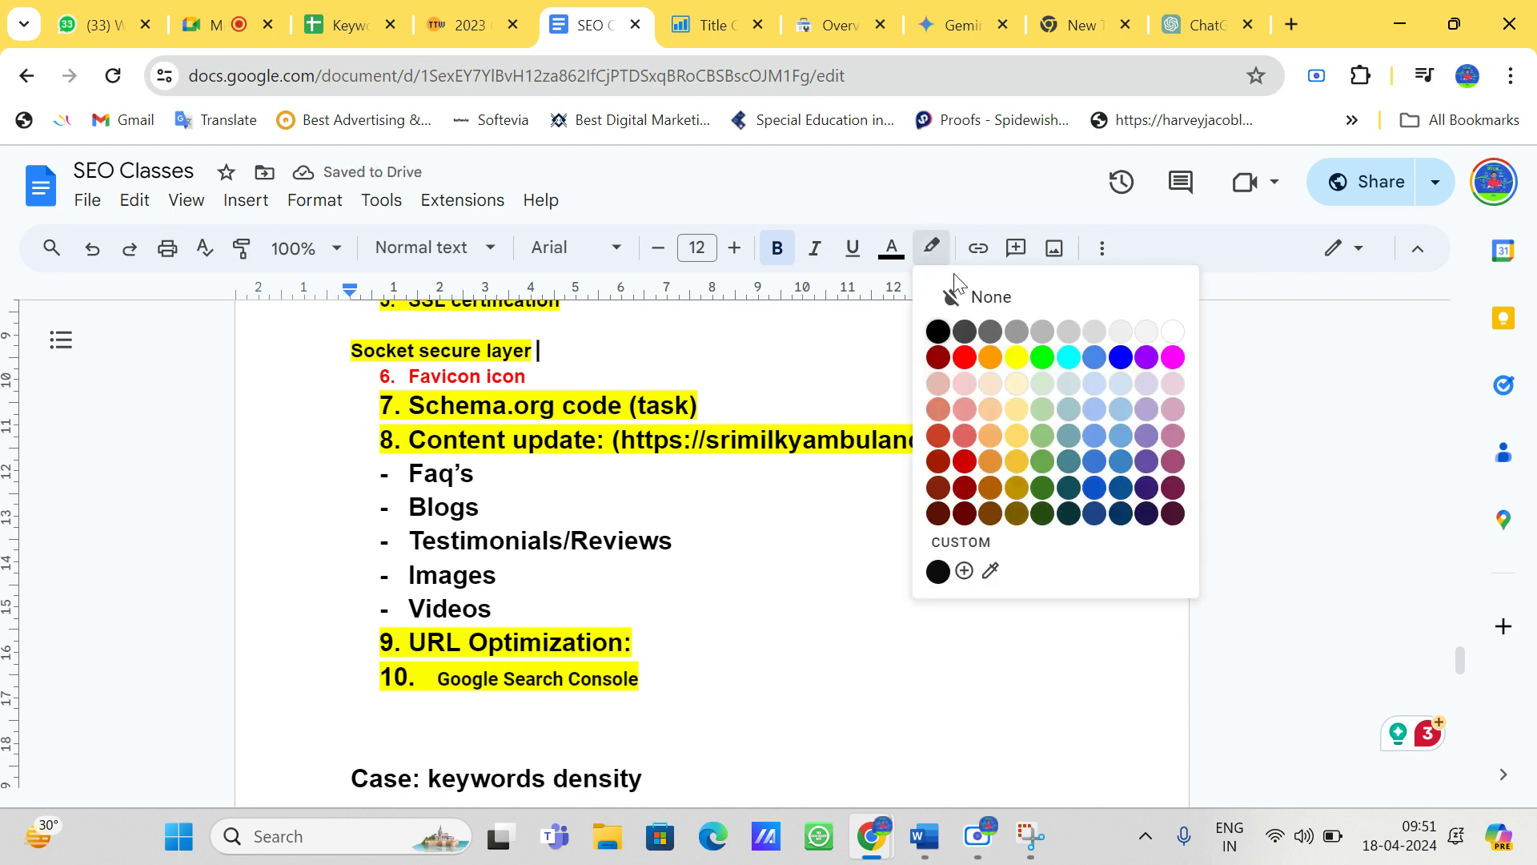
click(971, 302)
right_click(967, 293)
Step: Add list item 11, "Sitemaps", on the line below "Google Search Console"
click(680, 706)
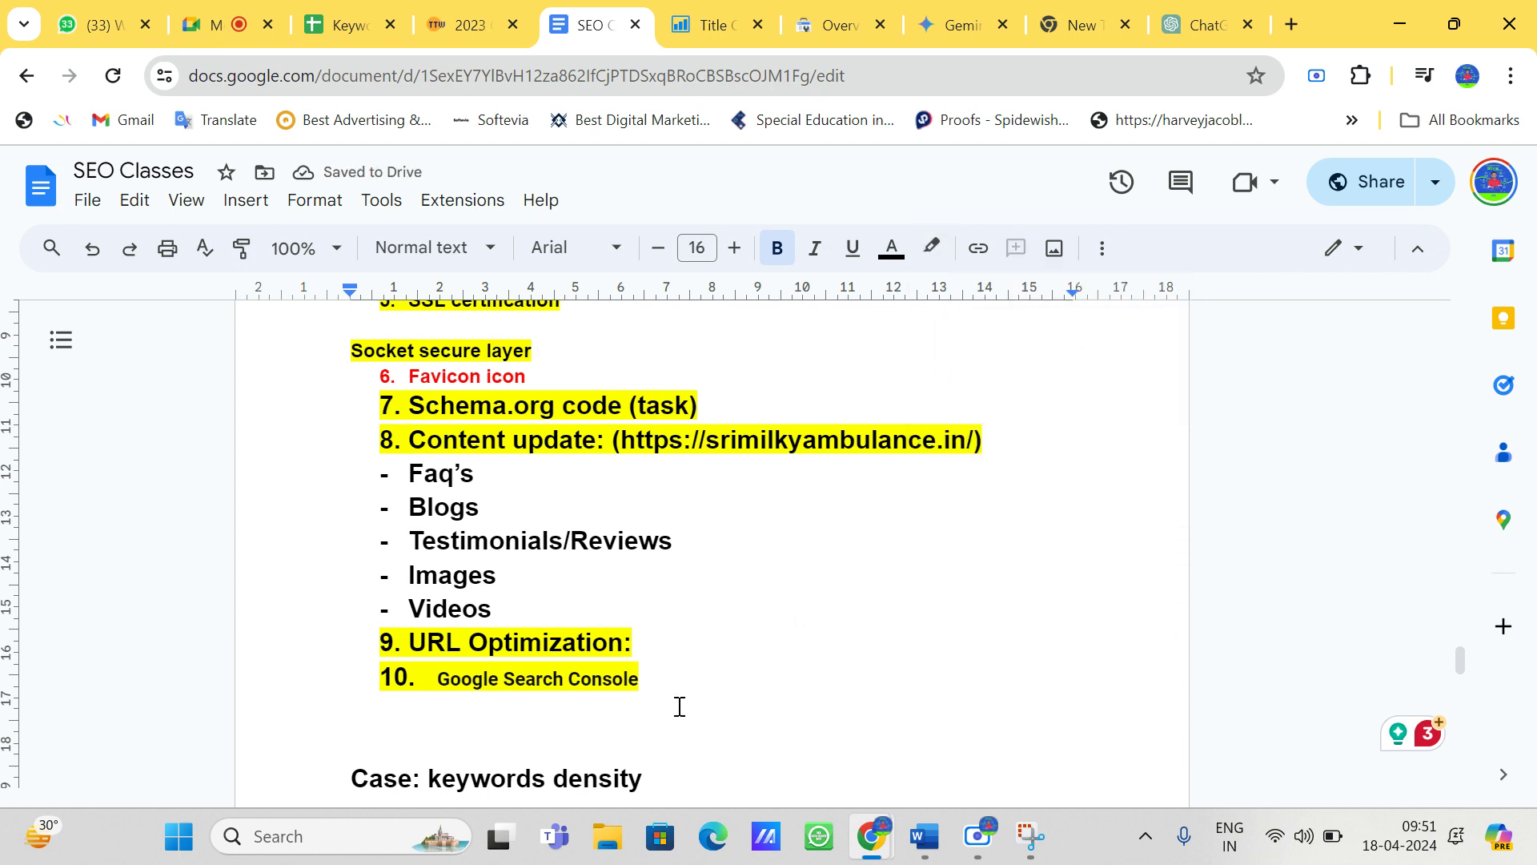
text(11,)
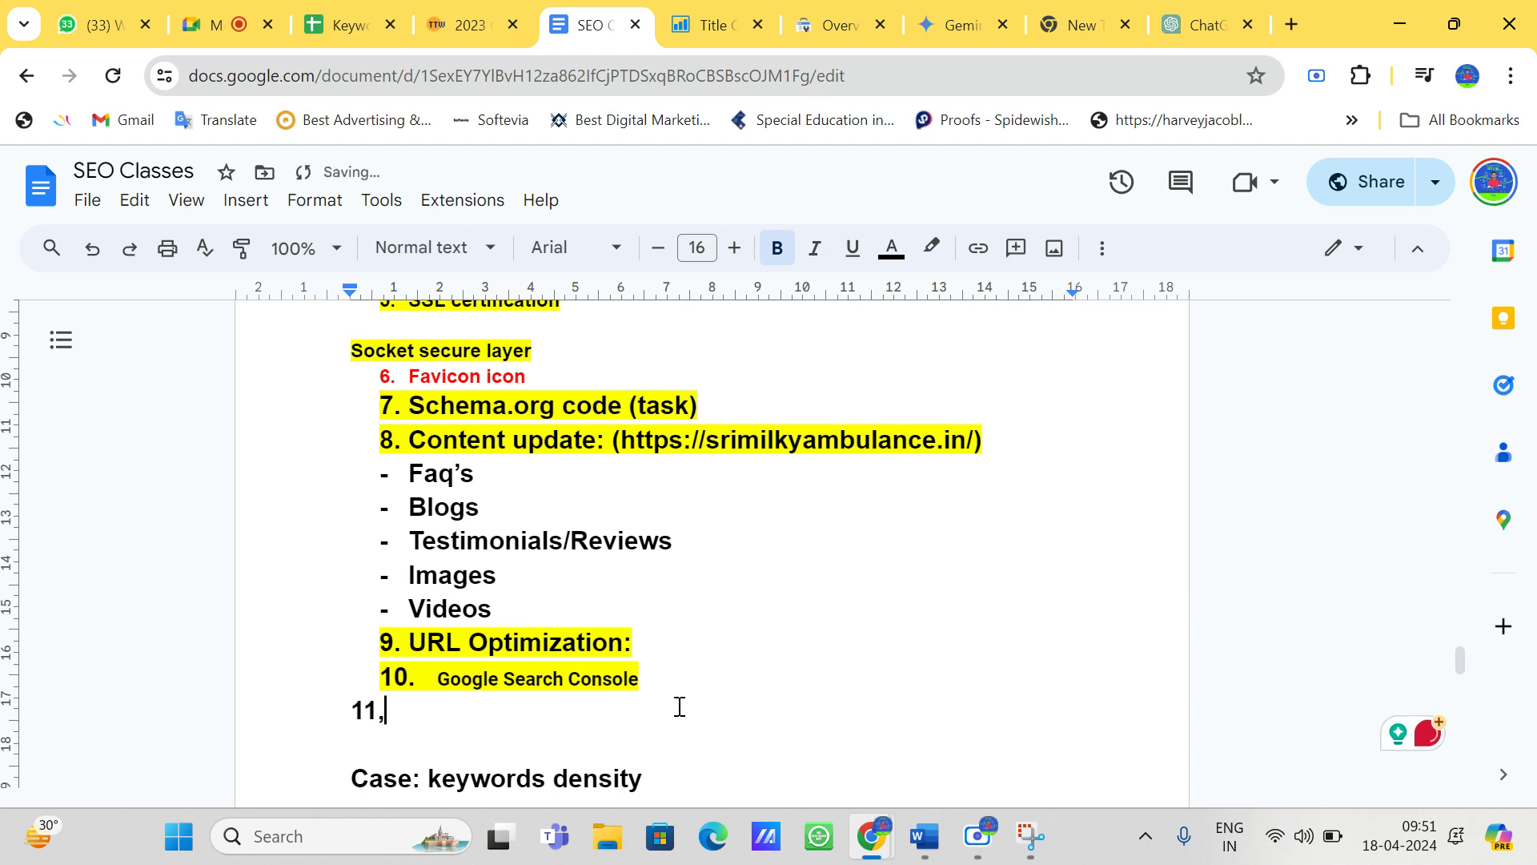
text(. Sitemaps)
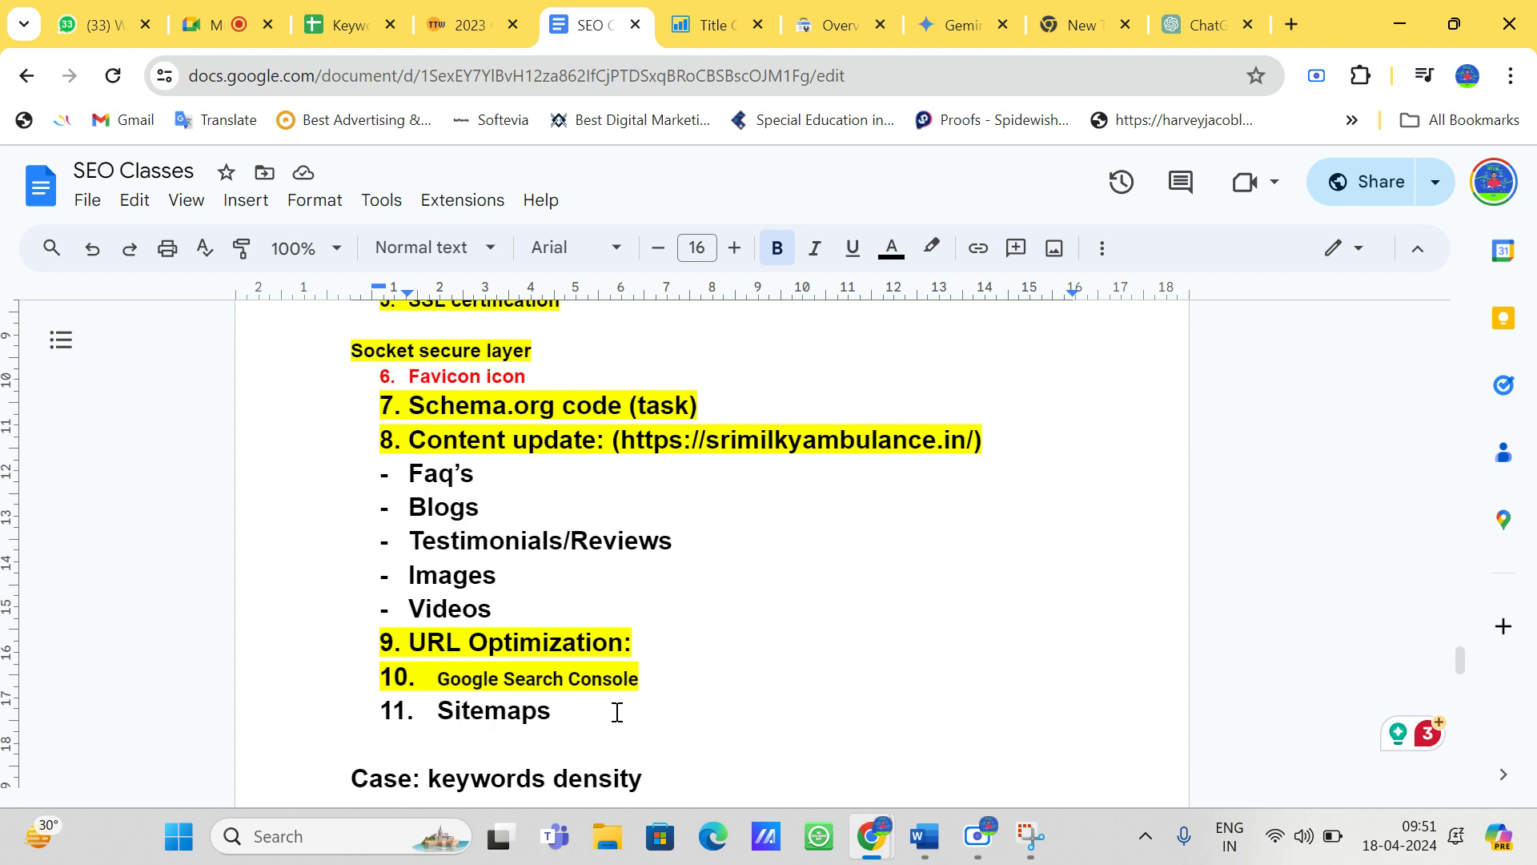
click(1291, 24)
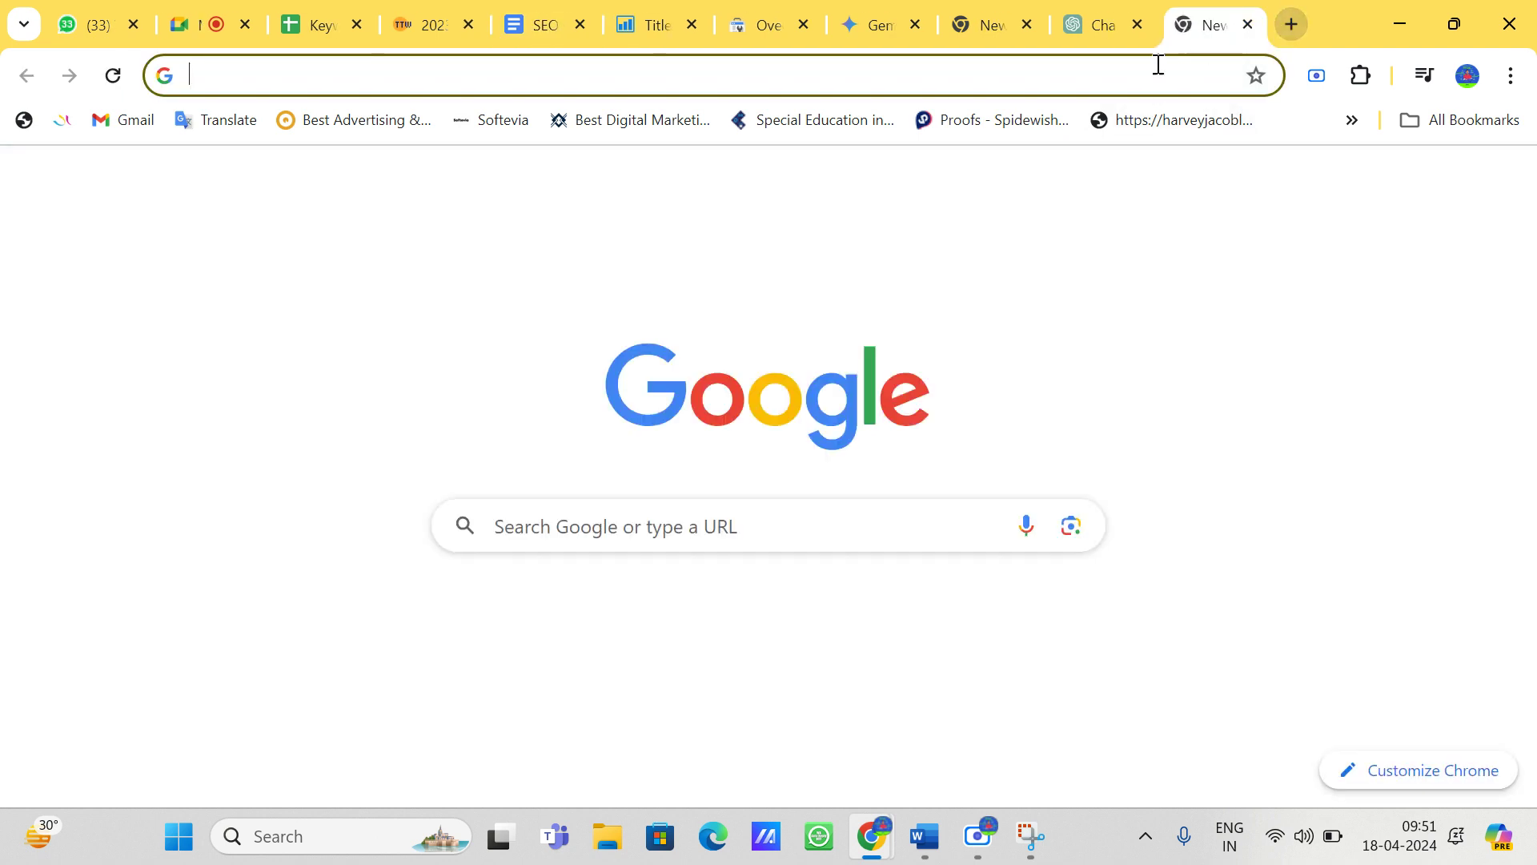
click(1148, 70)
text(sitema)
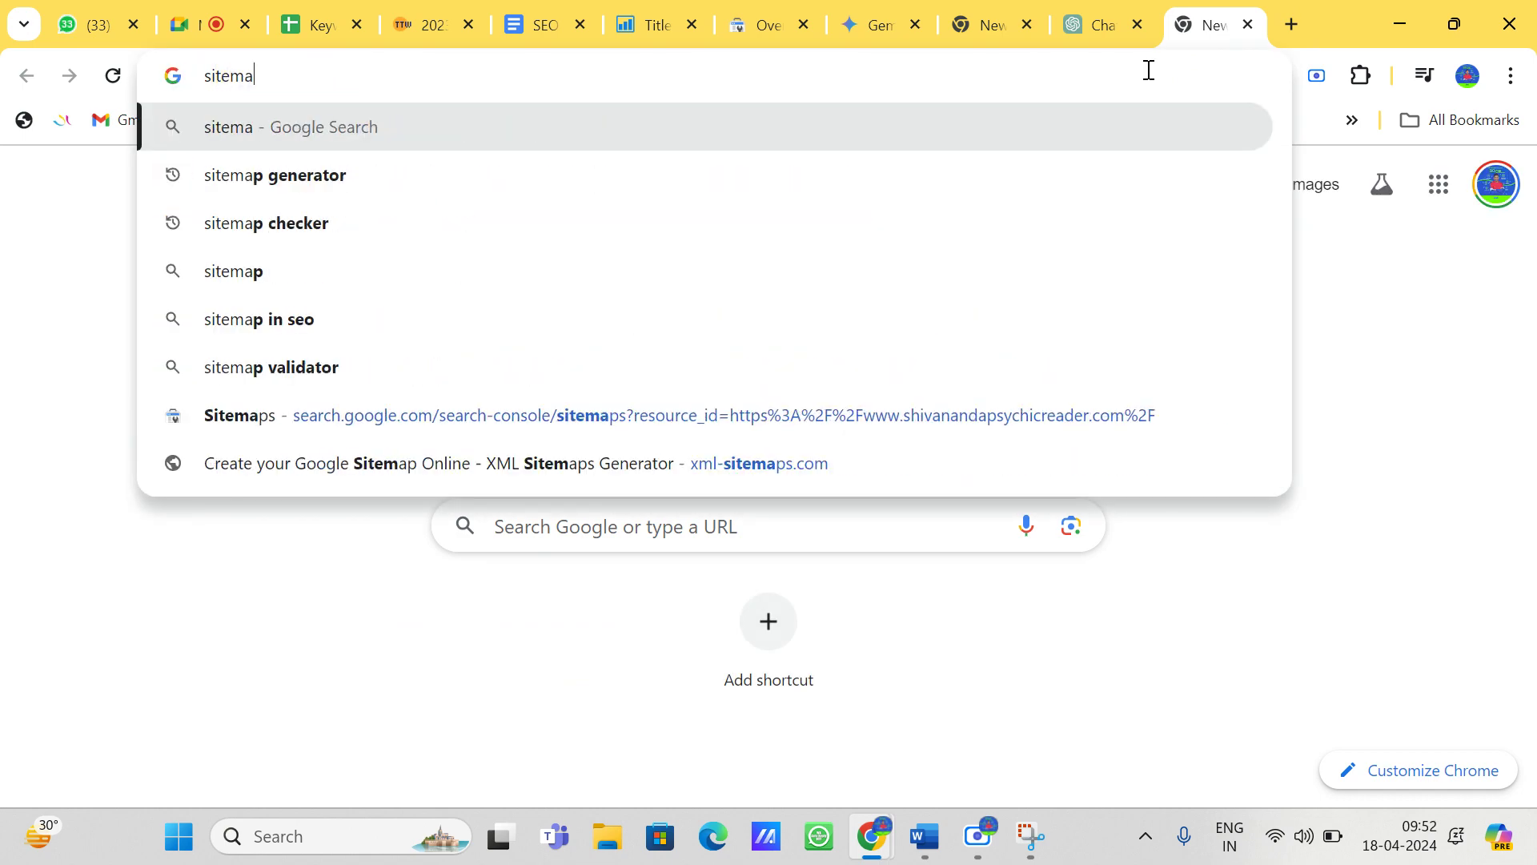
text(ps:)
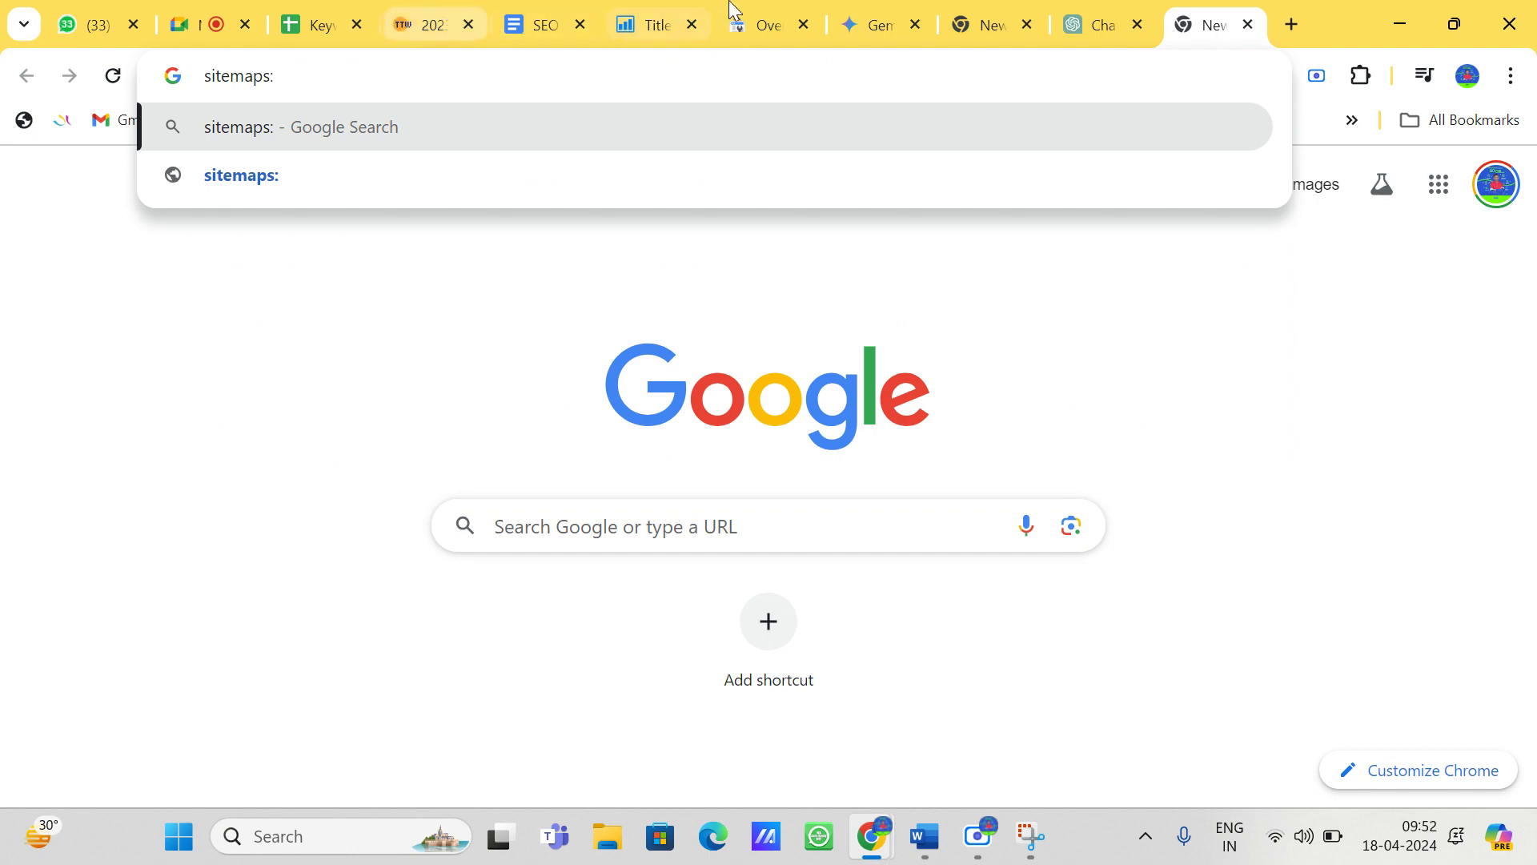
click(1291, 22)
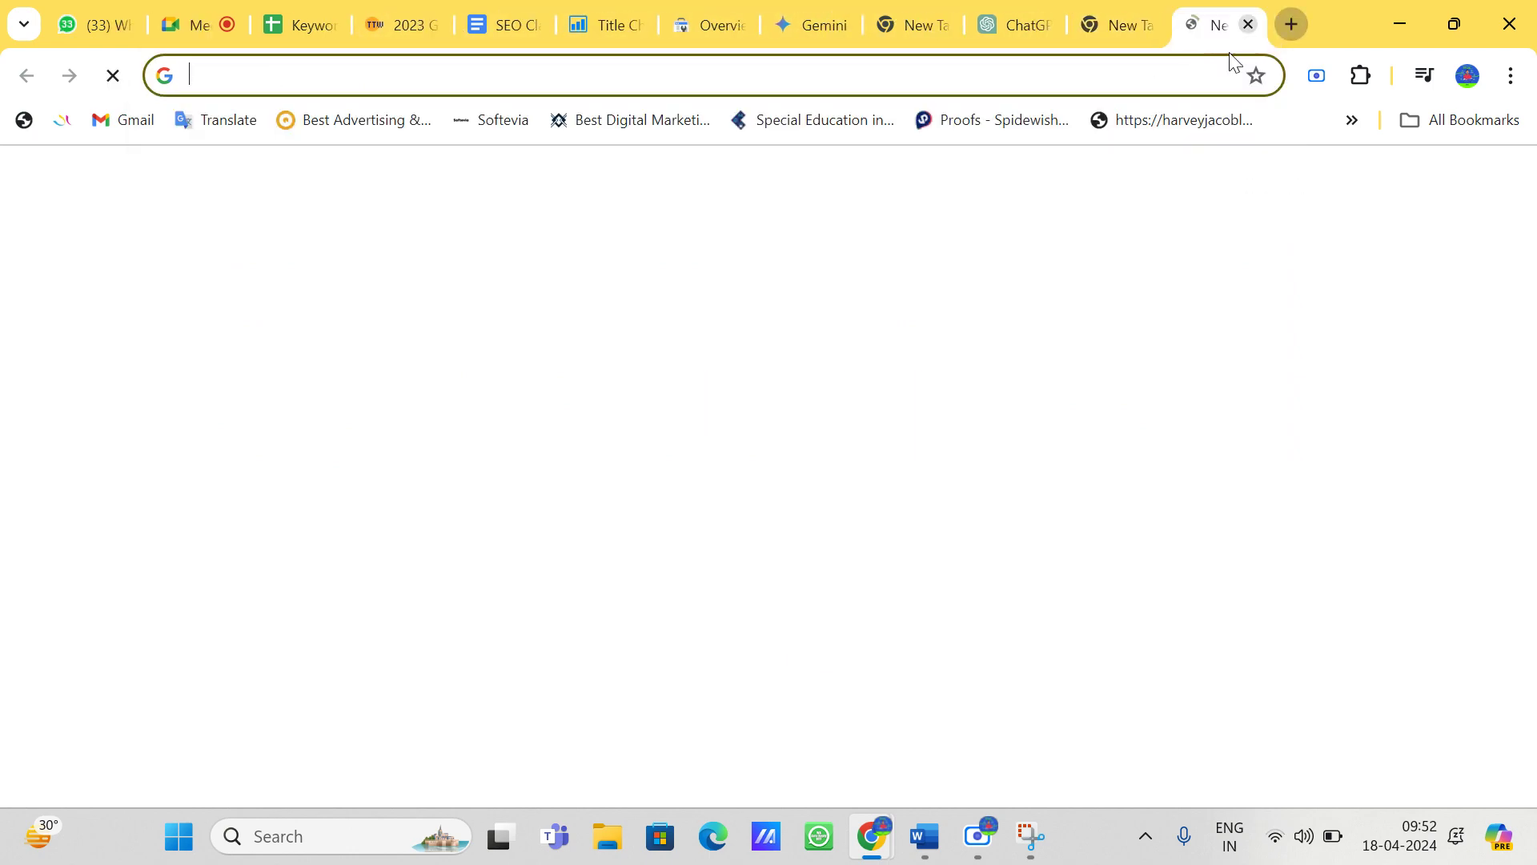
text(webb)
key(ctrl+a)
key(ctrl+c)
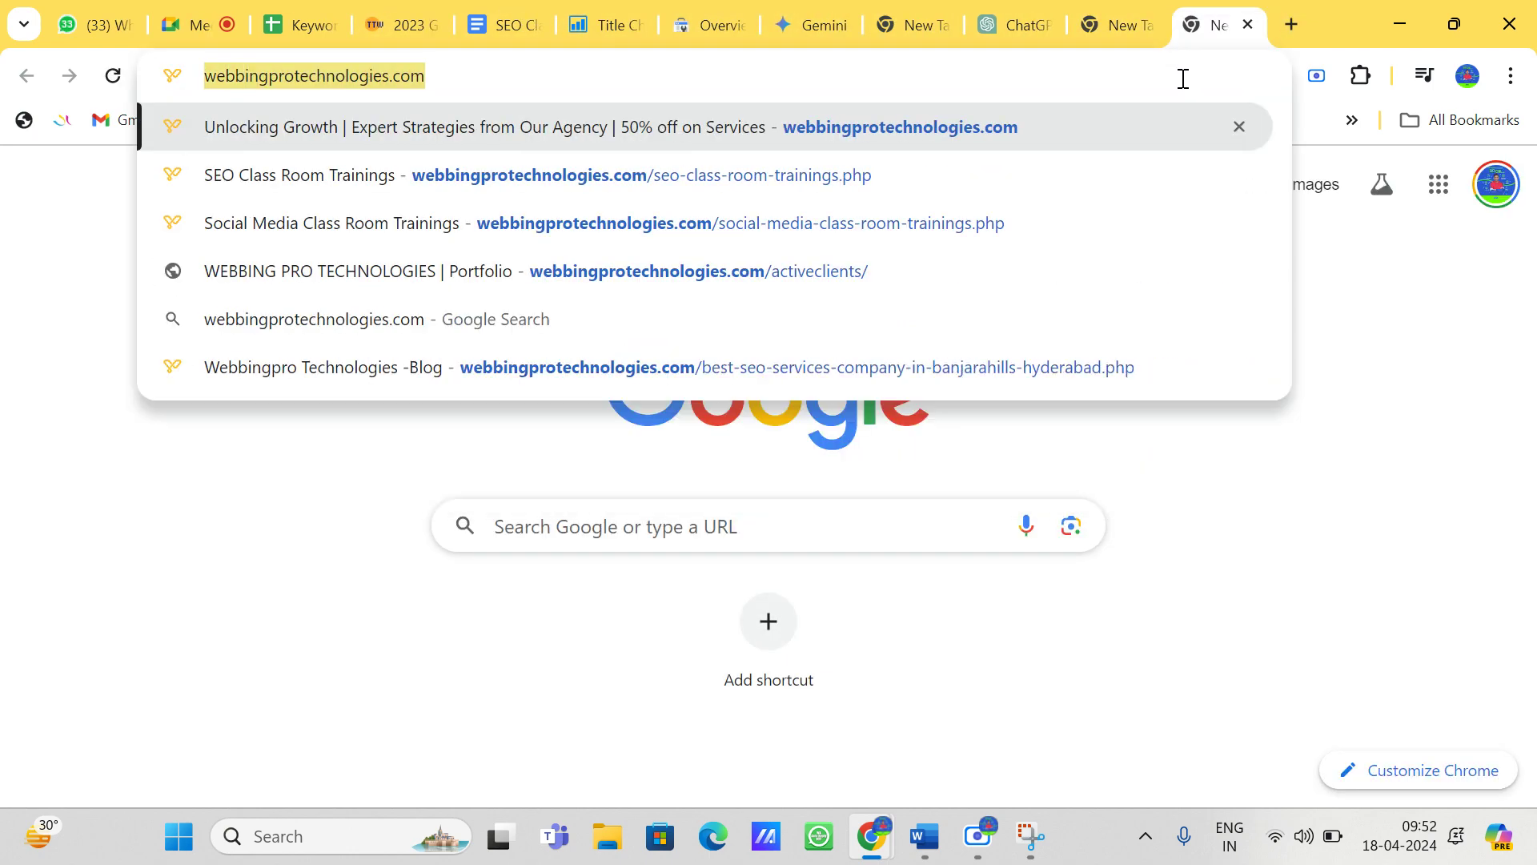
click(1117, 31)
text(:)
key(ctrl+v)
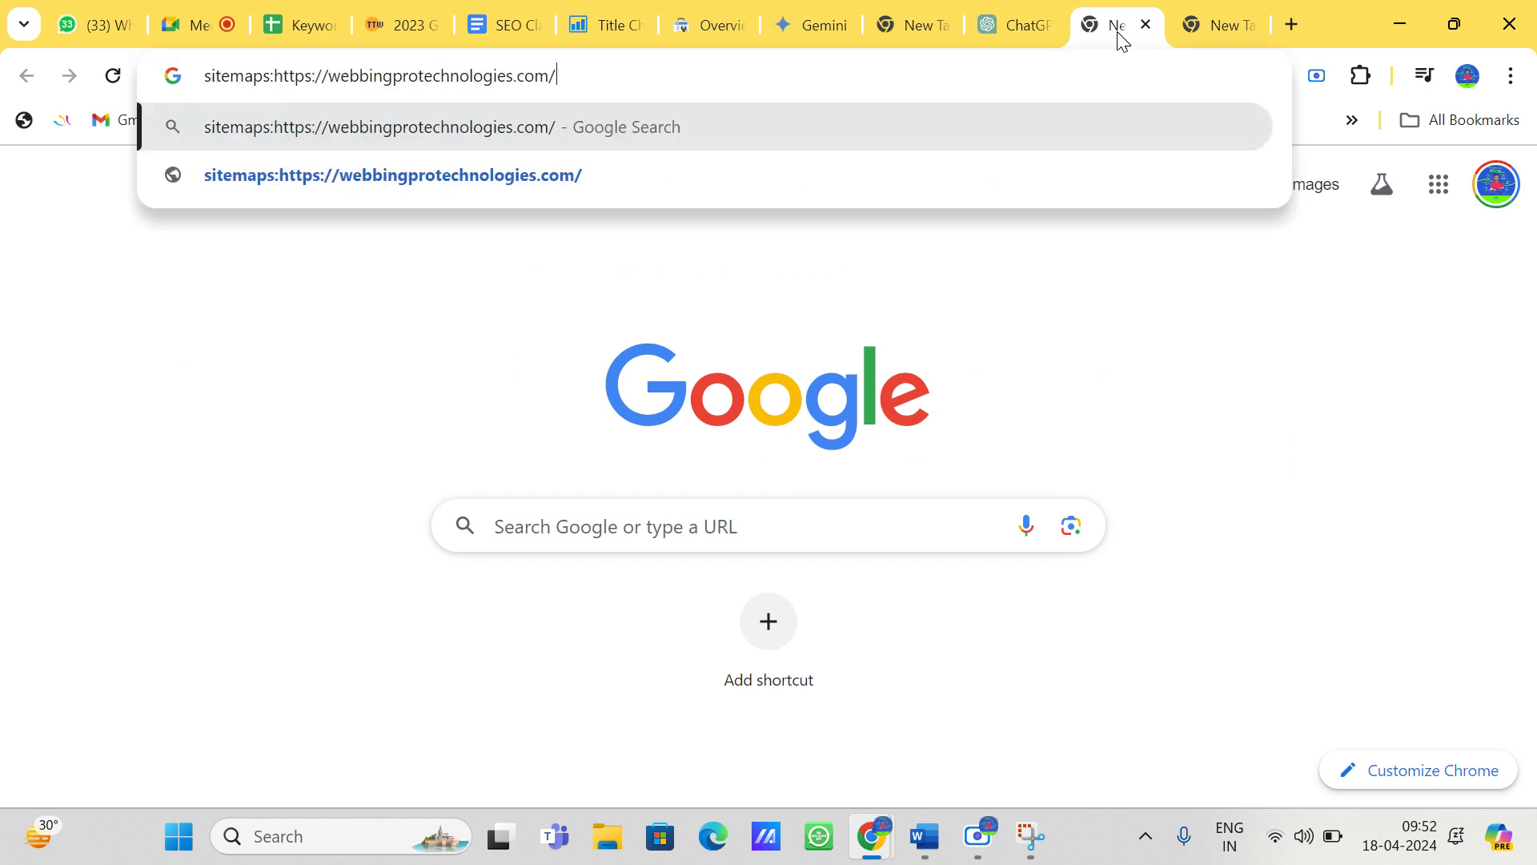
key(Return)
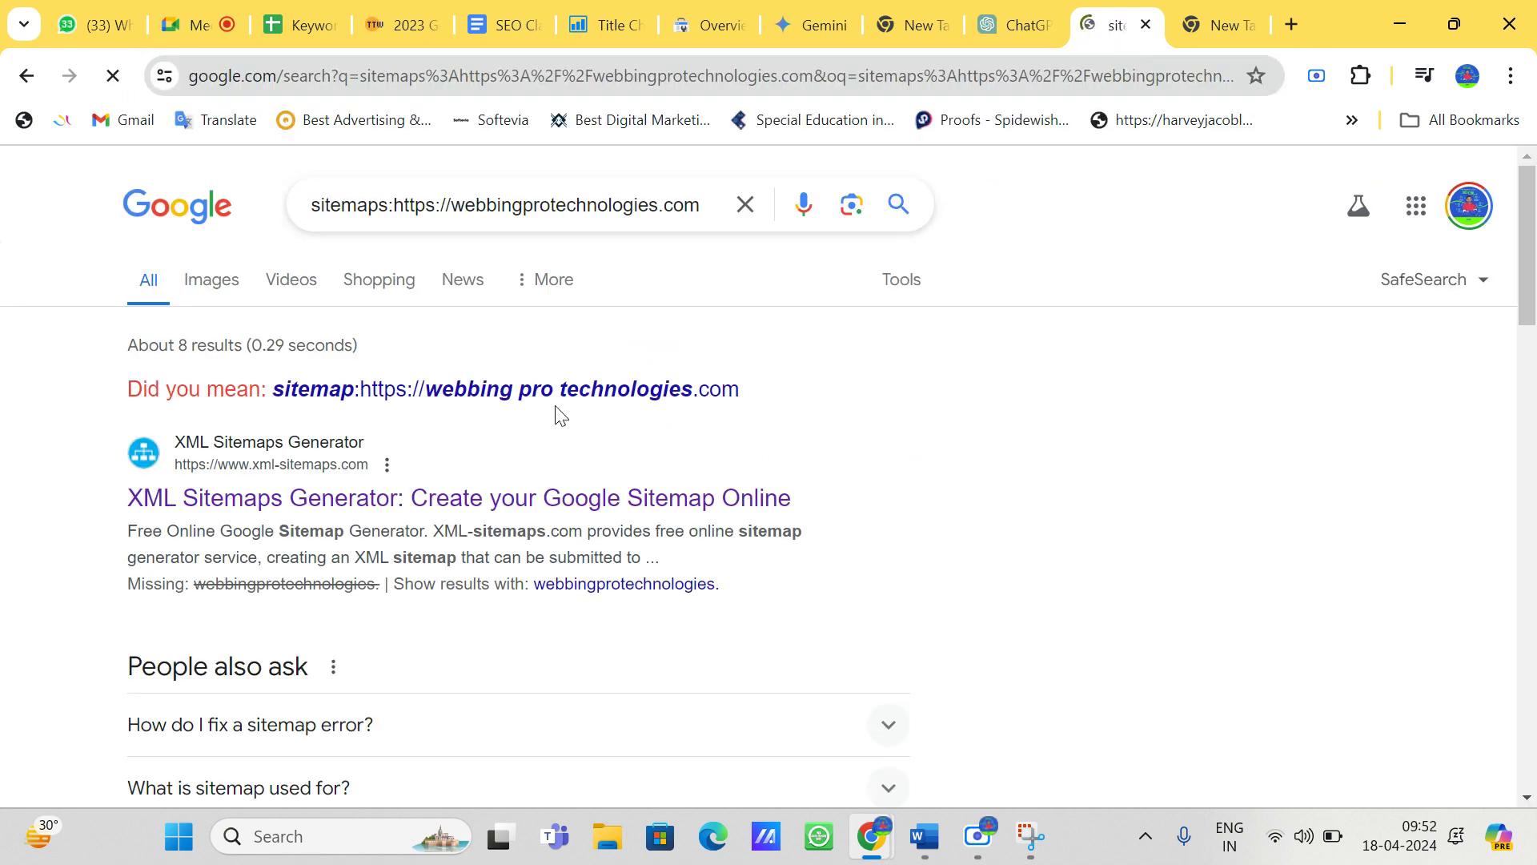
click(456, 210)
key(BackSpace)
key(BackSpace)
key(BackSpace)
key(BackSpace)
key(BackSpace)
key(BackSpace)
key(BackSpace)
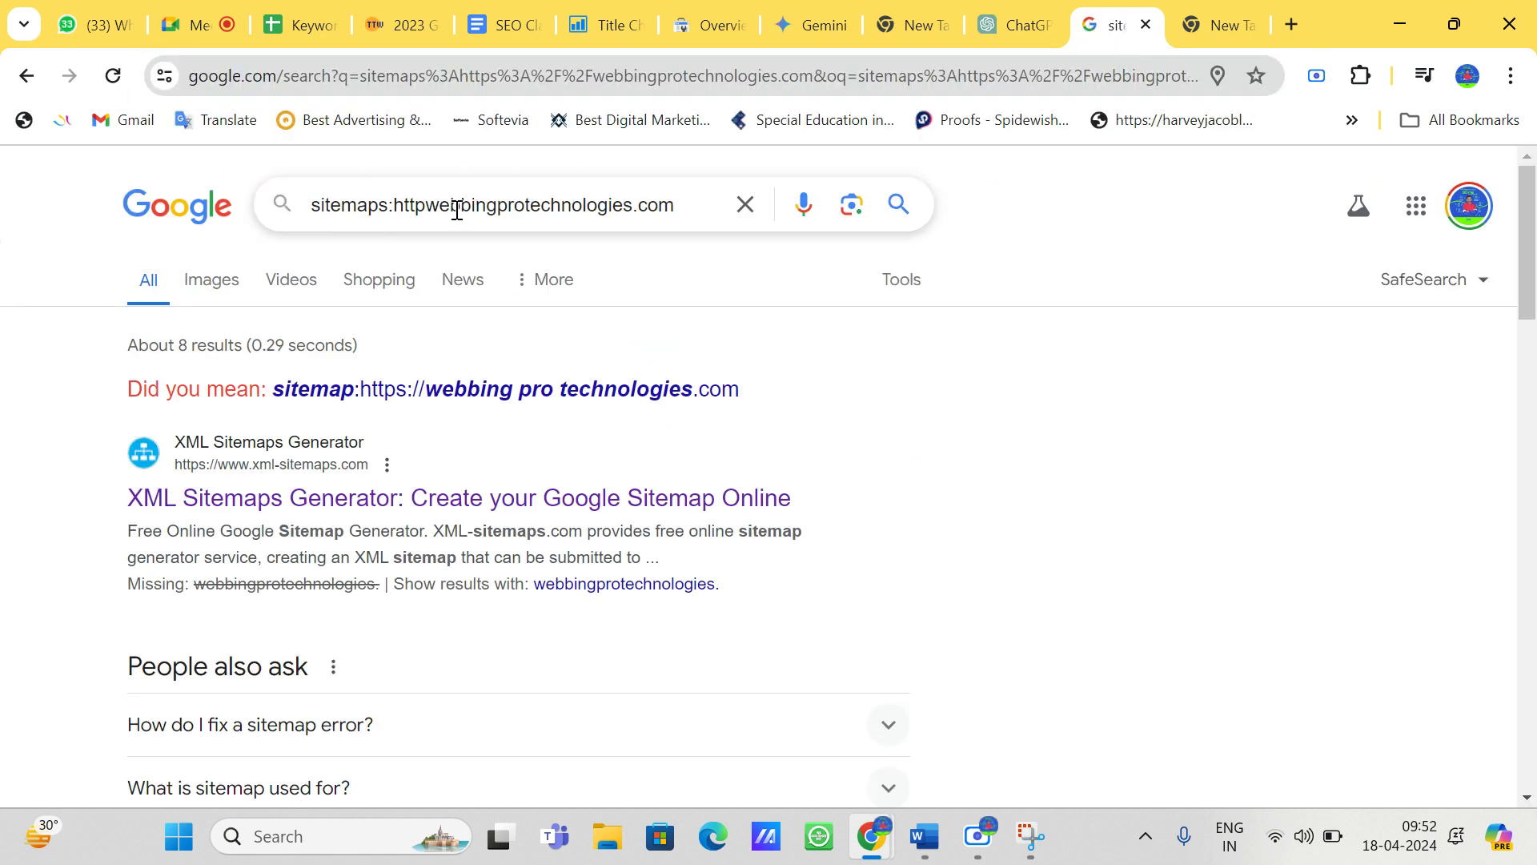
key(BackSpace)
text(www.)
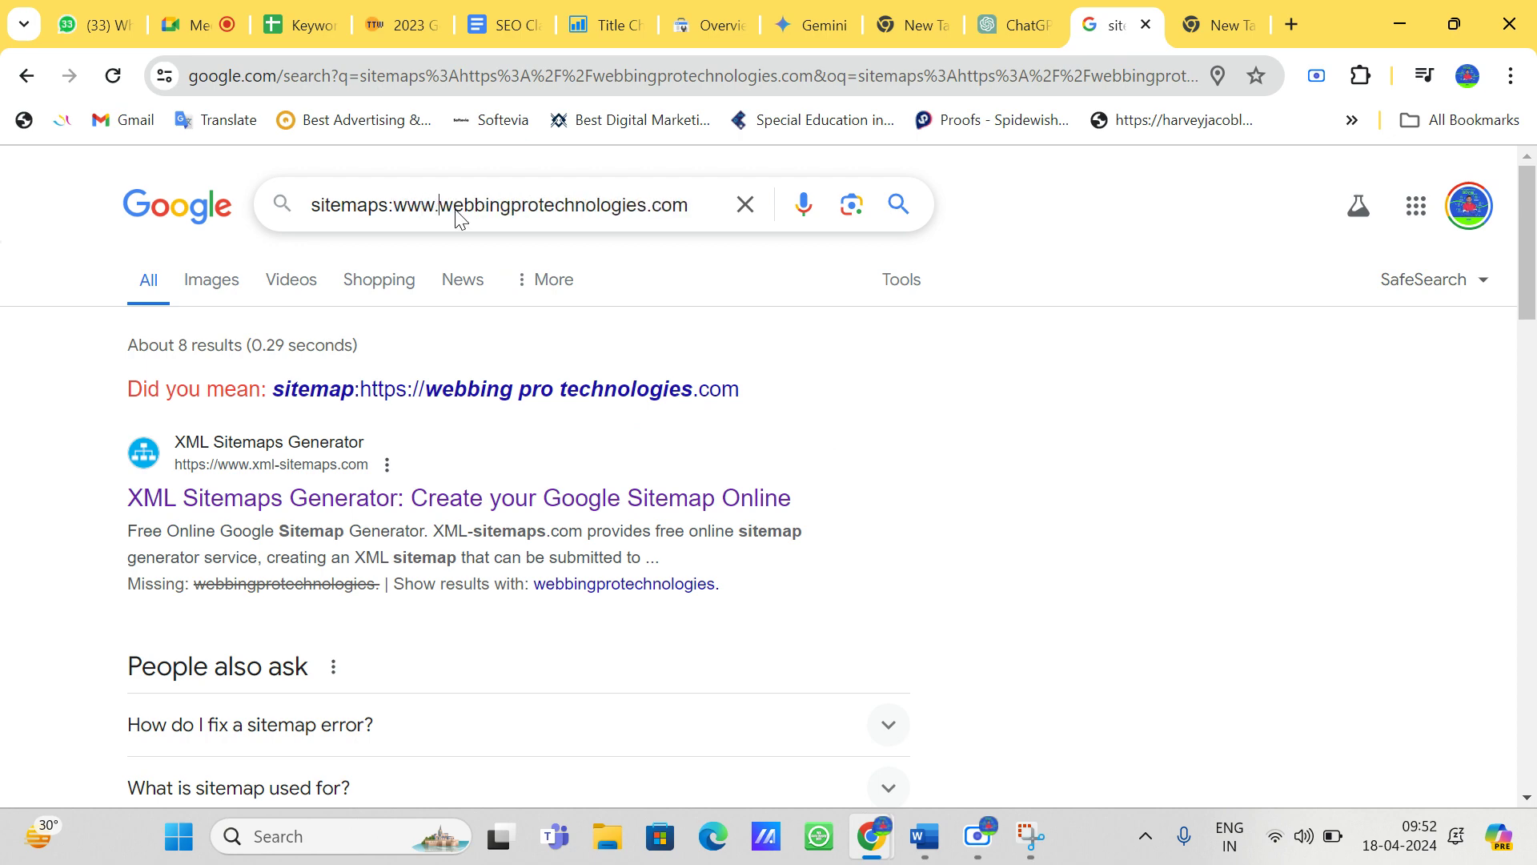
key(Return)
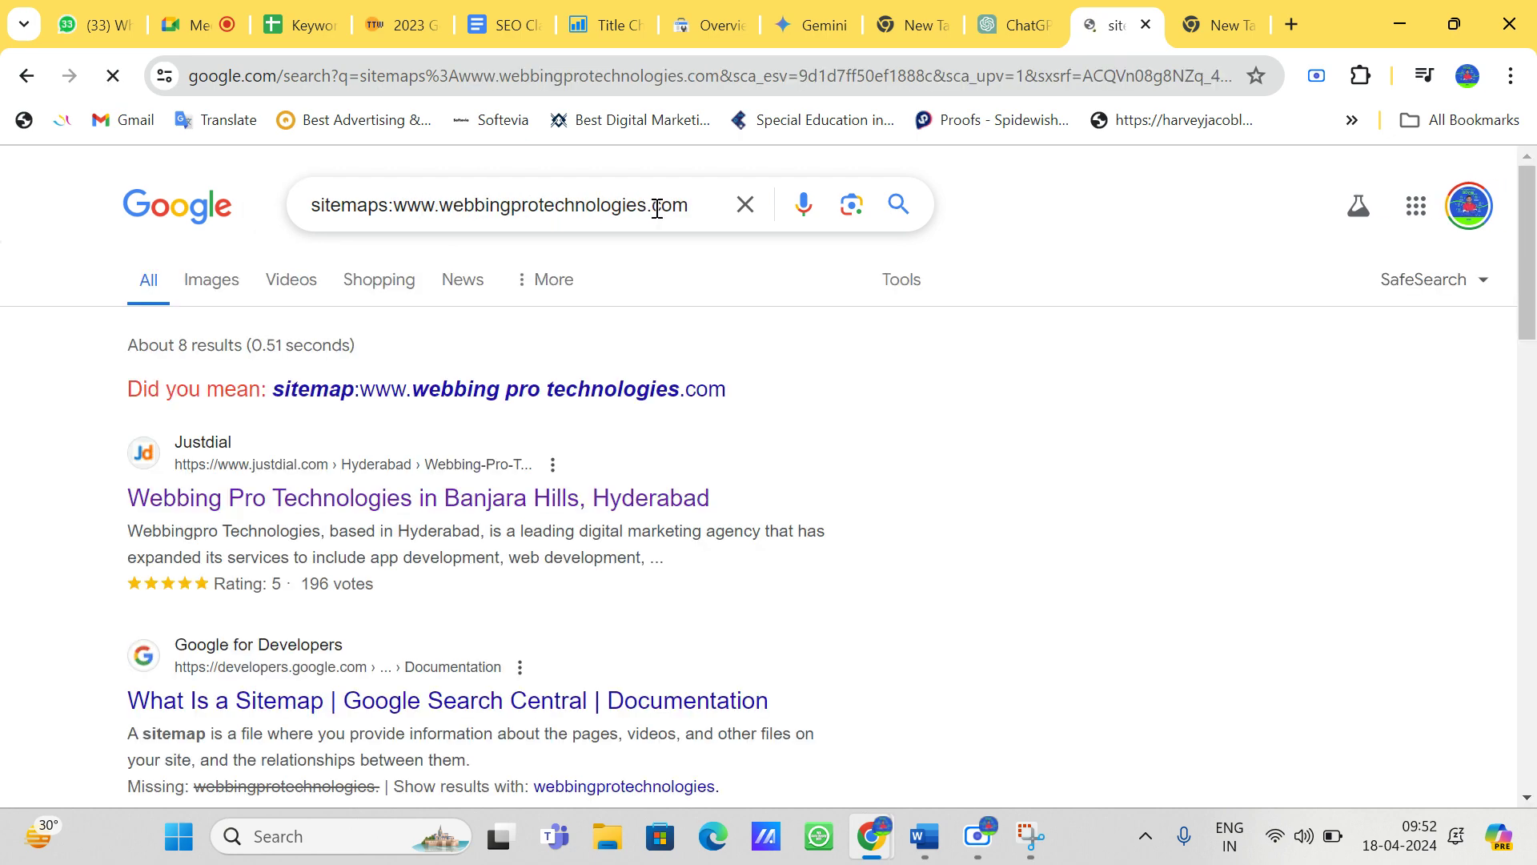
drag(687, 205, 85, 248)
key(BackSpace)
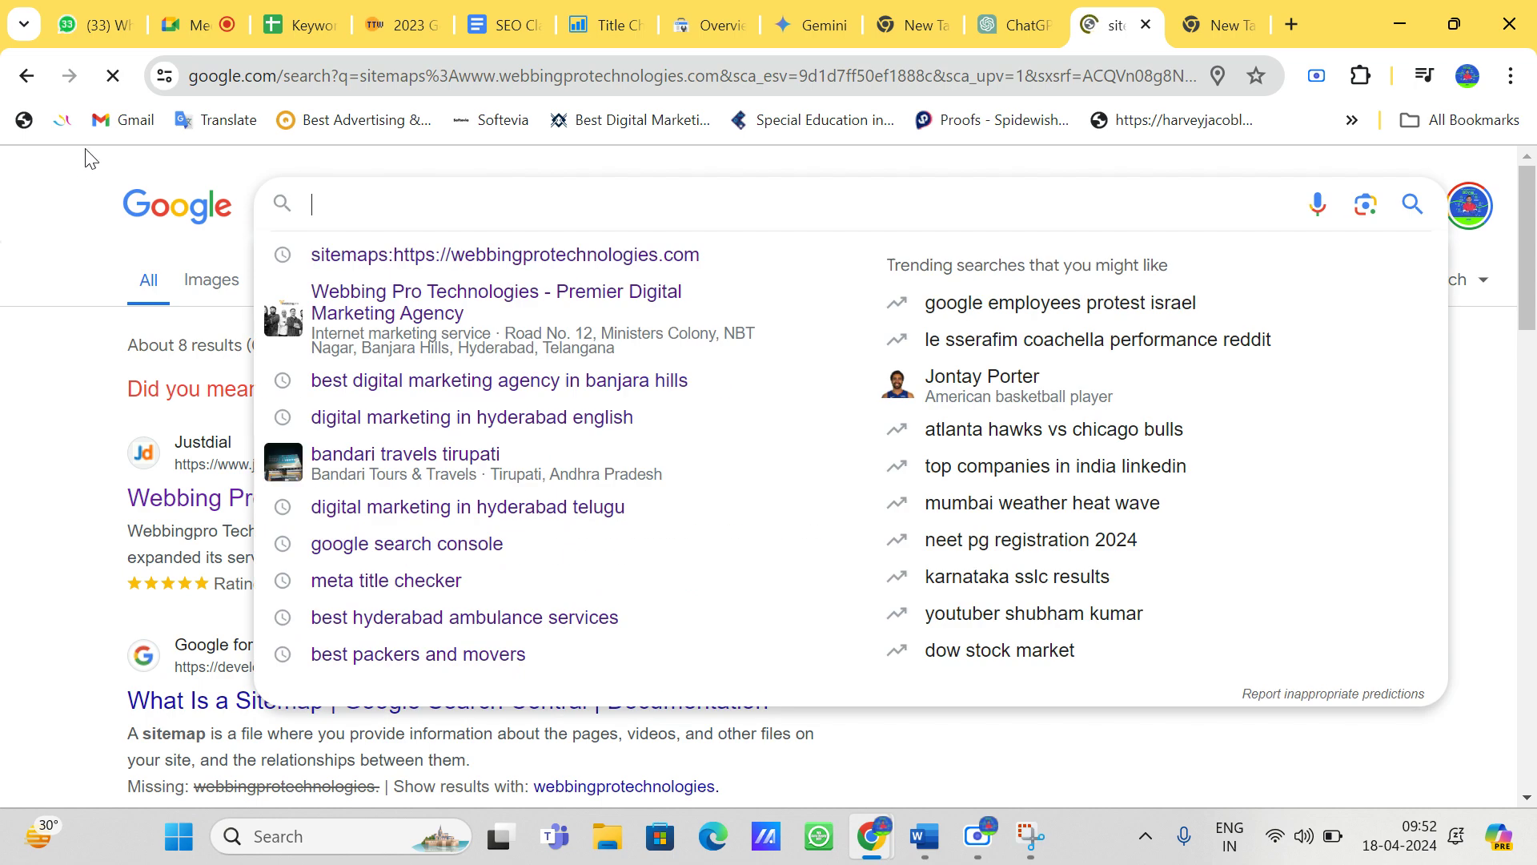
click(256, 68)
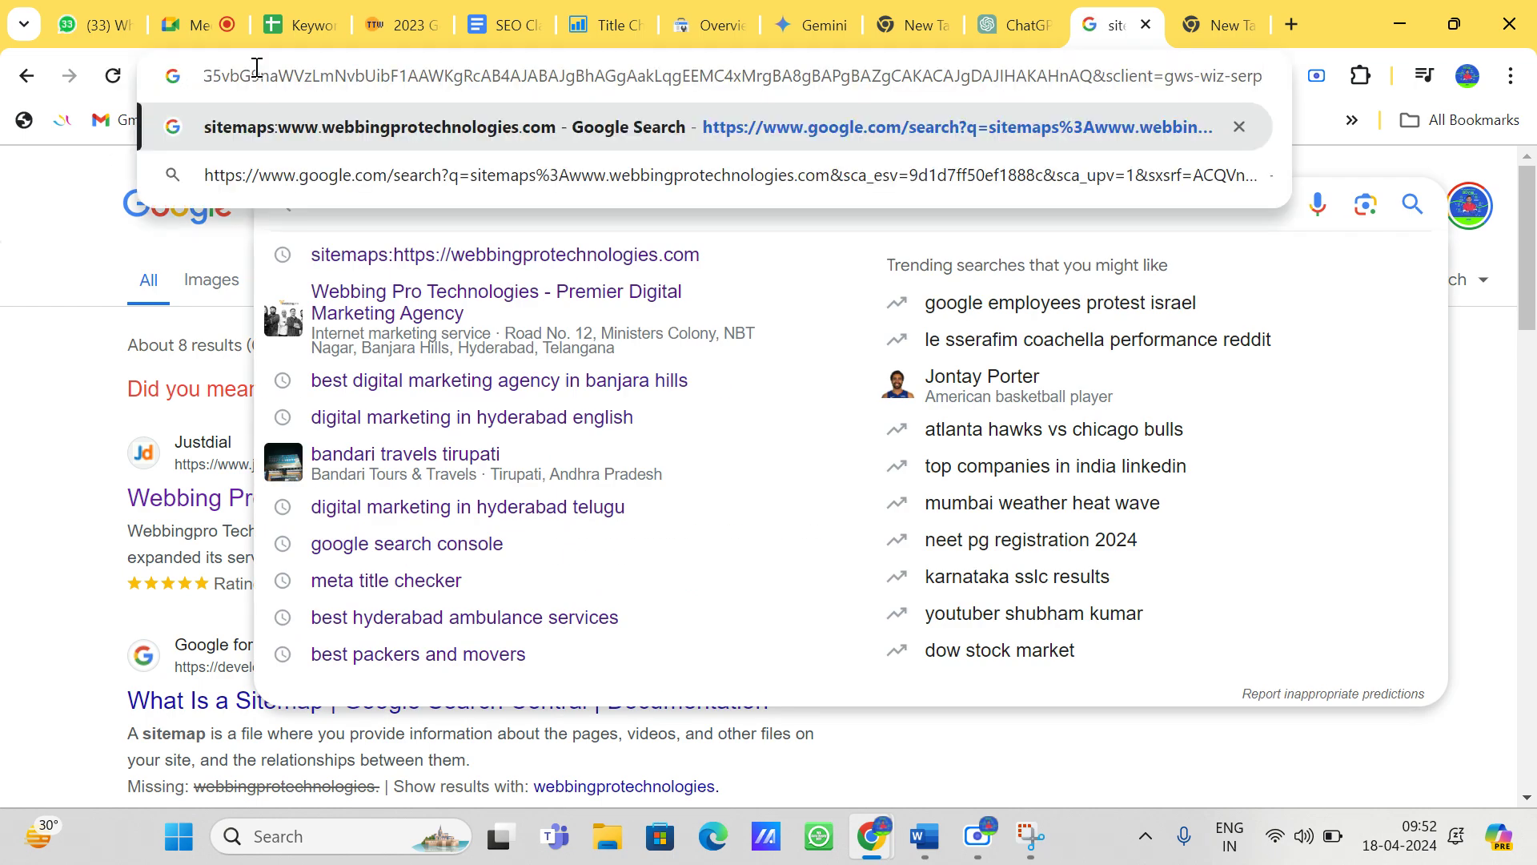
key(ctrl+a)
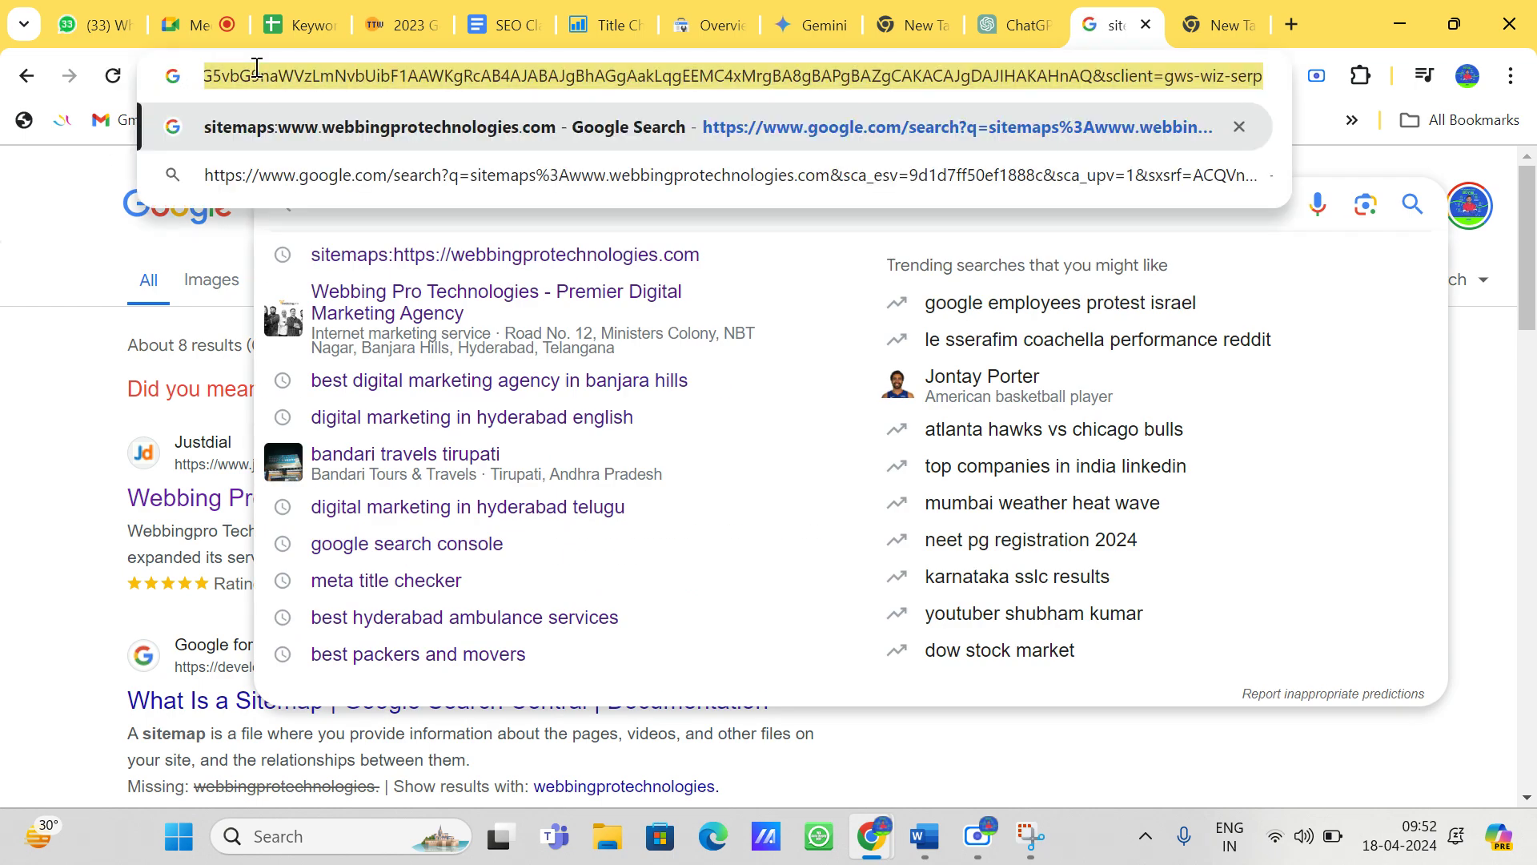
Step: Open webbingprotechnologies.com/sitemap.xml in the tab that already holds the site's address
click(1226, 31)
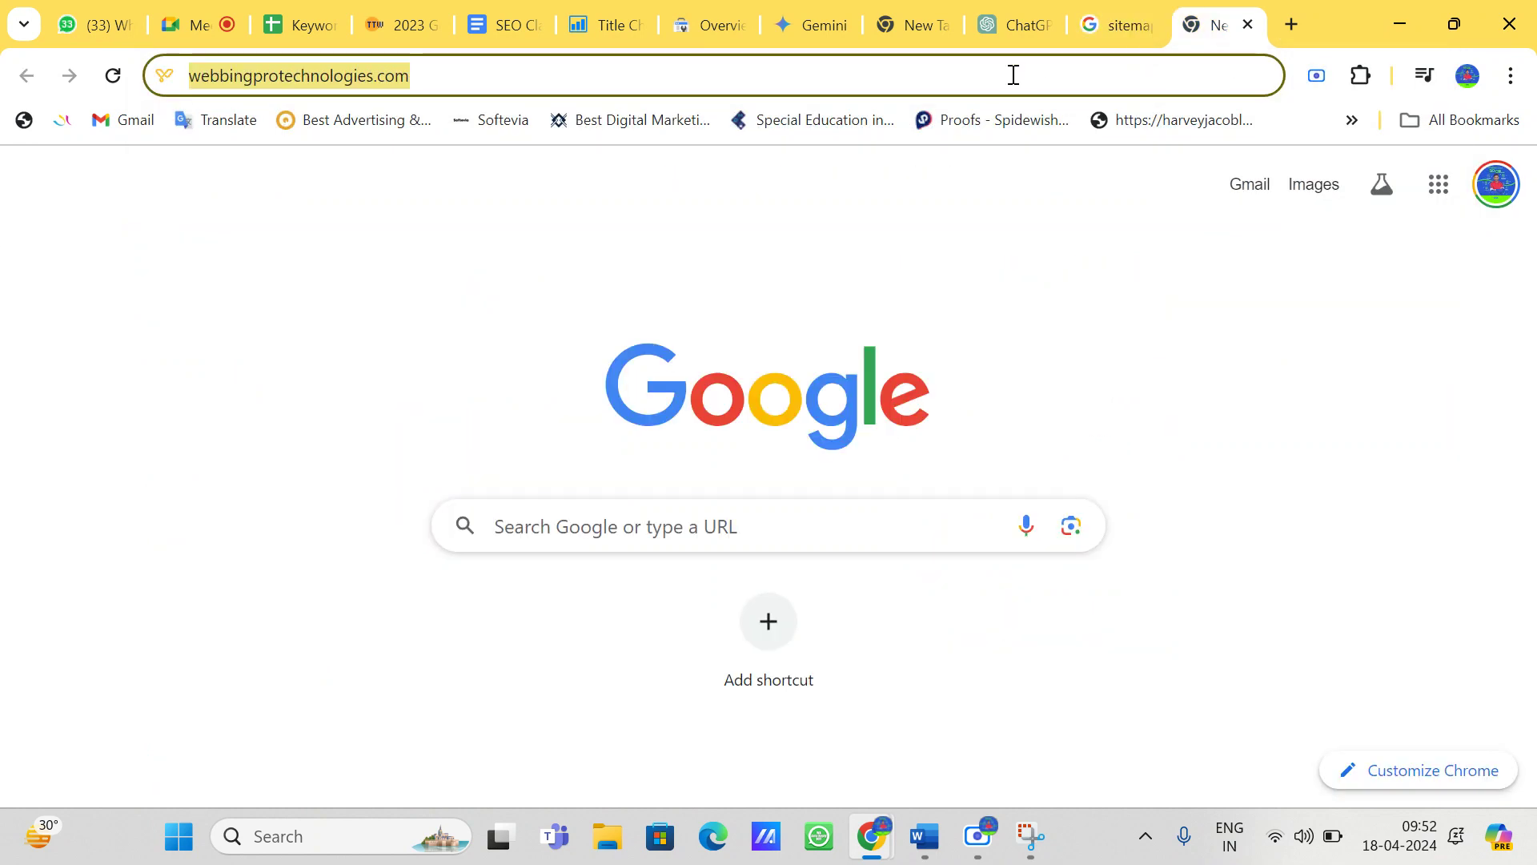
click(831, 83)
text(/)
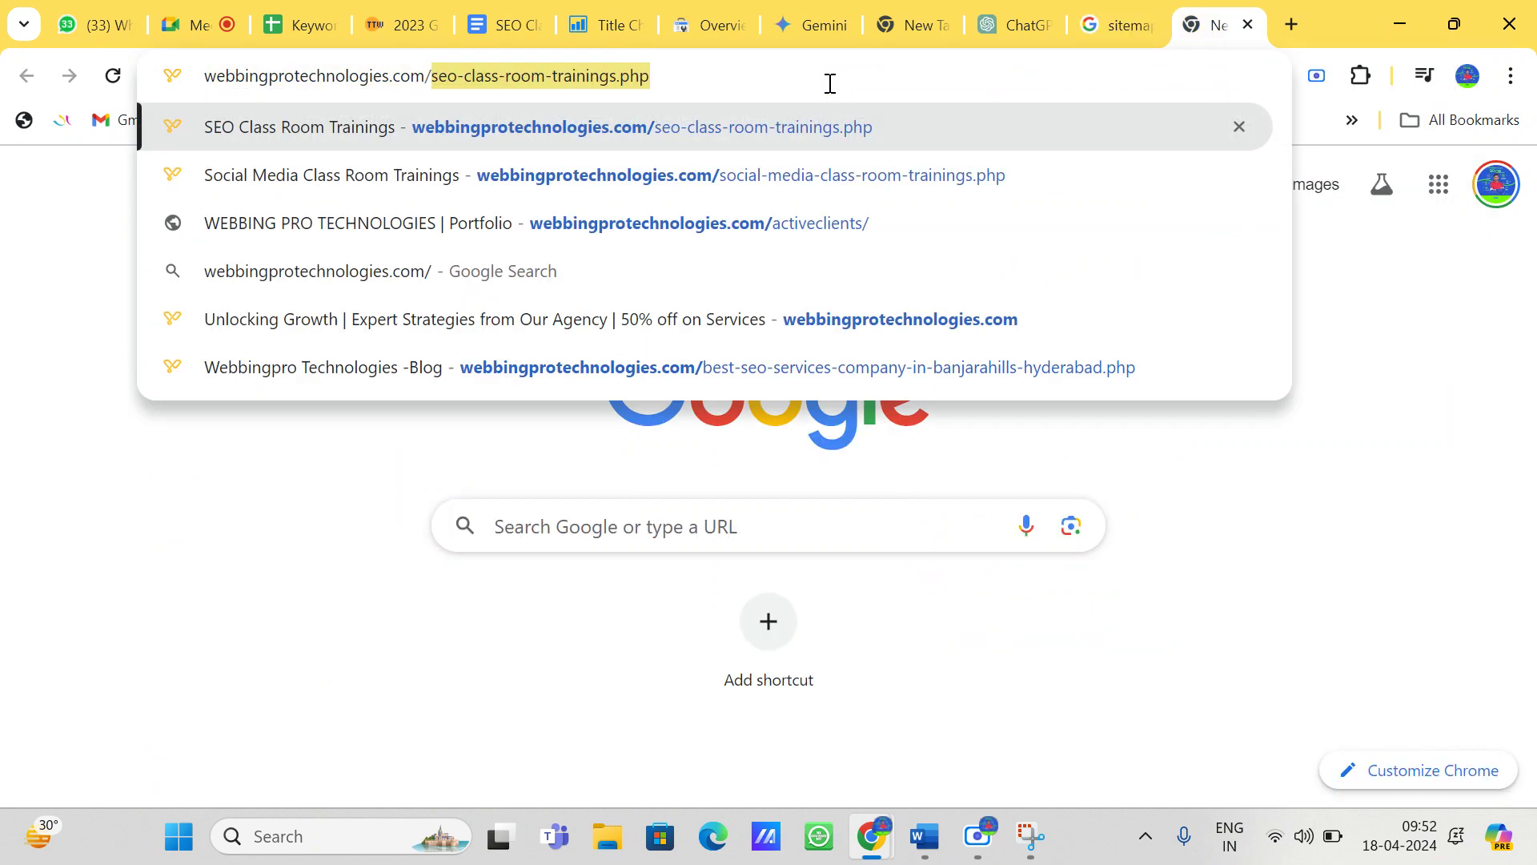
text(sitema)
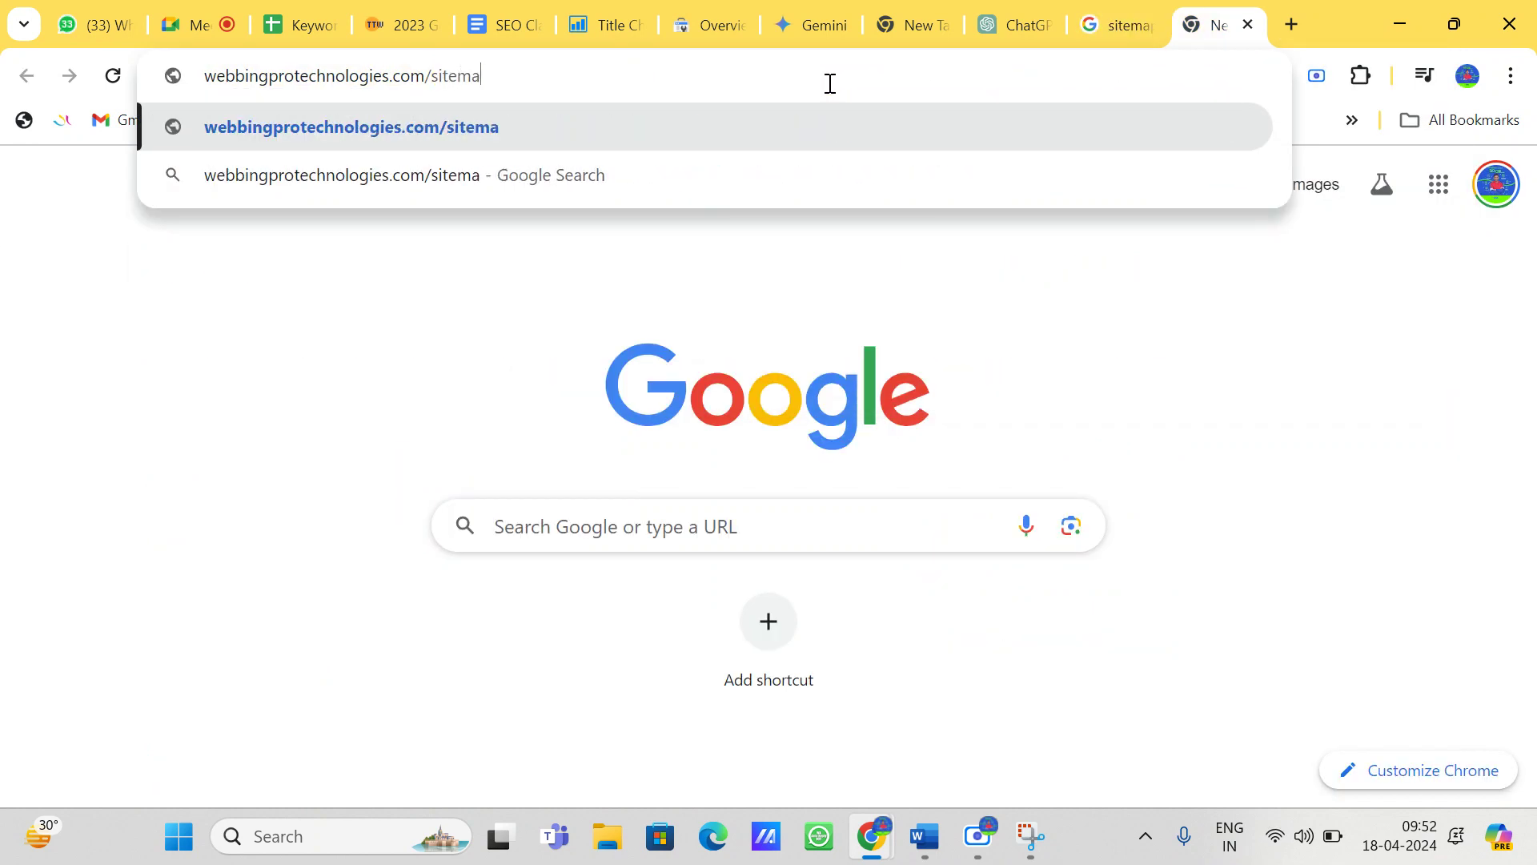
text(p.xml)
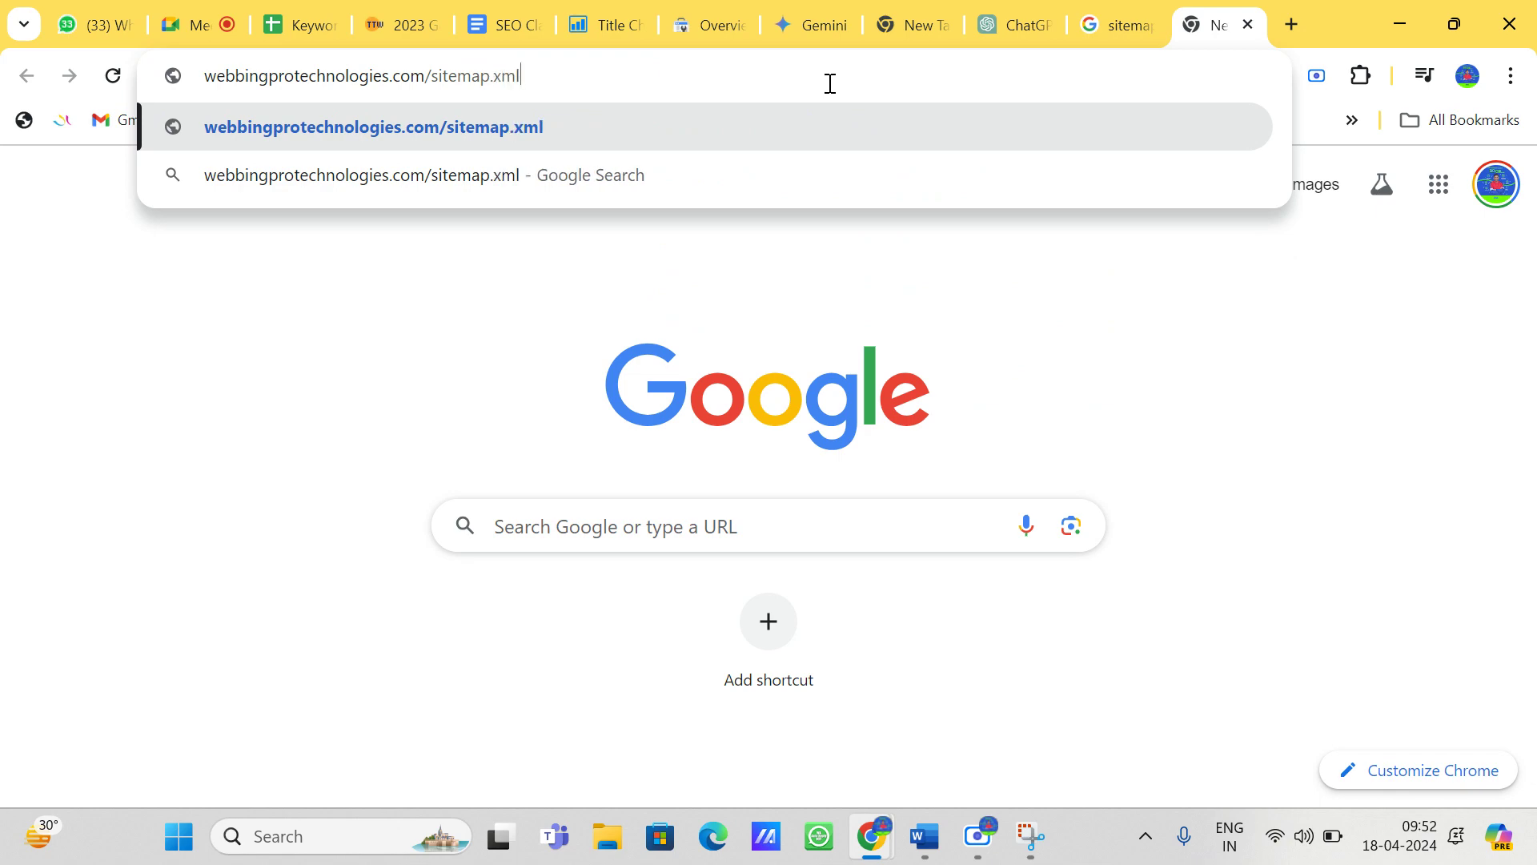
key(Return)
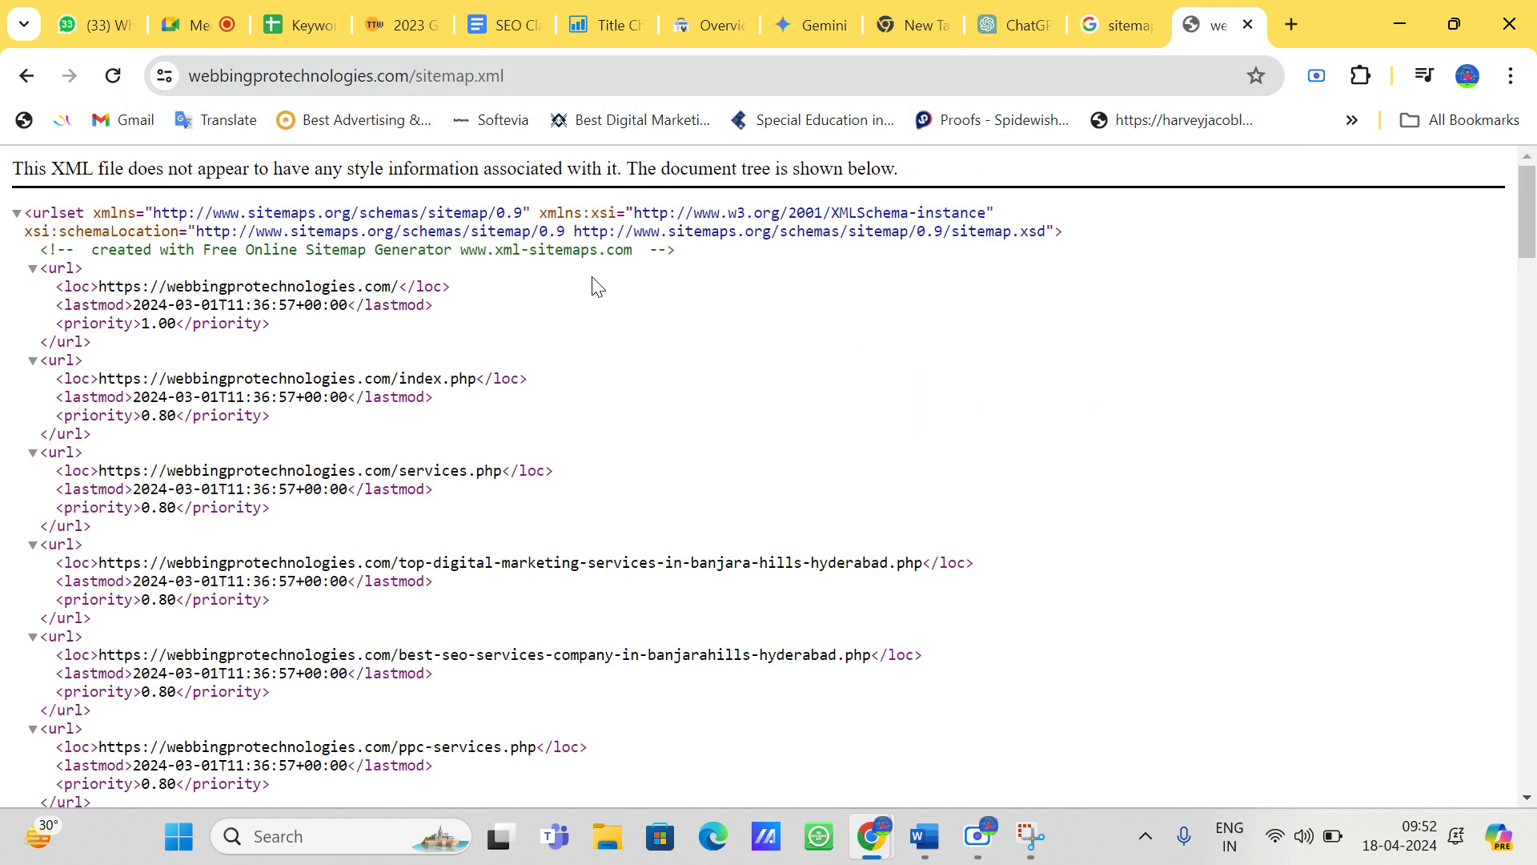
scroll(597, 286, down, 1)
click(547, 85)
key(ctrl+c)
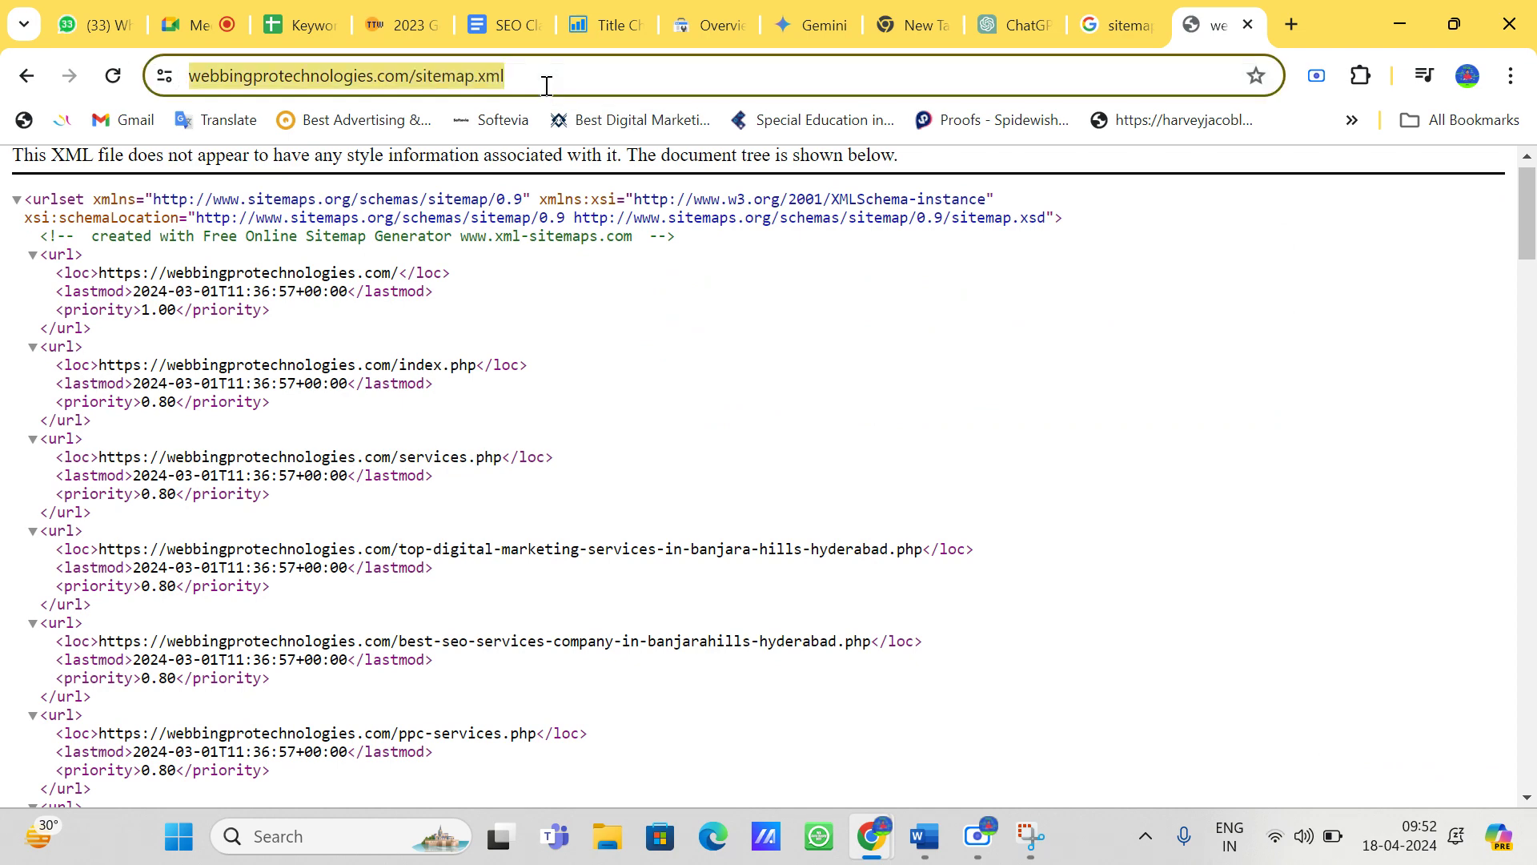
click(107, 10)
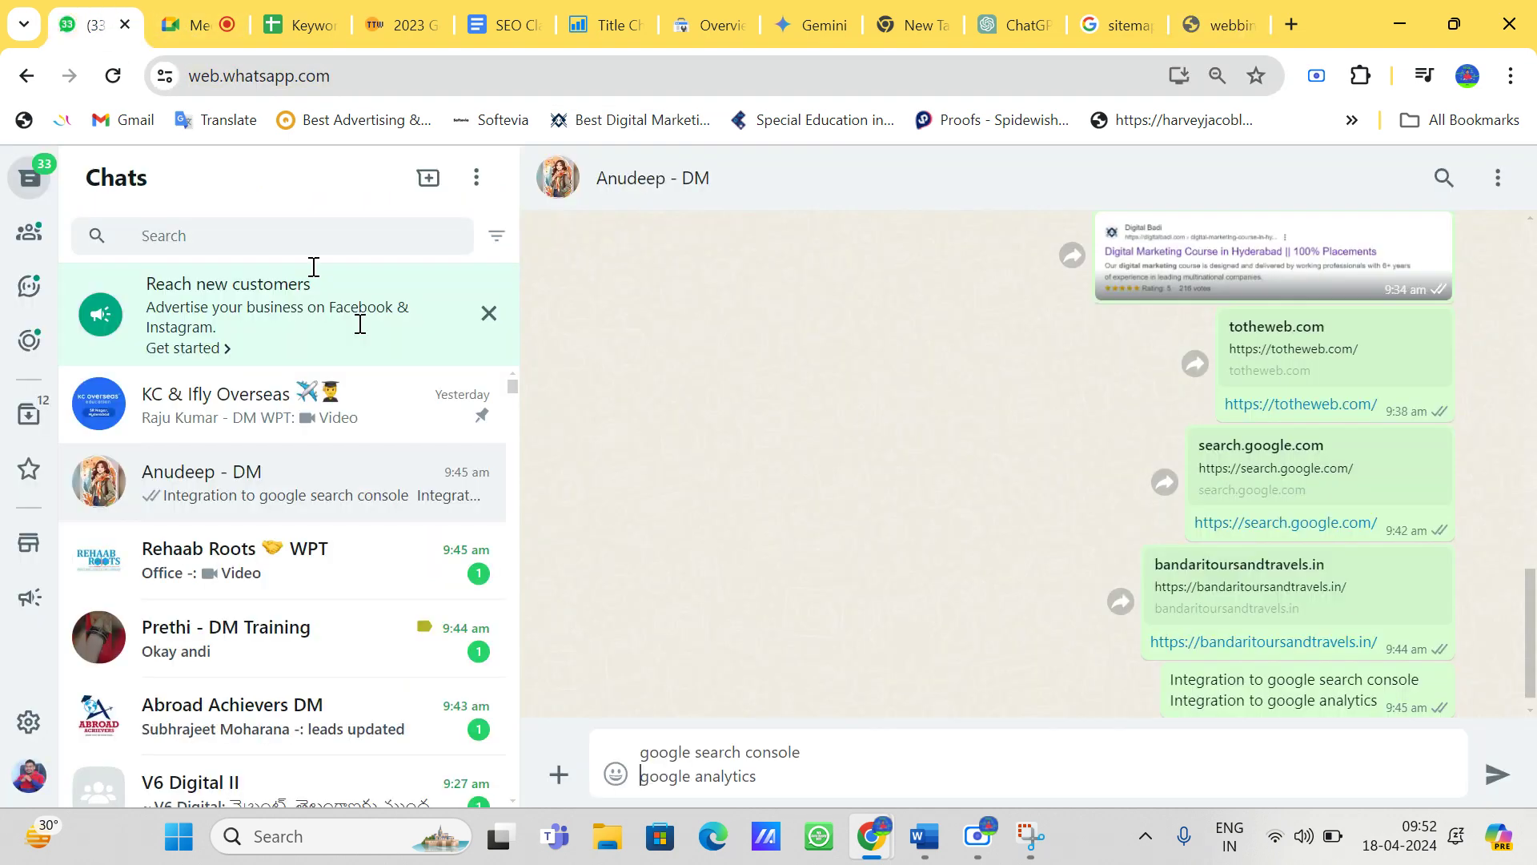
key(Return)
key(ctrl+v)
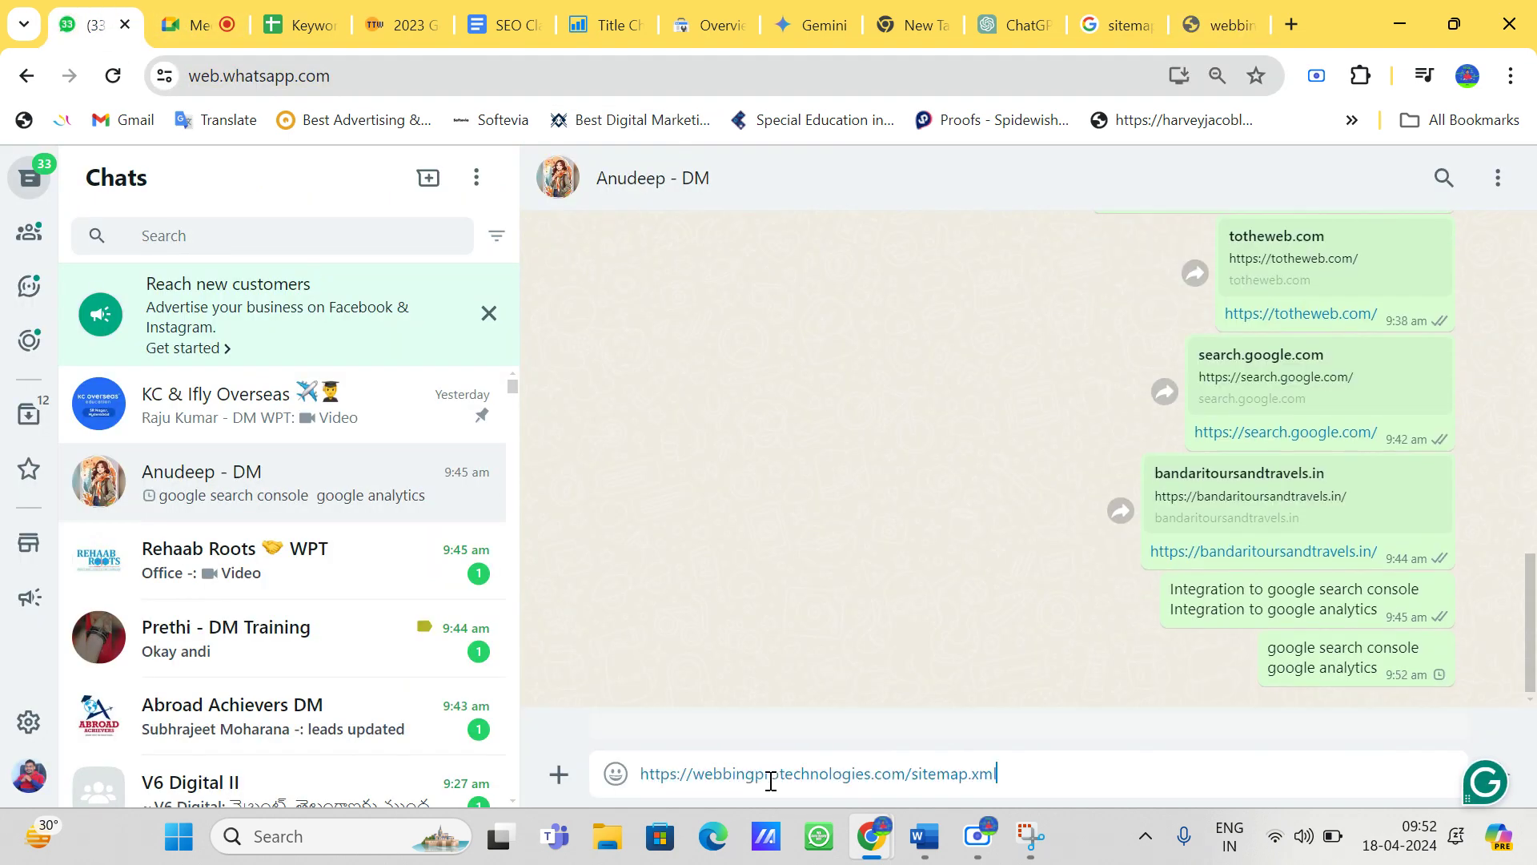
key(Return)
Step: Return to the sitemap page and examine its address and the listed page URLs through to the end of the file
click(1220, 22)
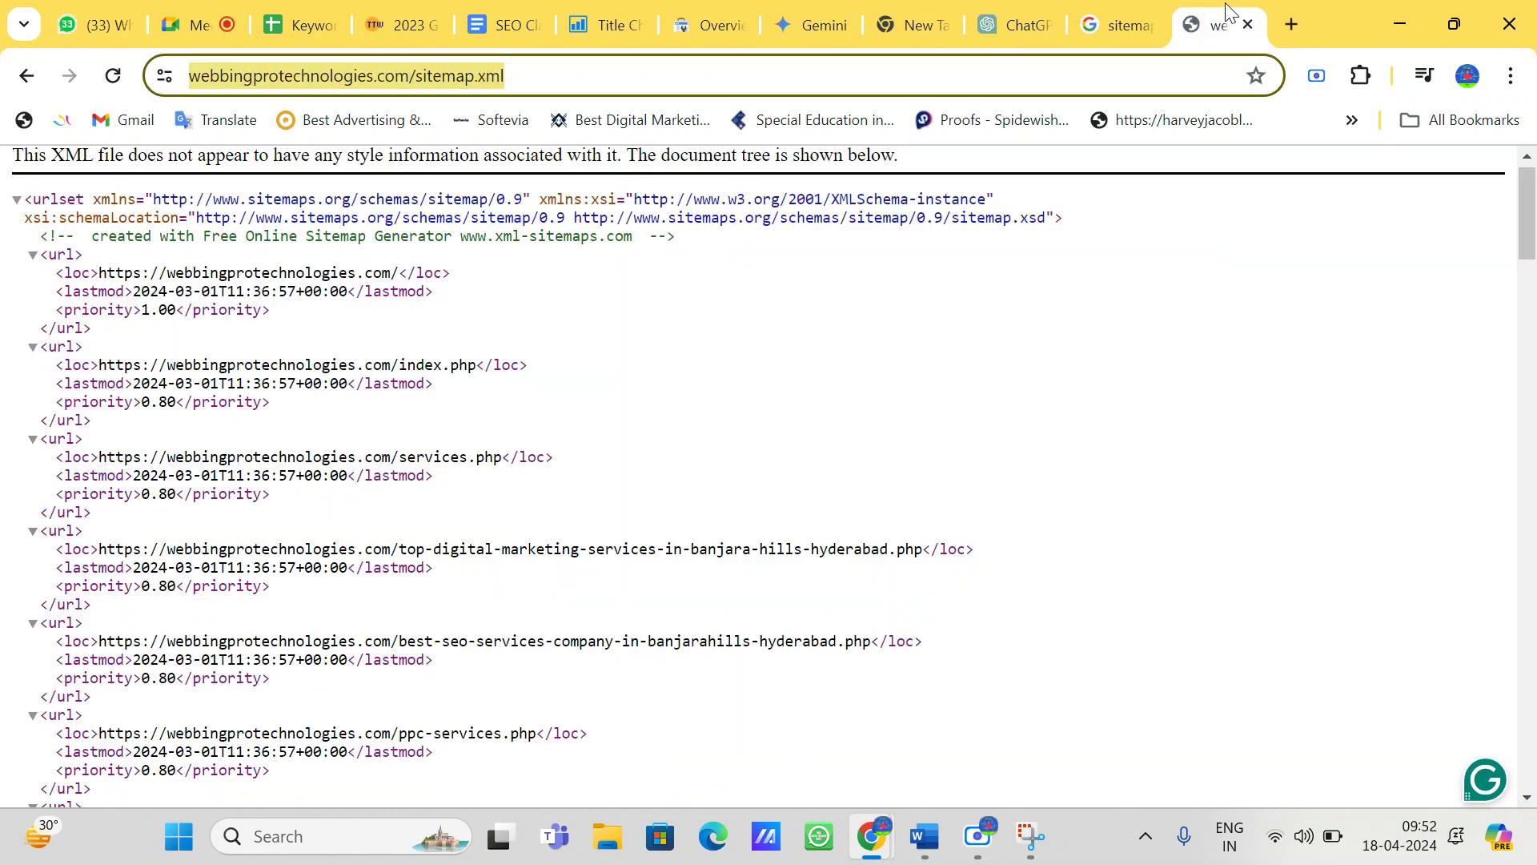
click(677, 543)
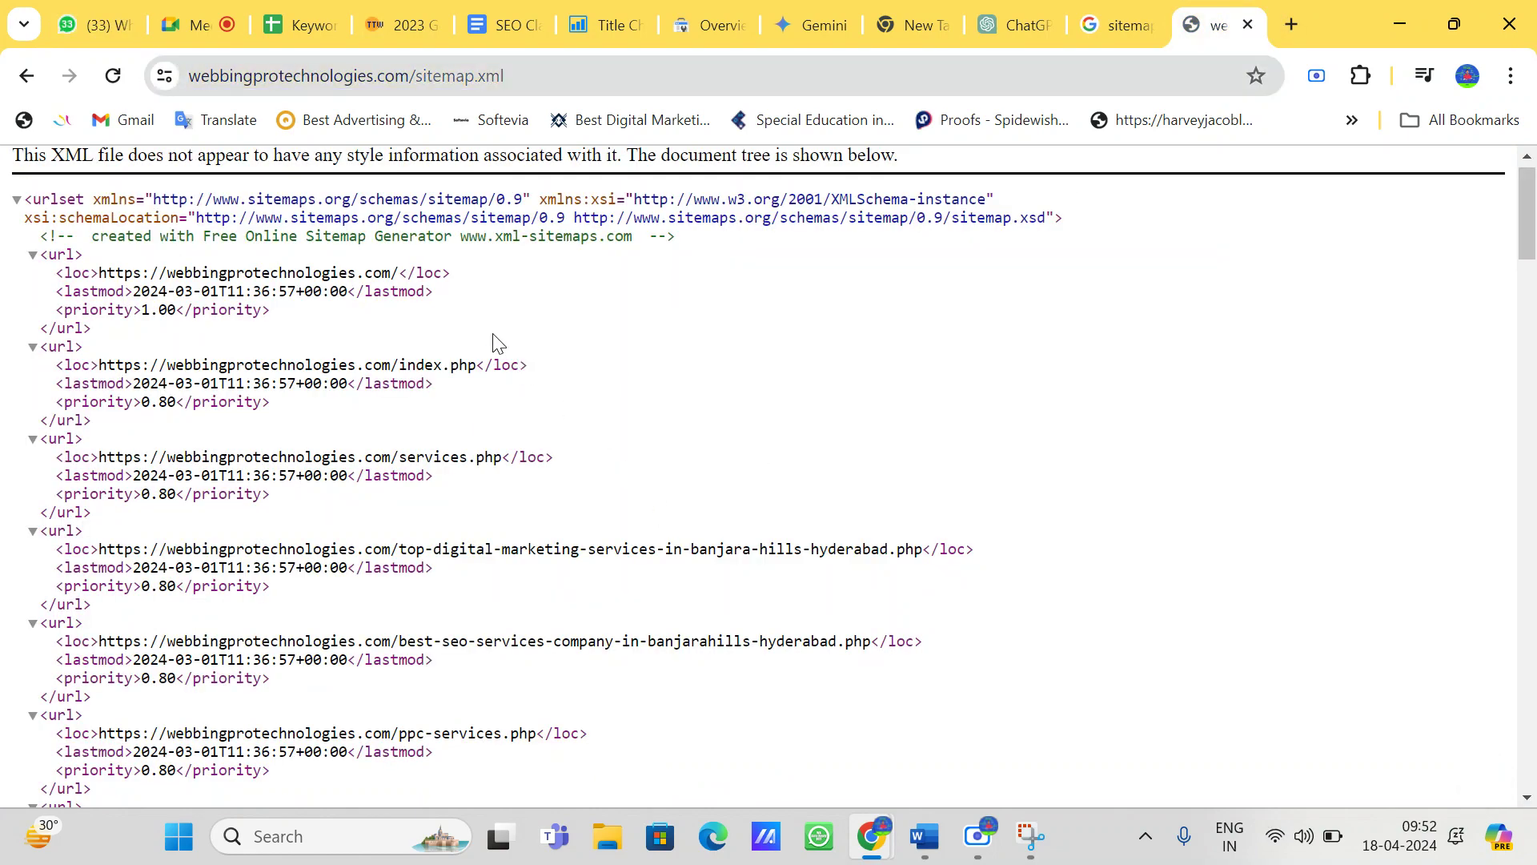
click(519, 82)
drag(562, 76, 236, 85)
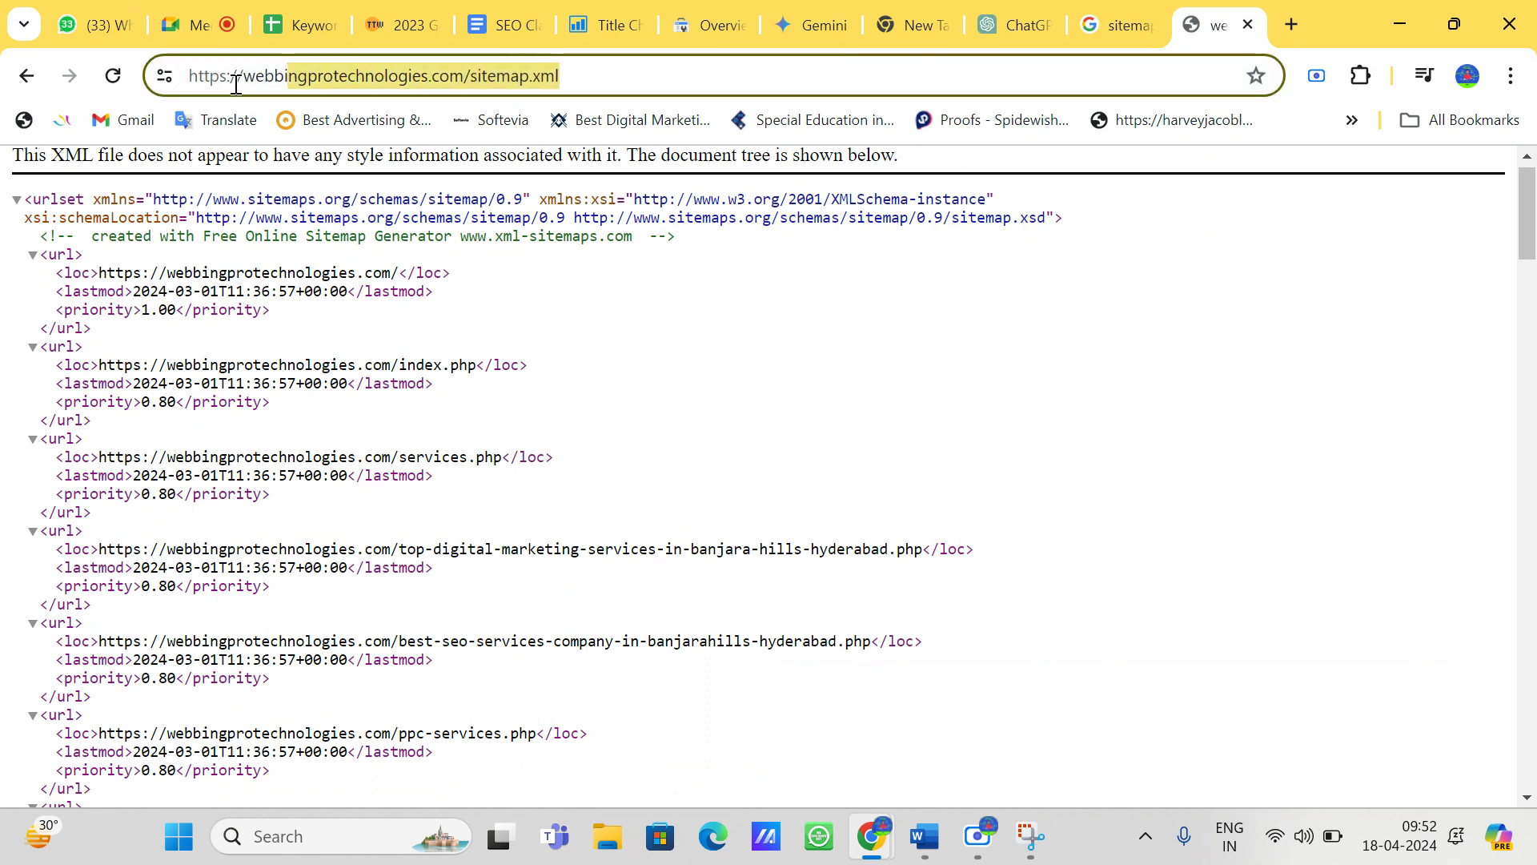
click(532, 76)
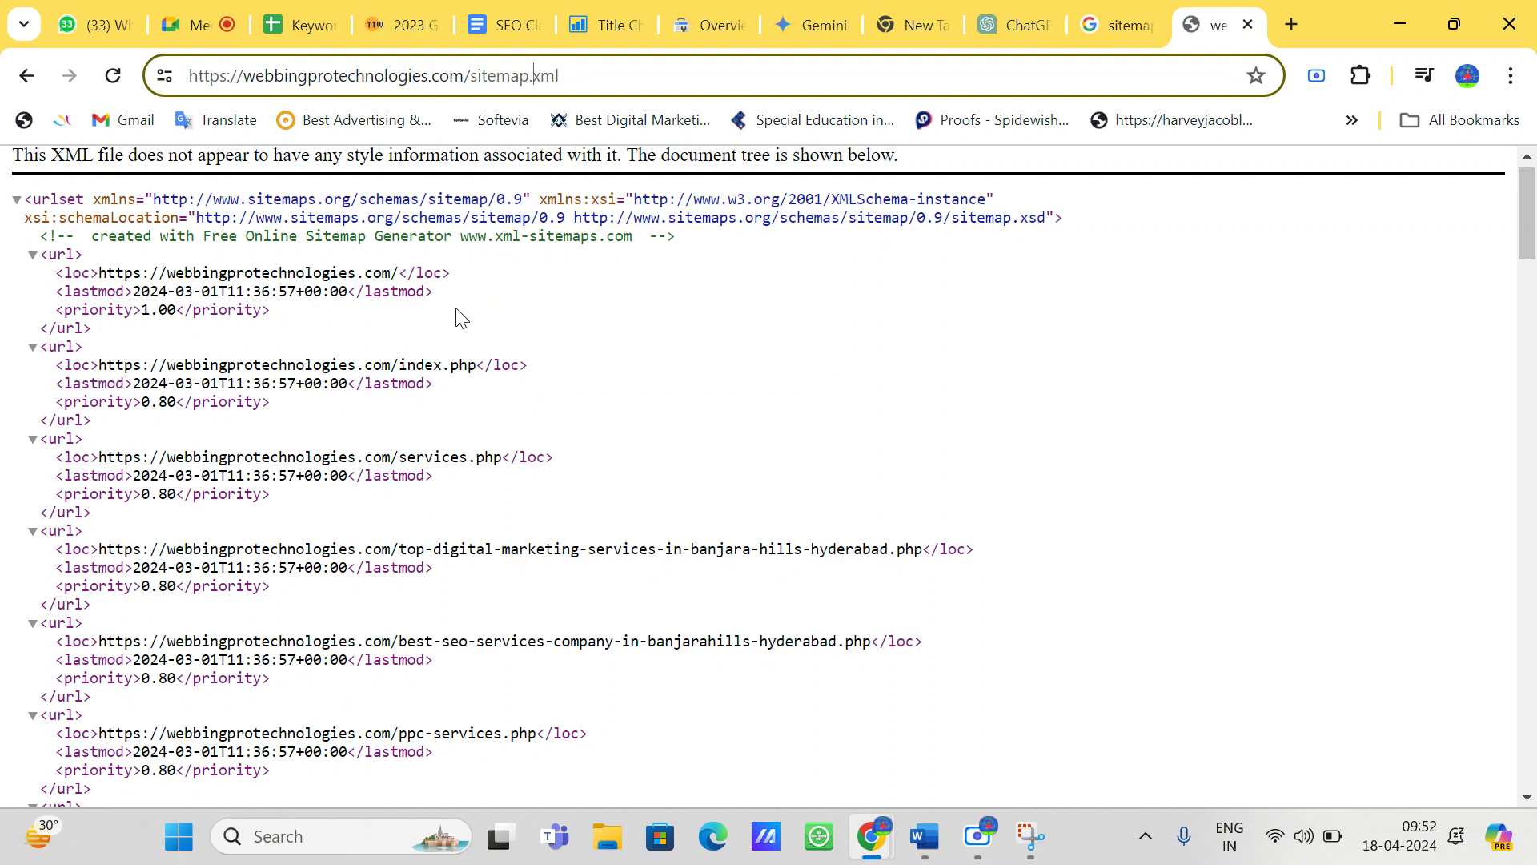
scroll(460, 317, down, 20)
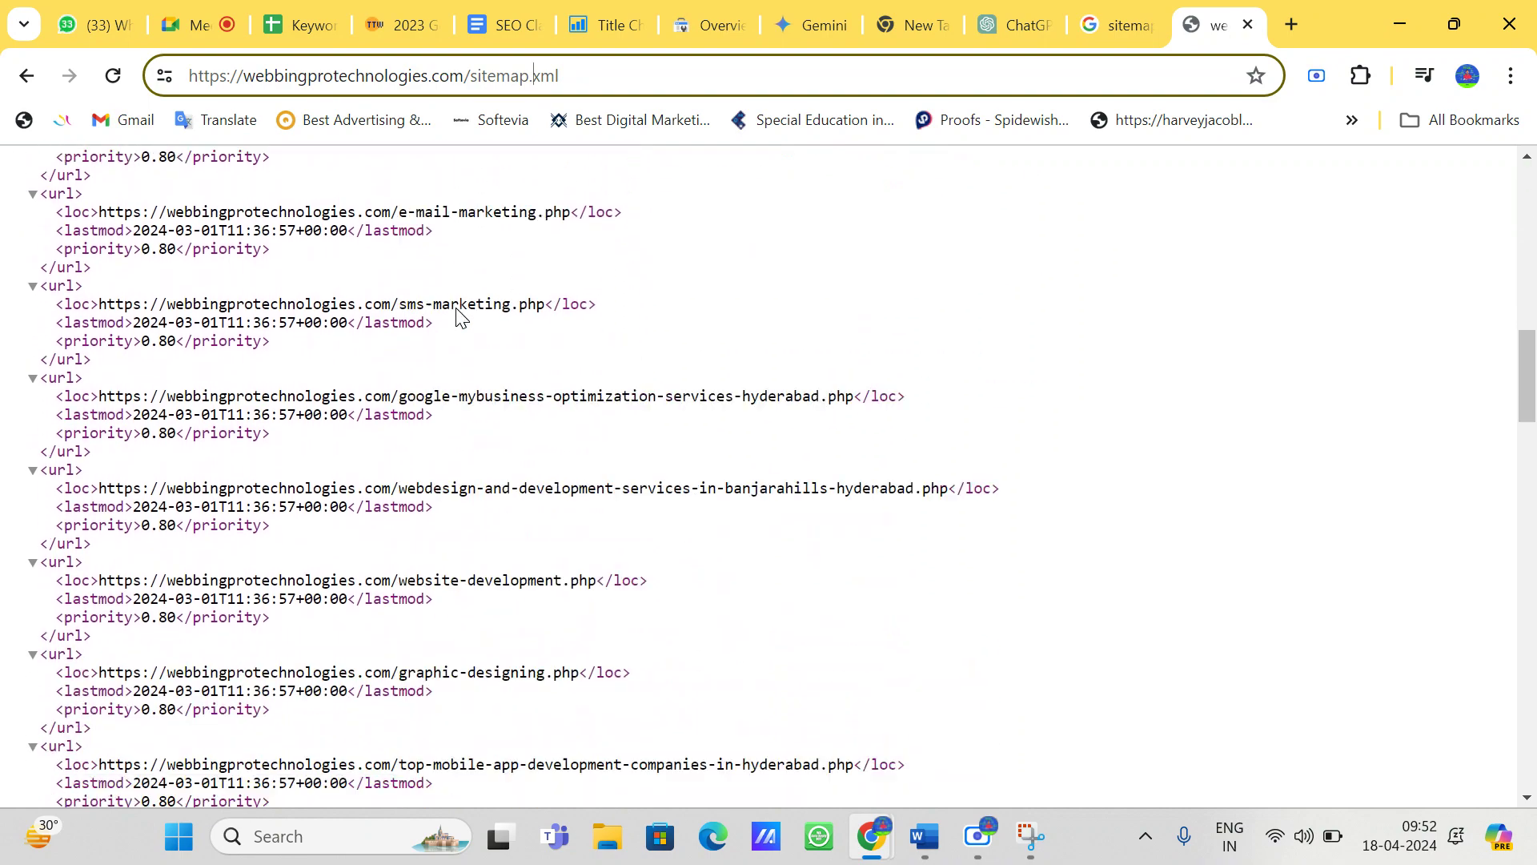
scroll(460, 316, down, 20)
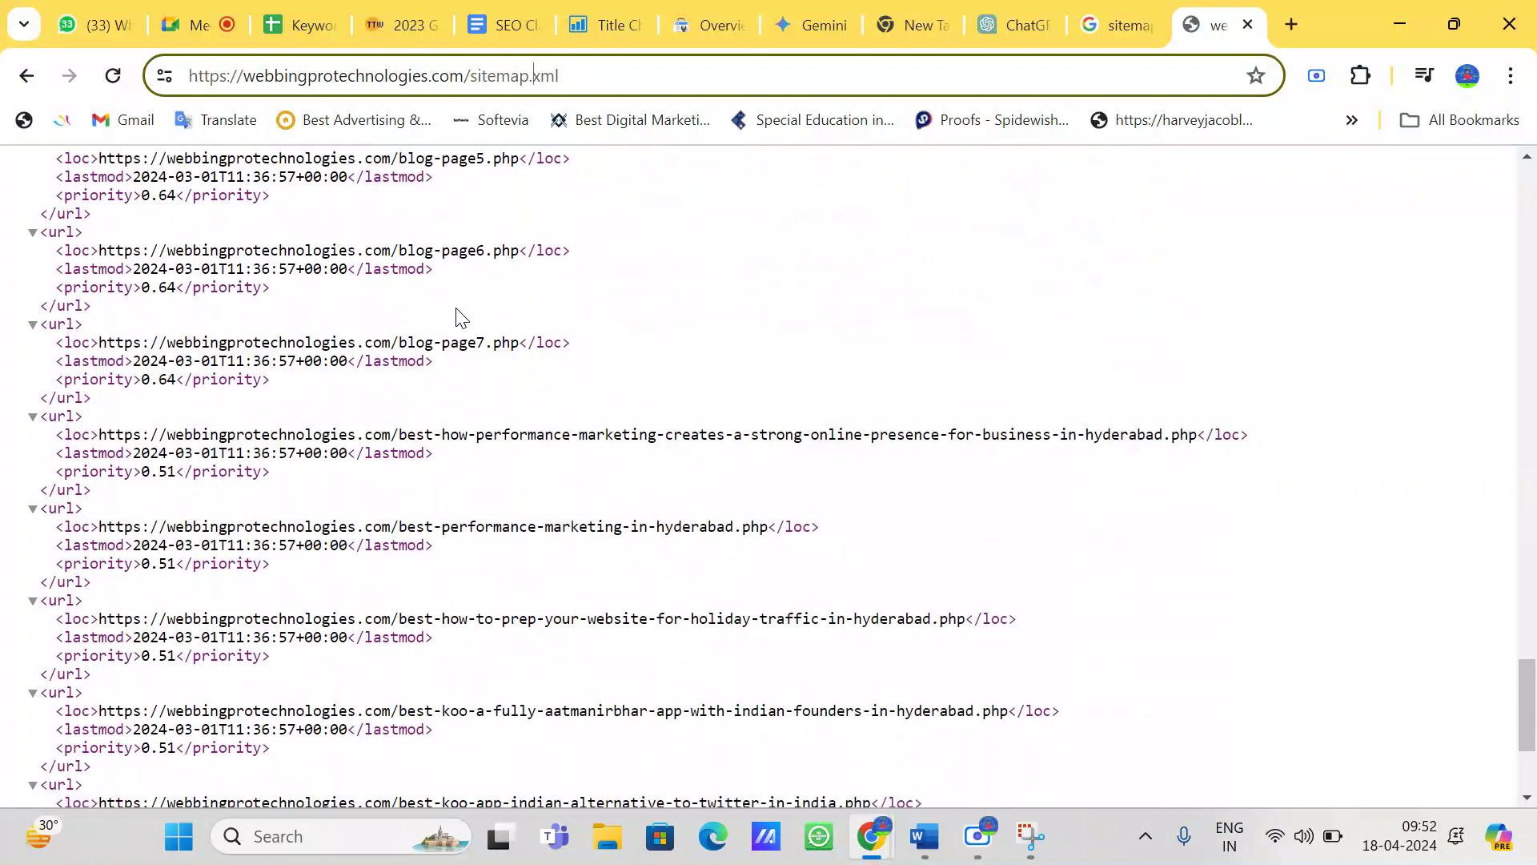
scroll(461, 317, down, 3)
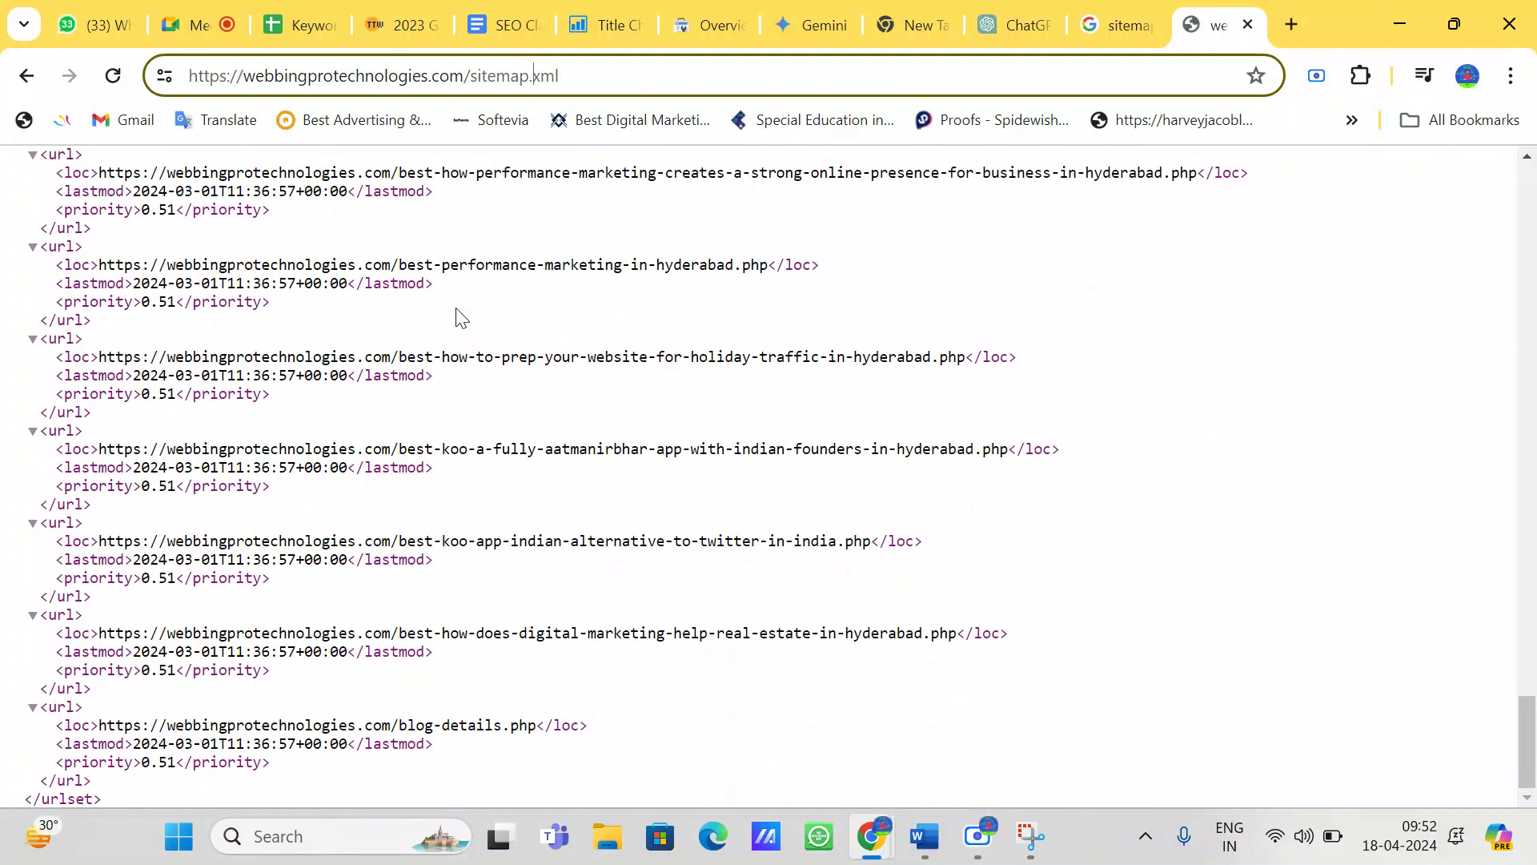
Step: Search Google for "sitemap generator" in the sitemap's tab
click(600, 71)
text(sitep)
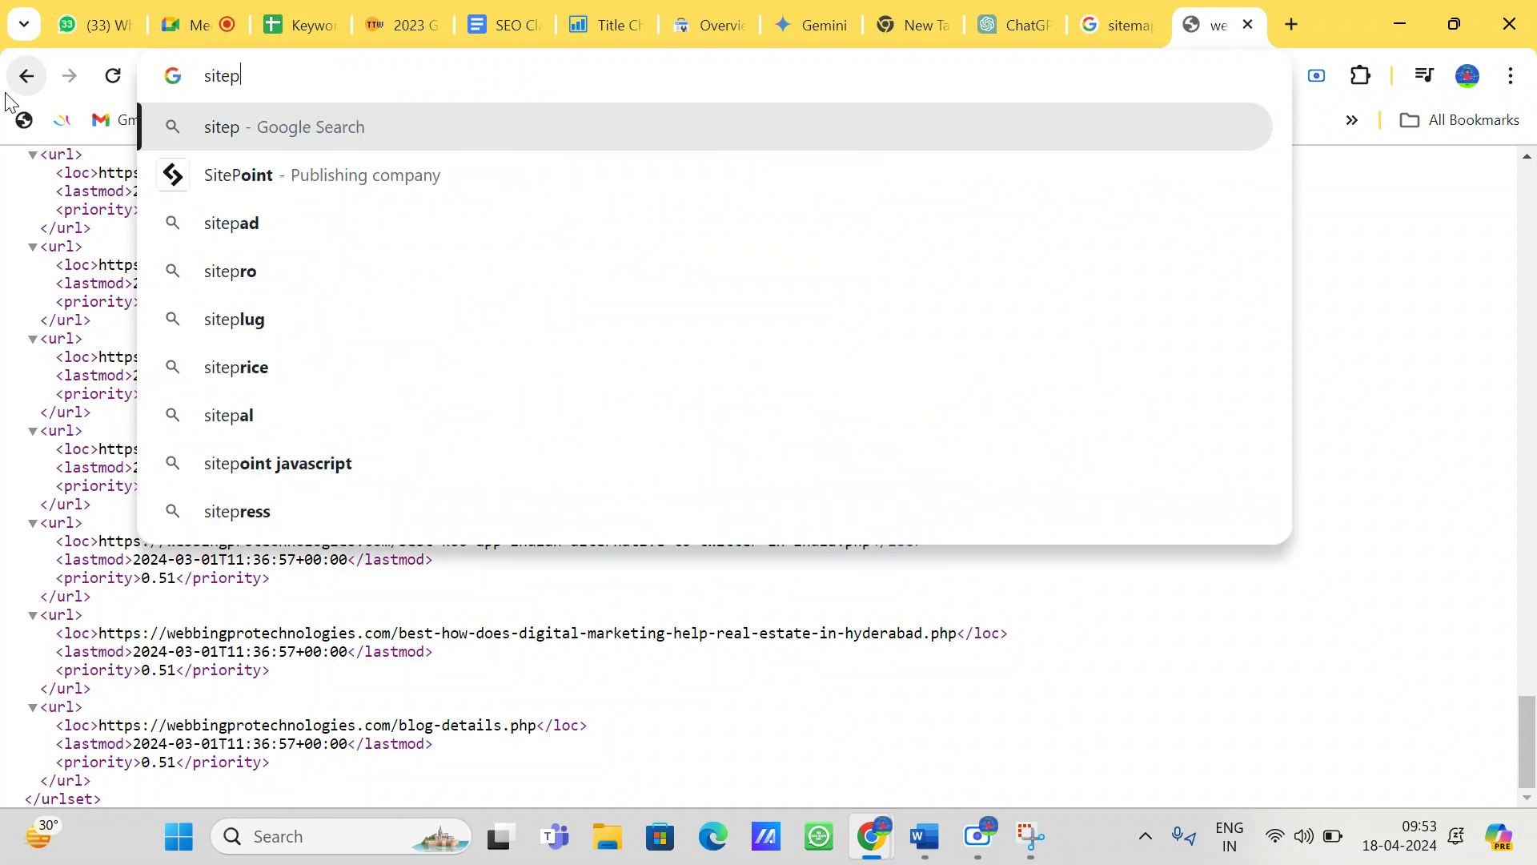
key(BackSpace)
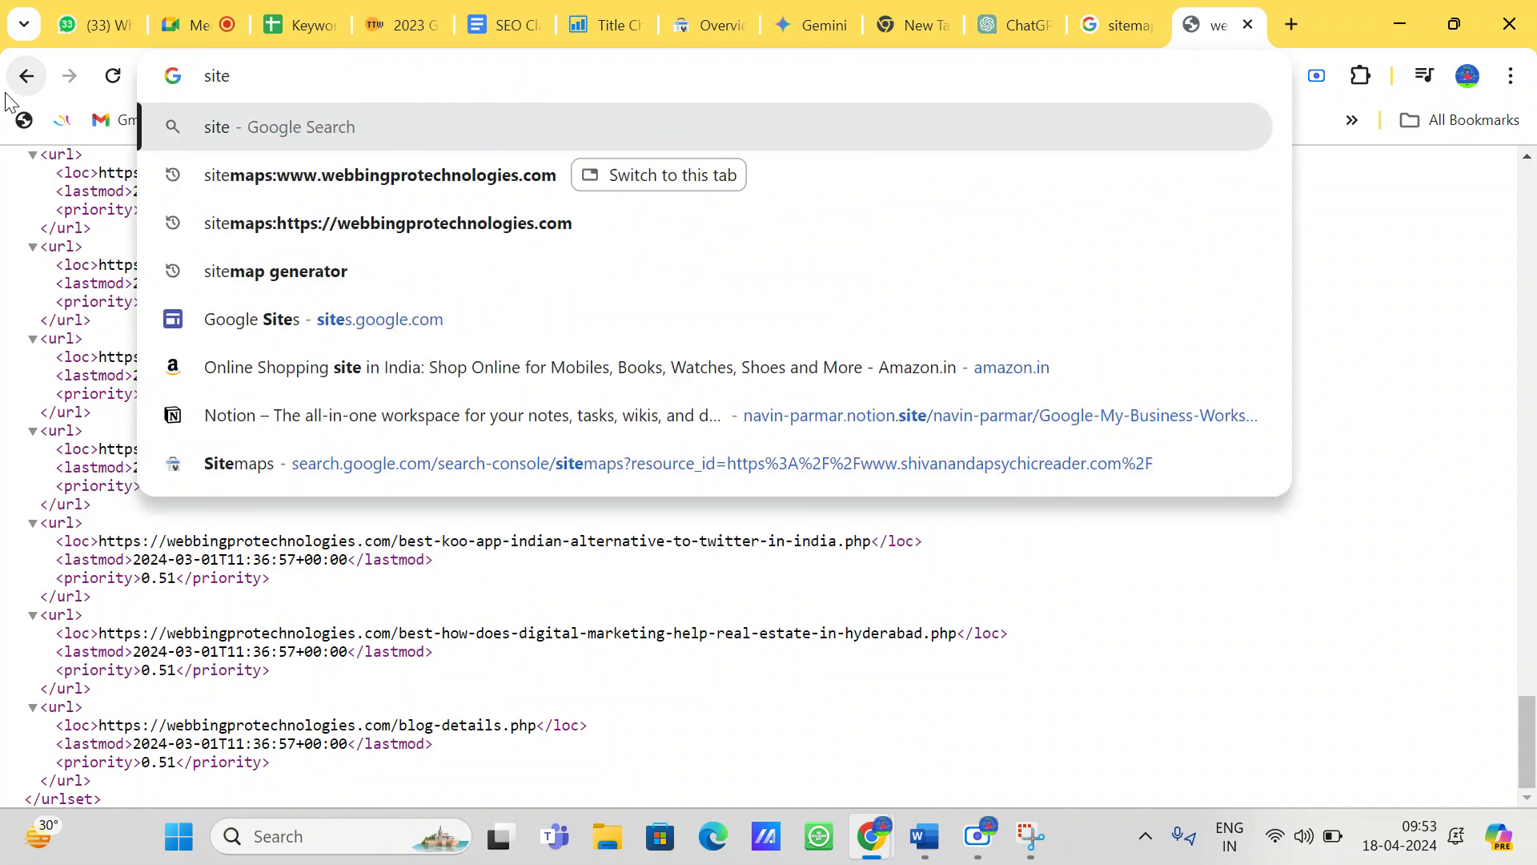
text(map)
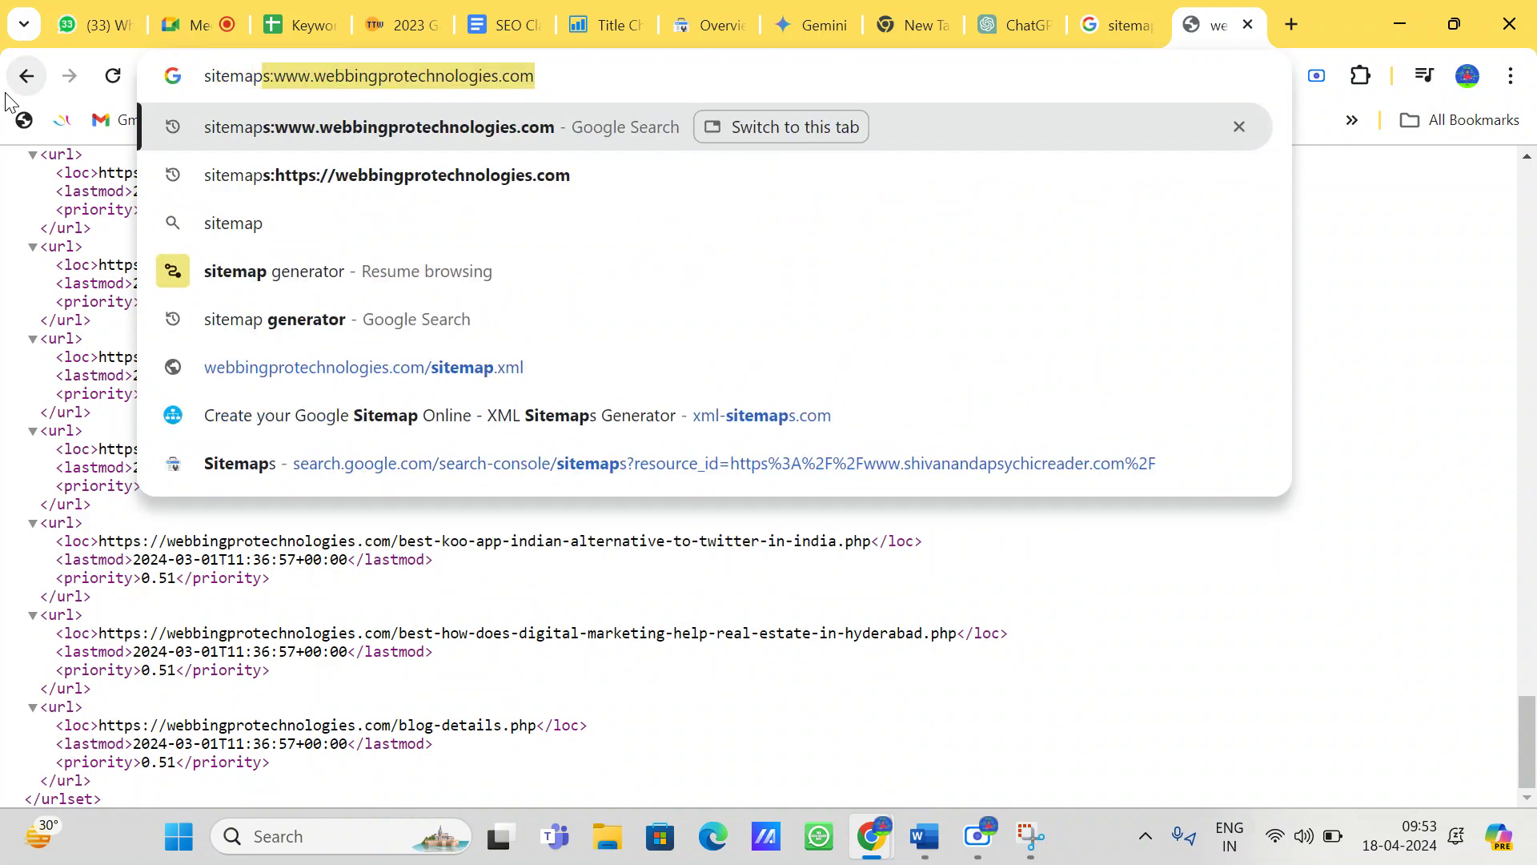
text( generator)
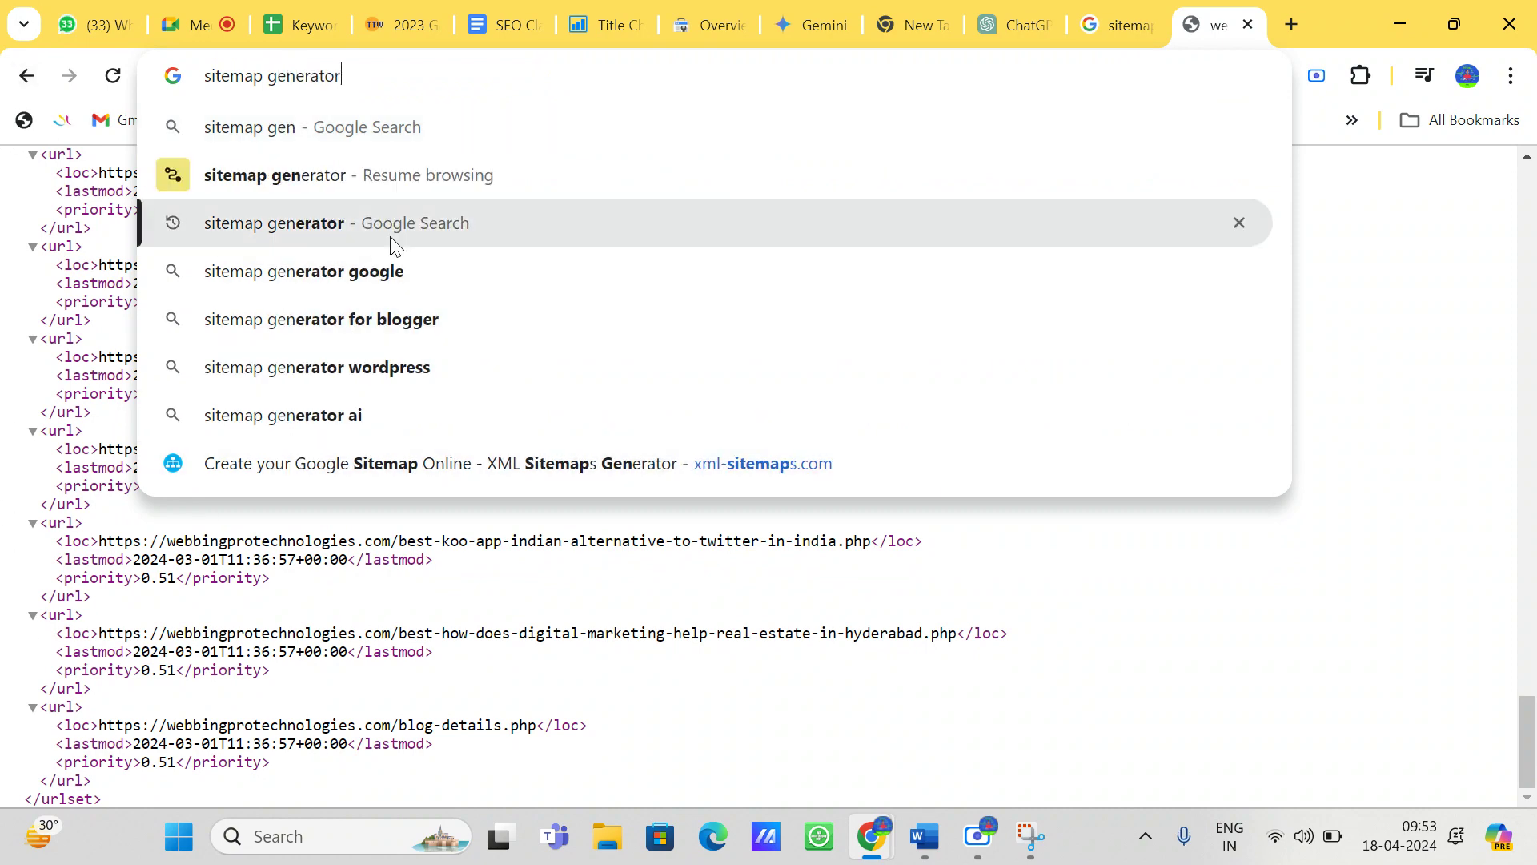
click(391, 237)
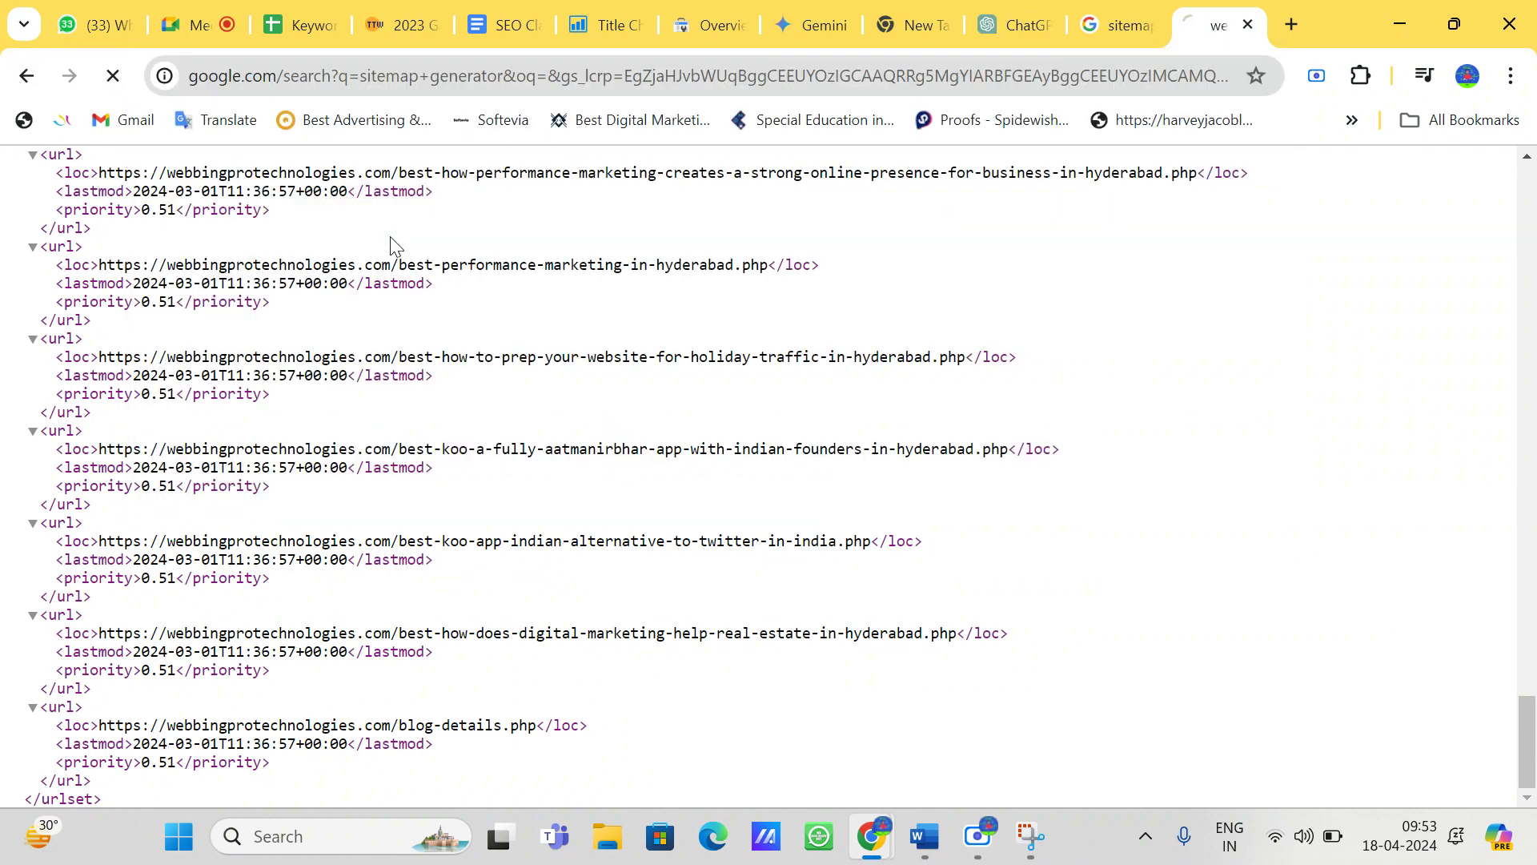
Step: Look over the search results and open the XML Sitemaps Generator site
scroll(240, 553, down, 10)
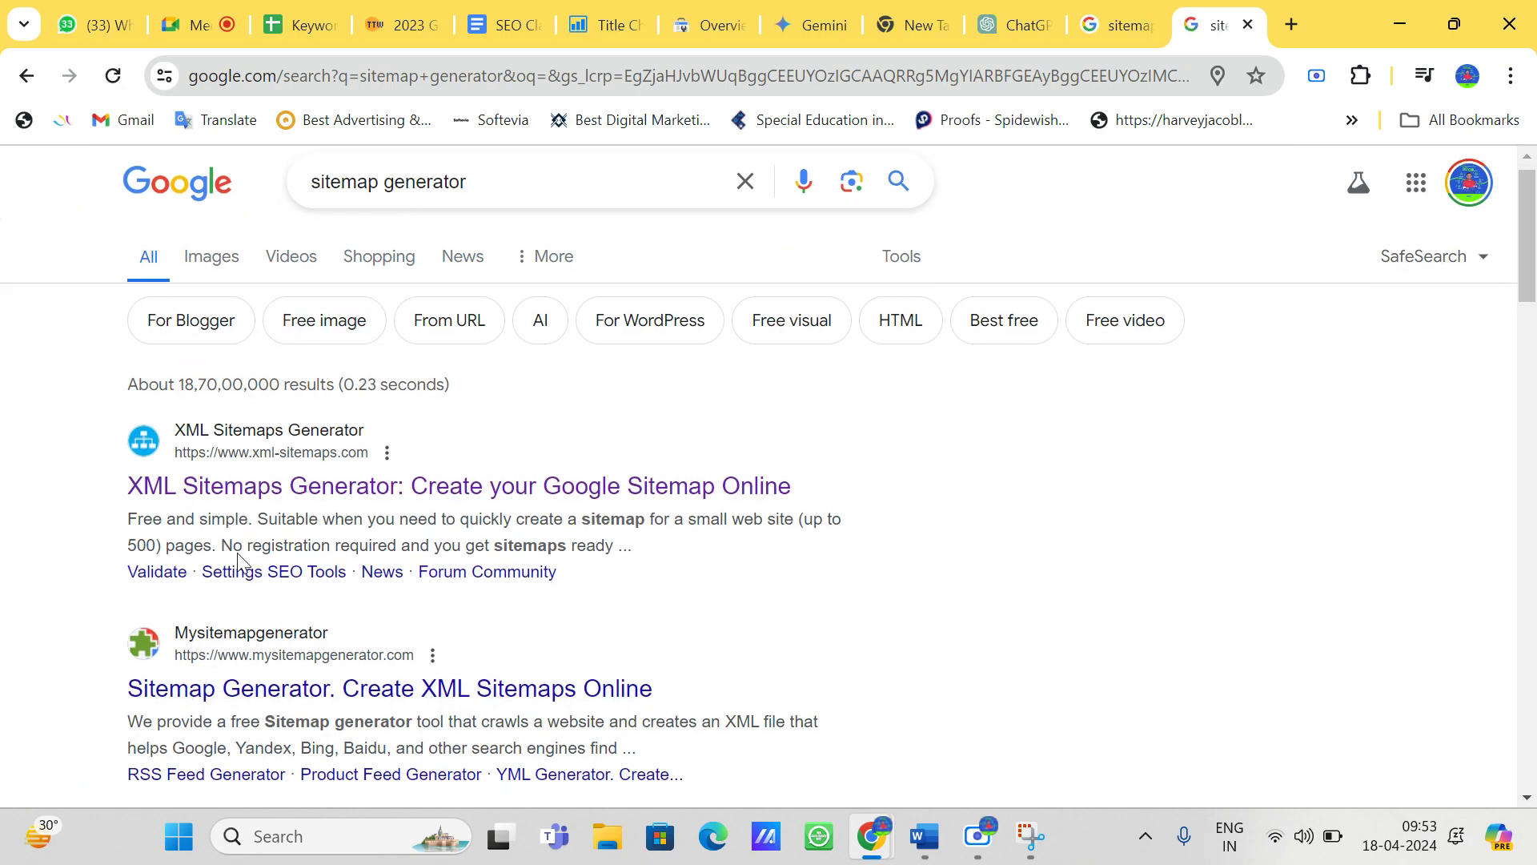
scroll(238, 560, up, 10)
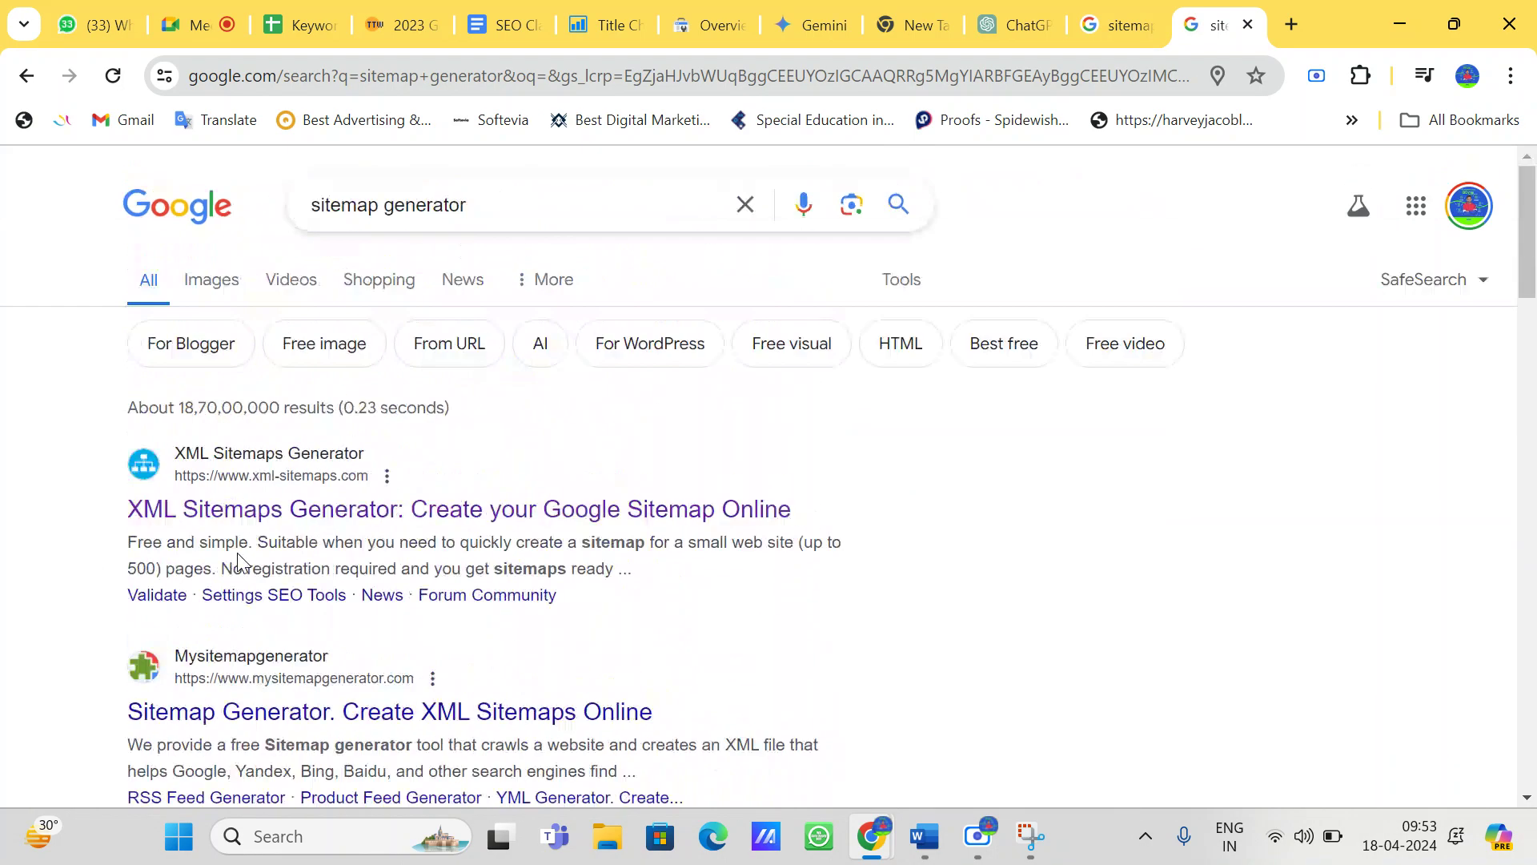
scroll(237, 556, down, 1)
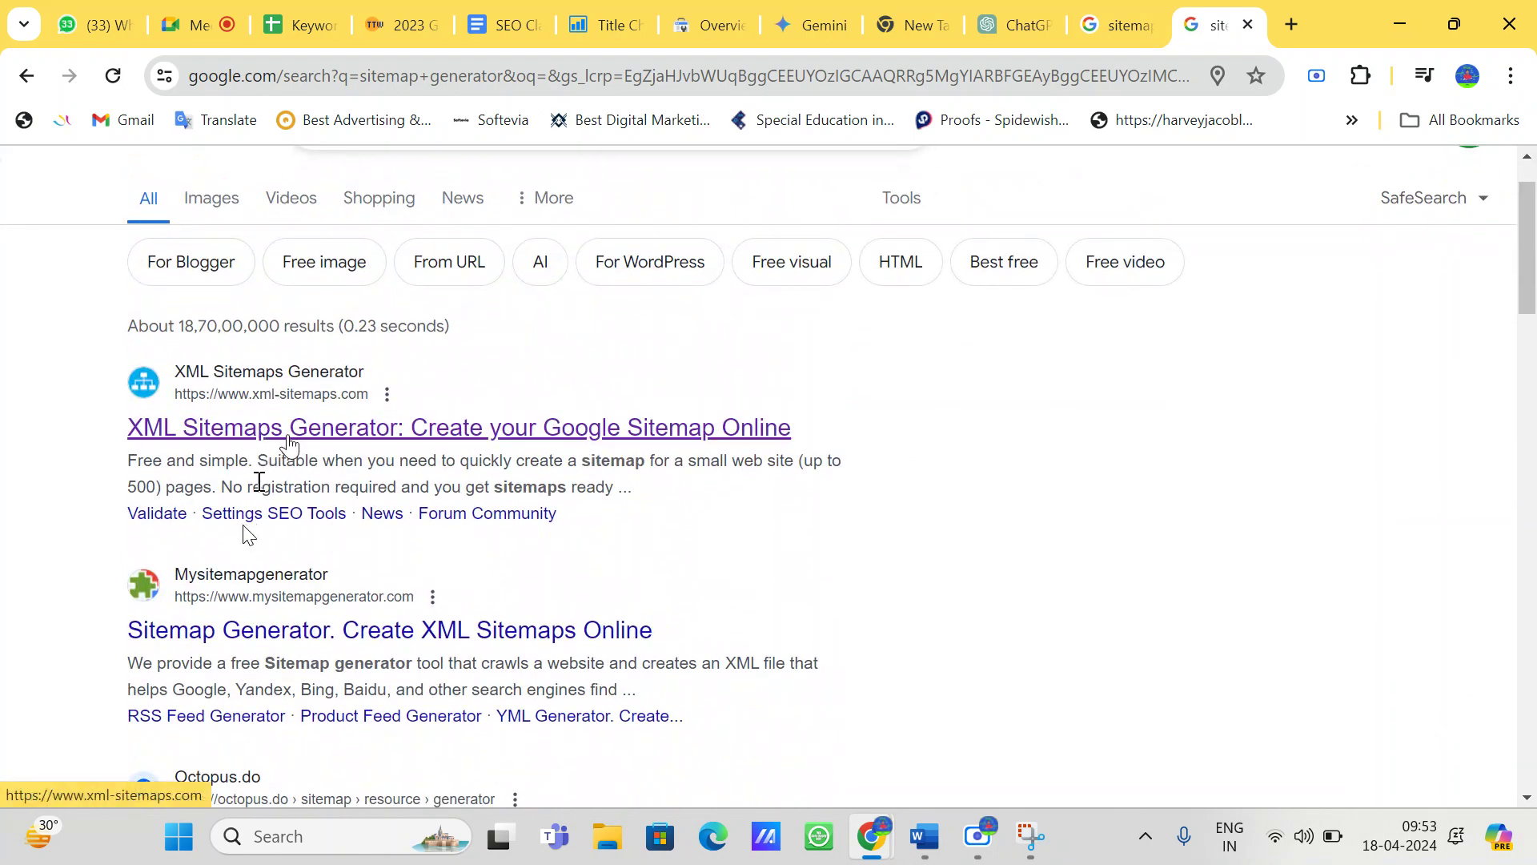
click(288, 436)
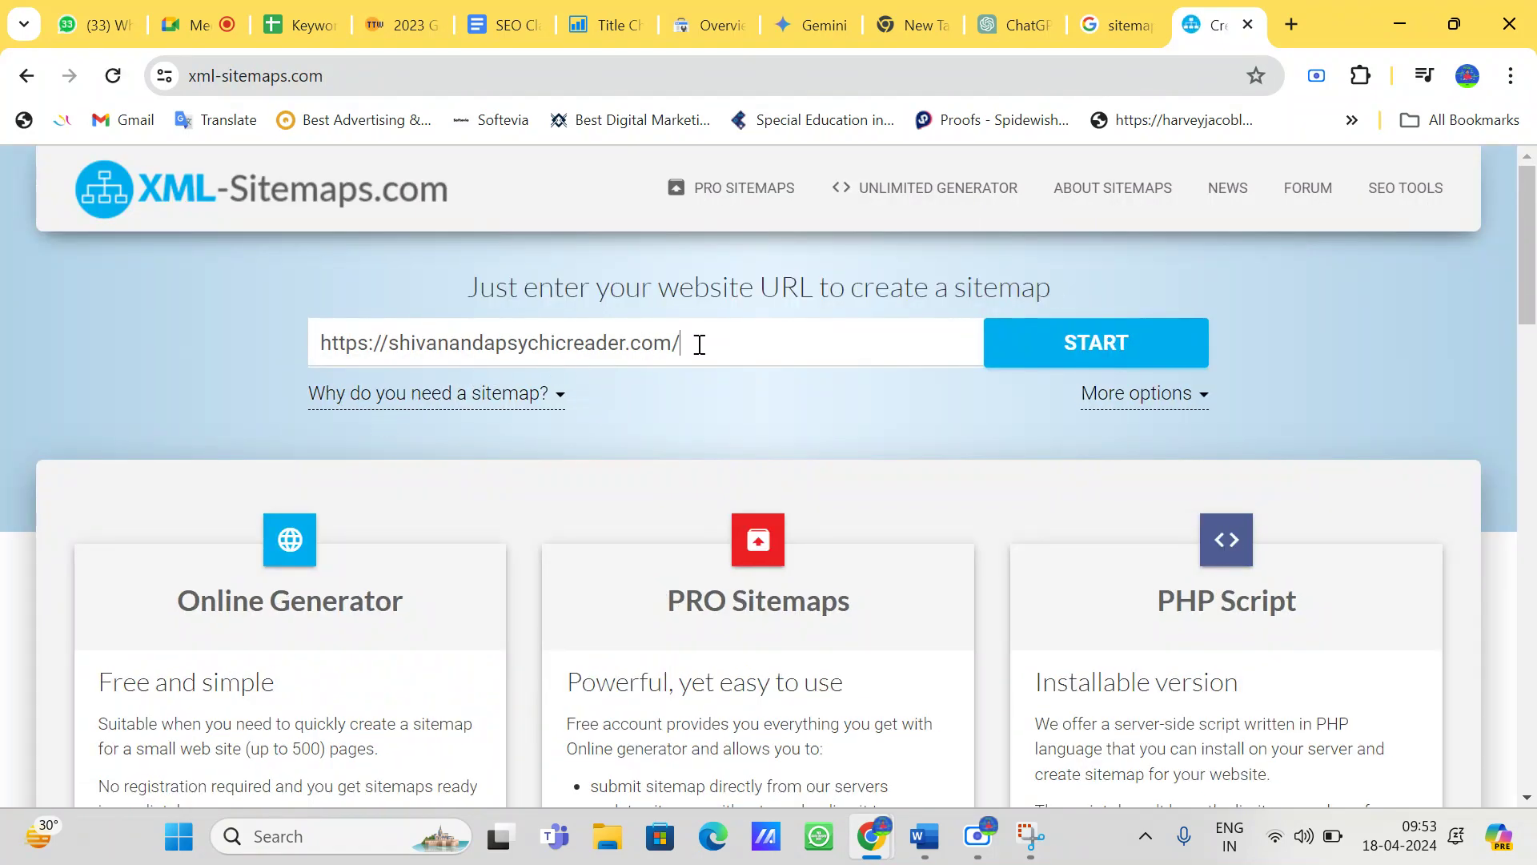
Step: Search for "bandari travels tirupati" in the earlier search tab, open the Bandari Tours & Travels website, and copy its address
drag(699, 345, 253, 336)
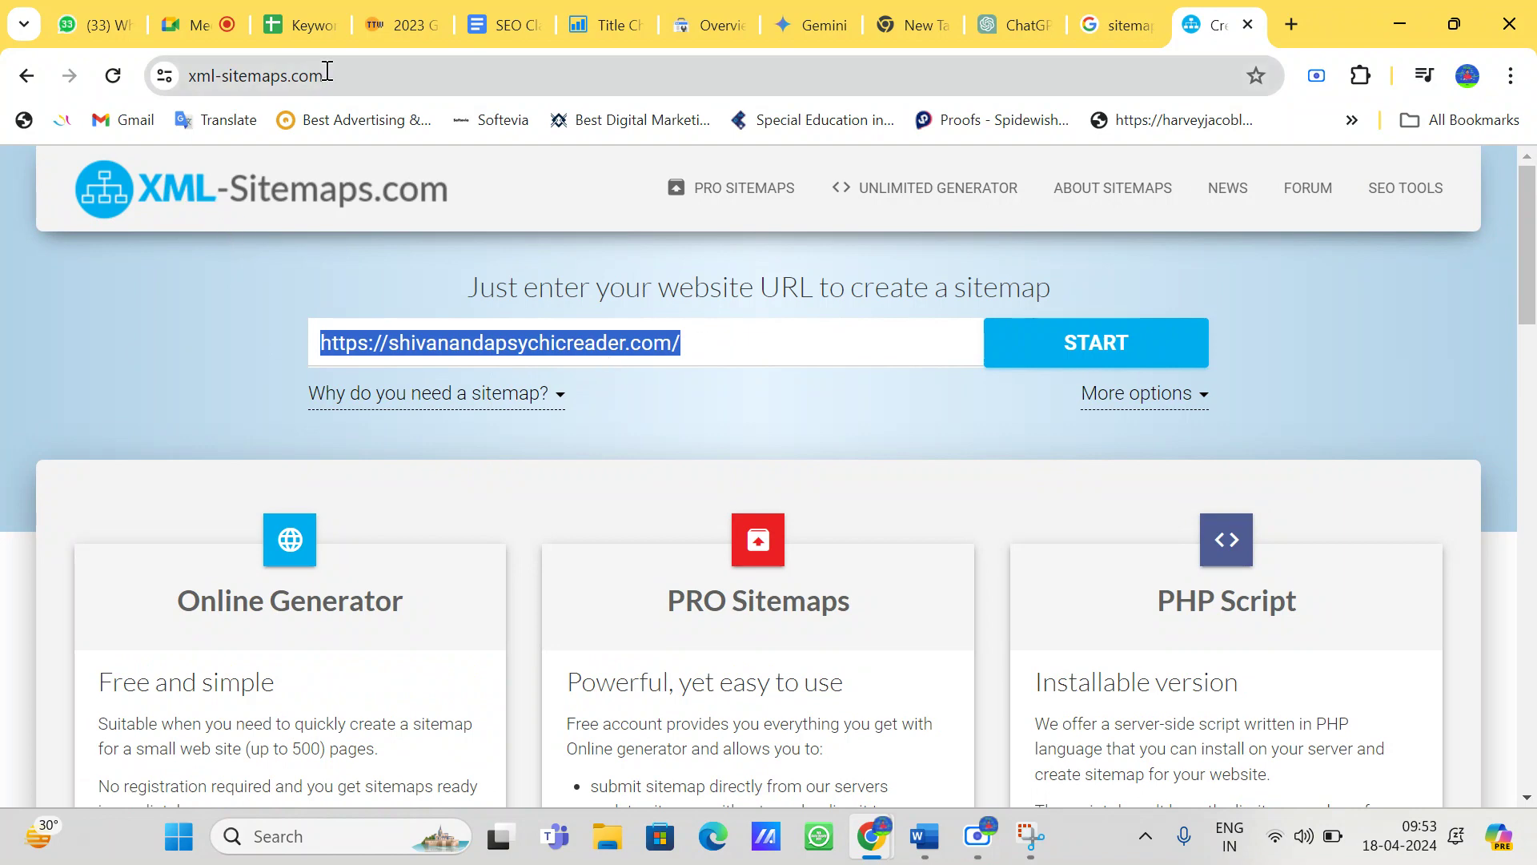
click(1141, 21)
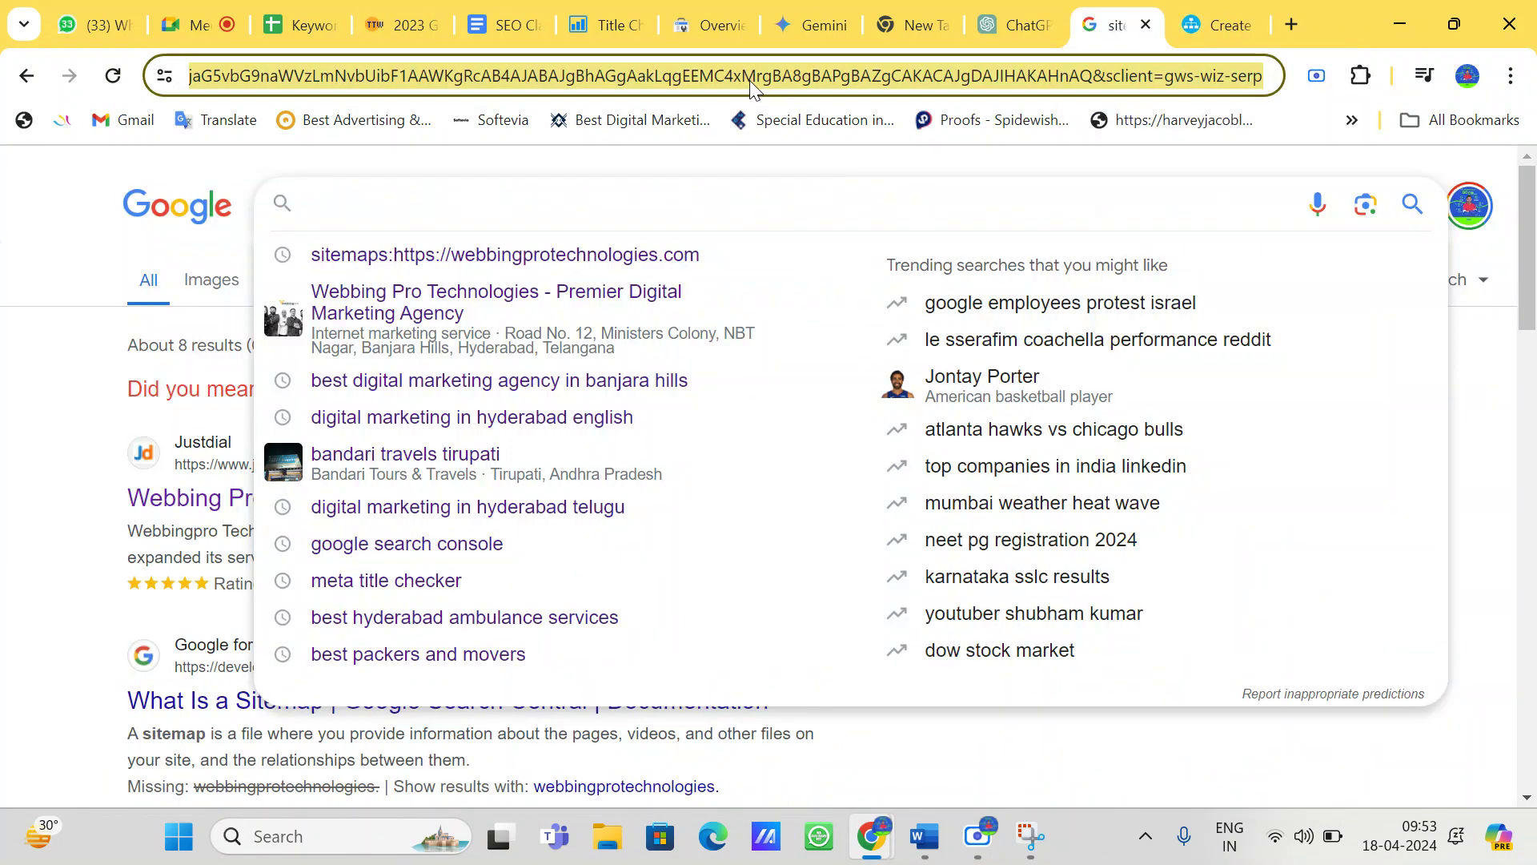
text(ban)
key(Return)
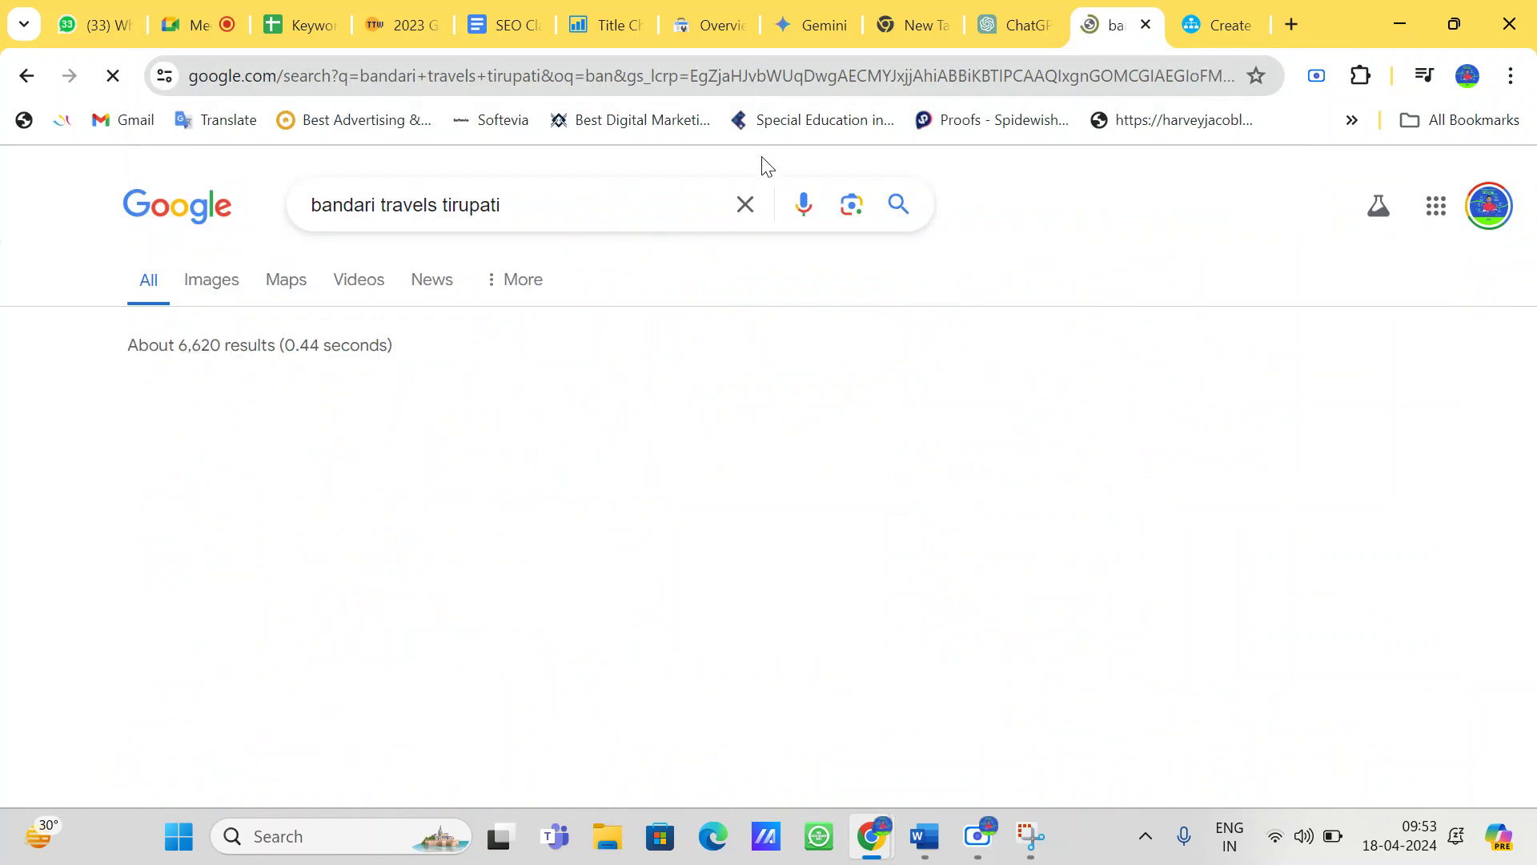
scroll(972, 640, down, 2)
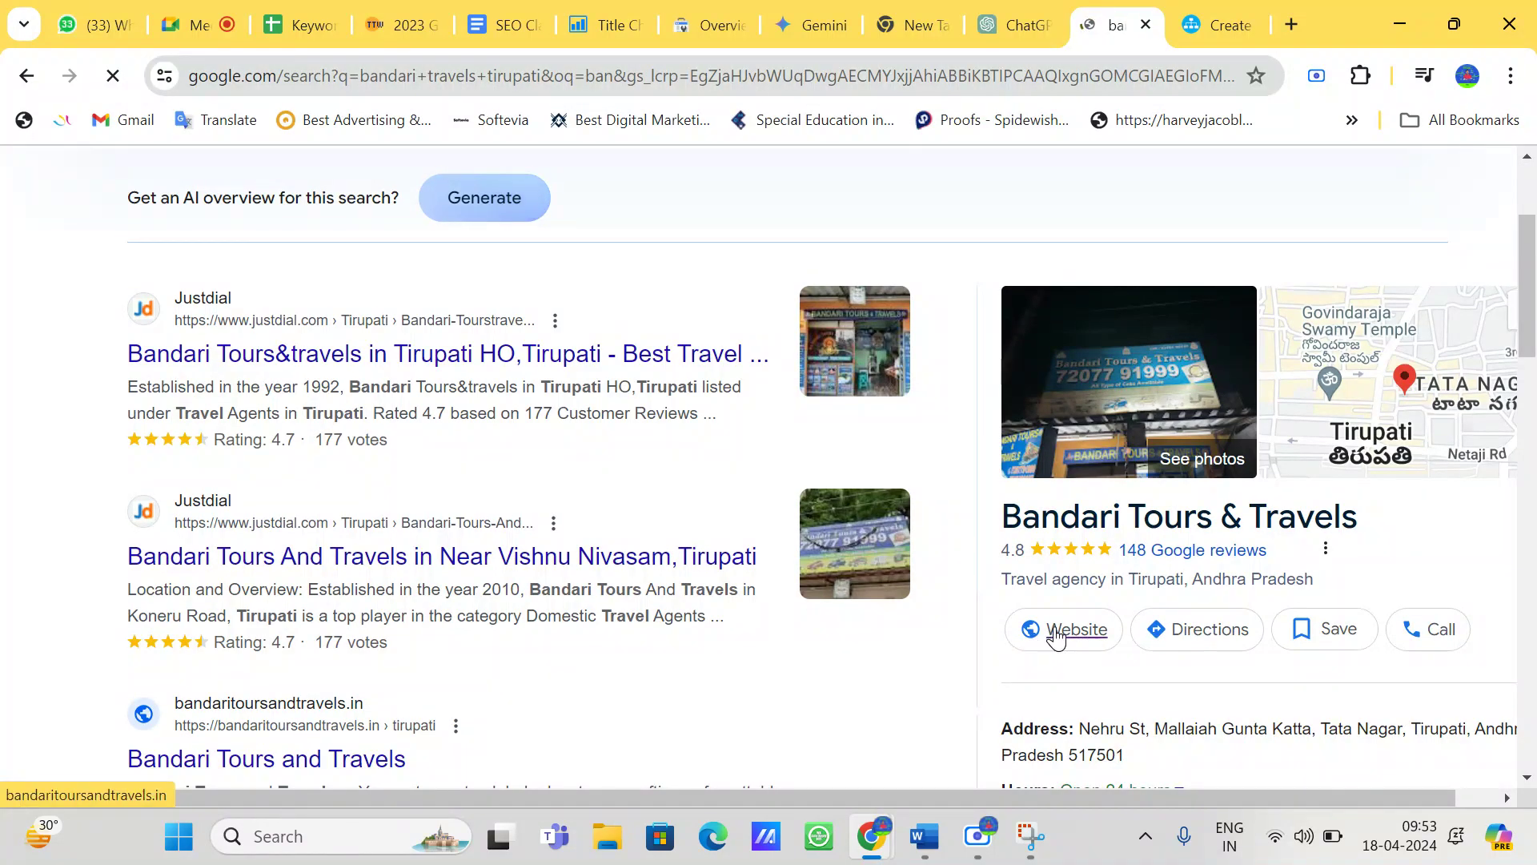
click(1056, 637)
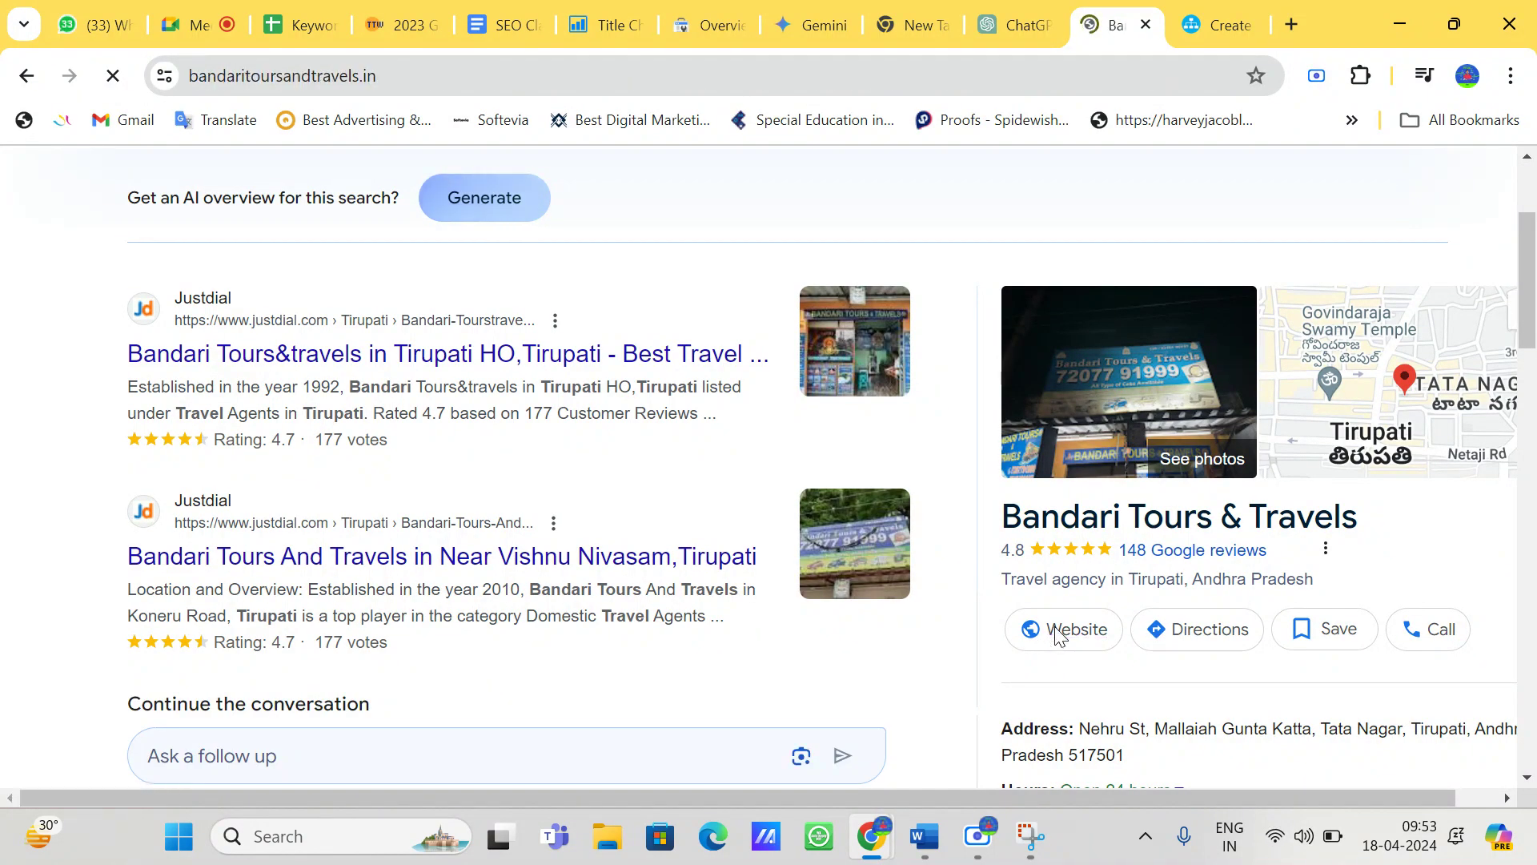
click(492, 84)
key(ctrl+c)
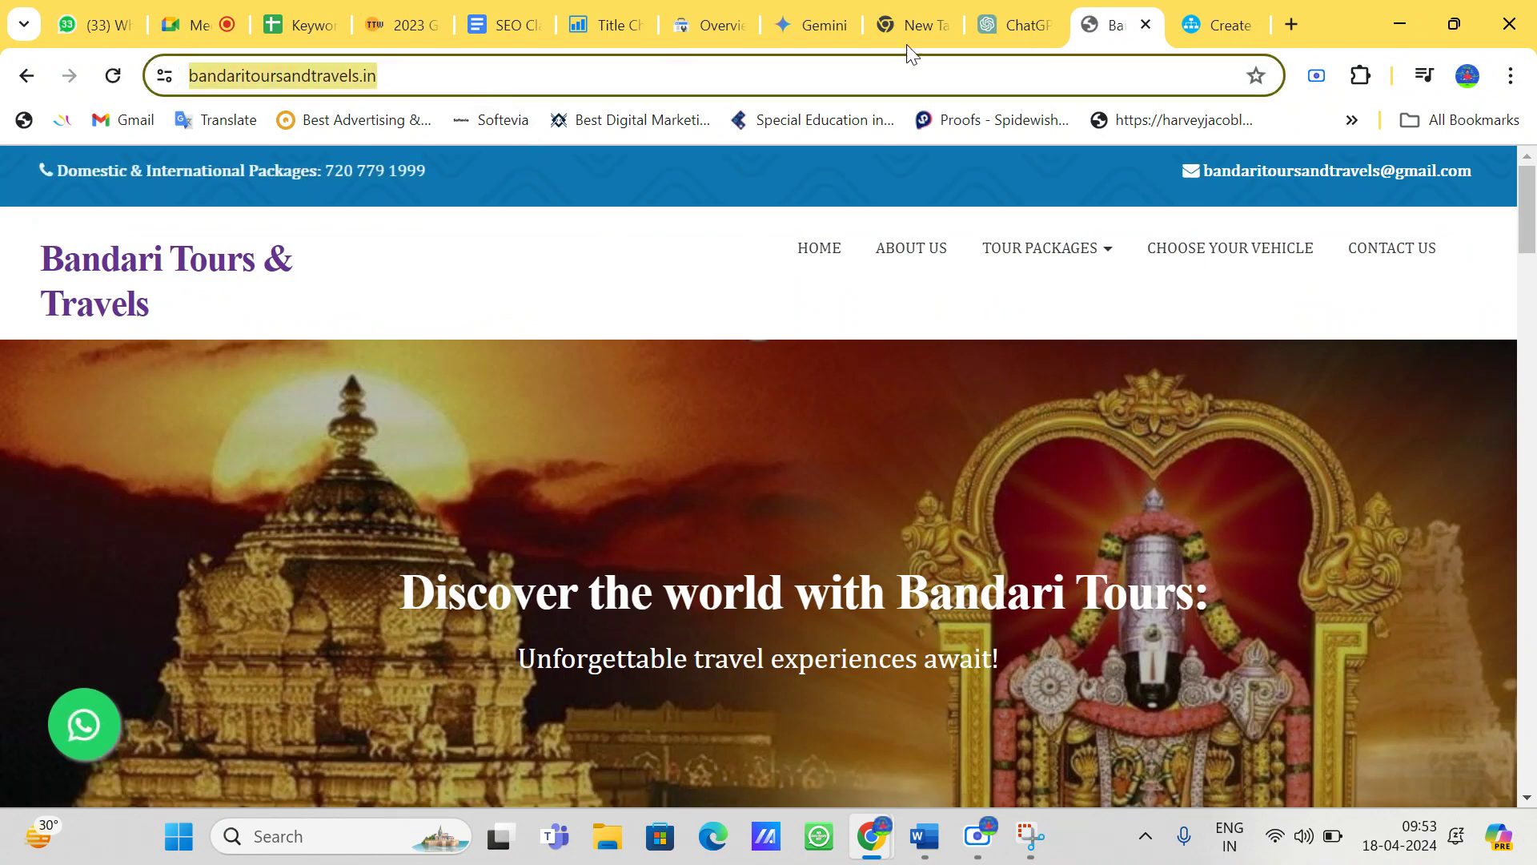
click(1180, 28)
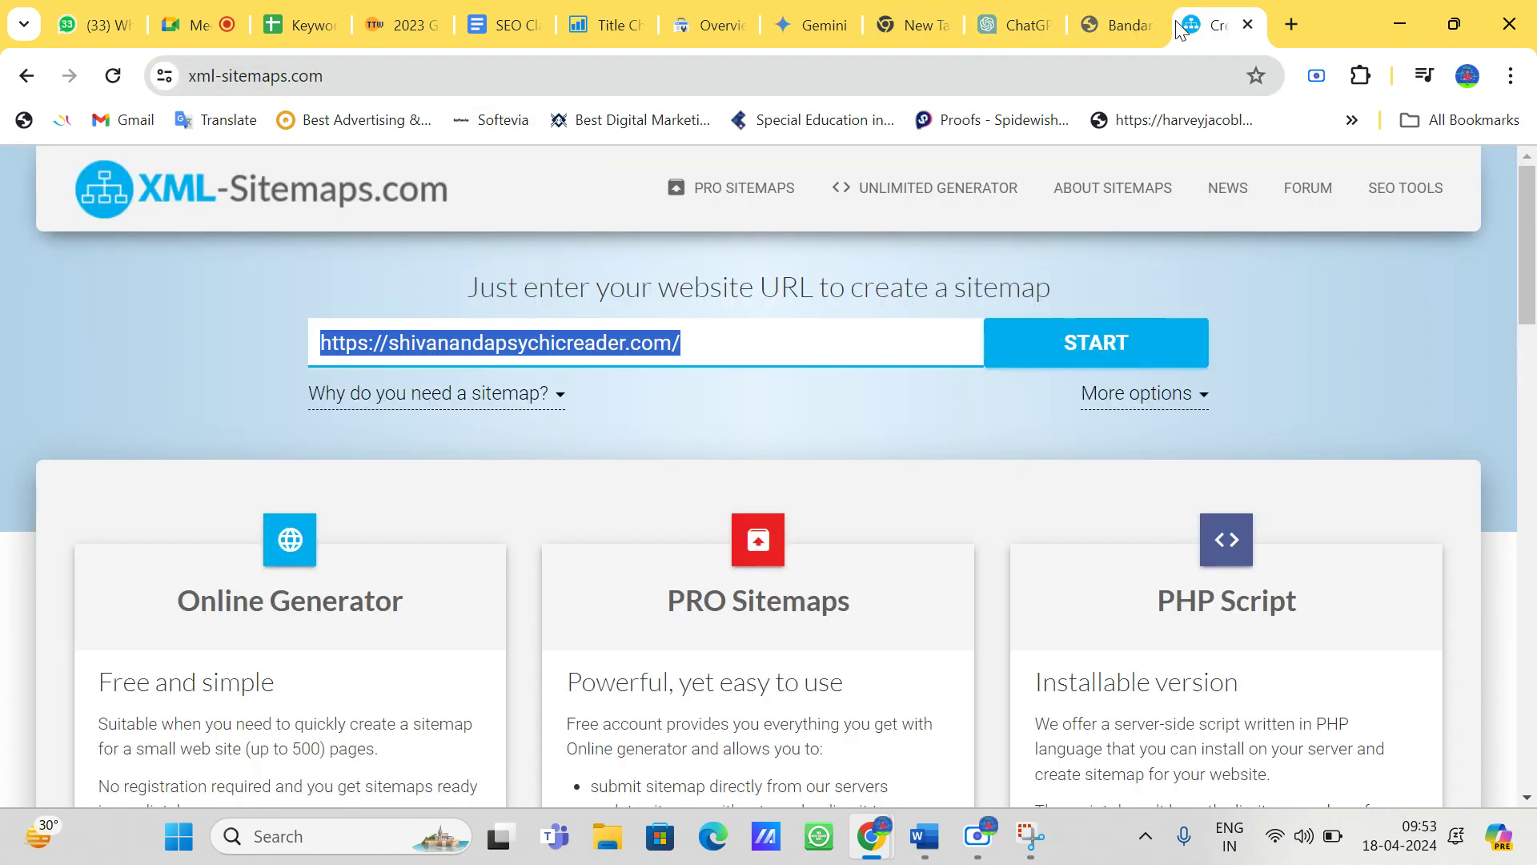
key(ctrl+v)
key(Return)
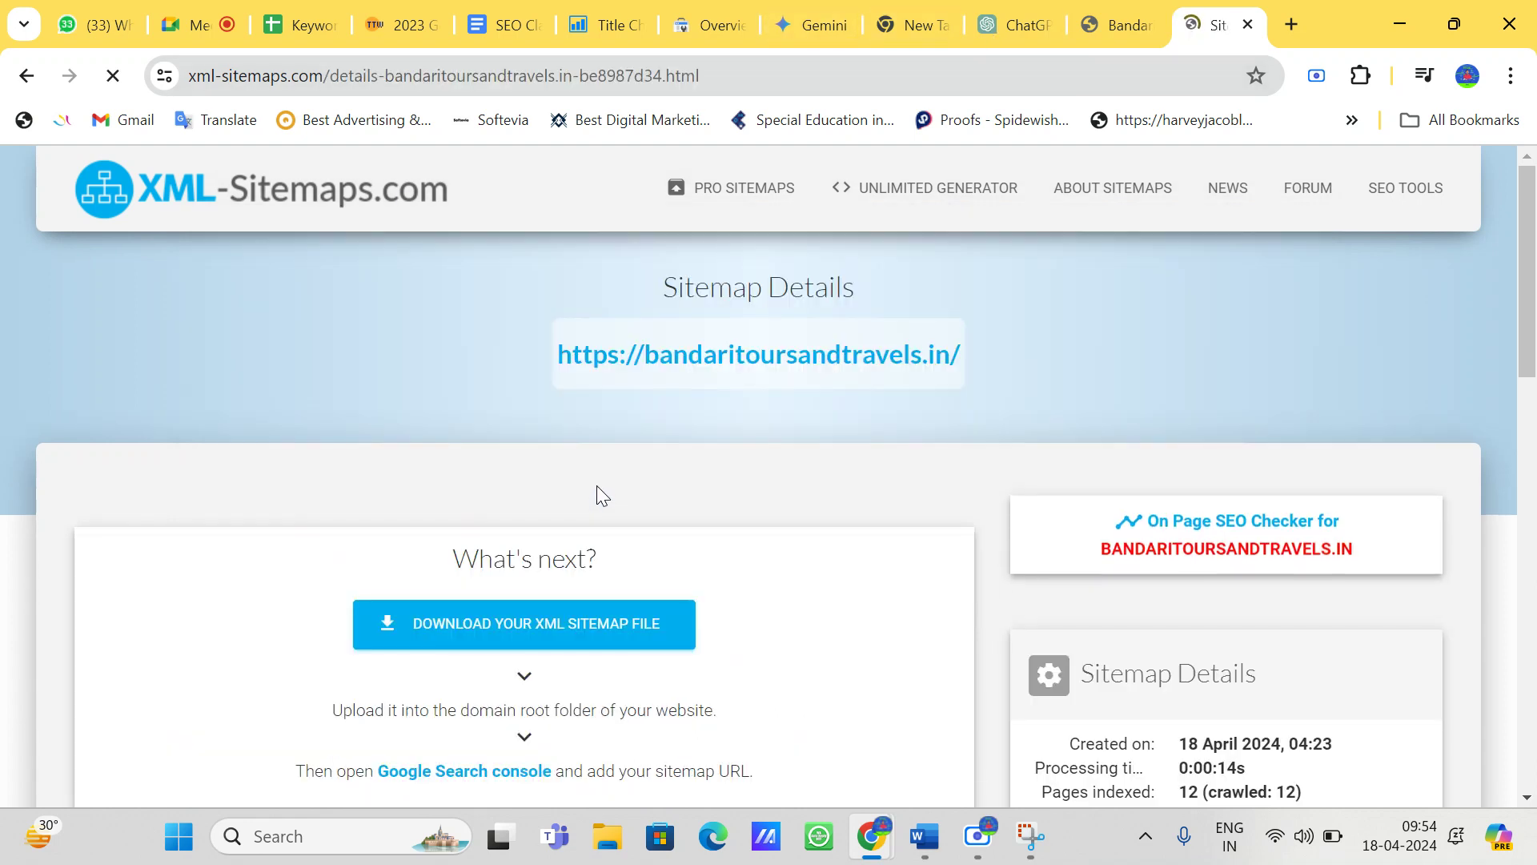
Step: Look through the generated sitemap preview and download the XML sitemap file as sitemap to the Downloads folder
scroll(598, 485, down, 3)
scroll(598, 488, down, 3)
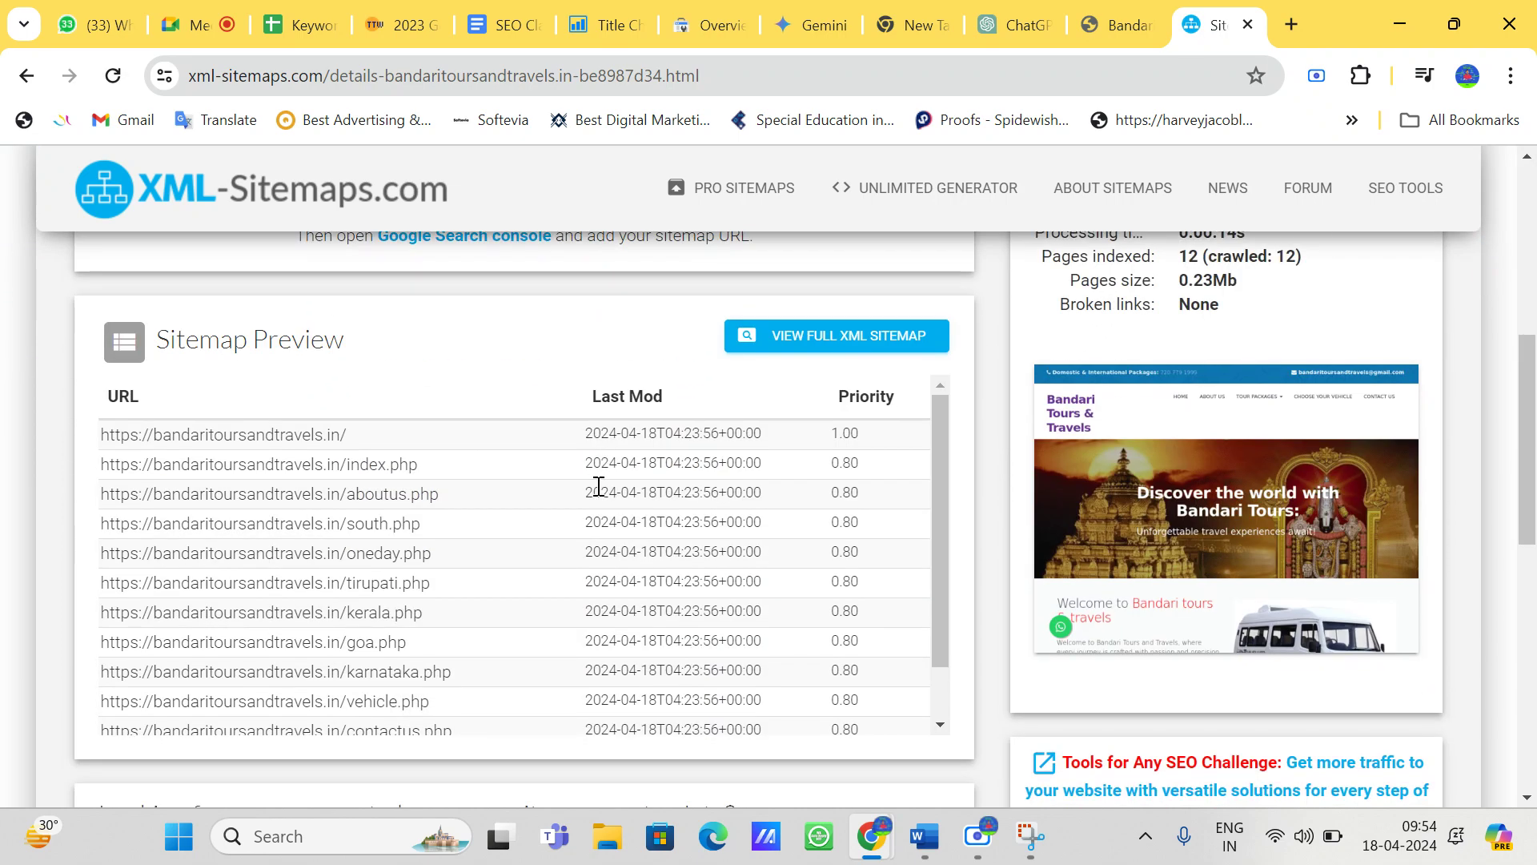
mouse_move(940, 454)
mouse_down()
mouse_move(944, 520)
mouse_move(939, 444)
mouse_up()
scroll(242, 684, up, 7)
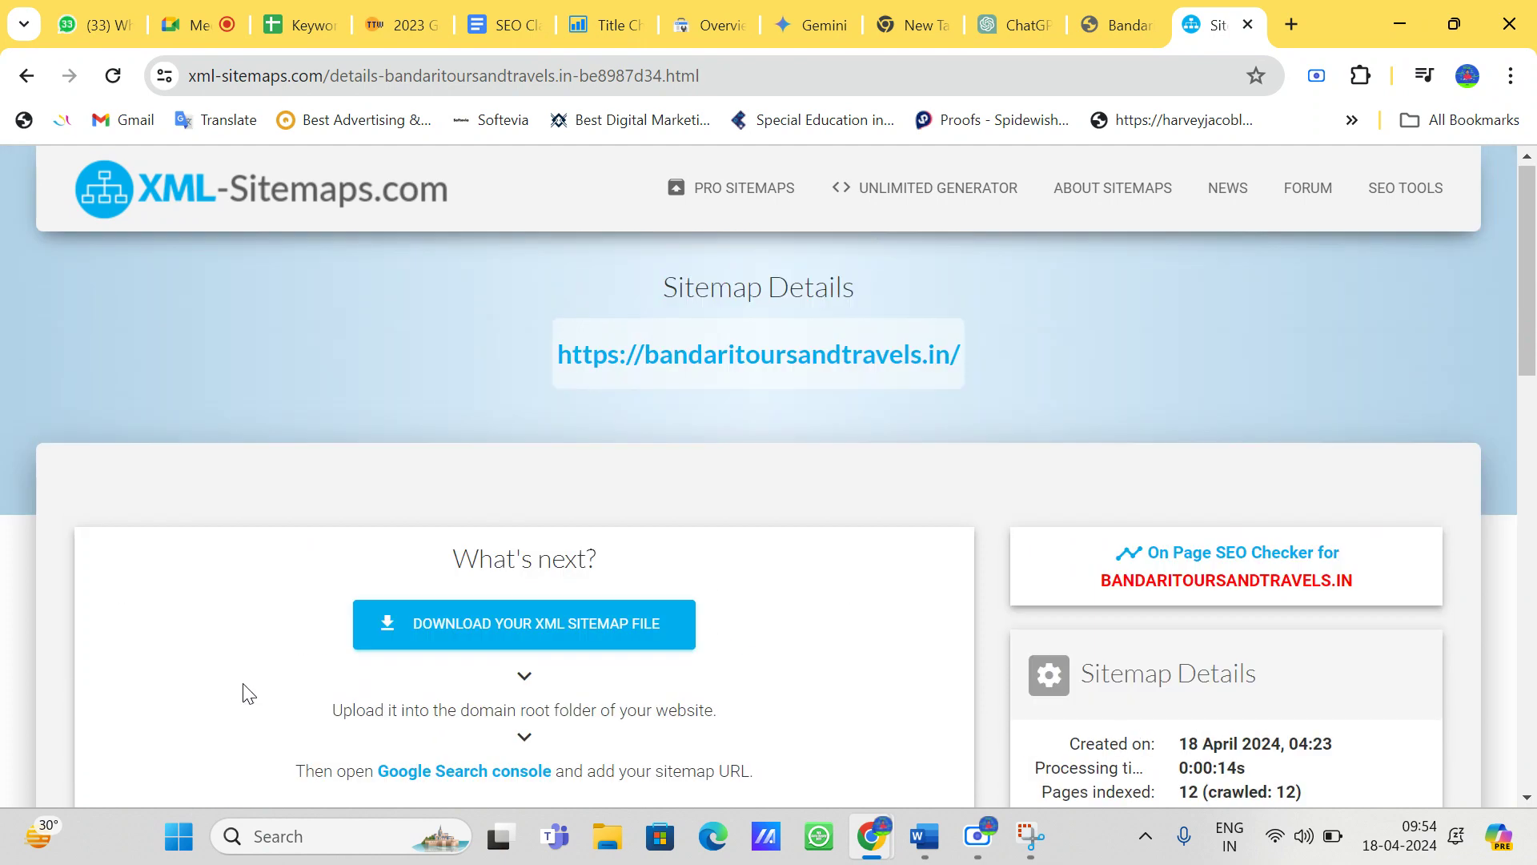
click(584, 645)
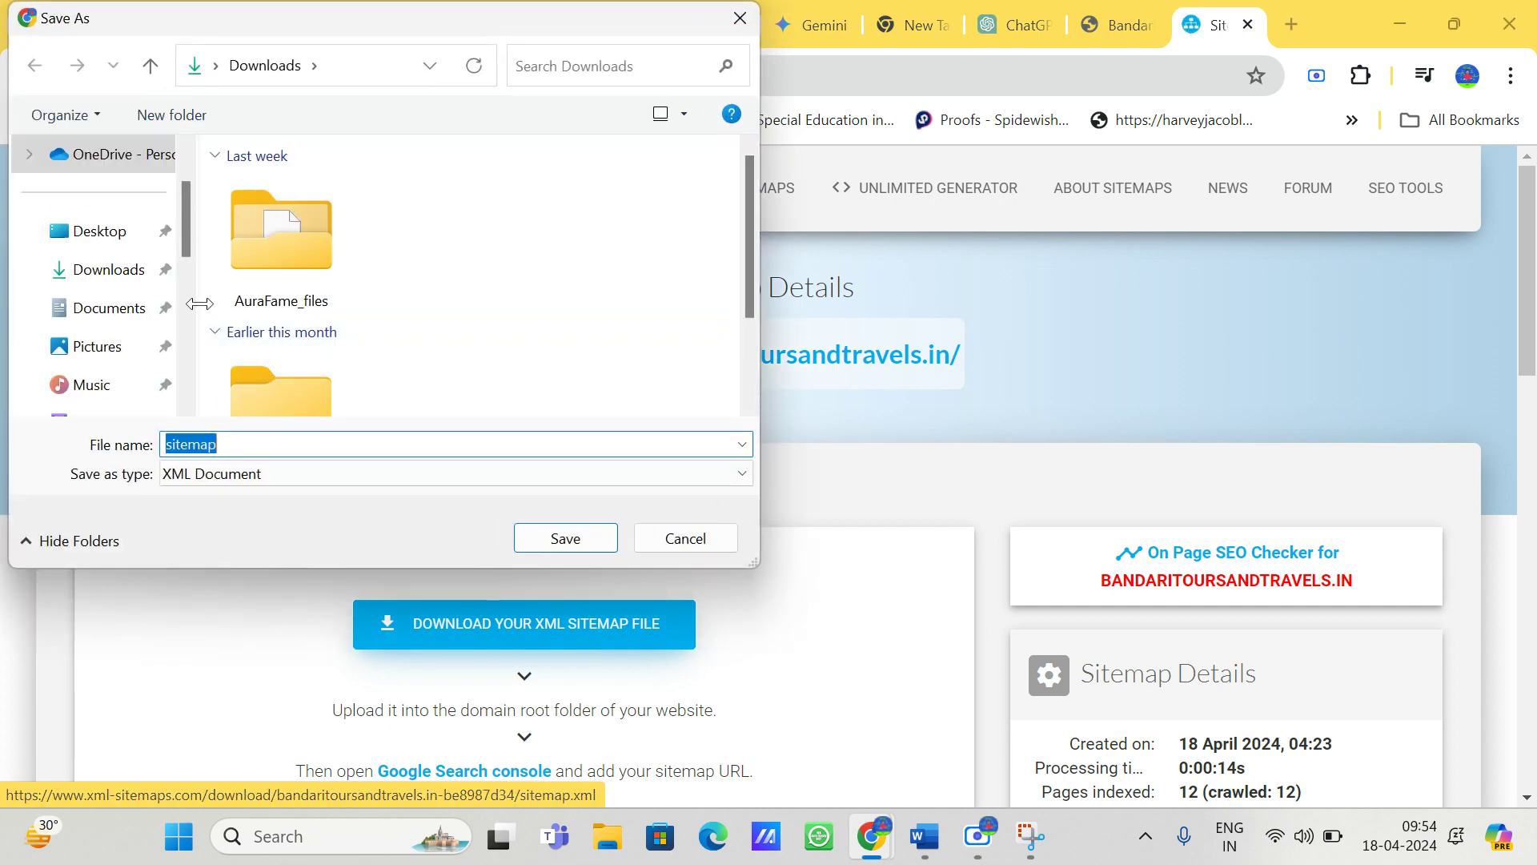
click(89, 267)
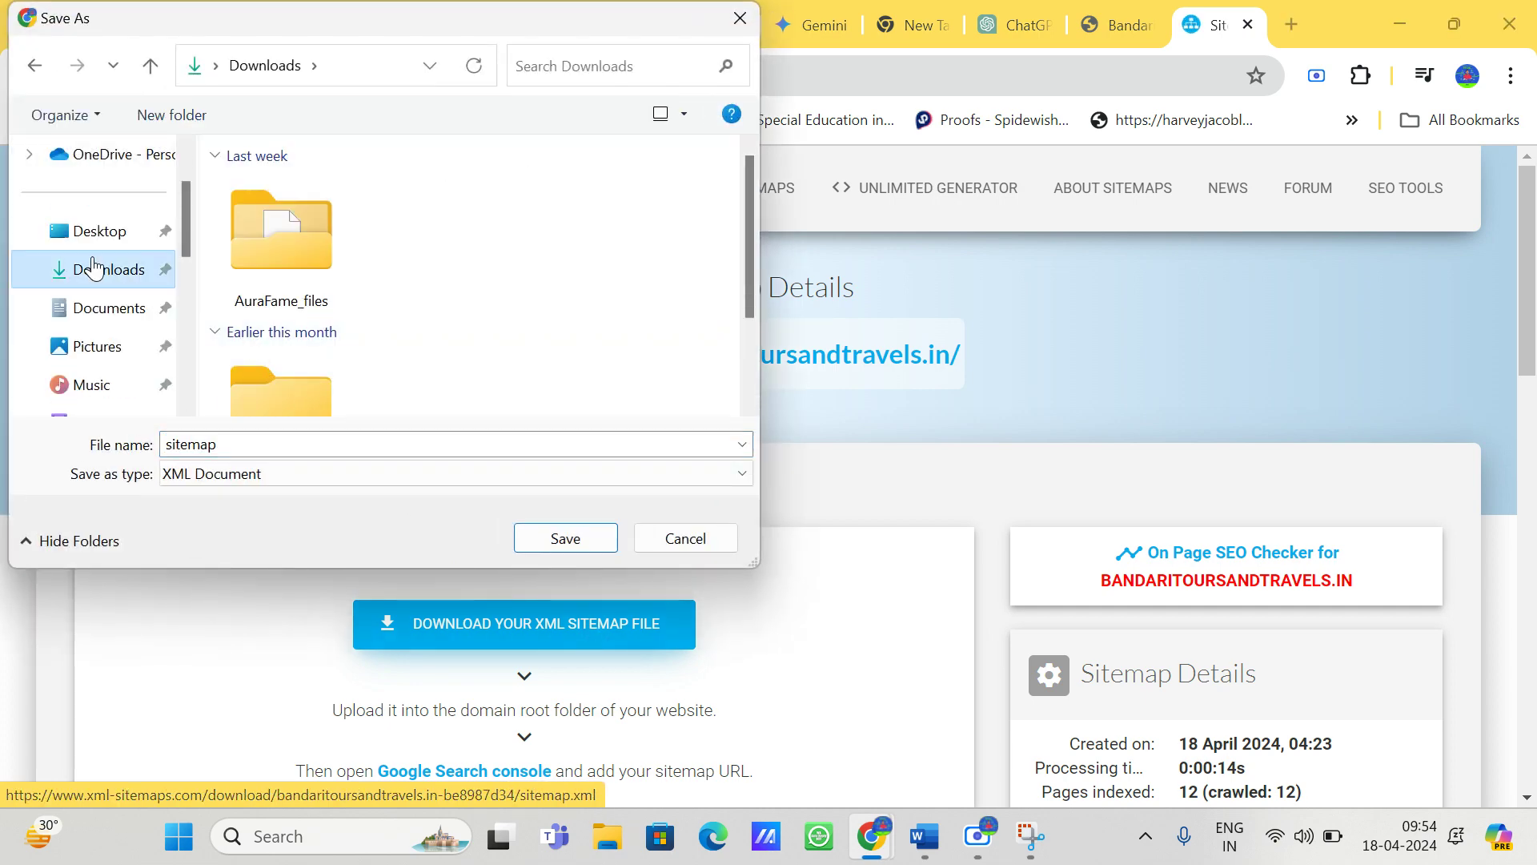
click(521, 536)
Step: Switch to WhatsApp, find the website contact's chat, and send sitemap.xml from the Downloads folder as a document
click(88, 24)
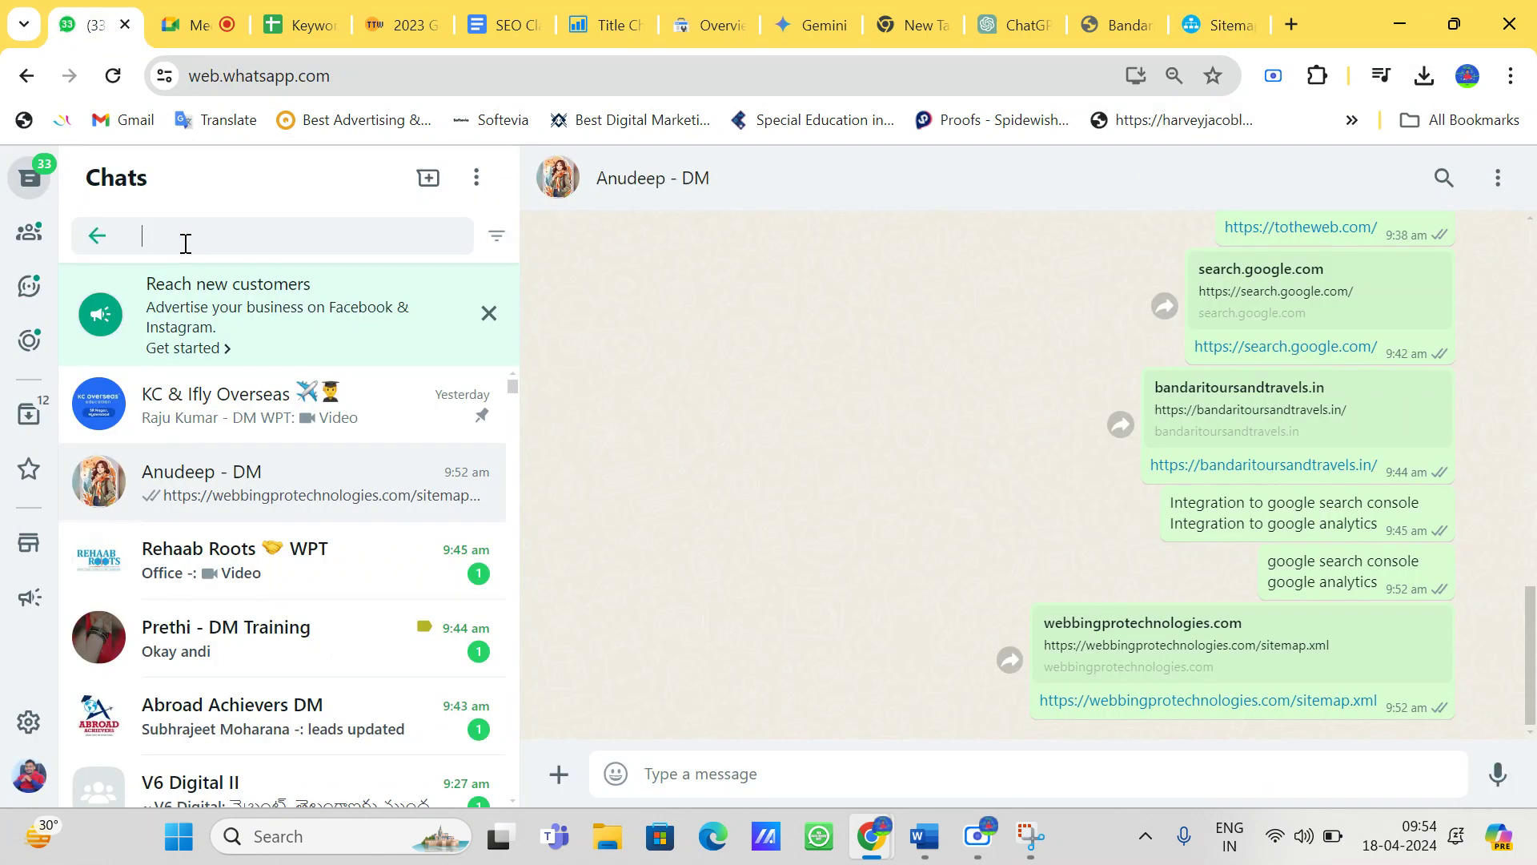
text(venkat)
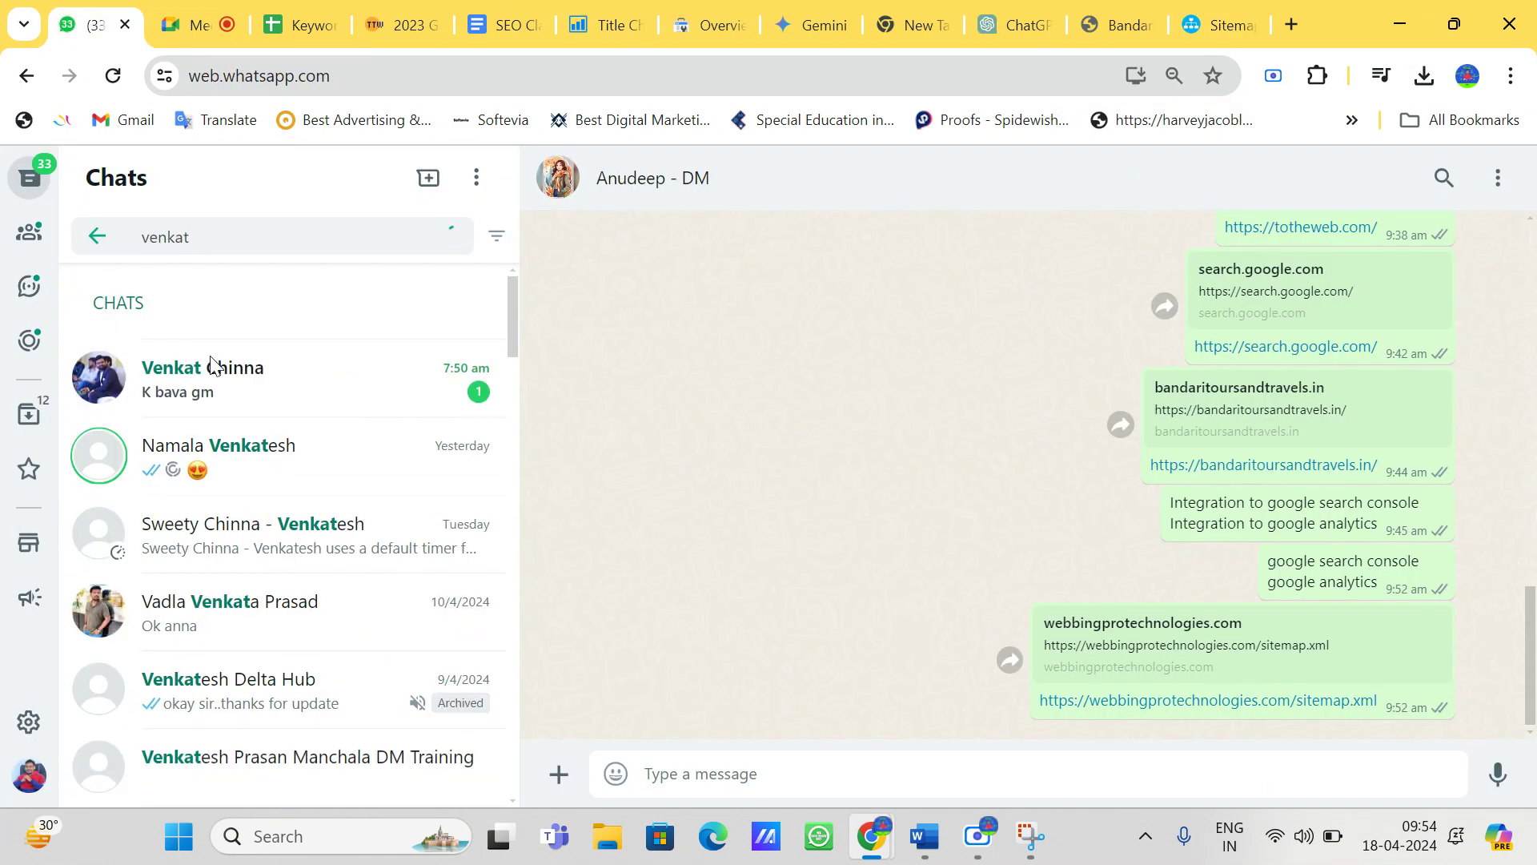
click(208, 367)
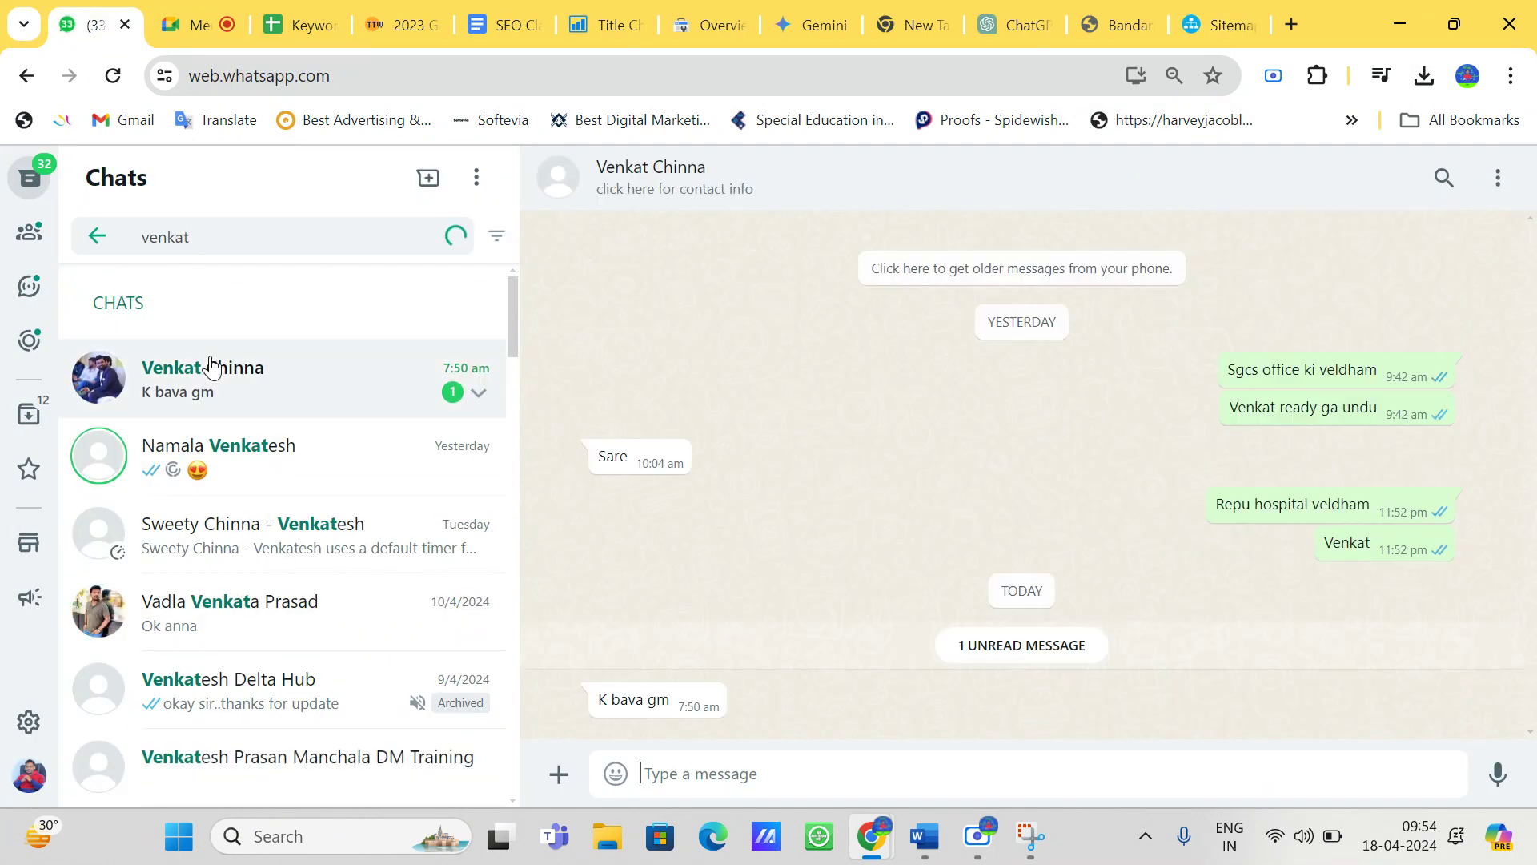
click(558, 773)
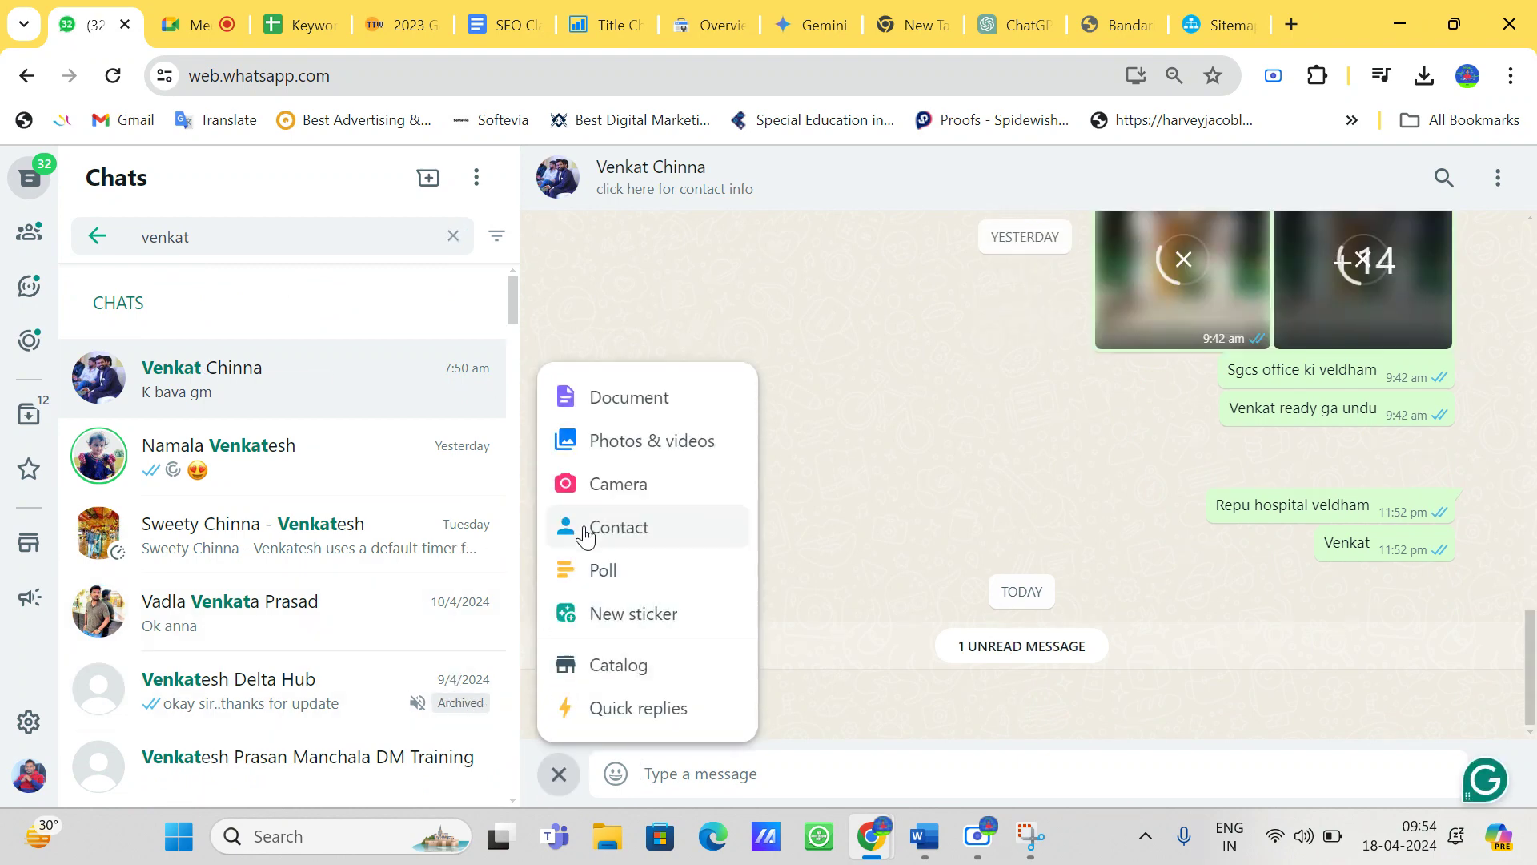
click(630, 413)
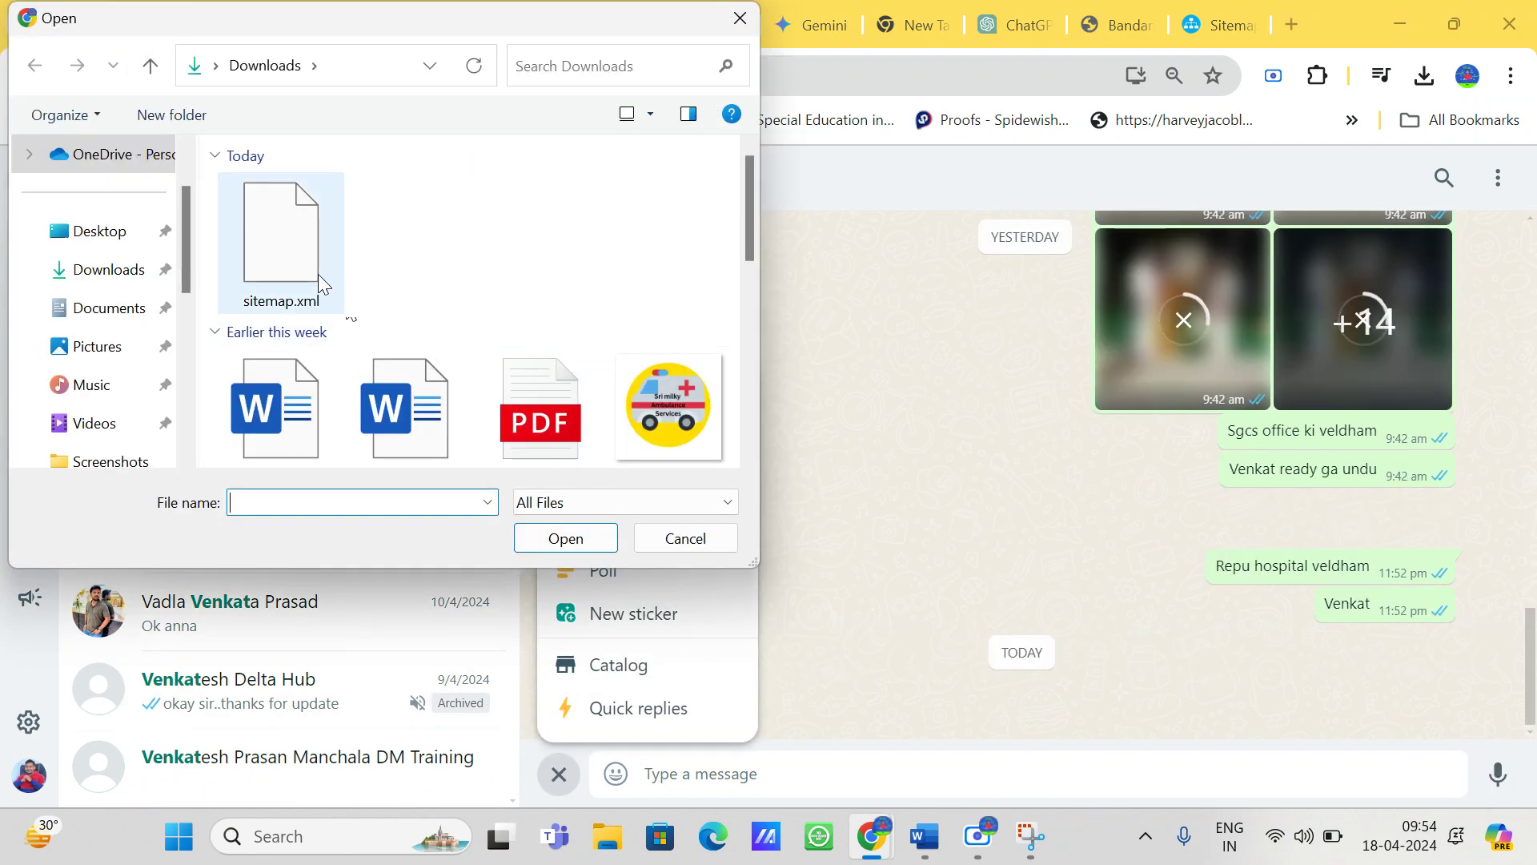
click(319, 273)
click(525, 535)
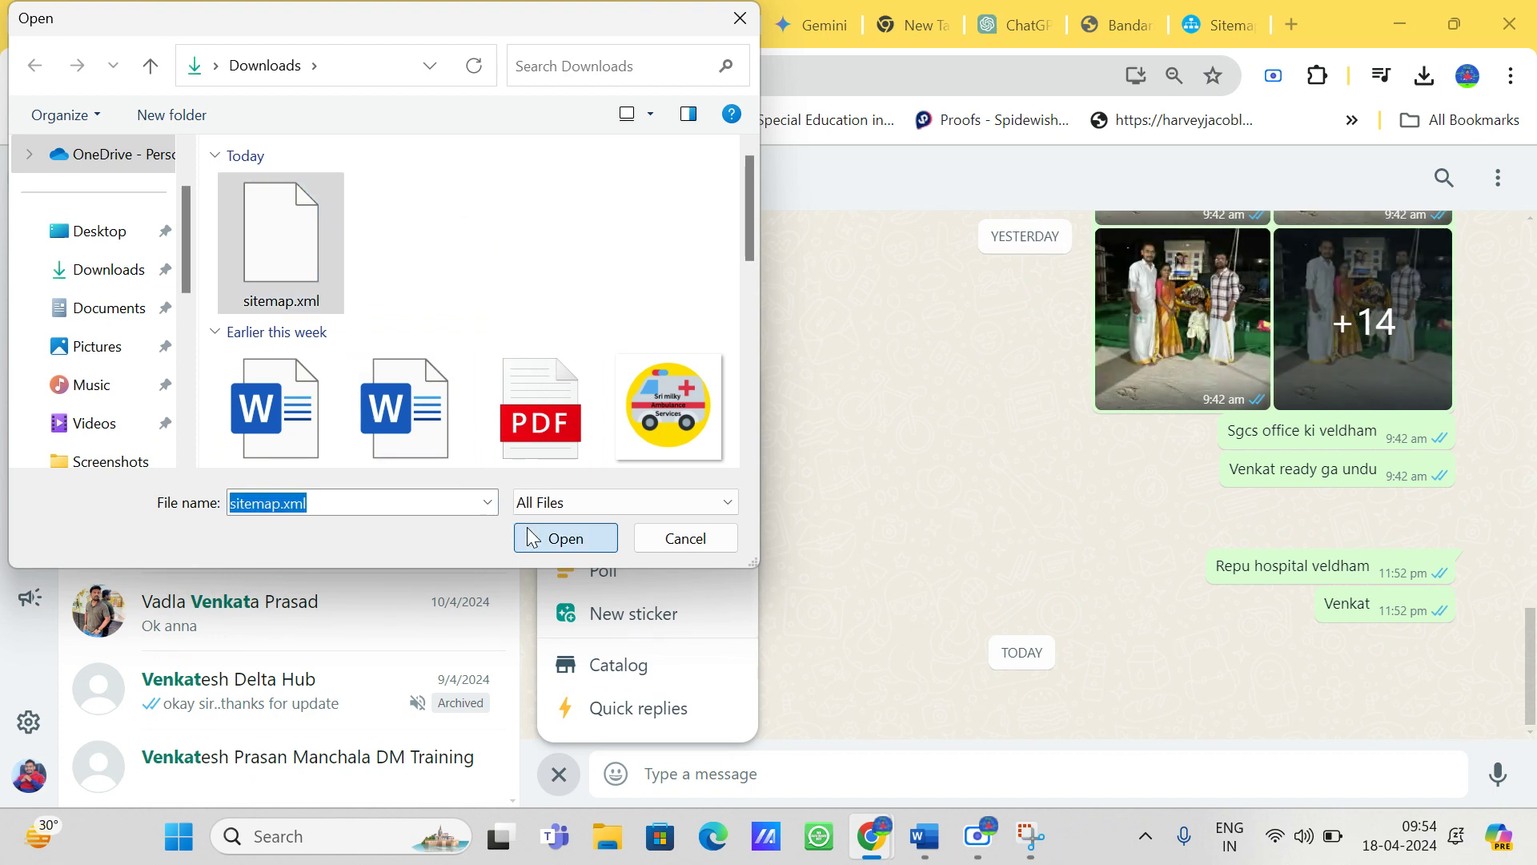
key(Return)
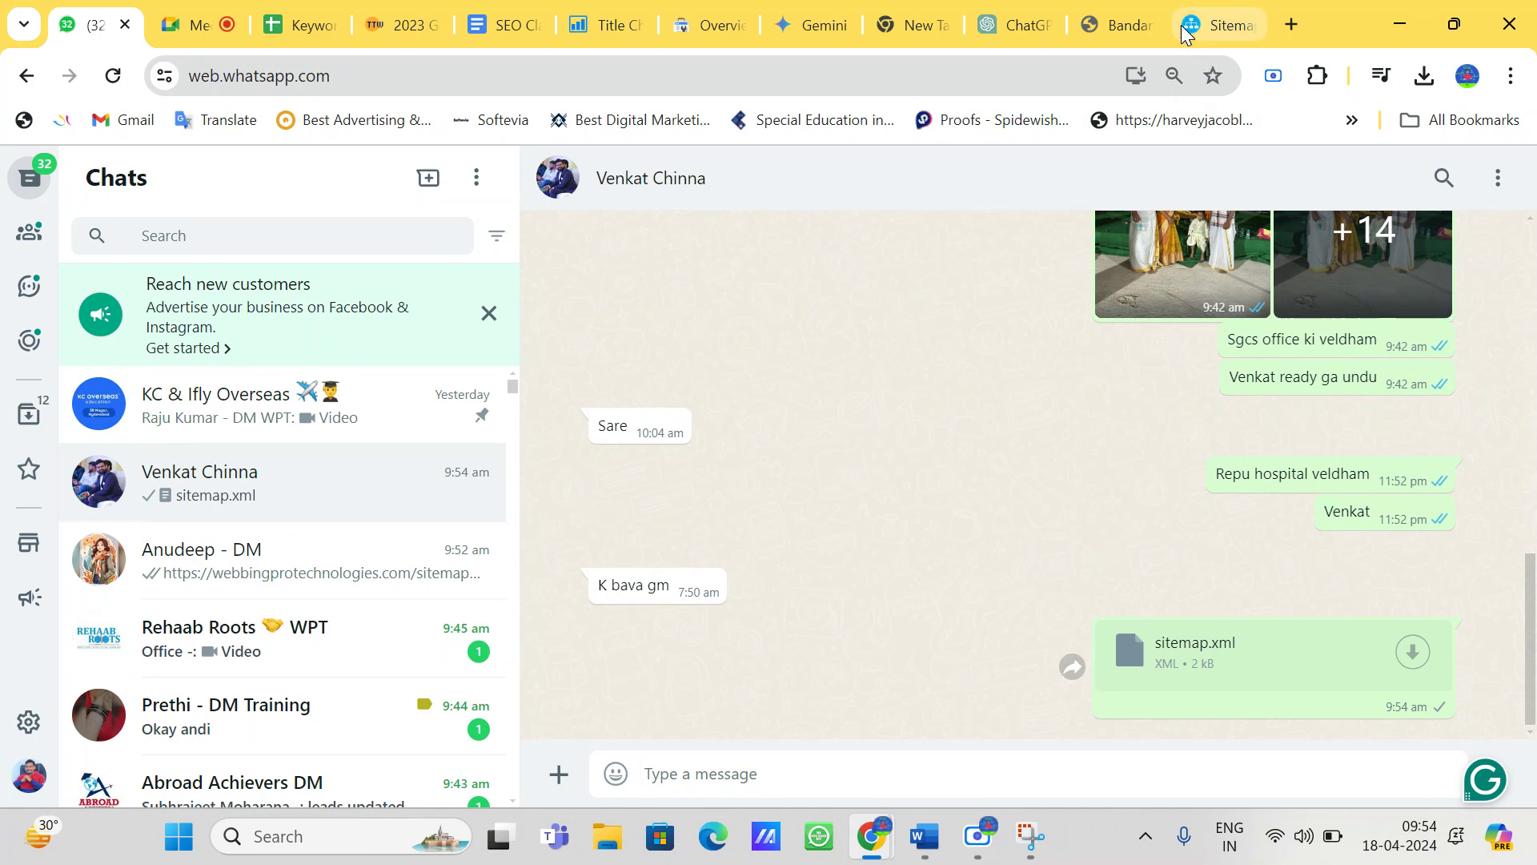
click(1130, 16)
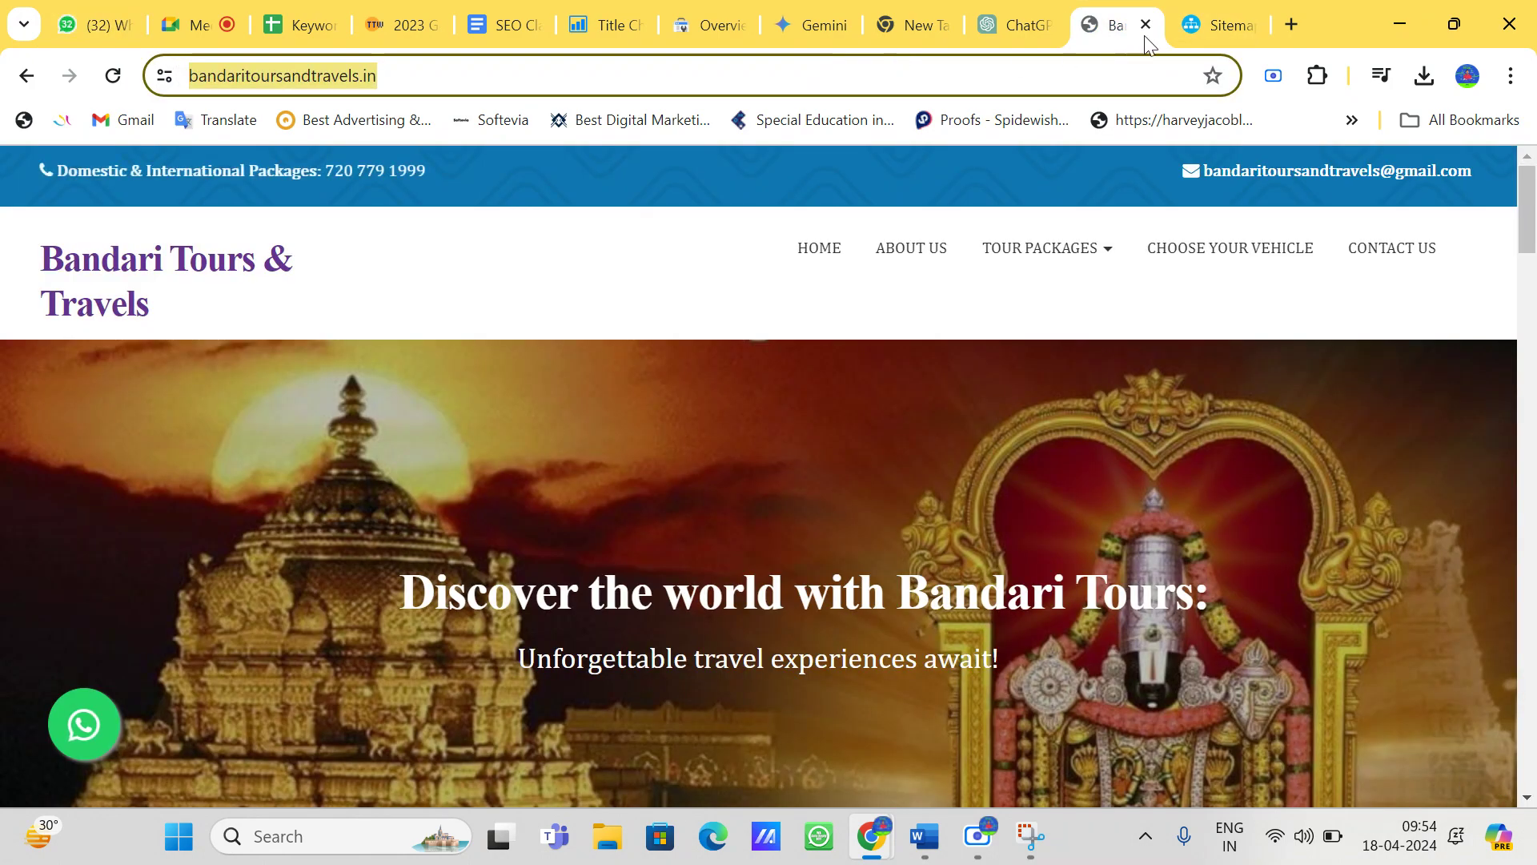
click(80, 7)
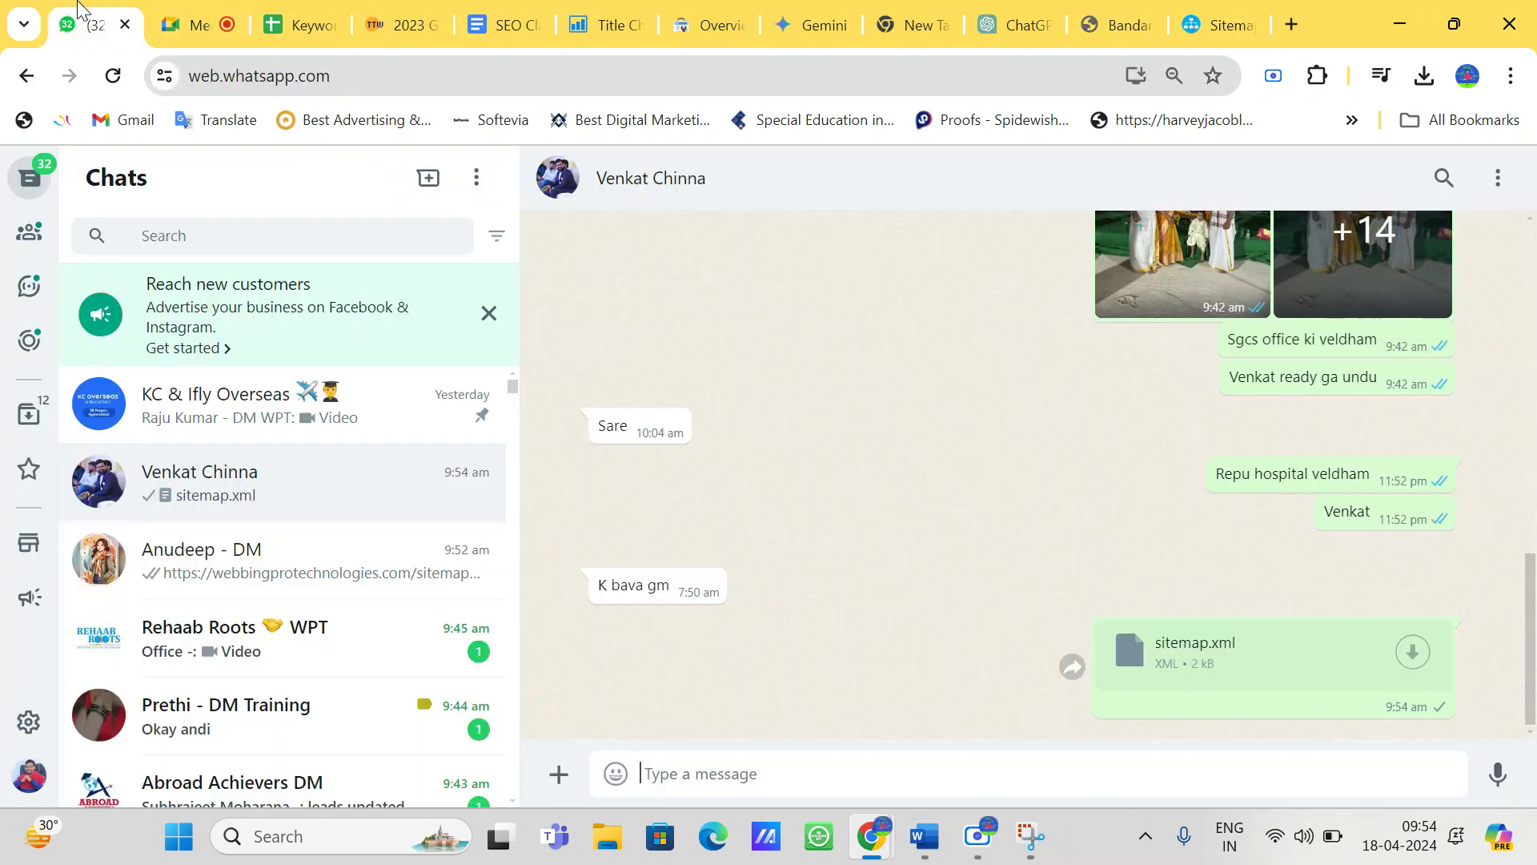
text(https://bandaritoursandtravels.in/)
key(Return)
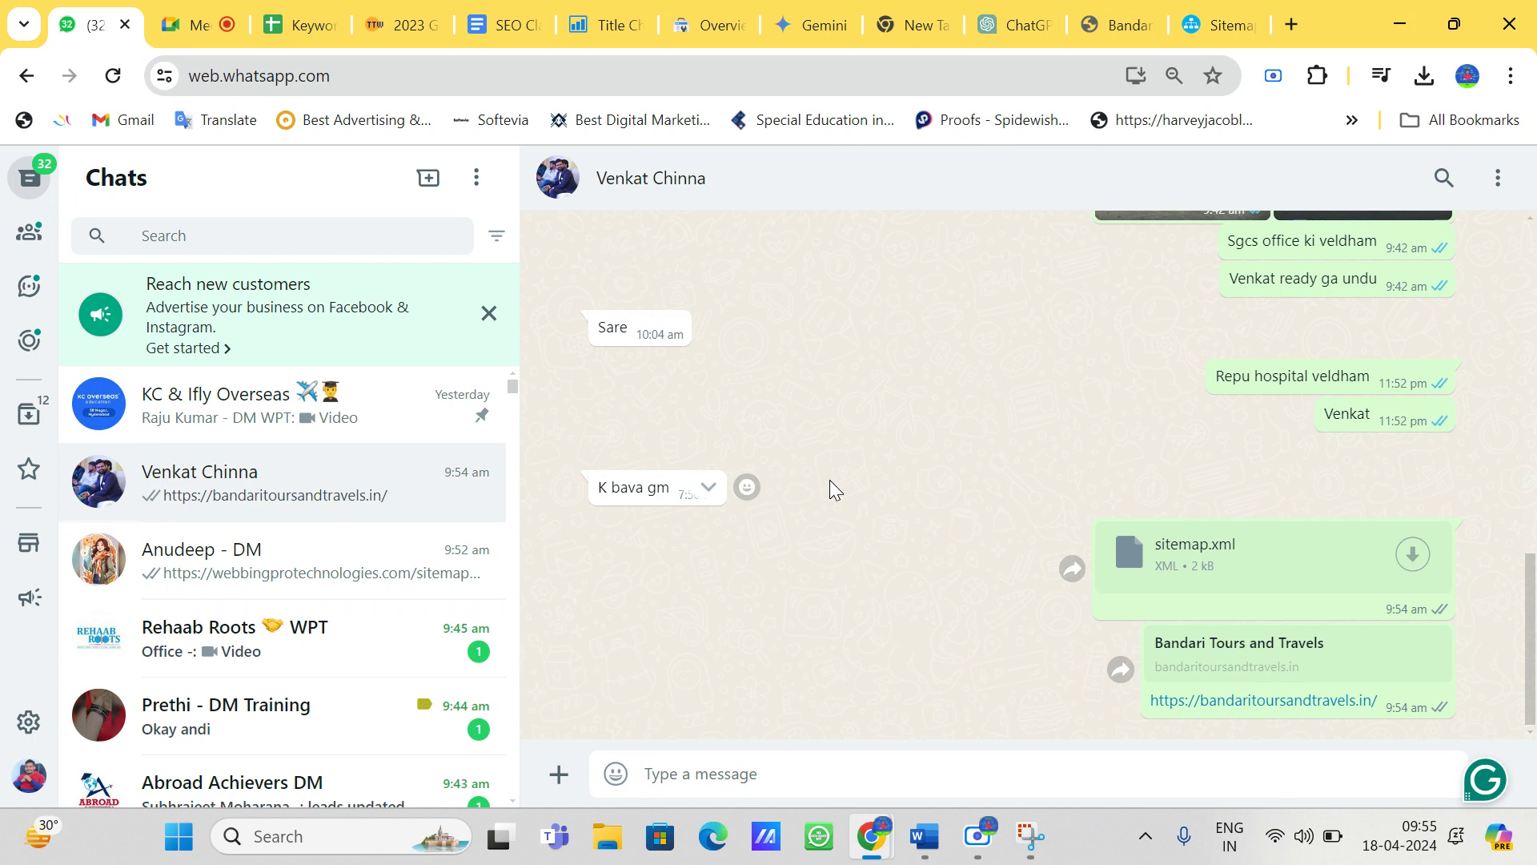
click(708, 24)
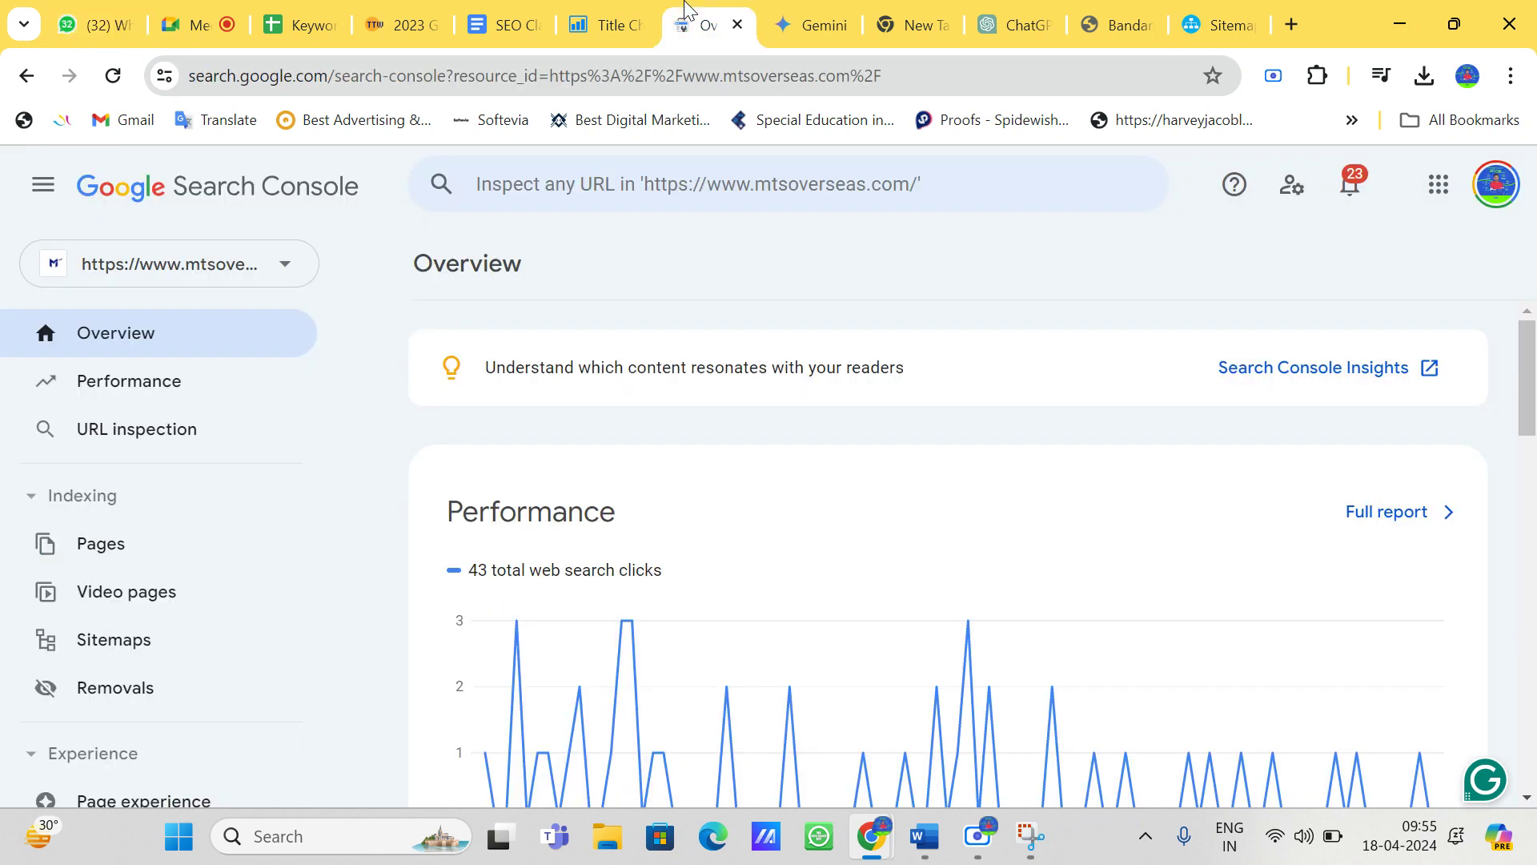
click(252, 270)
click(384, 265)
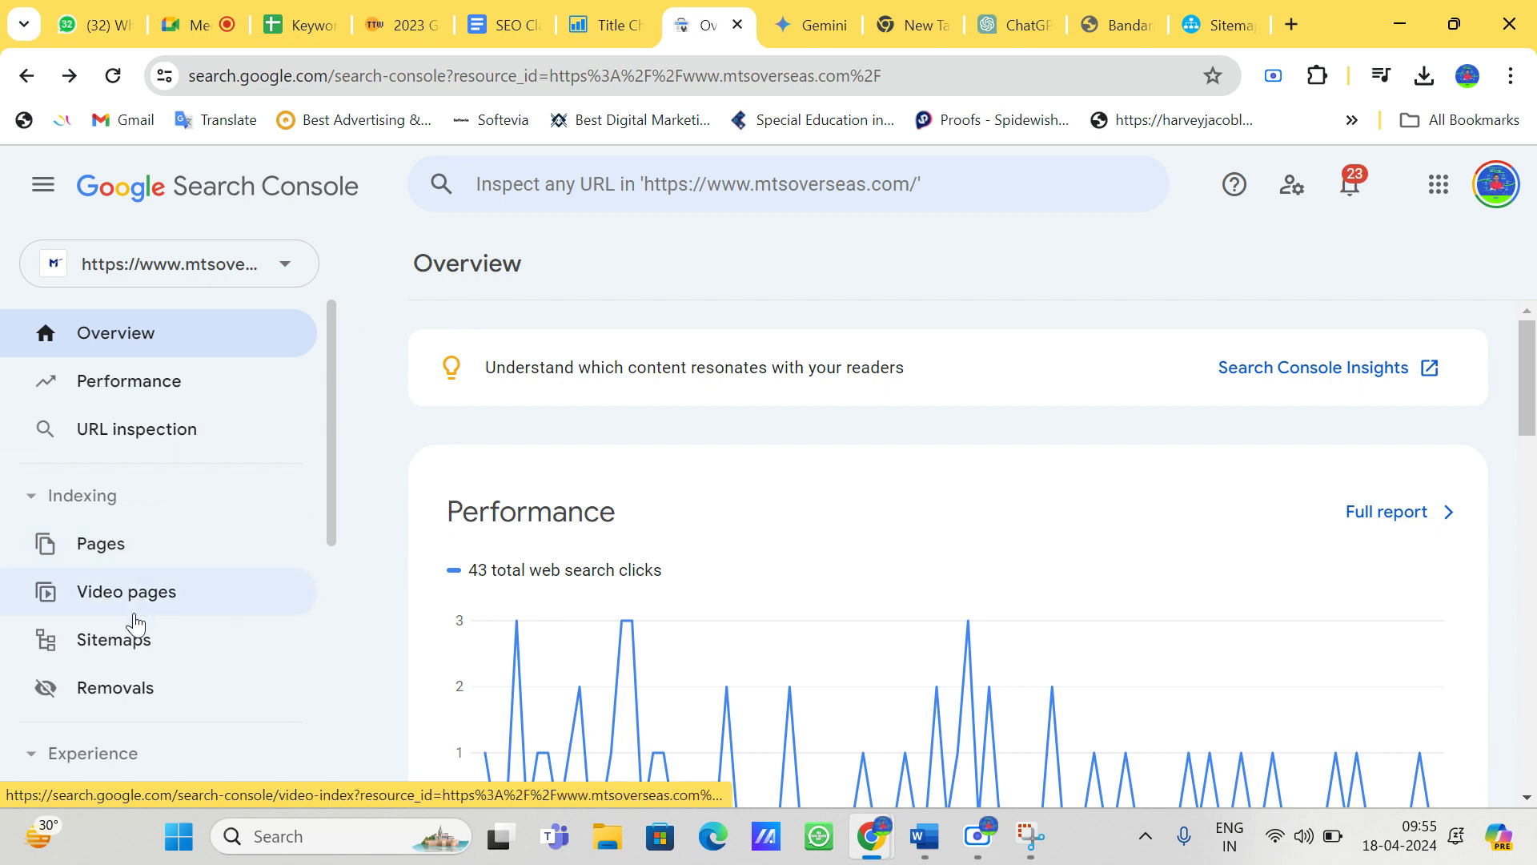
click(123, 639)
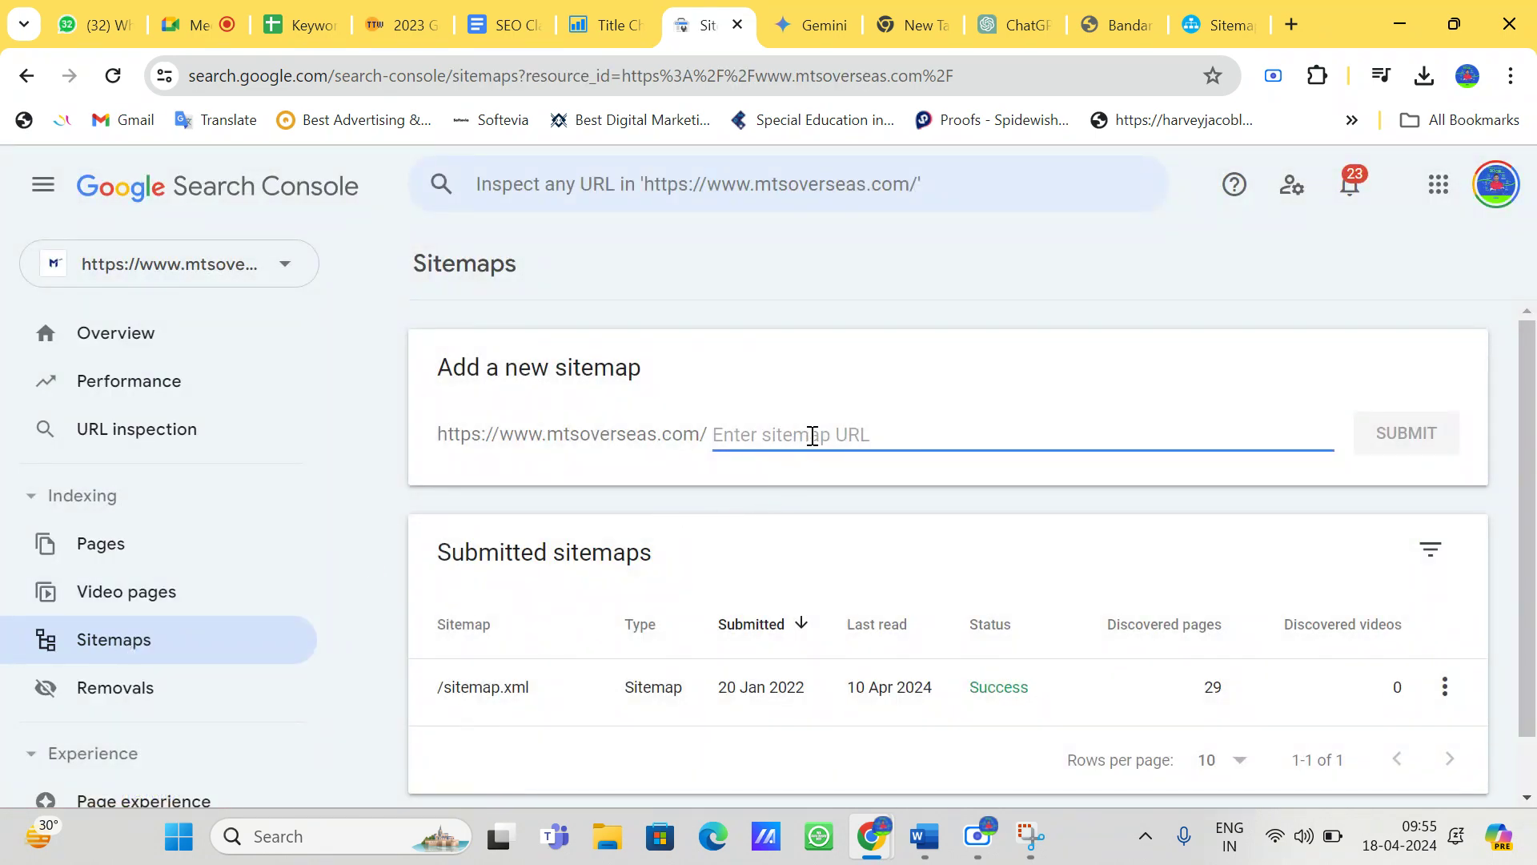
text(sitemap.x)
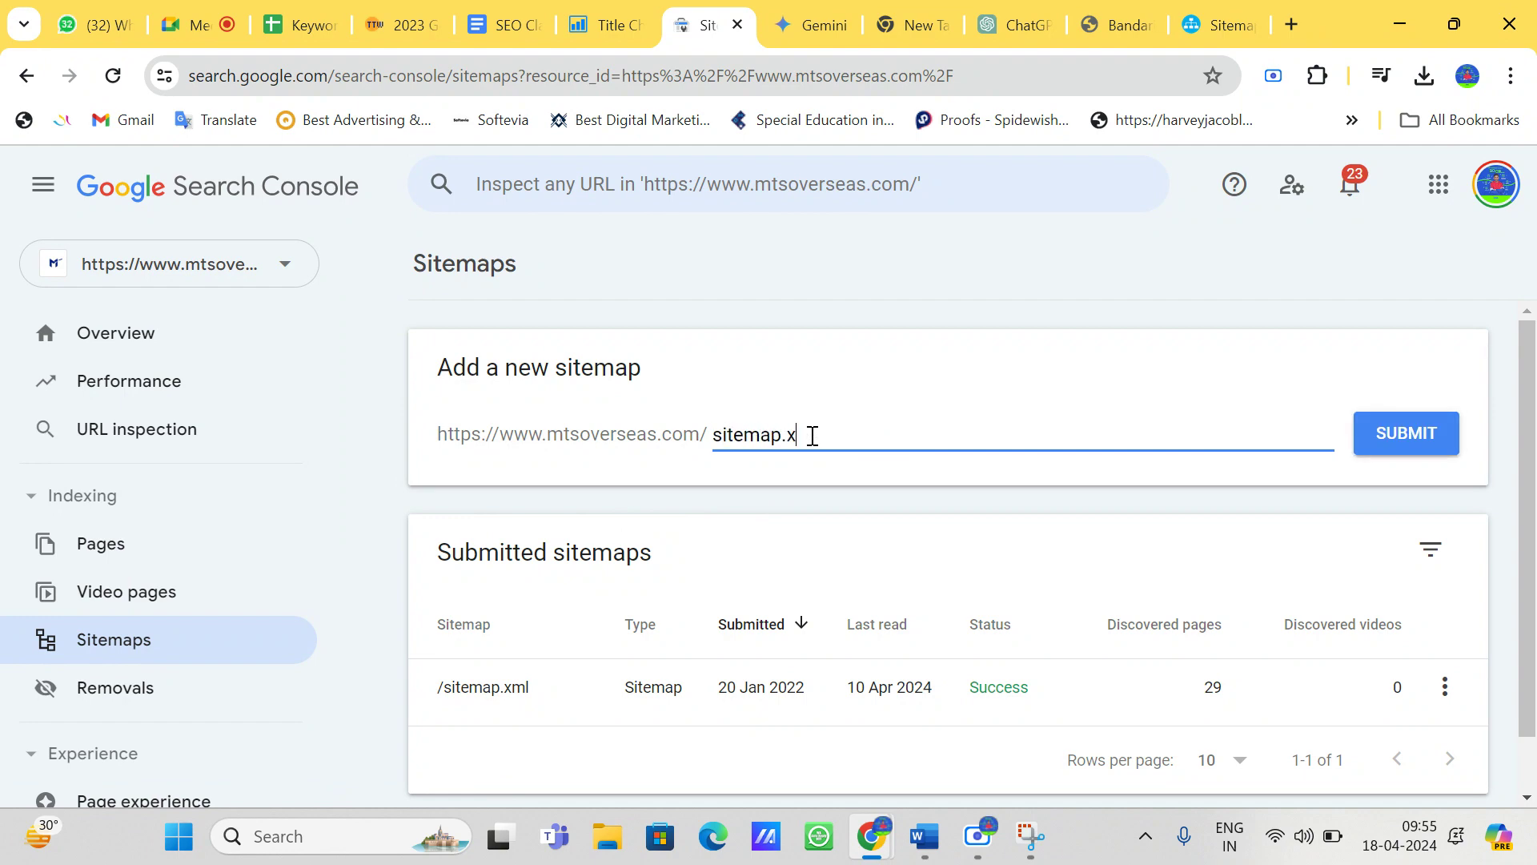
text(ml)
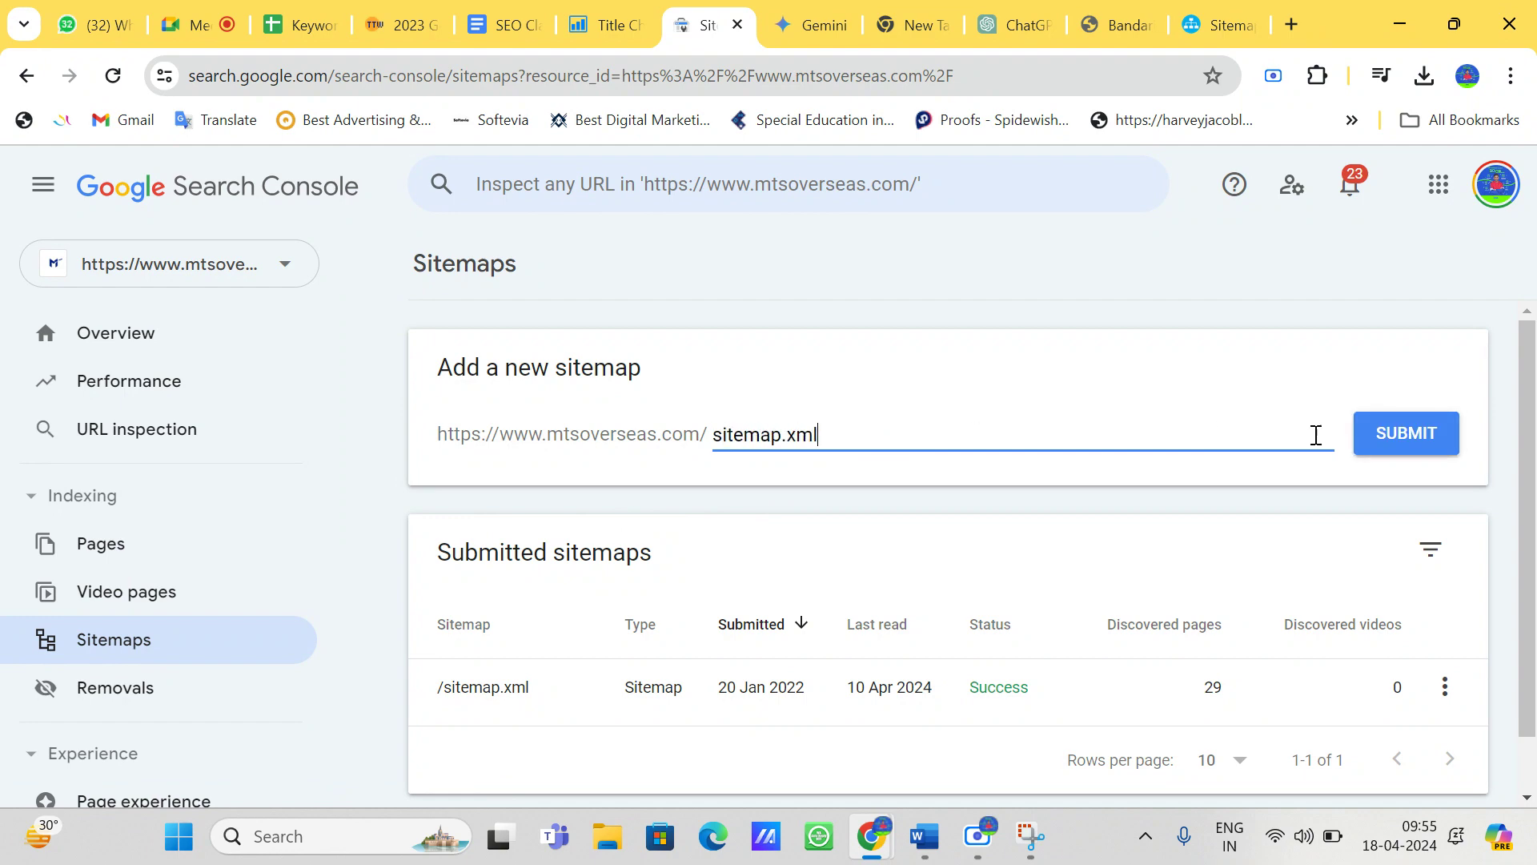
click(1397, 432)
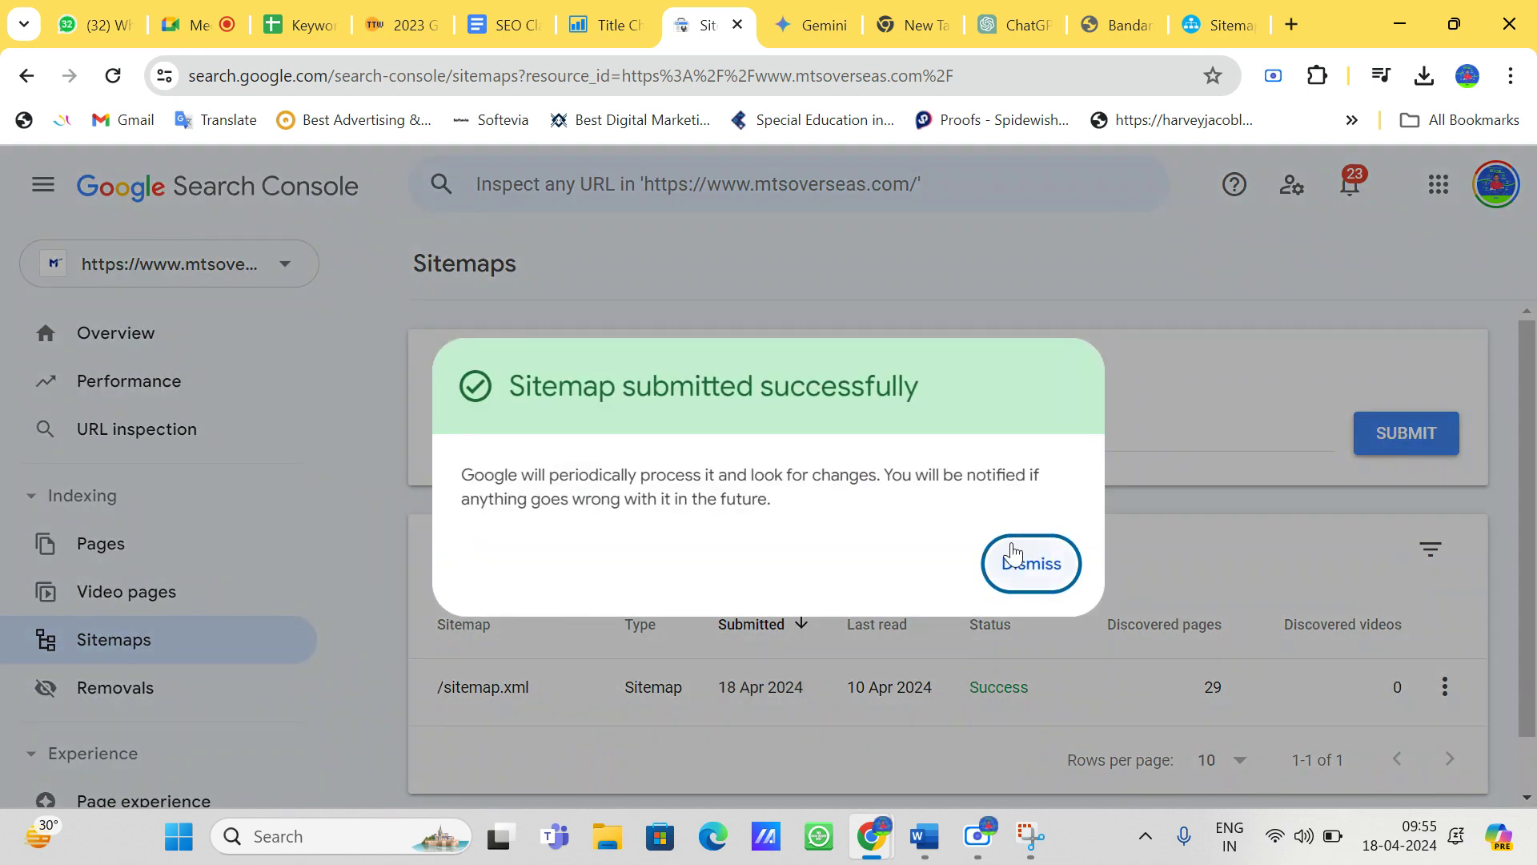
click(1009, 560)
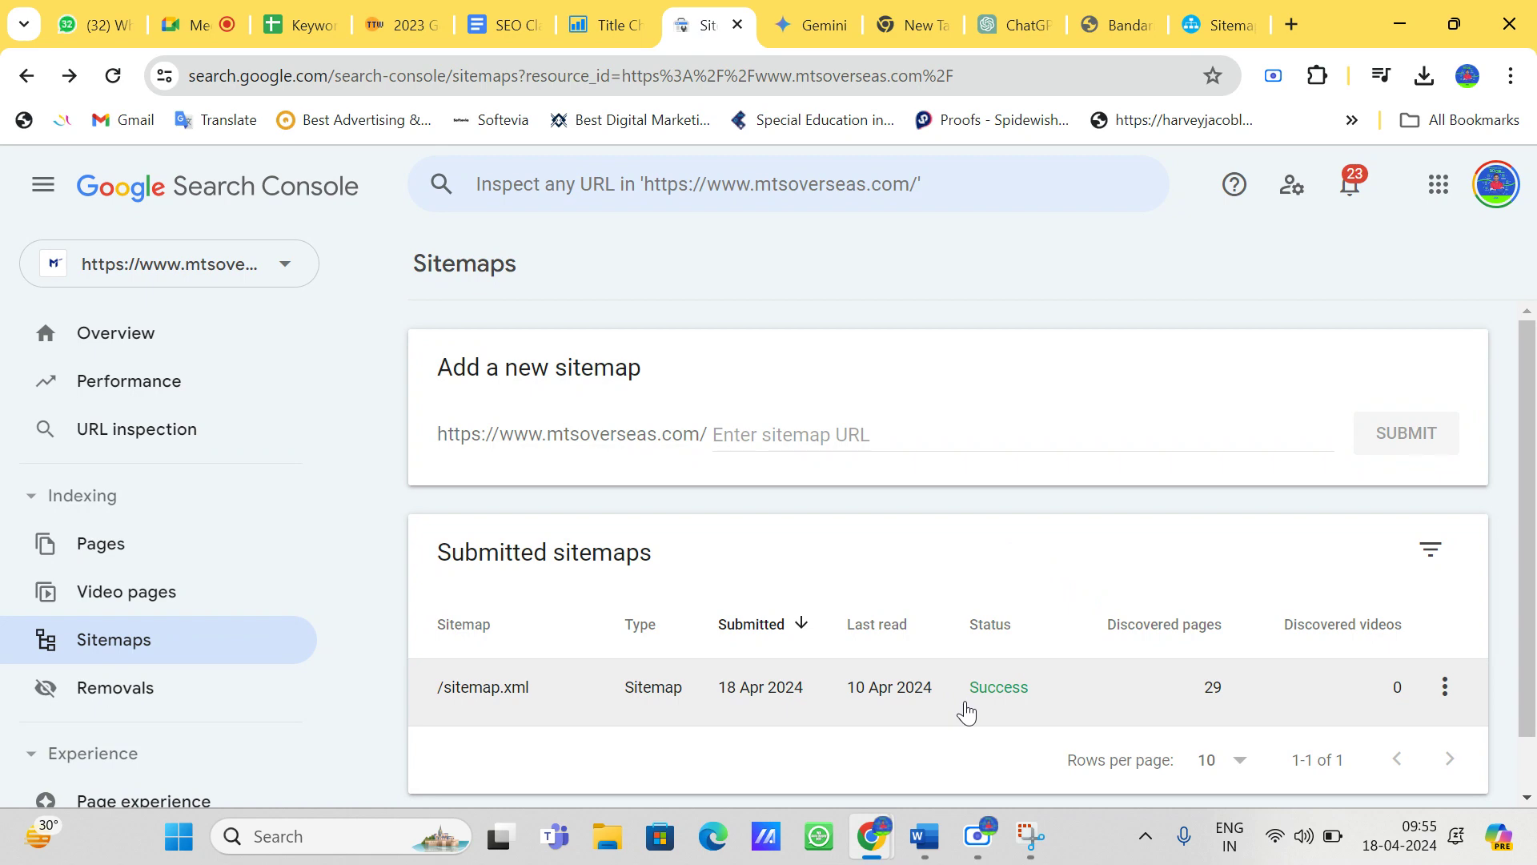
Step: Open the submitted sitemap's details and review its page indexing report, including the reasons why pages aren't indexed
click(990, 696)
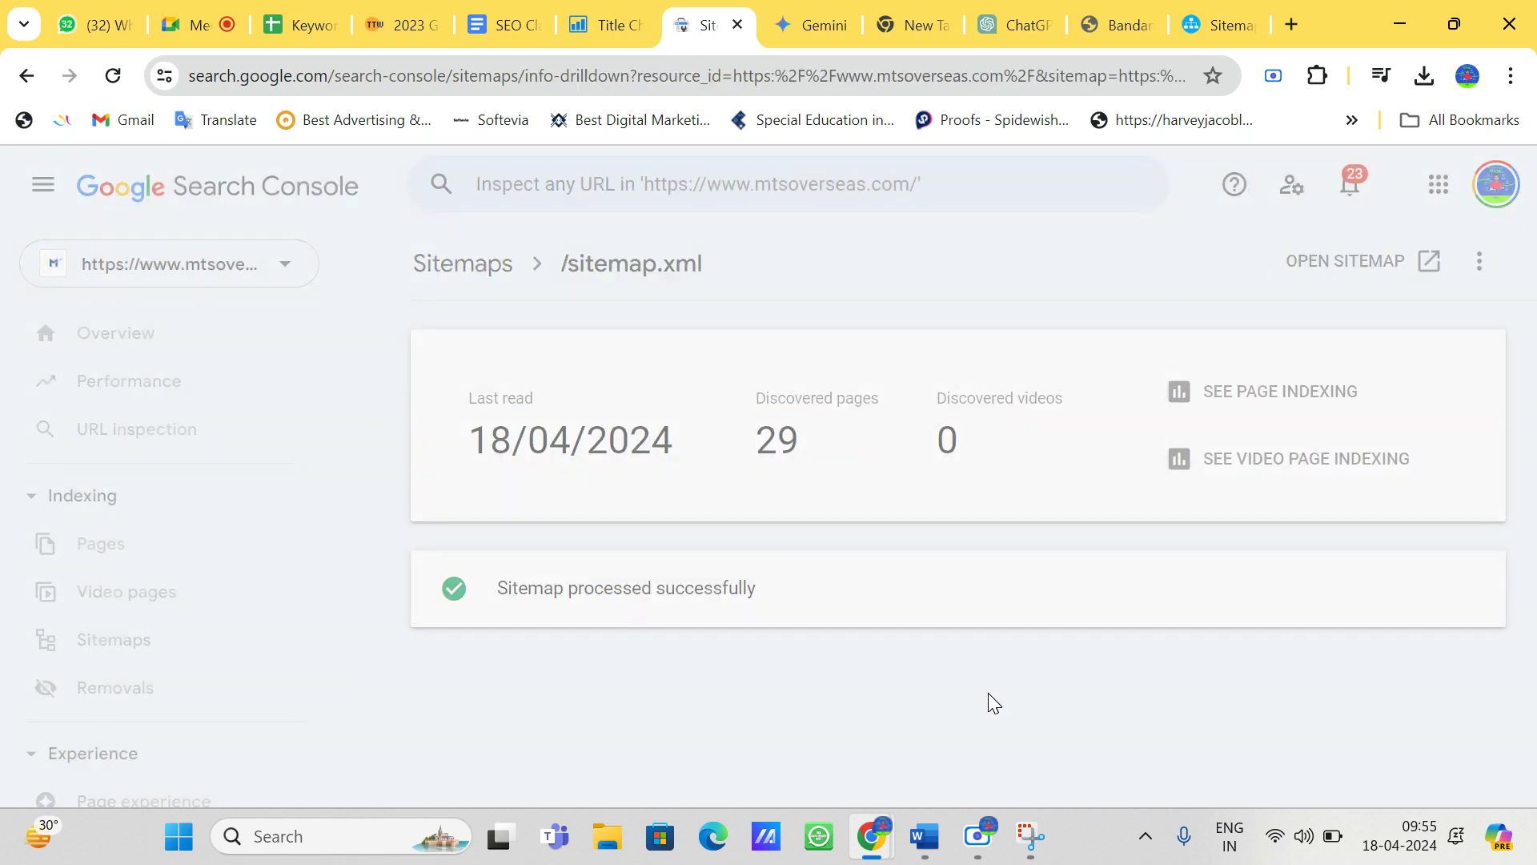
click(1172, 392)
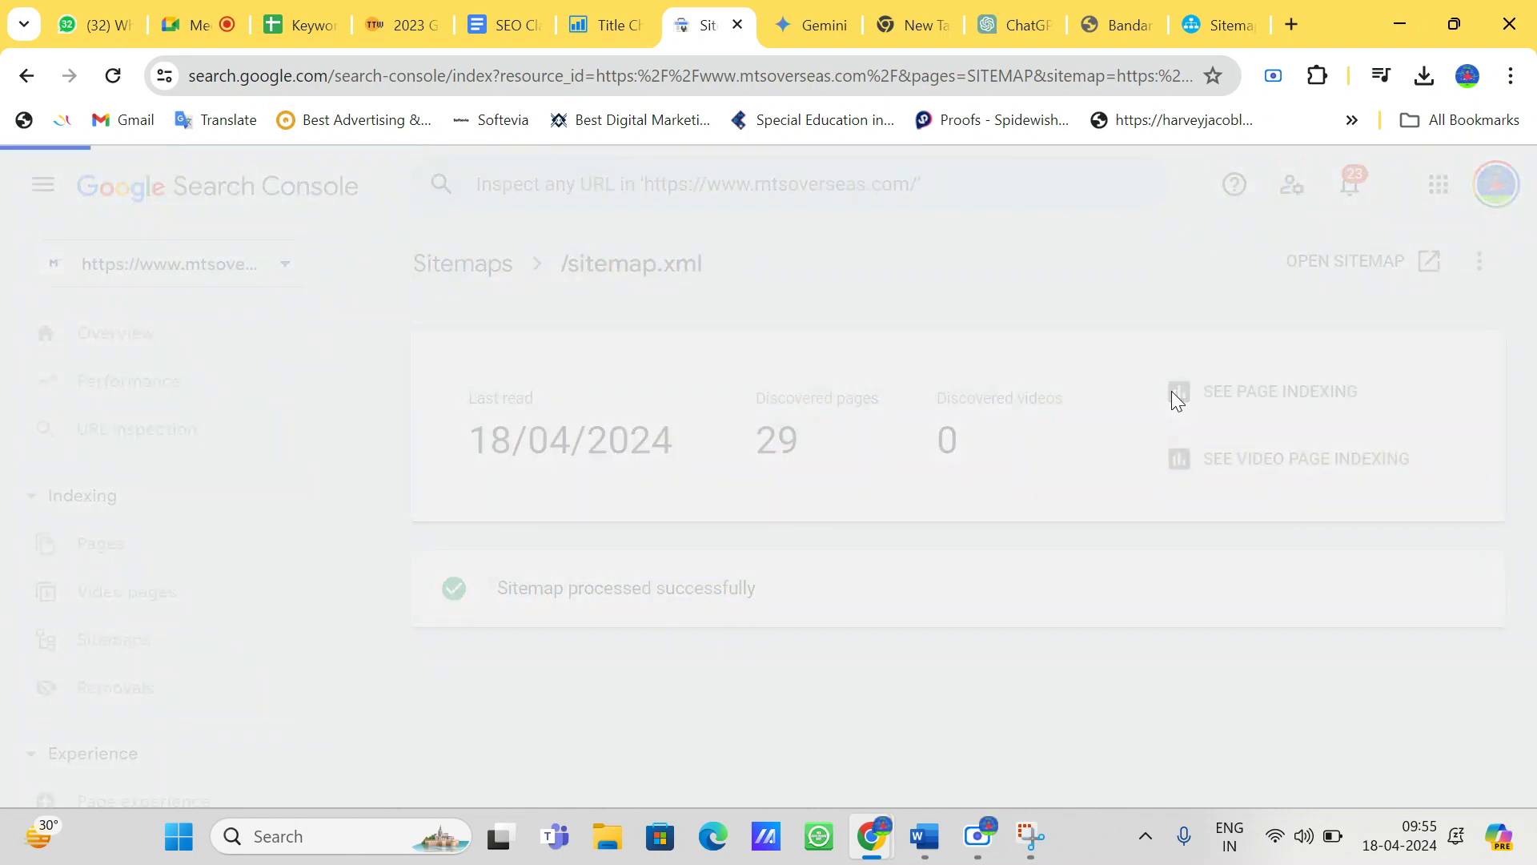
scroll(1170, 398, down, 1)
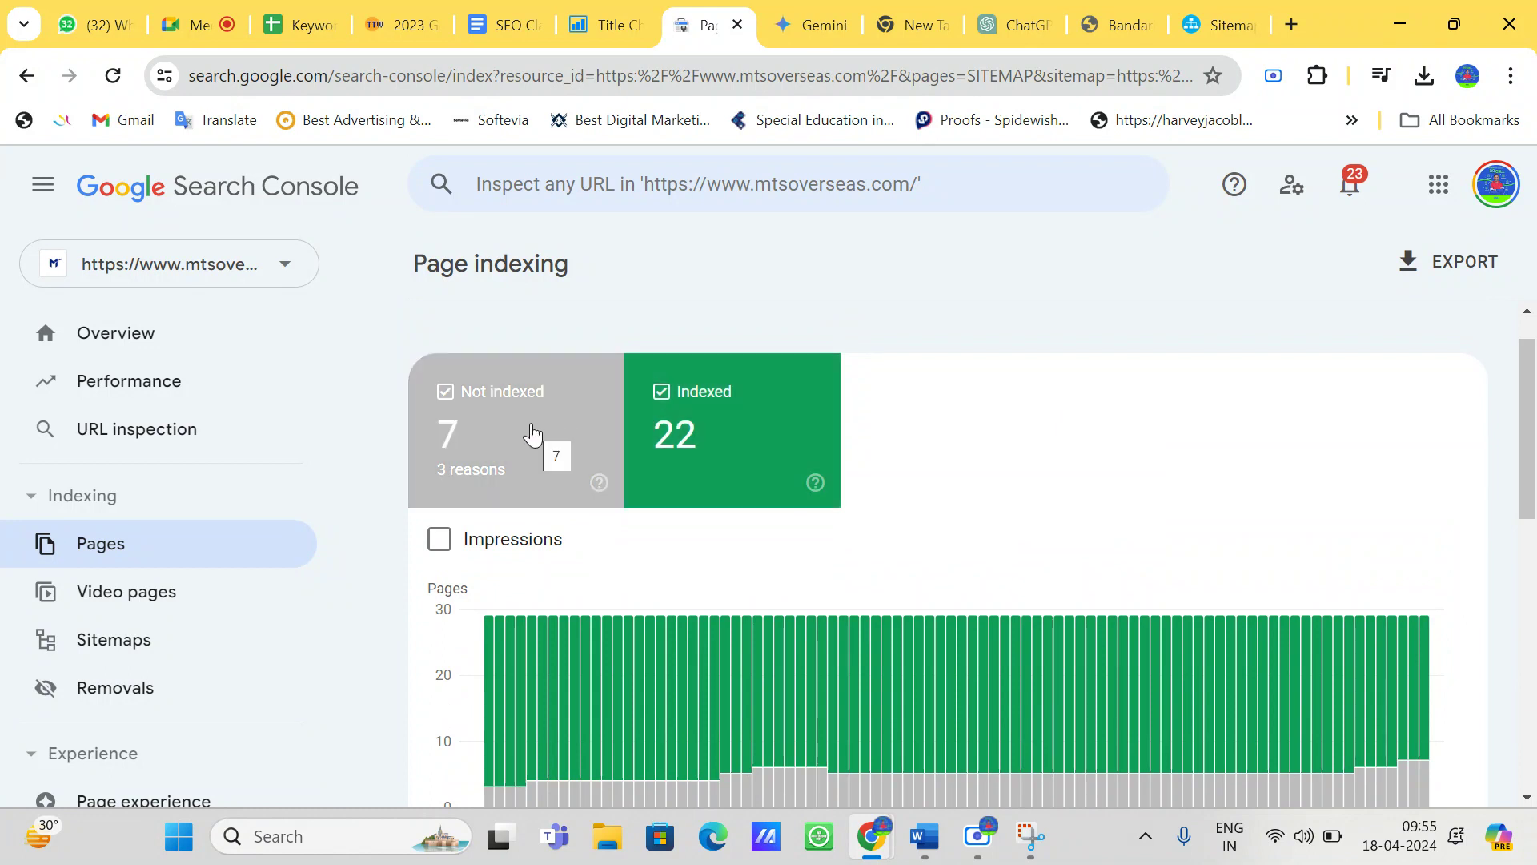
scroll(533, 434, down, 1)
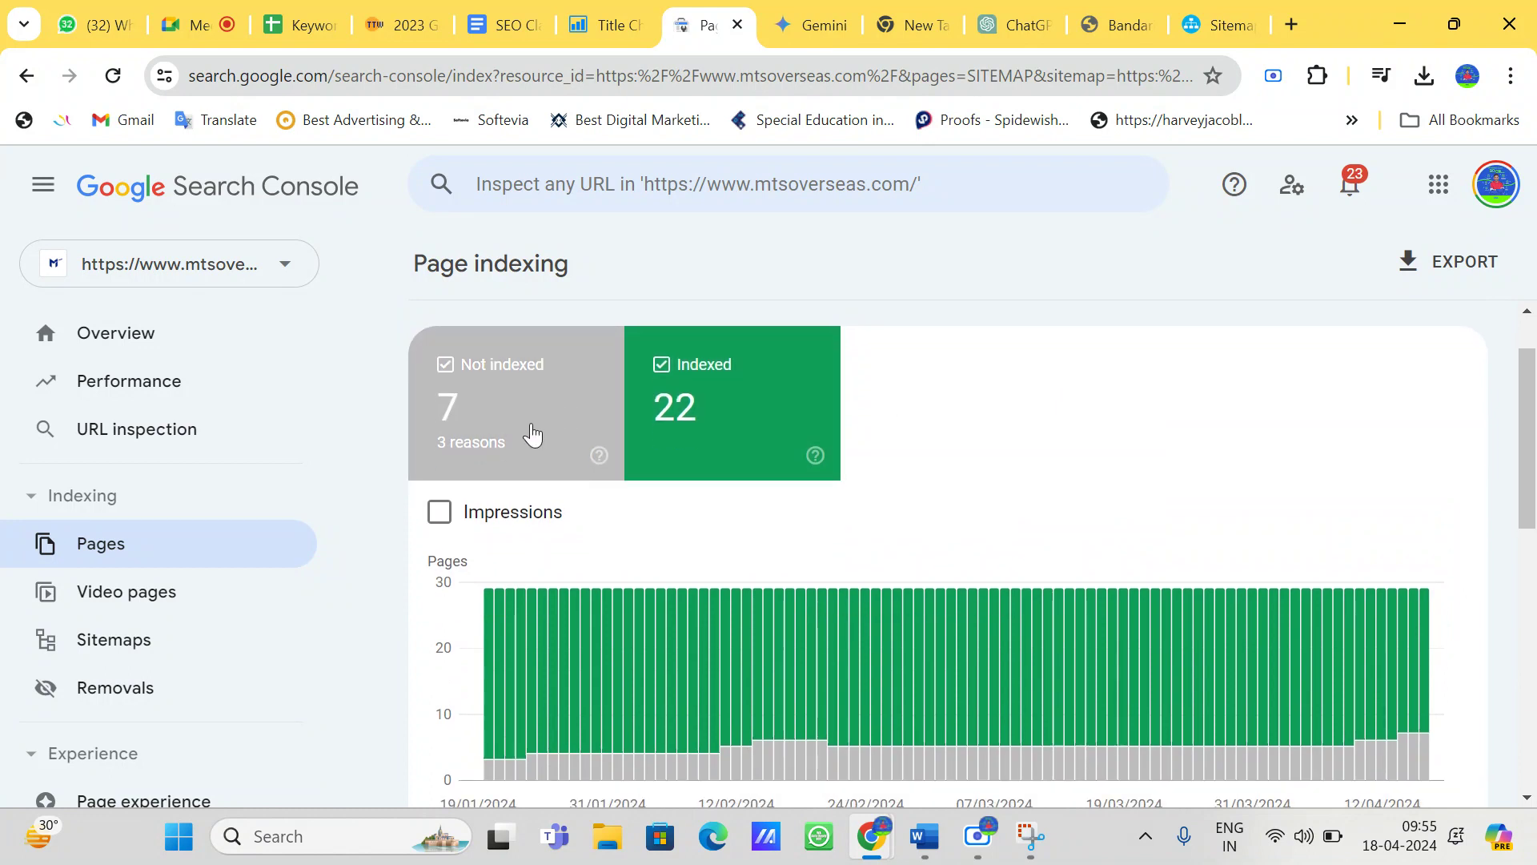
scroll(532, 433, down, 8)
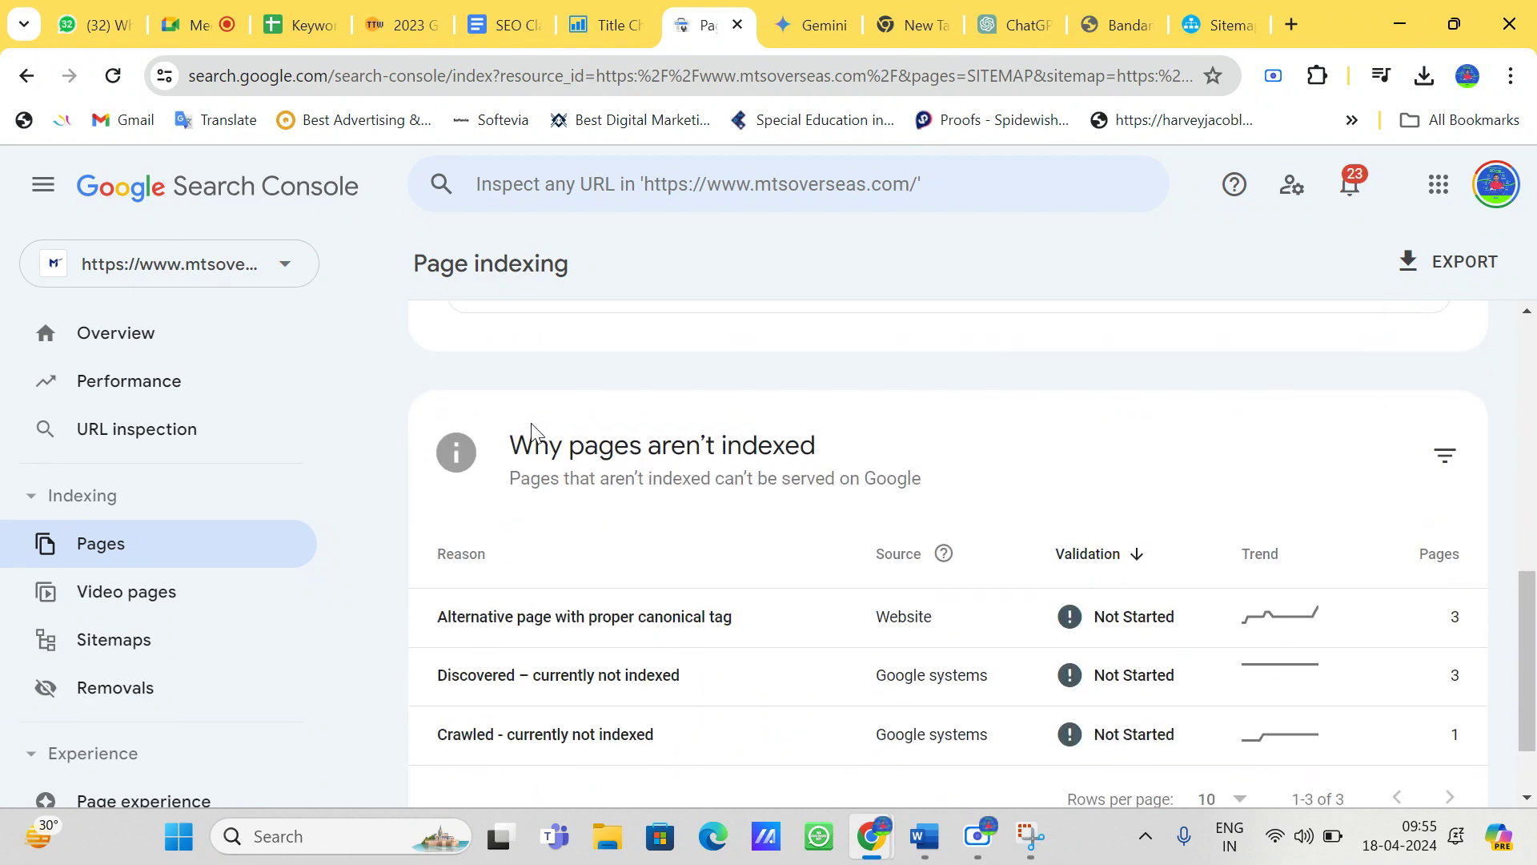
Step: Start fix validation for the "Crawled - currently not indexed" issue, and return to the property's overview
click(549, 736)
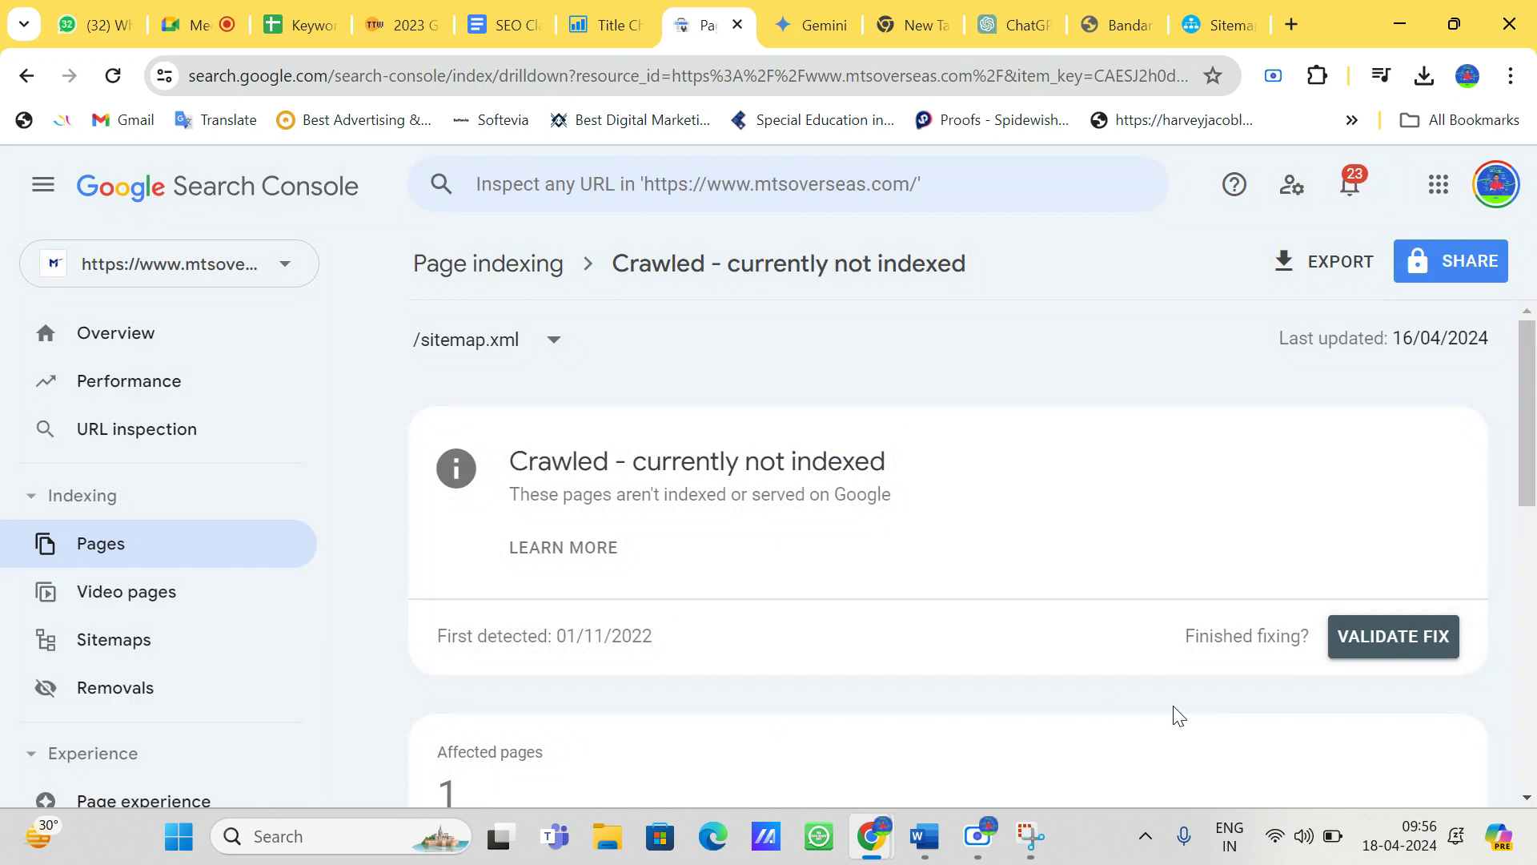
click(1401, 636)
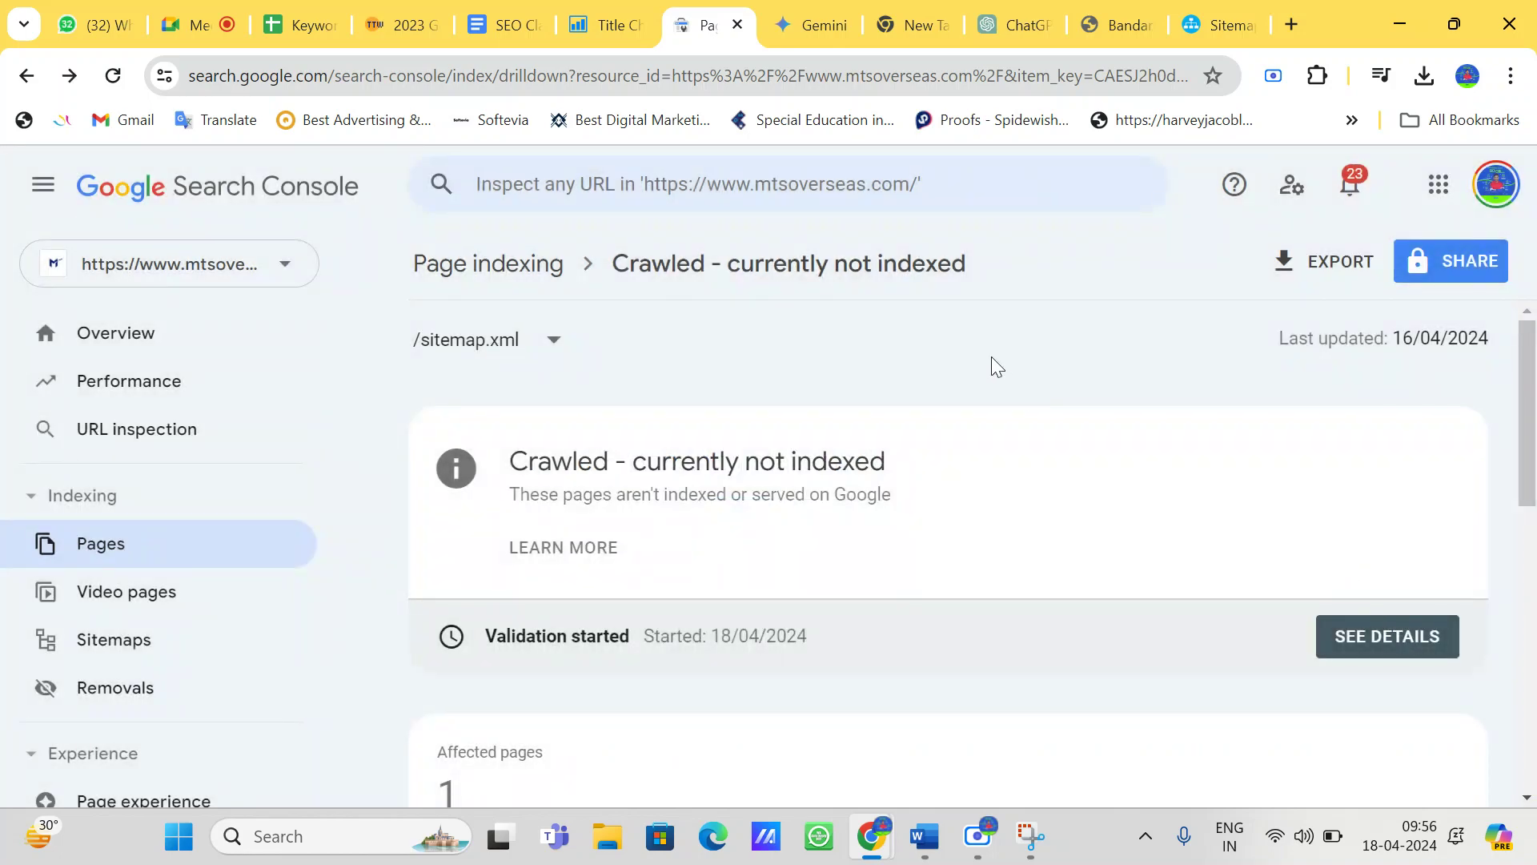
click(184, 343)
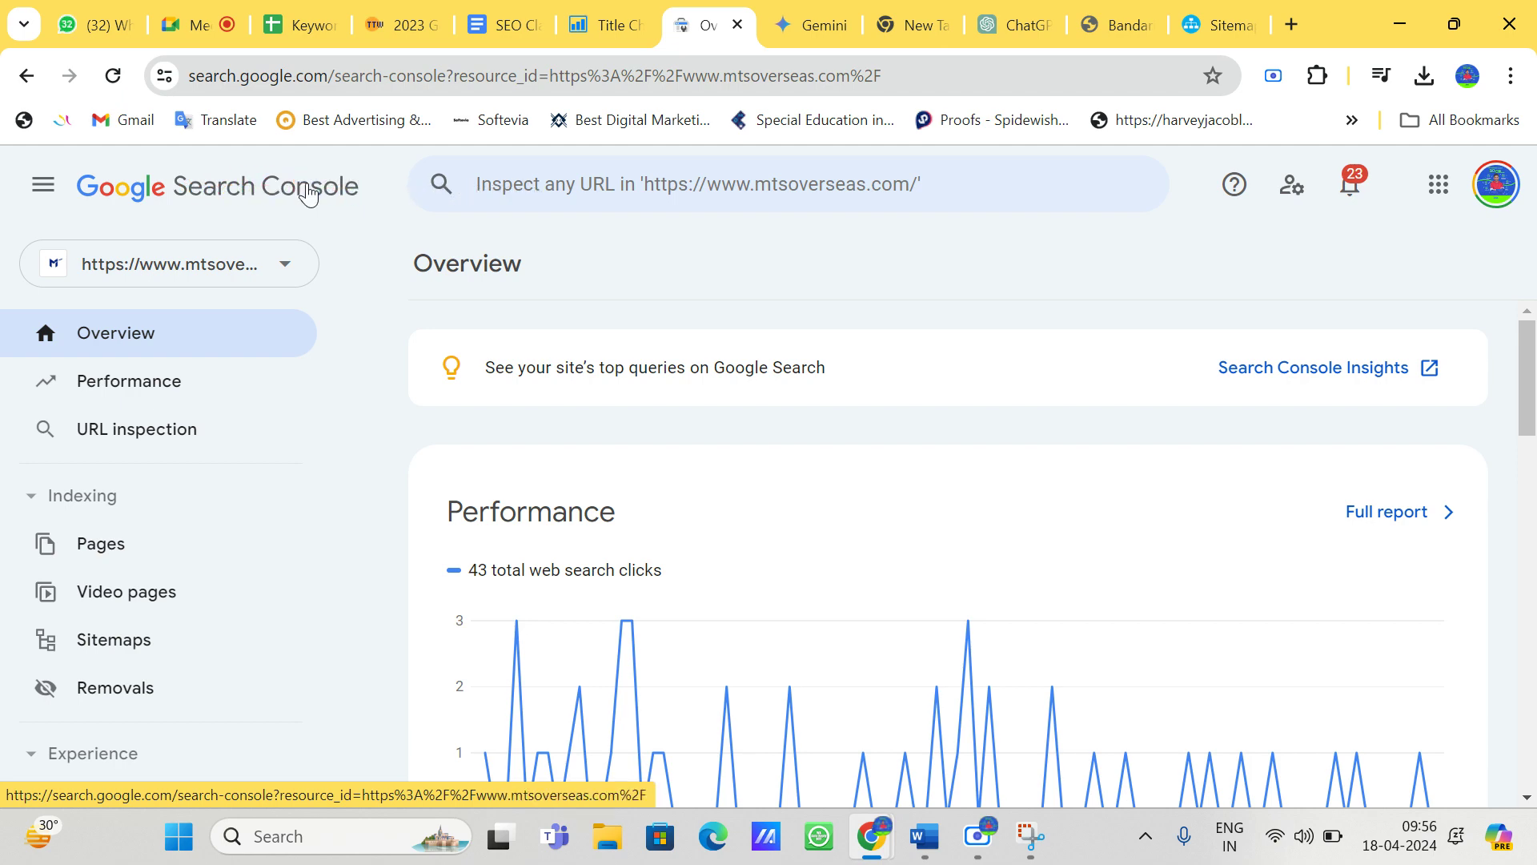
Step: Switch to the Google Meet call and stop presenting the screen
click(196, 25)
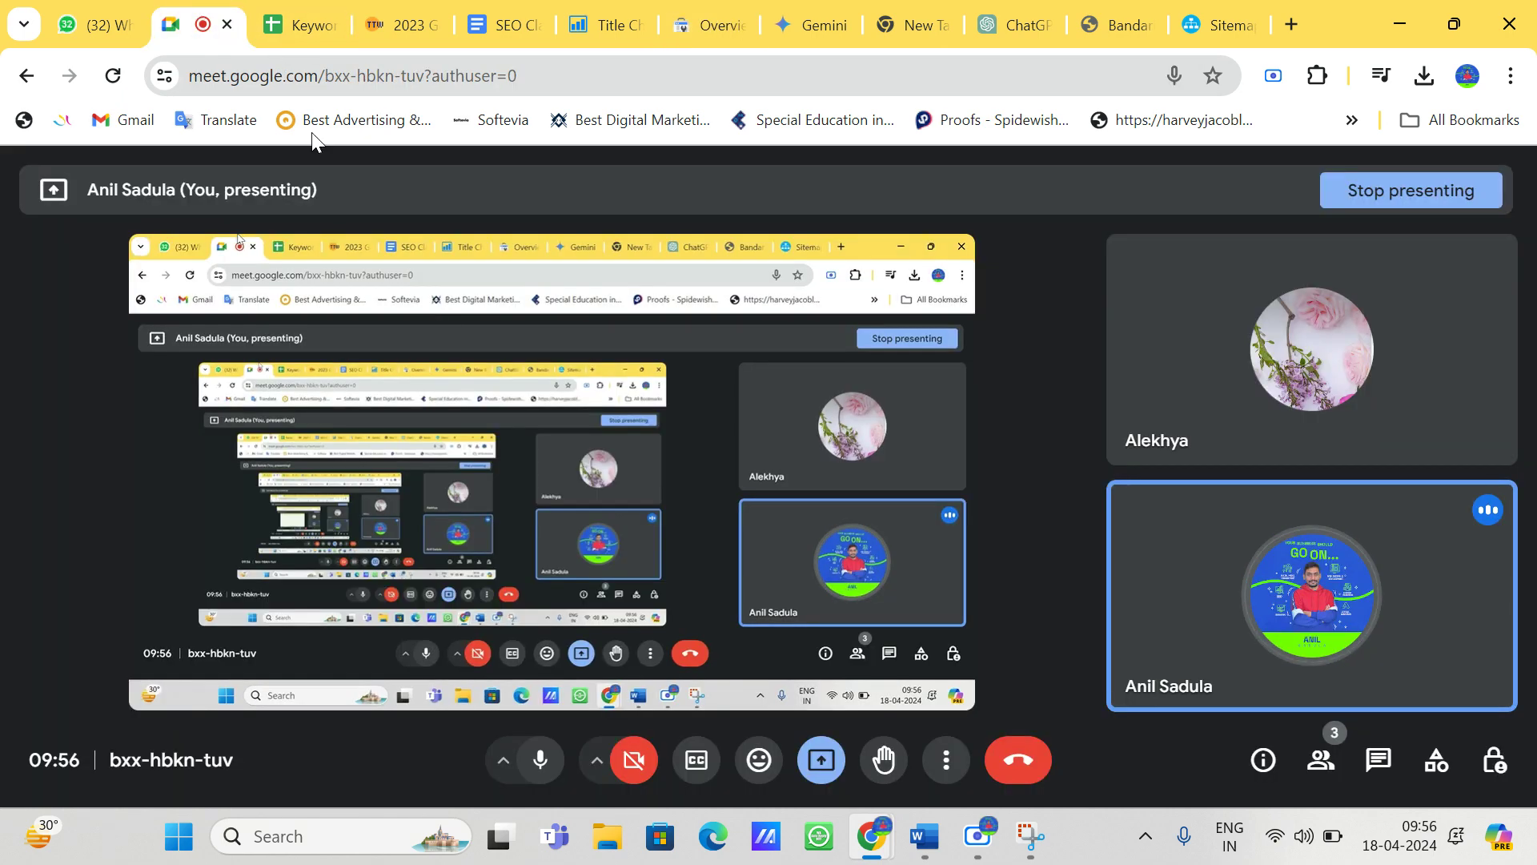
click(822, 763)
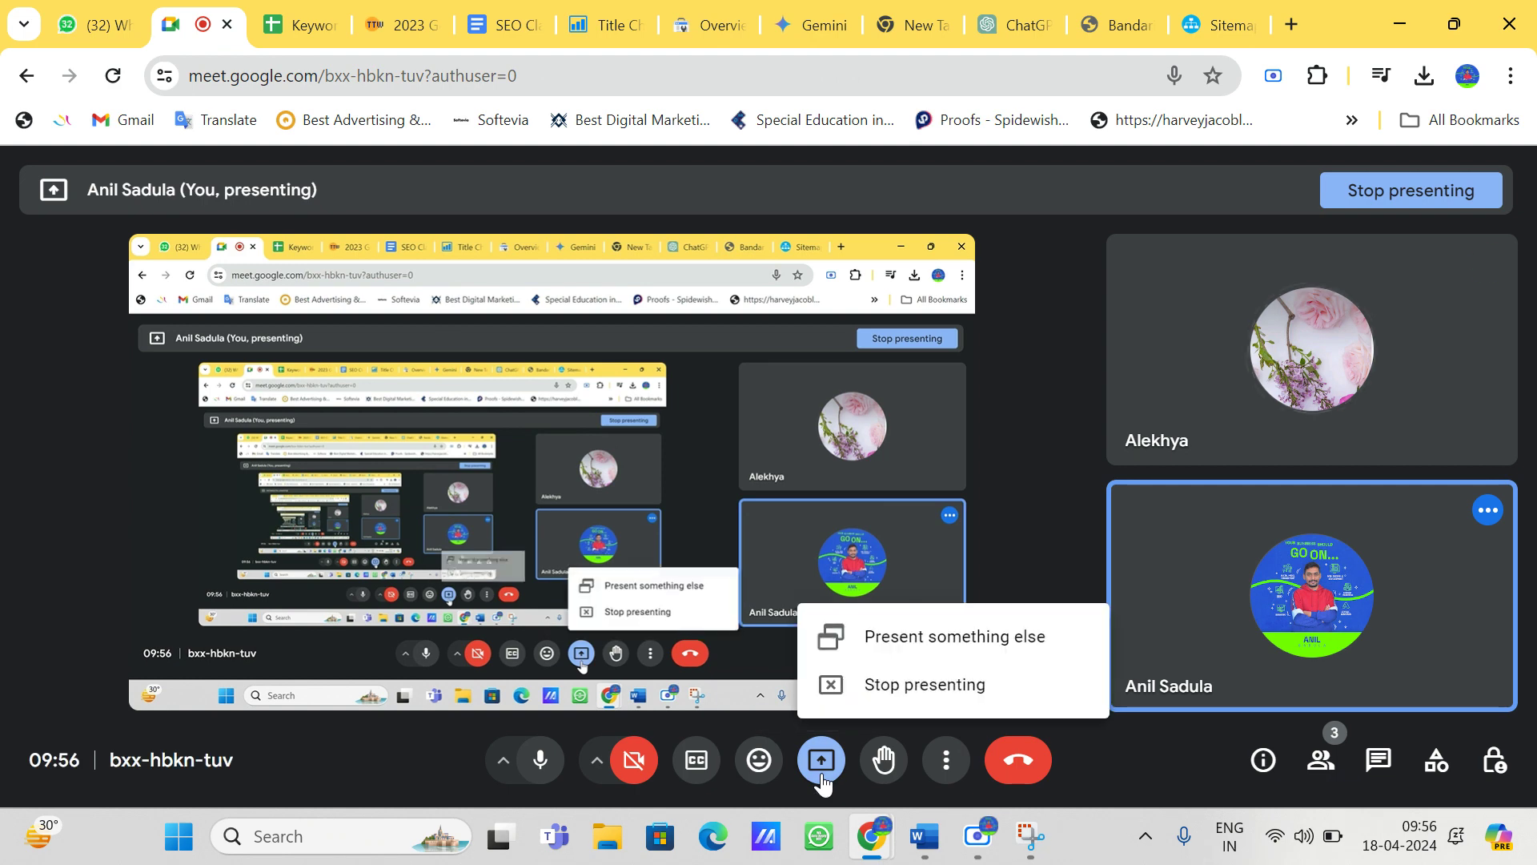
click(886, 703)
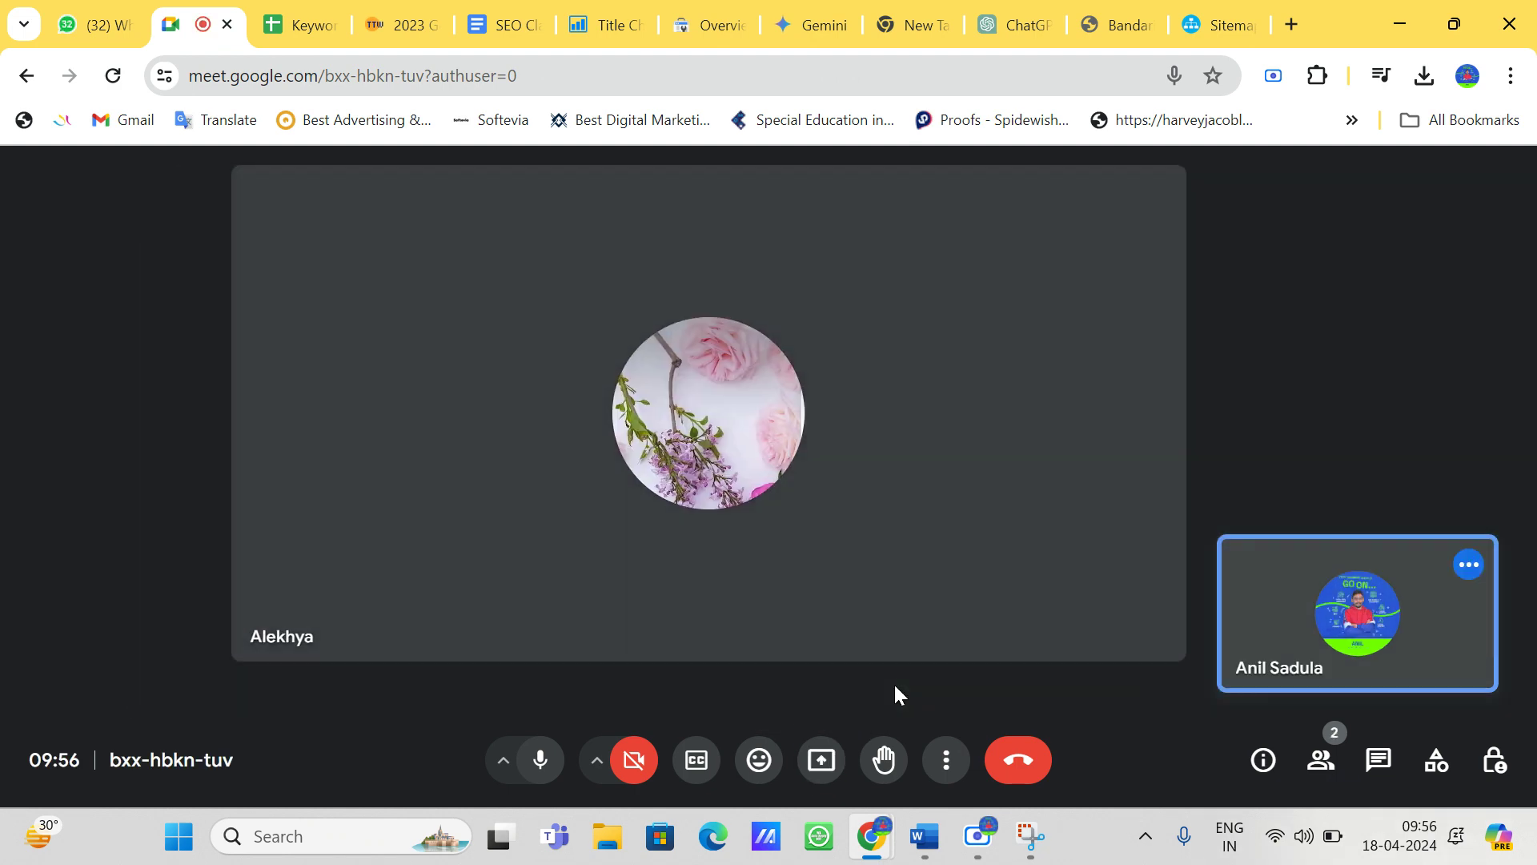